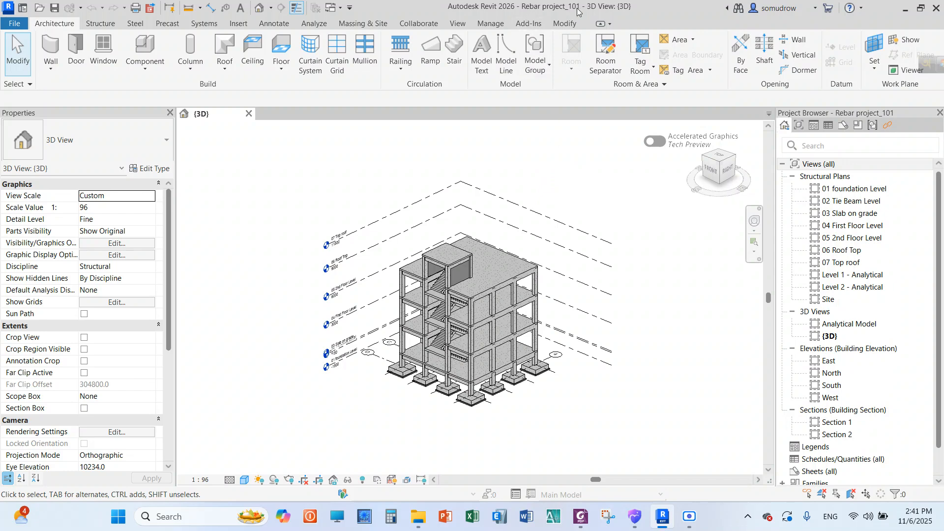
{"action": "scroll", "coordinate": [562, 189], "scroll_direction": "up", "scroll_amount": 2}
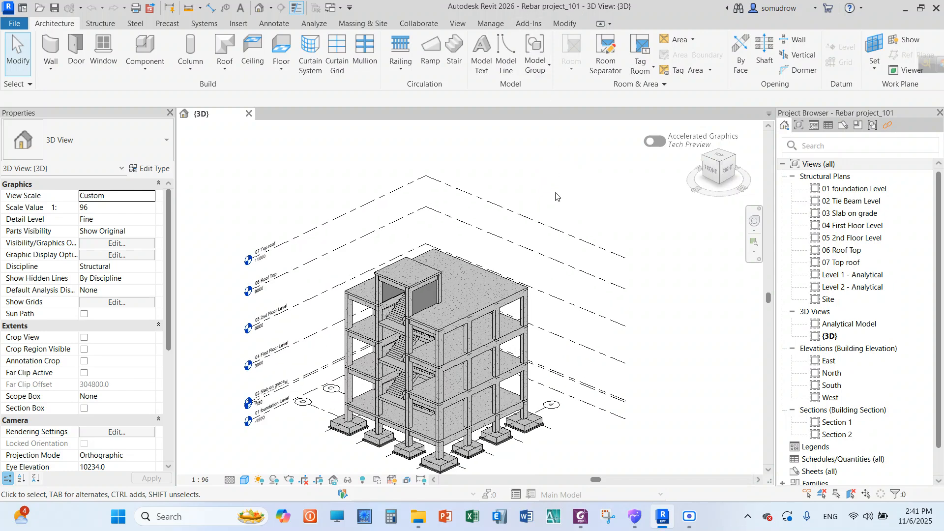
{"action": "scroll", "coordinate": [529, 185], "scroll_direction": "down", "scroll_amount": 1}
{"action": "scroll", "coordinate": [551, 298], "scroll_direction": "up", "scroll_amount": 1}
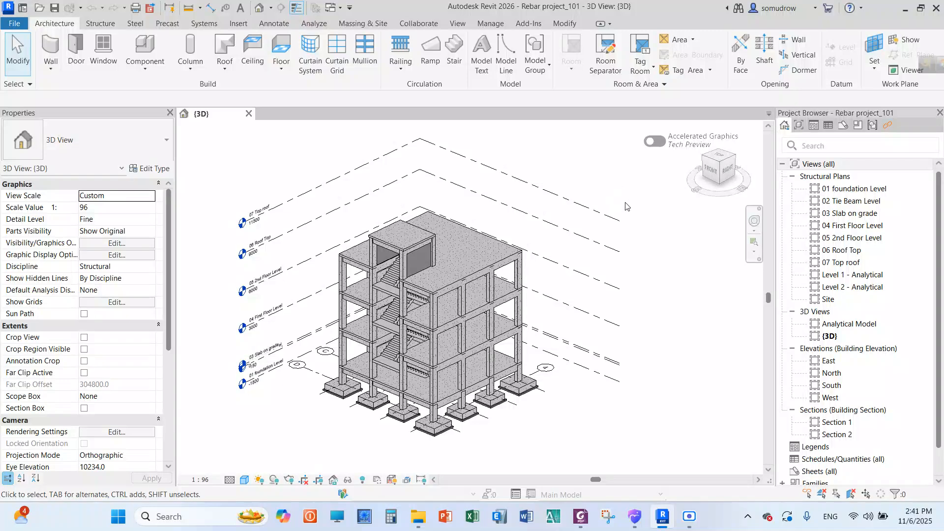
{"action": "scroll", "coordinate": [637, 237], "scroll_direction": "down", "scroll_amount": 2}
{"action": "scroll", "coordinate": [584, 162], "scroll_direction": "up", "scroll_amount": 3}
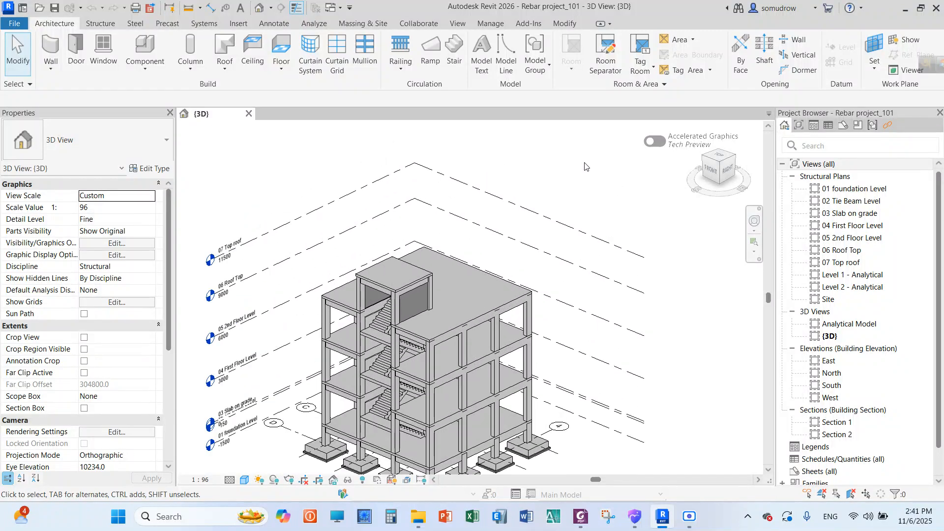
{"action": "scroll", "coordinate": [580, 162], "scroll_direction": "down", "scroll_amount": 1}
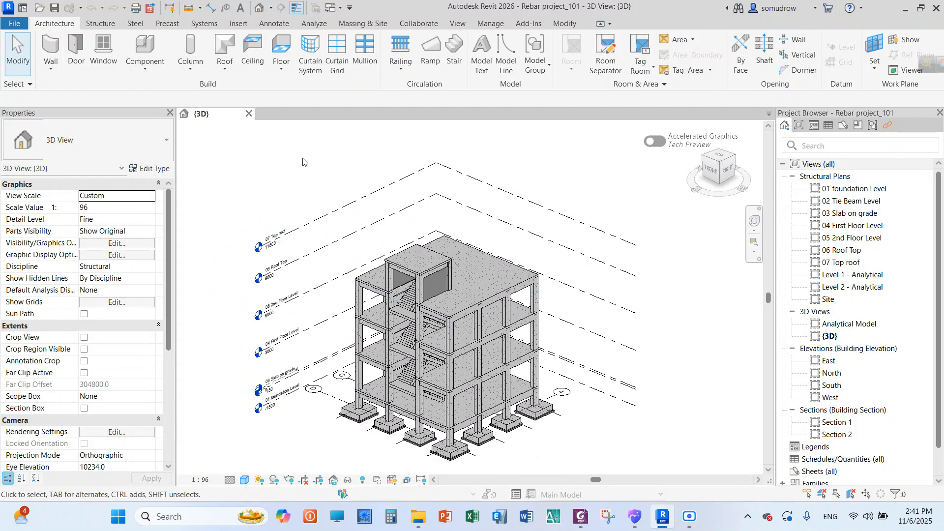
Open the 01 foundation Level structural plan
{"action": "left_click", "coordinate": [850, 190]}
{"action": "double_click", "coordinate": [850, 190]}
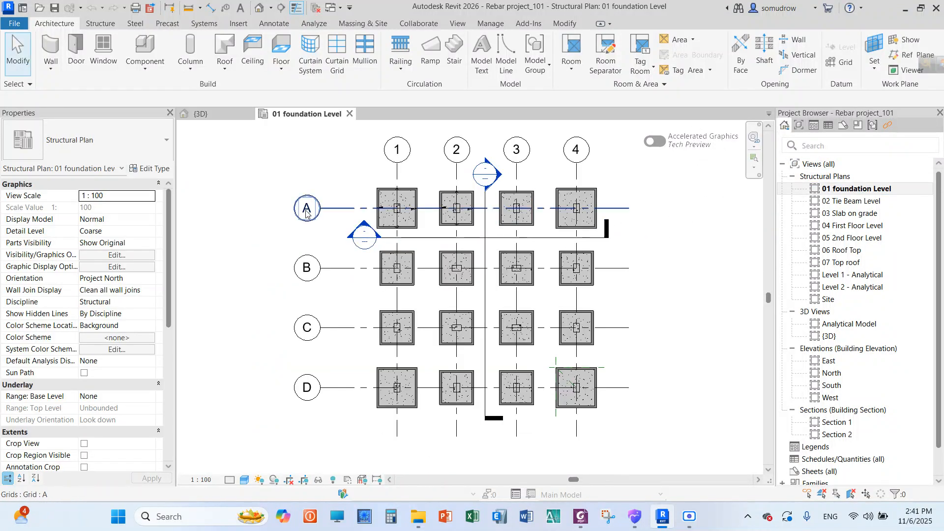
{"action": "scroll", "coordinate": [306, 209], "scroll_direction": "down", "scroll_amount": 2}
{"action": "scroll", "coordinate": [527, 171], "scroll_direction": "up", "scroll_amount": 2}
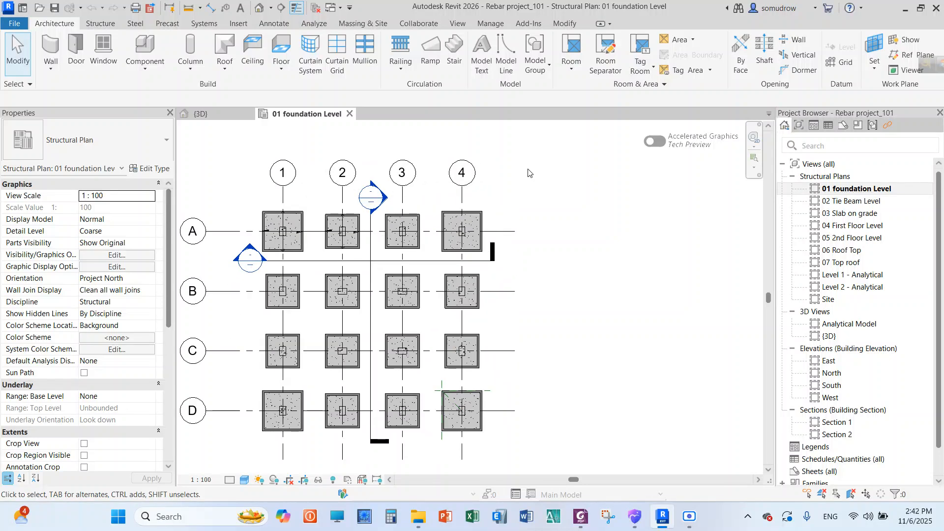
Place two grids offset 1000 from grid 4, one on each side, by picking its line
{"action": "left_click", "coordinate": [103, 25]}
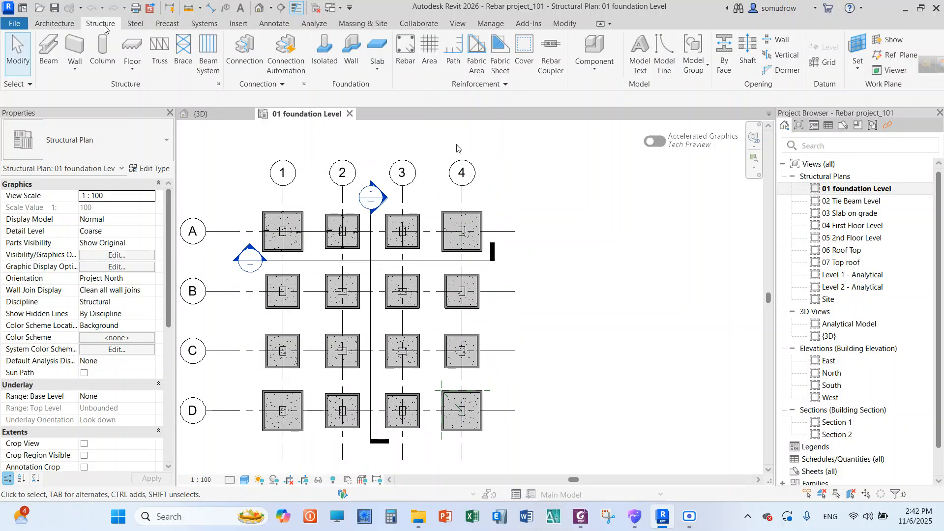
{"action": "left_click", "coordinate": [819, 63]}
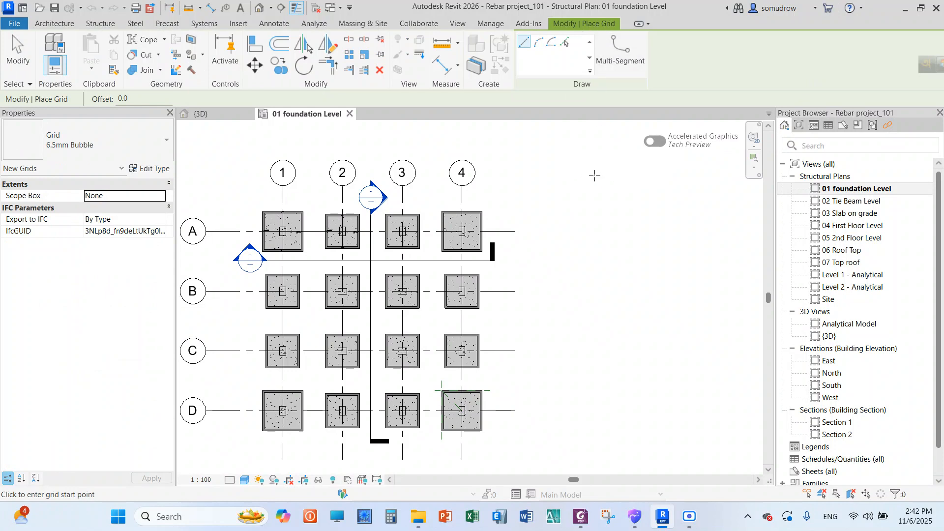
{"action": "scroll", "coordinate": [594, 176], "scroll_direction": "down", "scroll_amount": 1}
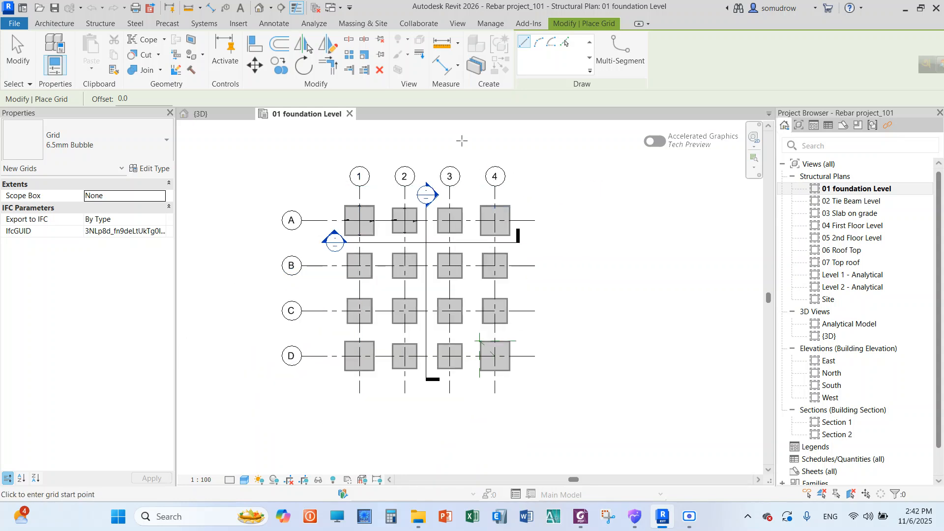
{"action": "scroll", "coordinate": [462, 140], "scroll_direction": "up", "scroll_amount": 1}
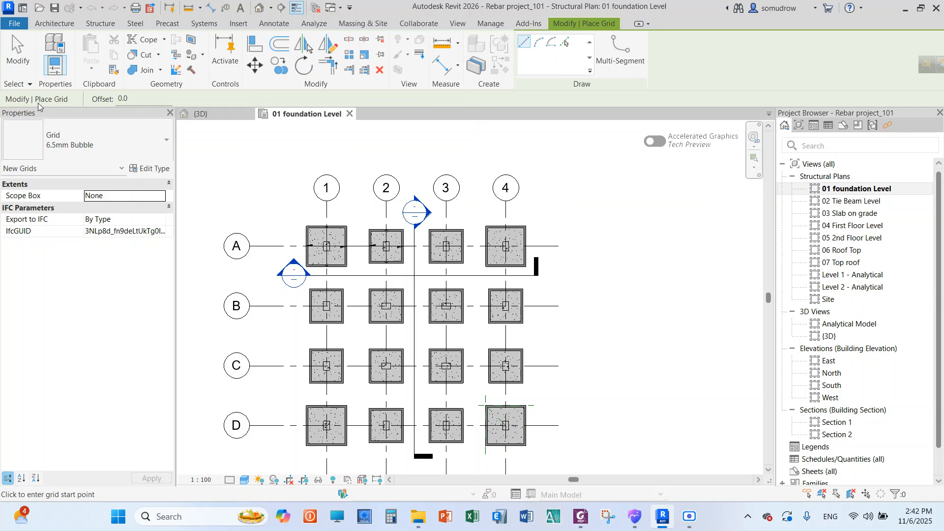
{"action": "left_click_drag", "start_coordinate": [132, 100], "coordinate": [113, 97]}
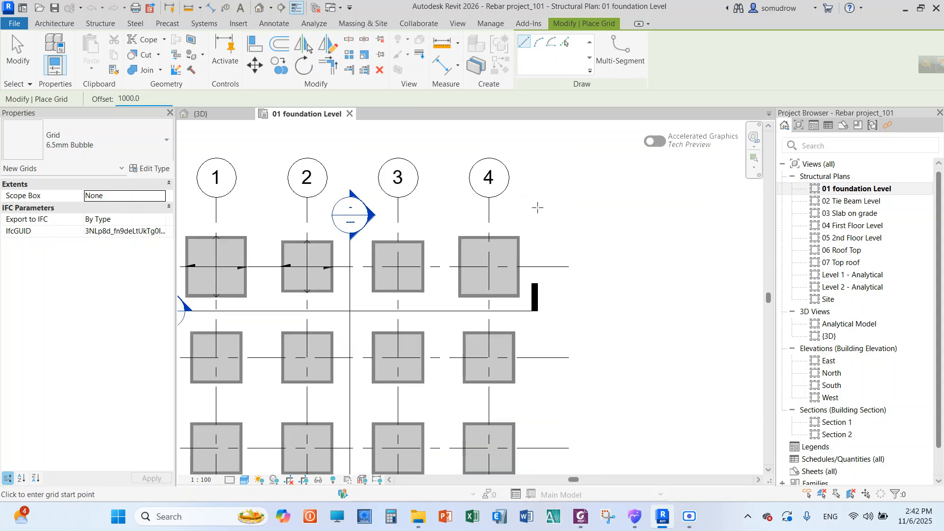
{"action": "scroll", "coordinate": [535, 208], "scroll_direction": "up", "scroll_amount": 3}
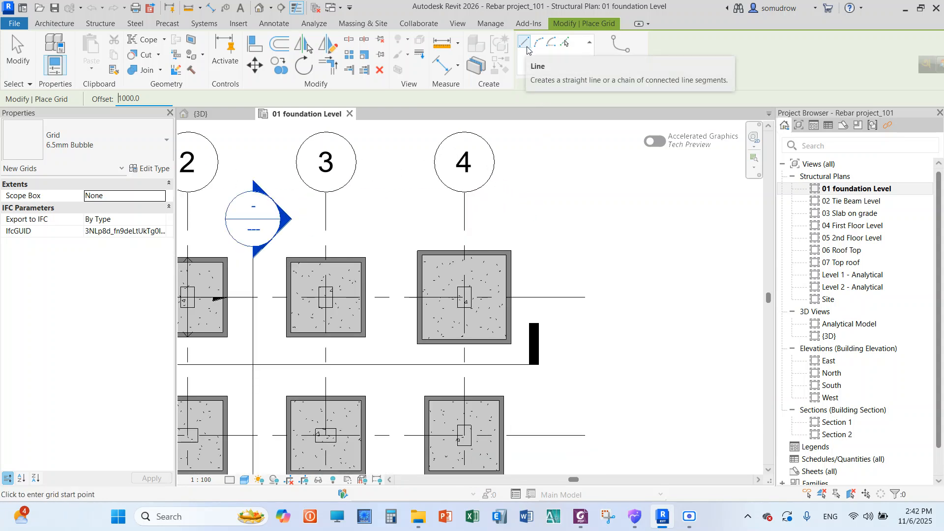
{"action": "left_click", "coordinate": [565, 44]}
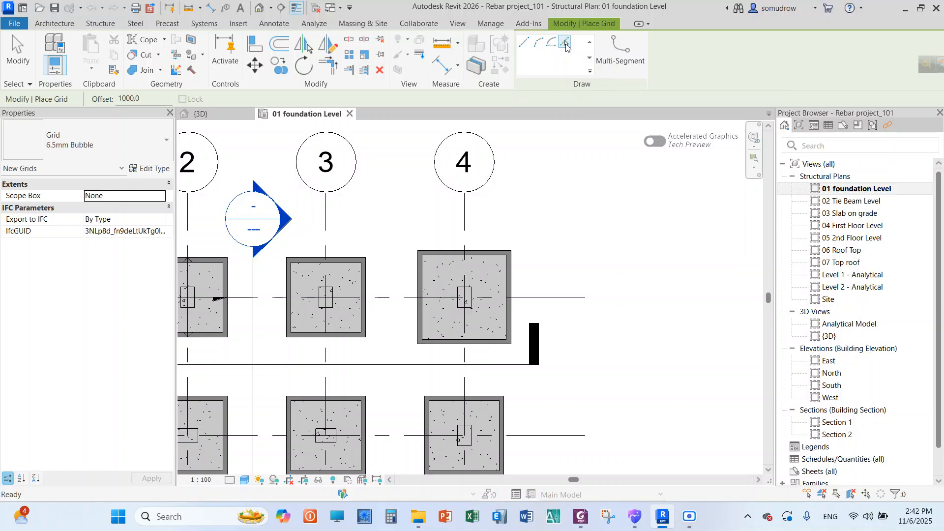
{"action": "left_click", "coordinate": [464, 219]}
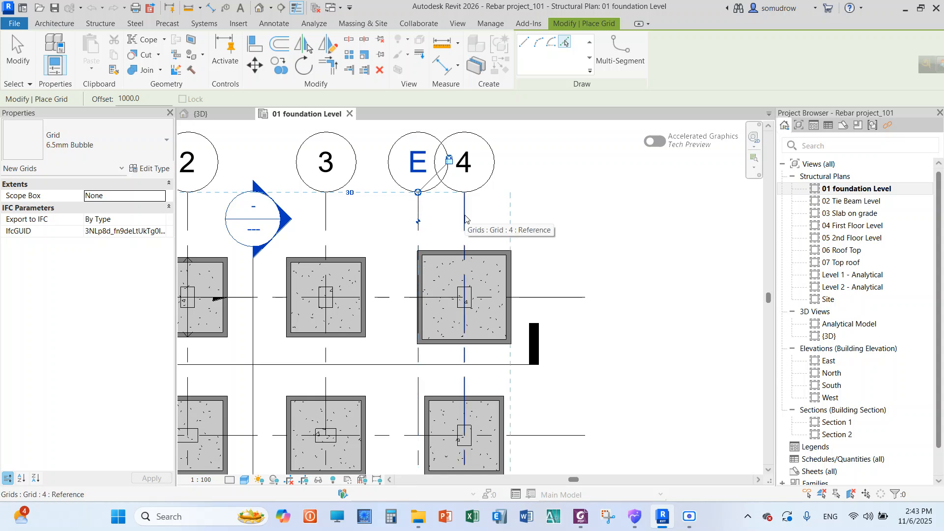
{"action": "left_click", "coordinate": [465, 219]}
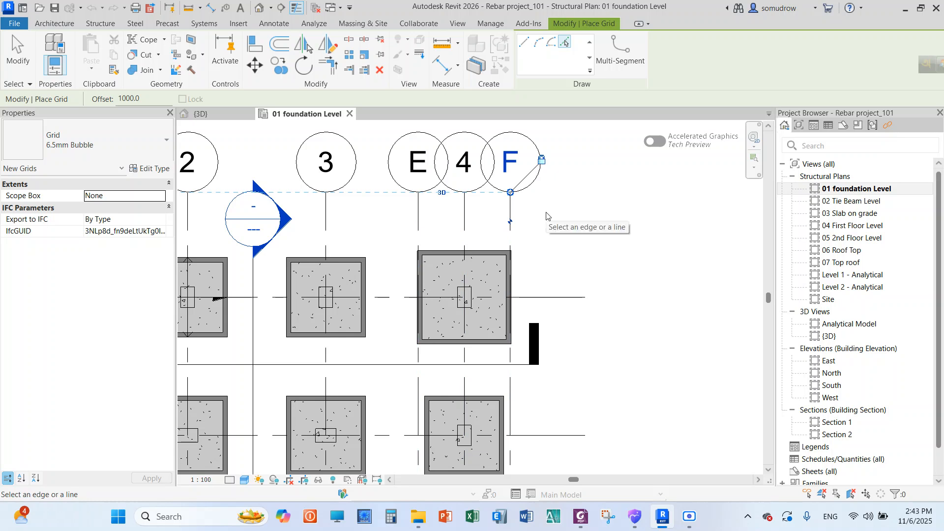
Undo both grids placed beside grid 4 and leave the Grid command
{"action": "key", "text": "ctrl+z"}
{"action": "key", "text": "ctrl+z"}
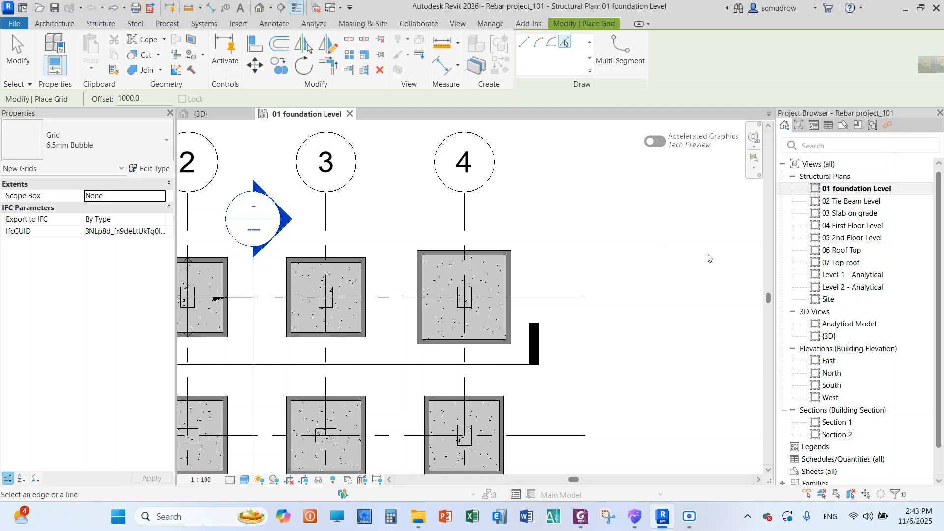
{"action": "right_click", "coordinate": [640, 244]}
{"action": "left_click", "coordinate": [657, 253]}
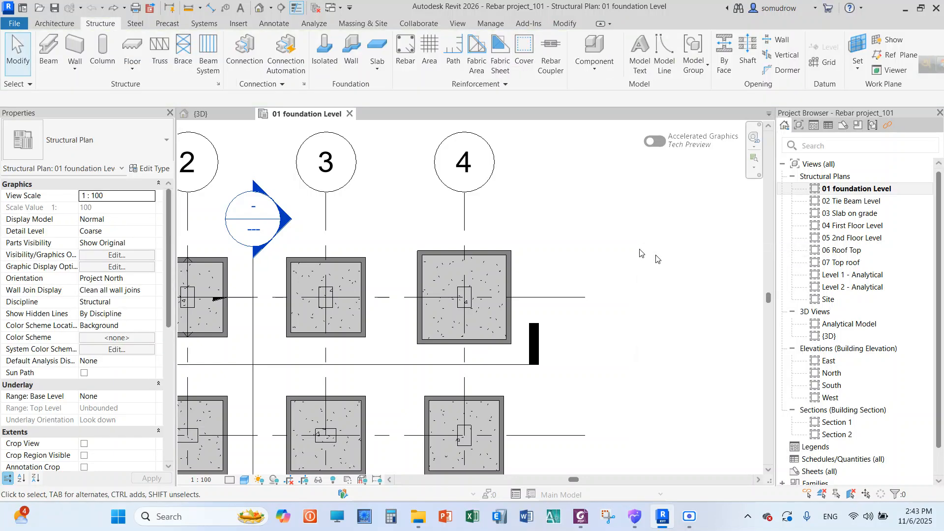
Open the North building elevation
{"action": "left_click", "coordinate": [845, 374]}
{"action": "double_click", "coordinate": [845, 374]}
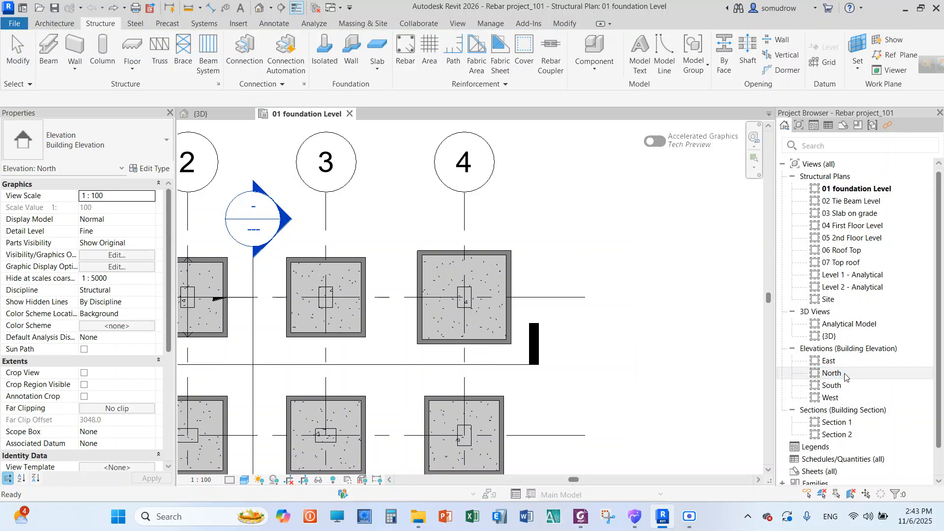
{"action": "scroll", "coordinate": [580, 174], "scroll_direction": "up", "scroll_amount": 2}
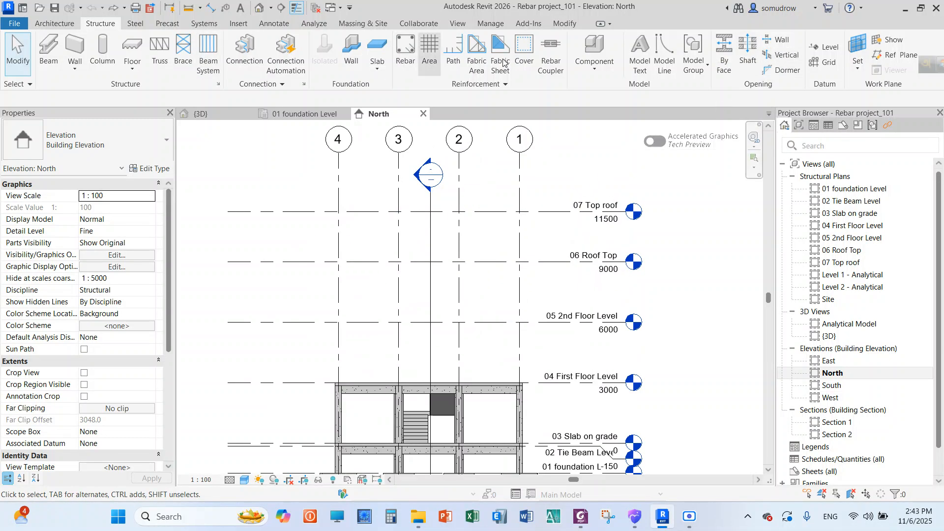
Try to place a level offset 1000 from the 07 Top roof level using Pick Lines
{"action": "left_click", "coordinate": [827, 47]}
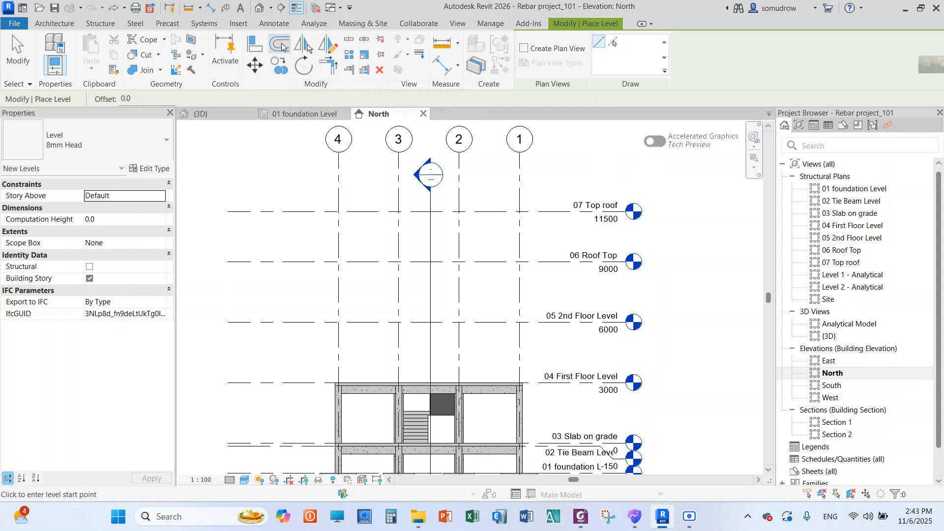
{"action": "left_click_drag", "start_coordinate": [144, 99], "coordinate": [122, 98]}
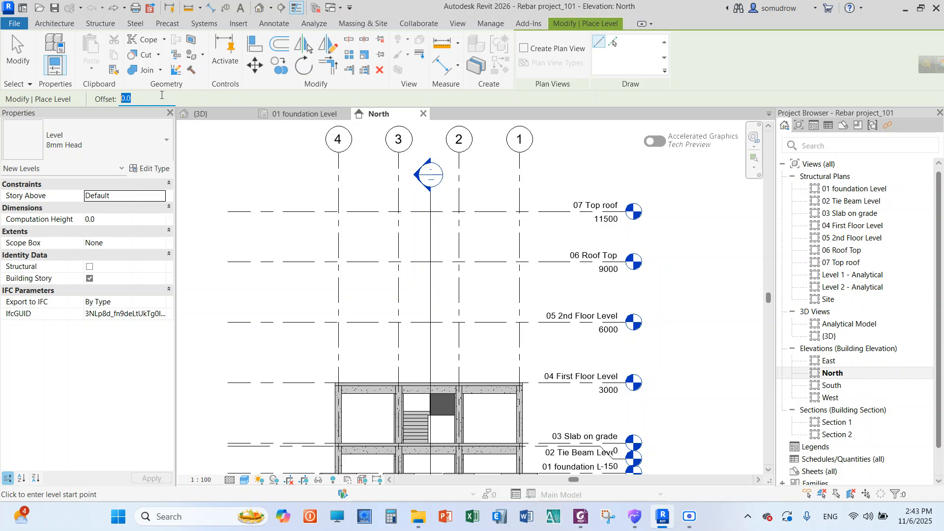
{"action": "type", "text": "100"}
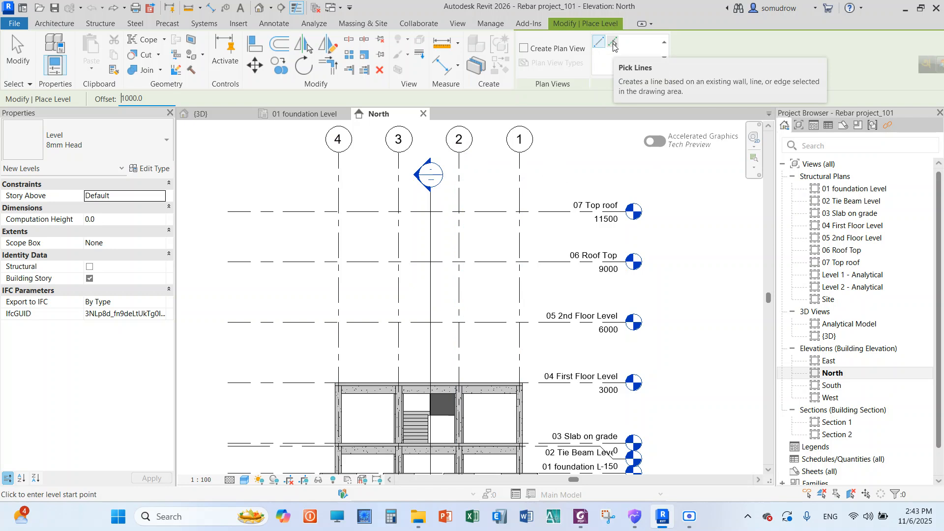
{"action": "left_click", "coordinate": [613, 44]}
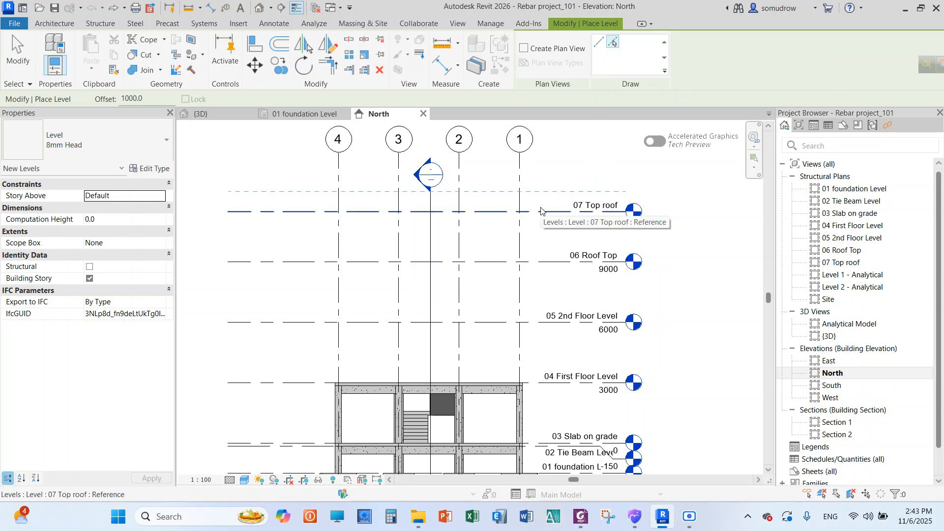
{"action": "scroll", "coordinate": [541, 211], "scroll_direction": "up", "scroll_amount": 3}
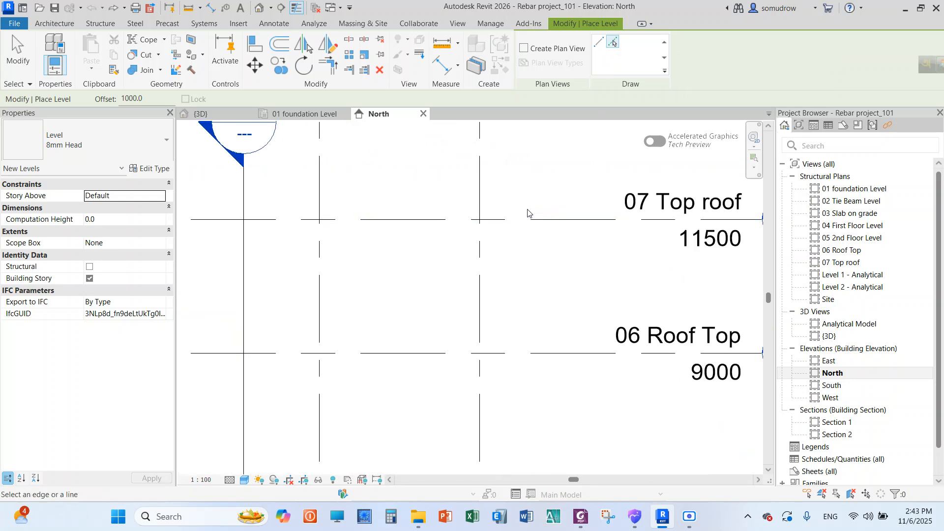
{"action": "scroll", "coordinate": [545, 215], "scroll_direction": "up", "scroll_amount": 1}
{"action": "scroll", "coordinate": [555, 219], "scroll_direction": "down", "scroll_amount": 3}
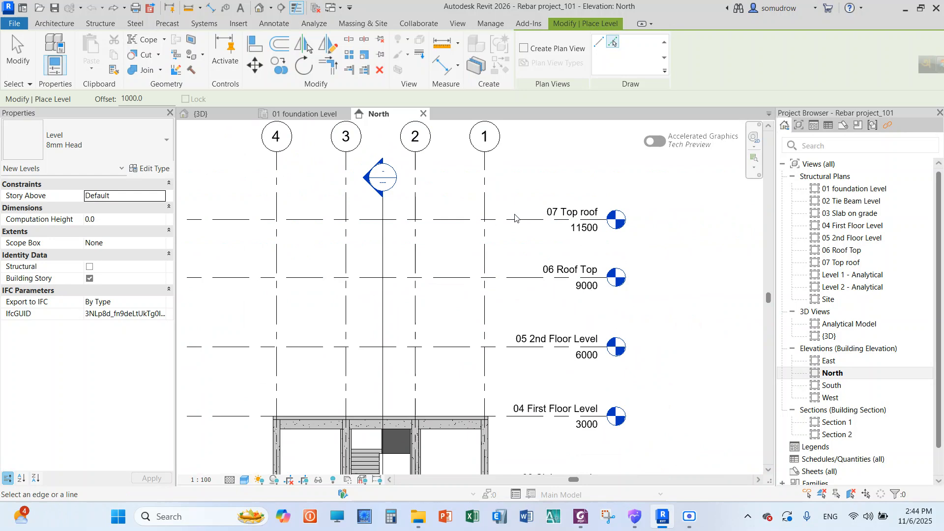
{"action": "right_click", "coordinate": [547, 161]}
{"action": "left_click", "coordinate": [577, 165]}
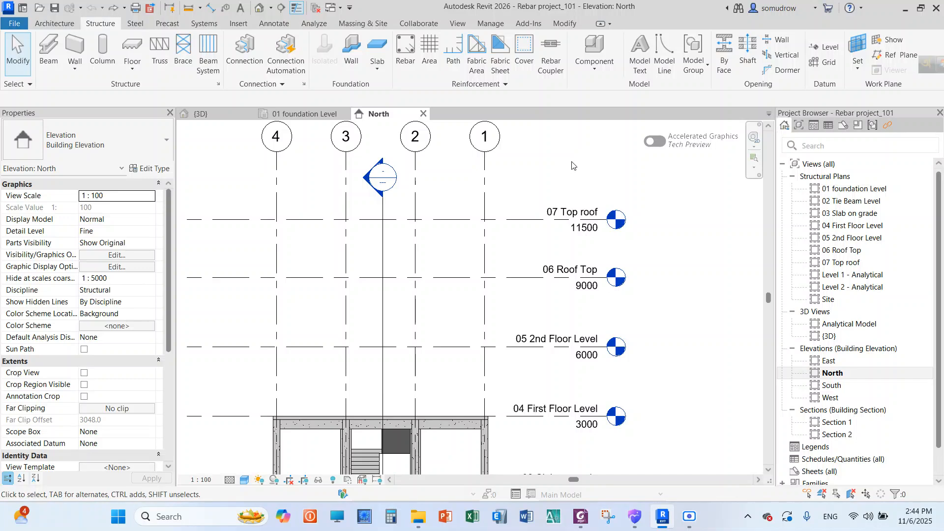
{"action": "scroll", "coordinate": [556, 186], "scroll_direction": "down", "scroll_amount": 3}
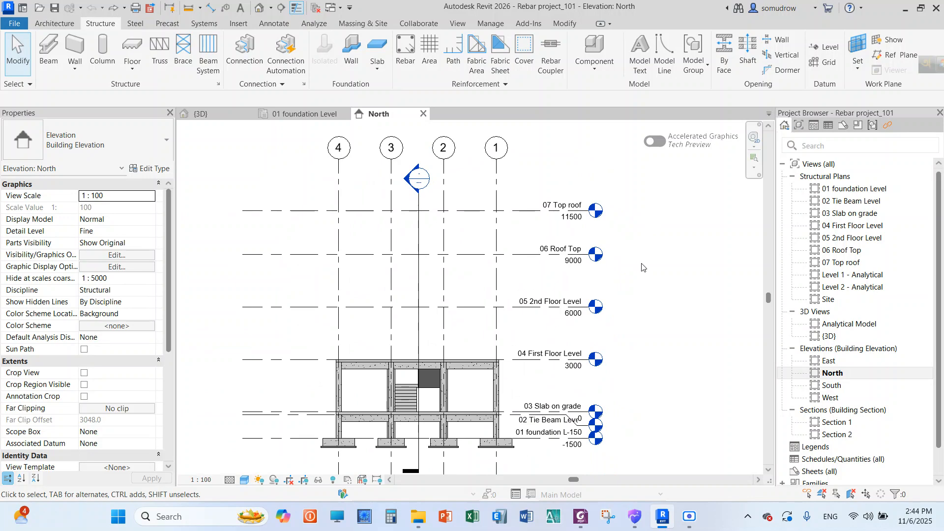
{"action": "scroll", "coordinate": [641, 267], "scroll_direction": "up", "scroll_amount": 1}
{"action": "scroll", "coordinate": [645, 265], "scroll_direction": "down", "scroll_amount": 1}
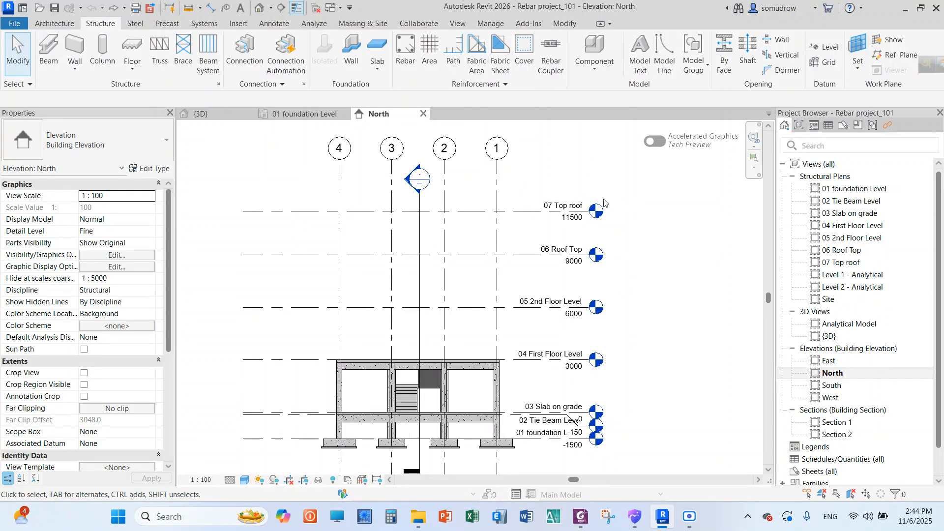
{"action": "scroll", "coordinate": [602, 202], "scroll_direction": "up", "scroll_amount": 1}
{"action": "scroll", "coordinate": [600, 194], "scroll_direction": "down", "scroll_amount": 2}
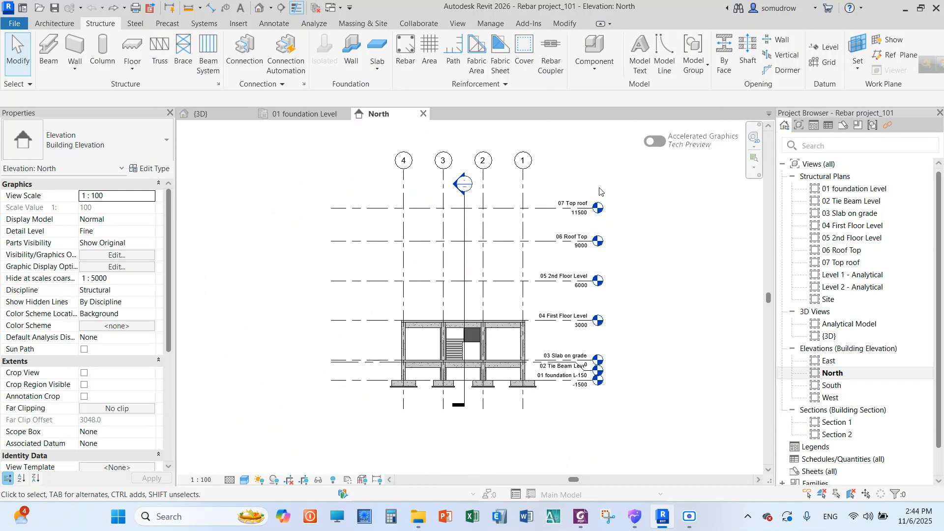
{"action": "left_click", "coordinate": [458, 24]}
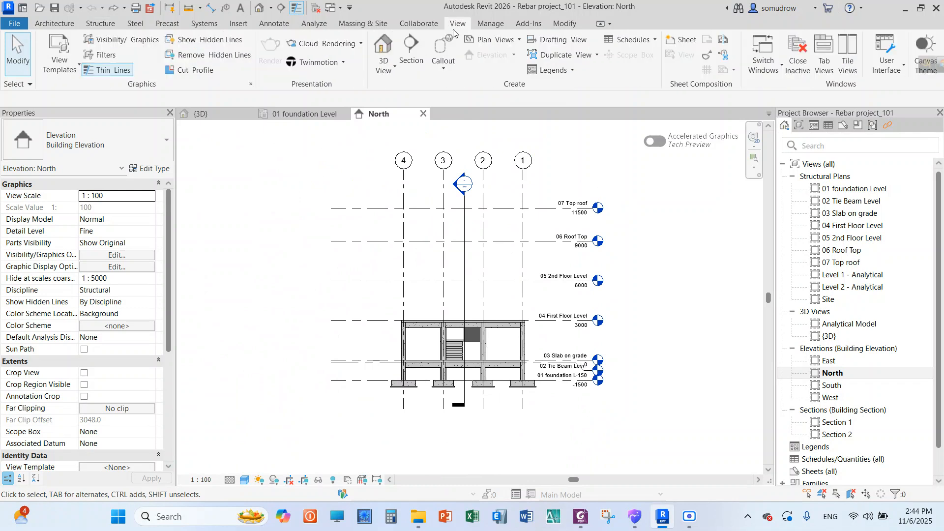
{"action": "left_click", "coordinate": [497, 40]}
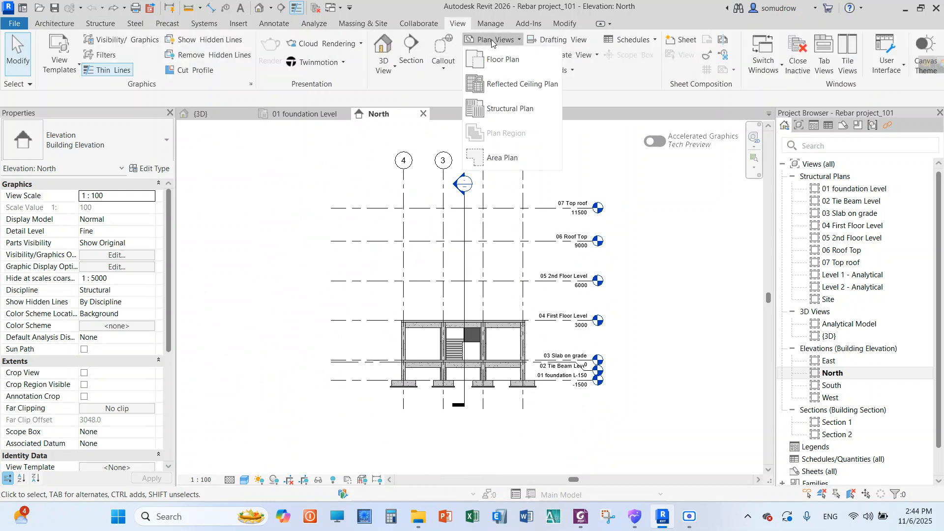
{"action": "left_click", "coordinate": [462, 24]}
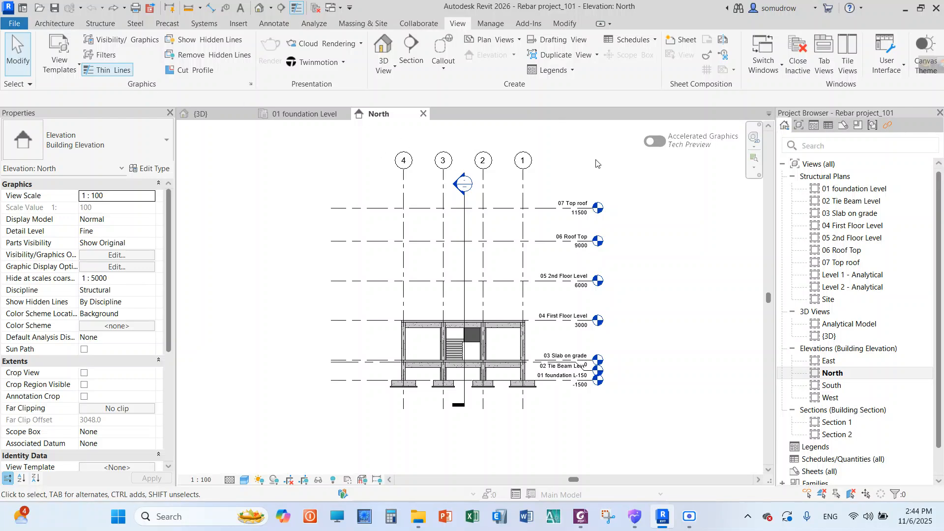
{"action": "left_click", "coordinate": [99, 25]}
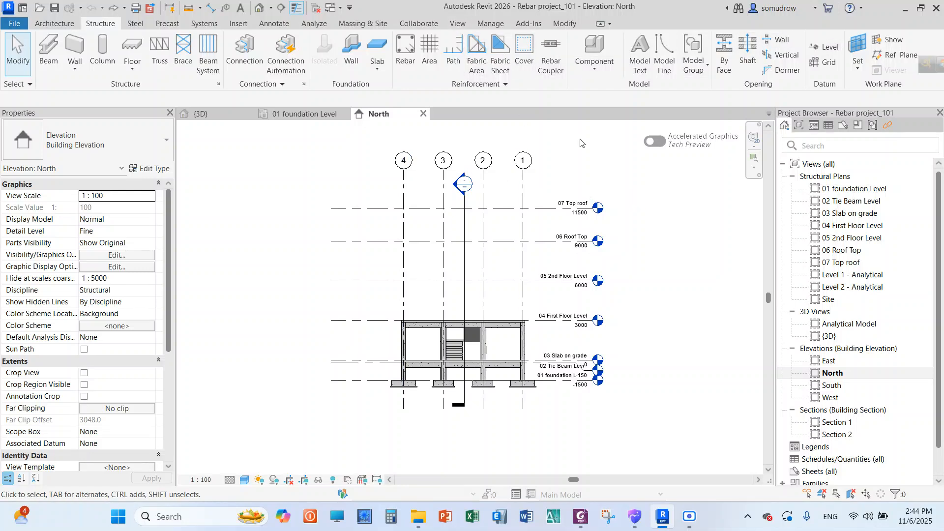
{"action": "scroll", "coordinate": [612, 217], "scroll_direction": "up", "scroll_amount": 1}
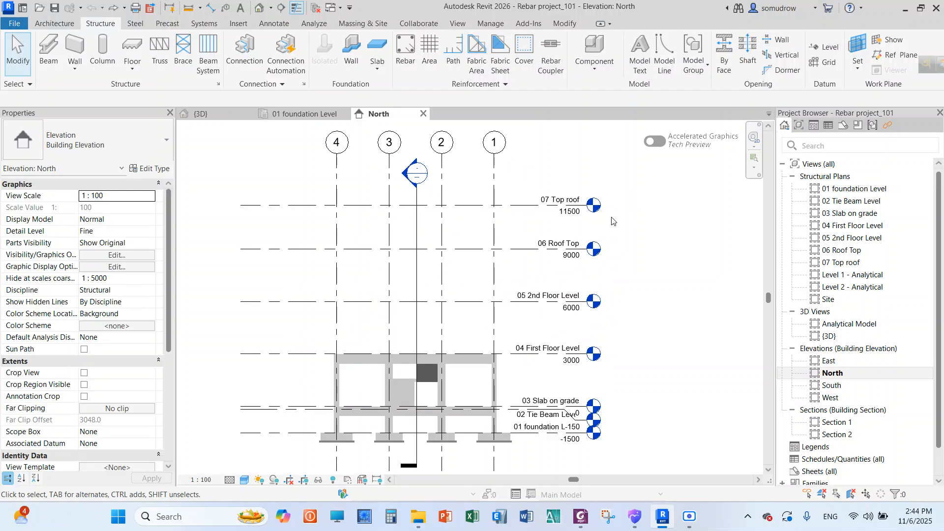
{"action": "scroll", "coordinate": [524, 211], "scroll_direction": "up", "scroll_amount": 1}
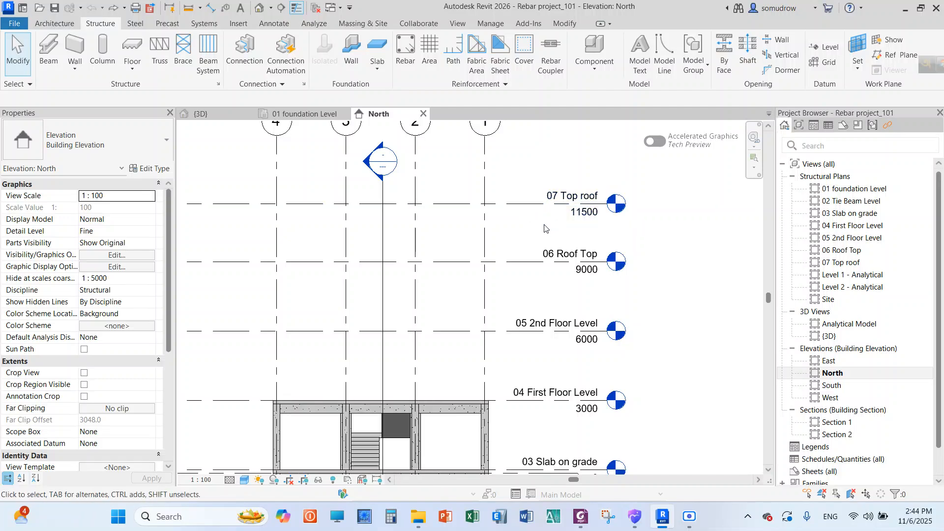
Place a level offset 1000 above 07 Top roof using Pick Lines with Create Plan View enabled, and leave the Level command
{"action": "scroll", "coordinate": [642, 227], "scroll_direction": "down", "scroll_amount": 2}
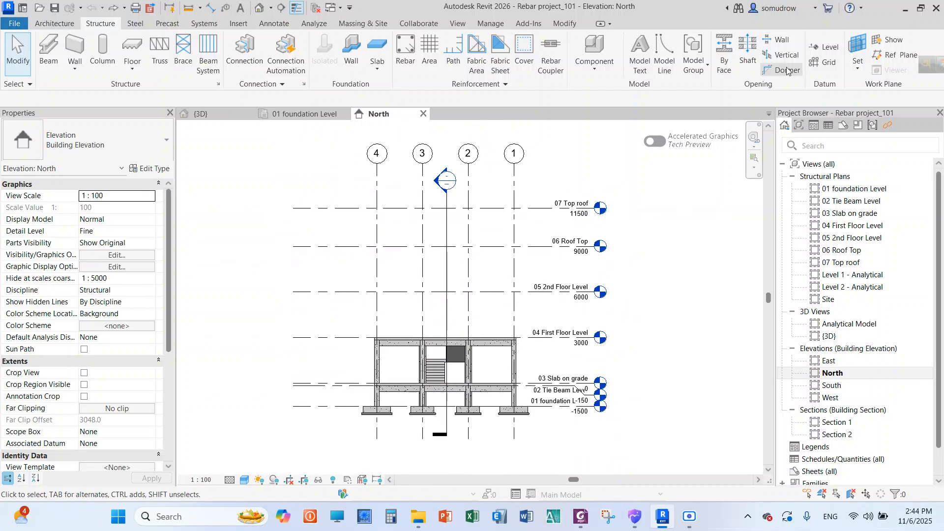
{"action": "left_click", "coordinate": [824, 48]}
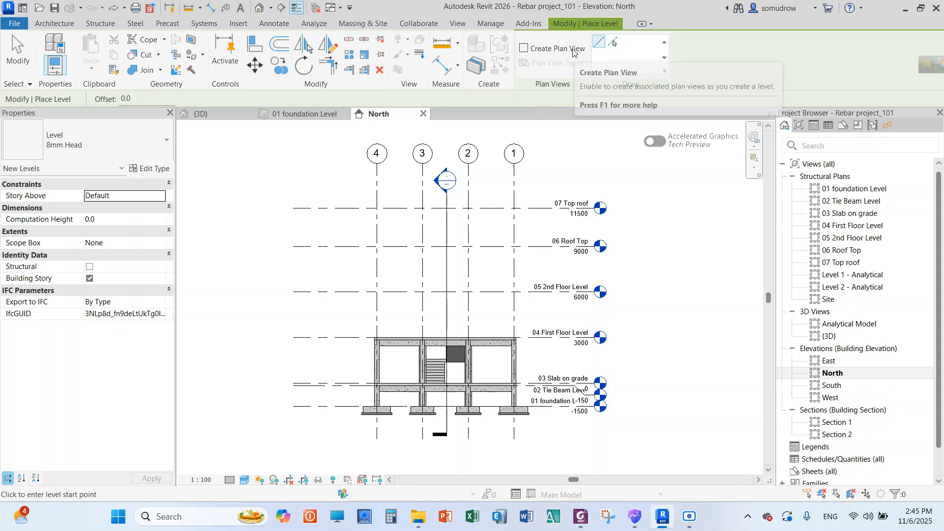
{"action": "left_click", "coordinate": [526, 51]}
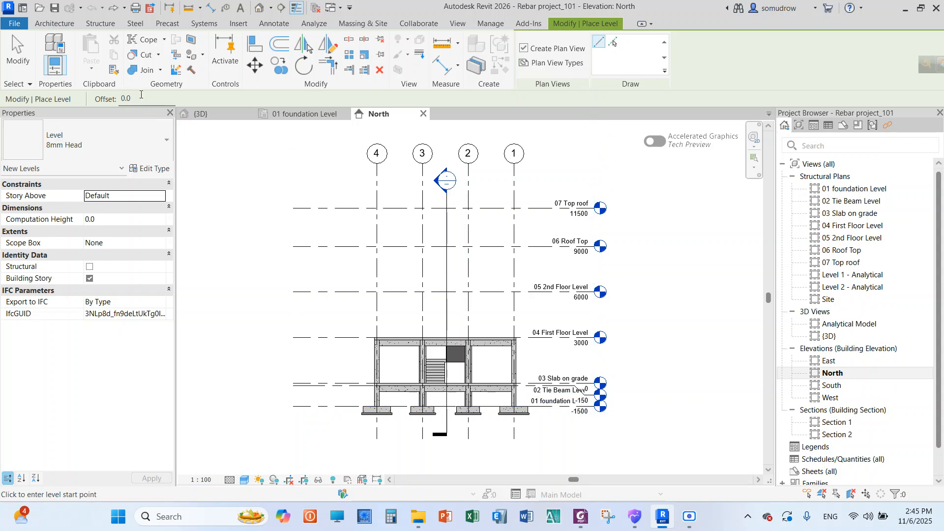
{"action": "left_click", "coordinate": [141, 96]}
{"action": "type", "text": "1000"}
{"action": "left_click", "coordinate": [614, 44]}
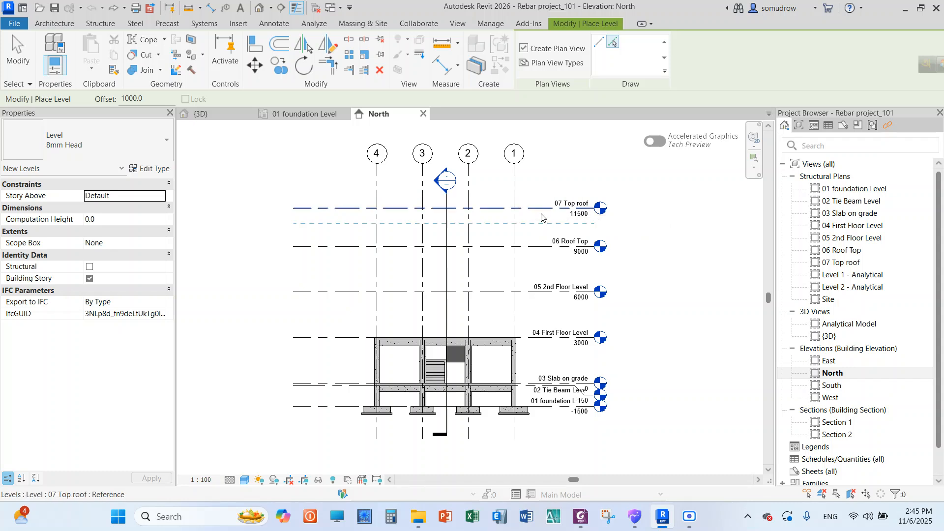
{"action": "scroll", "coordinate": [538, 211], "scroll_direction": "up", "scroll_amount": 4}
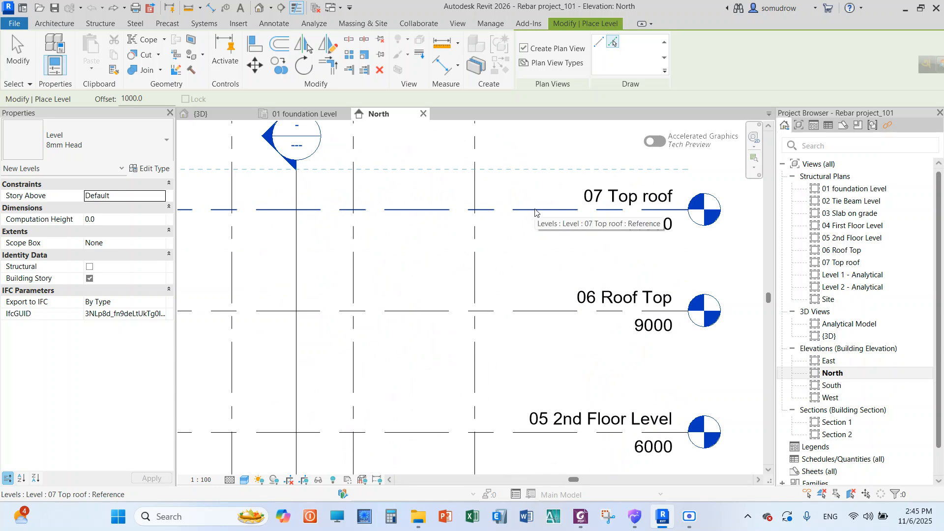
{"action": "left_click", "coordinate": [534, 213]}
{"action": "scroll", "coordinate": [489, 190], "scroll_direction": "down", "scroll_amount": 3}
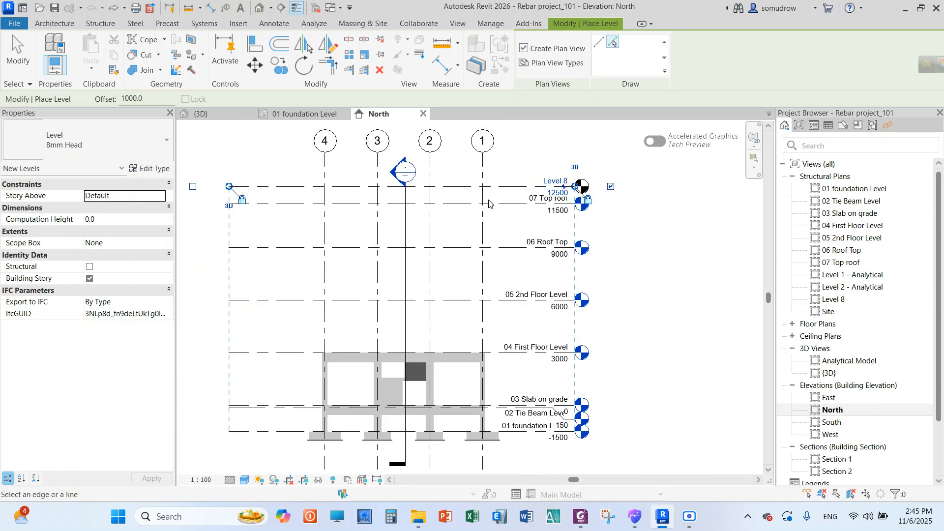
{"action": "right_click", "coordinate": [601, 139]}
{"action": "left_click", "coordinate": [608, 142]}
{"action": "right_click", "coordinate": [594, 134]}
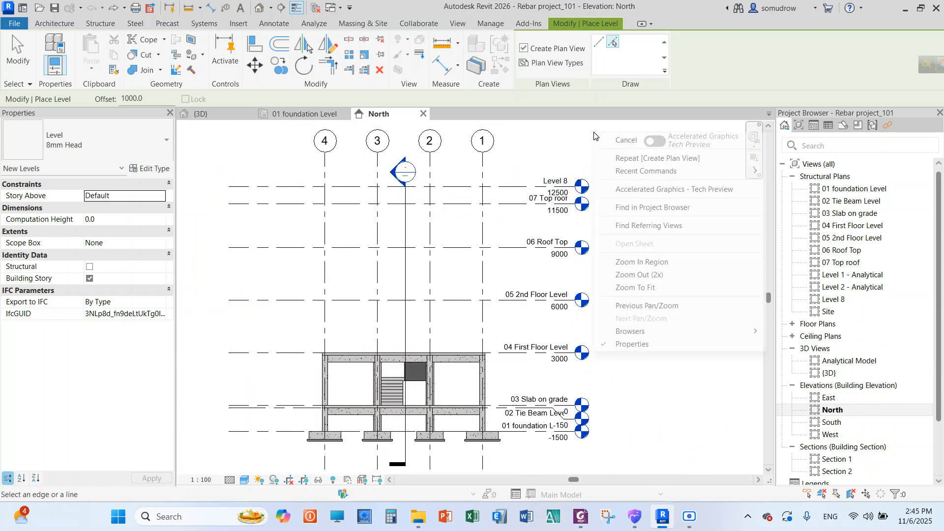
{"action": "left_click", "coordinate": [607, 141]}
Inspect the new level above 07 Top roof in the North elevation and undo its creation
{"action": "scroll", "coordinate": [561, 185], "scroll_direction": "up", "scroll_amount": 4}
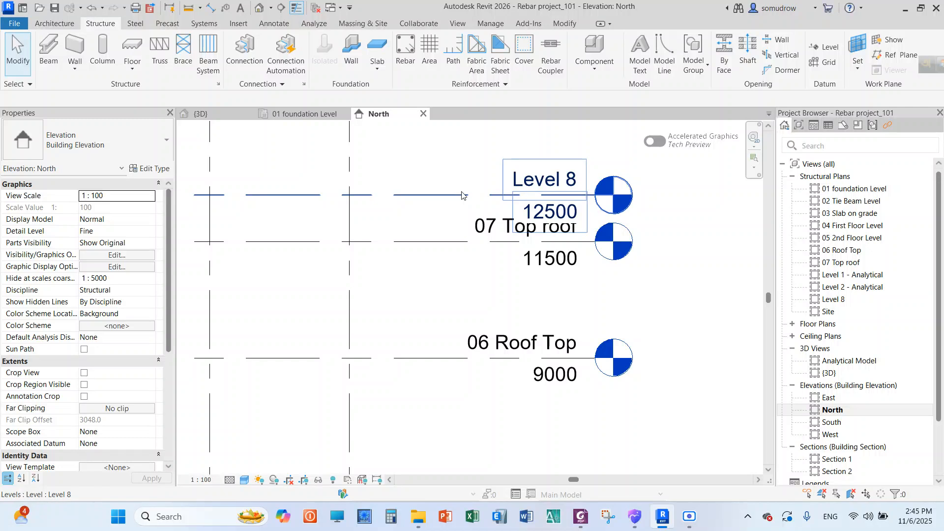
{"action": "scroll", "coordinate": [568, 178], "scroll_direction": "down", "scroll_amount": 3}
{"action": "scroll", "coordinate": [574, 173], "scroll_direction": "up", "scroll_amount": 3}
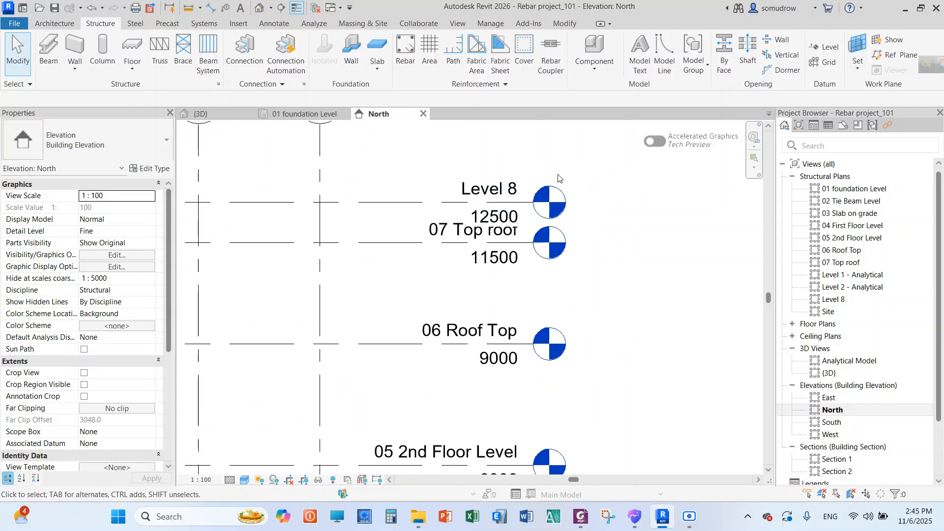
{"action": "scroll", "coordinate": [597, 181], "scroll_direction": "down", "scroll_amount": 4}
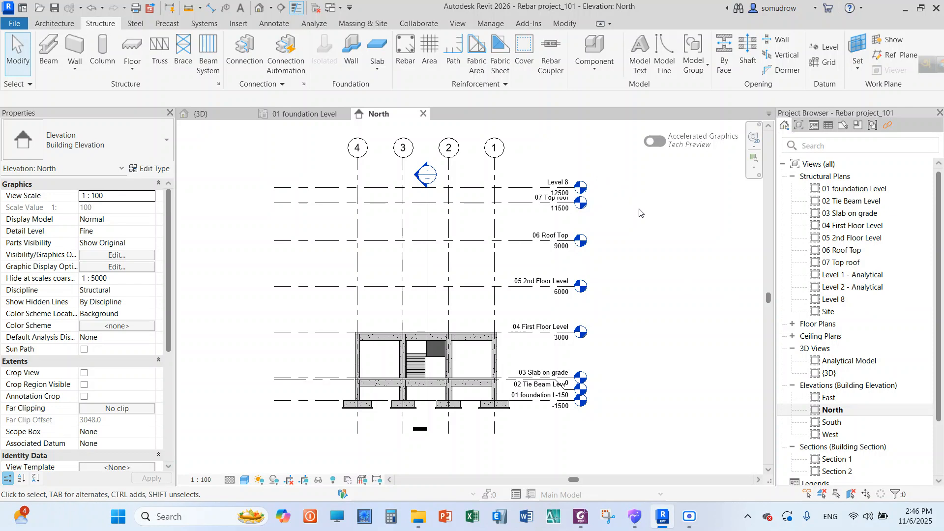
{"action": "scroll", "coordinate": [639, 223], "scroll_direction": "up", "scroll_amount": 1}
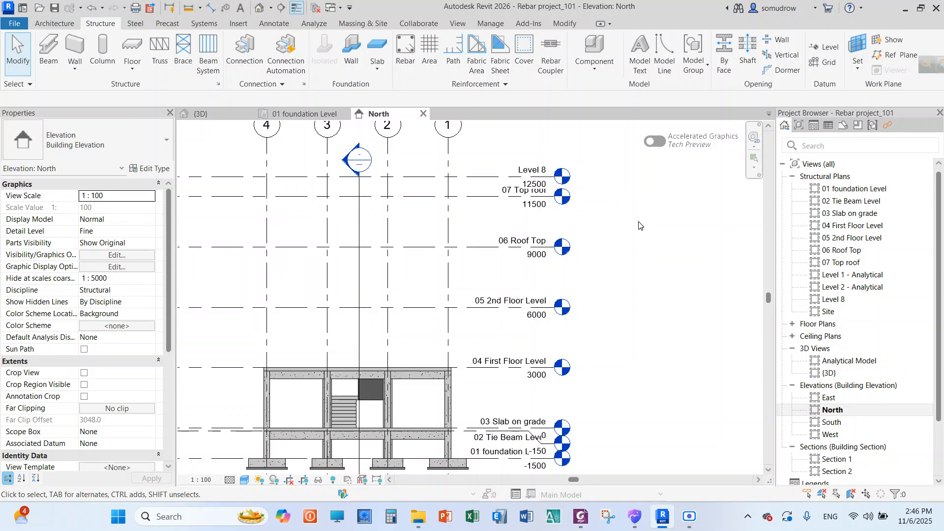
{"action": "scroll", "coordinate": [638, 223], "scroll_direction": "up", "scroll_amount": 2}
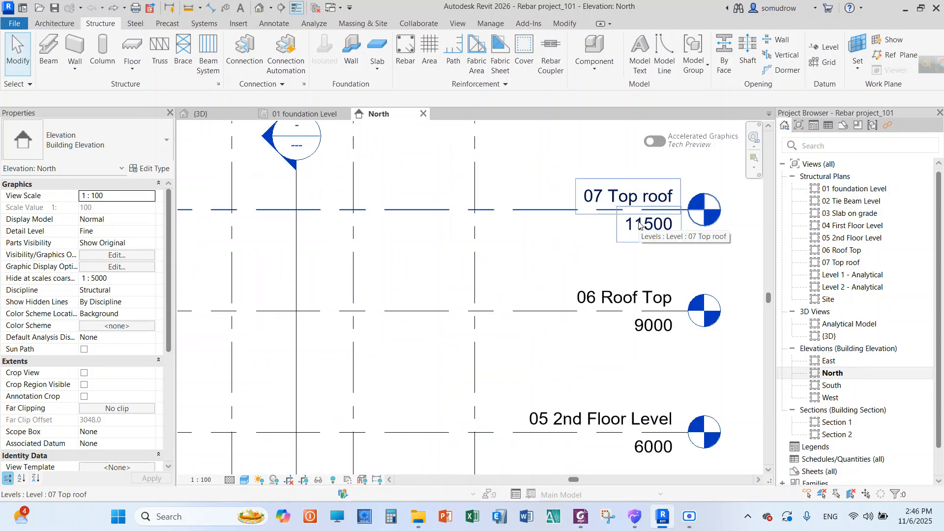
{"action": "scroll", "coordinate": [618, 228], "scroll_direction": "down", "scroll_amount": 4}
Examine the levels, grids and structural members of the building in the North elevation
{"action": "scroll", "coordinate": [566, 191], "scroll_direction": "up", "scroll_amount": 1}
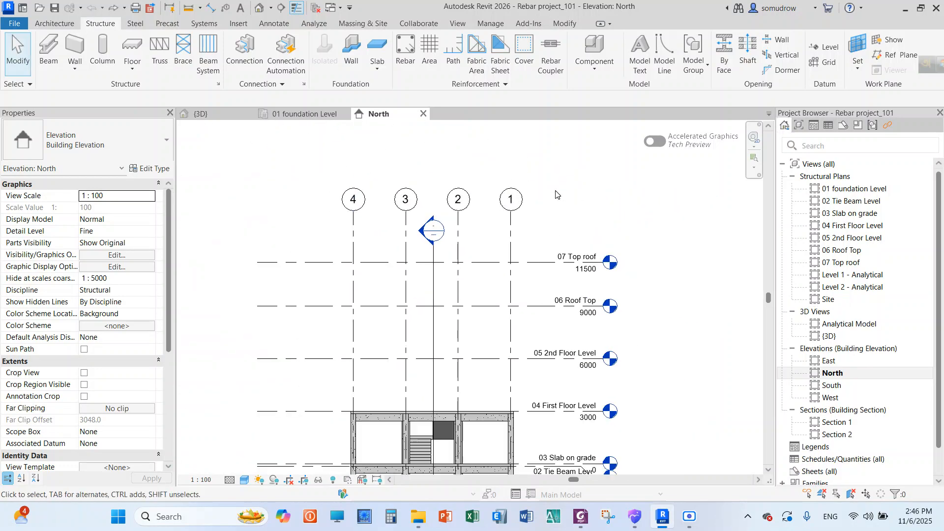
{"action": "scroll", "coordinate": [565, 191], "scroll_direction": "down", "scroll_amount": 1}
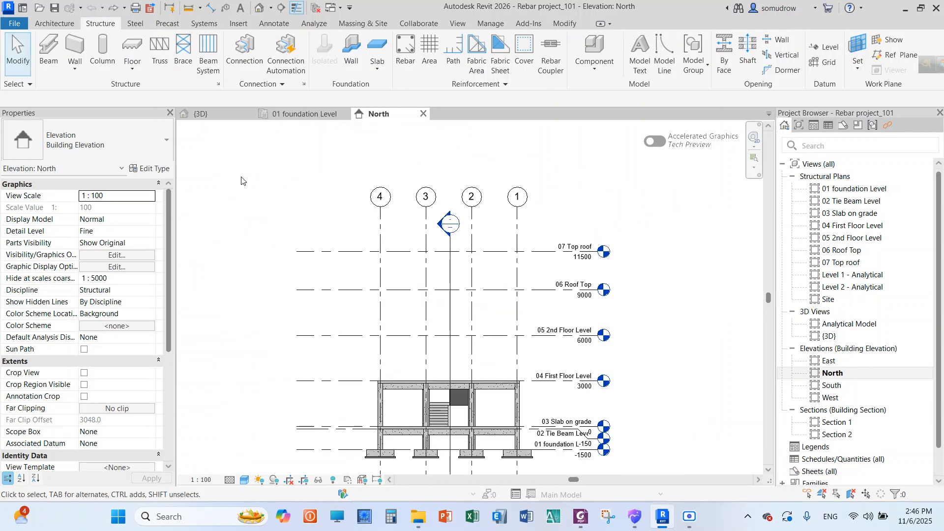
{"action": "scroll", "coordinate": [241, 181], "scroll_direction": "down", "scroll_amount": 1}
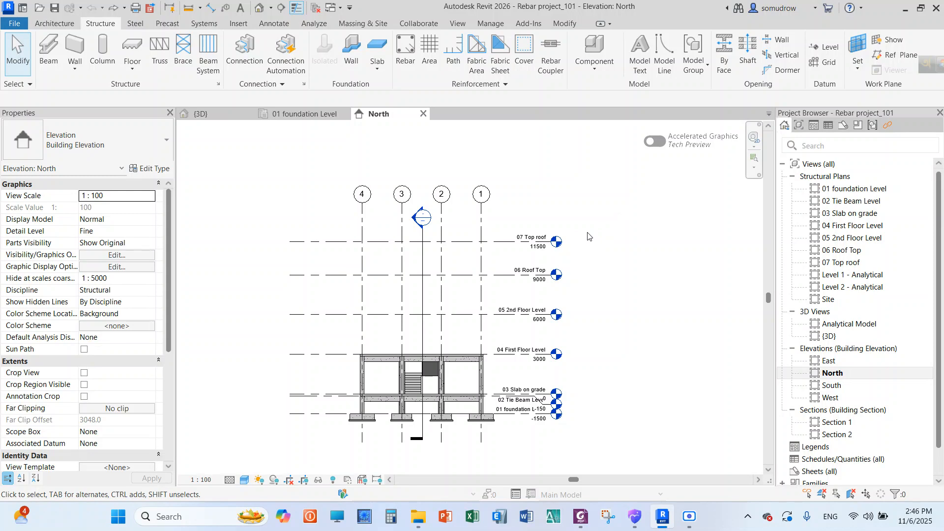
{"action": "scroll", "coordinate": [451, 322], "scroll_direction": "up", "scroll_amount": 5}
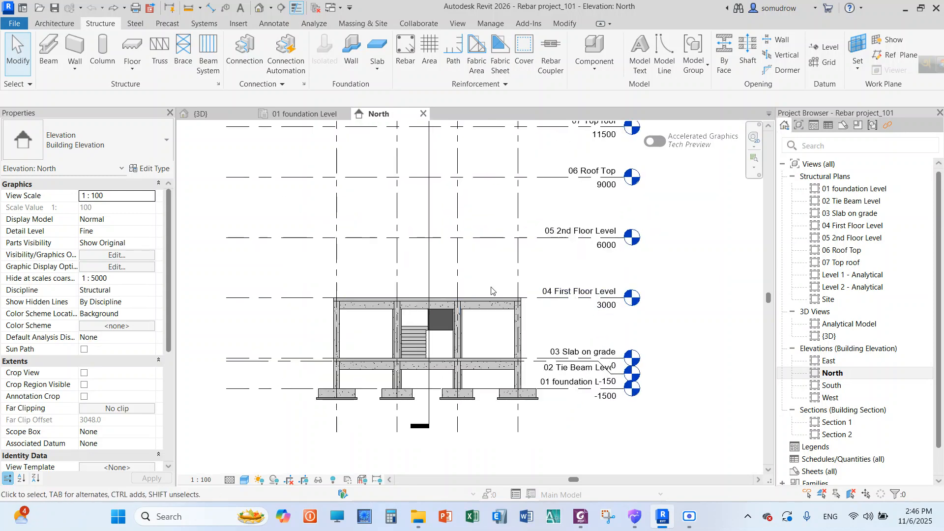
{"action": "scroll", "coordinate": [423, 313], "scroll_direction": "down", "scroll_amount": 3}
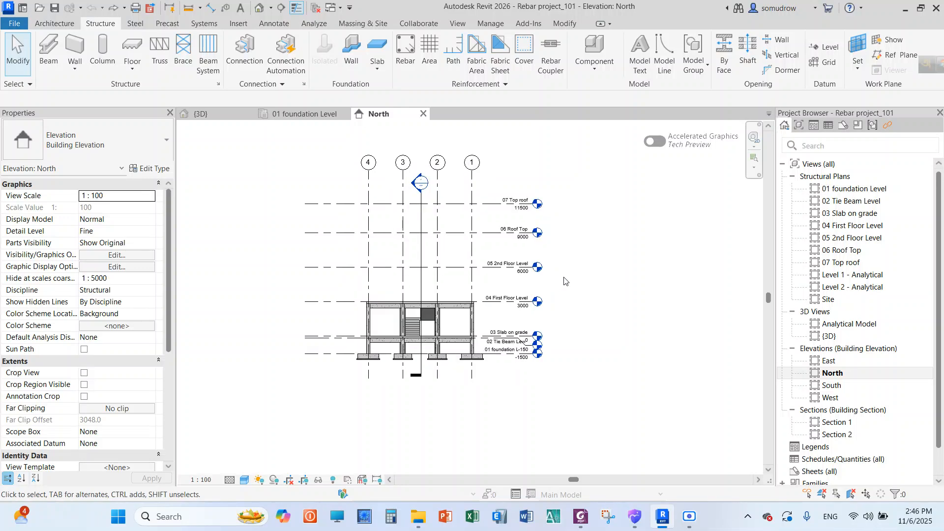
{"action": "scroll", "coordinate": [571, 317], "scroll_direction": "up", "scroll_amount": 1}
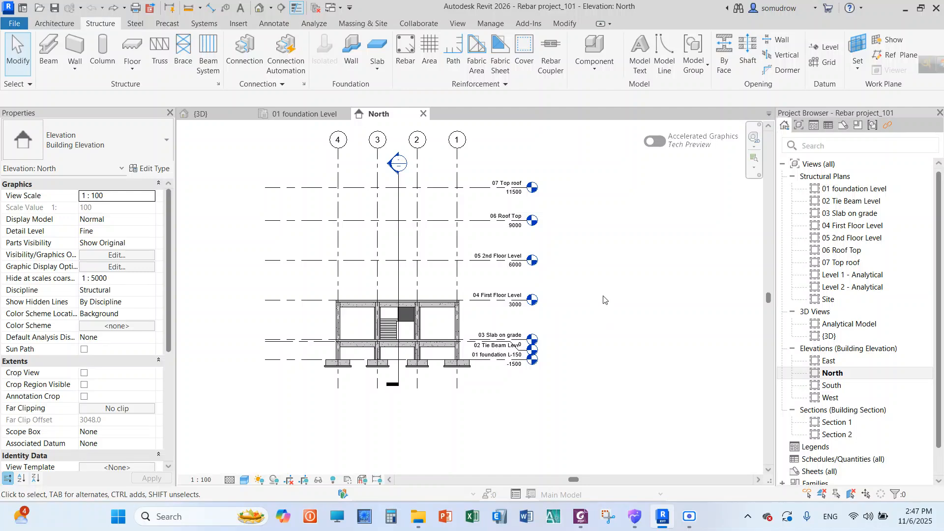
{"action": "scroll", "coordinate": [366, 340], "scroll_direction": "up", "scroll_amount": 5}
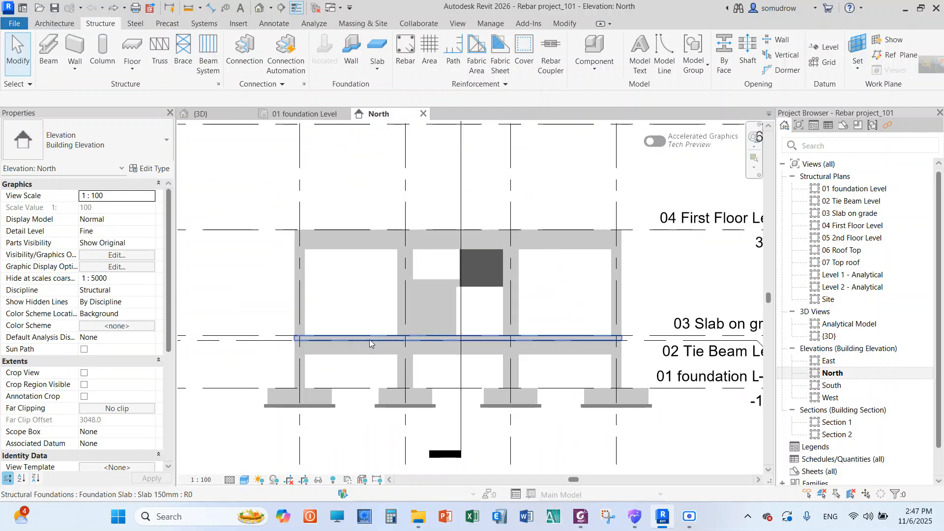
{"action": "scroll", "coordinate": [338, 273], "scroll_direction": "down", "scroll_amount": 8}
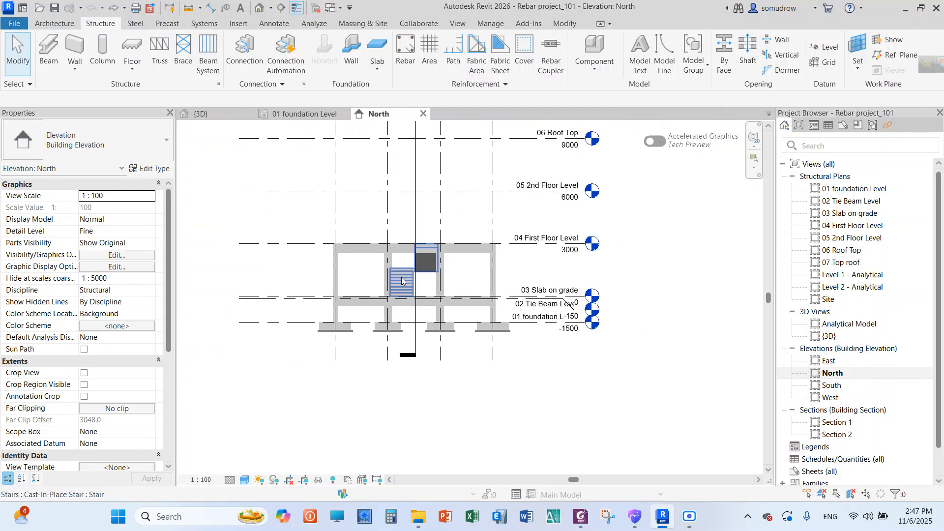
{"action": "scroll", "coordinate": [381, 137], "scroll_direction": "up", "scroll_amount": 3}
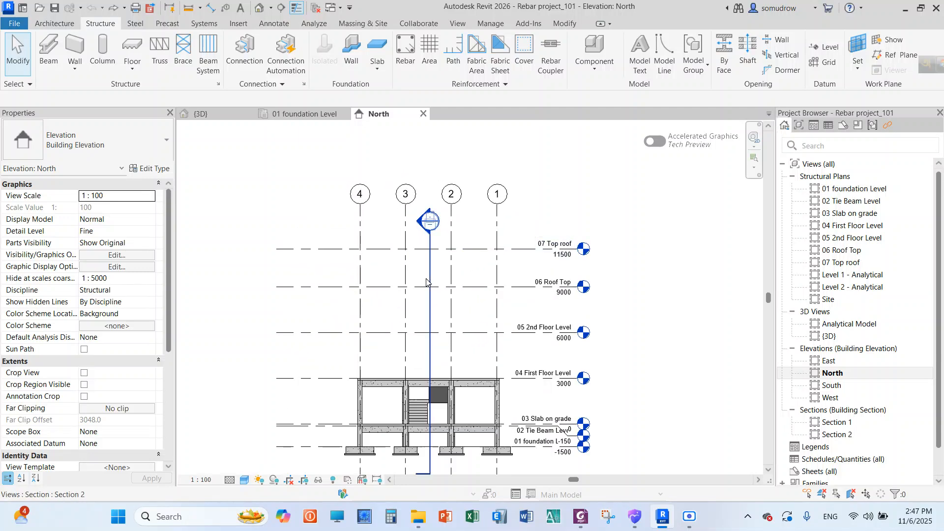
{"action": "scroll", "coordinate": [422, 231], "scroll_direction": "up", "scroll_amount": 1}
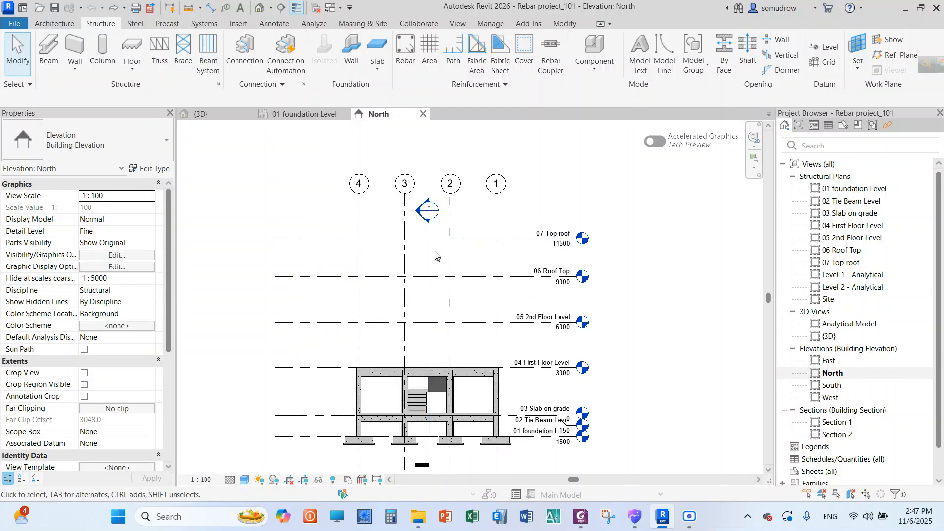
Open the 01 foundation Level plan and inspect the properties of the column at grid intersection A-1
{"action": "double_click", "coordinate": [846, 191]}
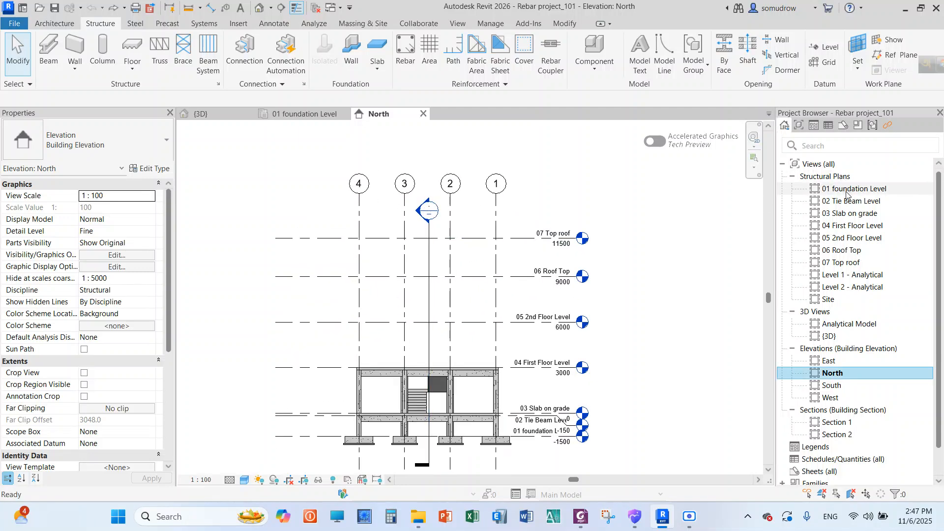
{"action": "scroll", "coordinate": [492, 247], "scroll_direction": "down", "scroll_amount": 3}
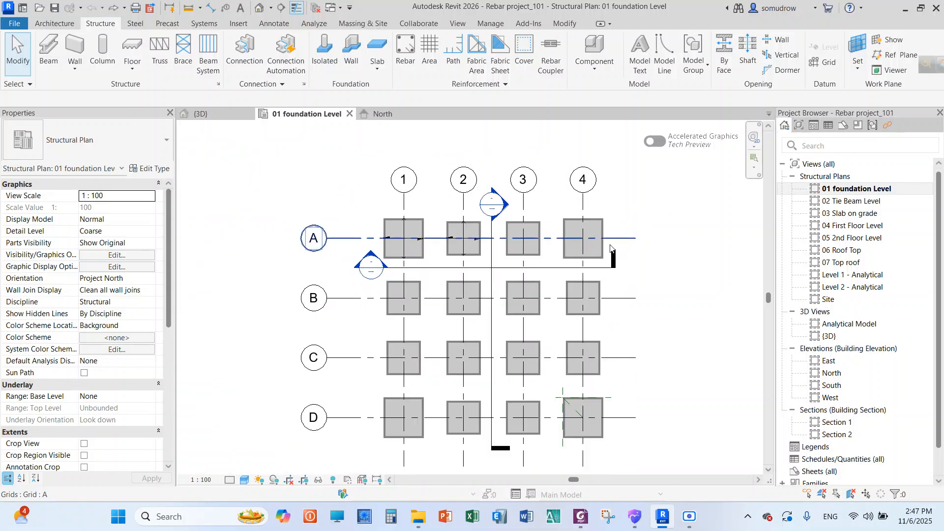
{"action": "scroll", "coordinate": [492, 248], "scroll_direction": "up", "scroll_amount": 1}
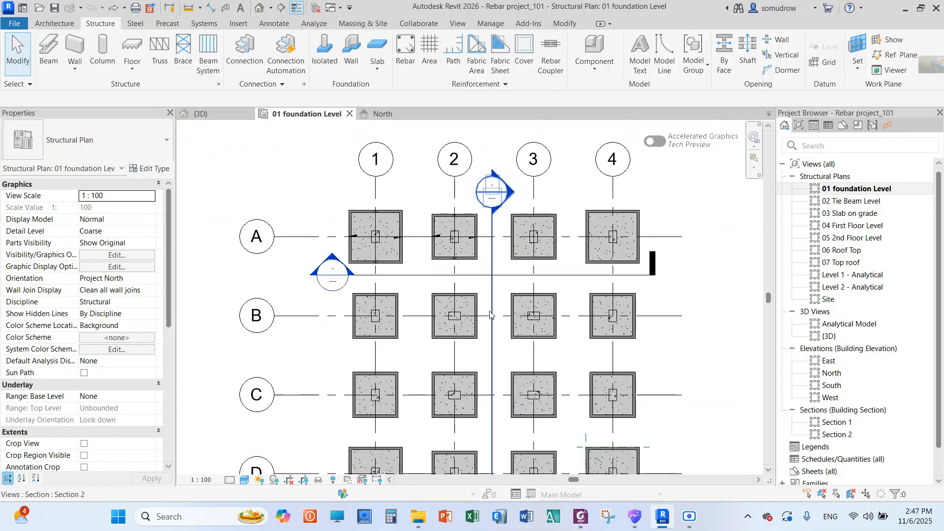
{"action": "scroll", "coordinate": [373, 227], "scroll_direction": "up", "scroll_amount": 4}
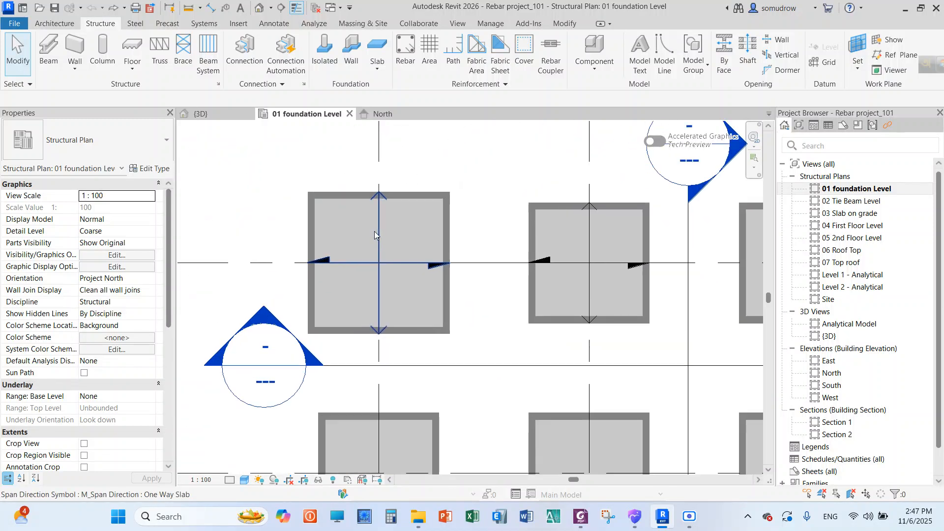
{"action": "scroll", "coordinate": [368, 255], "scroll_direction": "up", "scroll_amount": 2}
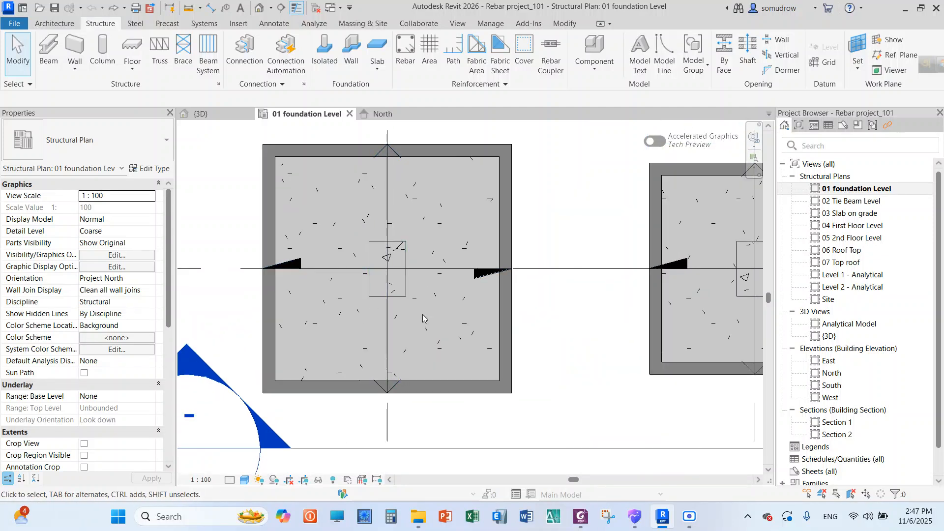
{"action": "left_click", "coordinate": [379, 246]}
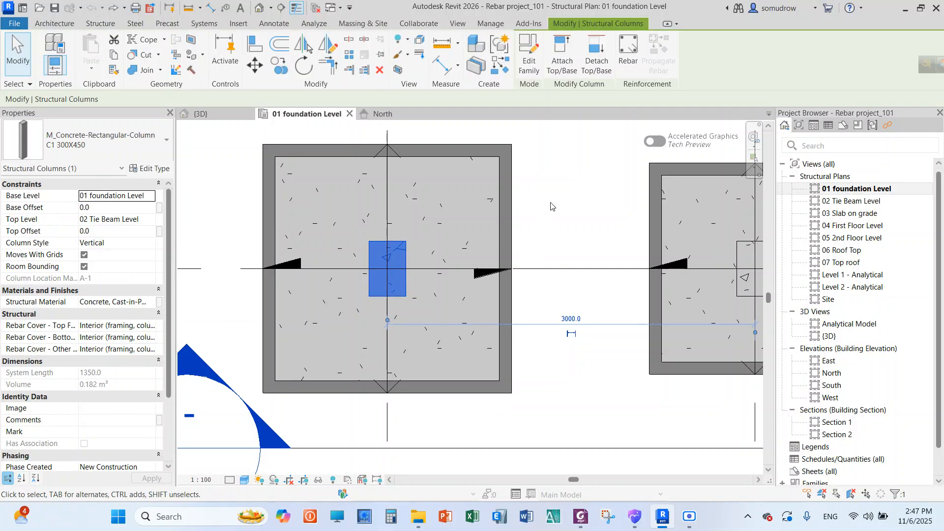
{"action": "left_click", "coordinate": [550, 206]}
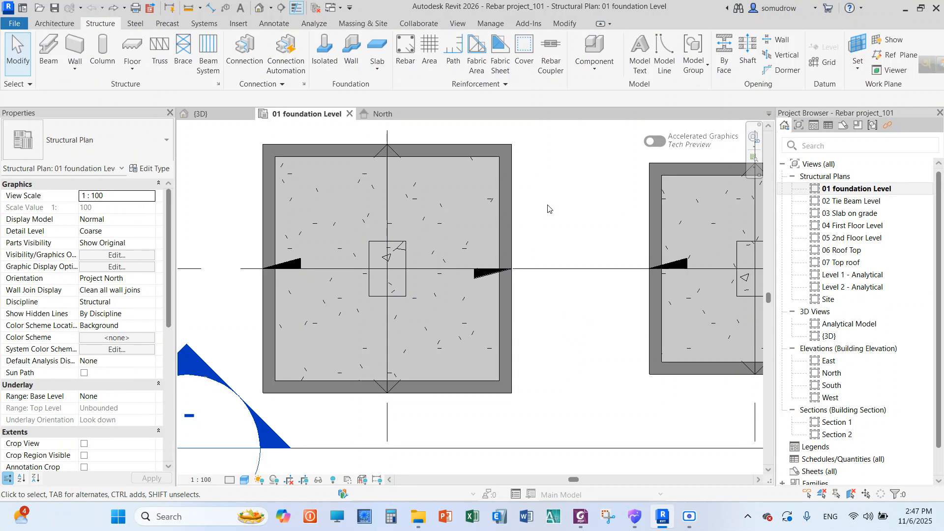
{"action": "scroll", "coordinate": [549, 209], "scroll_direction": "down", "scroll_amount": 3}
{"action": "scroll", "coordinate": [556, 187], "scroll_direction": "up", "scroll_amount": 2}
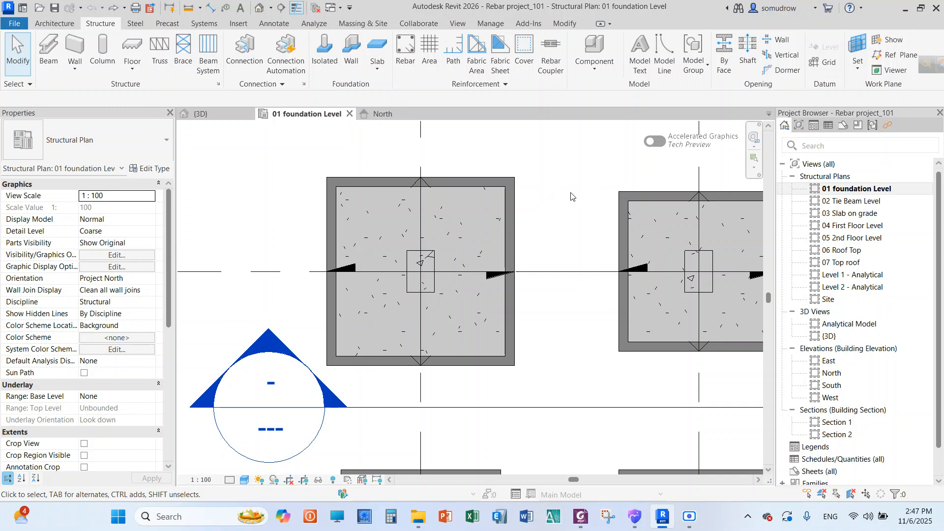
{"action": "scroll", "coordinate": [538, 210], "scroll_direction": "down", "scroll_amount": 2}
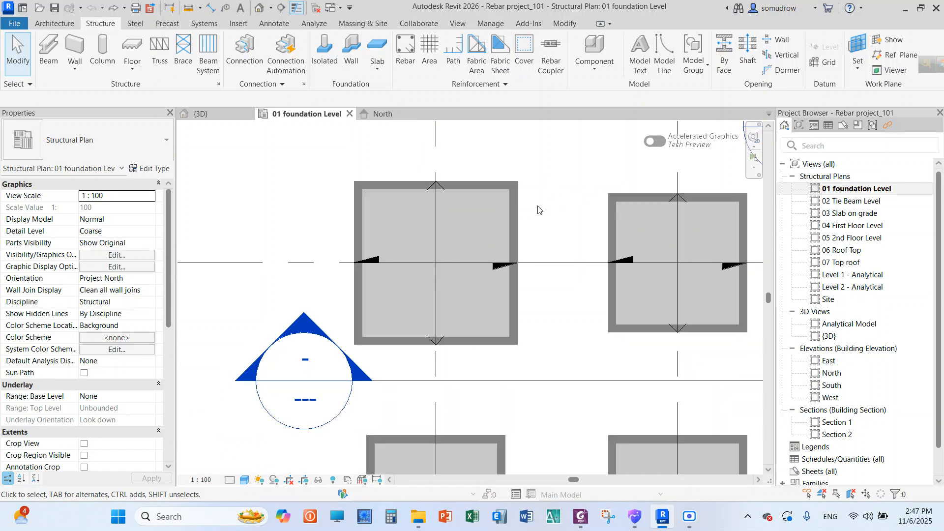
{"action": "scroll", "coordinate": [536, 178], "scroll_direction": "up", "scroll_amount": 2}
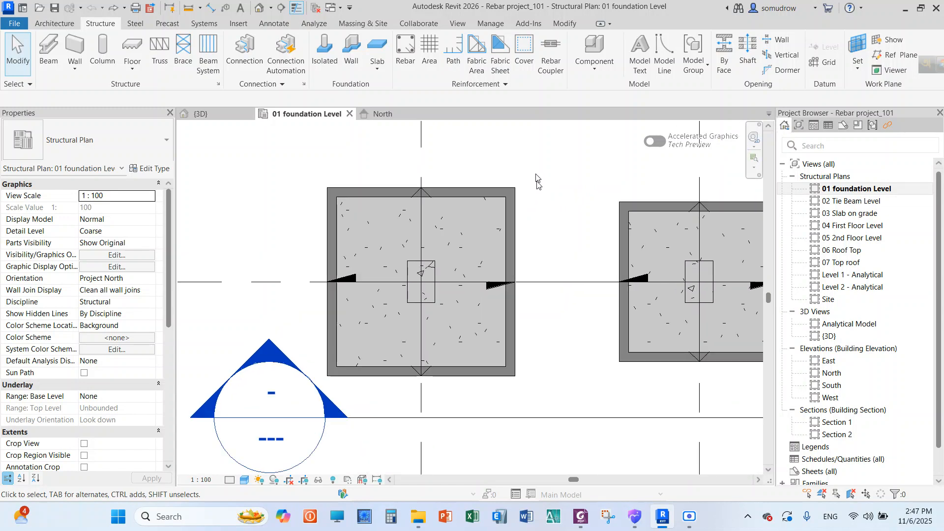
{"action": "scroll", "coordinate": [538, 178], "scroll_direction": "down", "scroll_amount": 3}
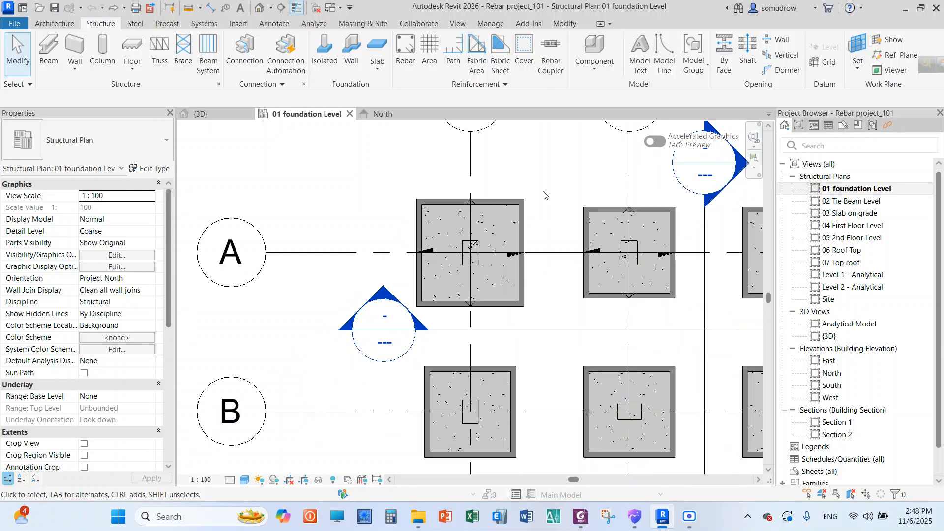
{"action": "scroll", "coordinate": [543, 195], "scroll_direction": "up", "scroll_amount": 3}
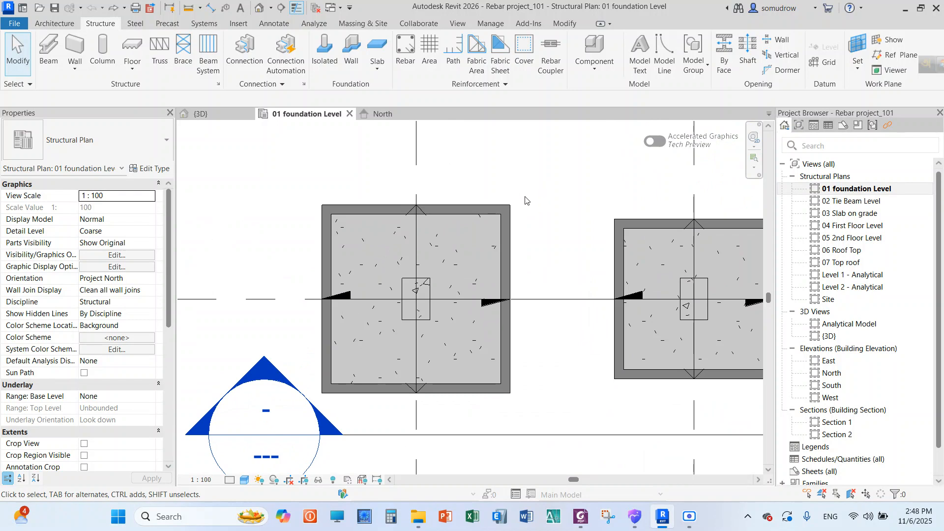
{"action": "scroll", "coordinate": [542, 260], "scroll_direction": "up", "scroll_amount": 2}
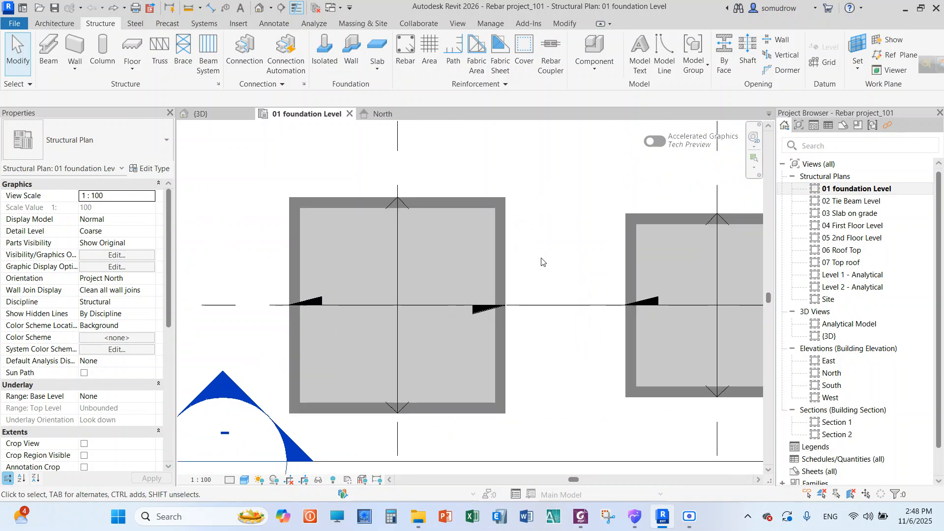
Examine the C1 300X450 column within its footing and its rebar cover properties, and clear the selection
{"action": "scroll", "coordinate": [560, 219], "scroll_direction": "down", "scroll_amount": 2}
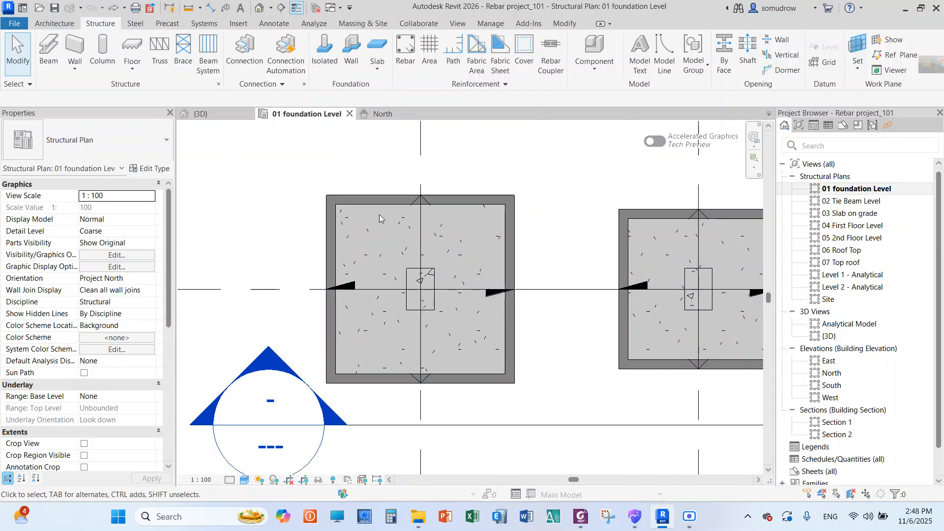
{"action": "scroll", "coordinate": [413, 284], "scroll_direction": "up", "scroll_amount": 1}
{"action": "left_click", "coordinate": [411, 267]}
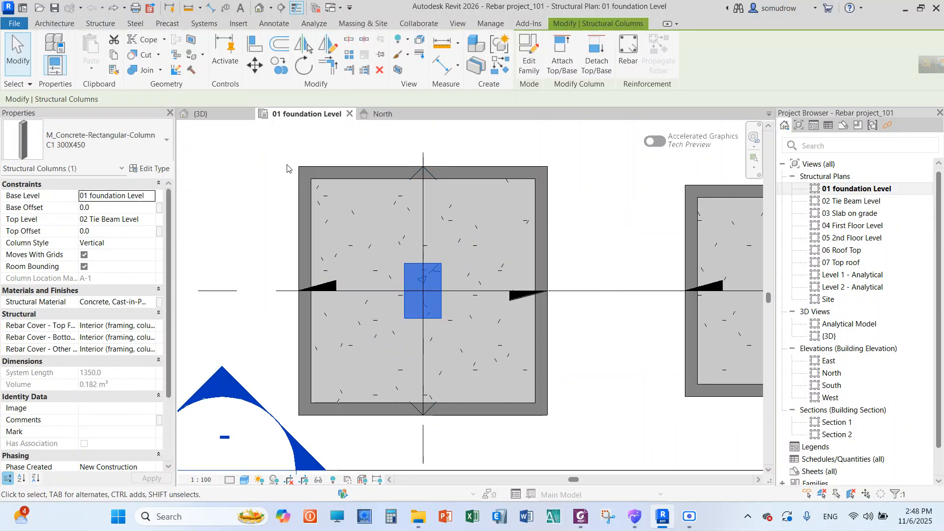
{"action": "scroll", "coordinate": [459, 214], "scroll_direction": "down", "scroll_amount": 3}
{"action": "scroll", "coordinate": [459, 214], "scroll_direction": "up", "scroll_amount": 3}
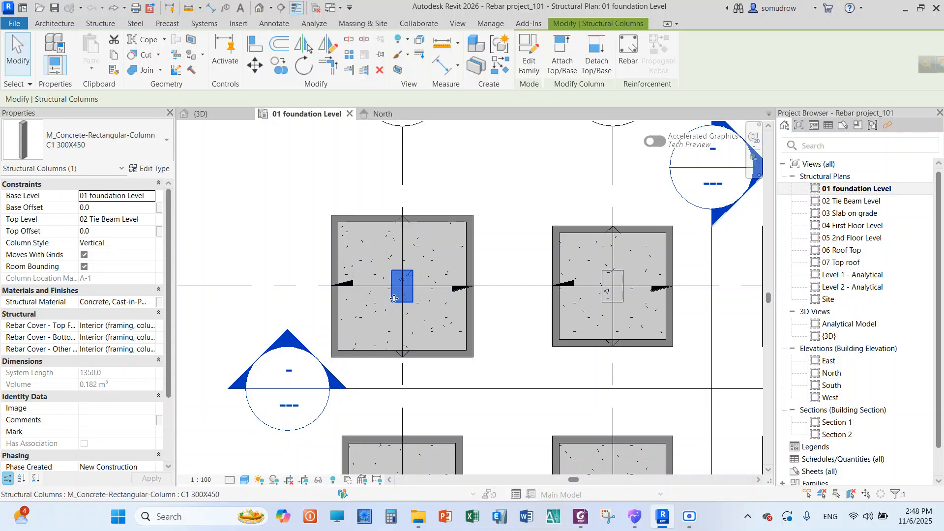
{"action": "scroll", "coordinate": [392, 297], "scroll_direction": "up", "scroll_amount": 2}
{"action": "scroll", "coordinate": [392, 298], "scroll_direction": "down", "scroll_amount": 2}
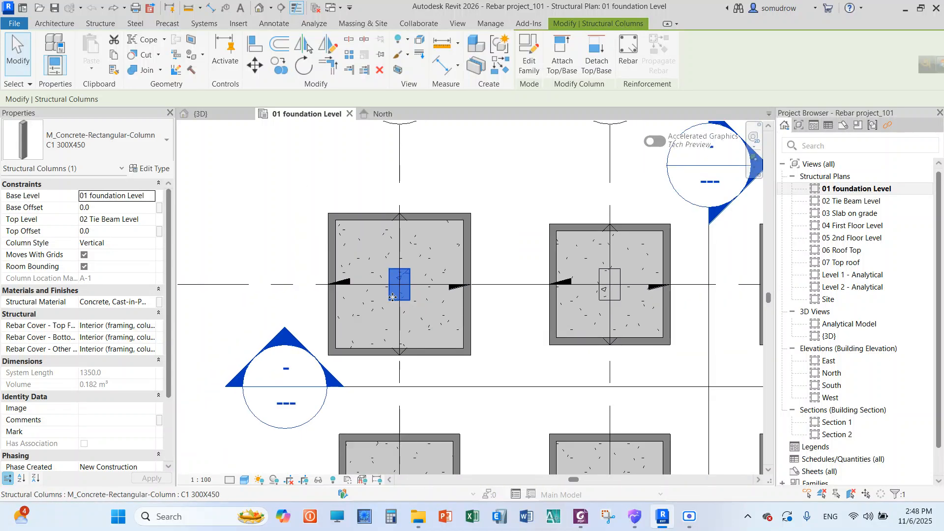
{"action": "scroll", "coordinate": [386, 292], "scroll_direction": "up", "scroll_amount": 3}
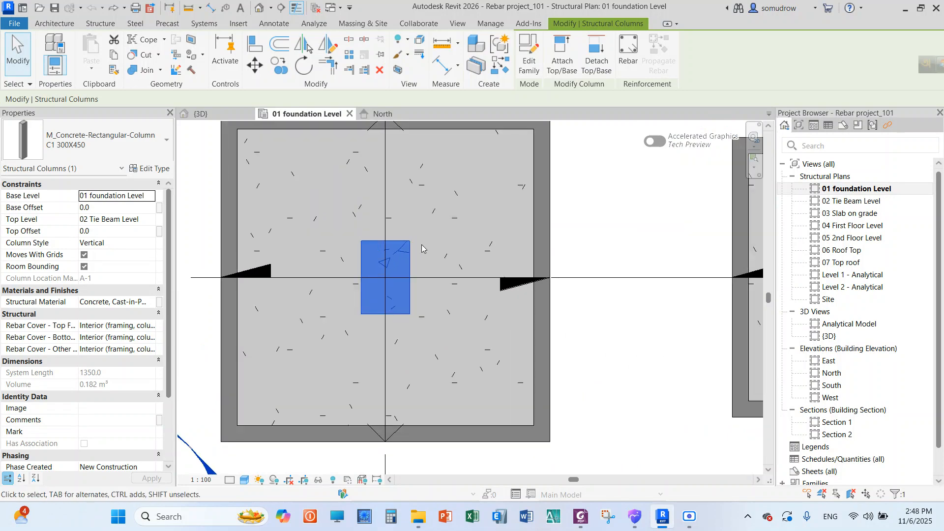
{"action": "scroll", "coordinate": [421, 244], "scroll_direction": "down", "scroll_amount": 2}
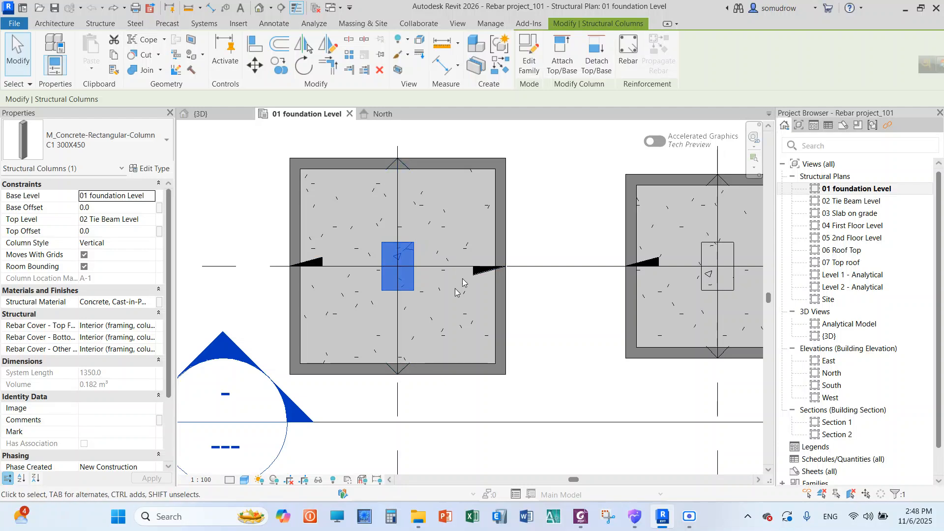
{"action": "left_click", "coordinate": [261, 241]}
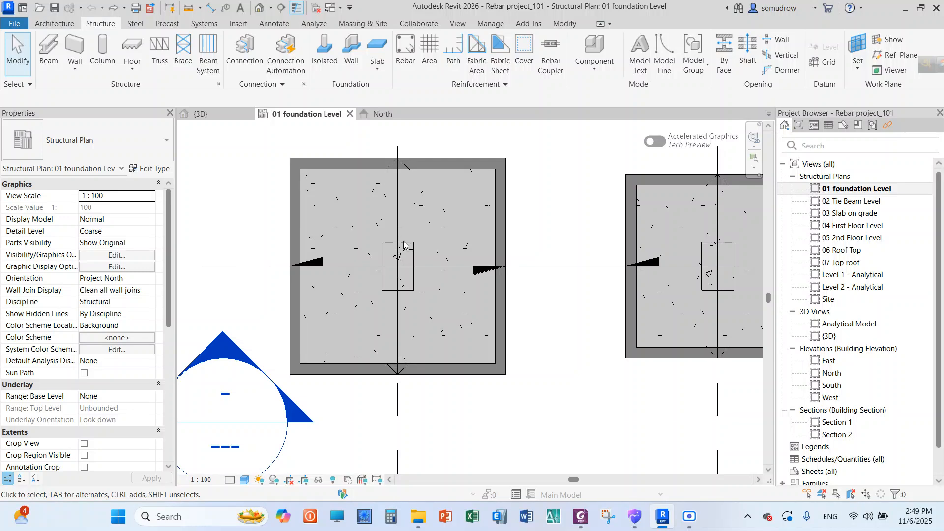
Open the Rebar Cover Settings, review the predefined cover types through Slab Cover 30 mm, and leave the Cover command
{"action": "left_click", "coordinate": [522, 54]}
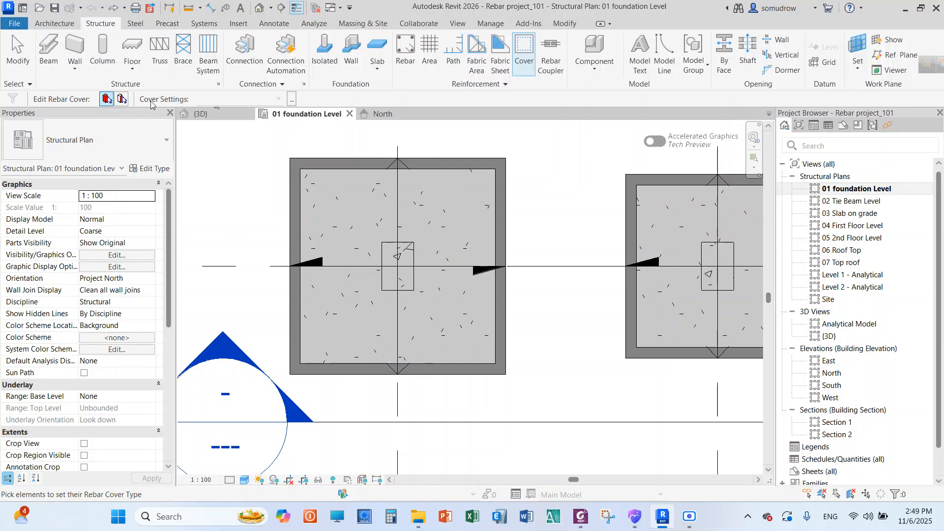
{"action": "left_click", "coordinate": [293, 104]}
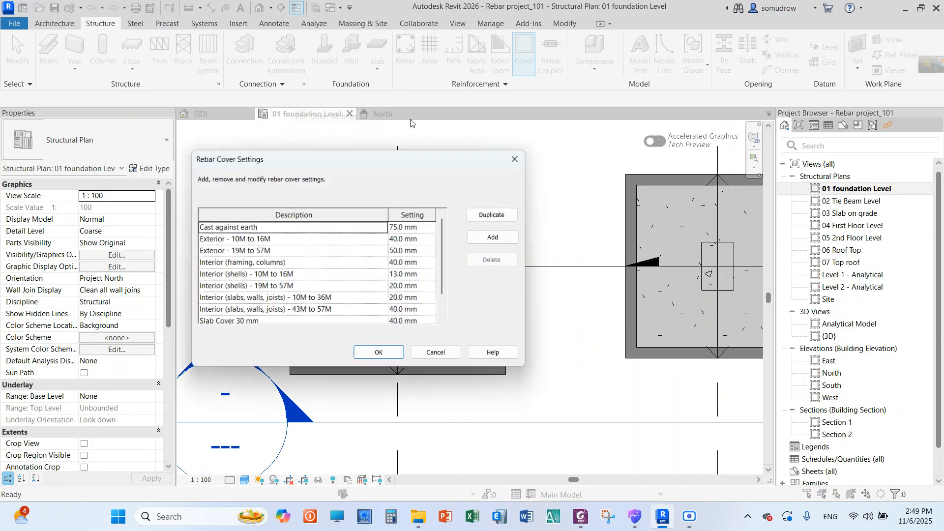
{"action": "left_click_drag", "start_coordinate": [423, 160], "coordinate": [465, 148]}
{"action": "left_click_drag", "start_coordinate": [484, 219], "coordinate": [484, 259]}
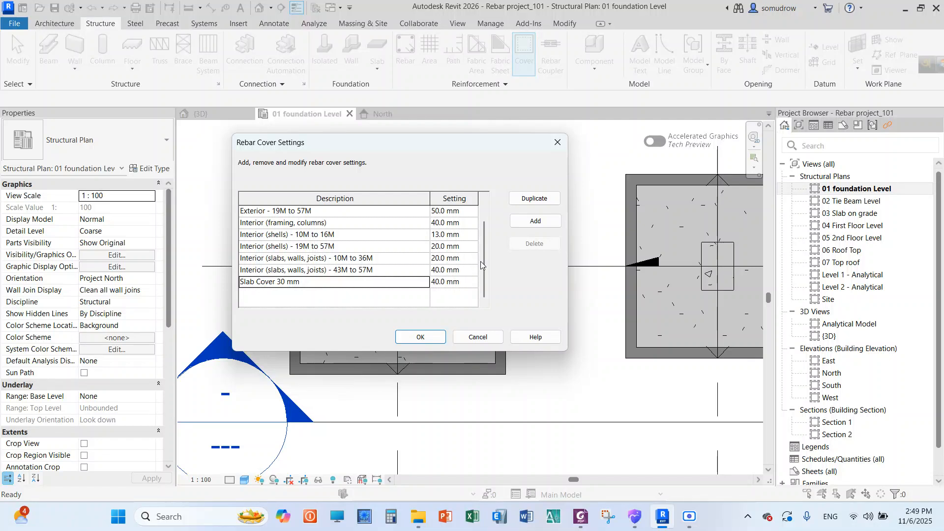
{"action": "left_click_drag", "start_coordinate": [482, 261], "coordinate": [483, 238]}
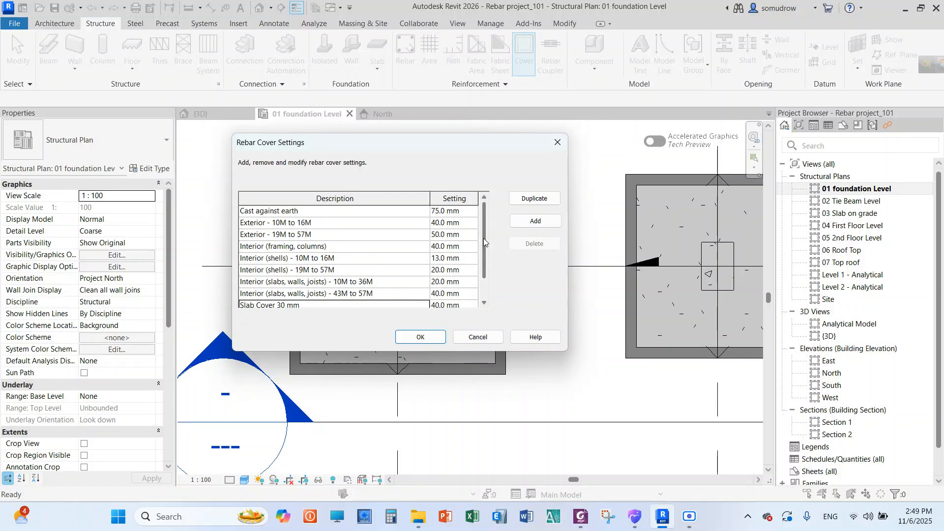
{"action": "left_click", "coordinate": [559, 143]}
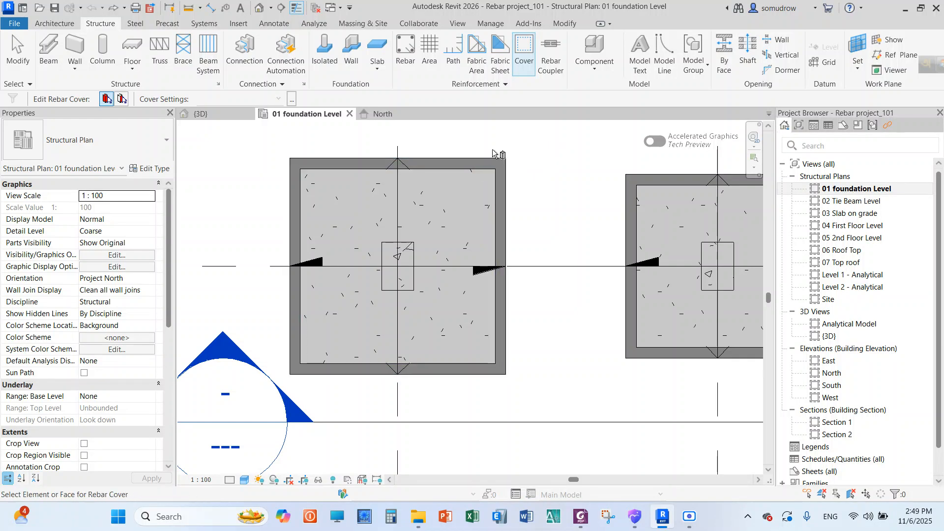
{"action": "right_click", "coordinate": [516, 146]}
{"action": "left_click", "coordinate": [530, 157]}
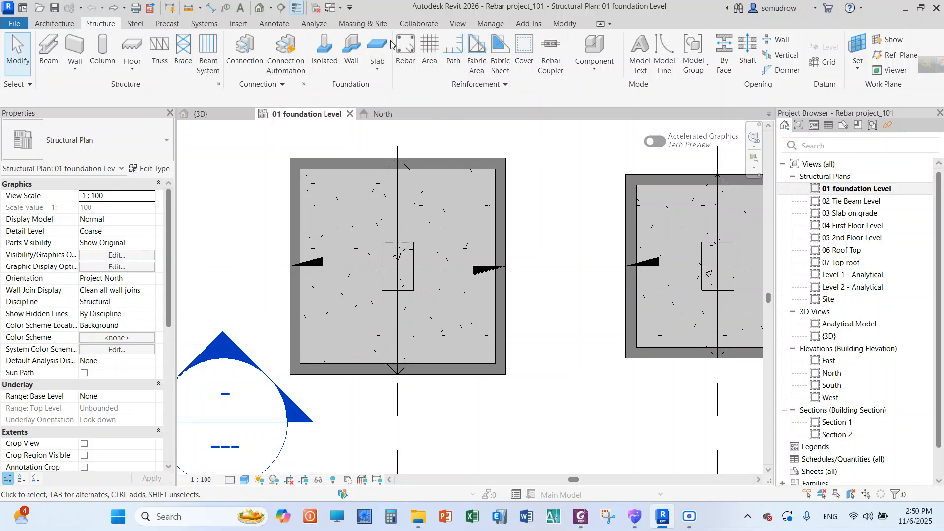
Reopen the Rebar Cover Settings and compare the descriptions and cover distances of all listed types
{"action": "left_click", "coordinate": [524, 48]}
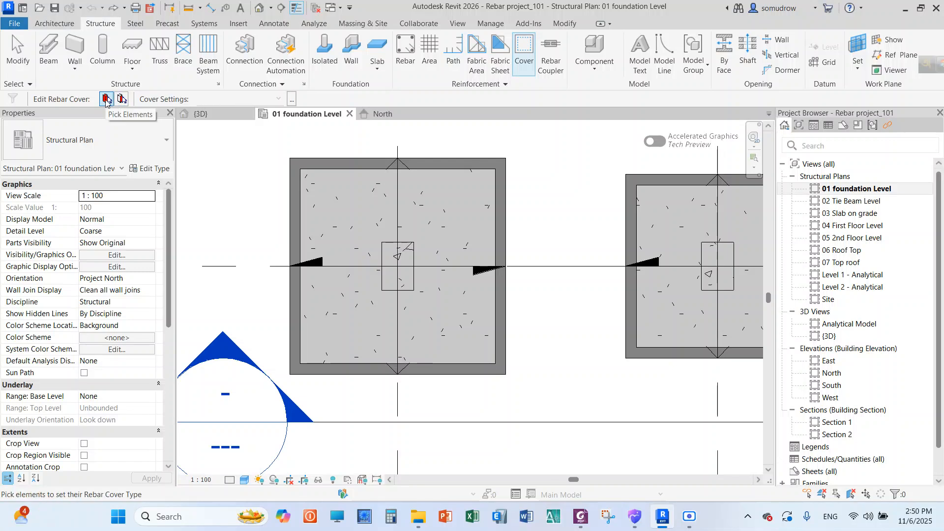
{"action": "left_click", "coordinate": [291, 102]}
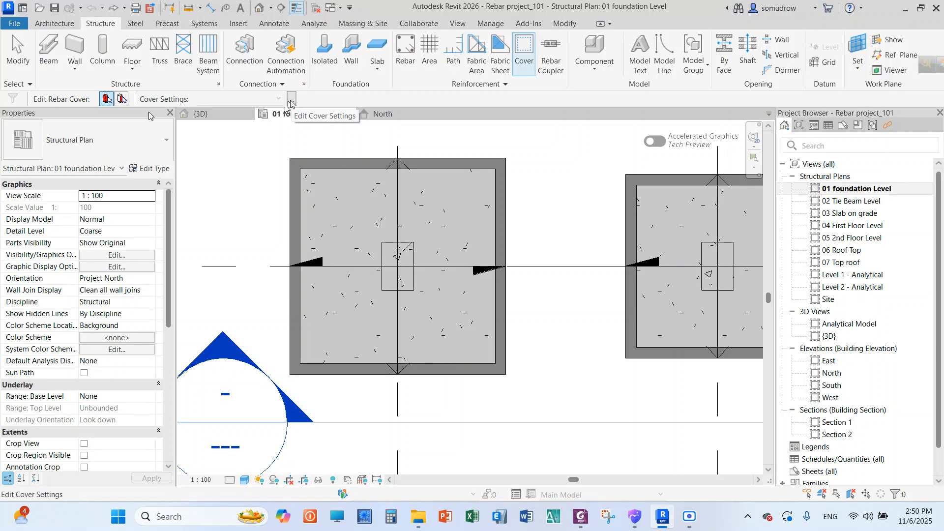
{"action": "left_click_drag", "start_coordinate": [366, 155], "coordinate": [329, 151]}
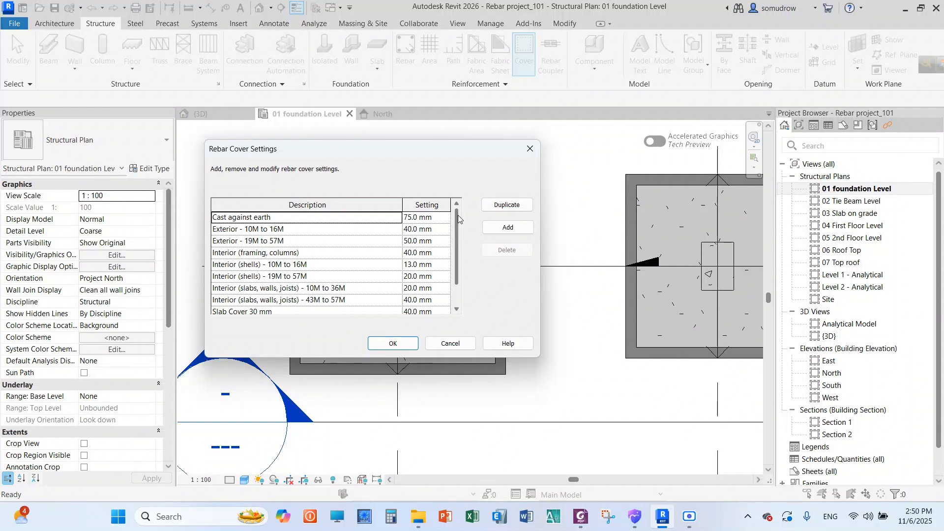
{"action": "scroll", "coordinate": [458, 221], "scroll_direction": "down", "scroll_amount": 1}
{"action": "scroll", "coordinate": [461, 242], "scroll_direction": "up", "scroll_amount": 1}
{"action": "left_click_drag", "start_coordinate": [469, 148], "coordinate": [681, 152]}
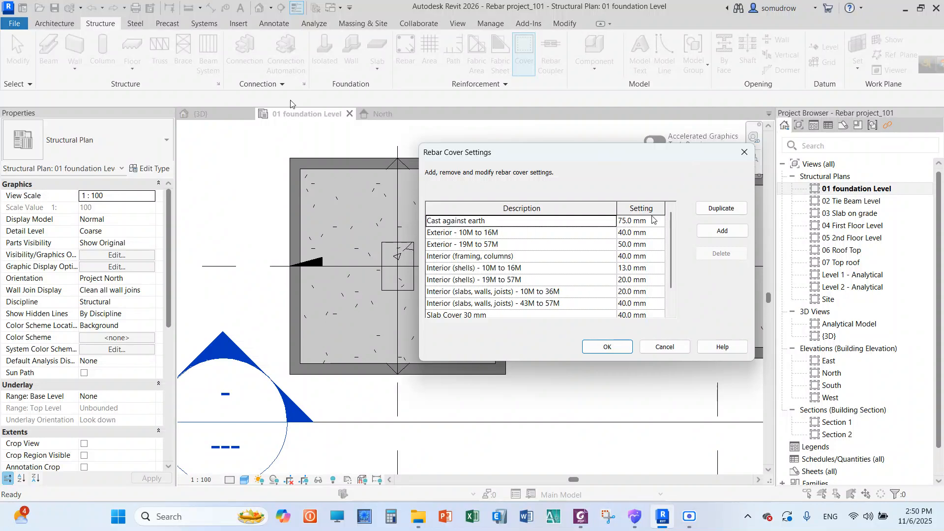
{"action": "left_click_drag", "start_coordinate": [672, 234], "coordinate": [673, 270]}
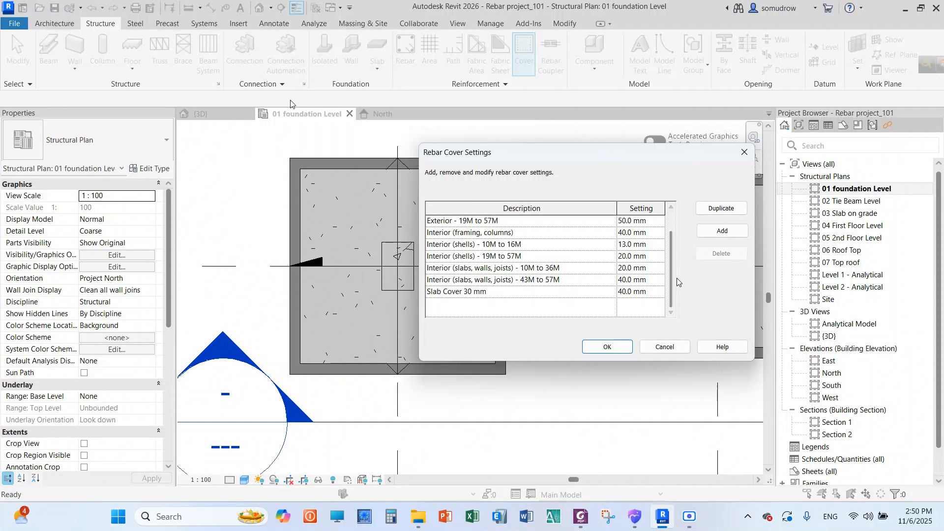
{"action": "mouse_move", "coordinate": [668, 270]}
{"action": "left_mouse_down"}
{"action": "mouse_move", "coordinate": [669, 250]}
{"action": "mouse_move", "coordinate": [673, 282]}
{"action": "left_mouse_up"}
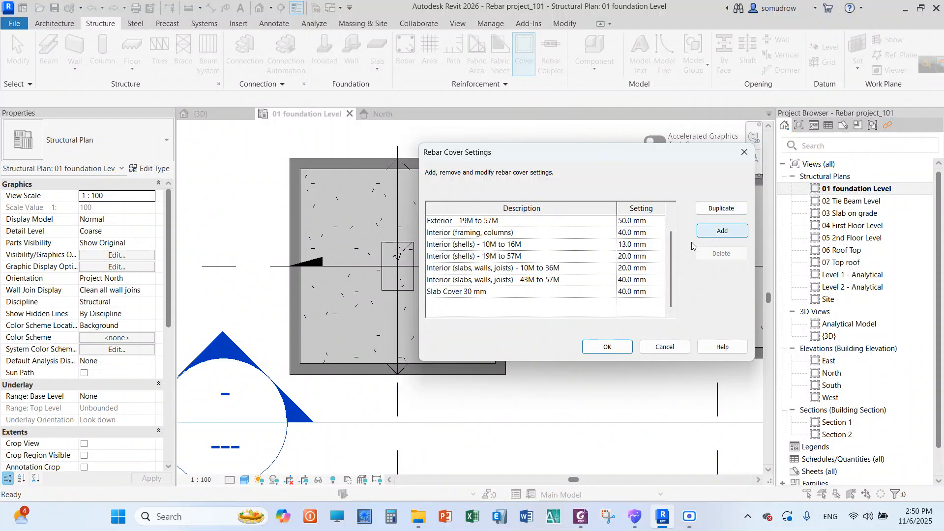
{"action": "scroll", "coordinate": [511, 251], "scroll_direction": "up", "scroll_amount": 2}
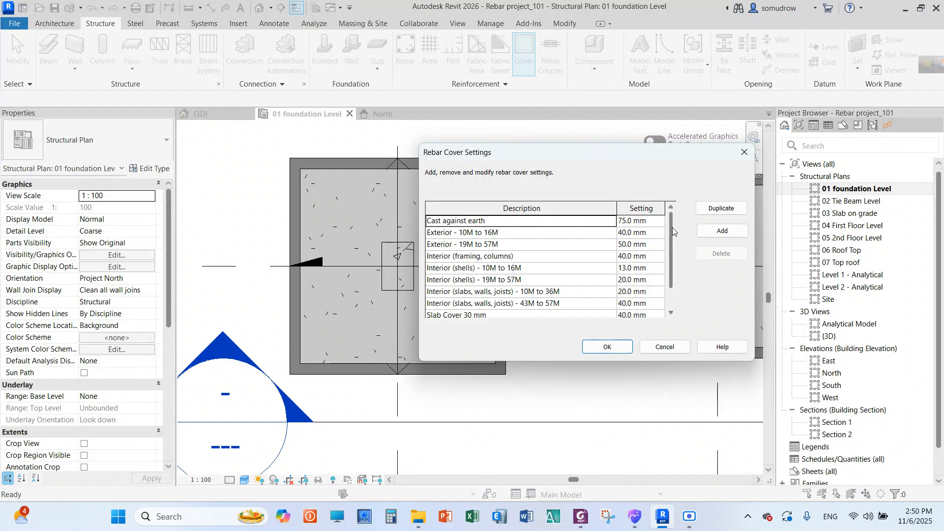
{"action": "scroll", "coordinate": [673, 246], "scroll_direction": "down", "scroll_amount": 2}
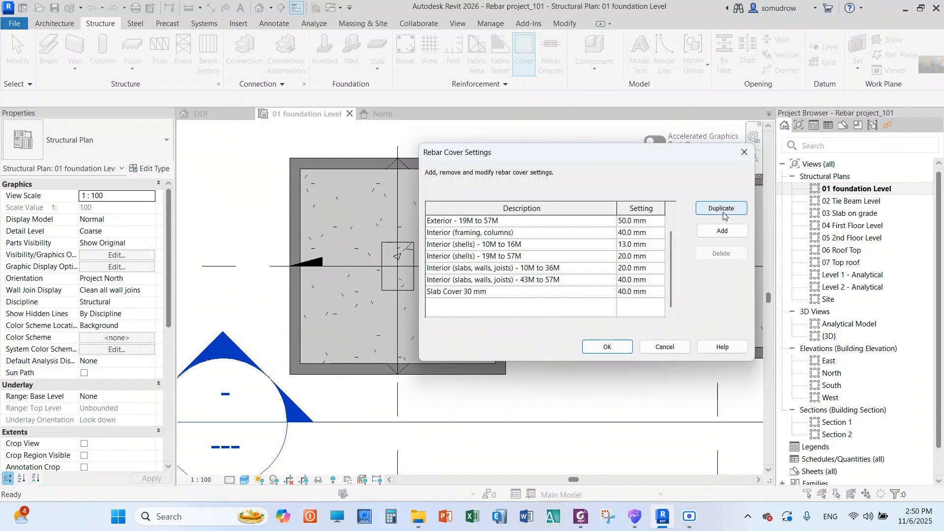
Add a rebar cover type named Column Cover 40 mm with a 40 mm setting and accept the cover settings
{"action": "left_click", "coordinate": [721, 231]}
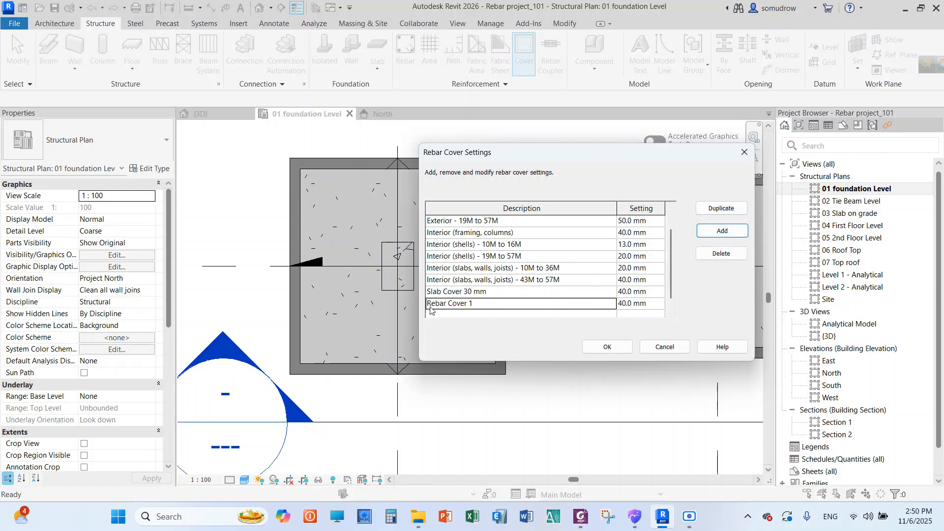
{"action": "left_click", "coordinate": [479, 304]}
{"action": "left_click_drag", "start_coordinate": [479, 304], "coordinate": [426, 312]}
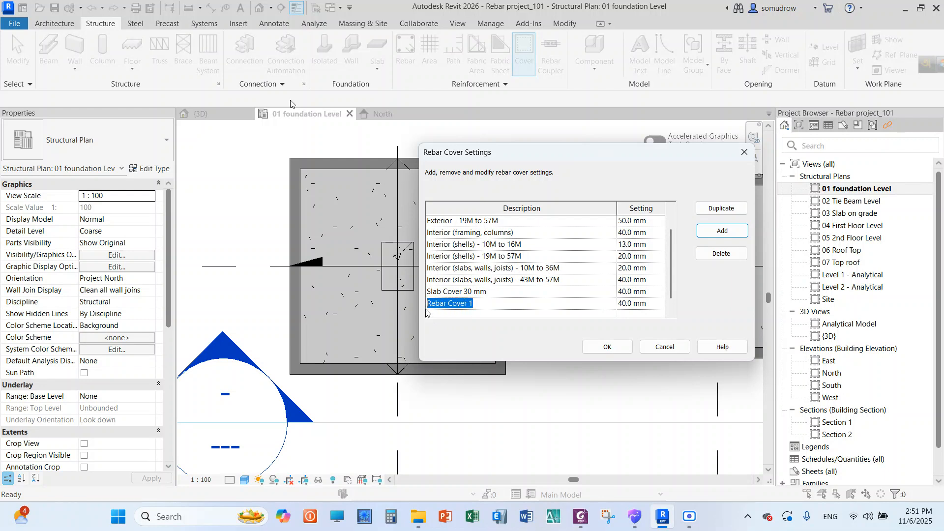
{"action": "key", "text": "BackSpace"}
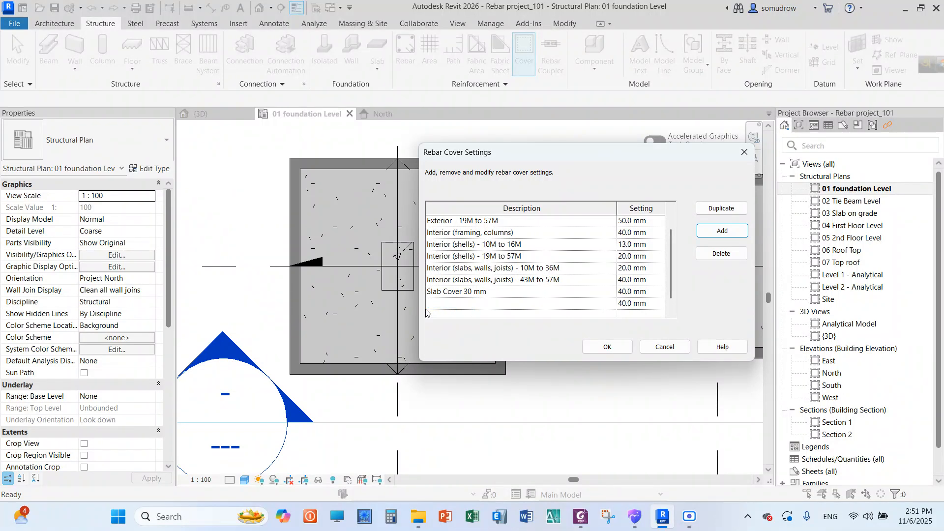
{"action": "type", "text": "Column Cover 40 mm"}
{"action": "left_click", "coordinate": [623, 304]}
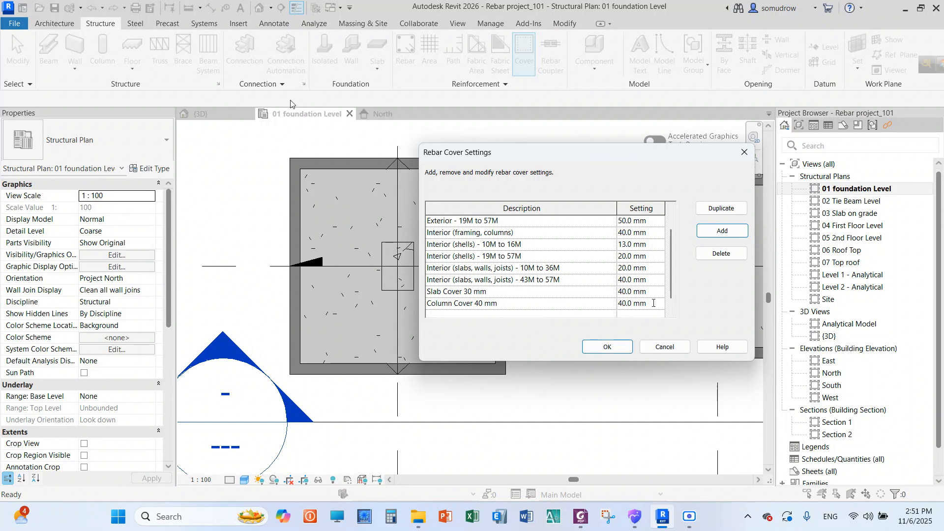
{"action": "left_click", "coordinate": [606, 347]}
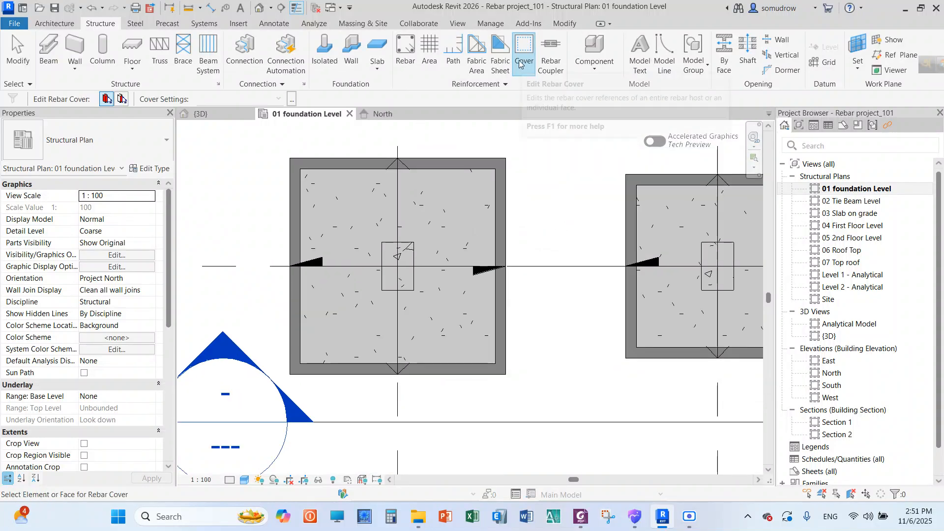
Reopen the Rebar Cover Settings and add another cover type below Slab Cover 30 mm
{"action": "left_click", "coordinate": [292, 102]}
{"action": "left_click_drag", "start_coordinate": [561, 150], "coordinate": [382, 151]}
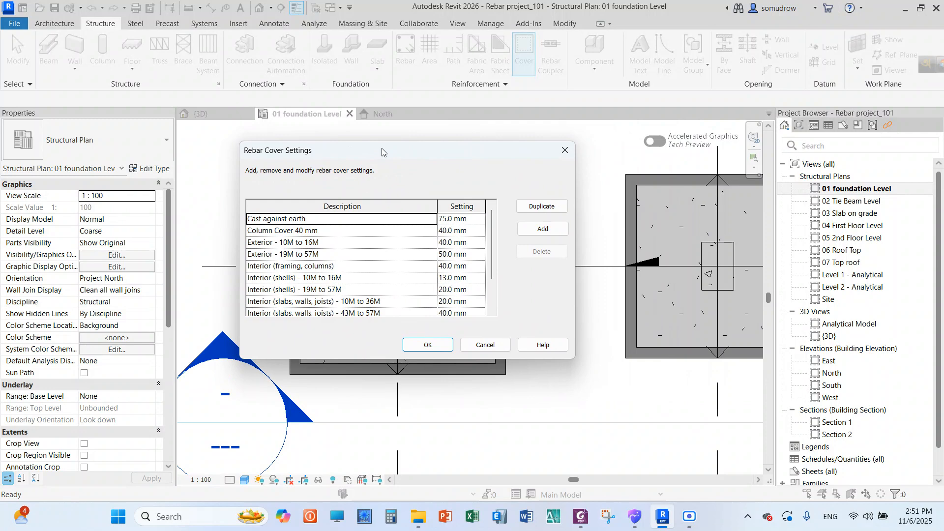
{"action": "left_click_drag", "start_coordinate": [382, 151], "coordinate": [451, 142]}
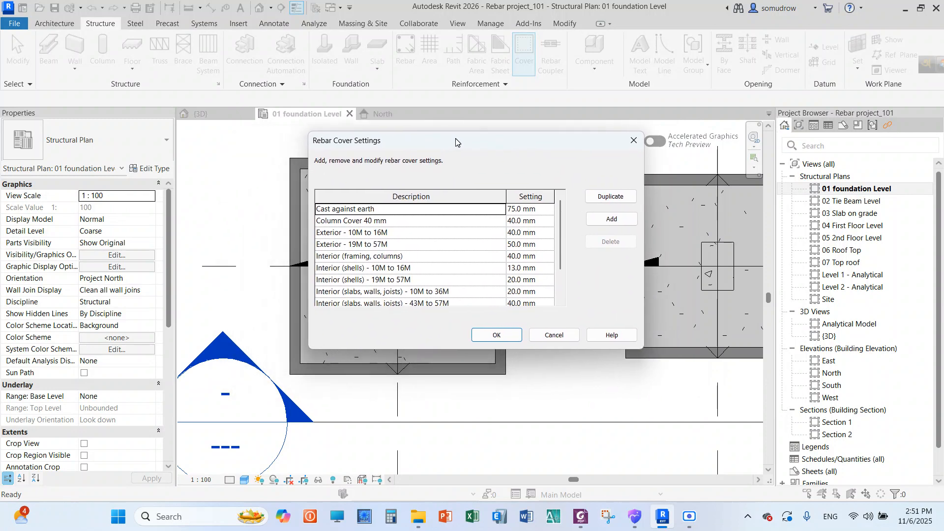
{"action": "left_click", "coordinate": [603, 220]}
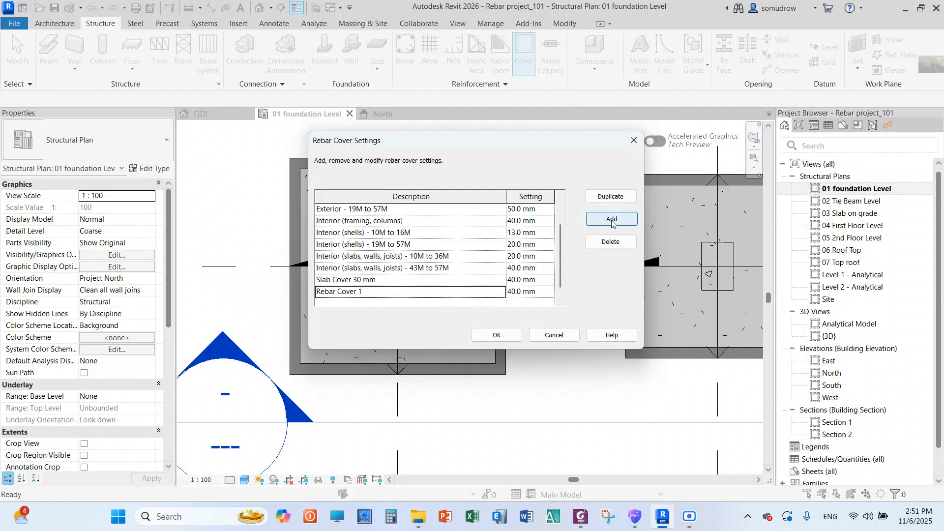
{"action": "left_click", "coordinate": [386, 293]}
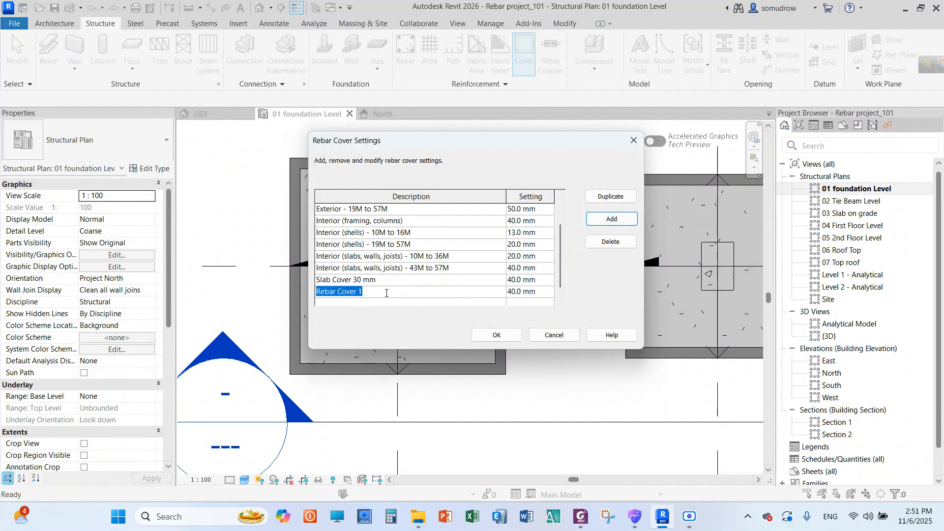
{"action": "type", "text": "Column Cover 40 mm"}
{"action": "key", "text": "Return"}
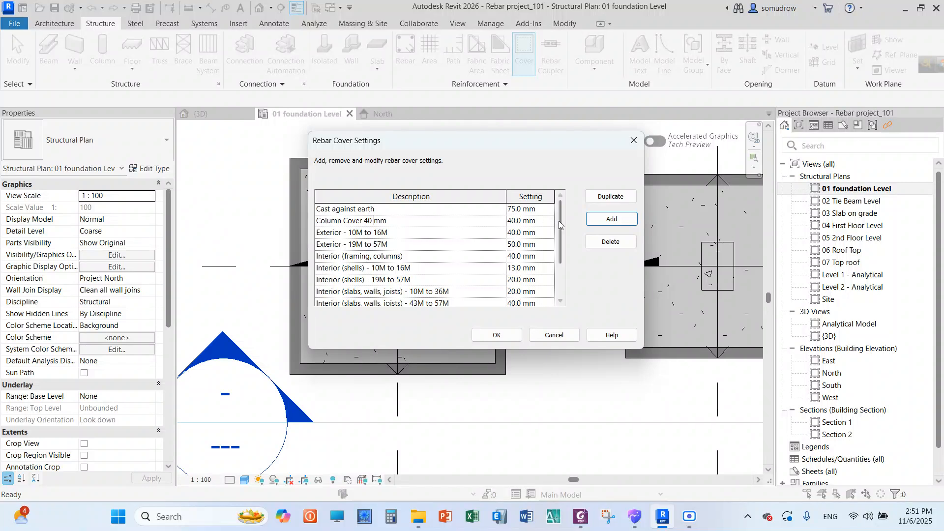
{"action": "left_click", "coordinate": [606, 219]}
{"action": "left_click", "coordinate": [365, 280]}
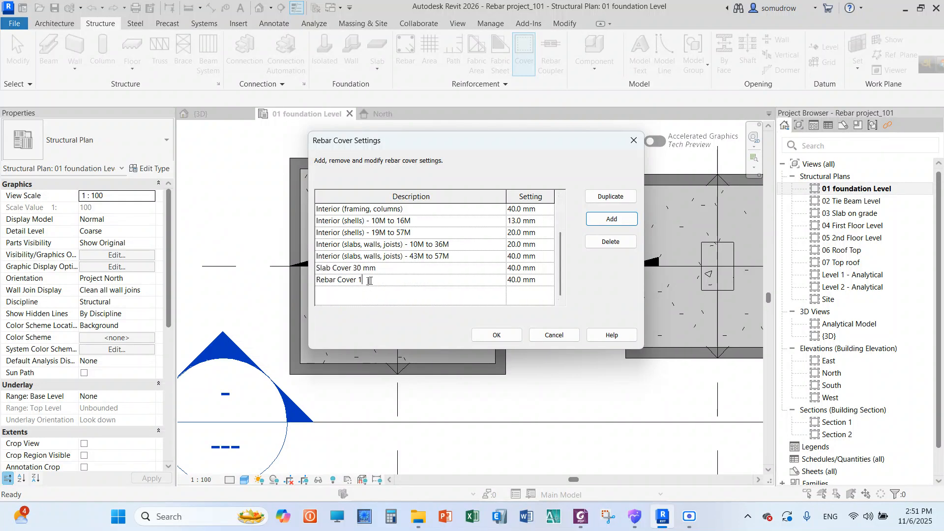
Name the new cover type Beam Cover 30 mm and set its cover distance to 30 mm
{"action": "left_click_drag", "start_coordinate": [369, 281], "coordinate": [311, 284]}
{"action": "type", "text": "Beam Cover 30"}
{"action": "left_click", "coordinate": [520, 280]}
{"action": "key", "text": "BackSpace"}
{"action": "type", "text": "3"}
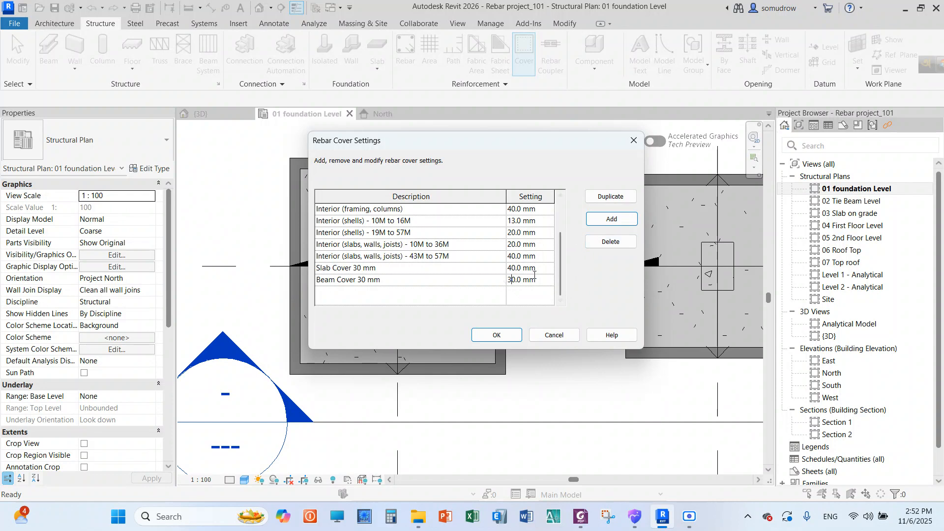
{"action": "left_click", "coordinate": [377, 270]}
{"action": "double_click", "coordinate": [461, 253]}
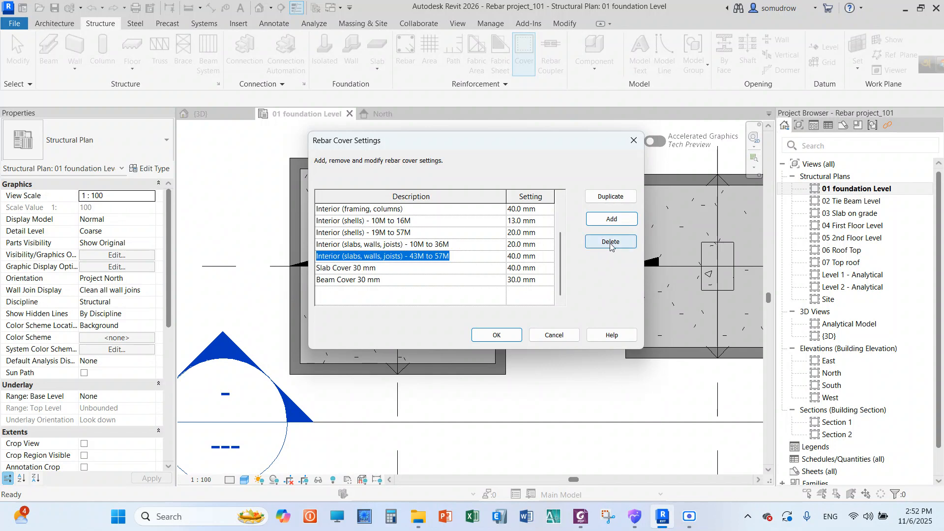
{"action": "double_click", "coordinate": [393, 281]}
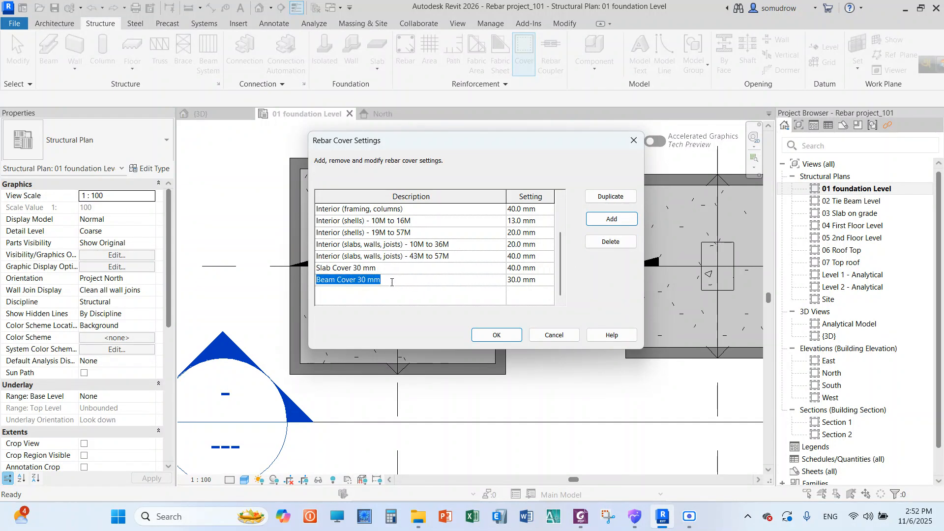
{"action": "left_click", "coordinate": [390, 282]}
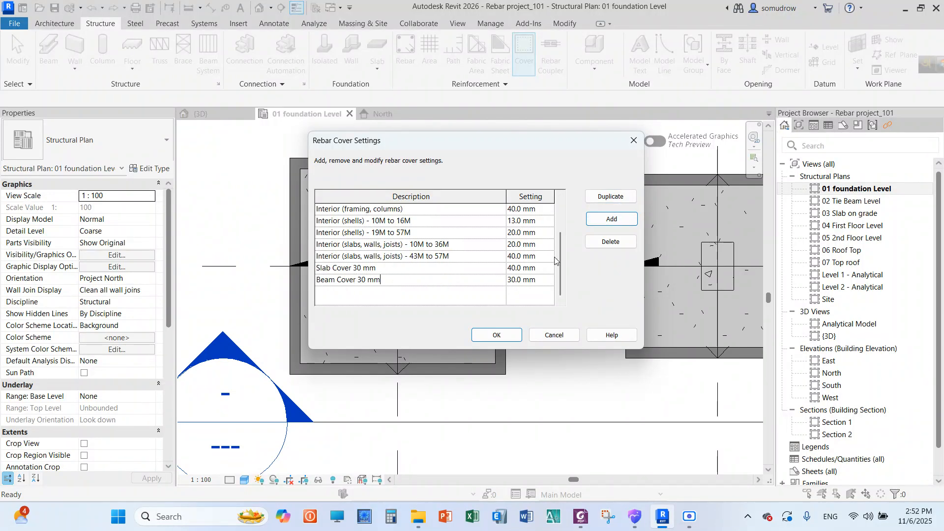
Set the cover distance of Slab Cover 30 mm to 30 mm, accept the rebar cover settings and leave cover editing
{"action": "mouse_move", "coordinate": [559, 263]}
{"action": "left_mouse_down"}
{"action": "mouse_move", "coordinate": [562, 215]}
{"action": "mouse_move", "coordinate": [557, 273]}
{"action": "left_mouse_up"}
{"action": "mouse_move", "coordinate": [559, 265]}
{"action": "left_mouse_down"}
{"action": "mouse_move", "coordinate": [558, 220]}
{"action": "mouse_move", "coordinate": [558, 274]}
{"action": "left_mouse_up"}
{"action": "left_click", "coordinate": [512, 268]}
{"action": "key", "text": "BackSpace"}
{"action": "type", "text": "3"}
{"action": "left_click", "coordinate": [496, 335]}
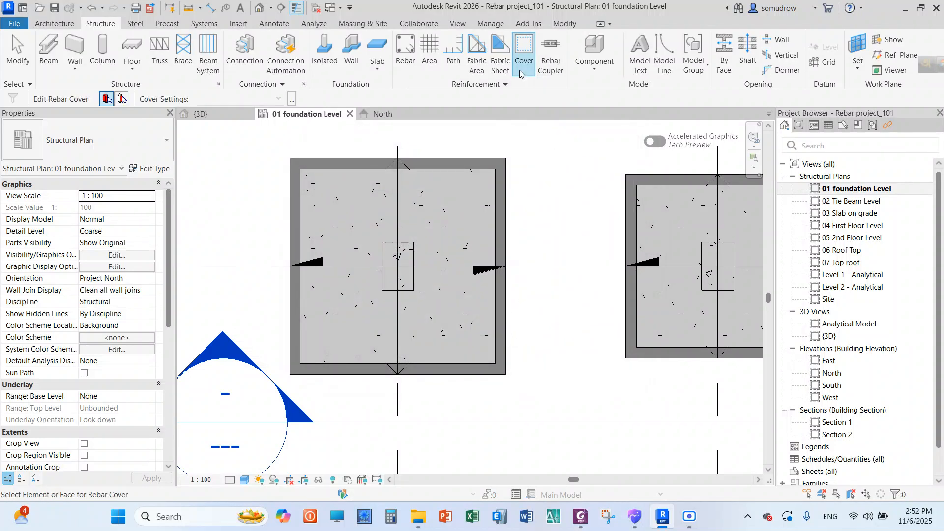
{"action": "right_click", "coordinate": [545, 150]}
{"action": "left_click", "coordinate": [560, 156]}
{"action": "right_click", "coordinate": [538, 150]}
{"action": "left_click", "coordinate": [552, 157]}
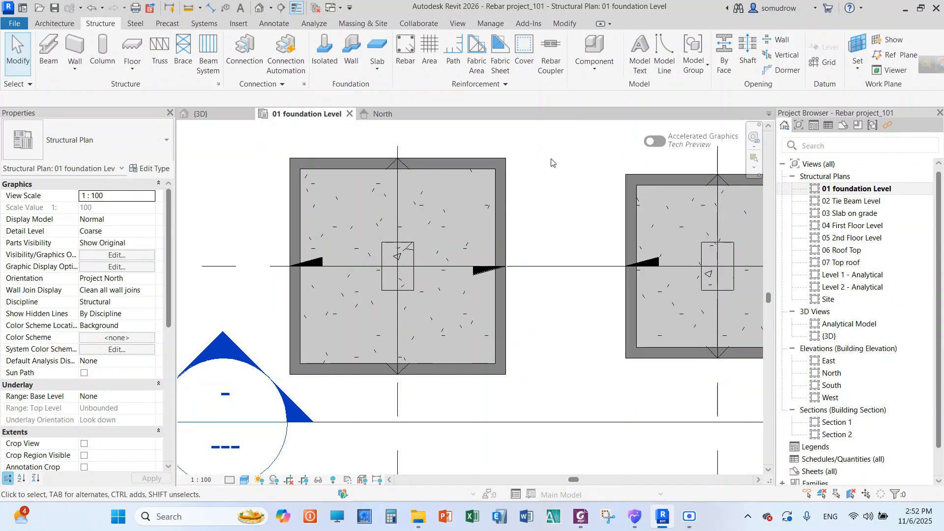
Start editing rebar cover for whole elements and check the defined cover types in the Rebar Cover Settings
{"action": "left_click", "coordinate": [522, 59]}
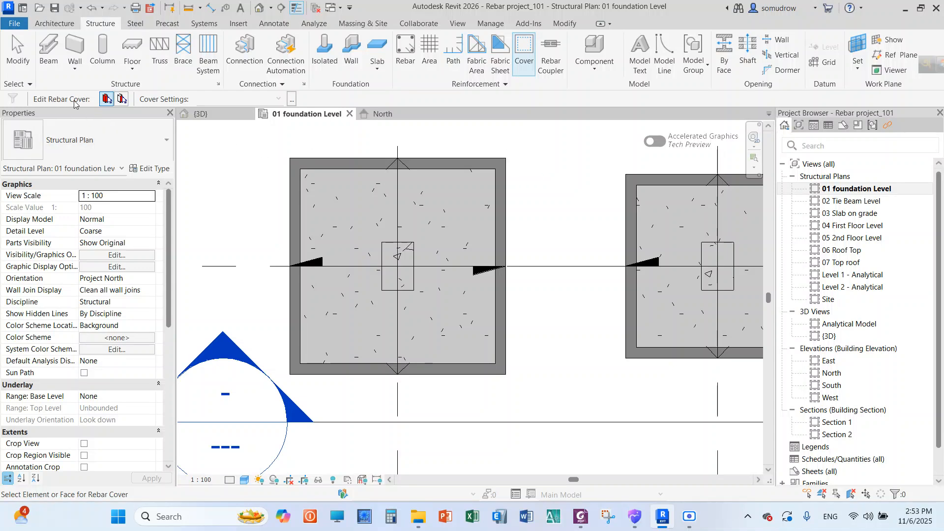
{"action": "left_click", "coordinate": [107, 100]}
{"action": "left_click", "coordinate": [292, 99]}
{"action": "left_click", "coordinate": [634, 141]}
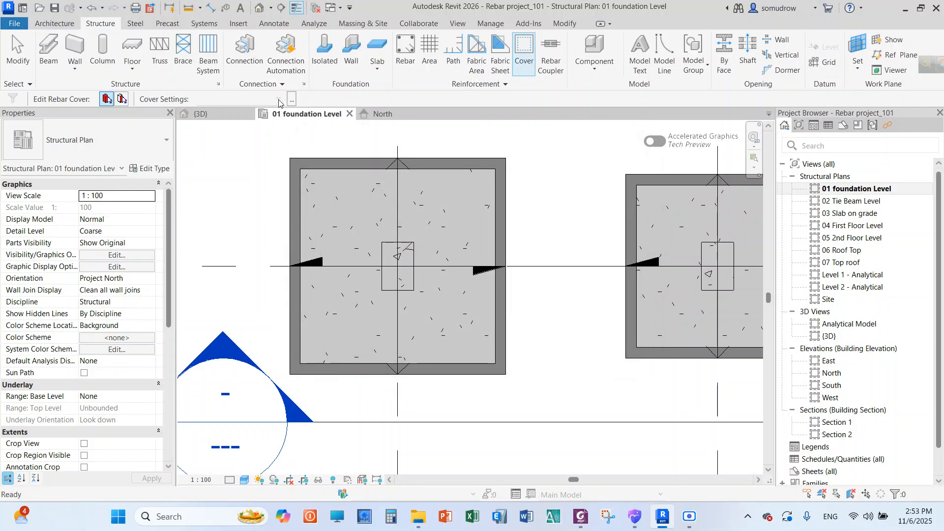
{"action": "left_click", "coordinate": [294, 100]}
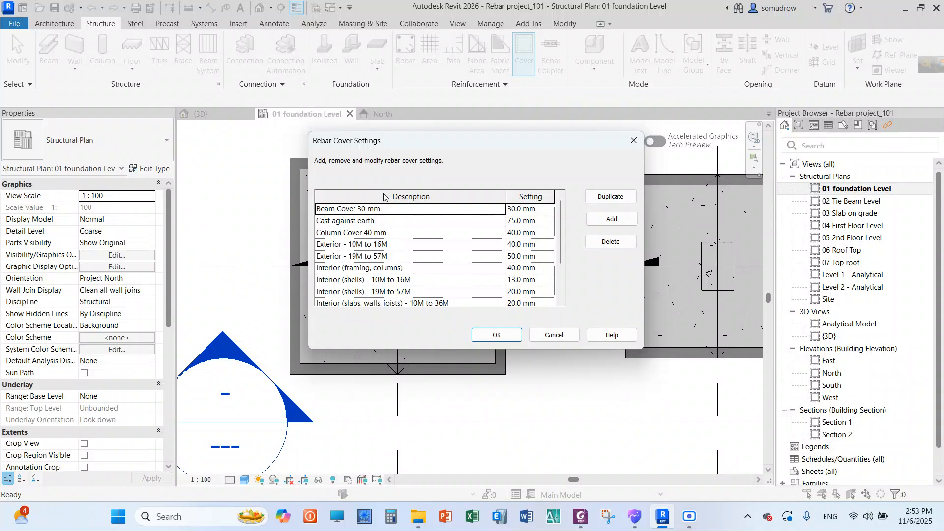
{"action": "left_click", "coordinate": [633, 141]}
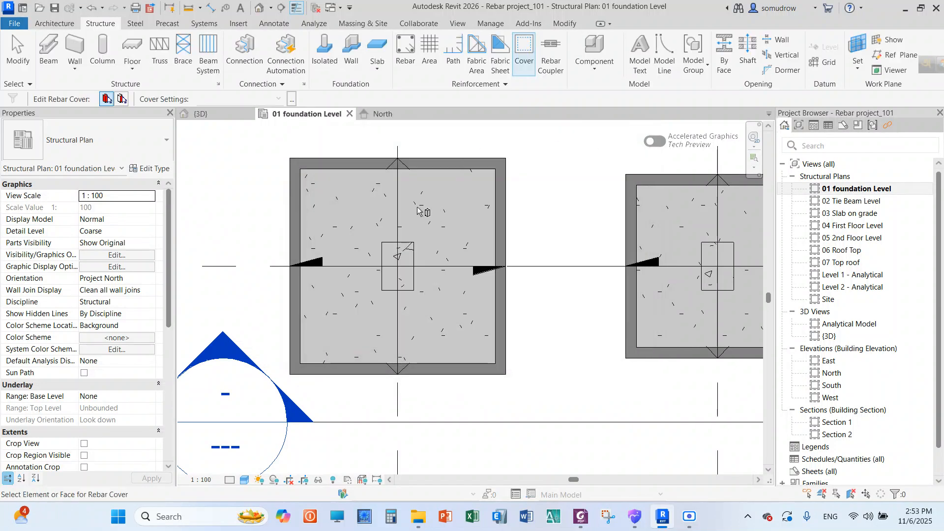
Assign the Column Cover 40 mm cover type to the concrete column at grid location A-1
{"action": "left_click", "coordinate": [413, 255]}
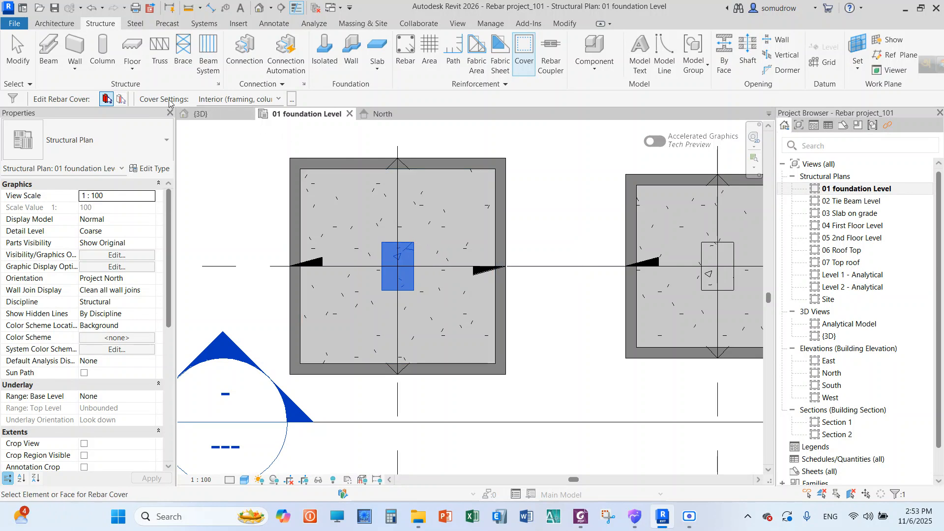
{"action": "left_click", "coordinate": [279, 100]}
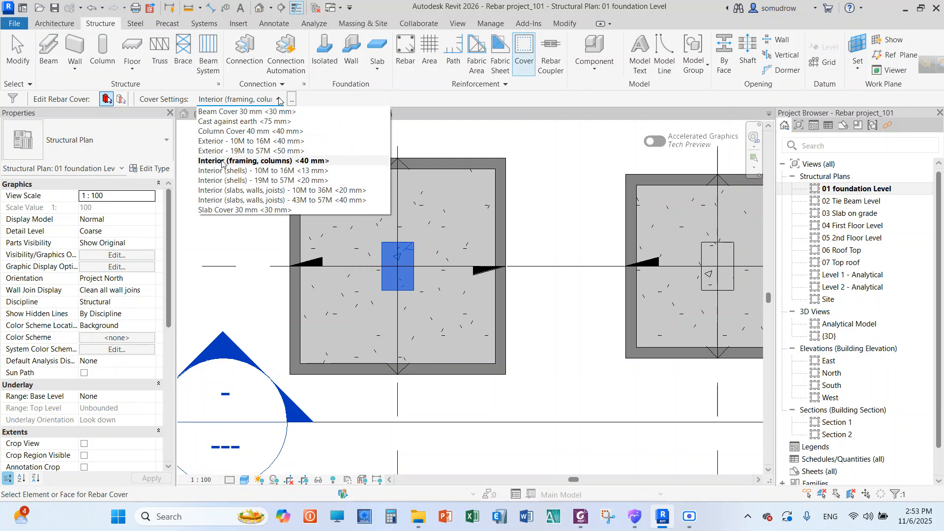
{"action": "left_click", "coordinate": [241, 136]}
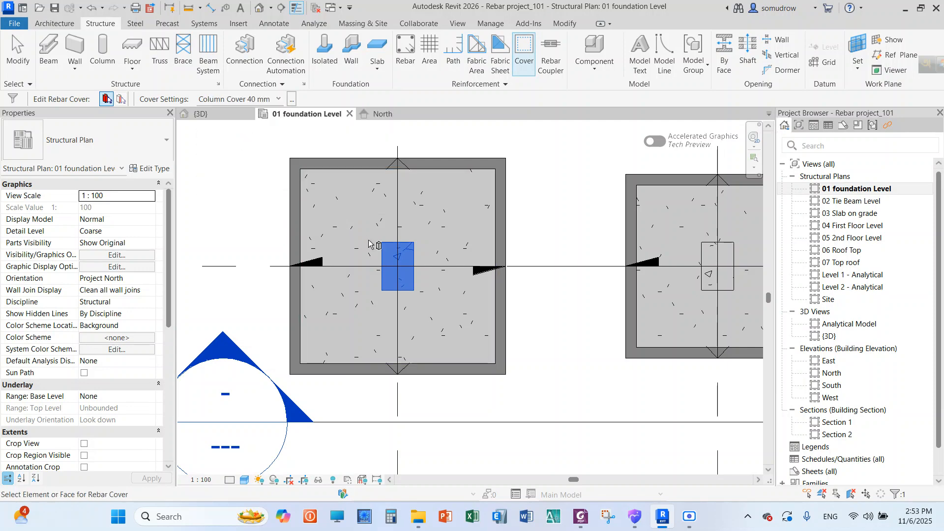
{"action": "right_click", "coordinate": [537, 157]}
{"action": "left_click", "coordinate": [544, 158]}
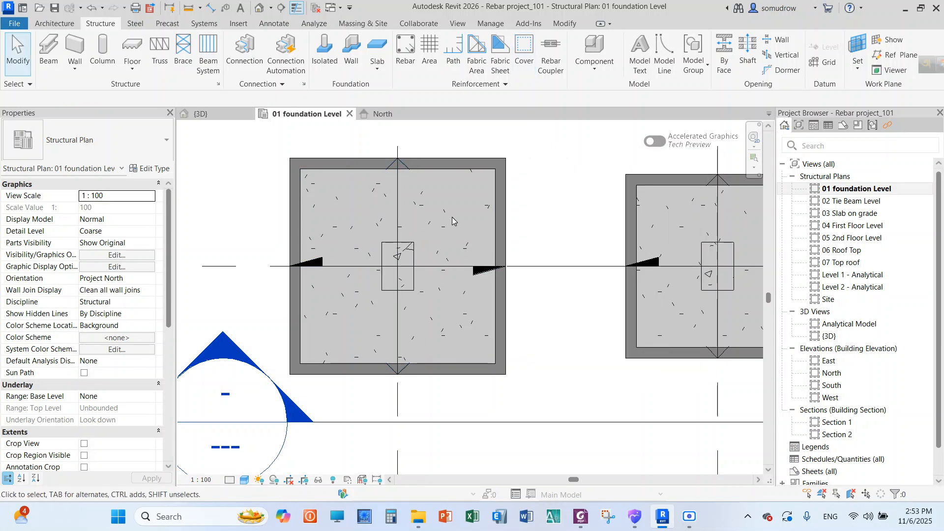
Inspect the top, bottom and other-face rebar cover properties of the column at grid location A-1
{"action": "scroll", "coordinate": [409, 241], "scroll_direction": "up", "scroll_amount": 2}
{"action": "left_click", "coordinate": [410, 241]}
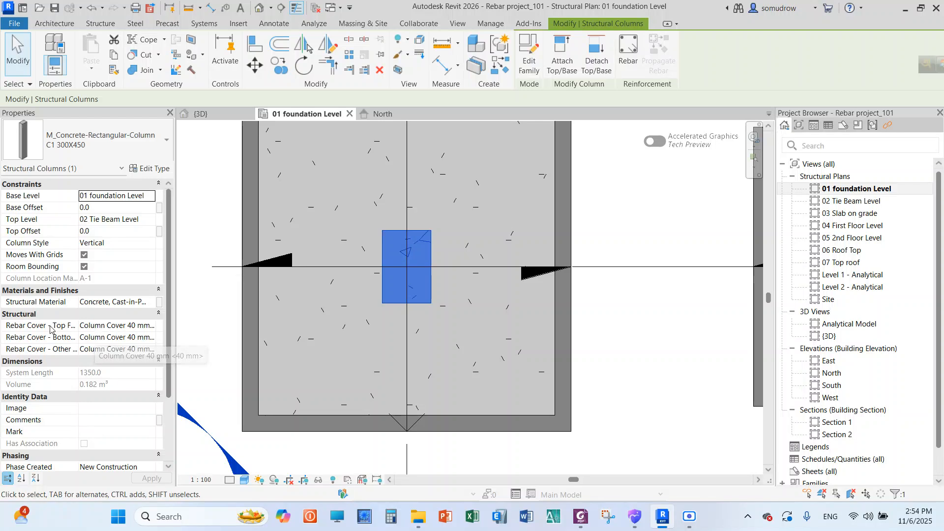
{"action": "scroll", "coordinate": [200, 238], "scroll_direction": "down", "scroll_amount": 3}
{"action": "scroll", "coordinate": [496, 234], "scroll_direction": "down", "scroll_amount": 1}
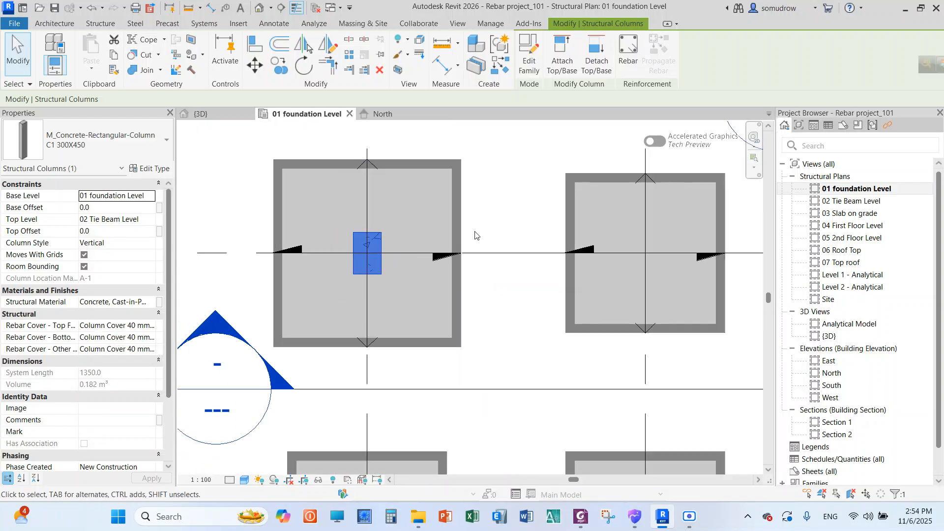
{"action": "scroll", "coordinate": [322, 143], "scroll_direction": "up", "scroll_amount": 1}
{"action": "left_click", "coordinate": [546, 214]}
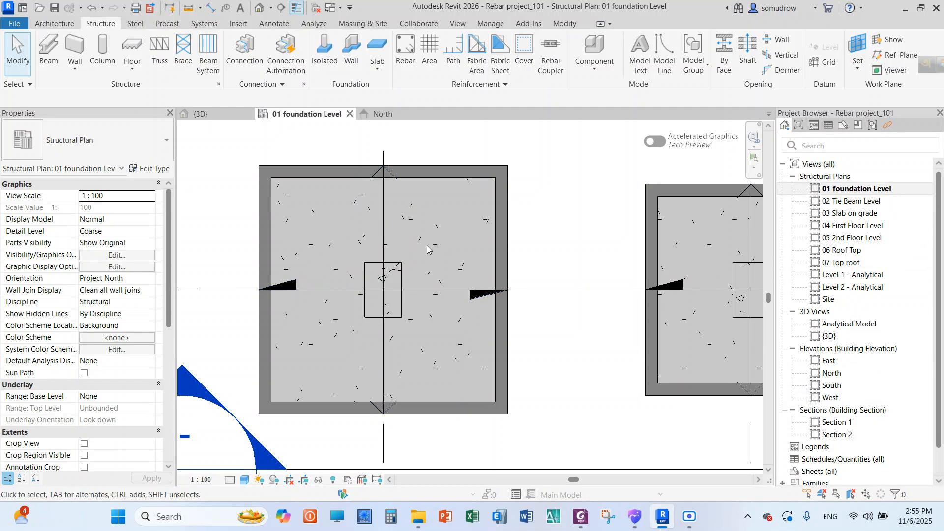
Restart rebar cover editing, review the full list of cover types in the Rebar Cover Settings and accept it
{"action": "scroll", "coordinate": [381, 268], "scroll_direction": "down", "scroll_amount": 1}
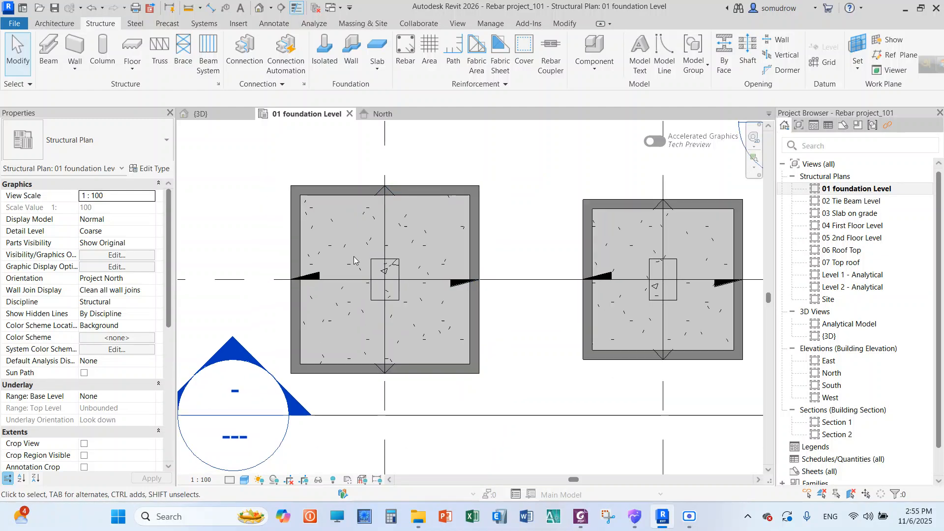
{"action": "scroll", "coordinate": [379, 258], "scroll_direction": "up", "scroll_amount": 3}
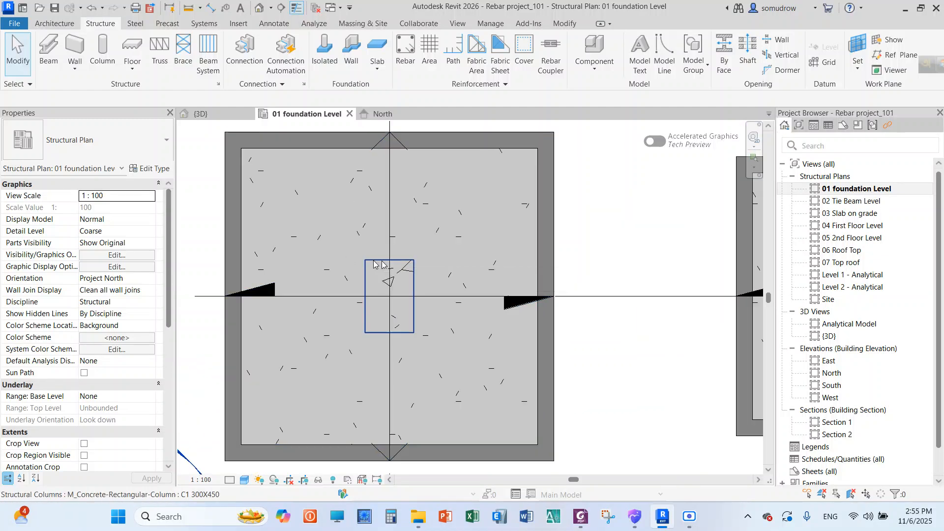
{"action": "left_click", "coordinate": [525, 64]}
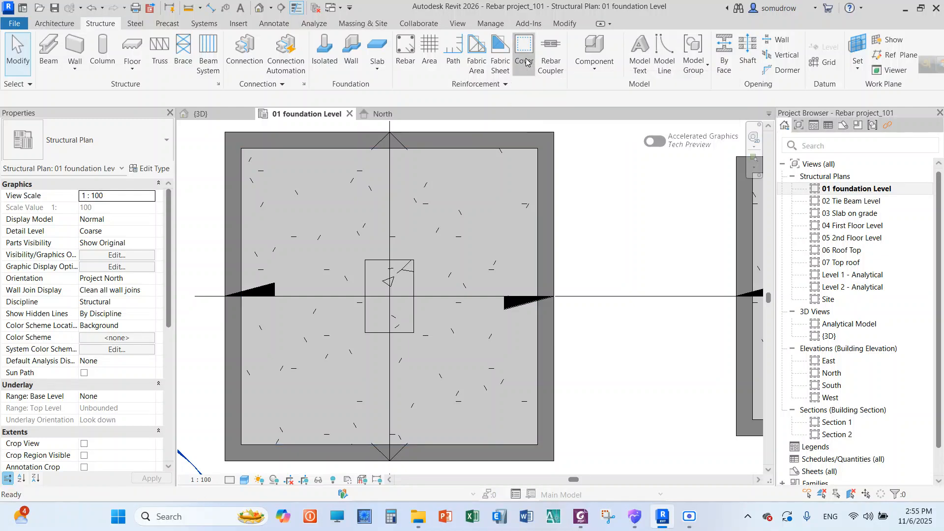
{"action": "left_click", "coordinate": [291, 99]}
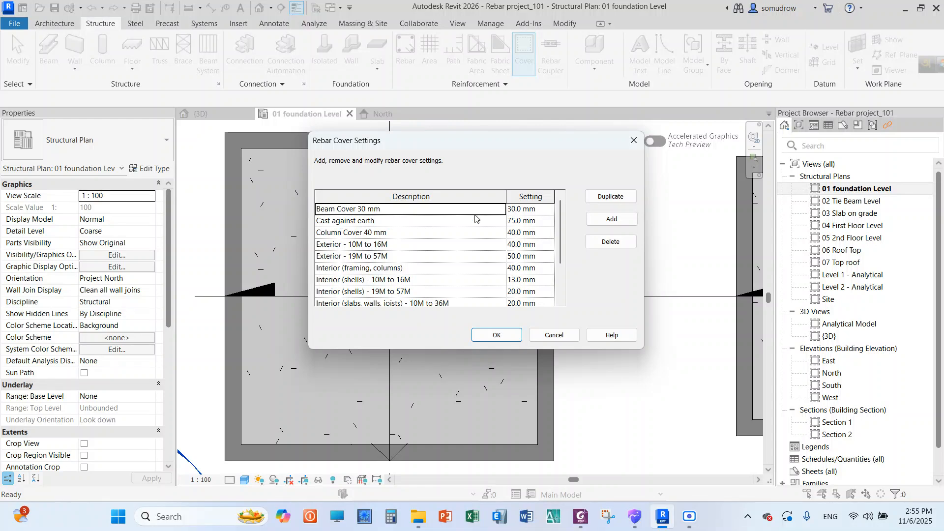
{"action": "scroll", "coordinate": [559, 231], "scroll_direction": "down", "scroll_amount": 2}
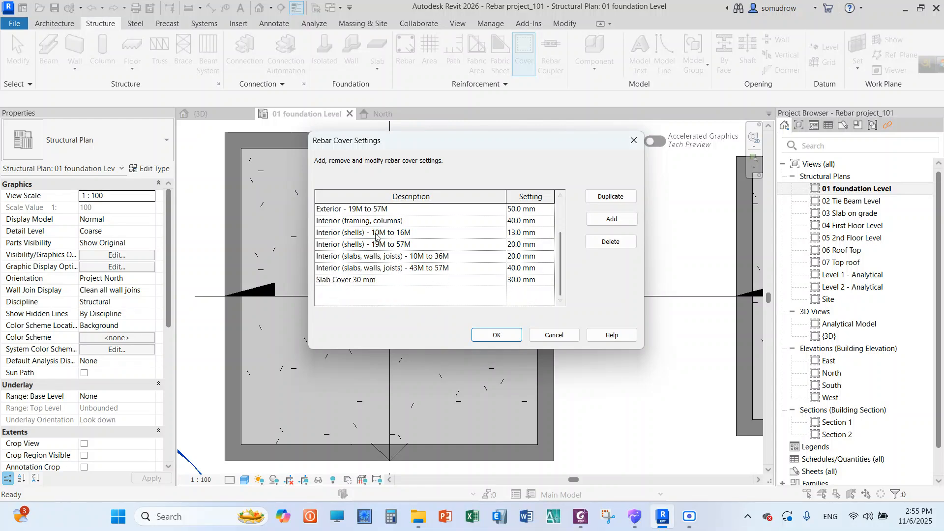
{"action": "scroll", "coordinate": [453, 230], "scroll_direction": "up", "scroll_amount": 2}
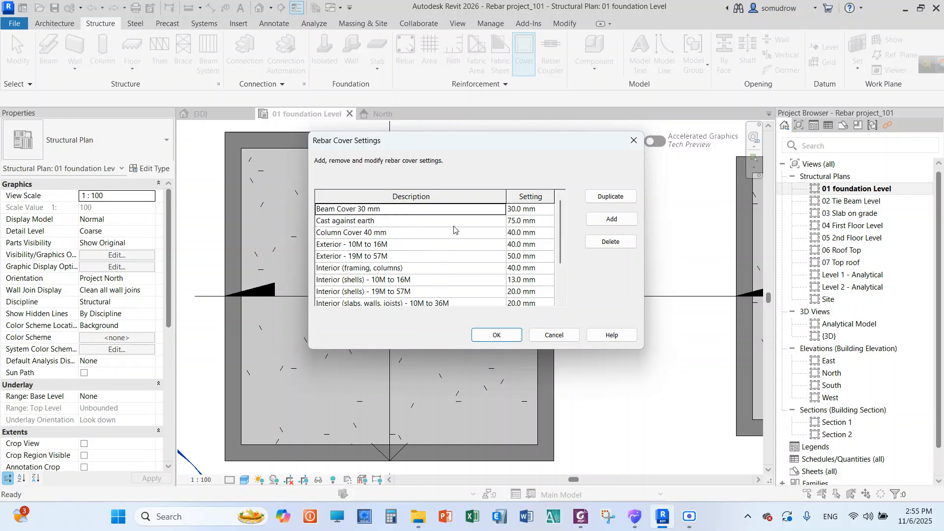
{"action": "left_click", "coordinate": [366, 235]}
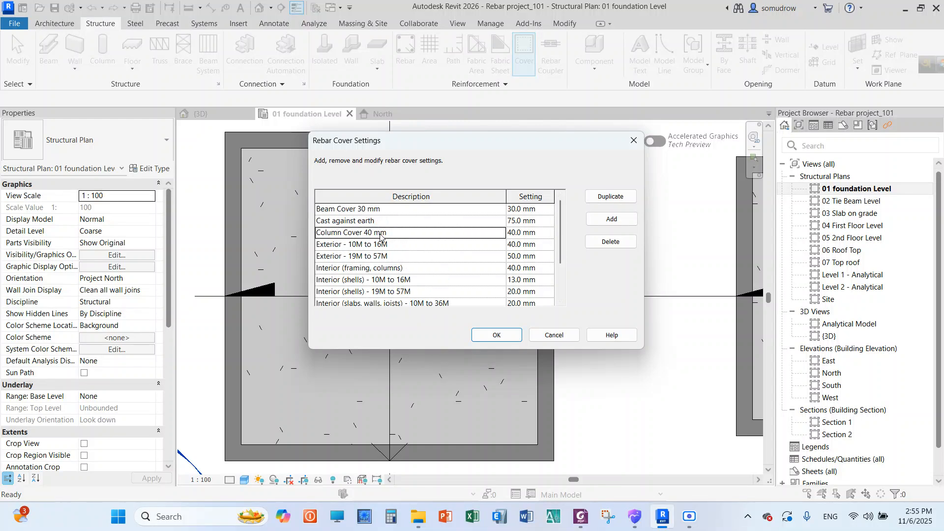
{"action": "left_click", "coordinate": [496, 335]}
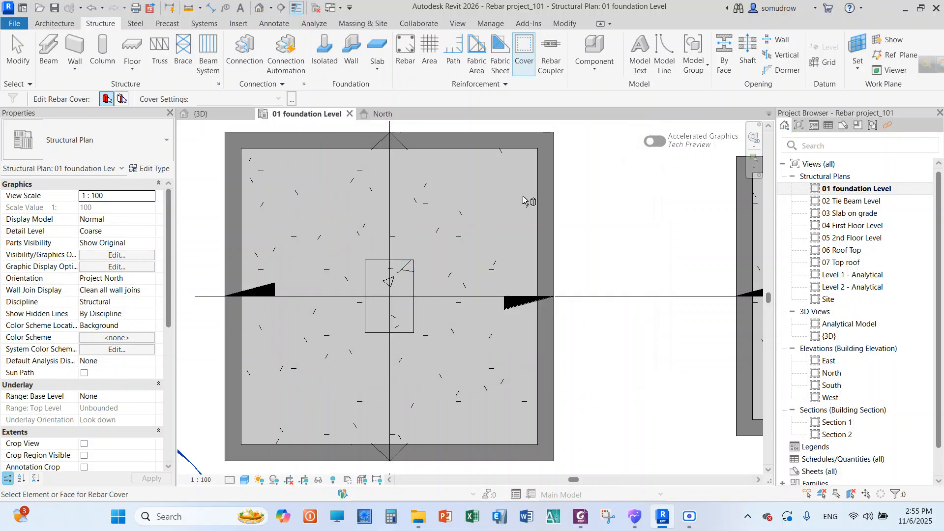
Reapply Column Cover 40 mm to the column at grid location A-1 and check its rebar cover properties
{"action": "left_click", "coordinate": [404, 265]}
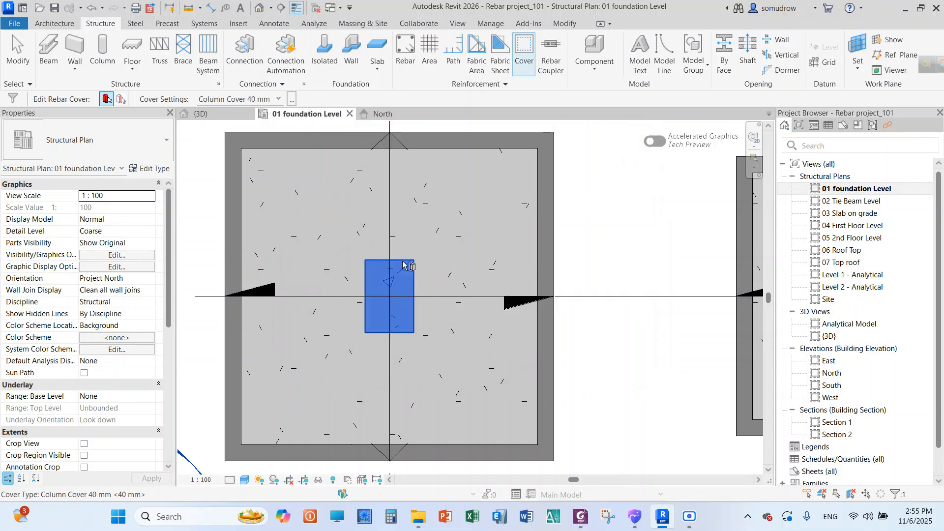
{"action": "left_click", "coordinate": [246, 99]}
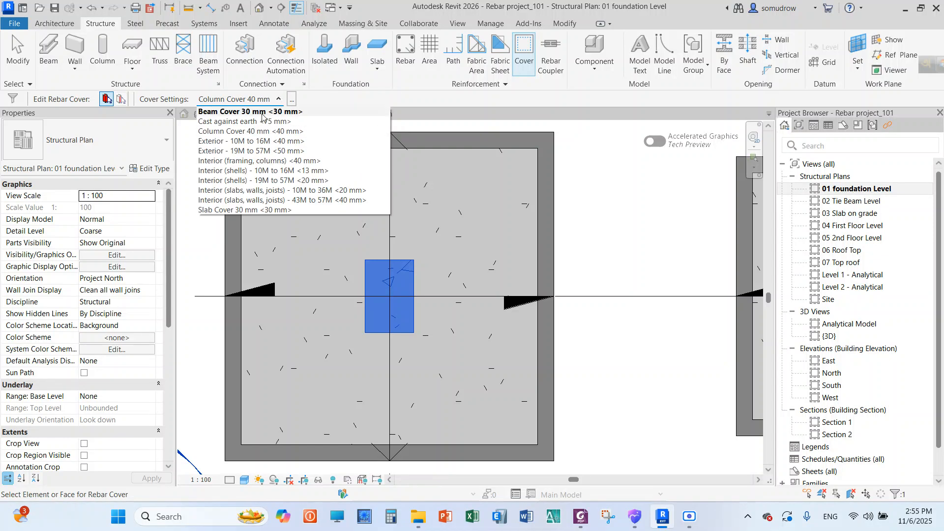
{"action": "left_click", "coordinate": [308, 134]}
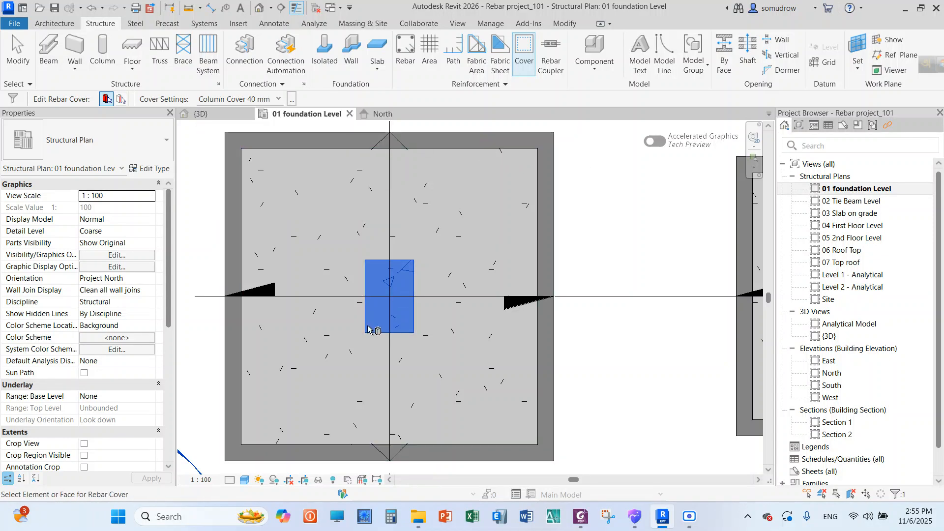
{"action": "right_click", "coordinate": [586, 192]}
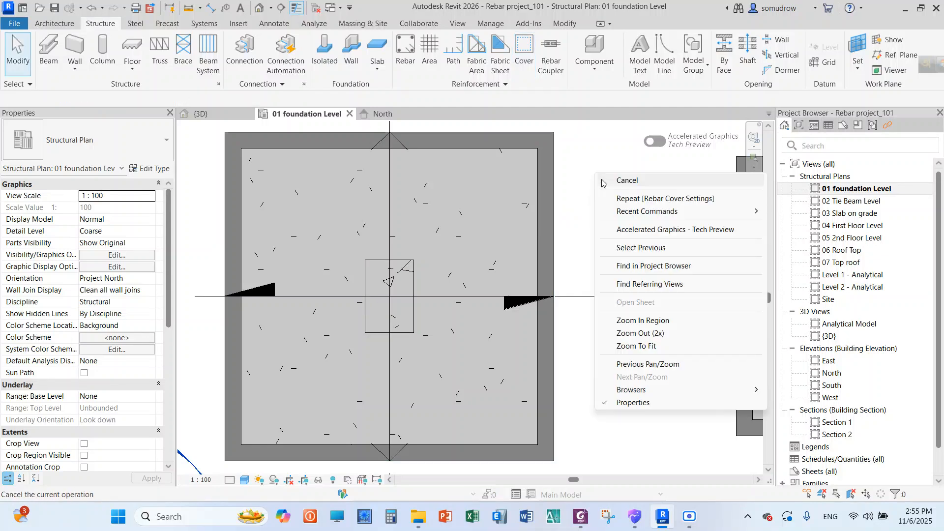
{"action": "left_click", "coordinate": [603, 181]}
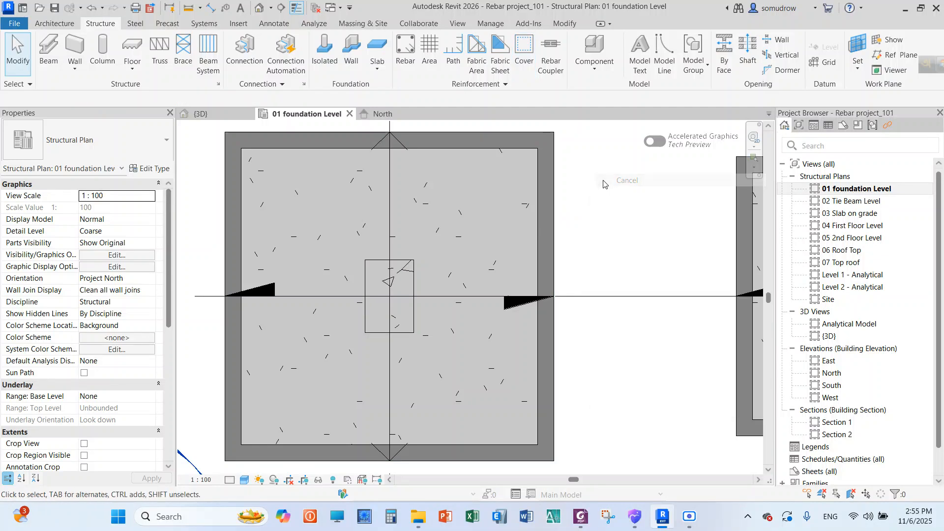
{"action": "left_click", "coordinate": [375, 266]}
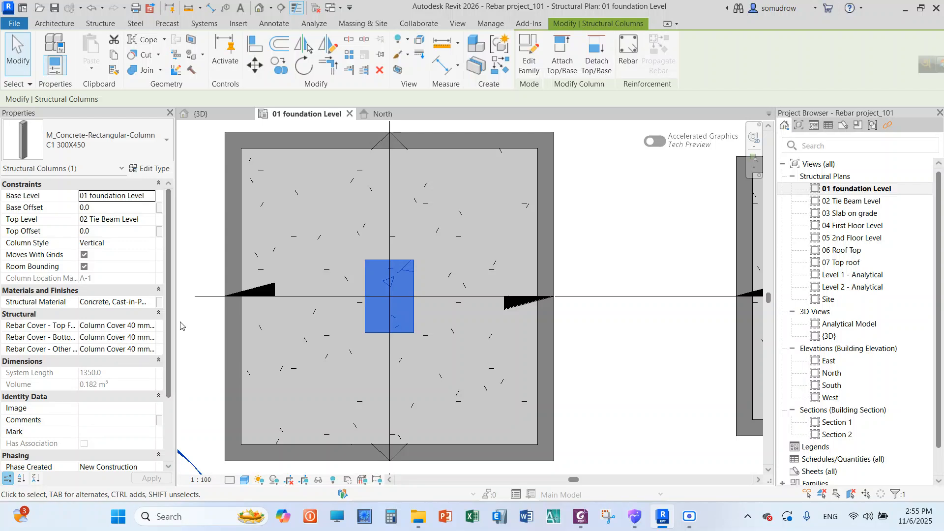
{"action": "left_click", "coordinate": [206, 235]}
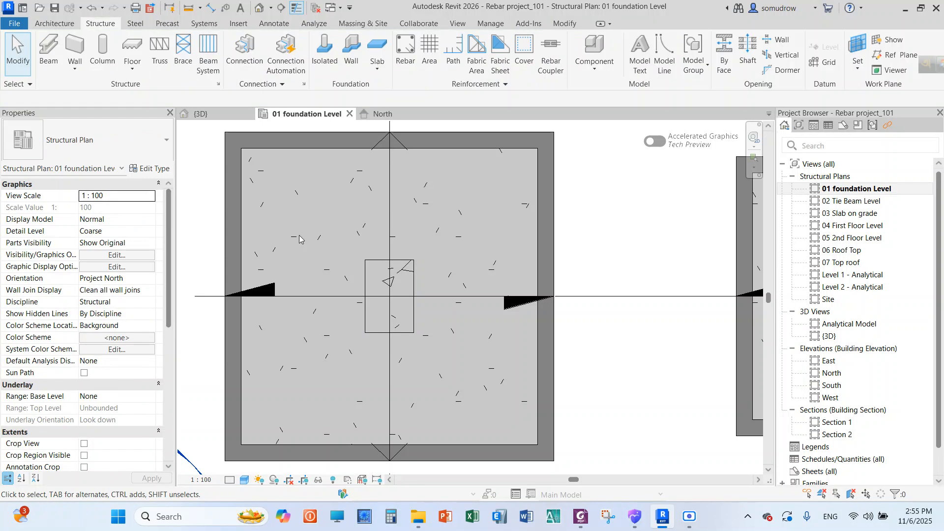
{"action": "scroll", "coordinate": [476, 221], "scroll_direction": "up", "scroll_amount": 1}
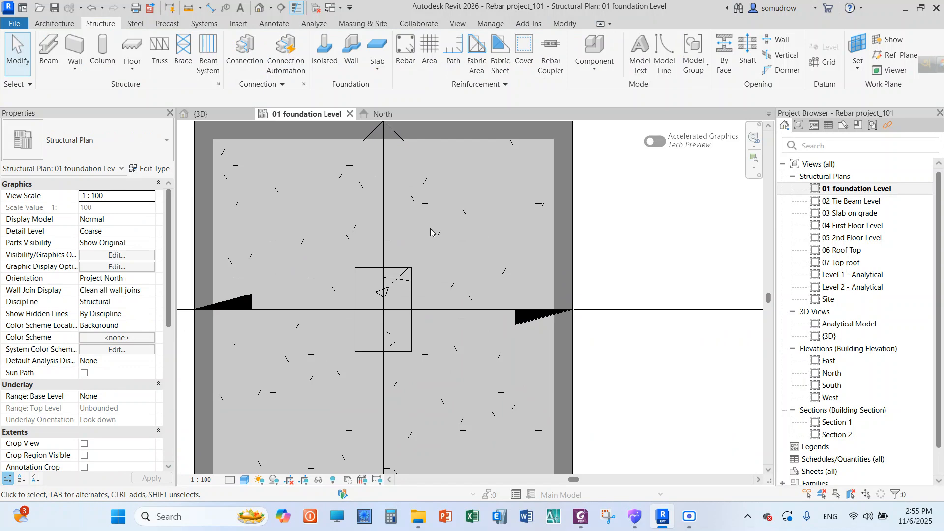
{"action": "left_click", "coordinate": [408, 60]}
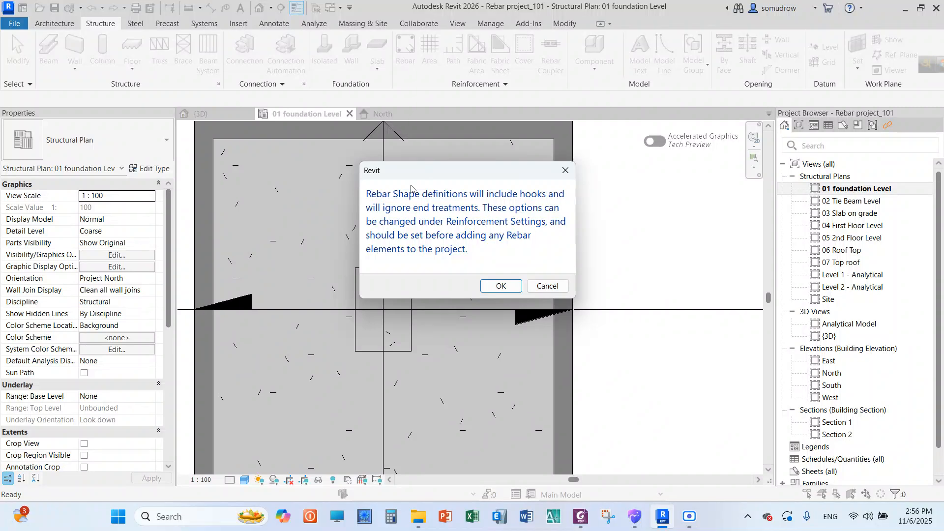
{"action": "left_click_drag", "start_coordinate": [419, 181], "coordinate": [505, 182]}
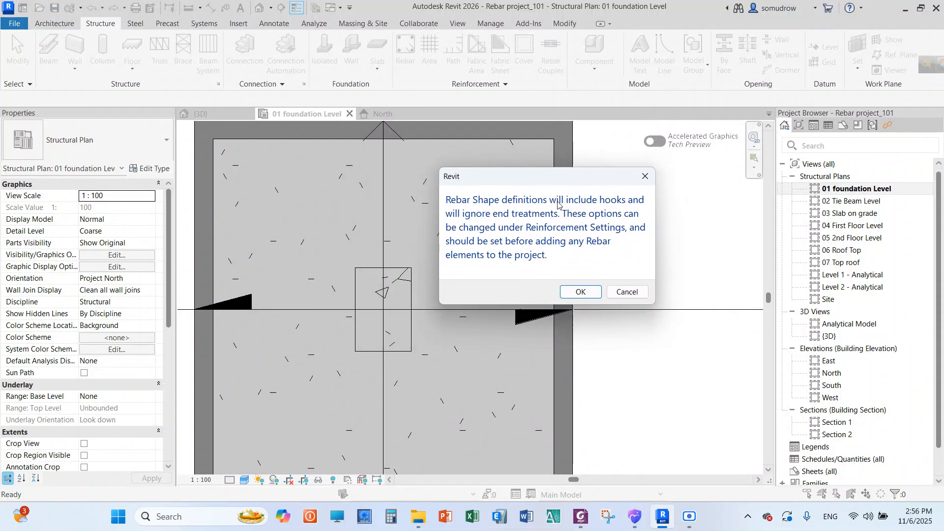
{"action": "left_click_drag", "start_coordinate": [580, 178], "coordinate": [539, 175]}
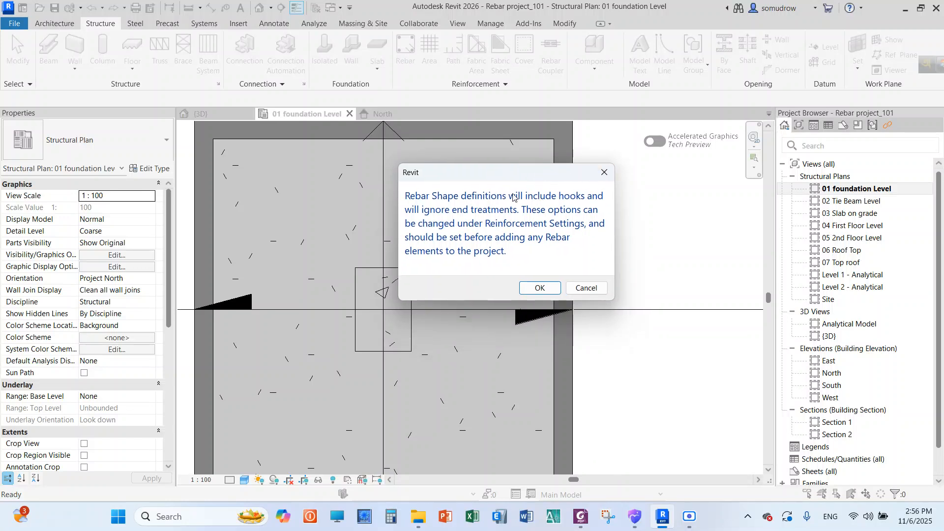
{"action": "left_click", "coordinate": [604, 174]}
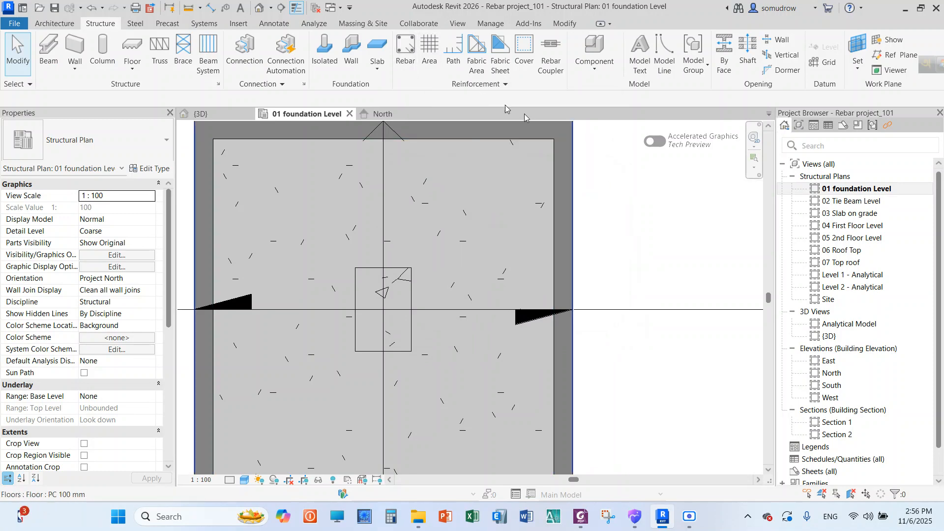
Start structural rebar placement in the foundation level plan, accepting the default rebar shape definition settings
{"action": "left_click", "coordinate": [406, 45]}
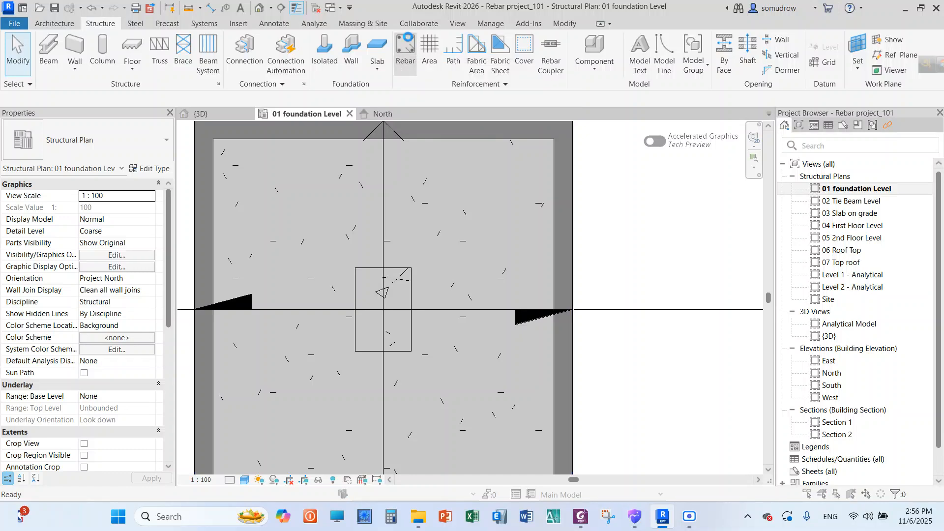
{"action": "left_click", "coordinate": [500, 284]}
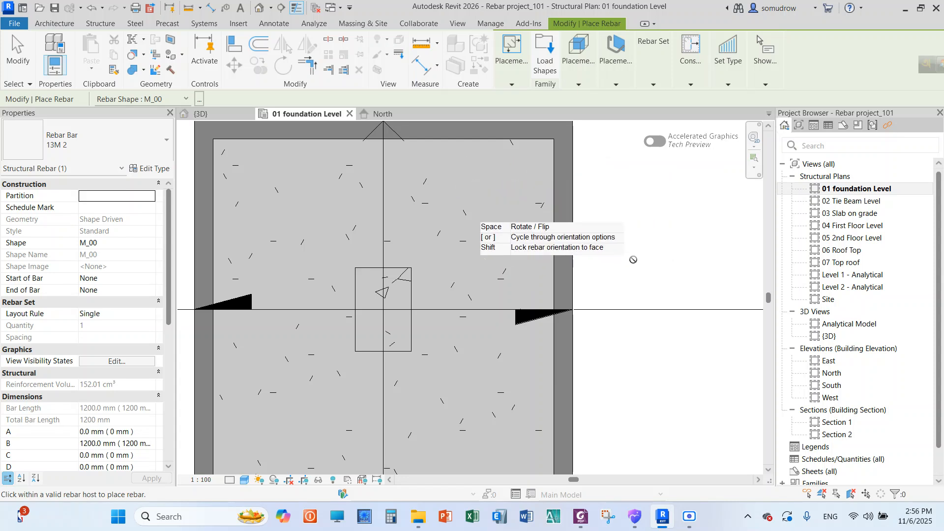
{"action": "scroll", "coordinate": [657, 242], "scroll_direction": "down", "scroll_amount": 2}
{"action": "scroll", "coordinate": [486, 176], "scroll_direction": "up", "scroll_amount": 2}
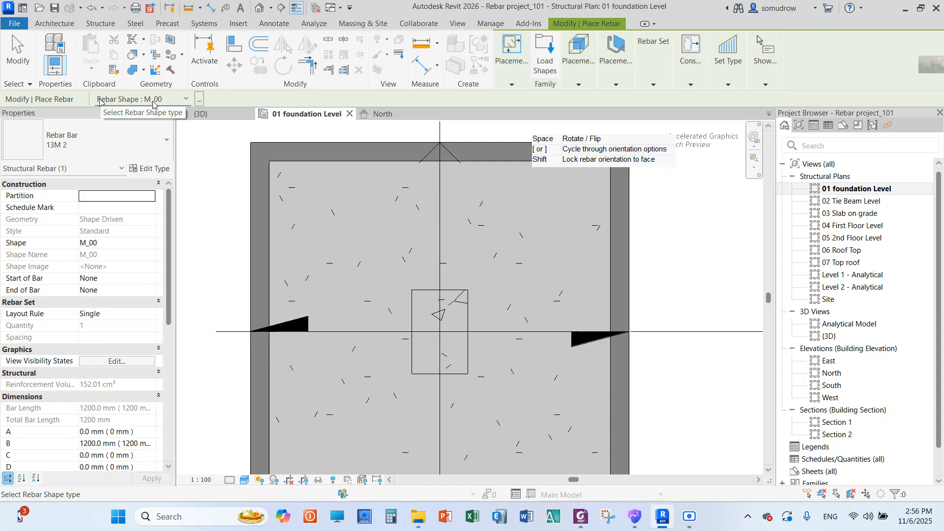
Review the list of rebar shapes, then open the Rebar Shape Browser and look through its shape previews
{"action": "left_click", "coordinate": [185, 100]}
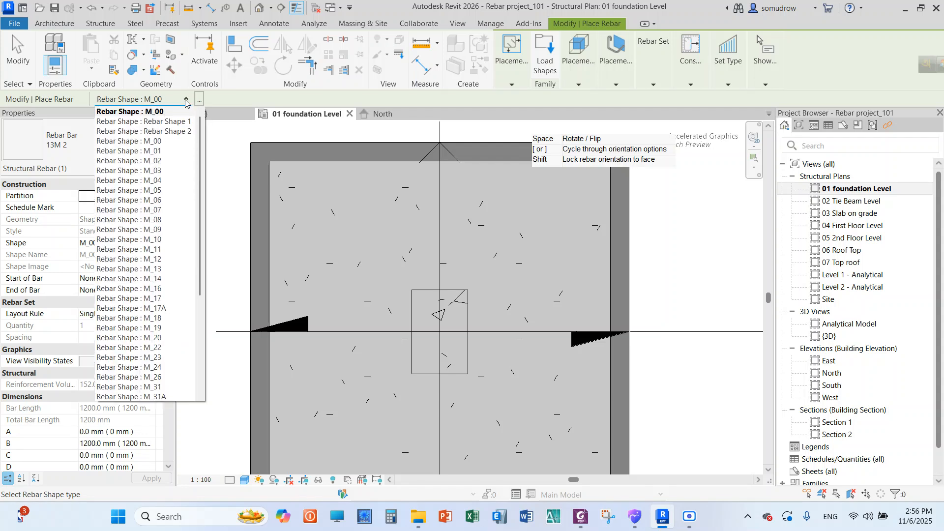
{"action": "left_click", "coordinate": [185, 101]}
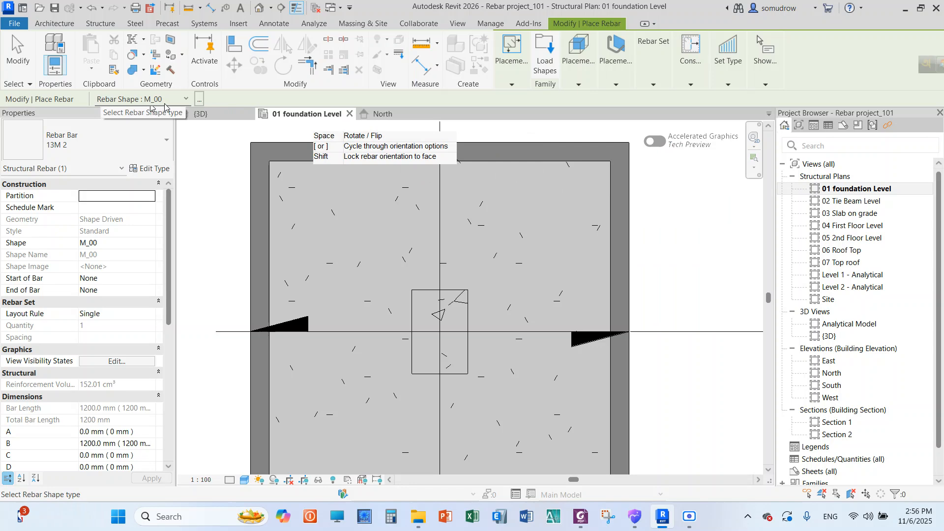
{"action": "left_click", "coordinate": [199, 102]}
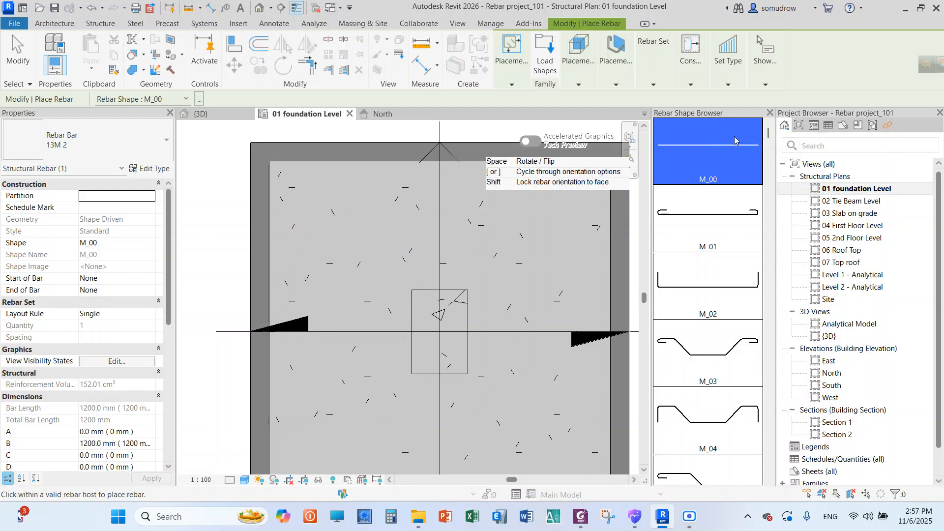
{"action": "scroll", "coordinate": [726, 148], "scroll_direction": "down", "scroll_amount": 6}
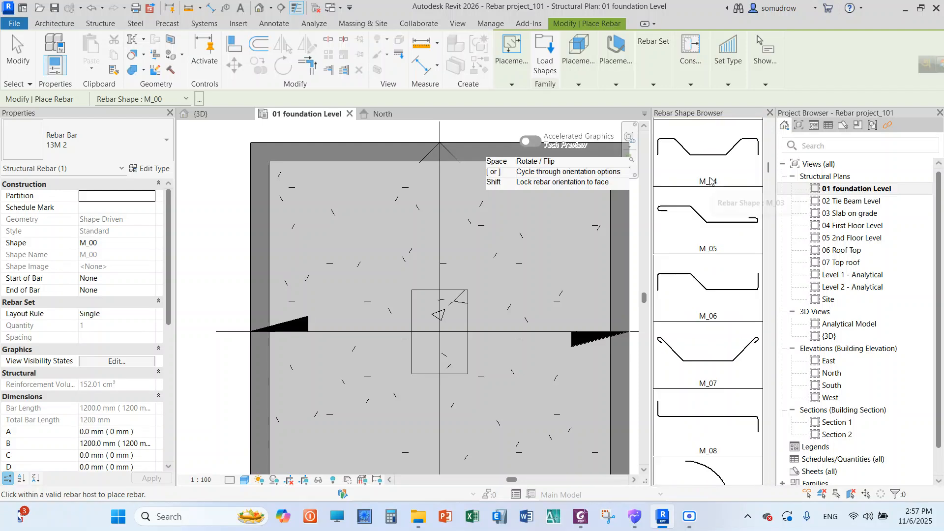
{"action": "scroll", "coordinate": [709, 183], "scroll_direction": "up", "scroll_amount": 6}
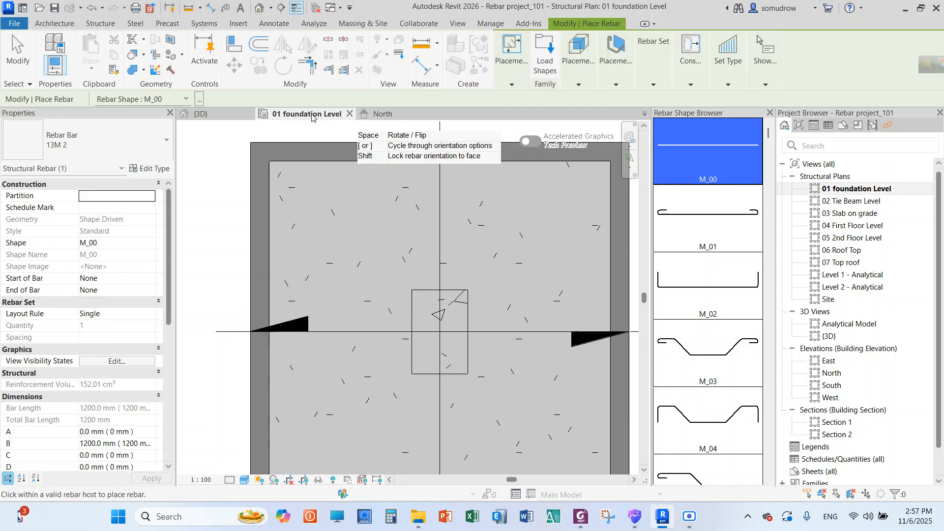
Choose the 10M rebar bar type for the straight M_00 bar being placed
{"action": "scroll", "coordinate": [260, 191], "scroll_direction": "down", "scroll_amount": 3}
{"action": "scroll", "coordinate": [312, 174], "scroll_direction": "up", "scroll_amount": 3}
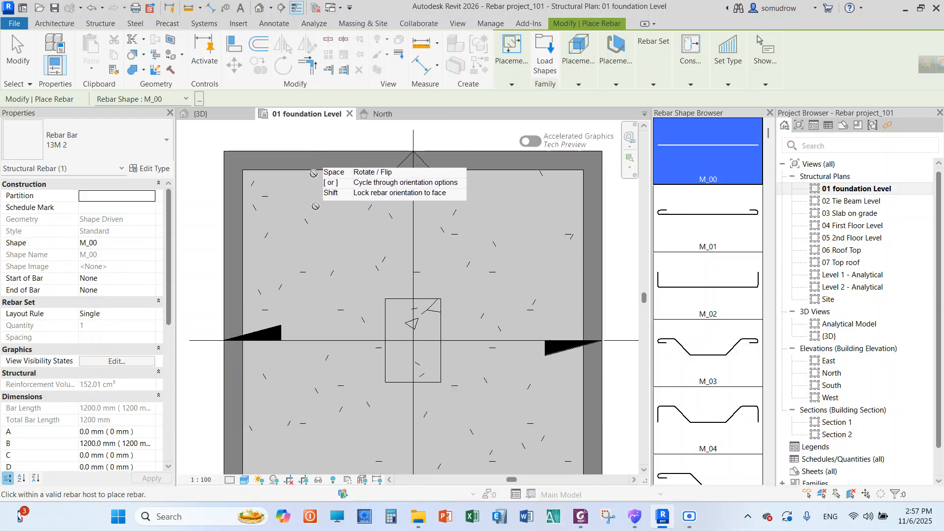
{"action": "scroll", "coordinate": [316, 207], "scroll_direction": "down", "scroll_amount": 1}
{"action": "scroll", "coordinate": [308, 159], "scroll_direction": "up", "scroll_amount": 1}
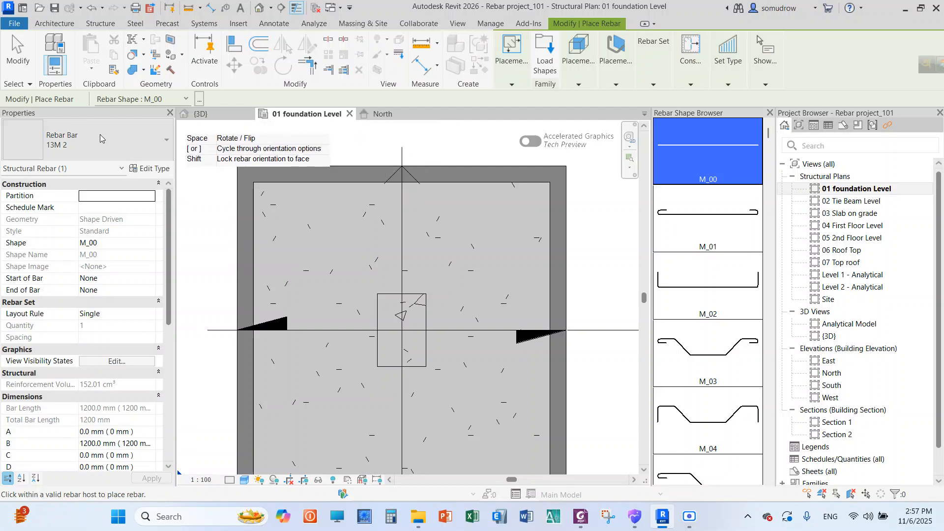
{"action": "left_click", "coordinate": [123, 135]}
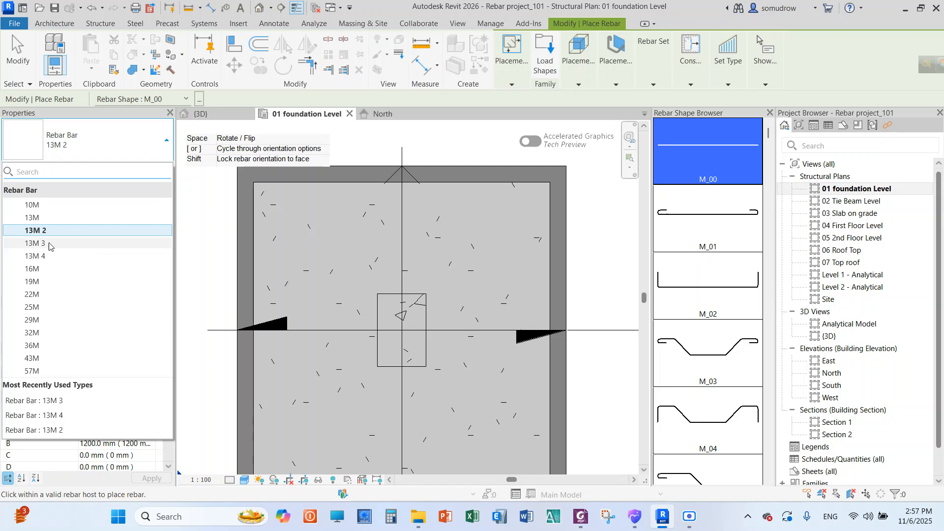
{"action": "left_click", "coordinate": [58, 206]}
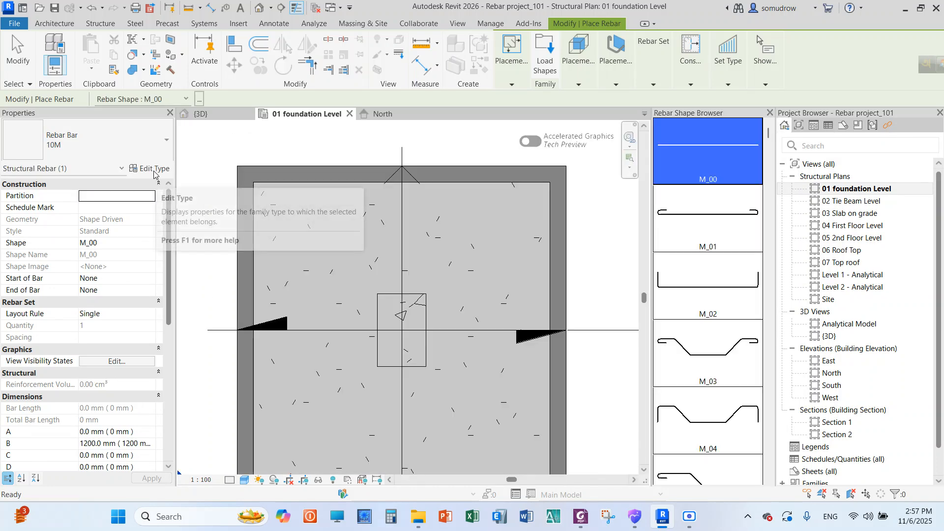
Duplicate the 10M rebar type under the name 10M Column rebar and accept its type properties
{"action": "left_click", "coordinate": [154, 172]}
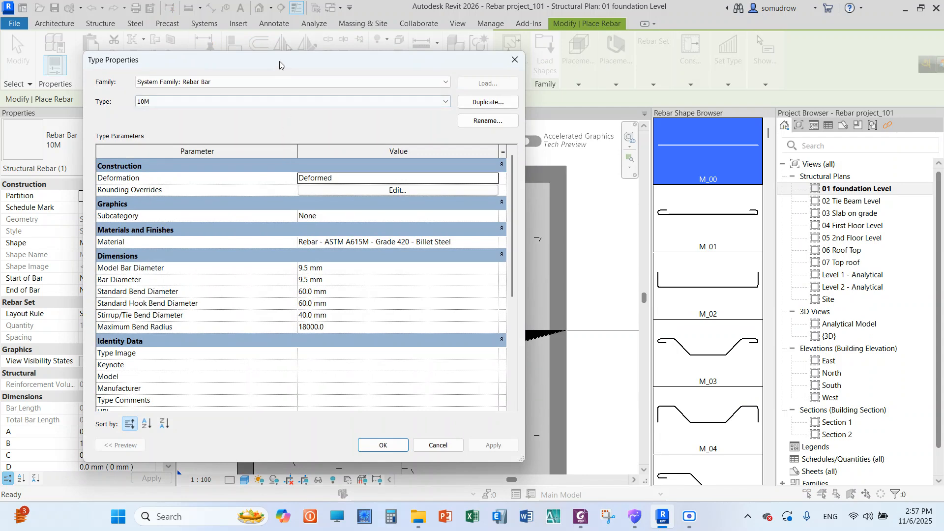
{"action": "left_click_drag", "start_coordinate": [280, 65], "coordinate": [385, 136]}
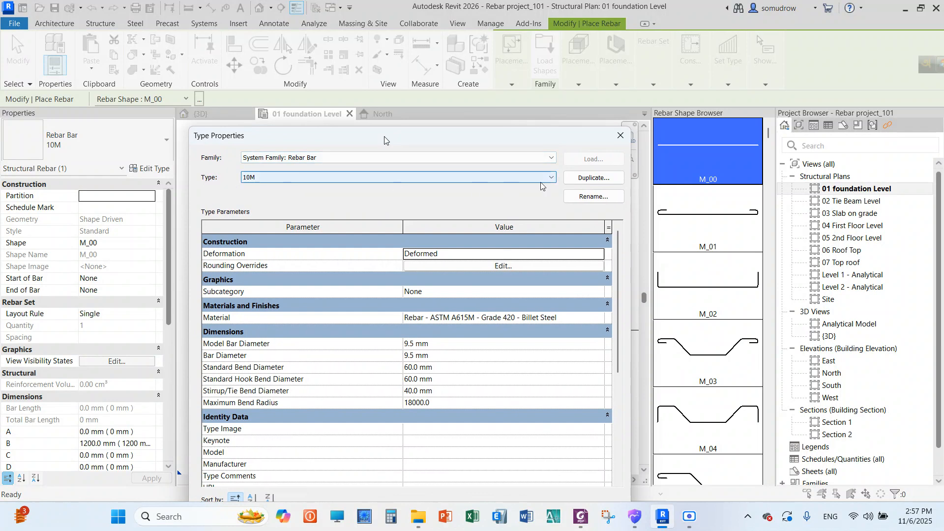
{"action": "left_click", "coordinate": [584, 179]}
{"action": "left_click_drag", "start_coordinate": [456, 114], "coordinate": [431, 165]}
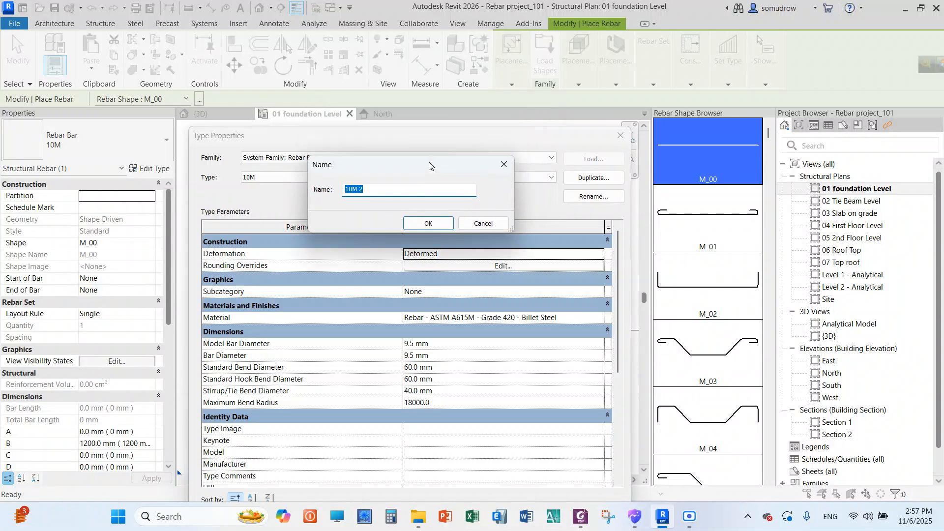
{"action": "left_click", "coordinate": [392, 188]}
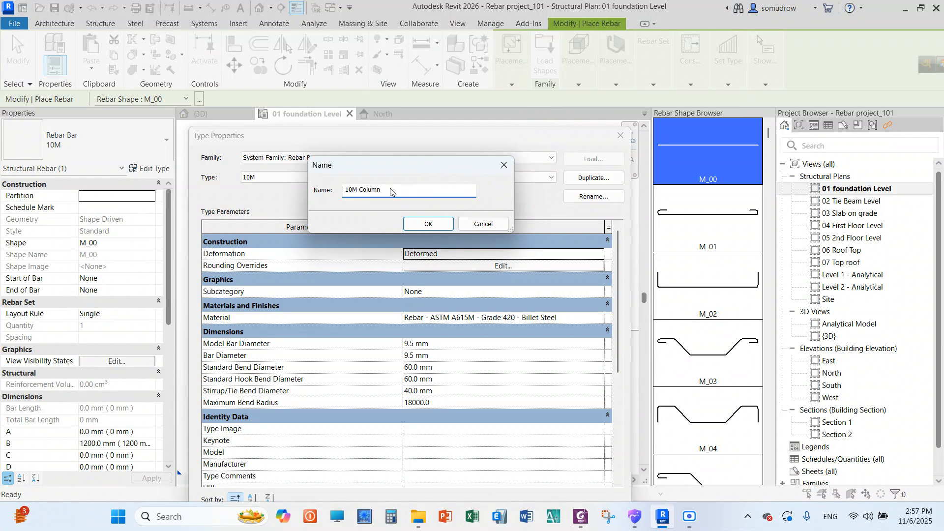
{"action": "type", "text": "Column rebar"}
{"action": "left_click", "coordinate": [425, 225]}
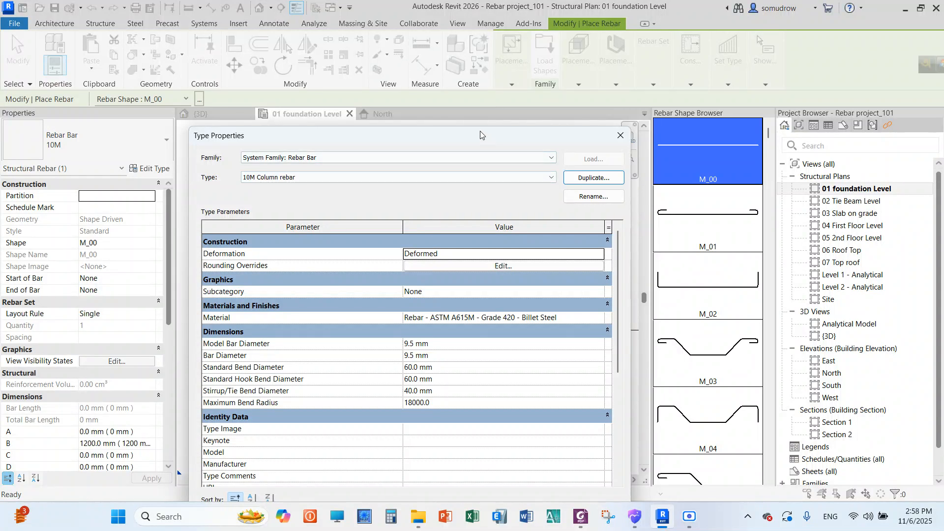
{"action": "left_click_drag", "start_coordinate": [480, 135], "coordinate": [485, 64]}
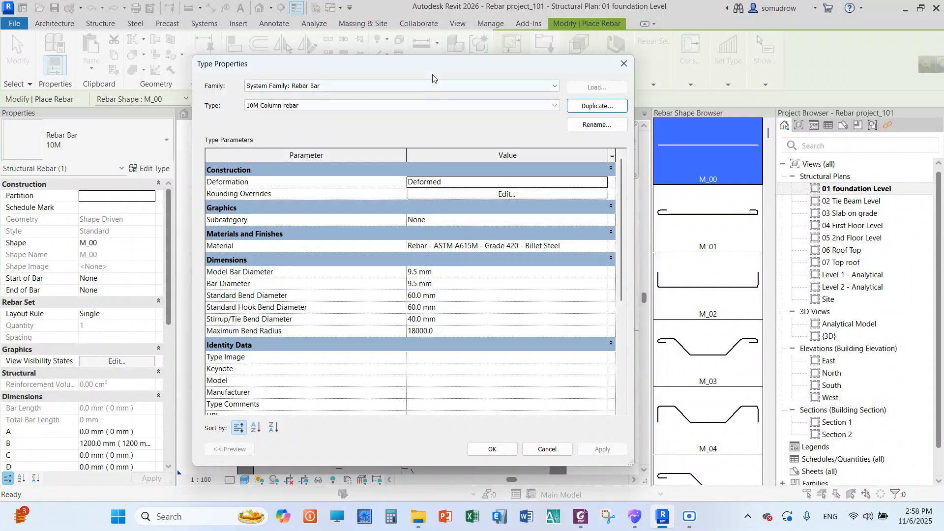
{"action": "left_click_drag", "start_coordinate": [433, 64], "coordinate": [437, 76]}
{"action": "left_click", "coordinate": [501, 462]}
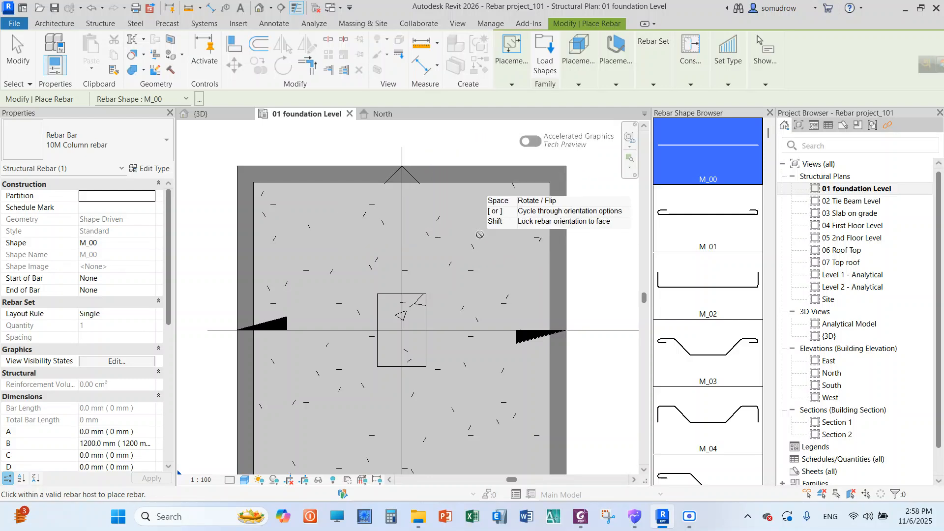
Review the available rebar placement methods and placement plane options for the column
{"action": "mouse_move", "coordinate": [573, 42]}
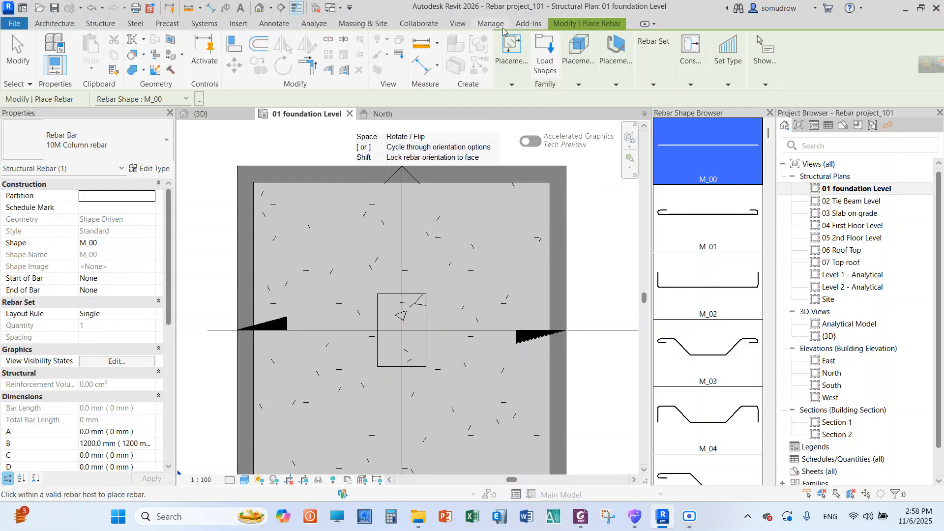
{"action": "mouse_move", "coordinate": [510, 89]}
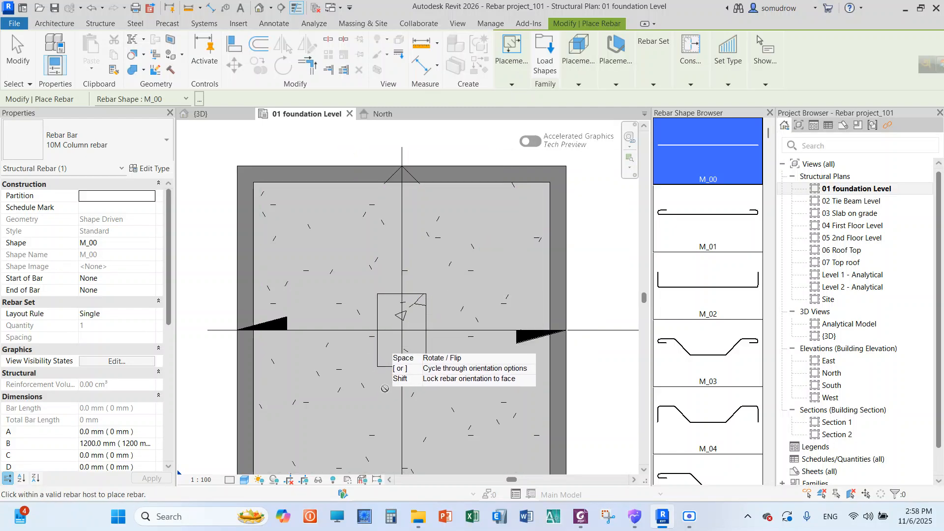
{"action": "scroll", "coordinate": [388, 339], "scroll_direction": "up", "scroll_amount": 2}
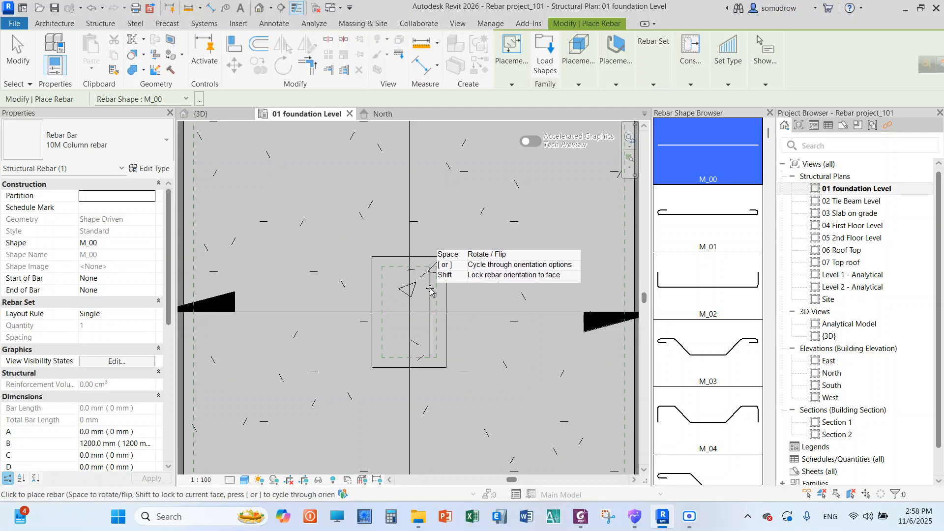
{"action": "left_click", "coordinate": [513, 85]}
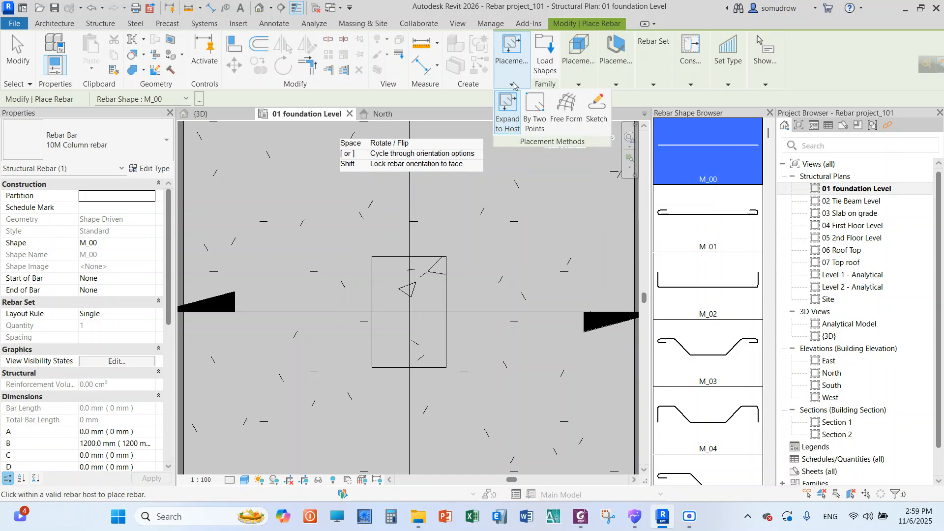
{"action": "left_click", "coordinate": [587, 83]}
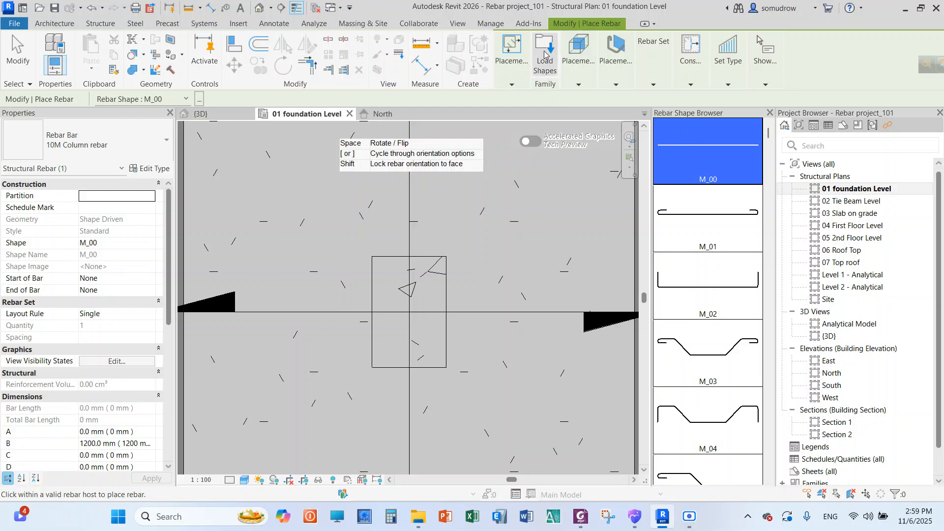
{"action": "left_click", "coordinate": [582, 86]}
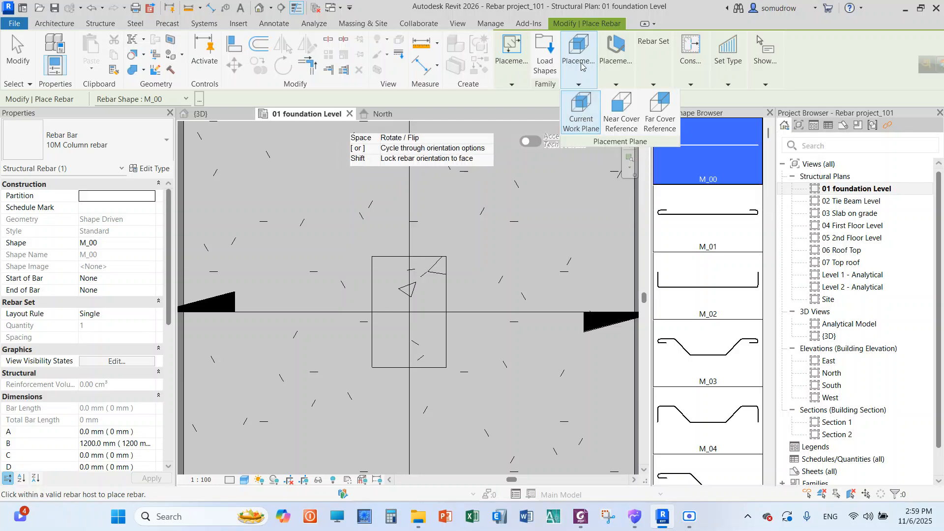
Set the placement orientation of the column rebar to Perpendicular to Cover
{"action": "left_click", "coordinate": [615, 86]}
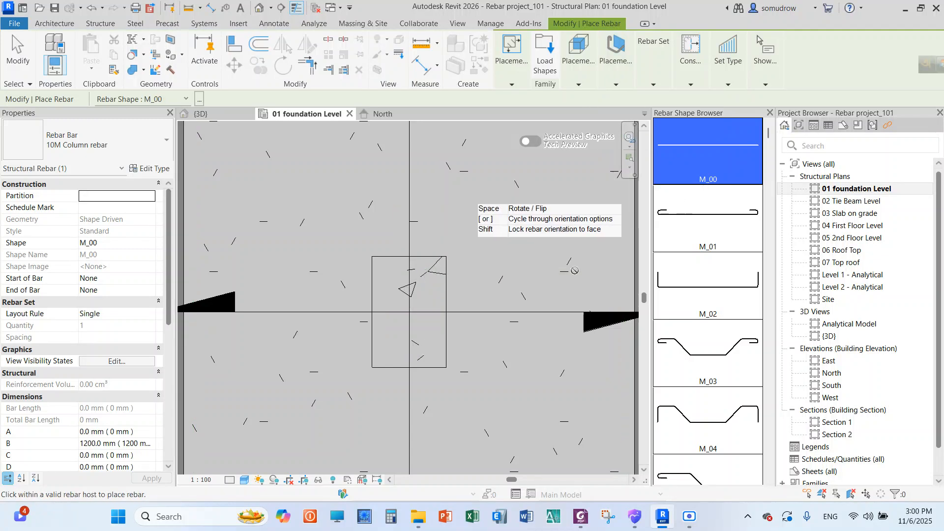
{"action": "left_click", "coordinate": [615, 86]}
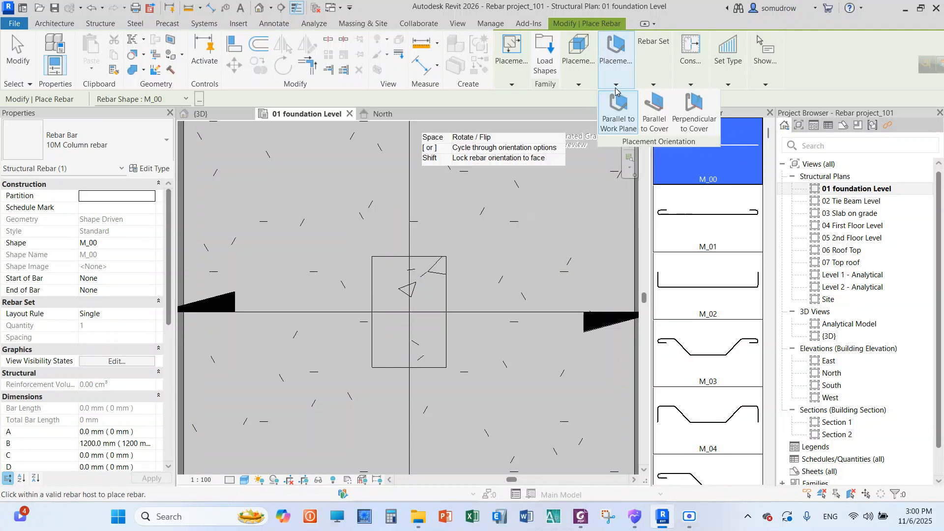
{"action": "left_click", "coordinate": [687, 127]}
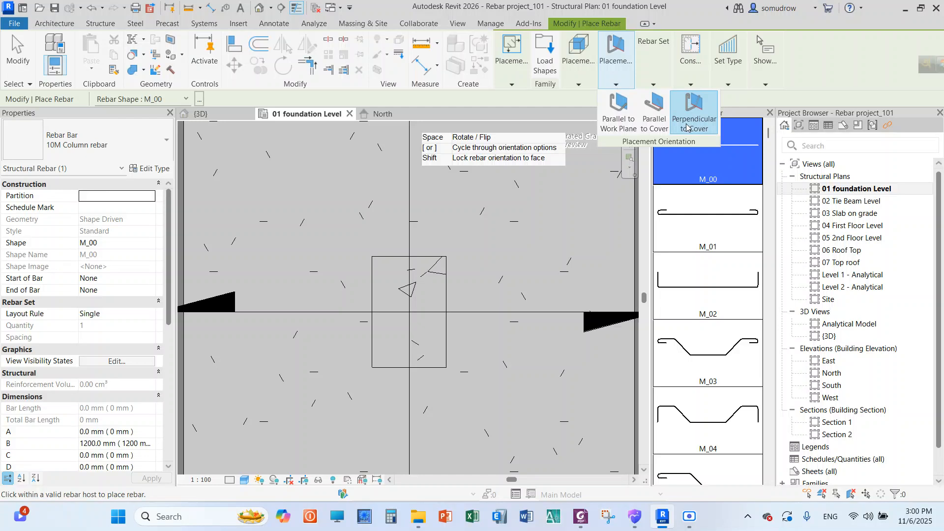
Place one vertical M_00 bar inside the column's cover outline, midway along its left side, and end rebar placement
{"action": "scroll", "coordinate": [411, 275], "scroll_direction": "up", "scroll_amount": 8}
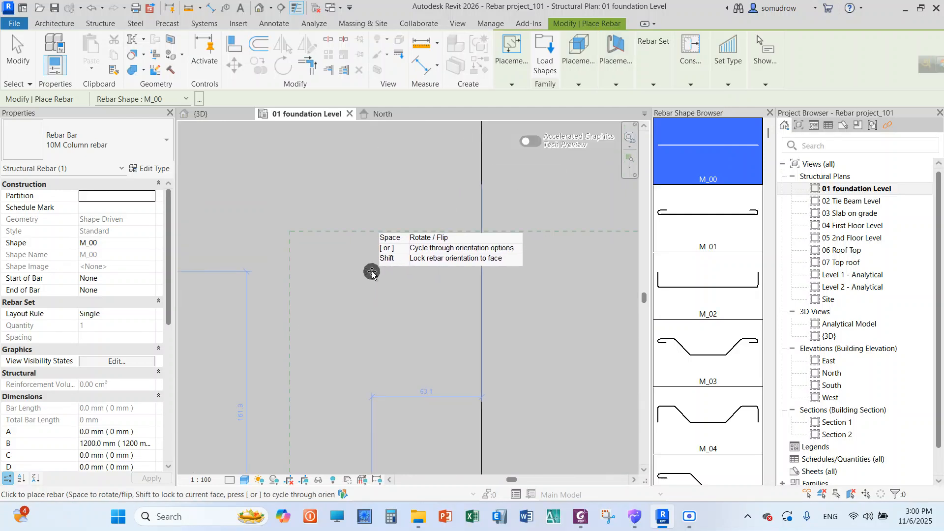
{"action": "scroll", "coordinate": [364, 271], "scroll_direction": "down", "scroll_amount": 3}
{"action": "scroll", "coordinate": [355, 266], "scroll_direction": "up", "scroll_amount": 3}
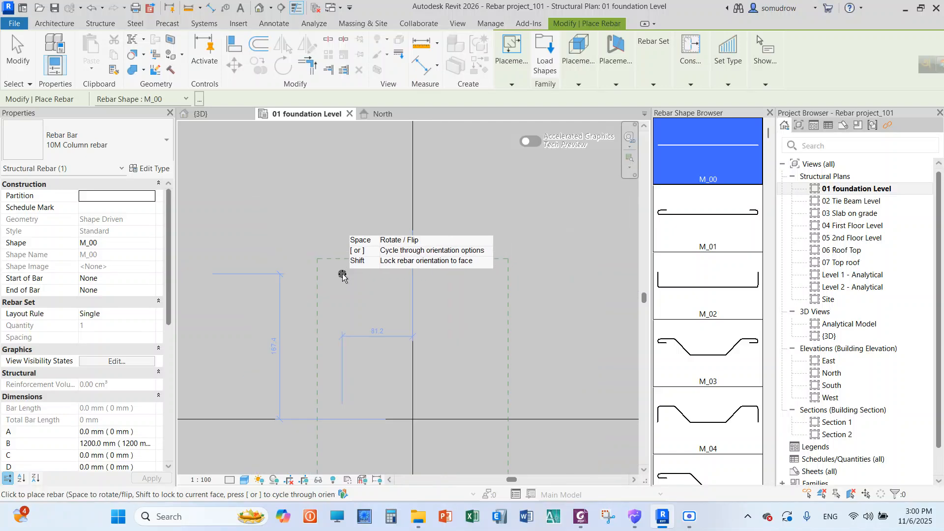
{"action": "scroll", "coordinate": [341, 269], "scroll_direction": "down", "scroll_amount": 3}
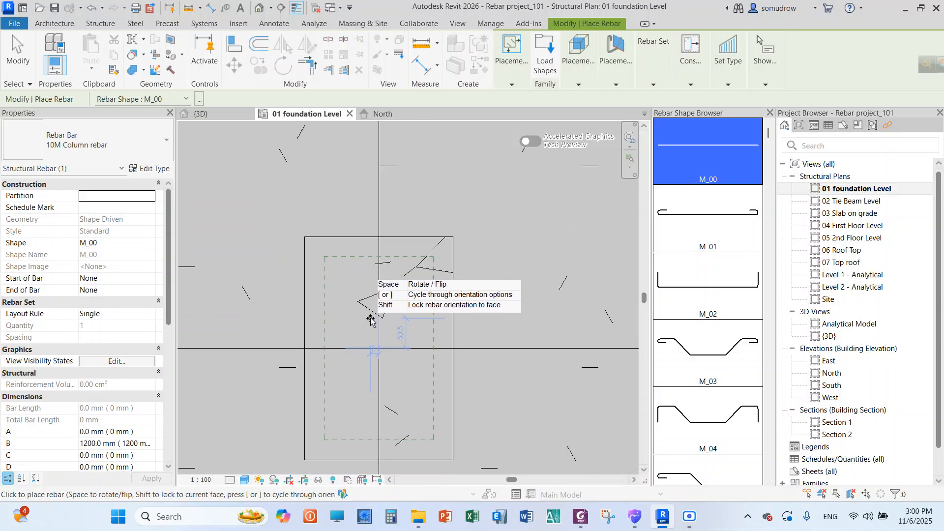
{"action": "scroll", "coordinate": [358, 312], "scroll_direction": "up", "scroll_amount": 1}
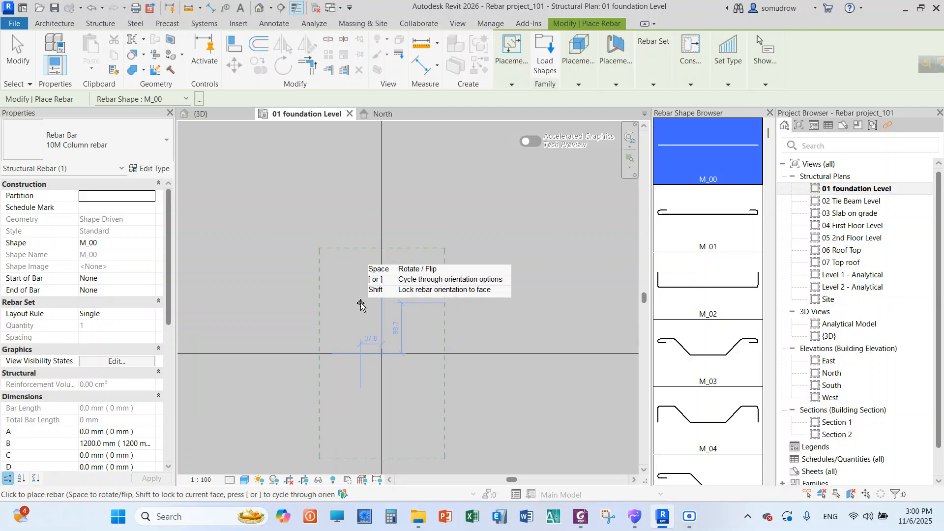
{"action": "scroll", "coordinate": [344, 335], "scroll_direction": "up", "scroll_amount": 2}
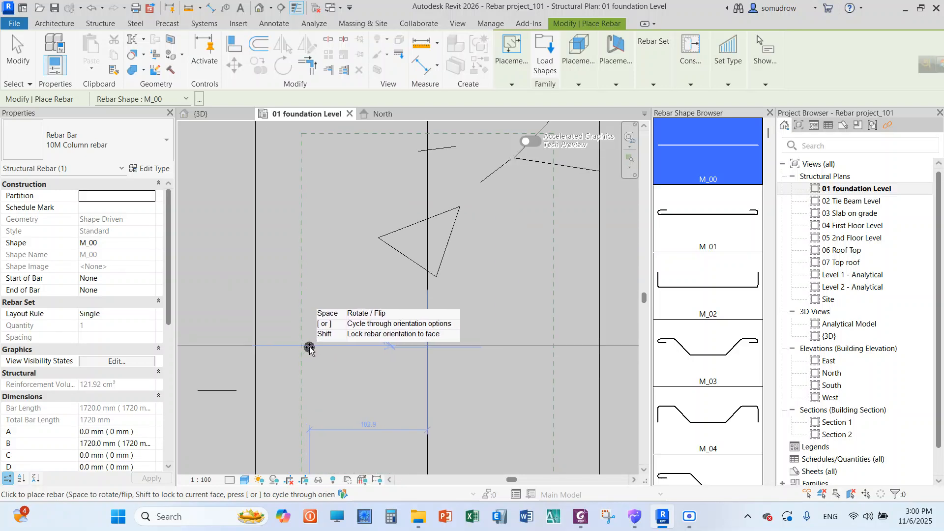
{"action": "right_click", "coordinate": [354, 252]}
{"action": "left_click", "coordinate": [385, 259]}
{"action": "right_click", "coordinate": [350, 244]}
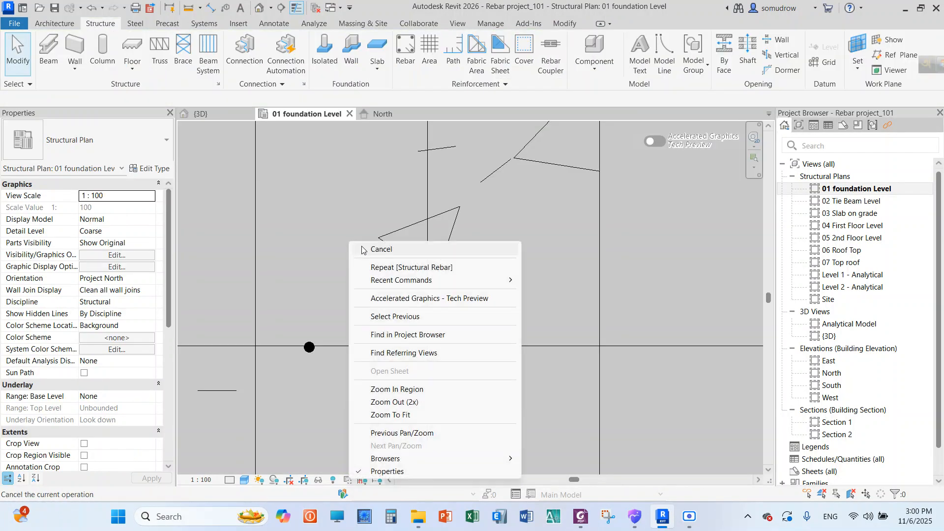
{"action": "left_click", "coordinate": [365, 249]}
{"action": "scroll", "coordinate": [338, 238], "scroll_direction": "down", "scroll_amount": 3}
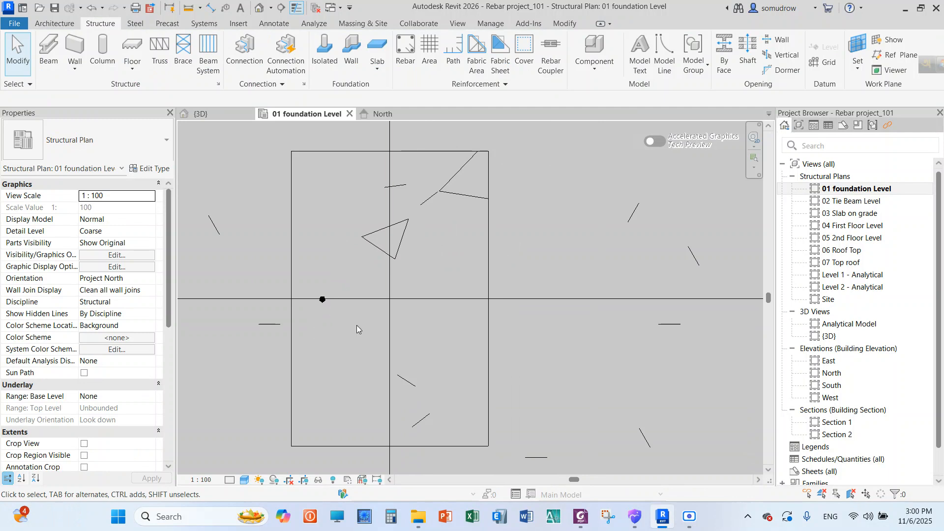
{"action": "scroll", "coordinate": [388, 283], "scroll_direction": "down", "scroll_amount": 2}
{"action": "scroll", "coordinate": [346, 295], "scroll_direction": "up", "scroll_amount": 3}
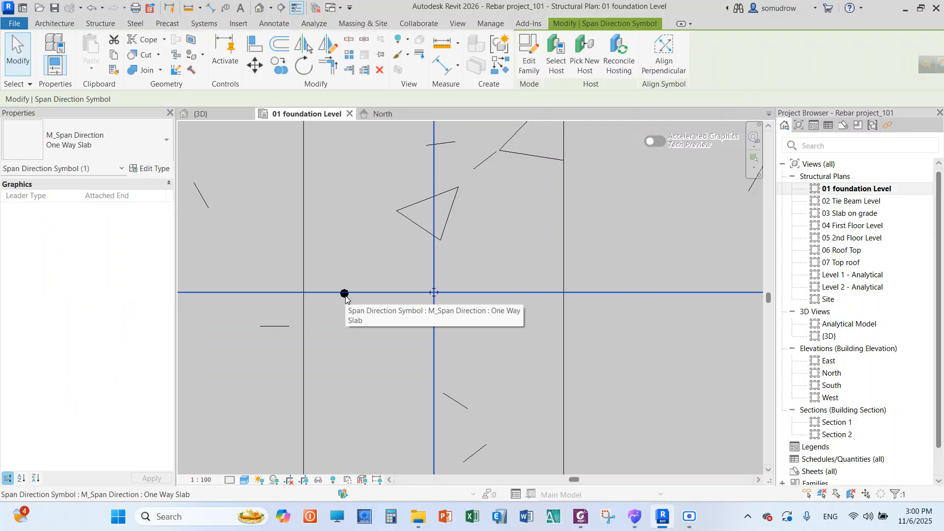
{"action": "scroll", "coordinate": [356, 316], "scroll_direction": "down", "scroll_amount": 10}
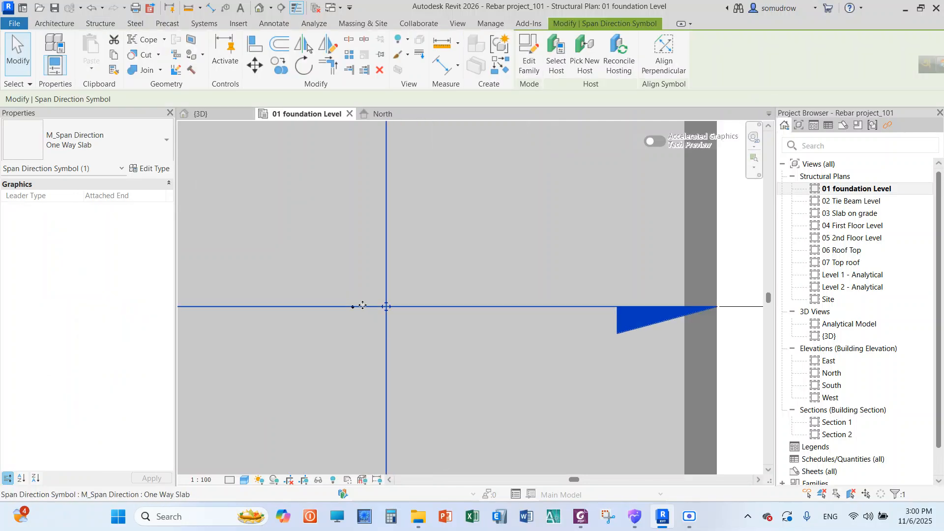
{"action": "key", "text": "Escape"}
Hide the Span Direction Symbol annotation category in the 01 foundation Level plan view
{"action": "scroll", "coordinate": [456, 259], "scroll_direction": "down", "scroll_amount": 2}
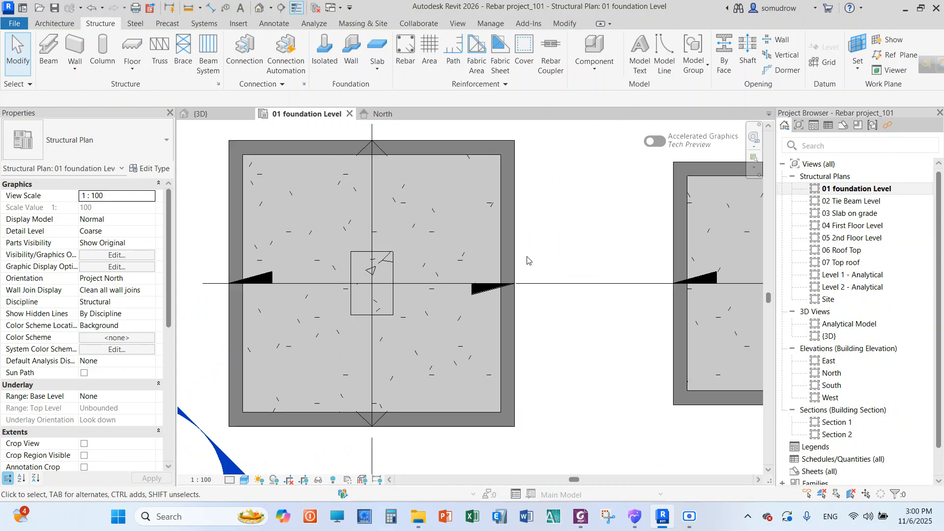
{"action": "key", "text": "v"}
{"action": "key", "text": "g"}
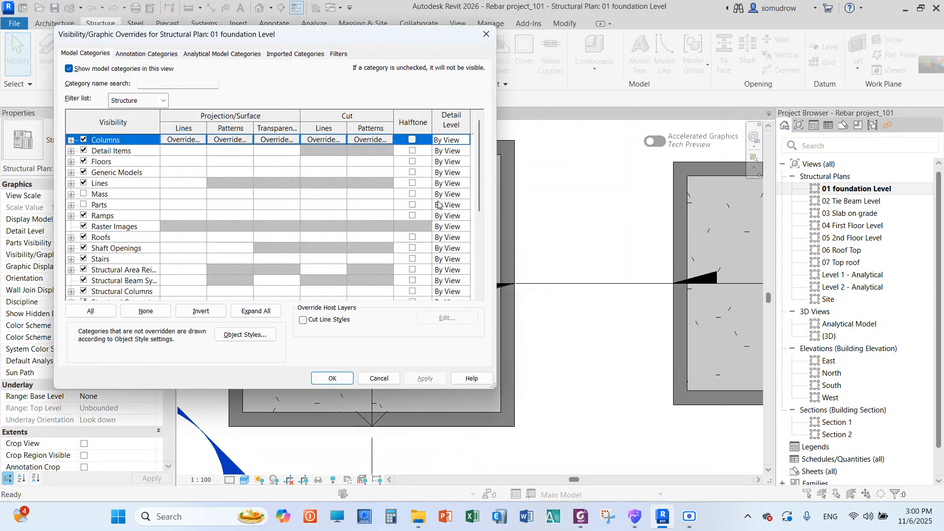
{"action": "left_click", "coordinate": [147, 54]}
{"action": "key", "text": "s"}
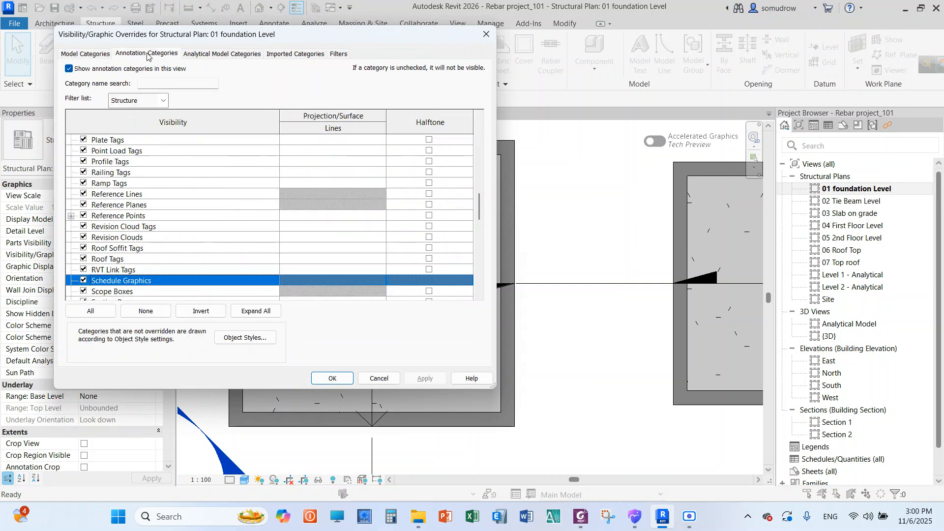
{"action": "scroll", "coordinate": [172, 216], "scroll_direction": "down", "scroll_amount": 3}
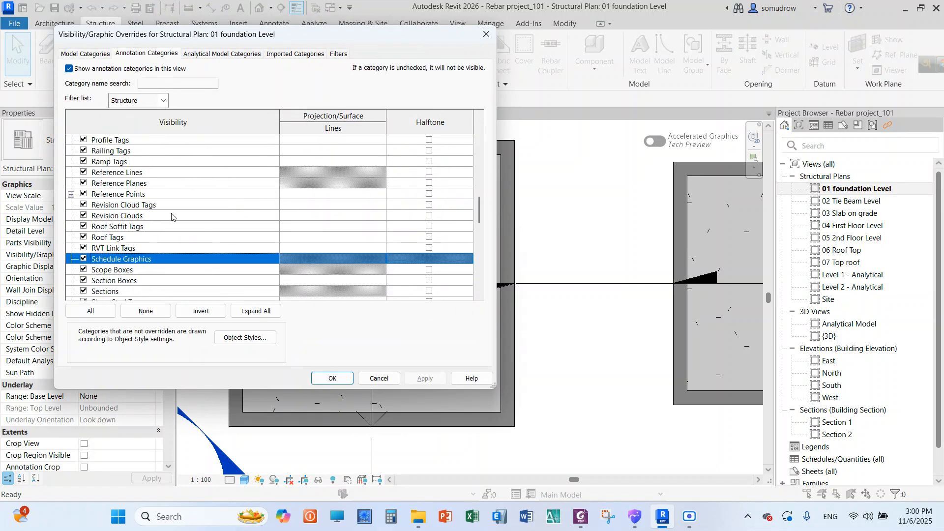
{"action": "left_click", "coordinate": [84, 259]}
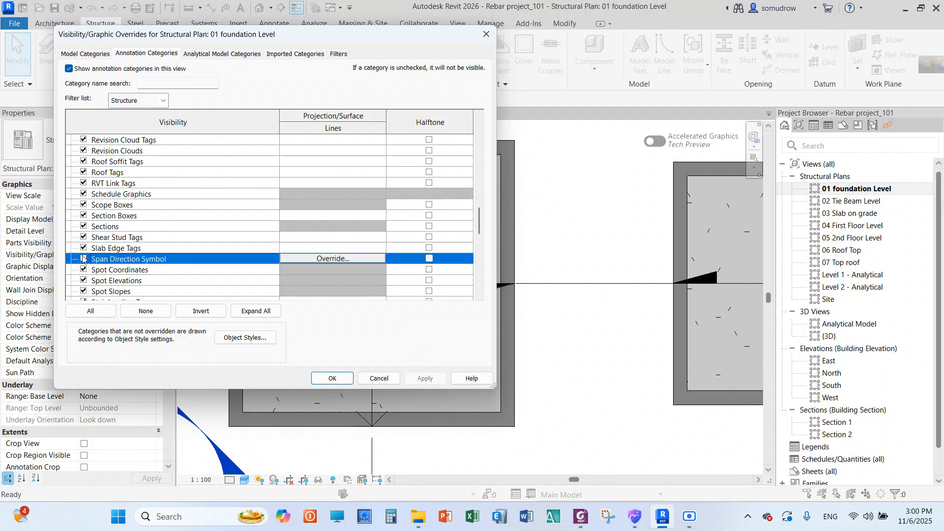
{"action": "left_click", "coordinate": [333, 379]}
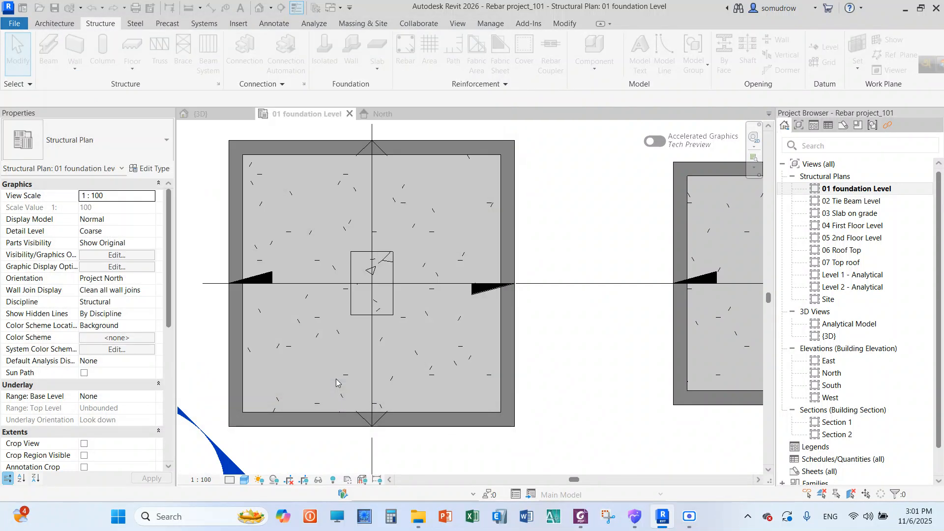
Set the layout rule of the bar placed in the column to Fixed Number
{"action": "scroll", "coordinate": [374, 276], "scroll_direction": "up", "scroll_amount": 5}
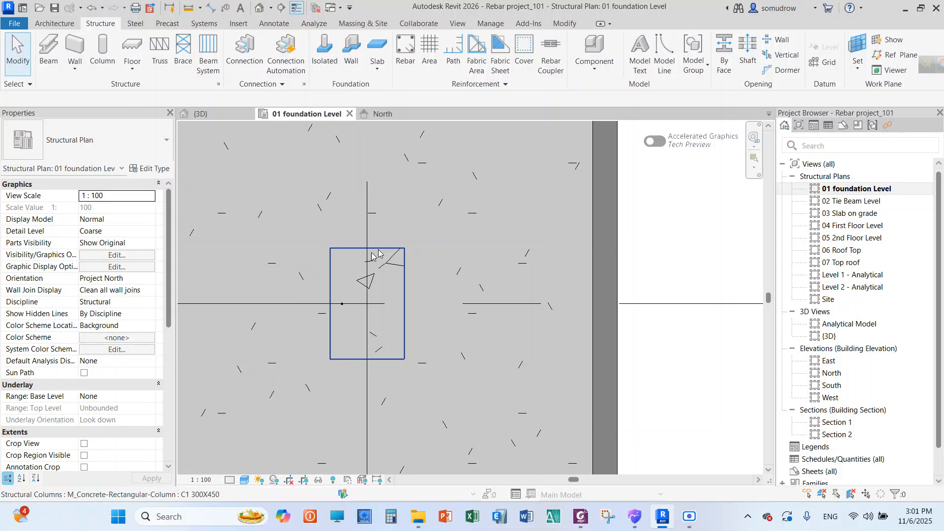
{"action": "scroll", "coordinate": [353, 303], "scroll_direction": "up", "scroll_amount": 3}
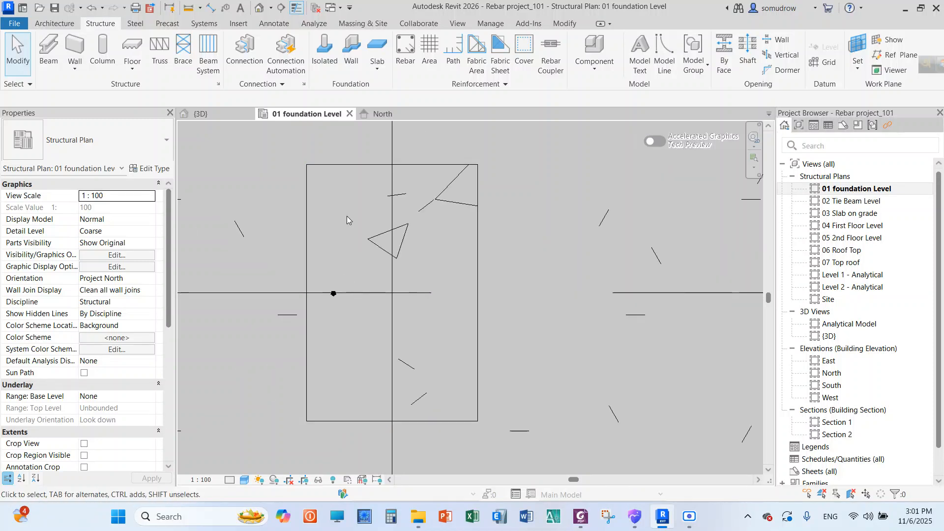
{"action": "scroll", "coordinate": [331, 288], "scroll_direction": "up", "scroll_amount": 2}
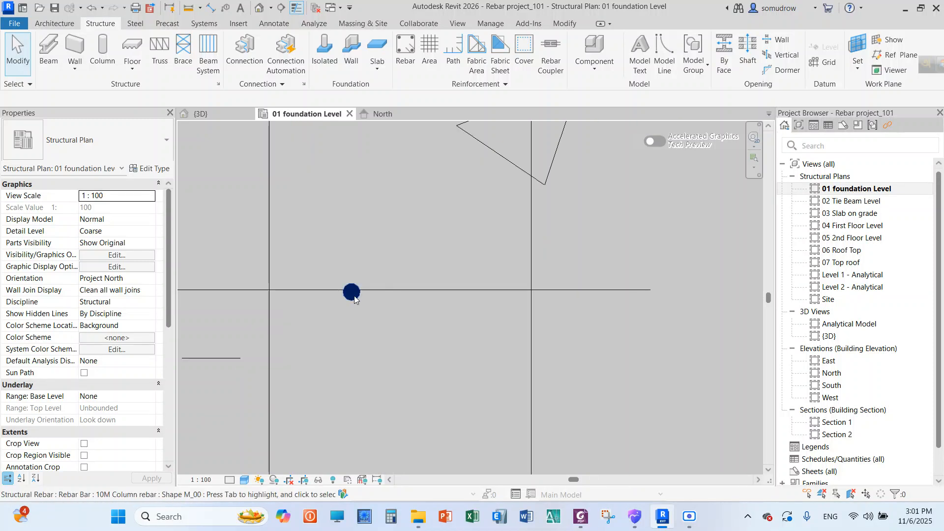
{"action": "left_click", "coordinate": [353, 295]}
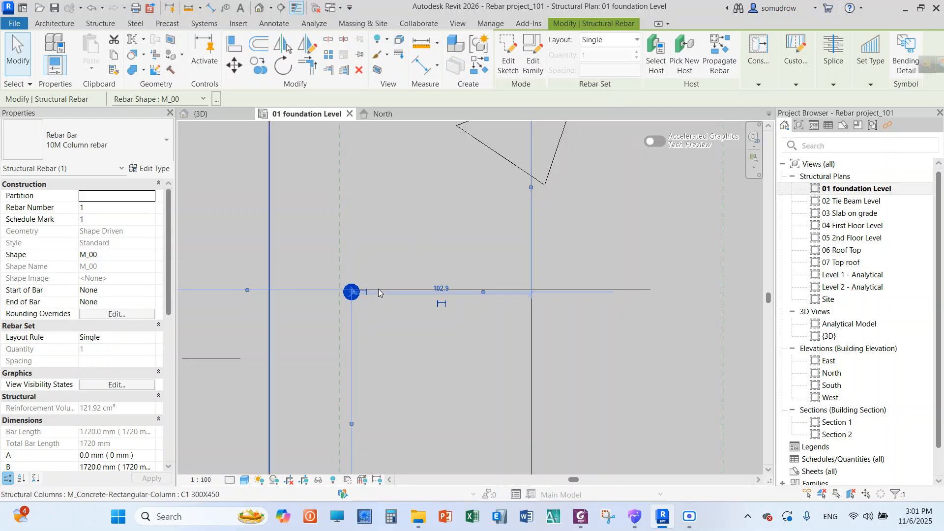
{"action": "scroll", "coordinate": [380, 293], "scroll_direction": "down", "scroll_amount": 5}
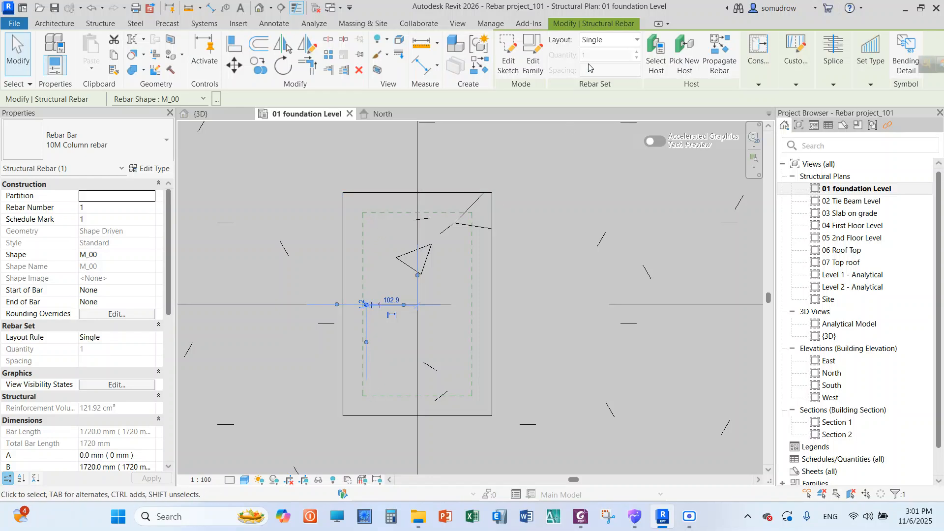
{"action": "left_click", "coordinate": [610, 41]}
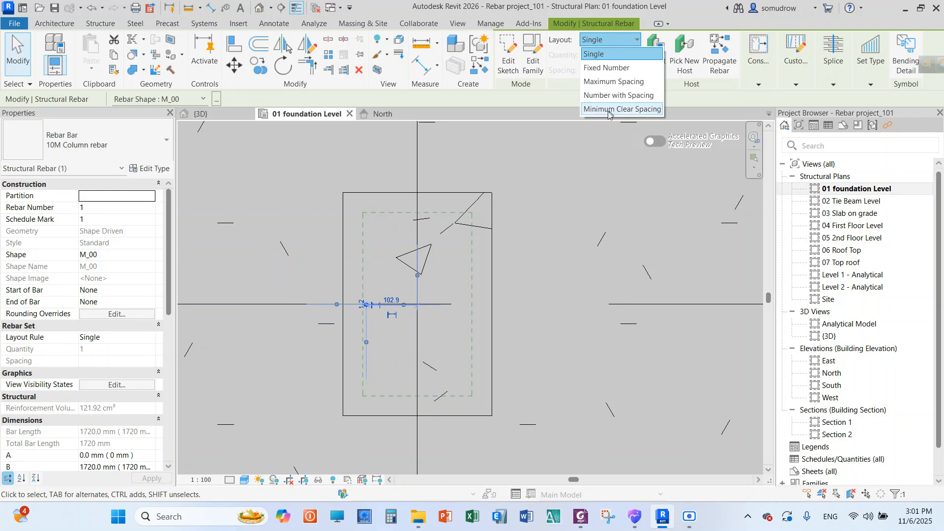
{"action": "left_click", "coordinate": [615, 70]}
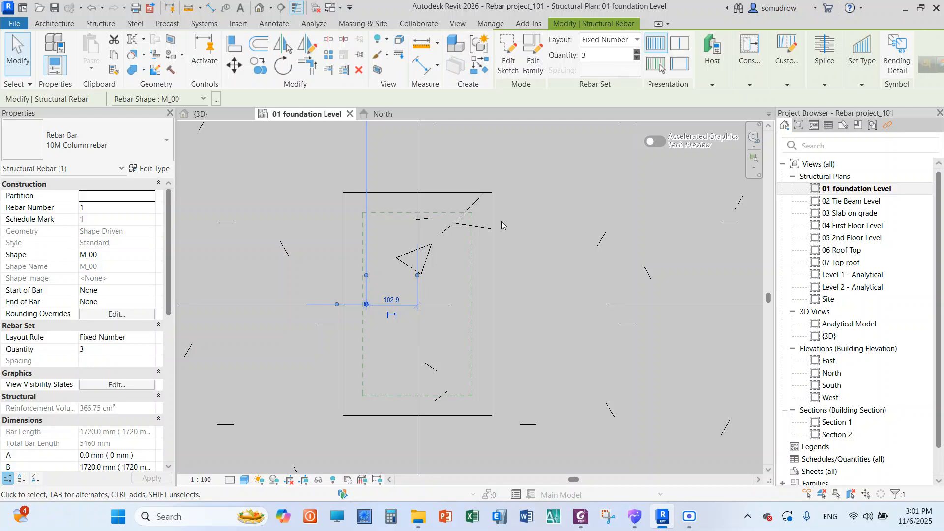
Examine how the bars of the fixed-number set are distributed relative to the column and the footing's cover lines
{"action": "scroll", "coordinate": [364, 304], "scroll_direction": "up", "scroll_amount": 6}
{"action": "scroll", "coordinate": [387, 287], "scroll_direction": "down", "scroll_amount": 7}
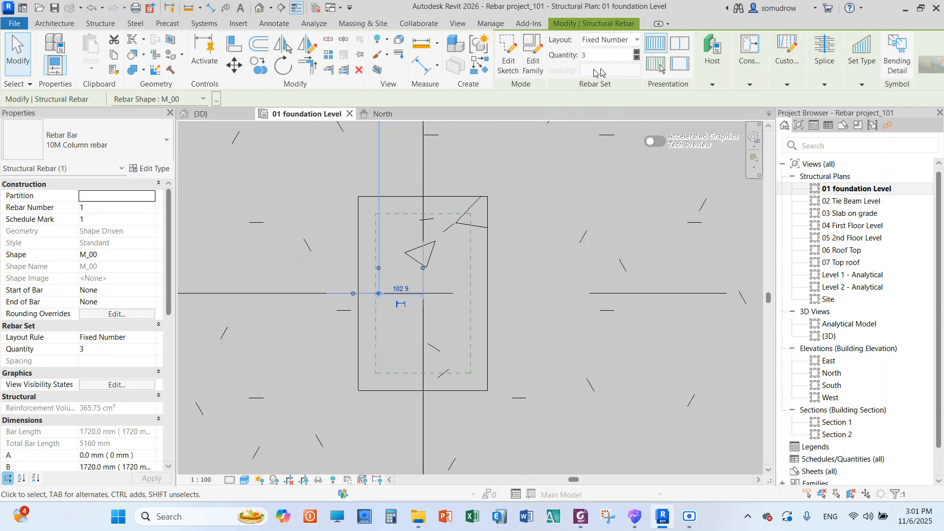
{"action": "scroll", "coordinate": [401, 263], "scroll_direction": "down", "scroll_amount": 4}
{"action": "scroll", "coordinate": [393, 295], "scroll_direction": "up", "scroll_amount": 9}
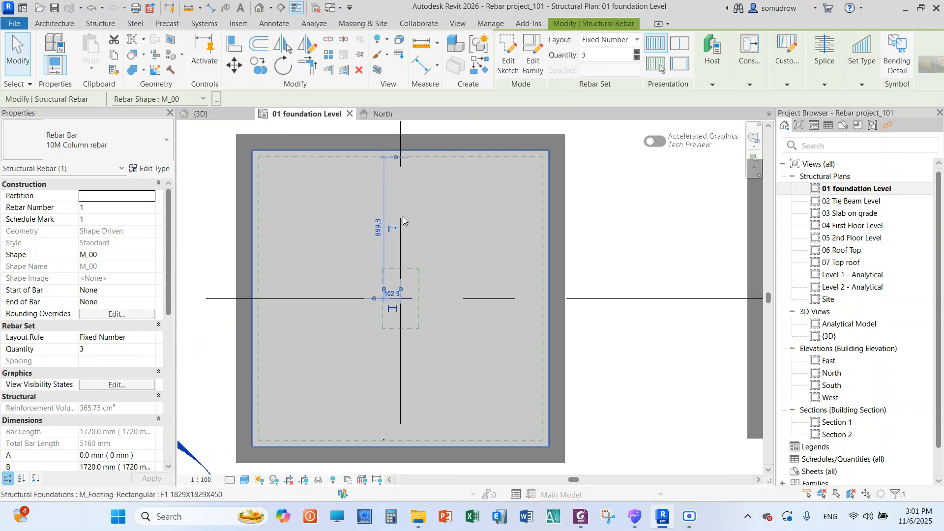
{"action": "scroll", "coordinate": [388, 312], "scroll_direction": "up", "scroll_amount": 5}
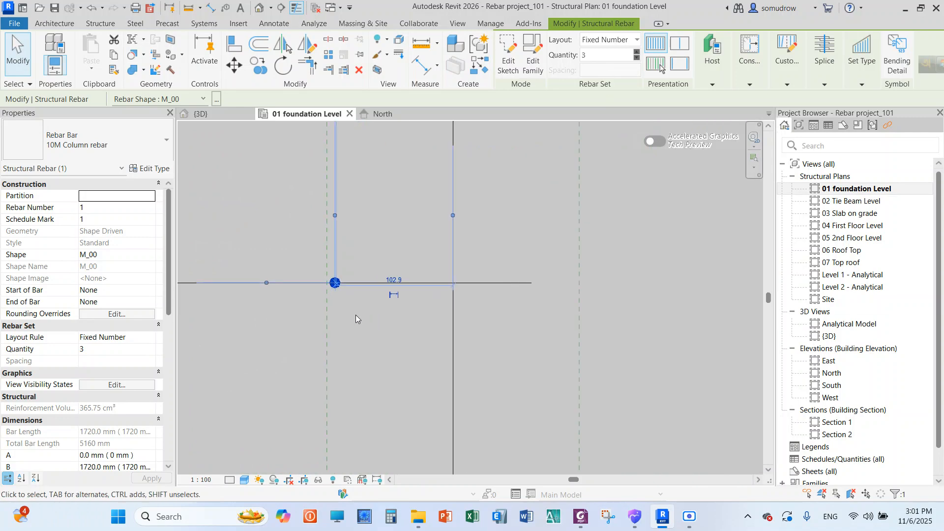
{"action": "key", "text": "Escape"}
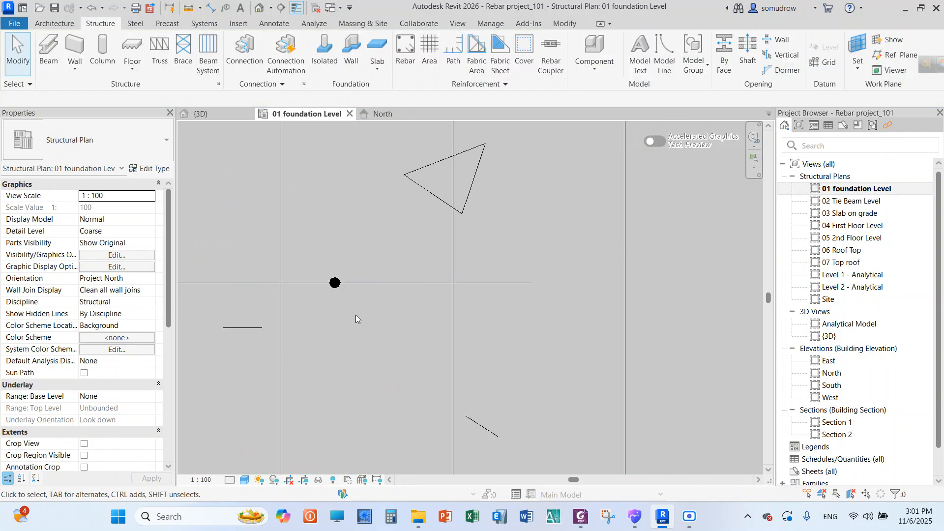
{"action": "left_click", "coordinate": [342, 288]}
{"action": "scroll", "coordinate": [373, 246], "scroll_direction": "down", "scroll_amount": 7}
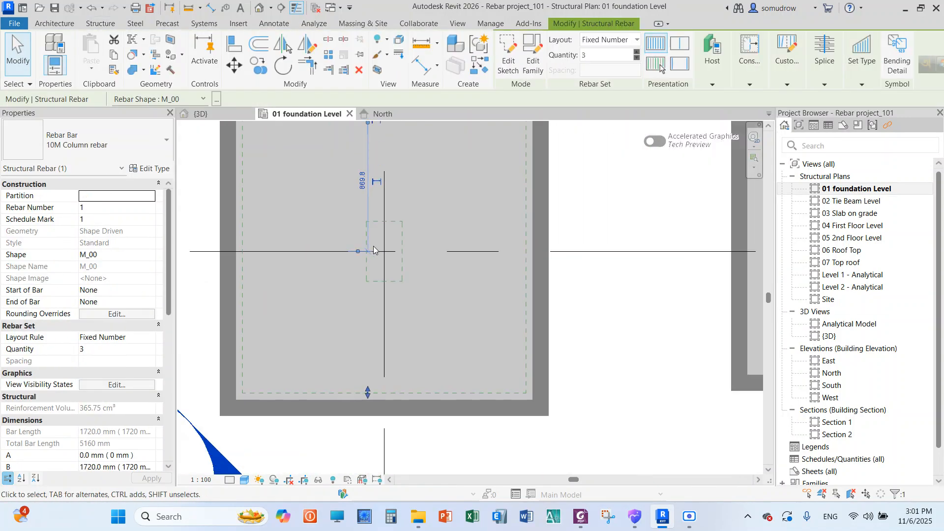
{"action": "scroll", "coordinate": [378, 357], "scroll_direction": "up", "scroll_amount": 8}
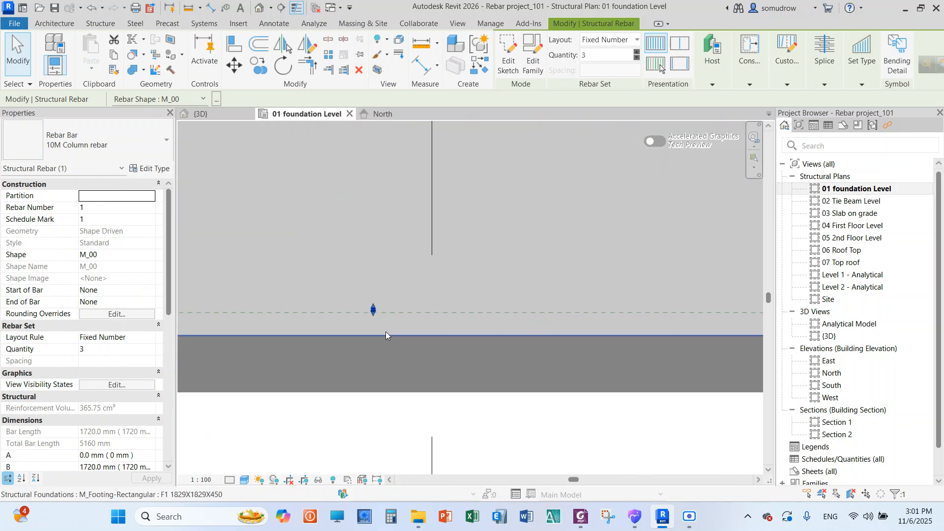
{"action": "scroll", "coordinate": [373, 299], "scroll_direction": "down", "scroll_amount": 3}
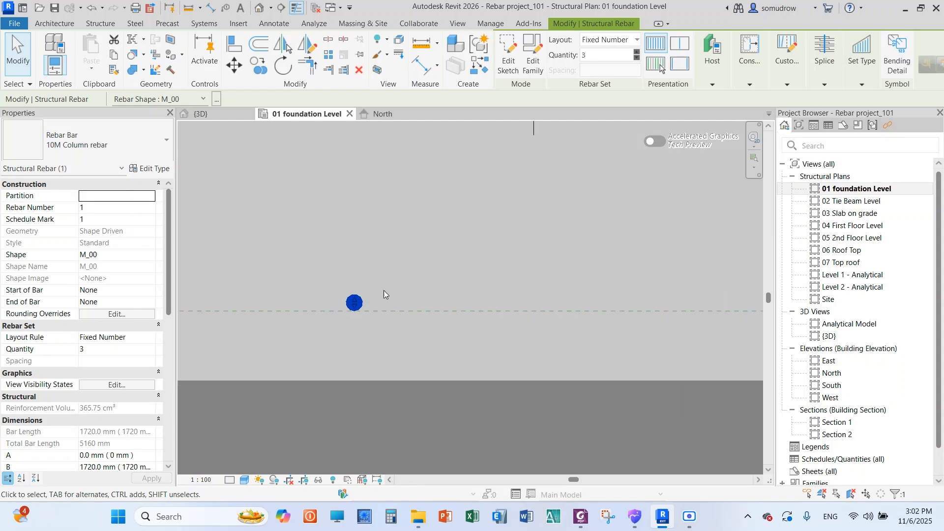
{"action": "scroll", "coordinate": [361, 300], "scroll_direction": "down", "scroll_amount": 5}
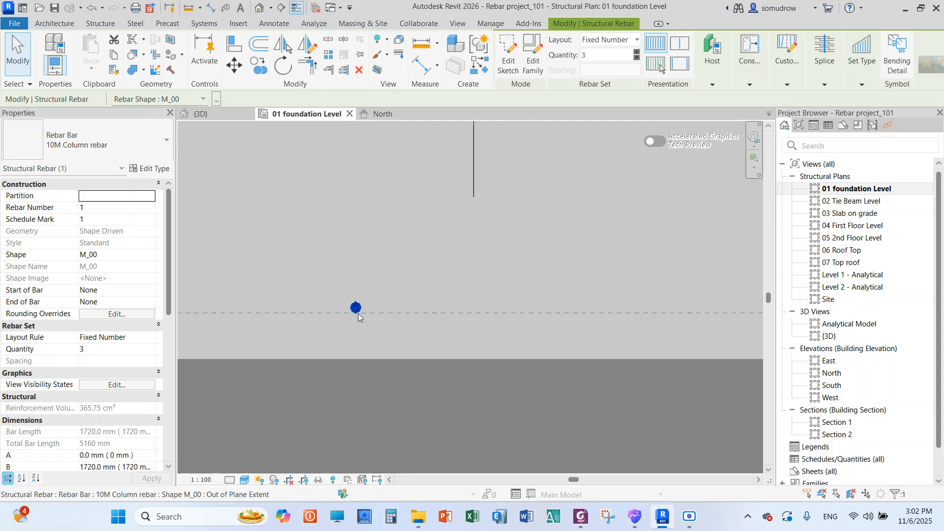
{"action": "scroll", "coordinate": [365, 306], "scroll_direction": "down", "scroll_amount": 5}
{"action": "scroll", "coordinate": [382, 171], "scroll_direction": "up", "scroll_amount": 6}
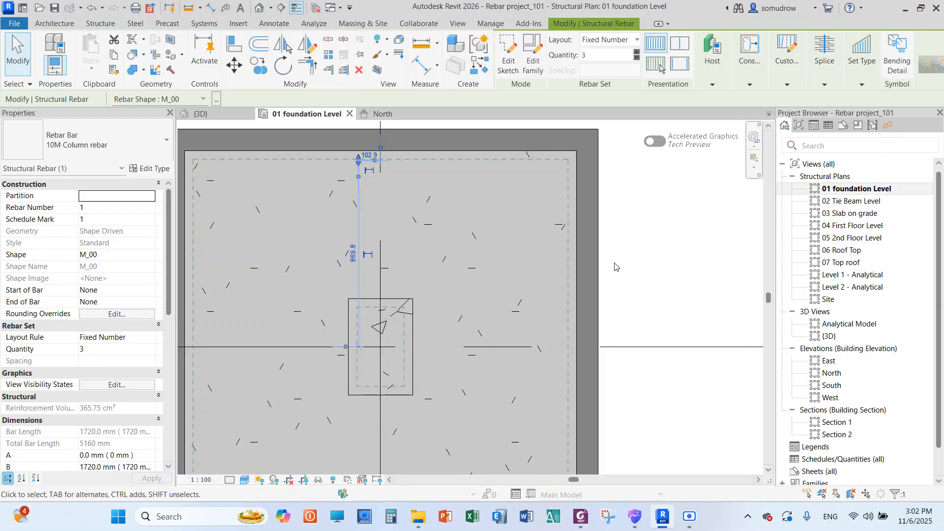
{"action": "left_click", "coordinate": [647, 255]}
{"action": "left_click", "coordinate": [411, 309]}
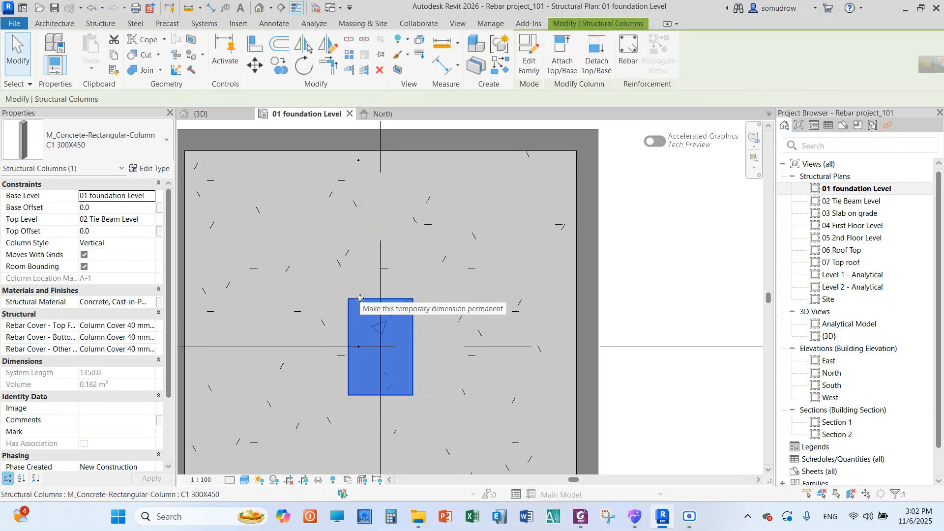
{"action": "scroll", "coordinate": [415, 280], "scroll_direction": "down", "scroll_amount": 2}
{"action": "scroll", "coordinate": [414, 280], "scroll_direction": "up", "scroll_amount": 3}
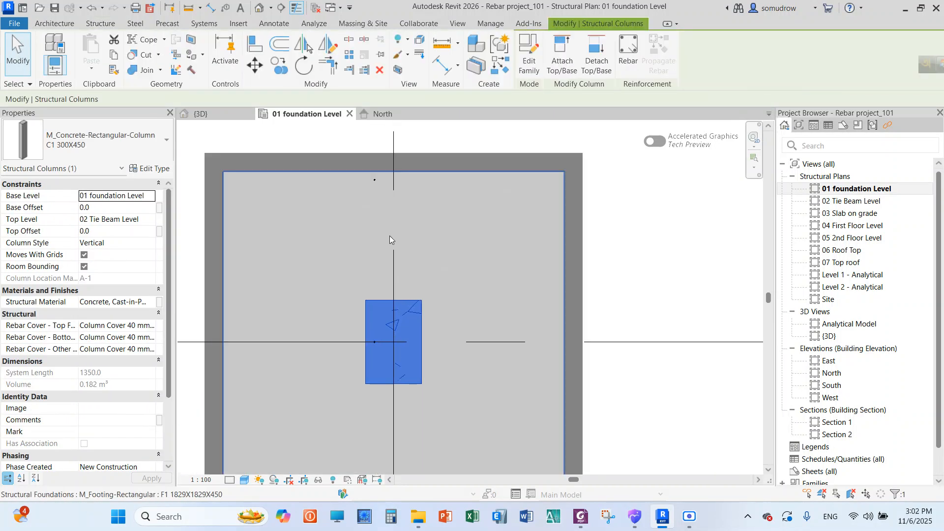
{"action": "scroll", "coordinate": [388, 360], "scroll_direction": "up", "scroll_amount": 5}
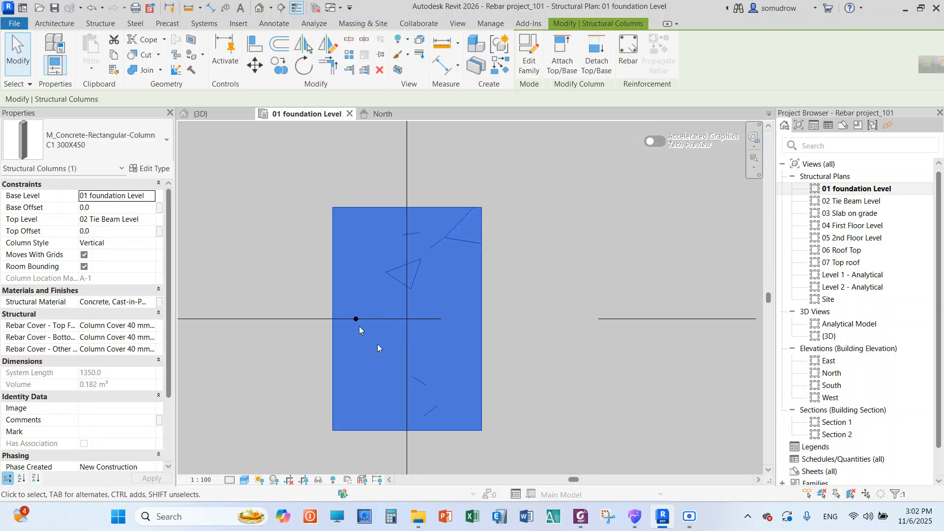
{"action": "key", "text": "Escape"}
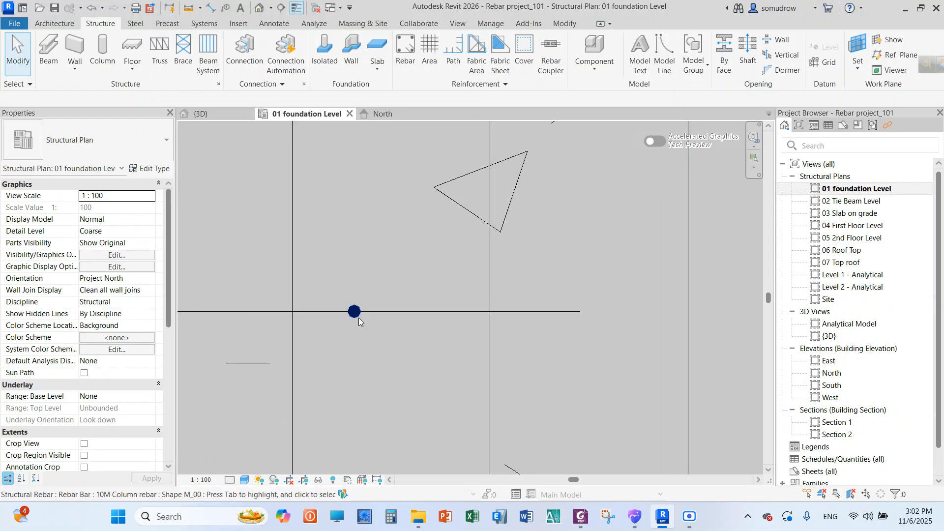
Shorten the fixed-number bar set so its upper end bar sits just inside the column's upper cover line
{"action": "left_click", "coordinate": [373, 357]}
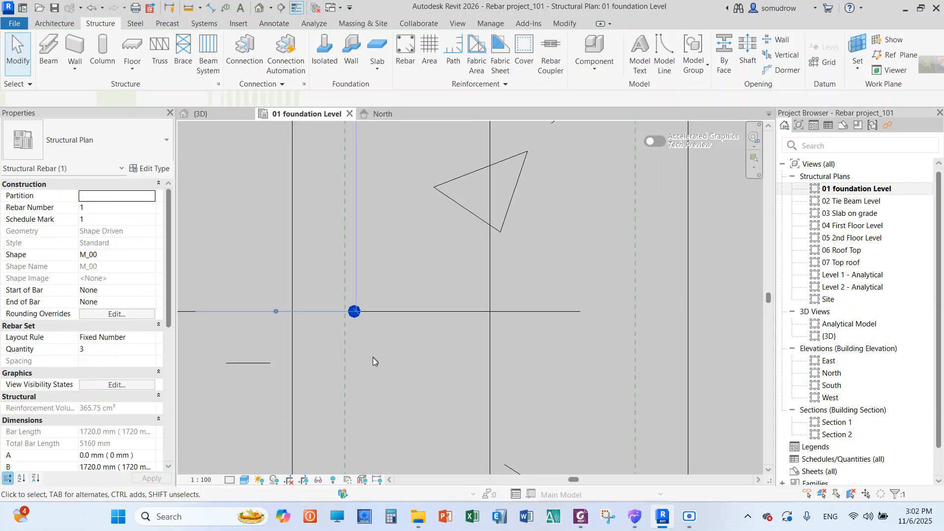
{"action": "scroll", "coordinate": [372, 358], "scroll_direction": "down", "scroll_amount": 4}
{"action": "scroll", "coordinate": [377, 148], "scroll_direction": "up", "scroll_amount": 3}
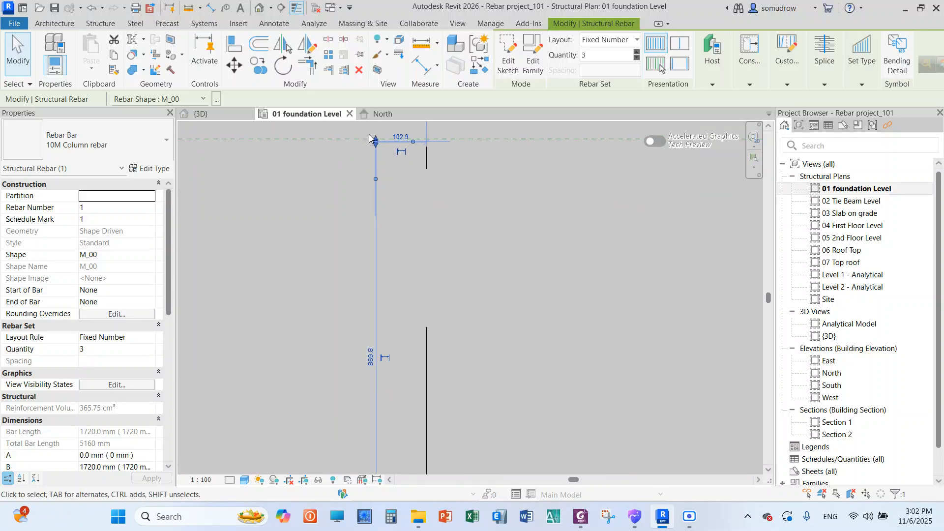
{"action": "left_click_drag", "start_coordinate": [377, 148], "coordinate": [365, 337]}
{"action": "scroll", "coordinate": [339, 234], "scroll_direction": "down", "scroll_amount": 2}
{"action": "scroll", "coordinate": [339, 233], "scroll_direction": "down", "scroll_amount": 1}
{"action": "scroll", "coordinate": [353, 325], "scroll_direction": "up", "scroll_amount": 1}
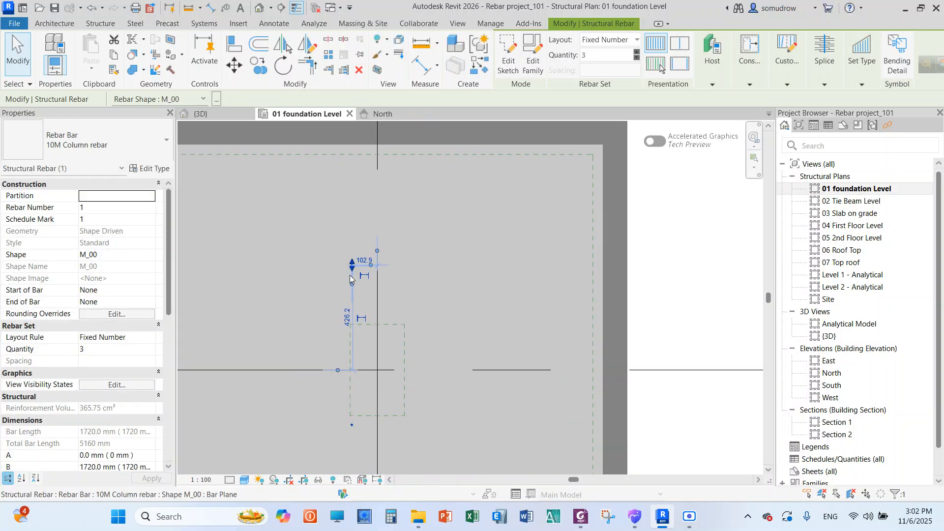
{"action": "scroll", "coordinate": [352, 268], "scroll_direction": "up", "scroll_amount": 1}
{"action": "left_click_drag", "start_coordinate": [353, 269], "coordinate": [347, 346]}
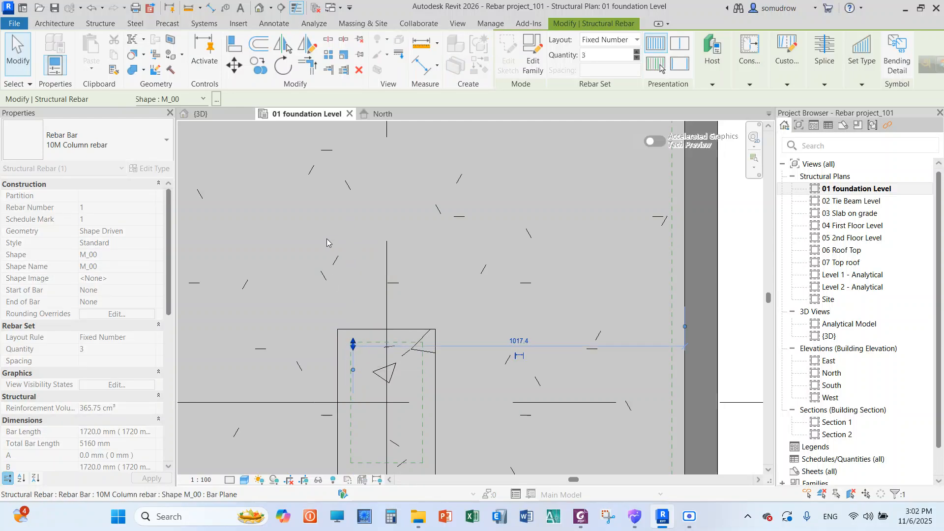
Adjust the lower end of the bar set so its last bar sits just inside the column's lower cover line
{"action": "scroll", "coordinate": [327, 239], "scroll_direction": "down", "scroll_amount": 3}
{"action": "left_click_drag", "start_coordinate": [339, 432], "coordinate": [341, 332]}
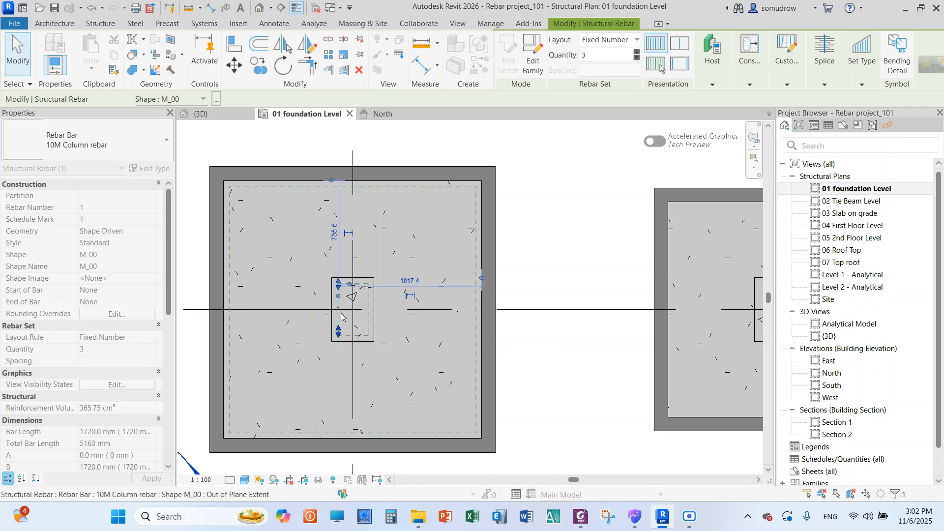
{"action": "scroll", "coordinate": [341, 318], "scroll_direction": "up", "scroll_amount": 4}
{"action": "scroll", "coordinate": [341, 305], "scroll_direction": "up", "scroll_amount": 2}
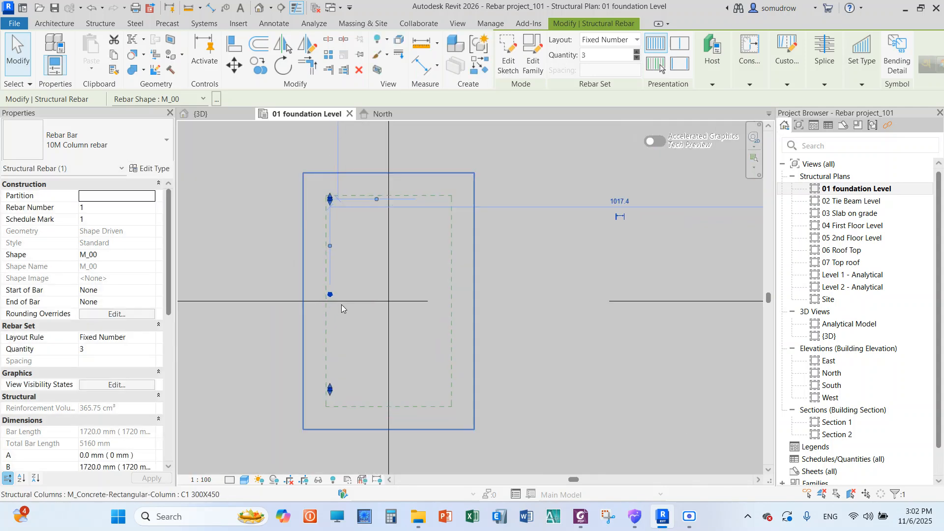
{"action": "left_click_drag", "start_coordinate": [330, 410], "coordinate": [330, 422]}
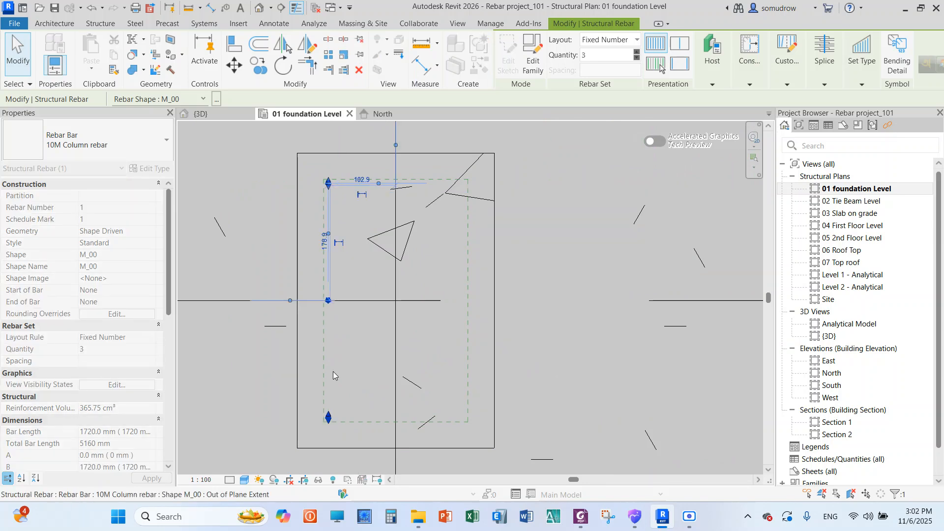
Fine-tune the upper end bar's position against the column's upper cover line and deselect the bar set
{"action": "scroll", "coordinate": [331, 179], "scroll_direction": "up", "scroll_amount": 3}
{"action": "scroll", "coordinate": [327, 194], "scroll_direction": "up", "scroll_amount": 3}
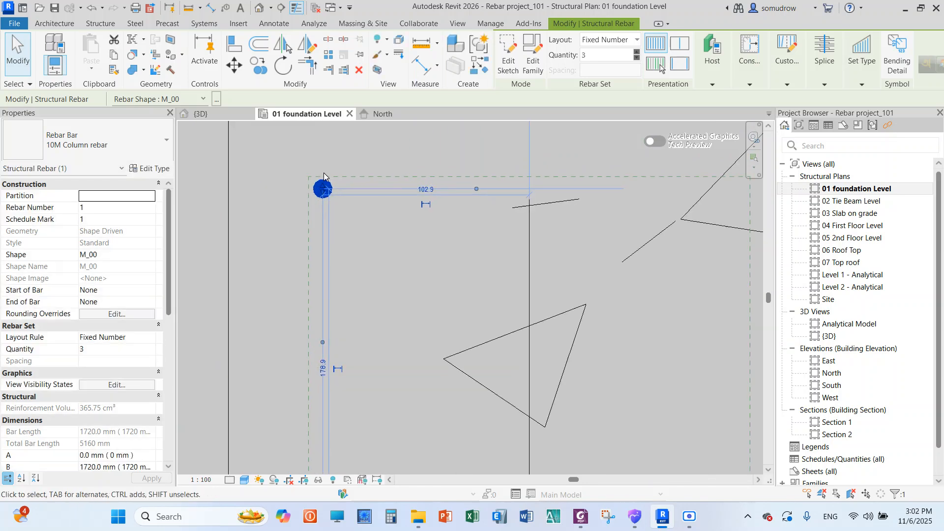
{"action": "left_click_drag", "start_coordinate": [324, 192], "coordinate": [323, 194]}
{"action": "scroll", "coordinate": [355, 186], "scroll_direction": "down", "scroll_amount": 3}
{"action": "scroll", "coordinate": [355, 186], "scroll_direction": "down", "scroll_amount": 2}
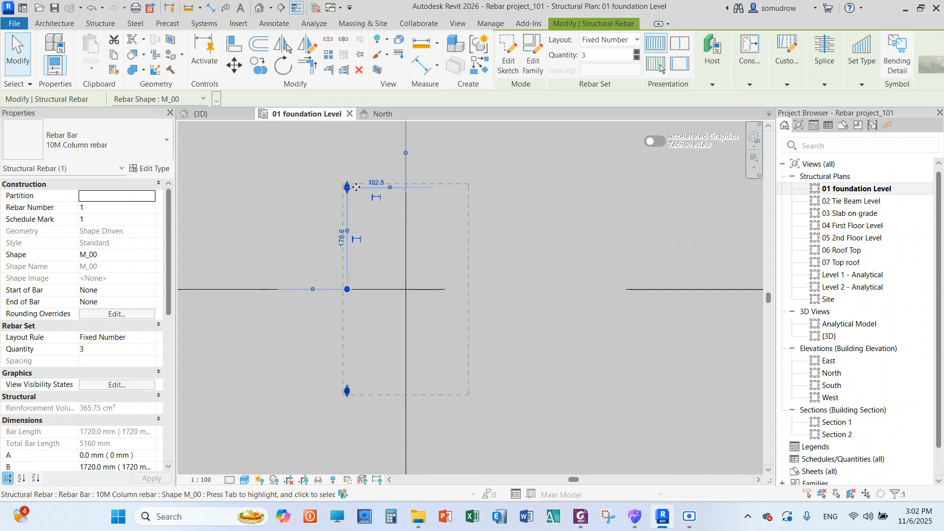
{"action": "left_click", "coordinate": [557, 268]}
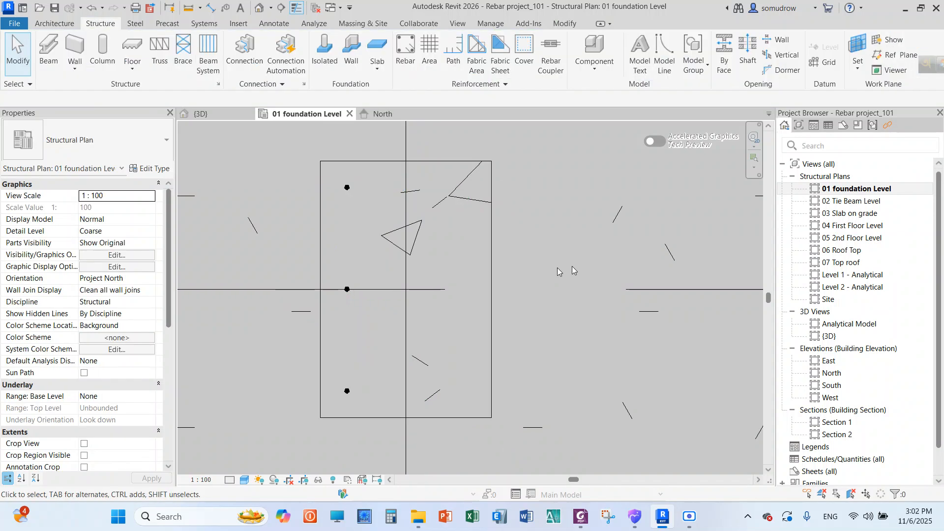
Create a vertical building section through the footing at grid A-1, just left of the column and looking right, spanning the footing's full depth
{"action": "scroll", "coordinate": [486, 266], "scroll_direction": "down", "scroll_amount": 6}
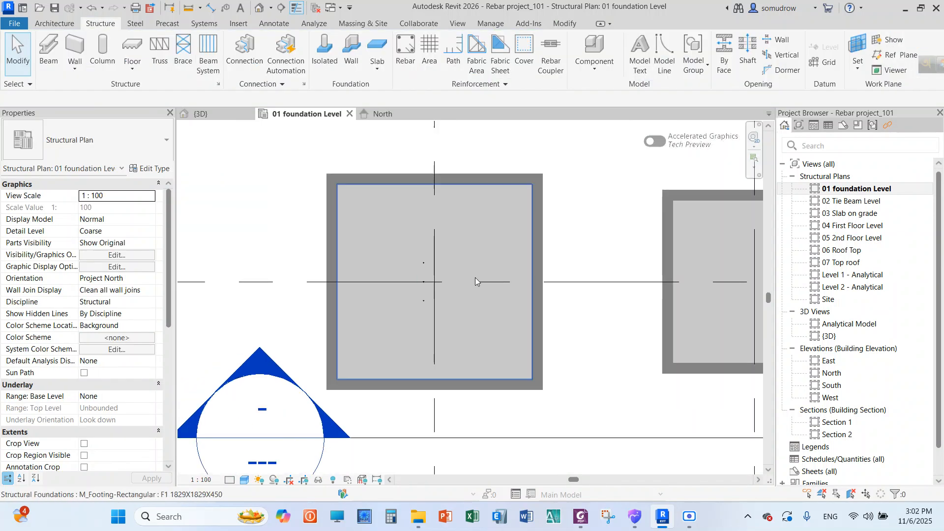
{"action": "scroll", "coordinate": [475, 281], "scroll_direction": "up", "scroll_amount": 2}
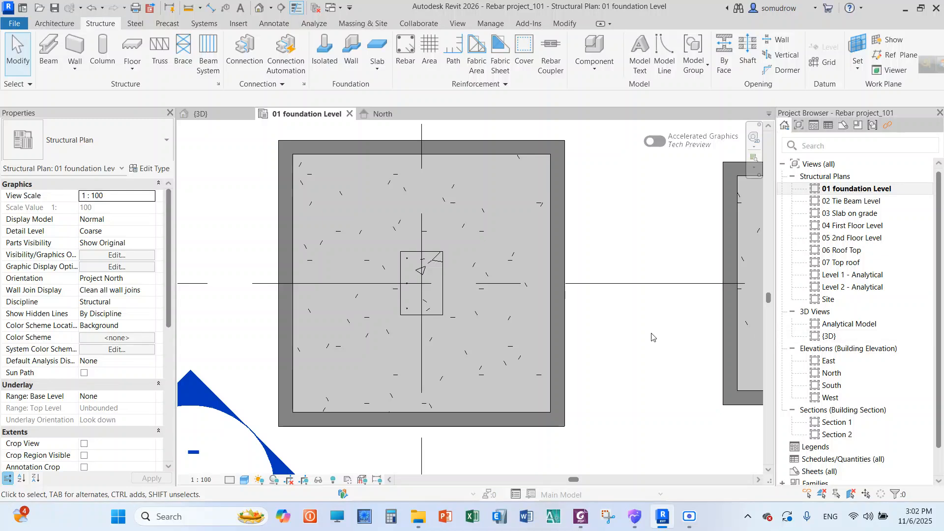
{"action": "scroll", "coordinate": [443, 331], "scroll_direction": "down", "scroll_amount": 3}
{"action": "scroll", "coordinate": [485, 320], "scroll_direction": "down", "scroll_amount": 2}
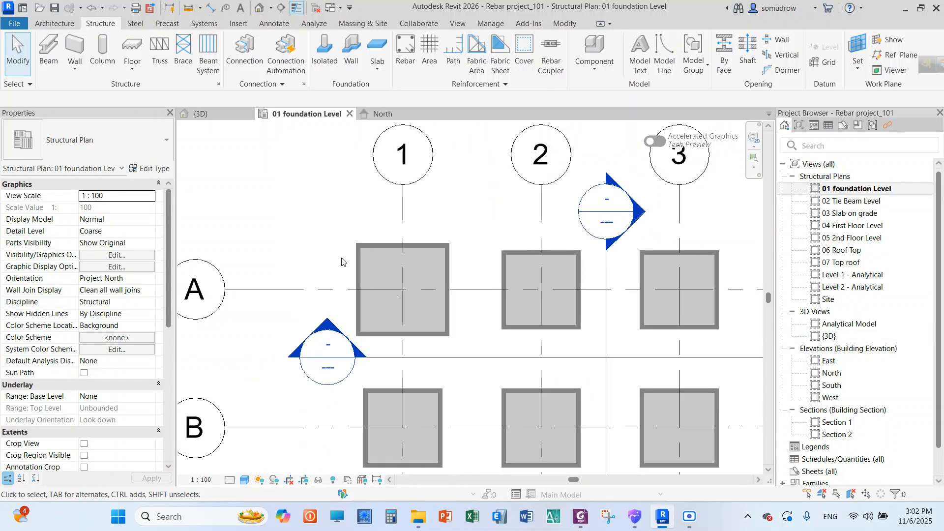
{"action": "scroll", "coordinate": [373, 272], "scroll_direction": "up", "scroll_amount": 3}
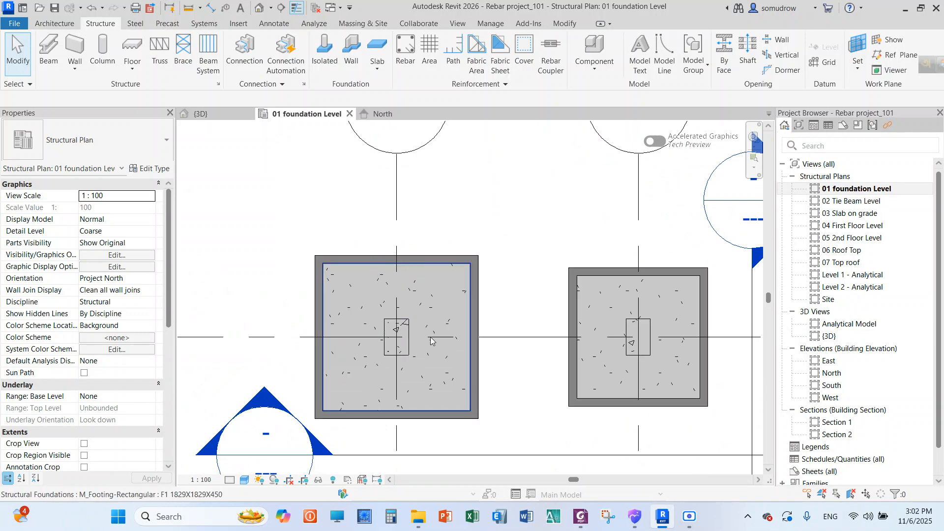
{"action": "left_click", "coordinate": [280, 9]}
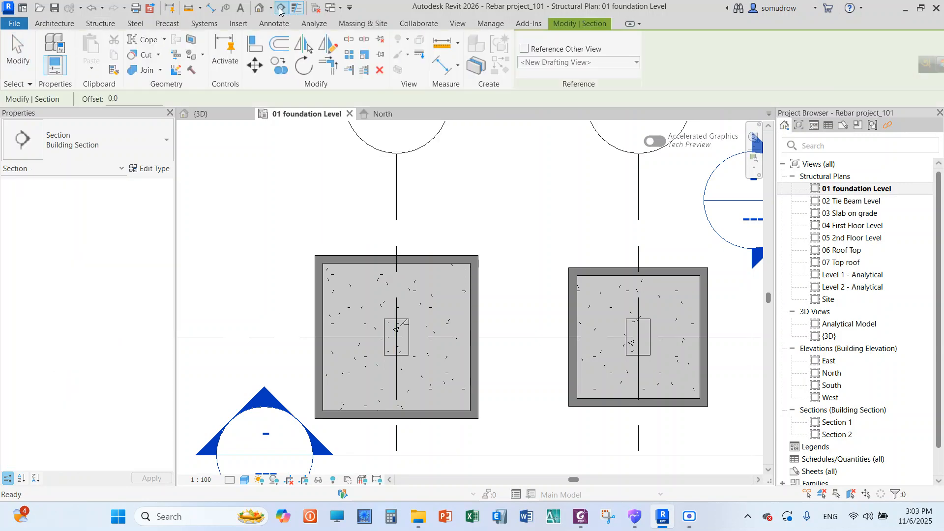
{"action": "scroll", "coordinate": [389, 214], "scroll_direction": "down", "scroll_amount": 4}
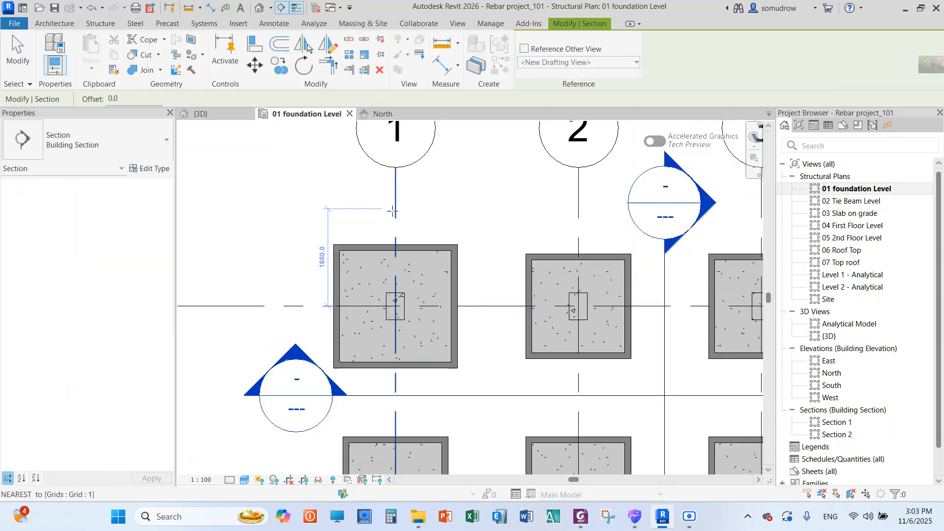
{"action": "scroll", "coordinate": [381, 216], "scroll_direction": "up", "scroll_amount": 3}
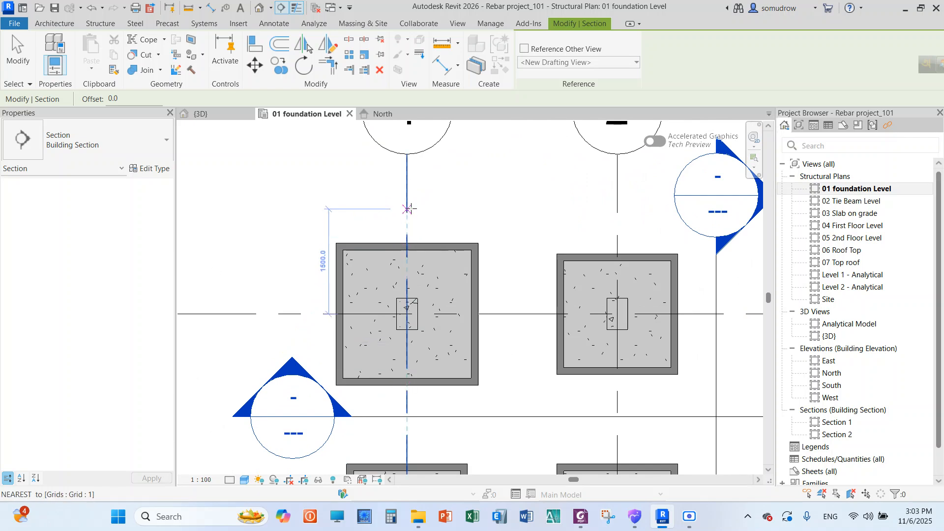
{"action": "left_click", "coordinate": [380, 198]}
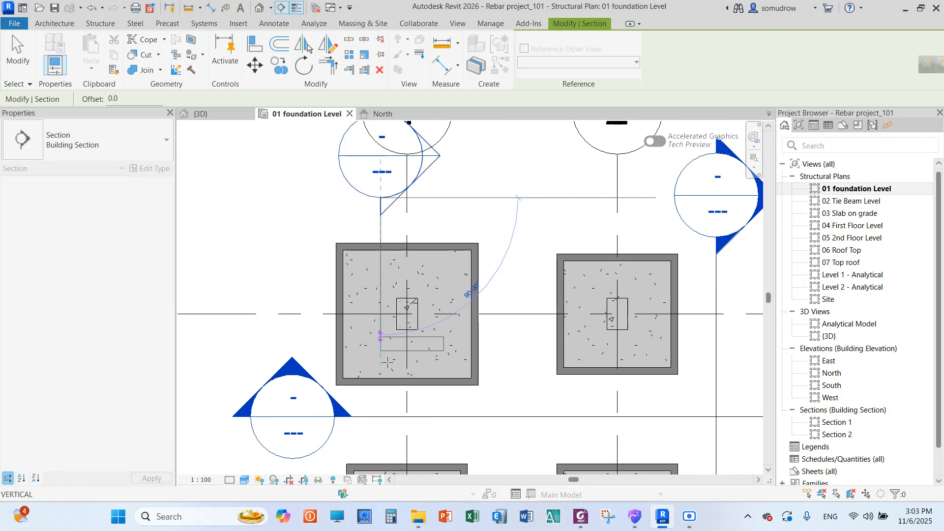
{"action": "left_click", "coordinate": [380, 399]}
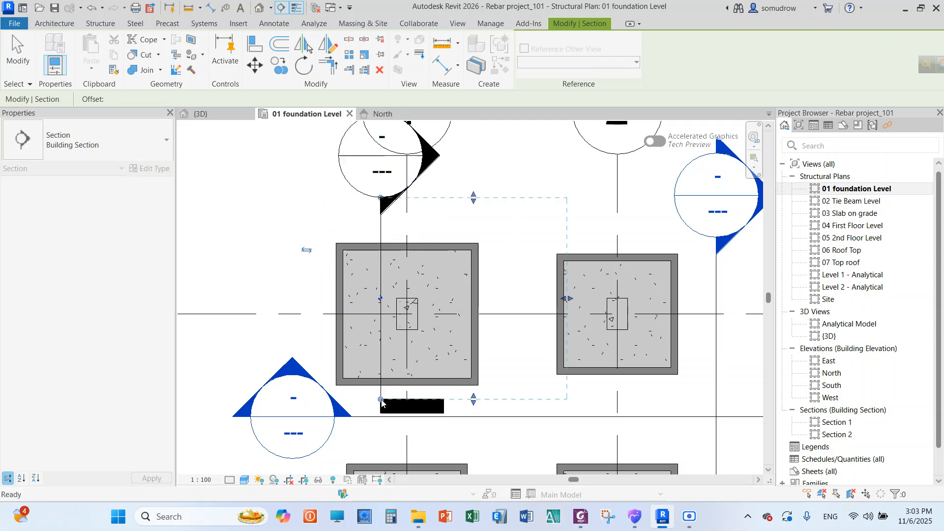
{"action": "key", "text": "Escape"}
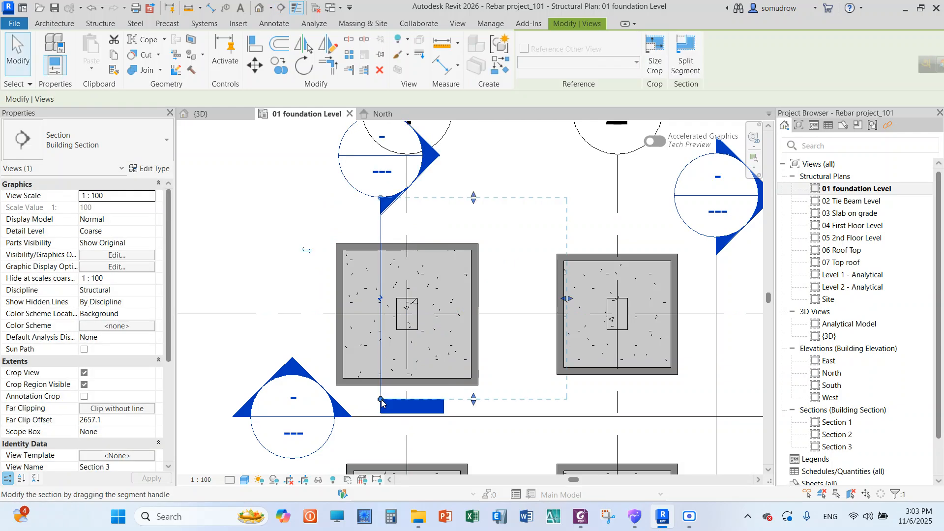
Open the view of the new section through the A-1 footing
{"action": "right_click", "coordinate": [451, 164]}
{"action": "left_click", "coordinate": [492, 139]}
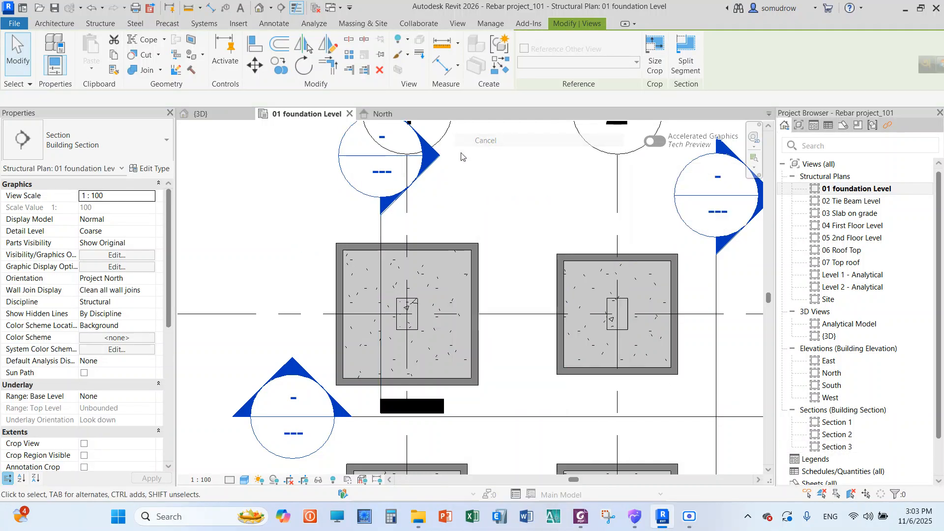
{"action": "double_click", "coordinate": [429, 159]}
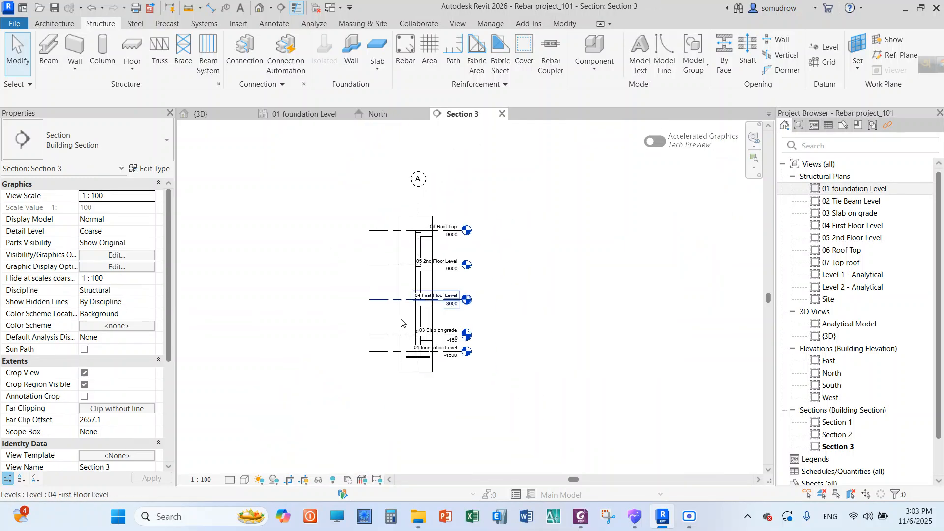
{"action": "scroll", "coordinate": [467, 403], "scroll_direction": "up", "scroll_amount": 6}
{"action": "scroll", "coordinate": [380, 317], "scroll_direction": "down", "scroll_amount": 7}
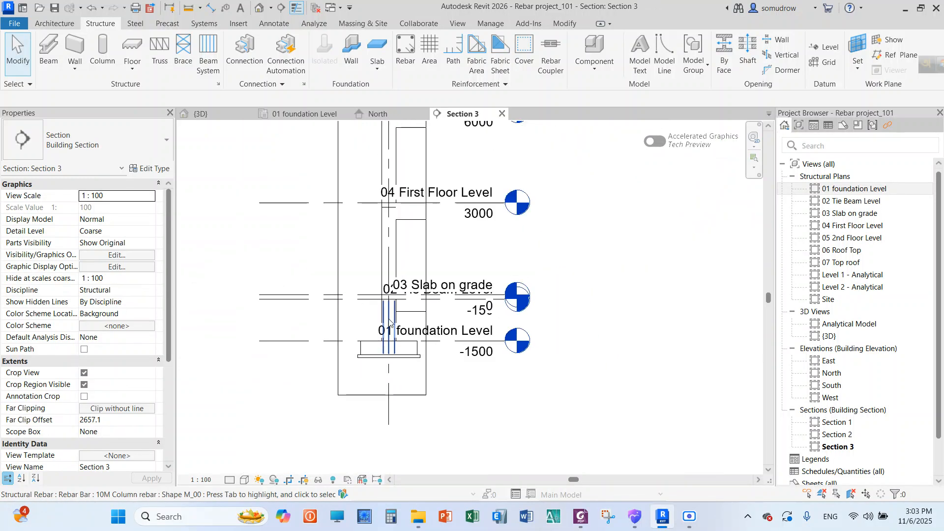
Extend the right ends of the aligned level lines in the section, moving the level heads farther from the crop region
{"action": "left_click_drag", "start_coordinate": [486, 155], "coordinate": [438, 354]}
{"action": "scroll", "coordinate": [456, 177], "scroll_direction": "up", "scroll_amount": 3}
{"action": "scroll", "coordinate": [456, 181], "scroll_direction": "up", "scroll_amount": 4}
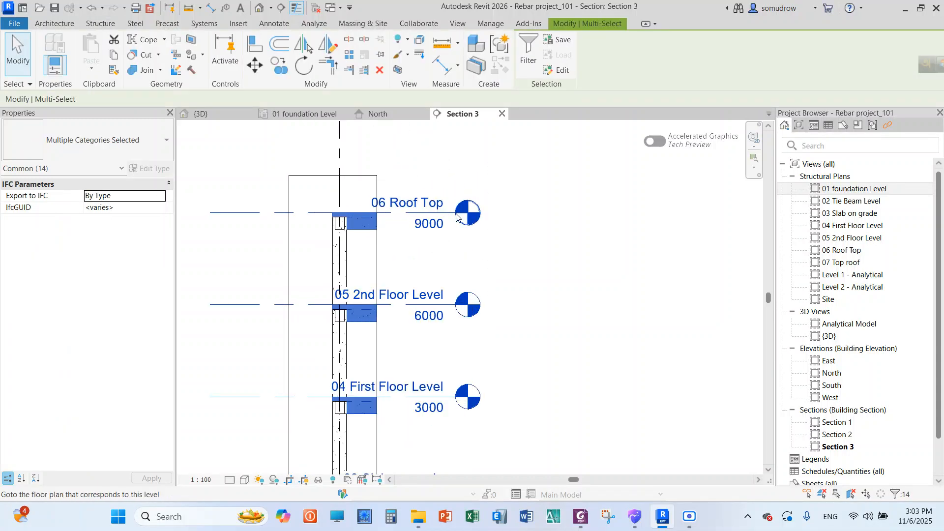
{"action": "left_click", "coordinate": [577, 177]}
{"action": "left_click", "coordinate": [444, 214]}
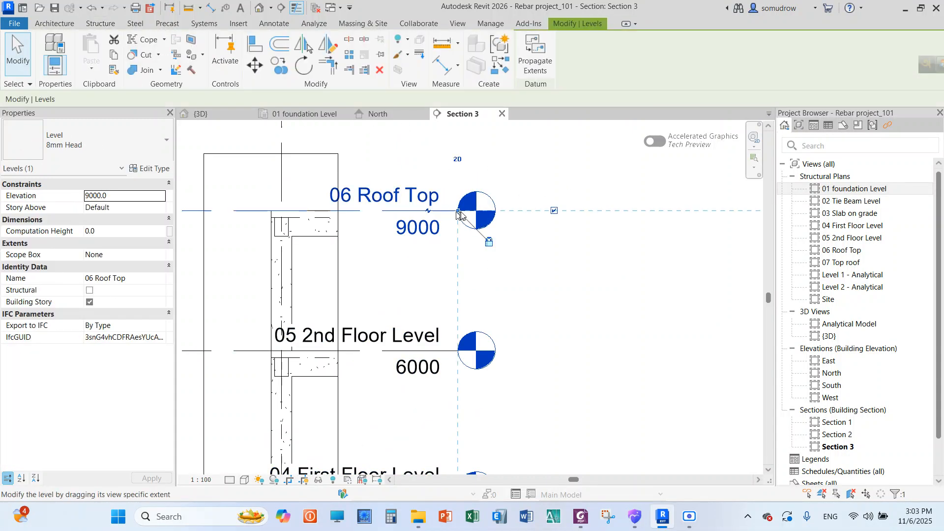
{"action": "left_click_drag", "start_coordinate": [458, 212], "coordinate": [664, 215]}
{"action": "scroll", "coordinate": [538, 251], "scroll_direction": "down", "scroll_amount": 5}
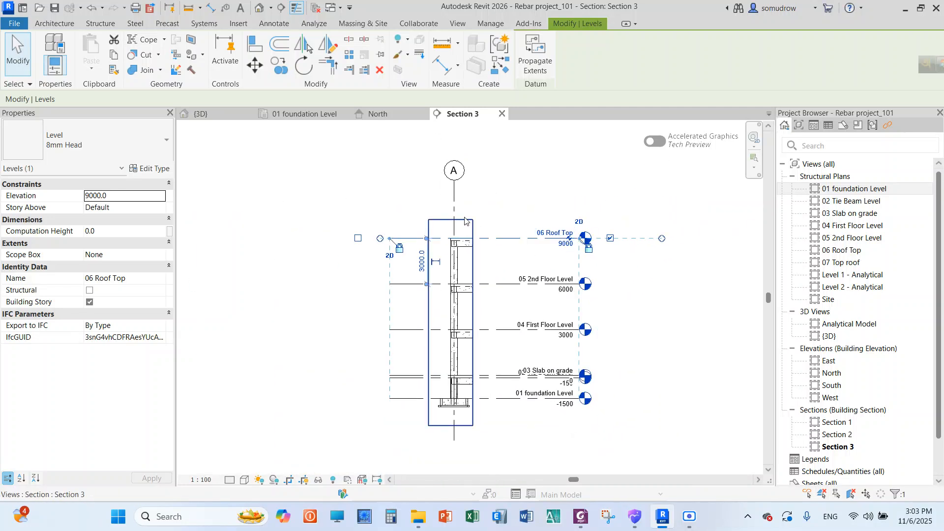
Lower the top of the section's crop region to just above the 03 Slab on grade level
{"action": "left_click", "coordinate": [460, 225]}
{"action": "left_click_drag", "start_coordinate": [452, 225], "coordinate": [453, 250]}
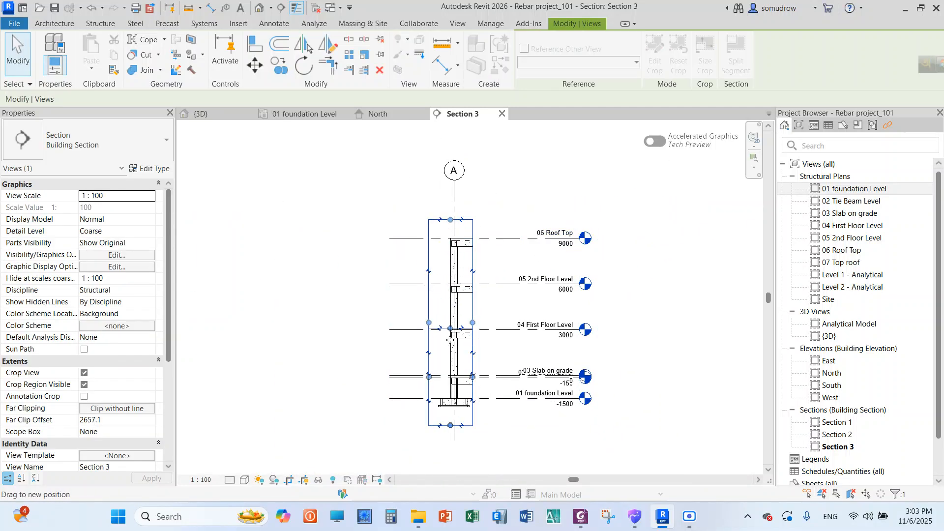
{"action": "left_click_drag", "start_coordinate": [450, 339], "coordinate": [452, 366]}
{"action": "scroll", "coordinate": [461, 395], "scroll_direction": "up", "scroll_amount": 5}
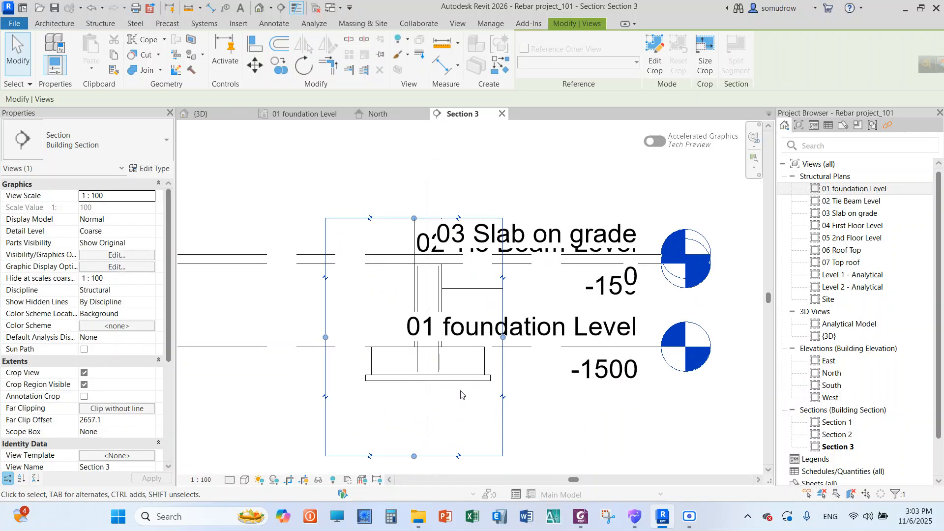
Hide the three level lines, together with the slab and tie beam caught in the selection, in the section view
{"action": "left_click_drag", "start_coordinate": [648, 193], "coordinate": [575, 382]}
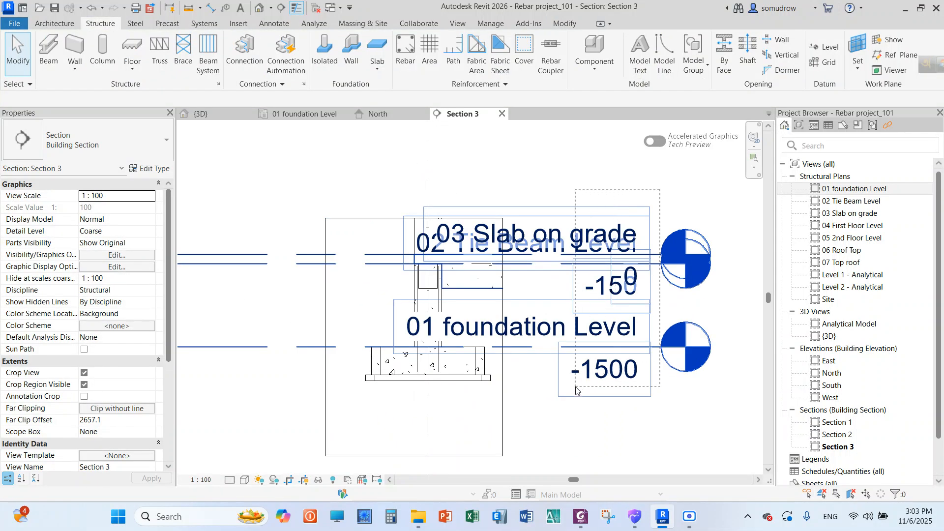
{"action": "right_click", "coordinate": [560, 242]}
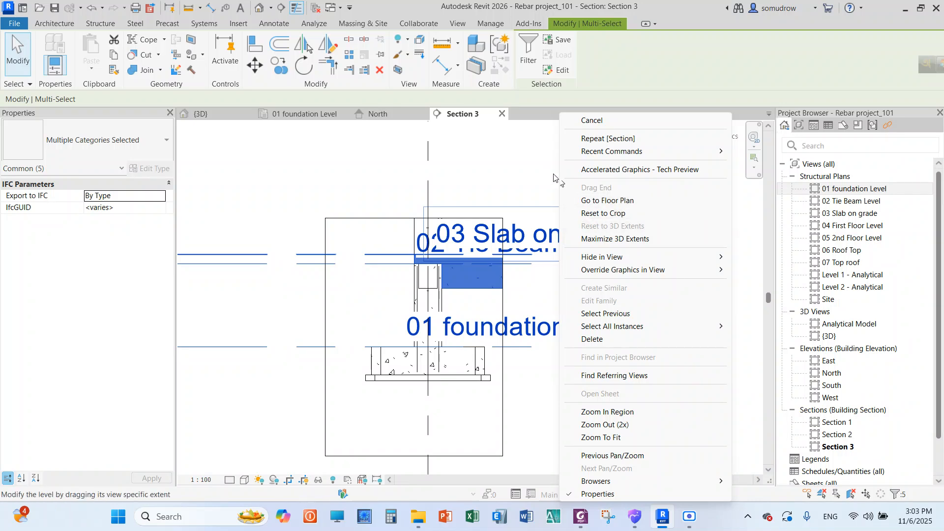
{"action": "left_click", "coordinate": [546, 160]}
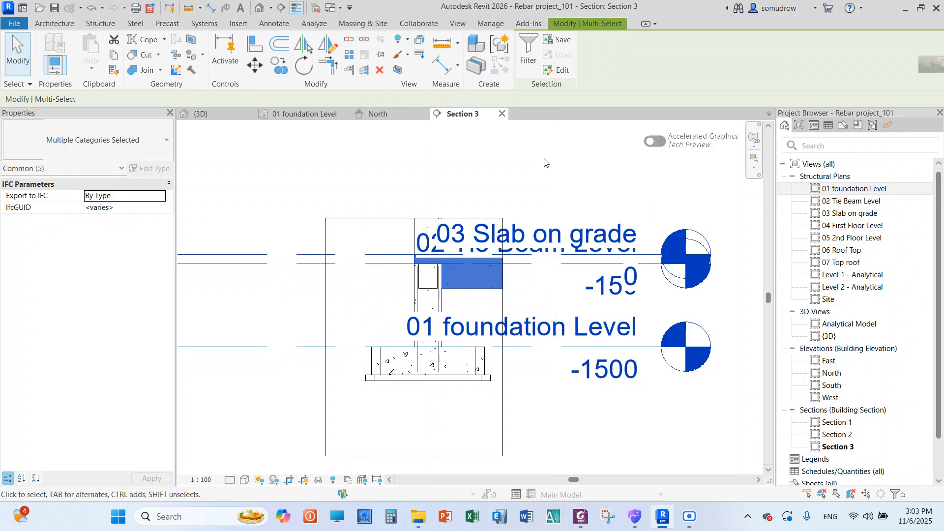
{"action": "left_click_drag", "start_coordinate": [625, 174], "coordinate": [564, 392]}
{"action": "left_click", "coordinate": [399, 41]}
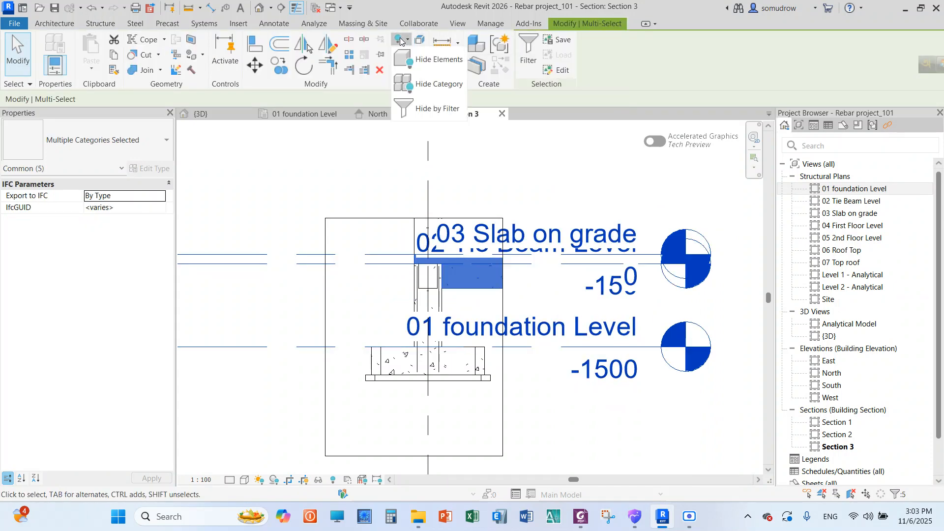
{"action": "left_click", "coordinate": [422, 63]}
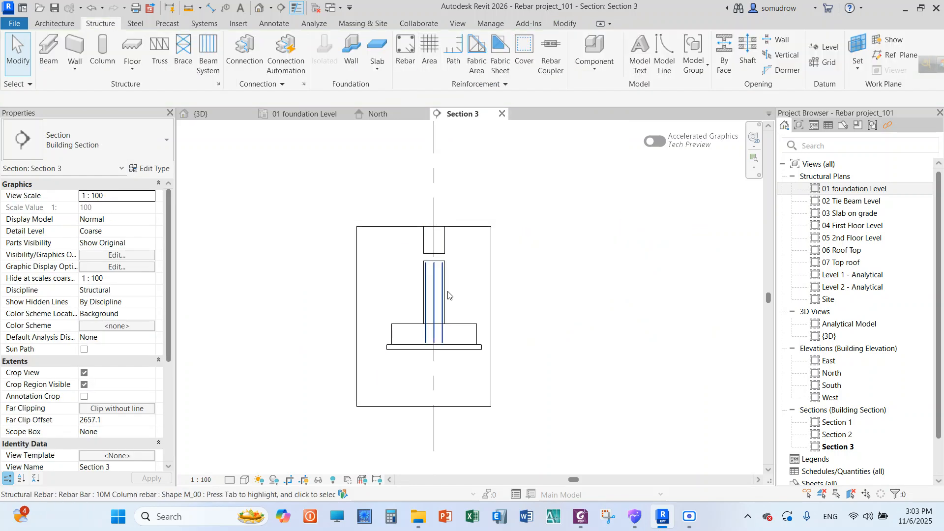
{"action": "scroll", "coordinate": [435, 305], "scroll_direction": "up", "scroll_amount": 4}
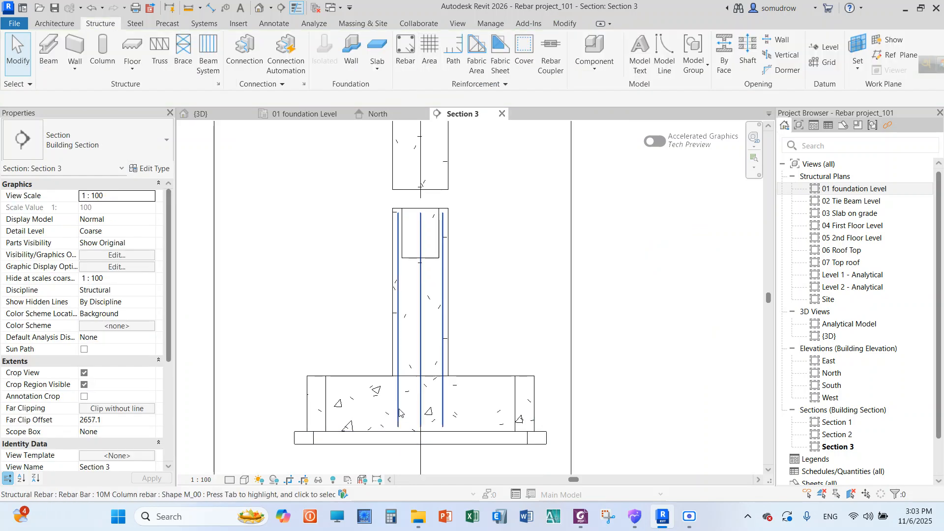
{"action": "left_click", "coordinate": [399, 409]}
{"action": "left_click", "coordinate": [509, 299]}
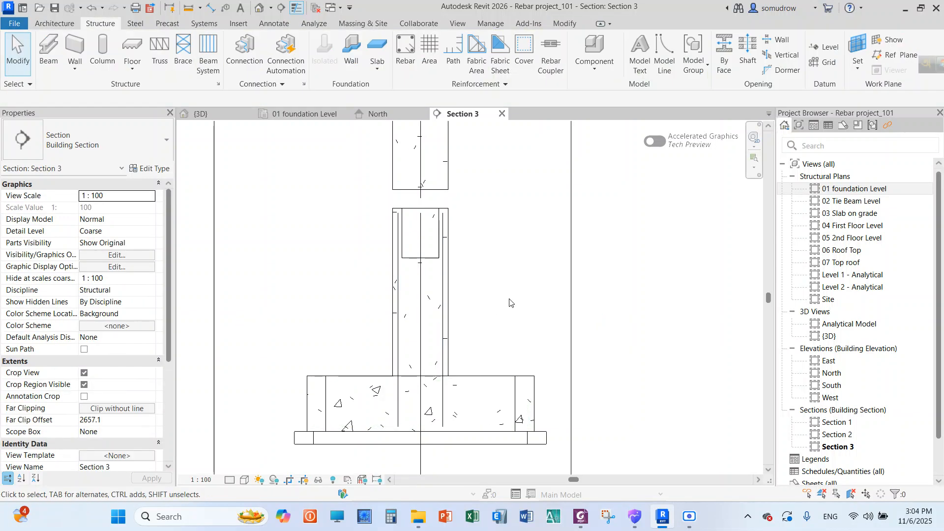
{"action": "right_click", "coordinate": [507, 263]}
{"action": "scroll", "coordinate": [487, 216], "scroll_direction": "down", "scroll_amount": 2}
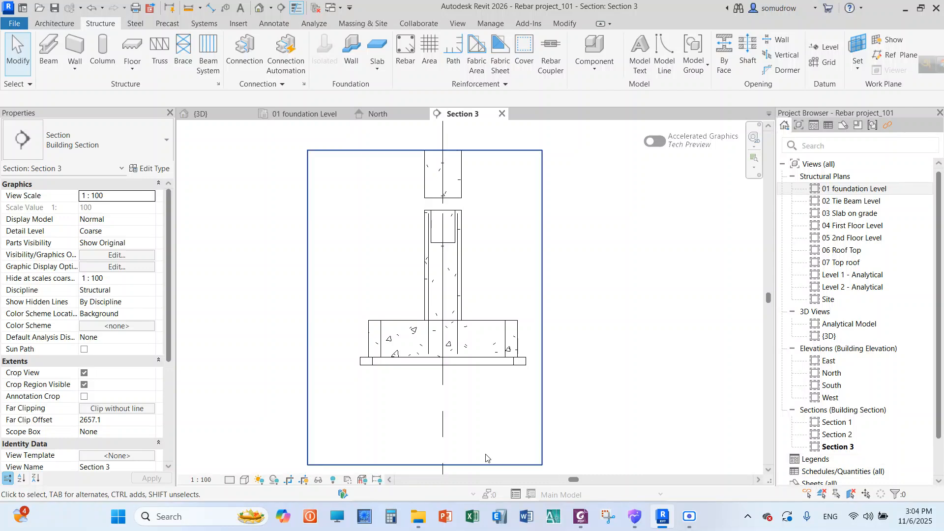
{"action": "scroll", "coordinate": [490, 292], "scroll_direction": "up", "scroll_amount": 2}
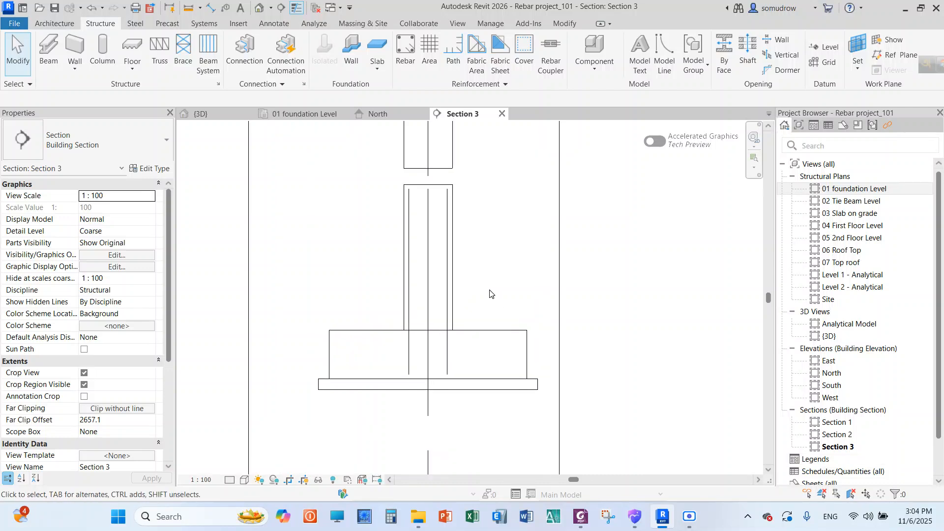
Rename the Section 3 view as Column Section A-A
{"action": "right_click", "coordinate": [835, 446]}
{"action": "left_click", "coordinate": [784, 340]}
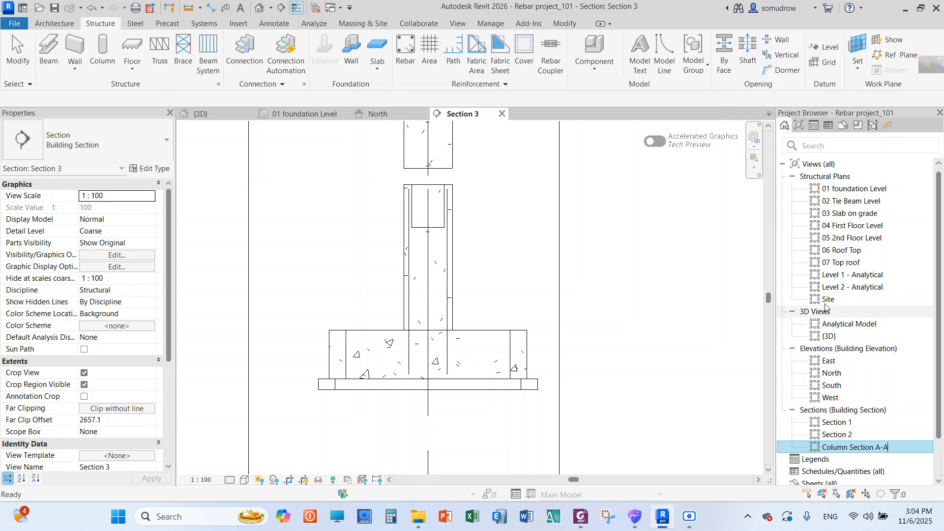
{"action": "left_click", "coordinate": [682, 267]}
{"action": "scroll", "coordinate": [443, 319], "scroll_direction": "down", "scroll_amount": 2}
{"action": "scroll", "coordinate": [462, 313], "scroll_direction": "up", "scroll_amount": 2}
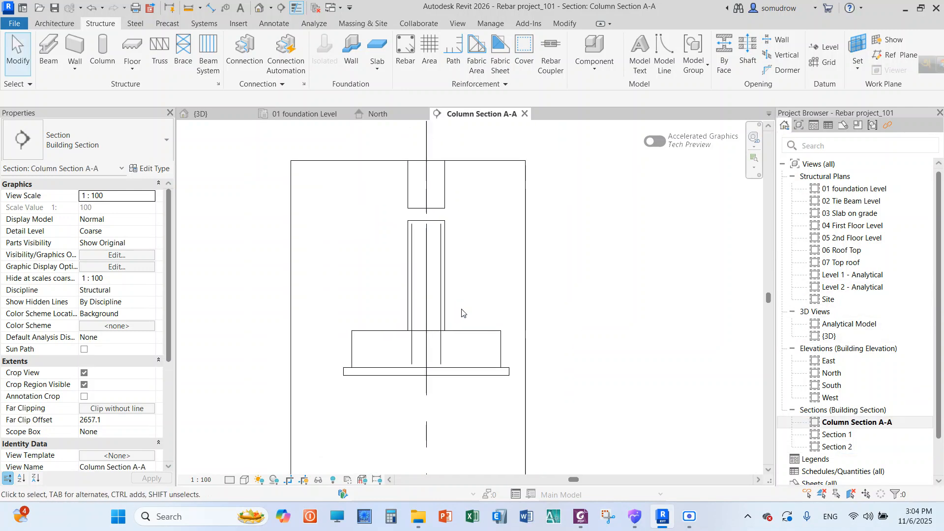
Display the column section with the Consistent Colors visual style and the Fine detail level
{"action": "left_click", "coordinate": [246, 481]}
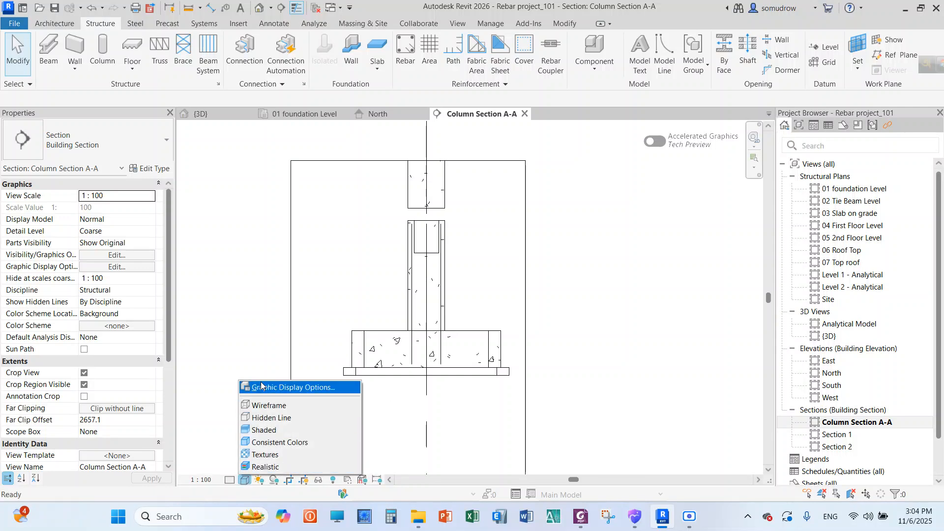
{"action": "left_click", "coordinate": [273, 442]}
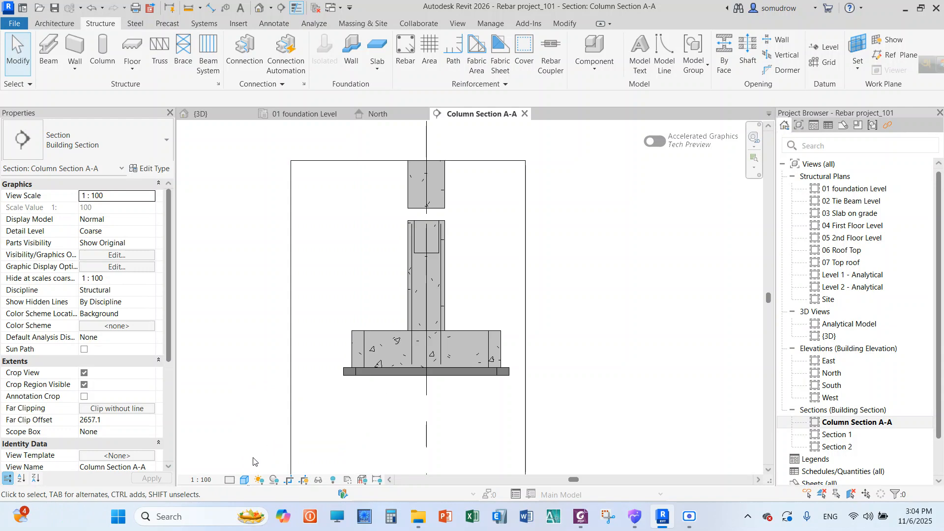
{"action": "left_click", "coordinate": [231, 482]}
{"action": "left_click", "coordinate": [245, 468]}
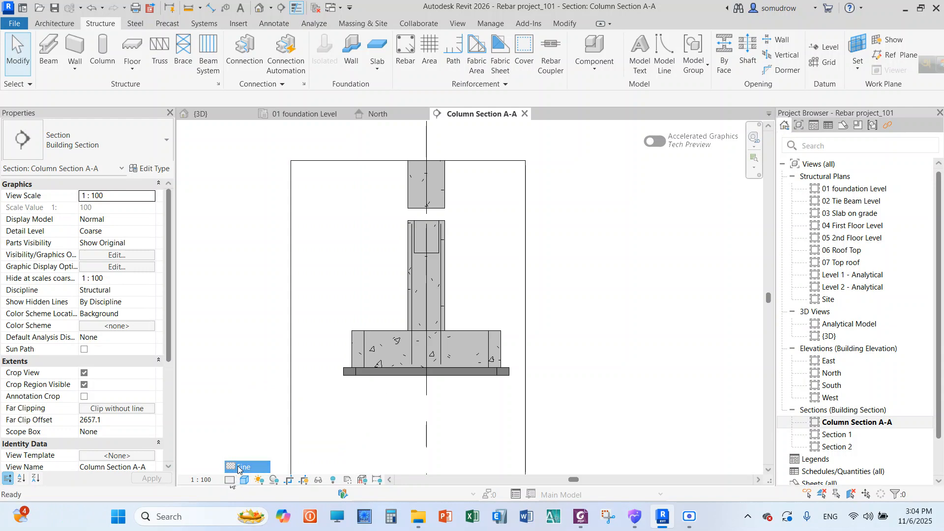
{"action": "scroll", "coordinate": [409, 261], "scroll_direction": "up", "scroll_amount": 4}
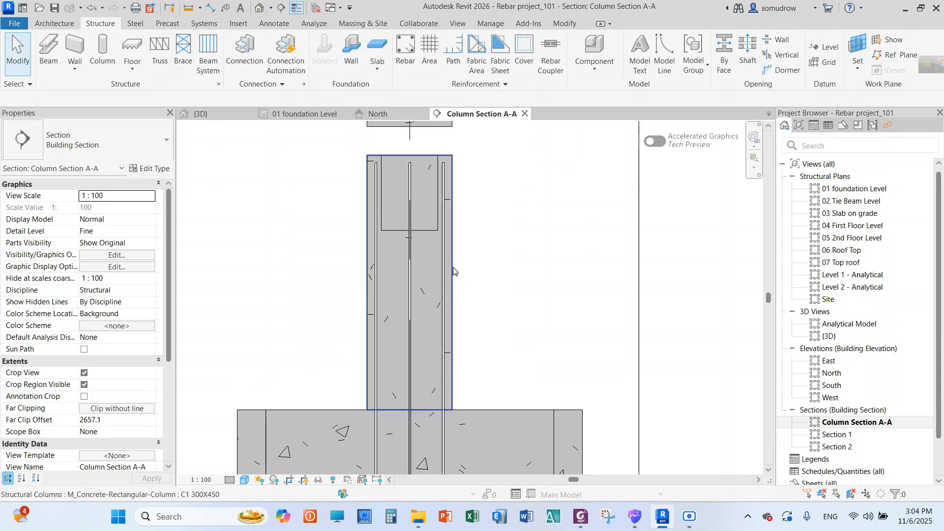
{"action": "scroll", "coordinate": [468, 297], "scroll_direction": "down", "scroll_amount": 2}
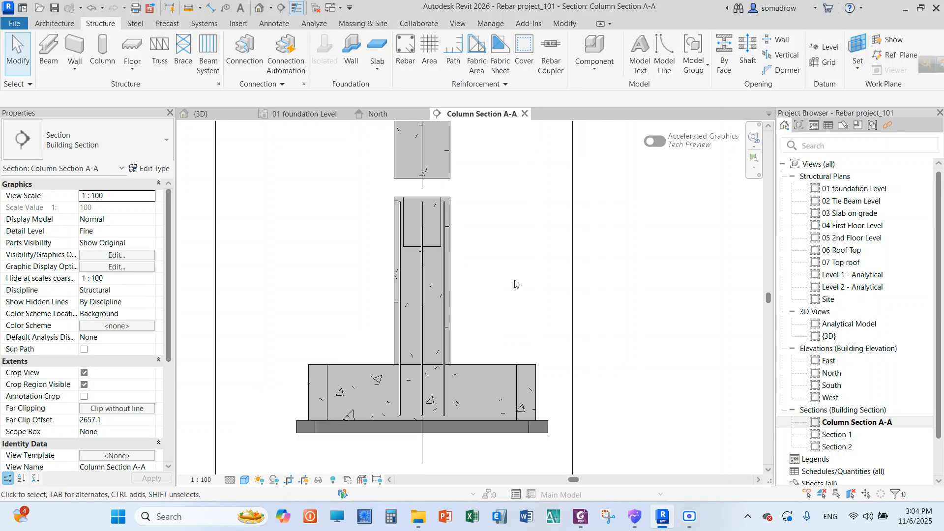
Open the 01 foundation Level plan at the column on the A-1 footing
{"action": "double_click", "coordinate": [854, 189]}
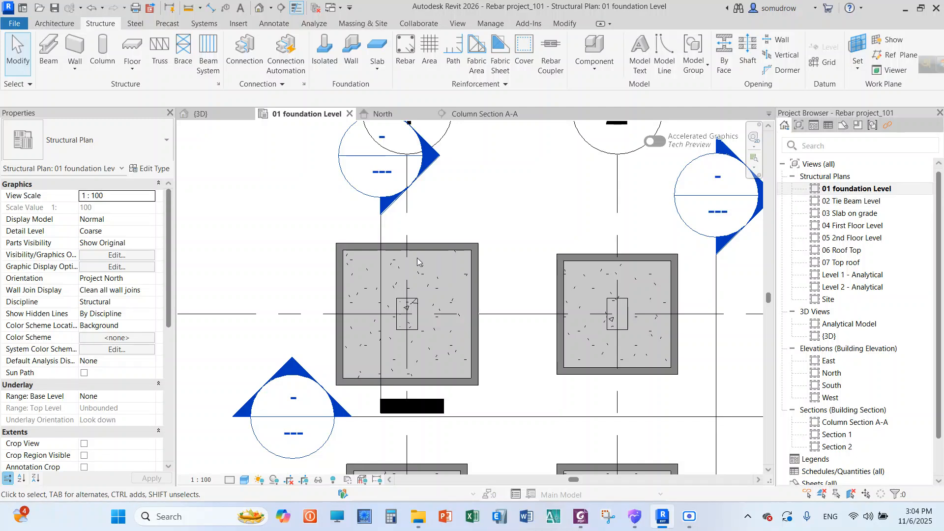
{"action": "scroll", "coordinate": [410, 325], "scroll_direction": "up", "scroll_amount": 6}
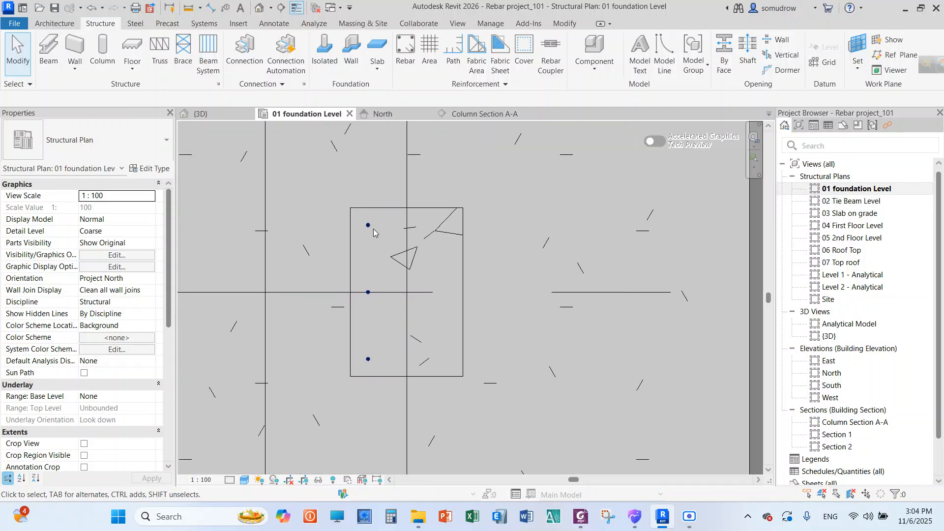
{"action": "scroll", "coordinate": [373, 332], "scroll_direction": "up", "scroll_amount": 2}
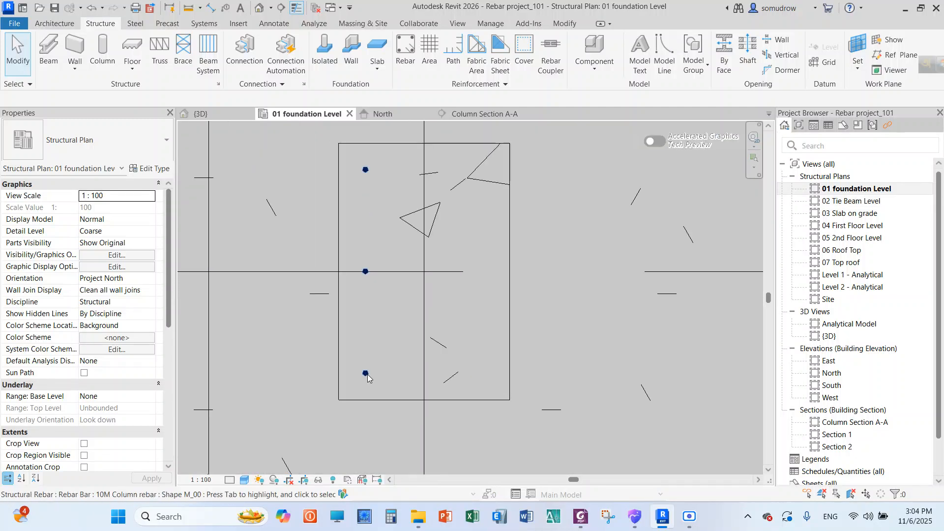
Copy the column's three-bar set horizontally from its left face to just inside its right face, using the middle bar as base point
{"action": "left_click", "coordinate": [365, 375]}
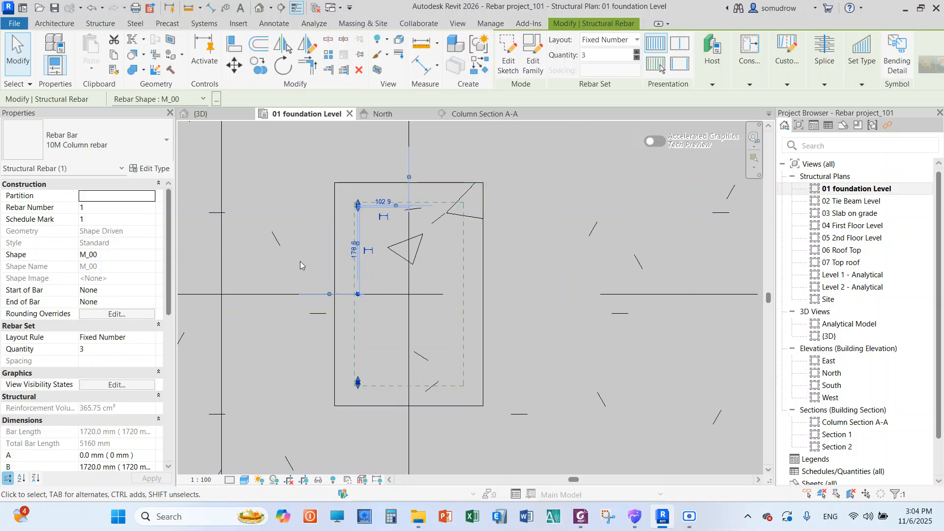
{"action": "scroll", "coordinate": [300, 265], "scroll_direction": "up", "scroll_amount": 1}
{"action": "key", "text": "c"}
{"action": "key", "text": "c"}
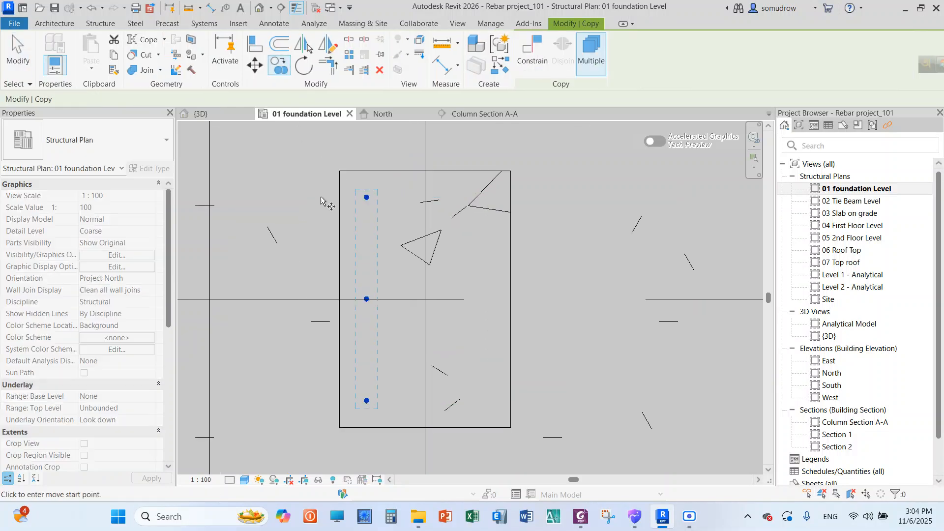
{"action": "scroll", "coordinate": [367, 300], "scroll_direction": "up", "scroll_amount": 5}
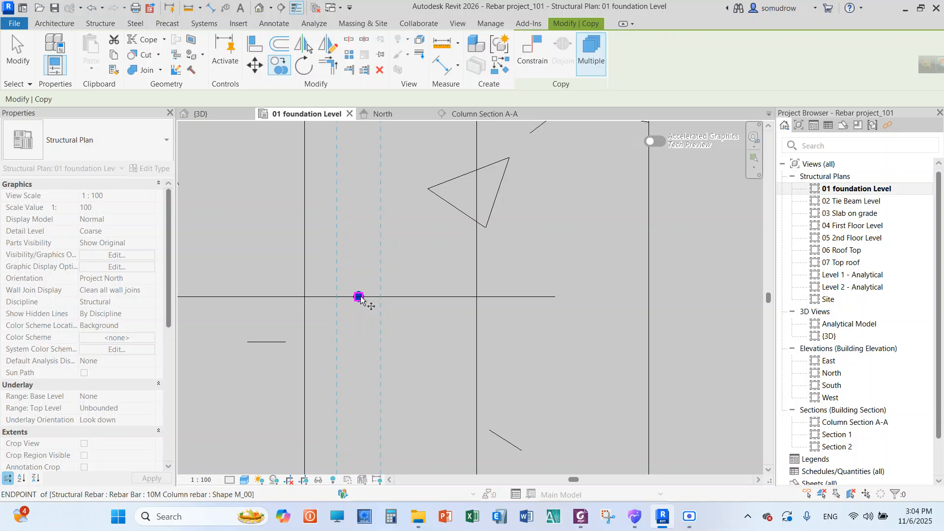
{"action": "left_click", "coordinate": [359, 297]}
{"action": "scroll", "coordinate": [359, 297], "scroll_direction": "down", "scroll_amount": 2}
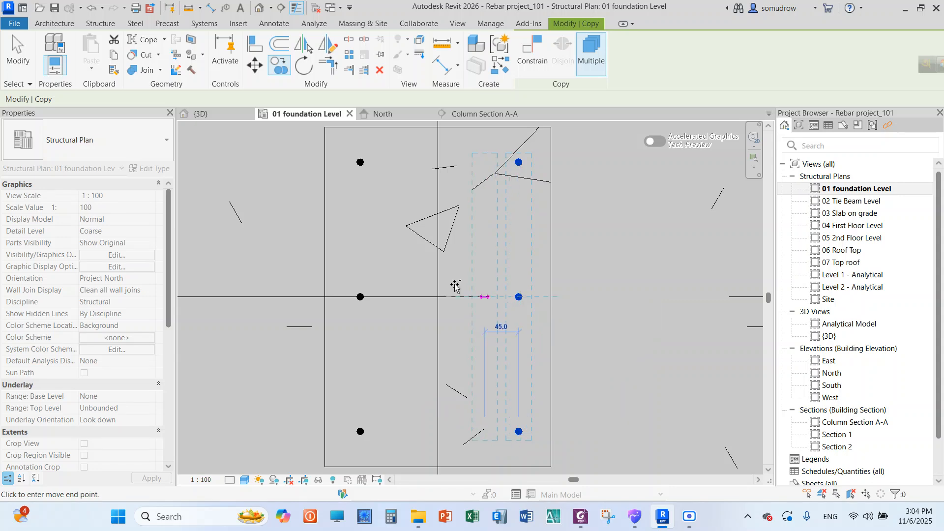
{"action": "scroll", "coordinate": [452, 268], "scroll_direction": "up", "scroll_amount": 2}
{"action": "scroll", "coordinate": [451, 268], "scroll_direction": "down", "scroll_amount": 4}
{"action": "right_click", "coordinate": [546, 216]}
{"action": "left_click", "coordinate": [561, 222]}
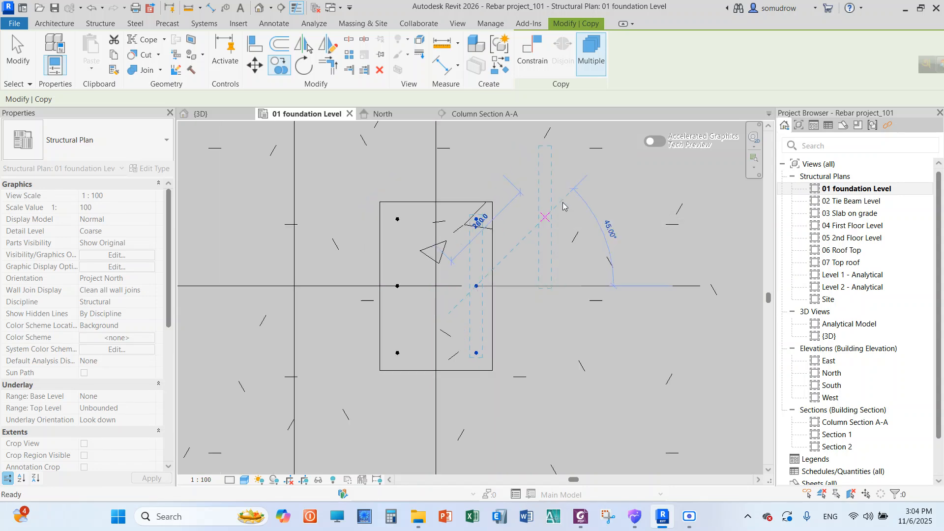
{"action": "right_click", "coordinate": [575, 209]}
{"action": "left_click", "coordinate": [587, 75]}
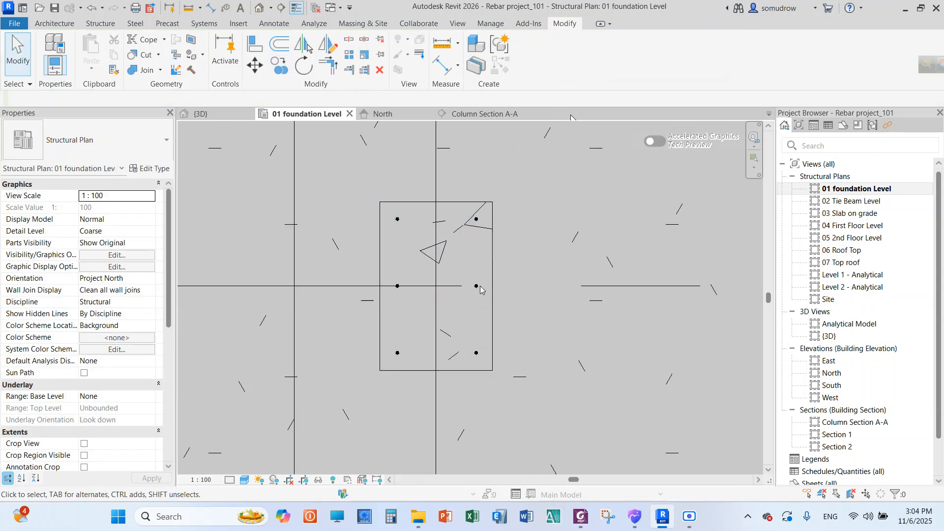
Nudge the copied bar set slightly left so its bars sit clear inside the column's right-hand cover line
{"action": "scroll", "coordinate": [461, 295], "scroll_direction": "up", "scroll_amount": 1}
{"action": "left_click", "coordinate": [481, 285]}
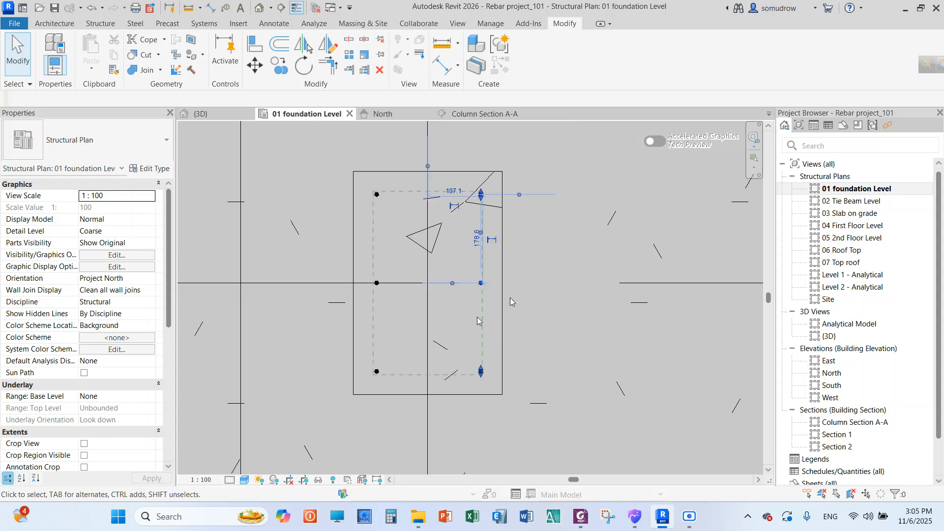
{"action": "scroll", "coordinate": [513, 271], "scroll_direction": "up", "scroll_amount": 4}
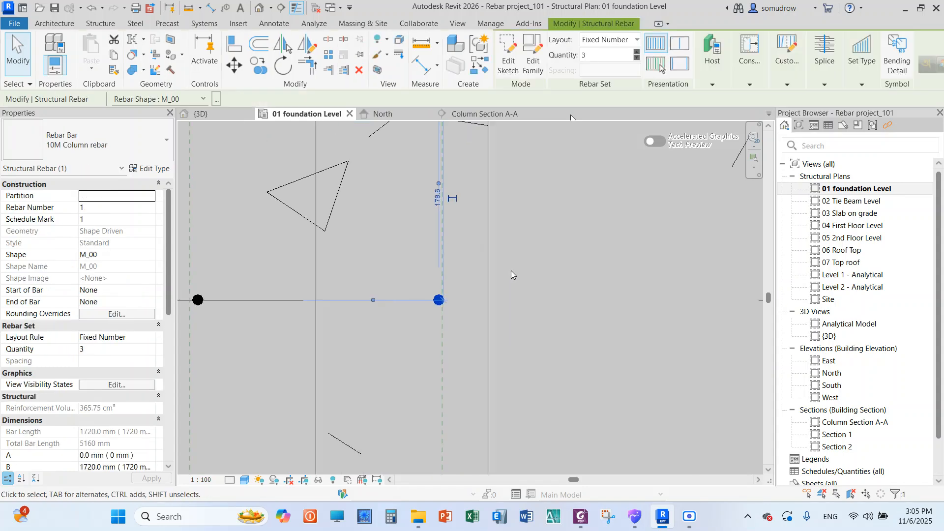
{"action": "scroll", "coordinate": [431, 276], "scroll_direction": "up", "scroll_amount": 4}
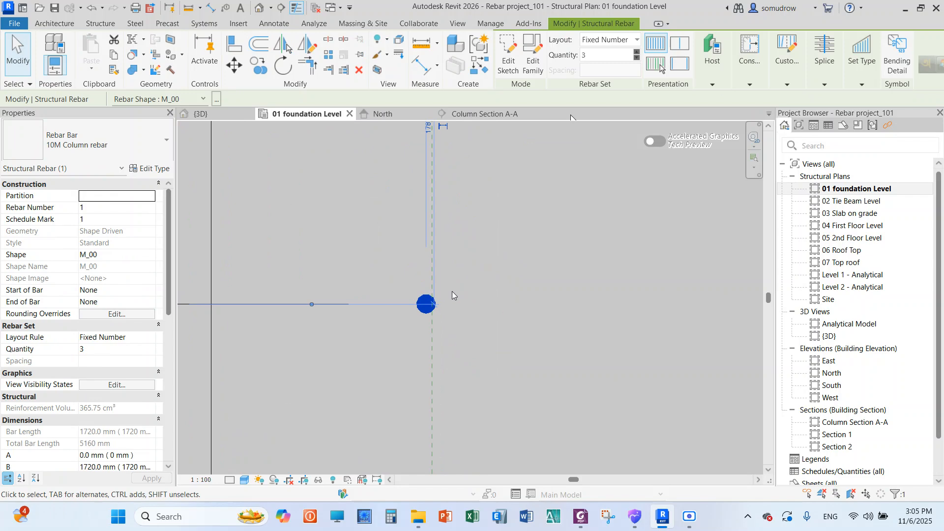
{"action": "key", "text": "Left"}
{"action": "key", "text": "Left"}
{"action": "key", "text": "Left"}
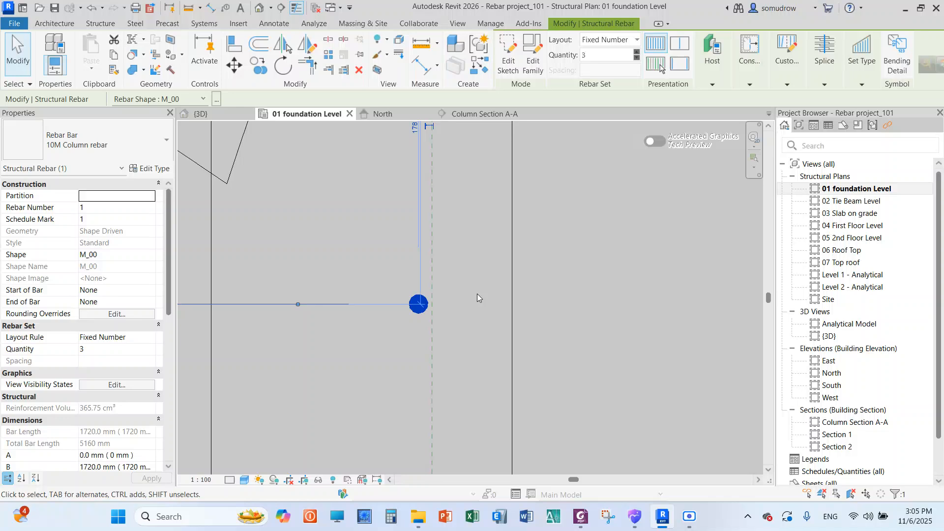
{"action": "scroll", "coordinate": [474, 295], "scroll_direction": "down", "scroll_amount": 3}
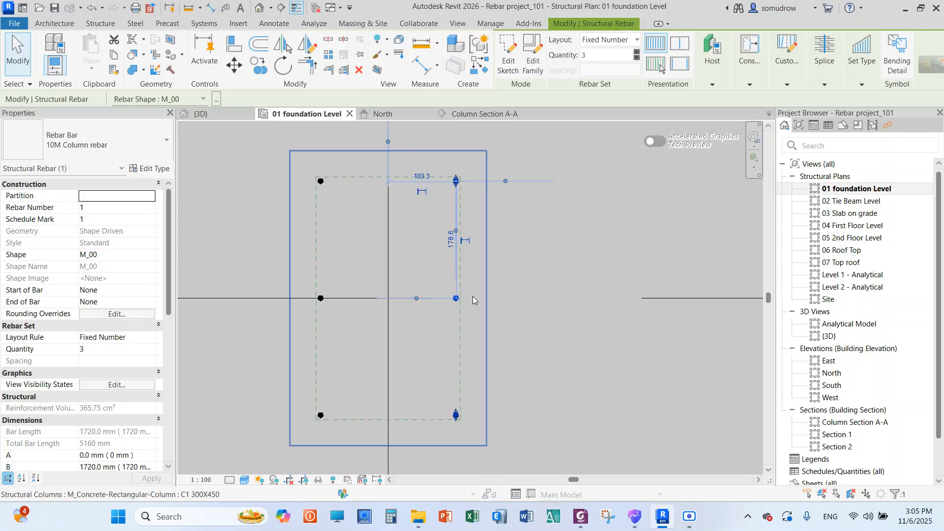
{"action": "left_click", "coordinate": [194, 175]}
{"action": "scroll", "coordinate": [425, 295], "scroll_direction": "down", "scroll_amount": 2}
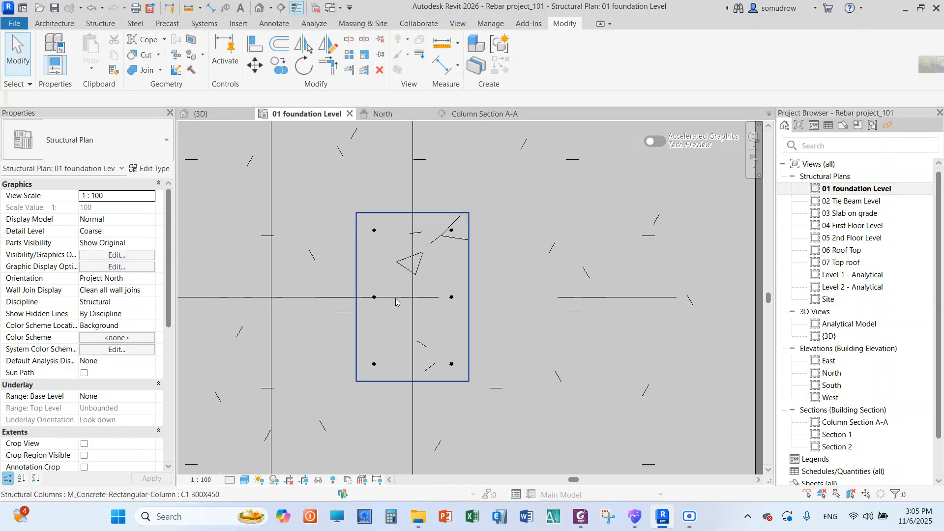
{"action": "scroll", "coordinate": [395, 329], "scroll_direction": "up", "scroll_amount": 2}
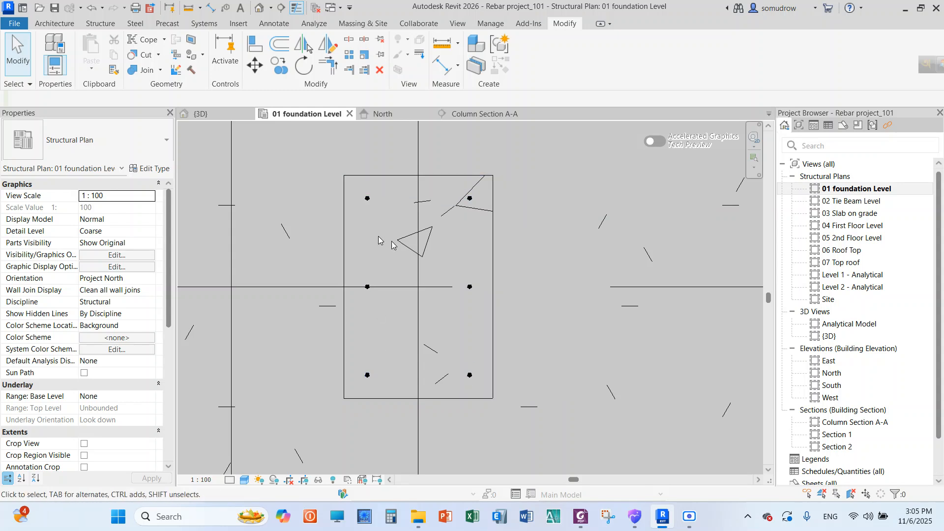
{"action": "scroll", "coordinate": [378, 240], "scroll_direction": "down", "scroll_amount": 2}
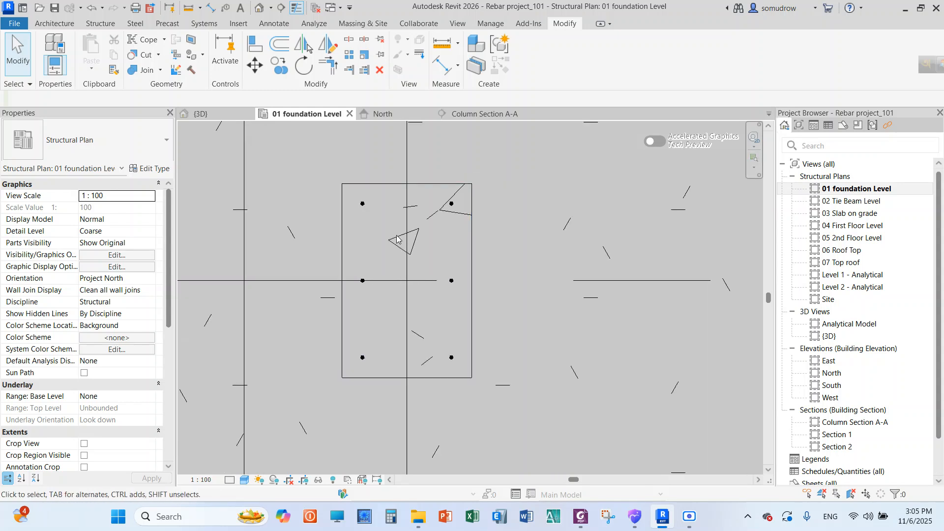
{"action": "scroll", "coordinate": [536, 273], "scroll_direction": "down", "scroll_amount": 2}
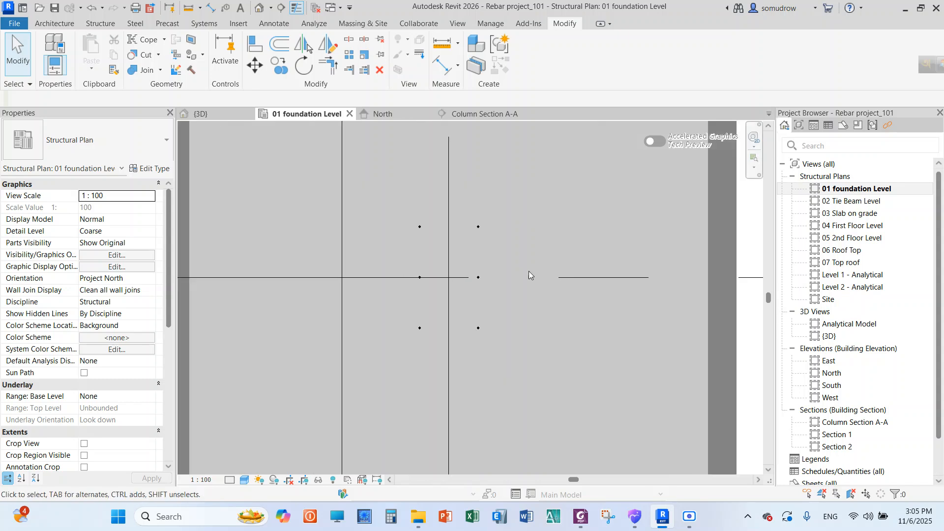
Inspect the column's vertical bars in Column Section A-A and in the 01 foundation Level plan
{"action": "double_click", "coordinate": [854, 422]}
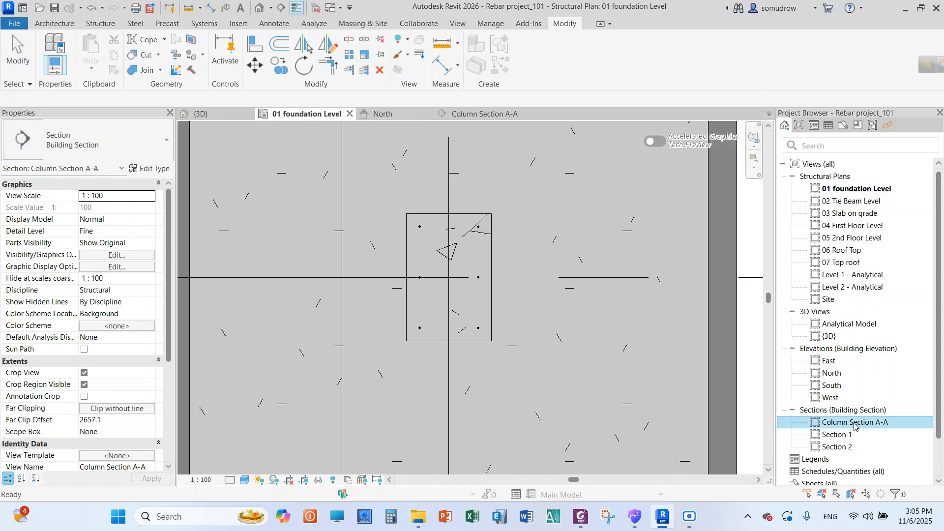
{"action": "scroll", "coordinate": [430, 287], "scroll_direction": "up", "scroll_amount": 2}
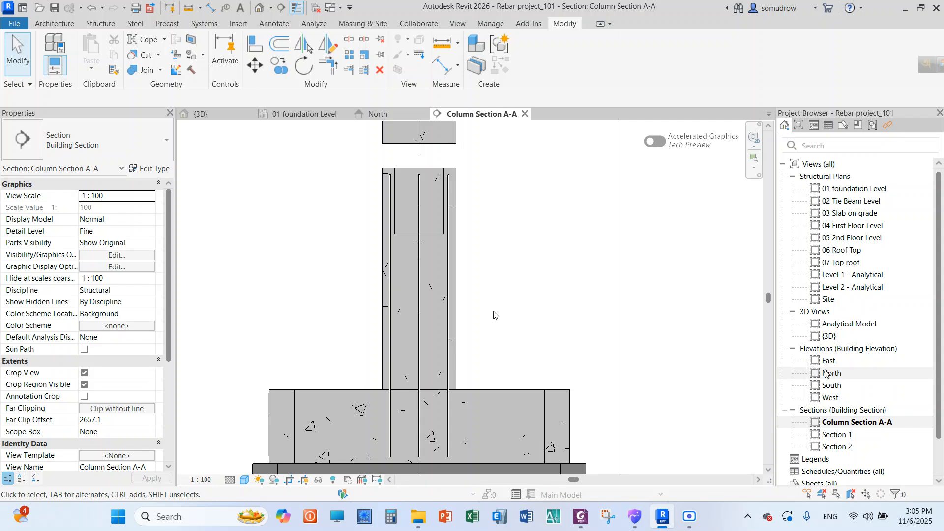
{"action": "double_click", "coordinate": [855, 189]}
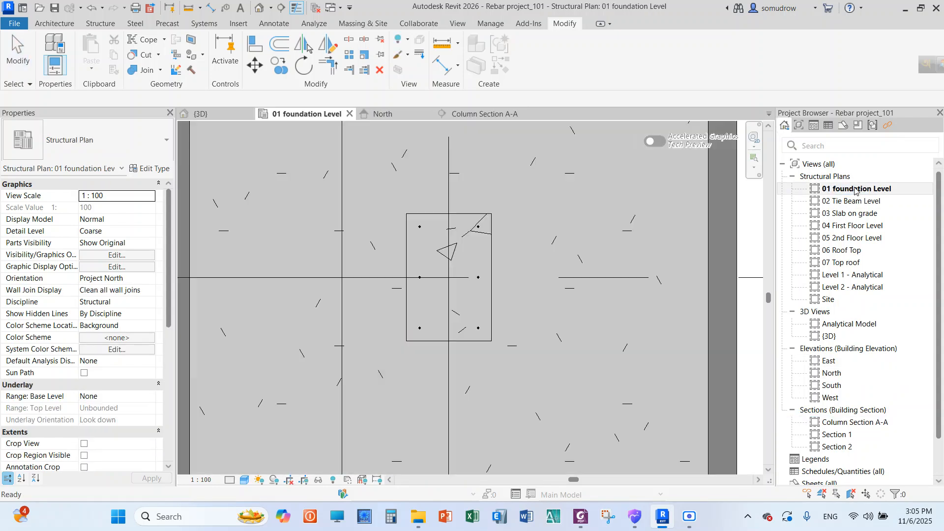
{"action": "scroll", "coordinate": [456, 236], "scroll_direction": "up", "scroll_amount": 2}
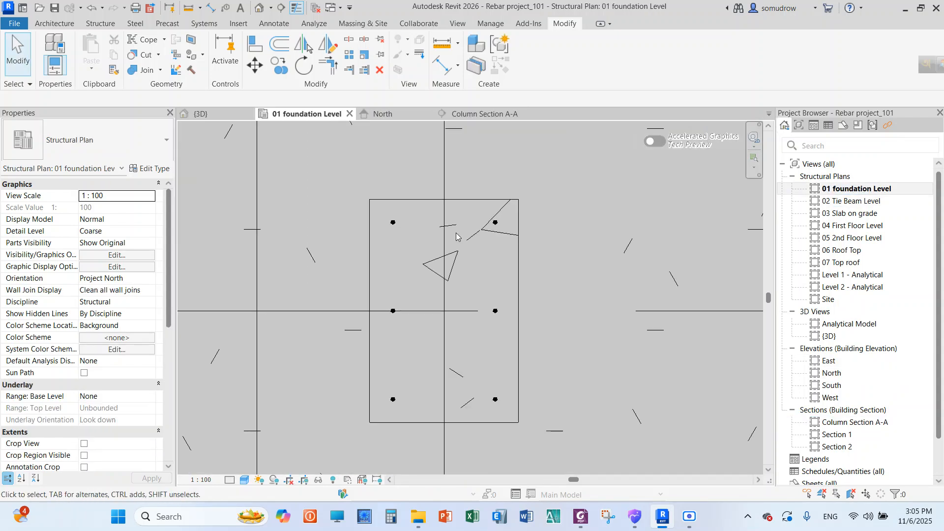
{"action": "scroll", "coordinate": [456, 232], "scroll_direction": "down", "scroll_amount": 1}
{"action": "scroll", "coordinate": [466, 237], "scroll_direction": "down", "scroll_amount": 1}
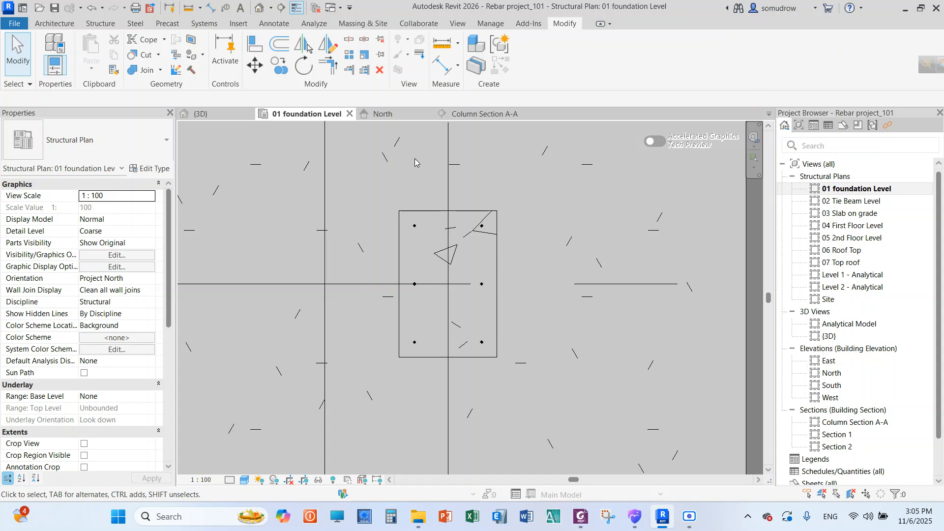
{"action": "scroll", "coordinate": [303, 215], "scroll_direction": "up", "scroll_amount": 5}
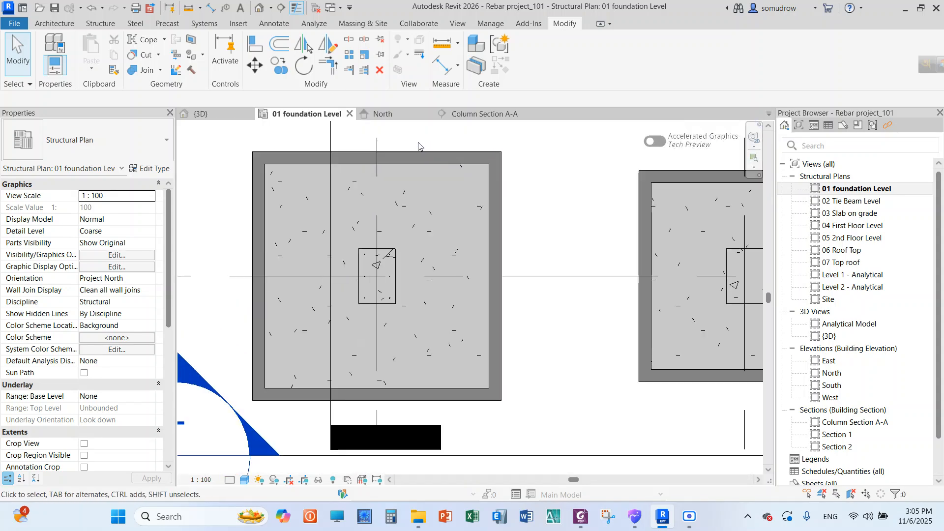
Start placing structural rebar in the 01 foundation Level plan
{"action": "left_click", "coordinate": [101, 23]}
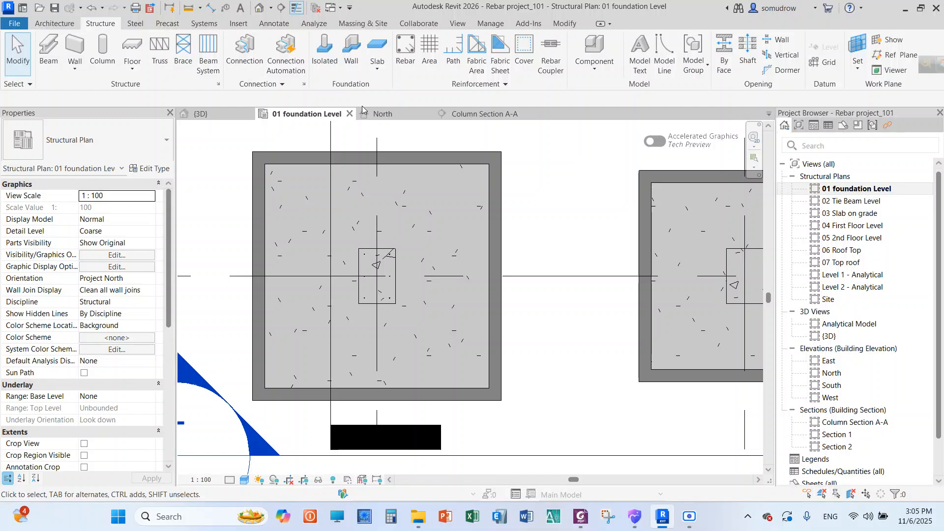
{"action": "left_click", "coordinate": [406, 67]}
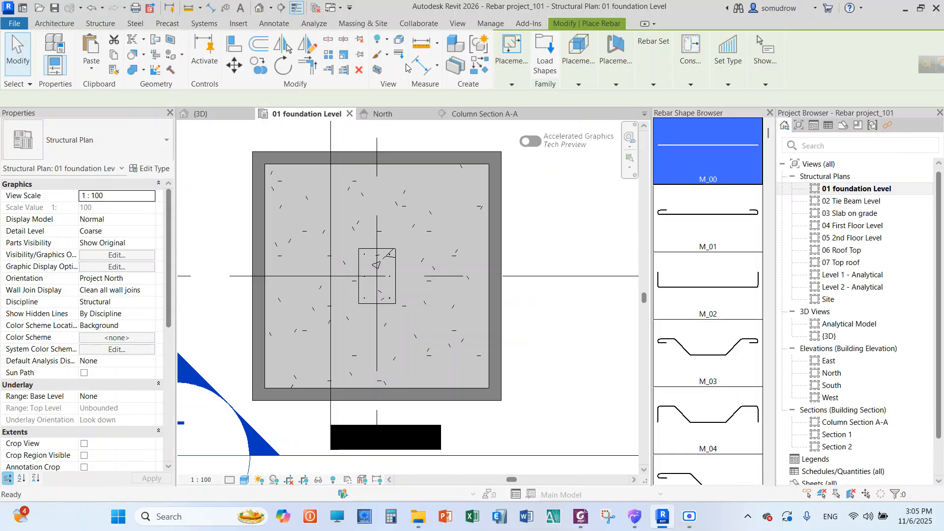
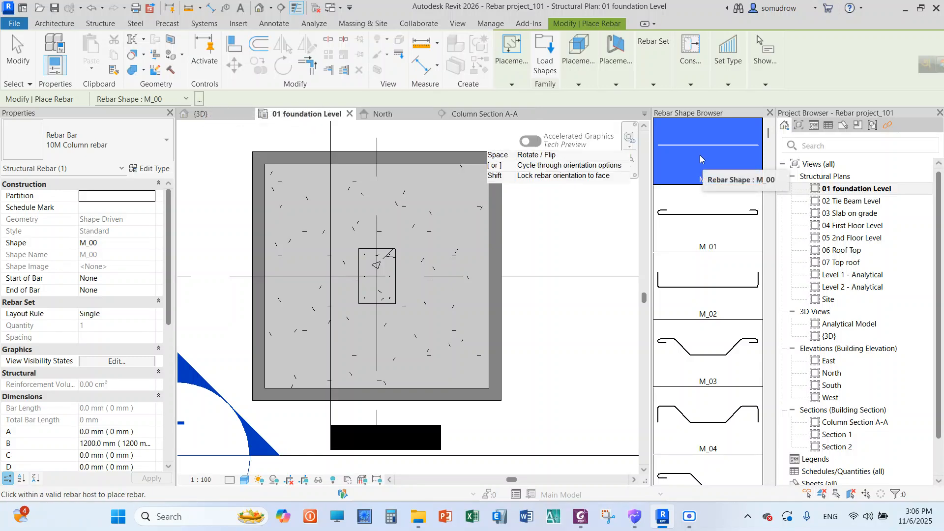
Choose the closed stirrup M_T1 as the rebar shape for the column tie
{"action": "left_click_drag", "start_coordinate": [770, 136], "coordinate": [772, 355]}
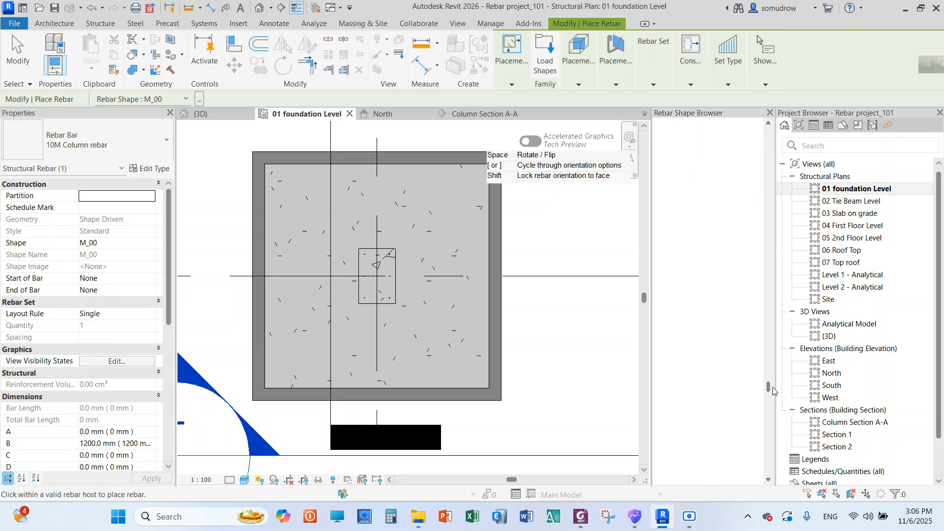
{"action": "left_click_drag", "start_coordinate": [773, 390], "coordinate": [773, 415]}
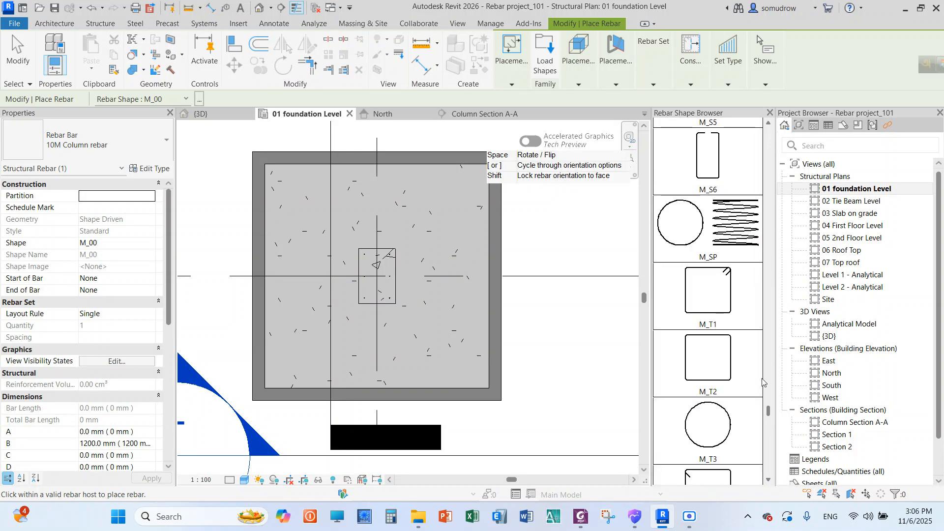
{"action": "left_click", "coordinate": [715, 309]}
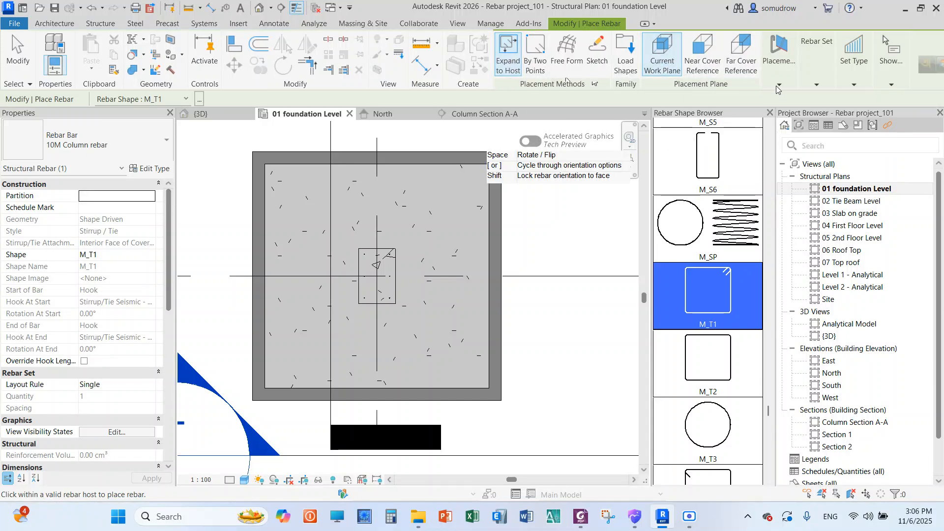
Place one tie flat in the plan around the column's six vertical bars, with its hooks at the lower-left corner
{"action": "left_click", "coordinate": [778, 86]}
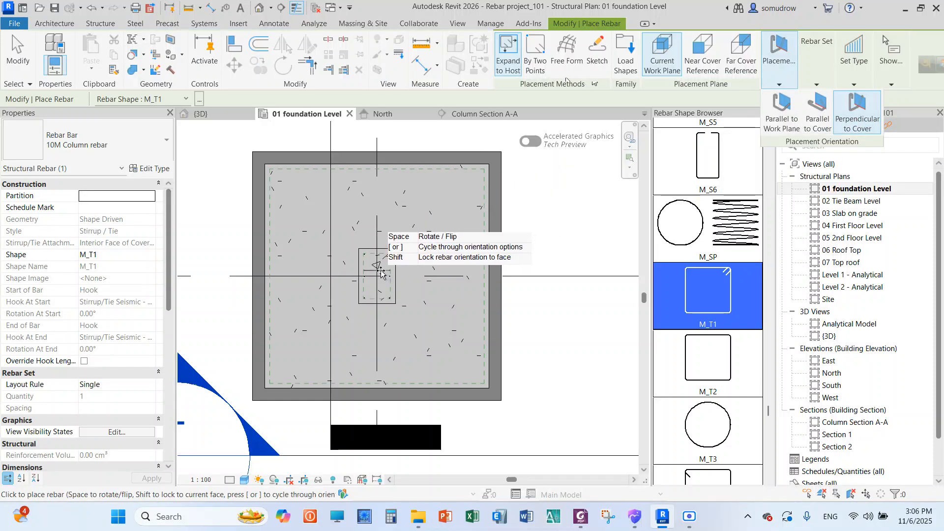
{"action": "scroll", "coordinate": [374, 241], "scroll_direction": "up", "scroll_amount": 5}
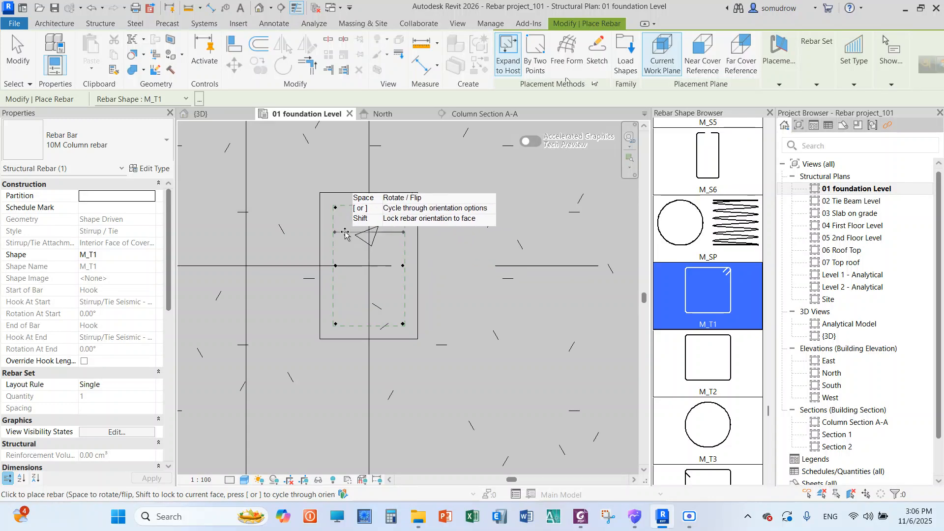
{"action": "left_click", "coordinate": [778, 84]}
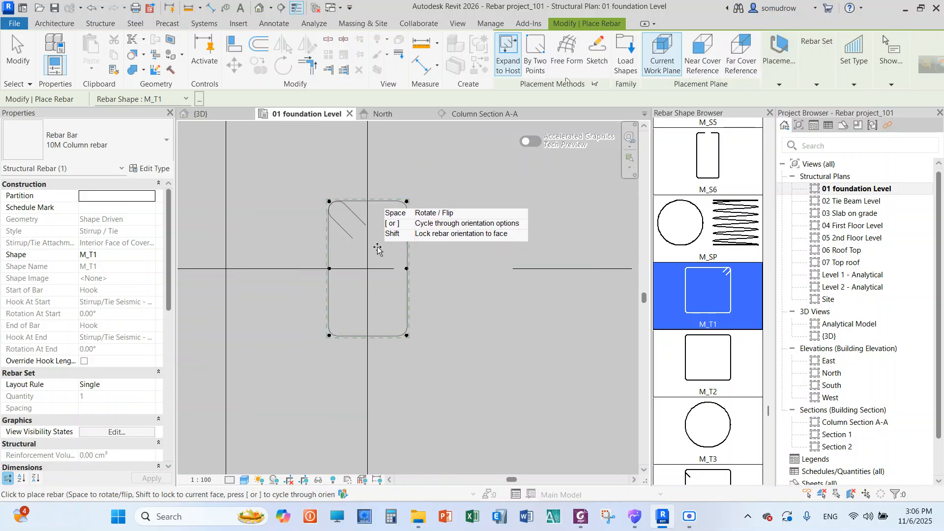
{"action": "scroll", "coordinate": [377, 249], "scroll_direction": "up", "scroll_amount": 2}
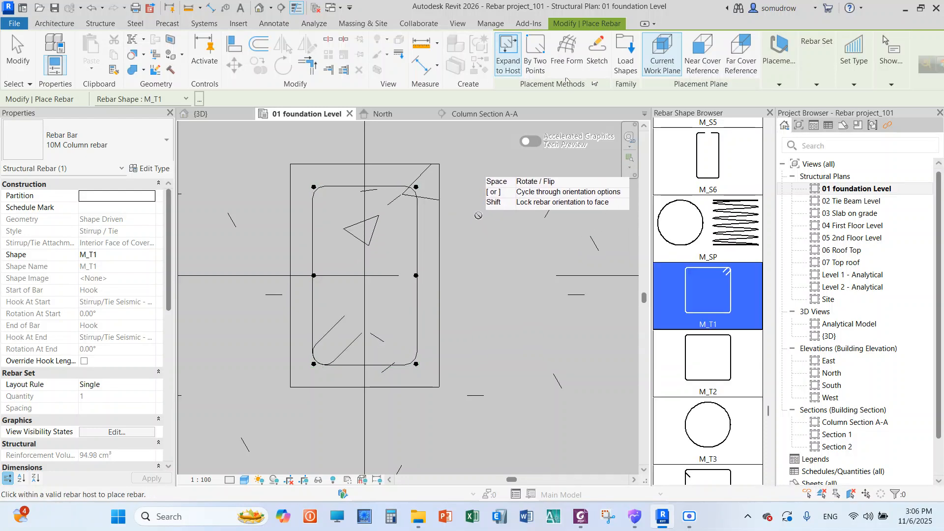
{"action": "right_click", "coordinate": [490, 224]}
{"action": "left_click", "coordinate": [490, 224]}
{"action": "right_click", "coordinate": [491, 208]}
{"action": "left_click", "coordinate": [495, 215]}
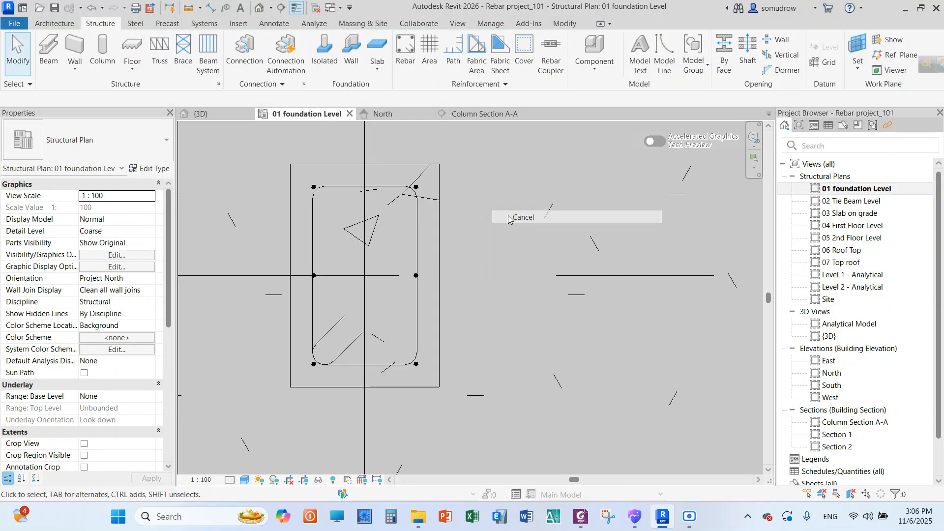
Set the 01 foundation Level plan's detail level to Fine
{"action": "scroll", "coordinate": [347, 189], "scroll_direction": "down", "scroll_amount": 3}
{"action": "scroll", "coordinate": [347, 180], "scroll_direction": "up", "scroll_amount": 2}
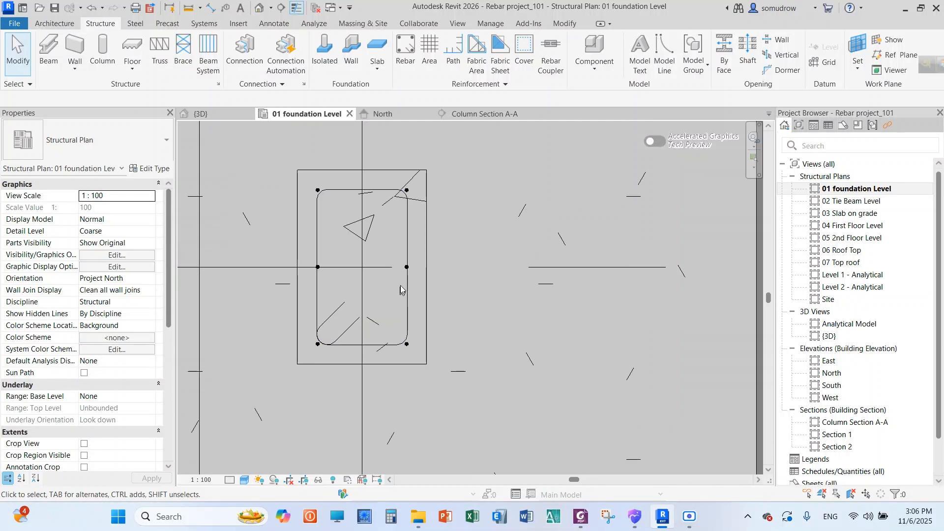
{"action": "left_click", "coordinate": [230, 479]}
{"action": "left_click", "coordinate": [241, 469]}
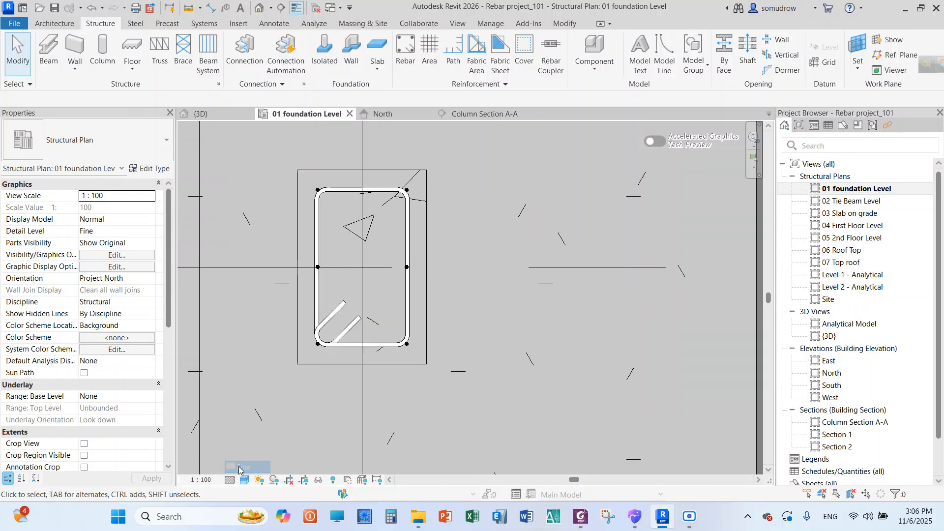
Examine how the column tie's sides and corners meet the vertical bars in the foundation plan
{"action": "scroll", "coordinate": [342, 295], "scroll_direction": "up", "scroll_amount": 2}
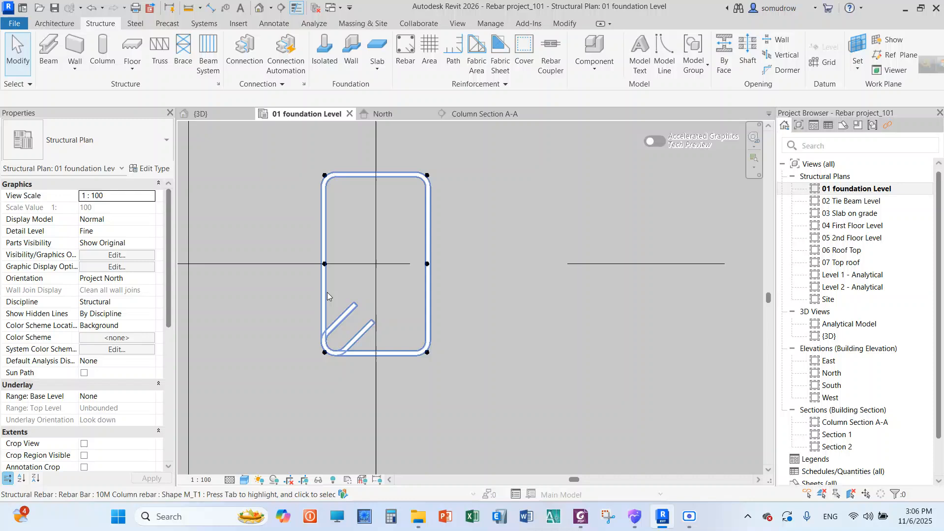
{"action": "scroll", "coordinate": [332, 299], "scroll_direction": "up", "scroll_amount": 2}
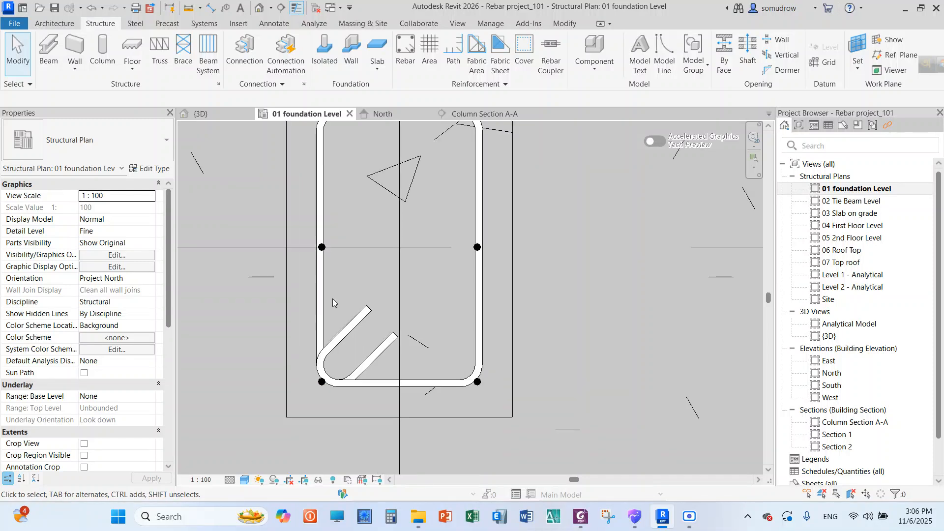
{"action": "scroll", "coordinate": [341, 297], "scroll_direction": "down", "scroll_amount": 1}
{"action": "scroll", "coordinate": [329, 198], "scroll_direction": "up", "scroll_amount": 1}
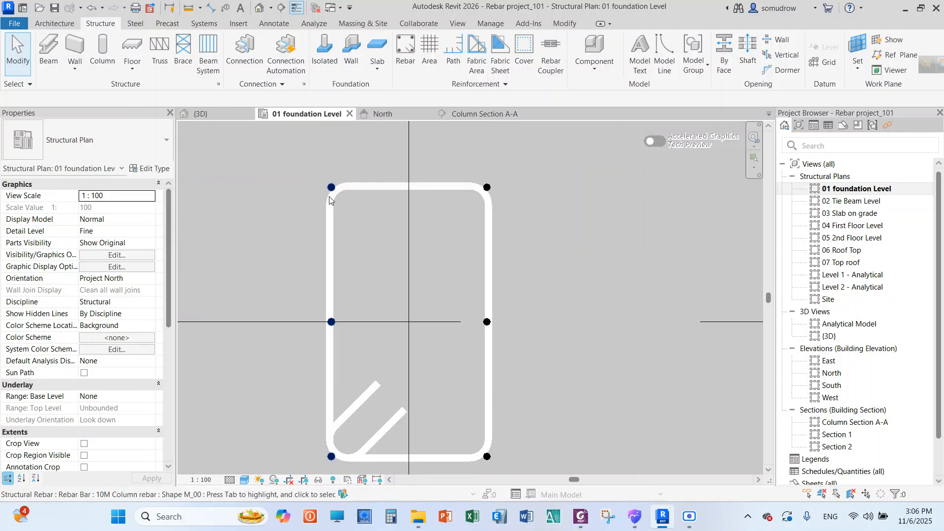
{"action": "left_click", "coordinate": [381, 187]}
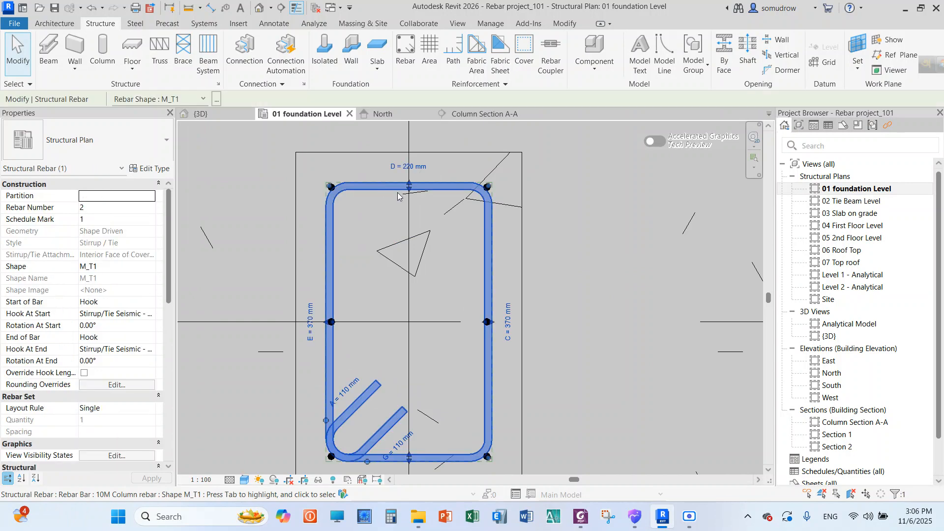
{"action": "scroll", "coordinate": [382, 176], "scroll_direction": "up", "scroll_amount": 2}
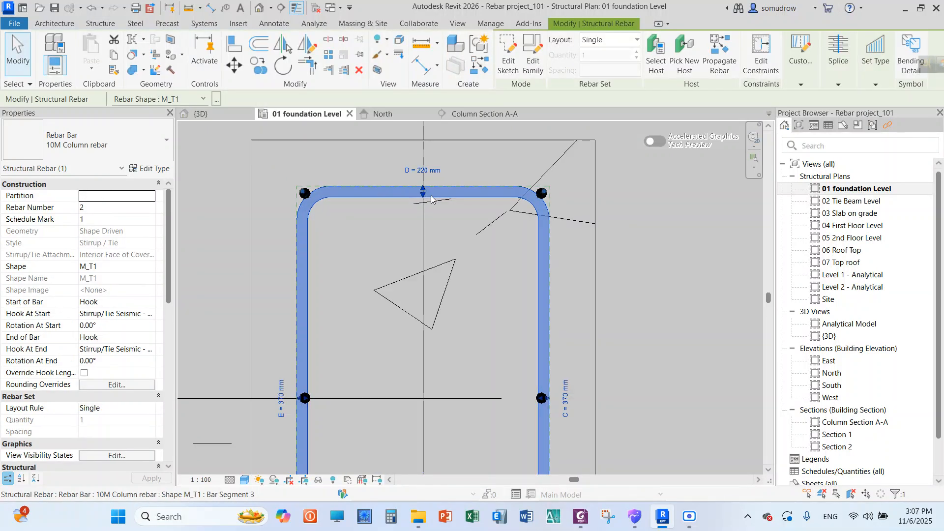
{"action": "scroll", "coordinate": [340, 211], "scroll_direction": "down", "scroll_amount": 3}
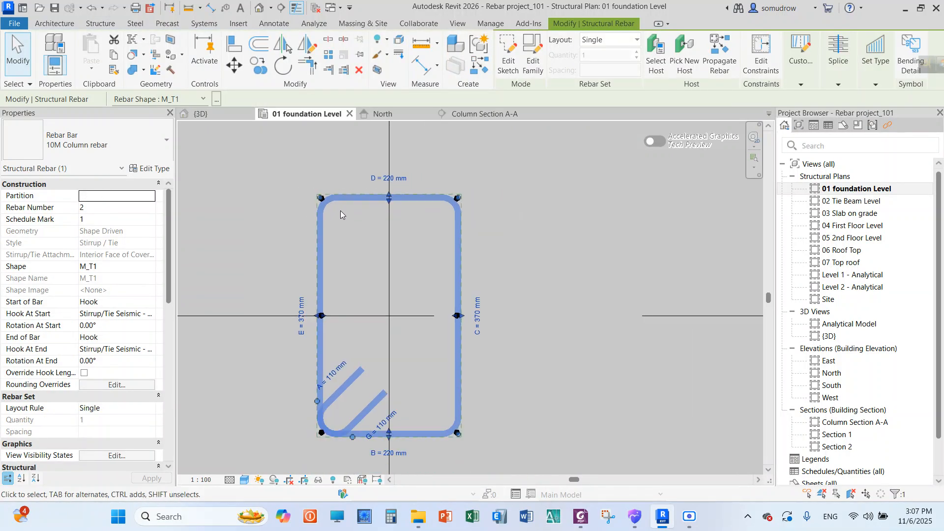
{"action": "scroll", "coordinate": [340, 211], "scroll_direction": "up", "scroll_amount": 2}
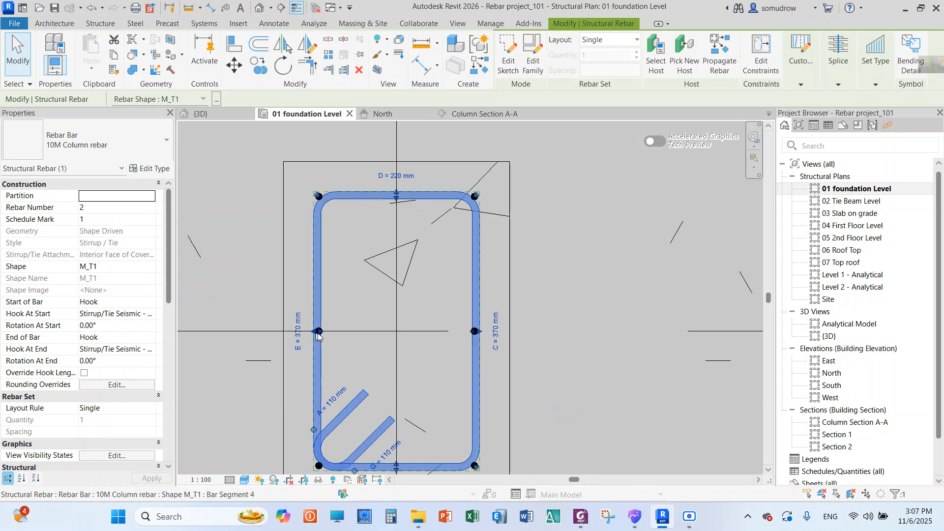
{"action": "scroll", "coordinate": [318, 196], "scroll_direction": "up", "scroll_amount": 6}
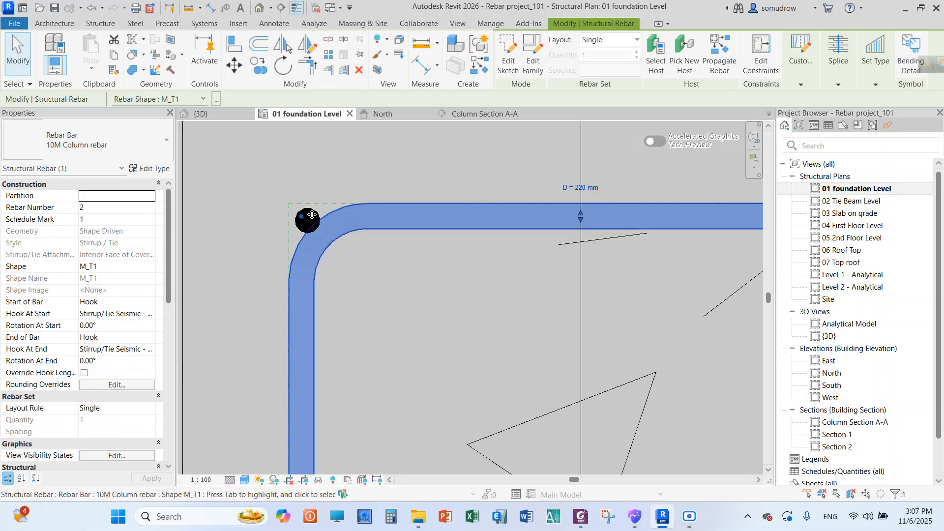
Nudge the column's left three-bar set to the right so its bars sit inside the tie
{"action": "left_click", "coordinate": [315, 214]}
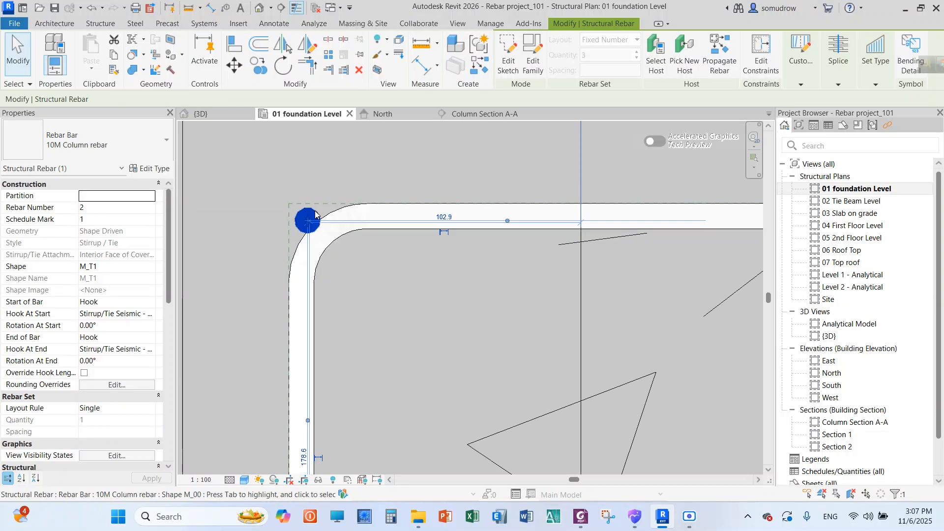
{"action": "scroll", "coordinate": [317, 176], "scroll_direction": "down", "scroll_amount": 4}
{"action": "scroll", "coordinate": [320, 178], "scroll_direction": "down", "scroll_amount": 1}
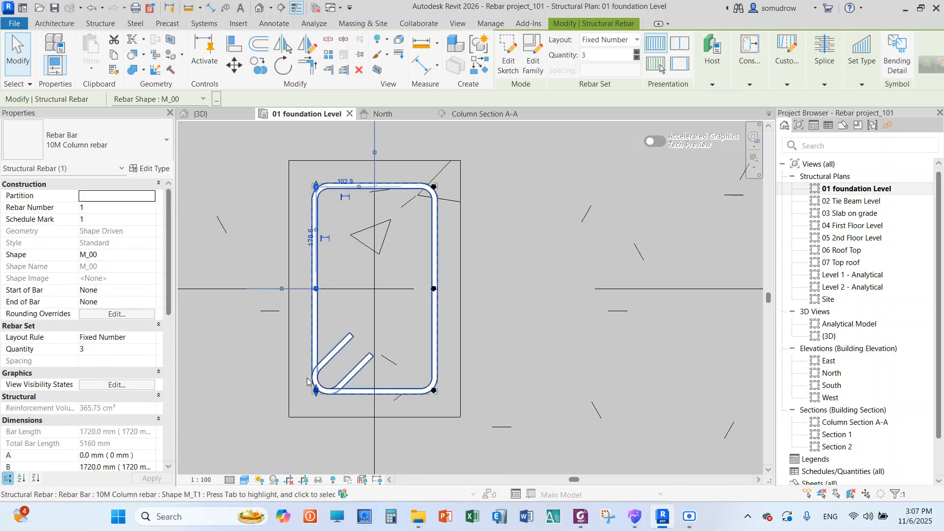
{"action": "left_click", "coordinate": [584, 56]}
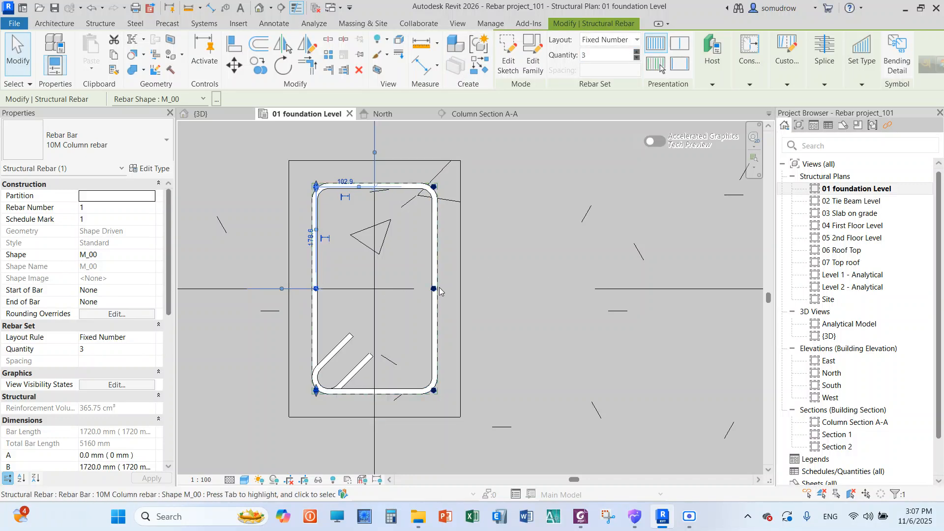
{"action": "scroll", "coordinate": [298, 273], "scroll_direction": "up", "scroll_amount": 1}
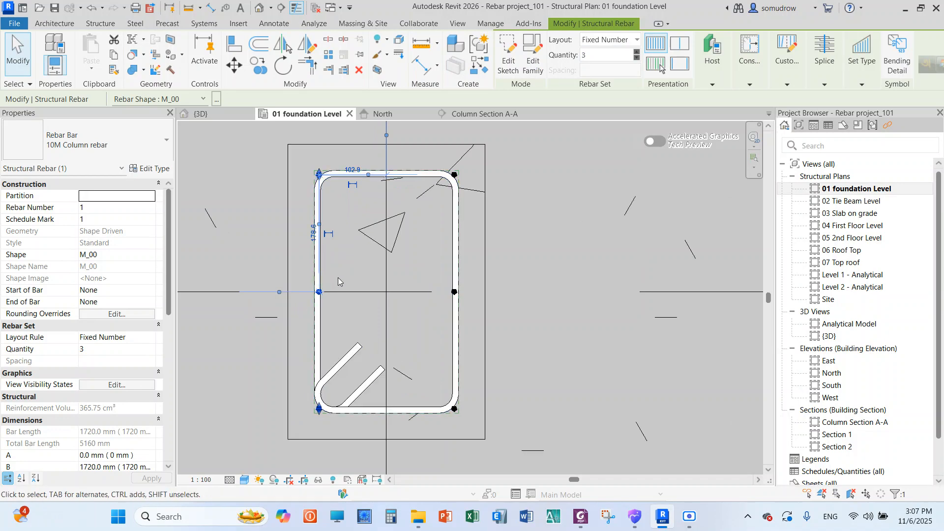
{"action": "key", "text": "space"}
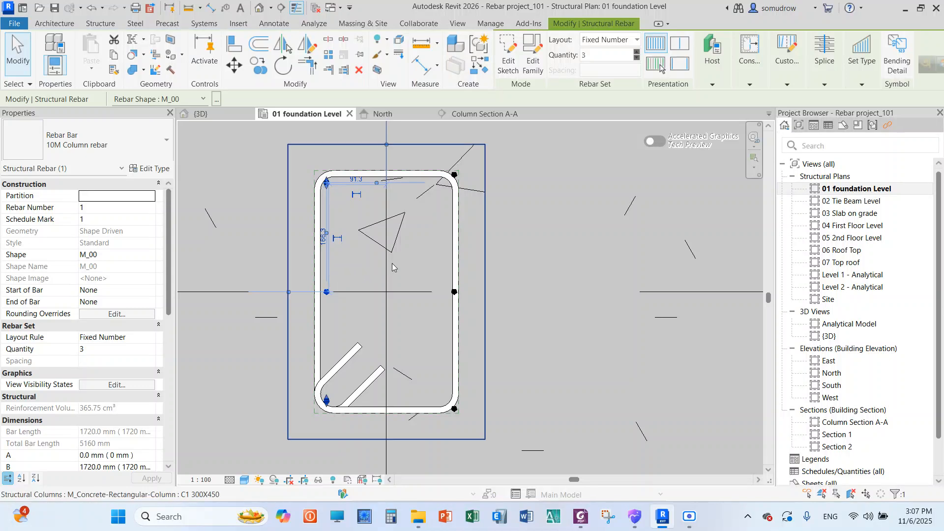
{"action": "left_click", "coordinate": [542, 253]}
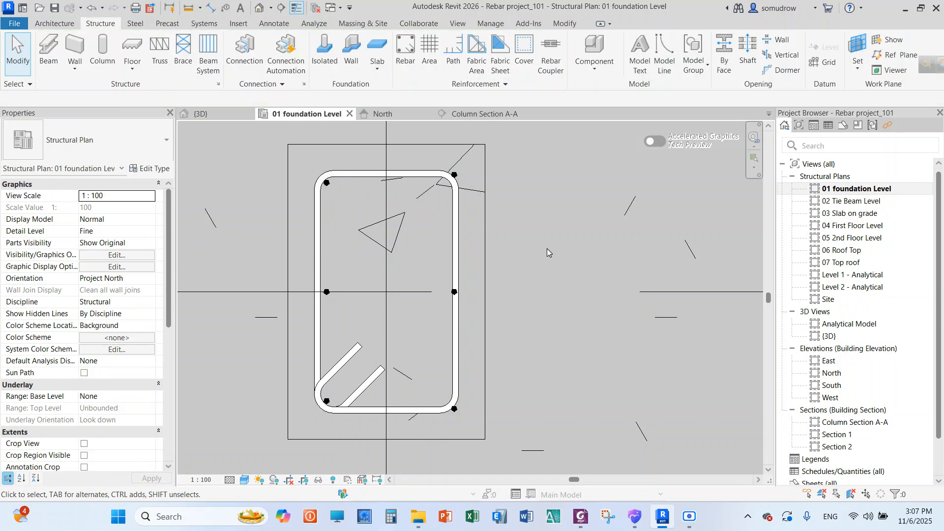
Nudge the column's right three-bar set to the left so its bars sit inside the tie, and check the tie's corners
{"action": "left_click", "coordinate": [455, 176]}
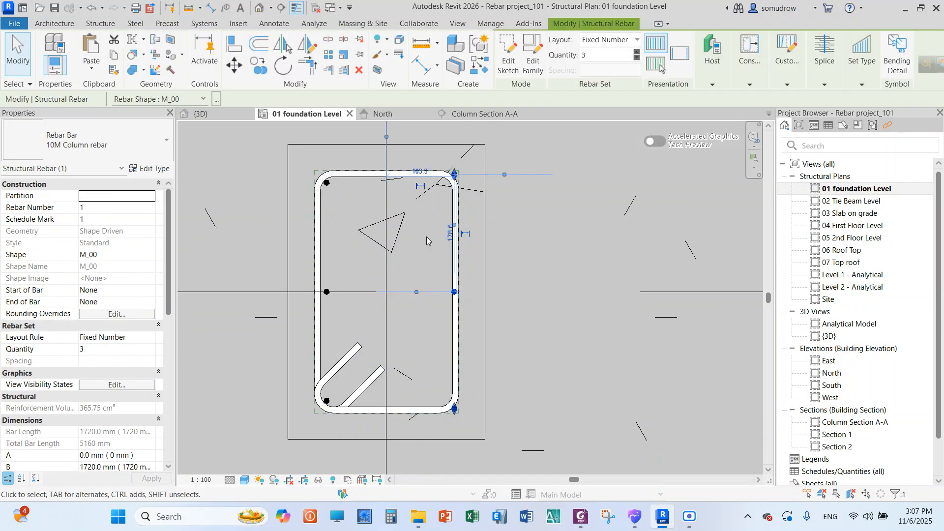
{"action": "key", "text": "Left"}
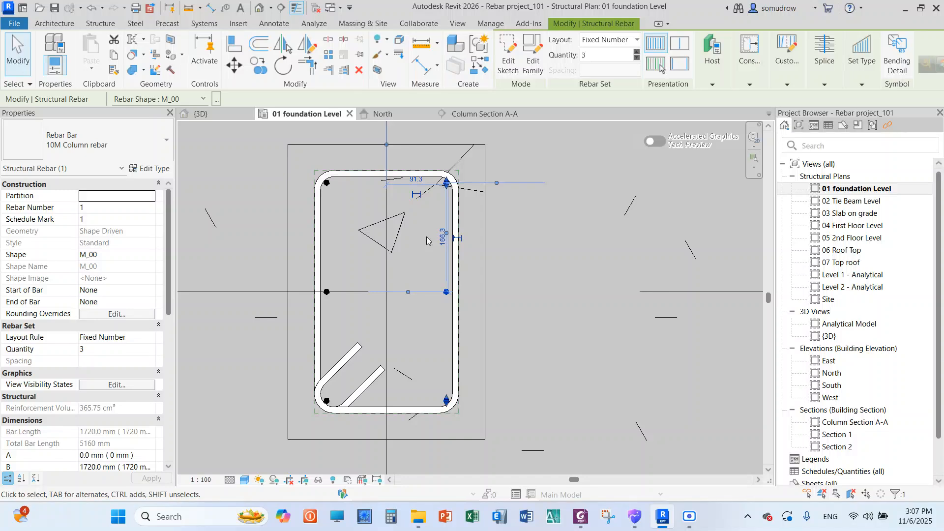
{"action": "left_click", "coordinate": [568, 235]}
{"action": "scroll", "coordinate": [454, 197], "scroll_direction": "up", "scroll_amount": 3}
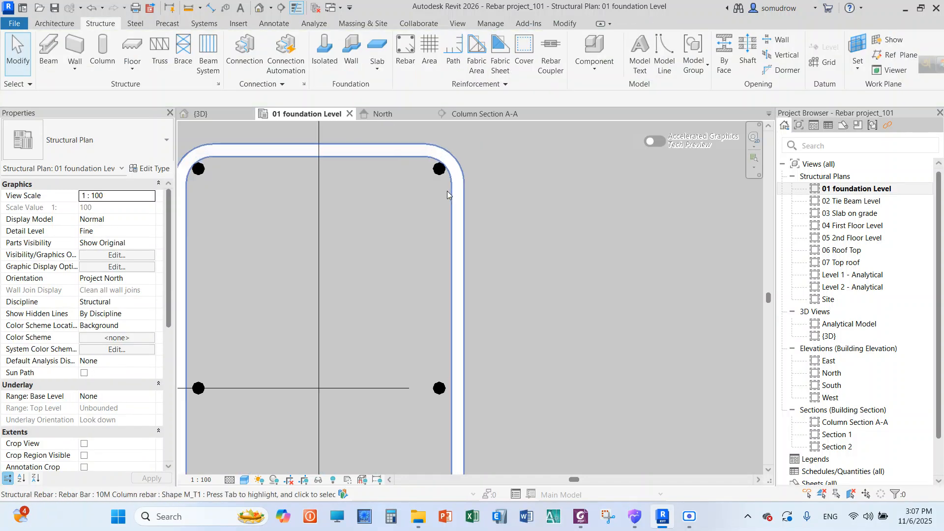
{"action": "scroll", "coordinate": [447, 190], "scroll_direction": "down", "scroll_amount": 4}
{"action": "scroll", "coordinate": [433, 330], "scroll_direction": "up", "scroll_amount": 2}
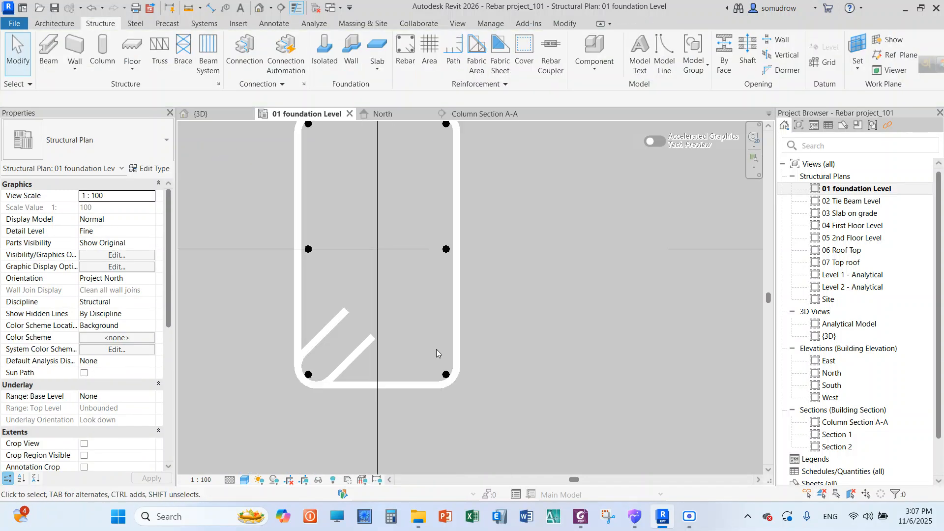
{"action": "scroll", "coordinate": [436, 349], "scroll_direction": "down", "scroll_amount": 3}
{"action": "scroll", "coordinate": [441, 324], "scroll_direction": "up", "scroll_amount": 1}
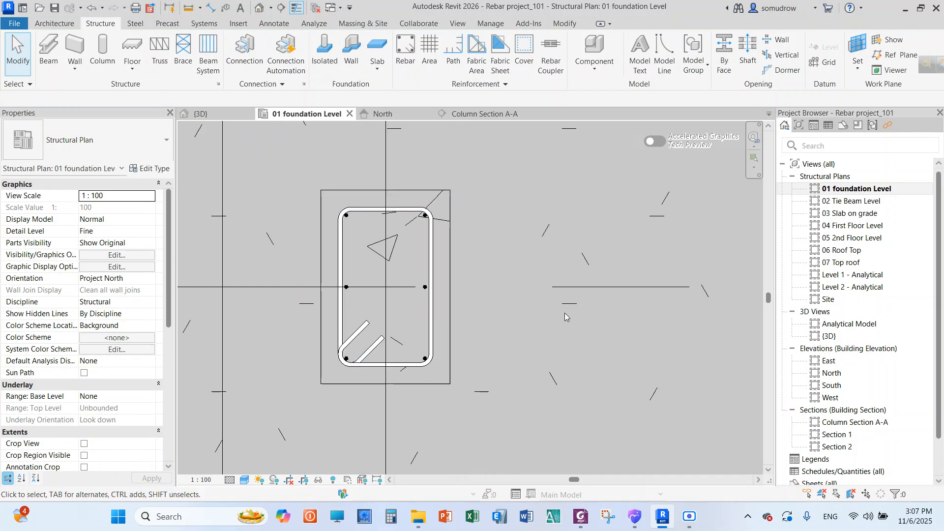
In Column Section A-A, set the layout of the tie at the column base to Maximum Spacing with 100 mm spacing
{"action": "double_click", "coordinate": [854, 426]}
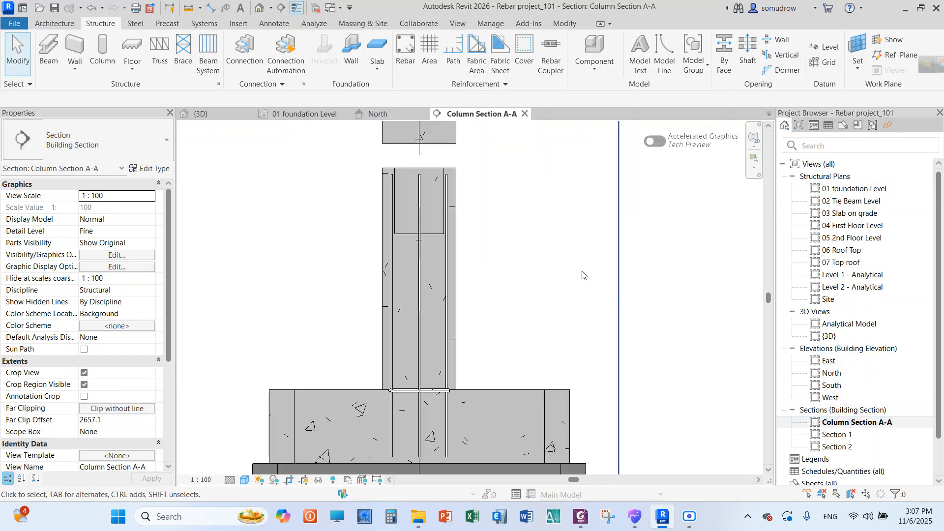
{"action": "scroll", "coordinate": [416, 185], "scroll_direction": "down", "scroll_amount": 3}
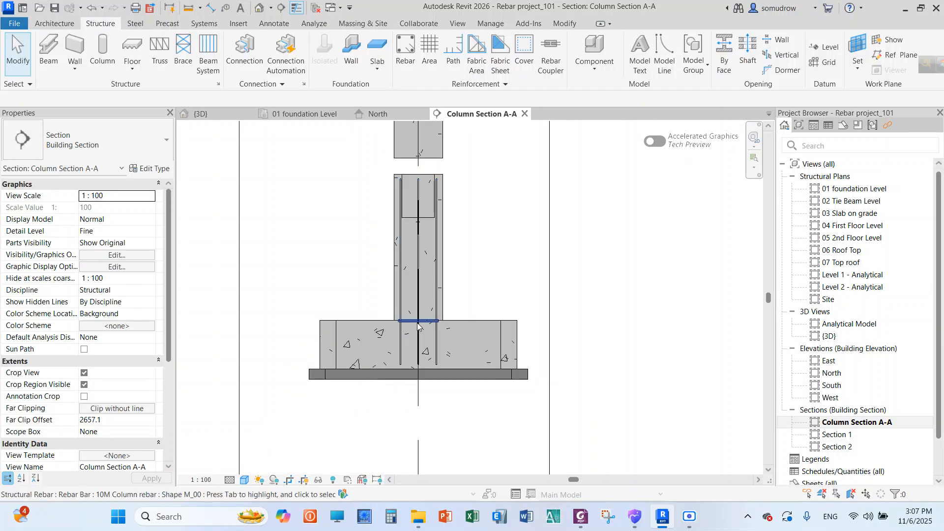
{"action": "scroll", "coordinate": [419, 318], "scroll_direction": "up", "scroll_amount": 5}
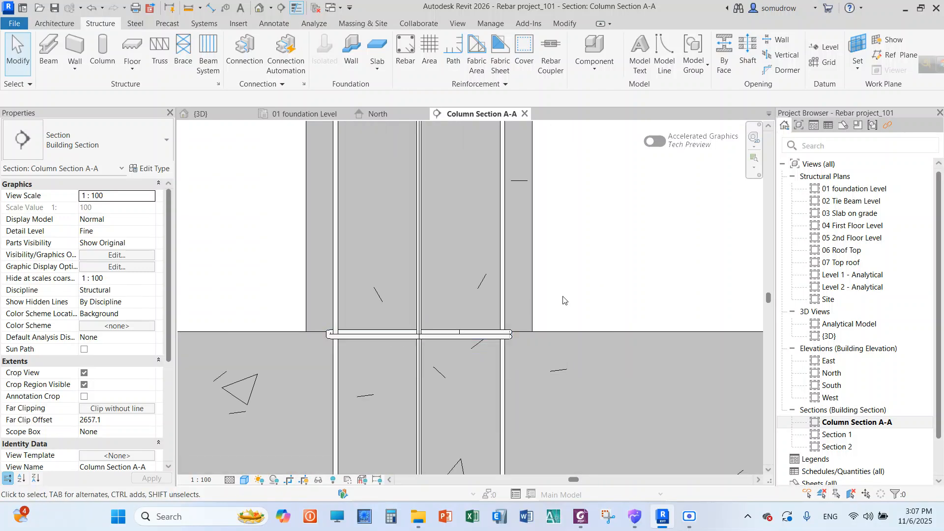
{"action": "left_click", "coordinate": [439, 334]}
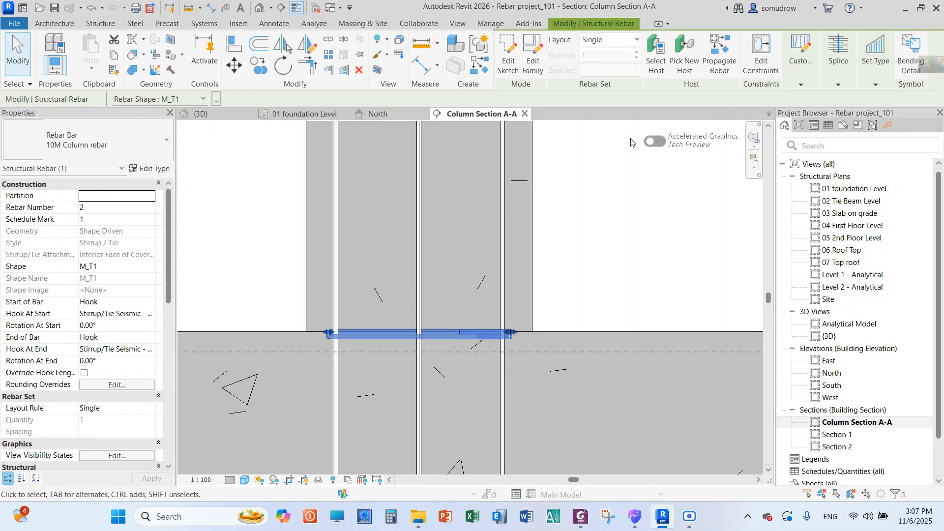
{"action": "left_click", "coordinate": [611, 41]}
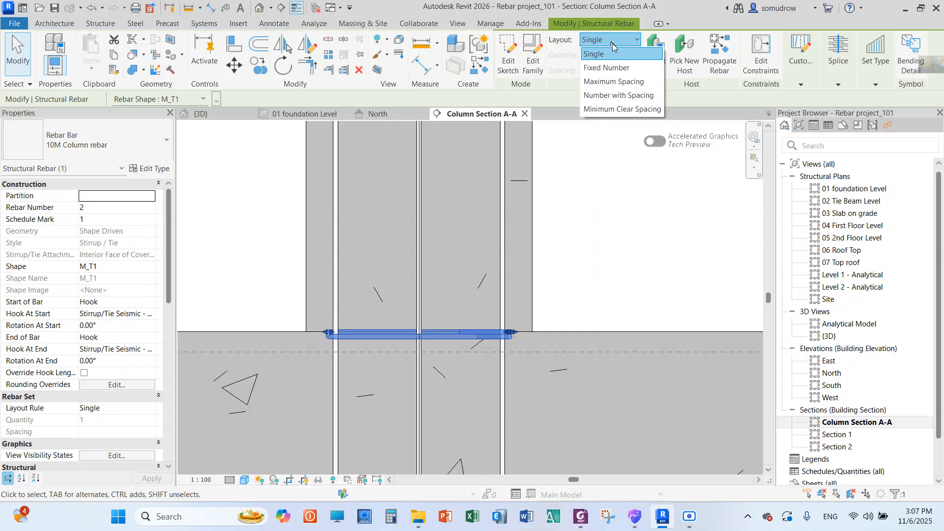
{"action": "left_click", "coordinate": [611, 81]}
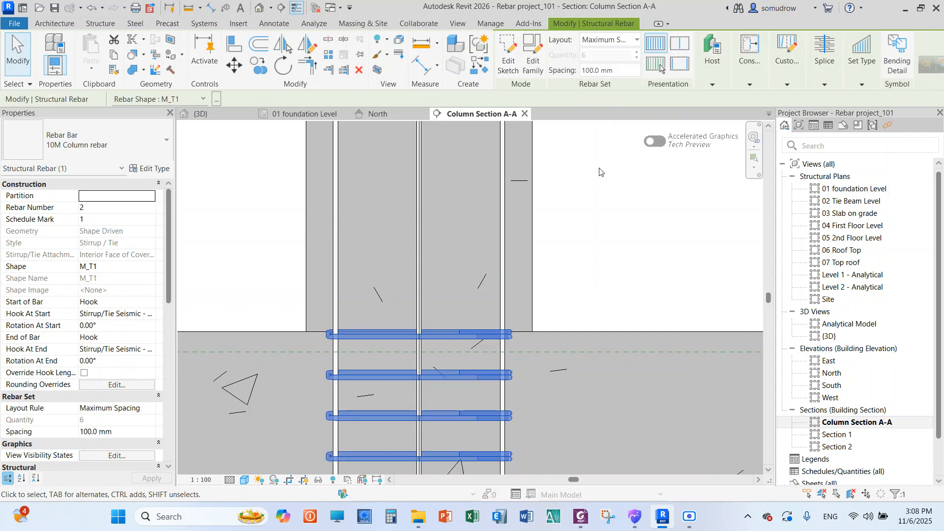
Set the spacing of the column's tie set to 250 mm
{"action": "left_click_drag", "start_coordinate": [621, 71], "coordinate": [578, 72]}
{"action": "type", "text": "250"}
{"action": "key", "text": "Return"}
{"action": "key", "text": "Escape"}
{"action": "scroll", "coordinate": [470, 244], "scroll_direction": "down", "scroll_amount": 2}
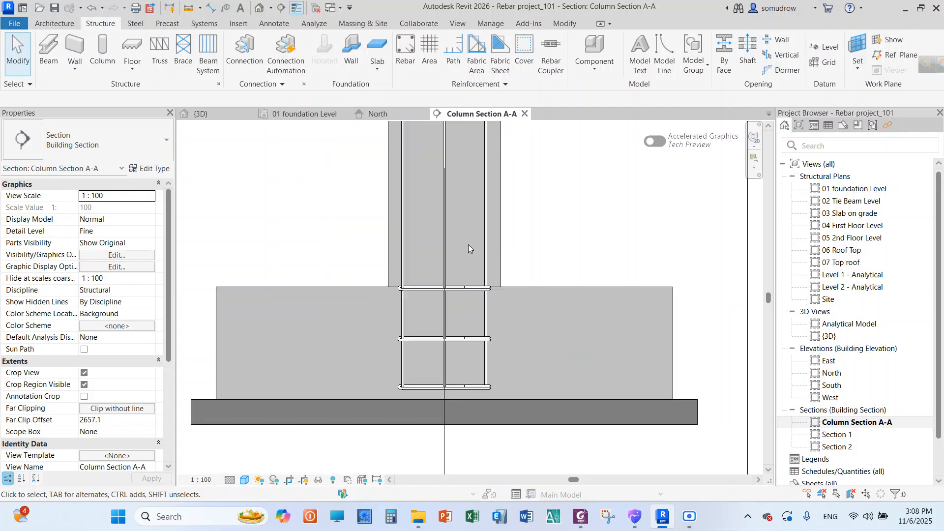
Stretch the upper end of the column's tie set from the top of the footing up to the column's top
{"action": "scroll", "coordinate": [468, 244], "scroll_direction": "down", "scroll_amount": 3}
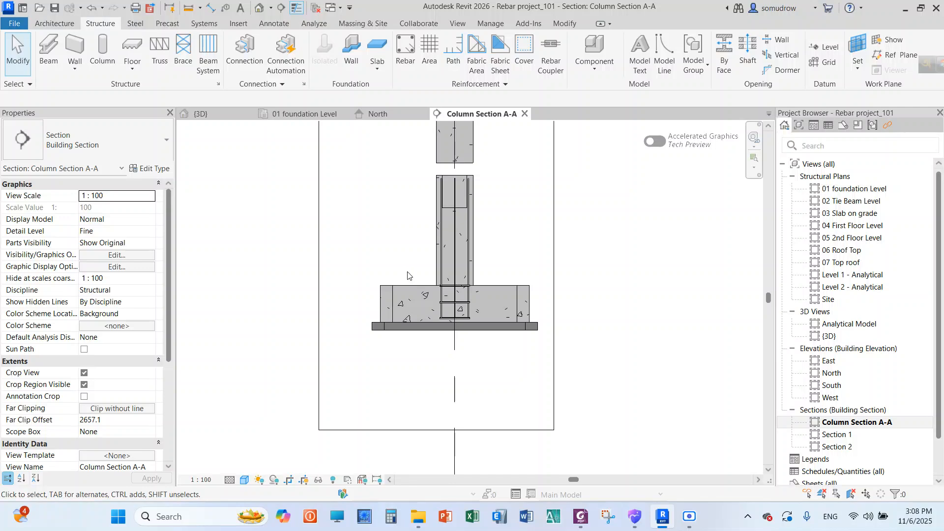
{"action": "scroll", "coordinate": [462, 303], "scroll_direction": "up", "scroll_amount": 3}
{"action": "scroll", "coordinate": [462, 303], "scroll_direction": "up", "scroll_amount": 2}
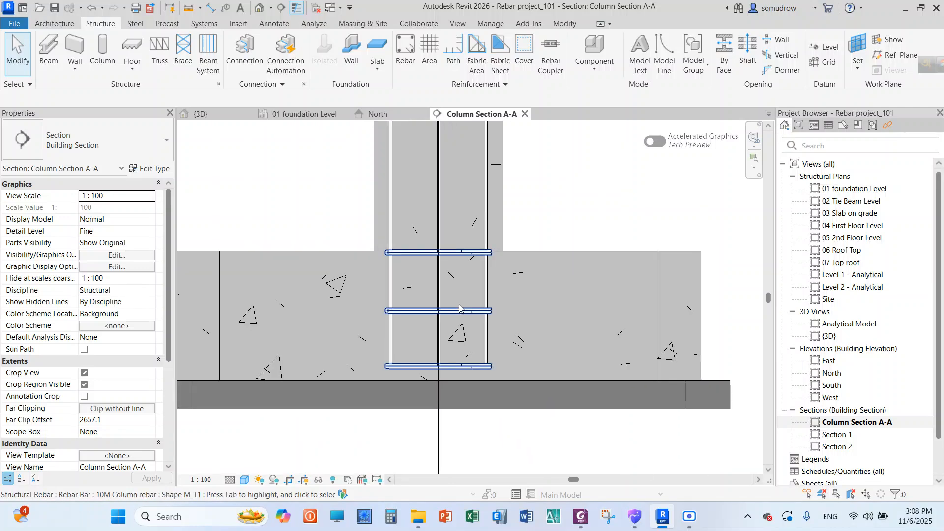
{"action": "left_click", "coordinate": [456, 313]}
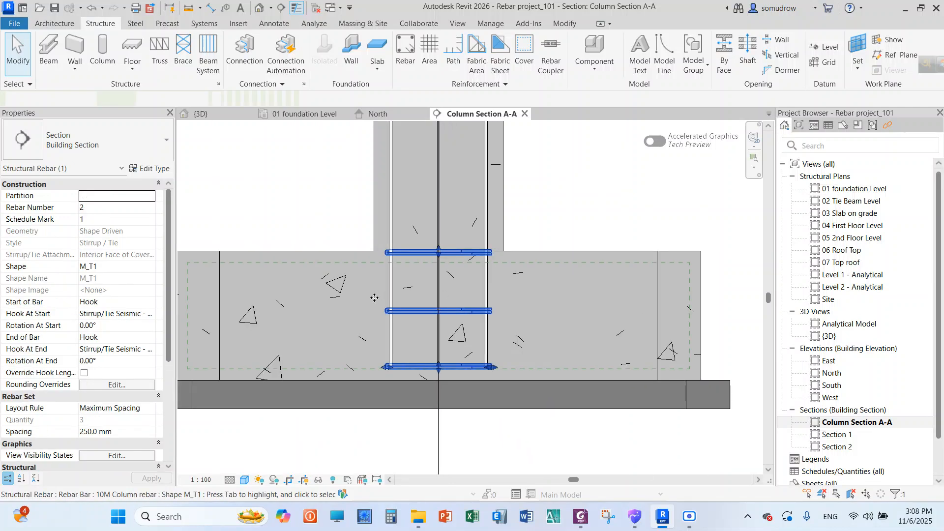
{"action": "scroll", "coordinate": [376, 302], "scroll_direction": "down", "scroll_amount": 2}
{"action": "scroll", "coordinate": [445, 315], "scroll_direction": "down", "scroll_amount": 2}
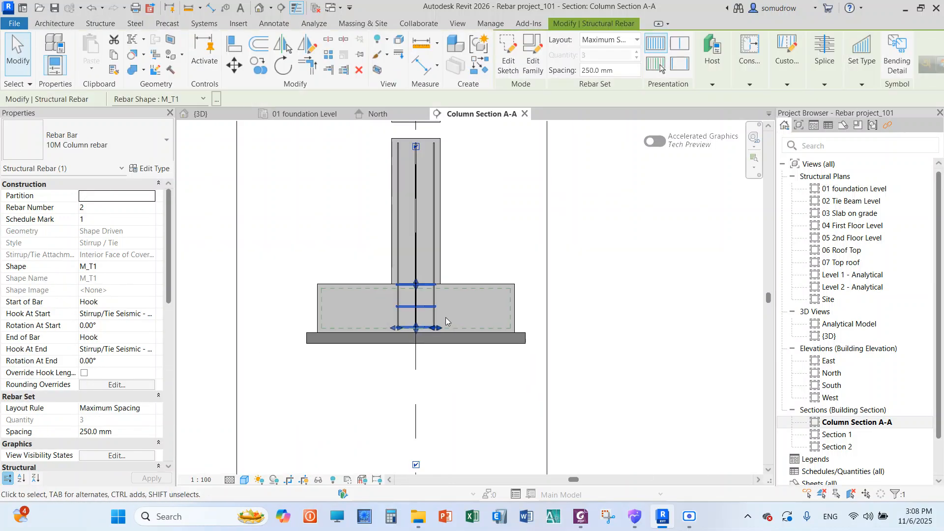
{"action": "scroll", "coordinate": [427, 165], "scroll_direction": "up", "scroll_amount": 2}
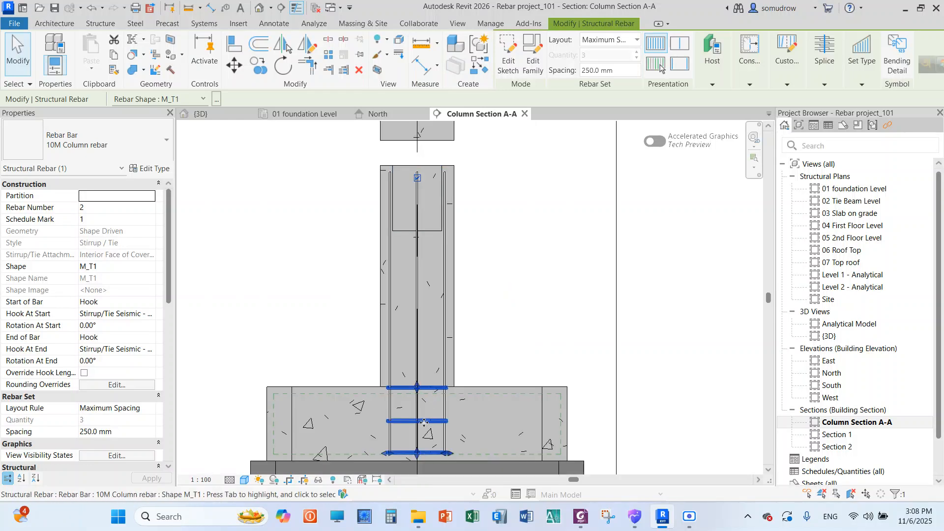
{"action": "left_click_drag", "start_coordinate": [417, 388], "coordinate": [417, 177]}
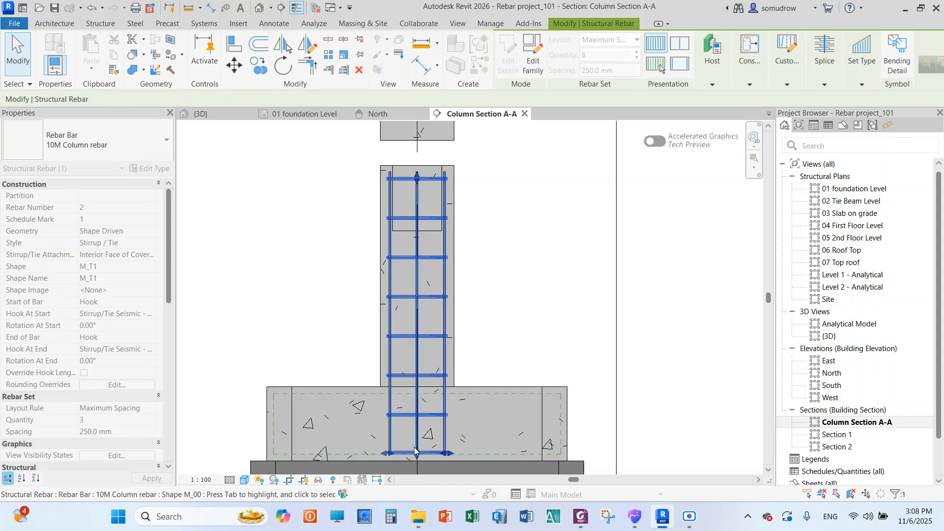
Raise the lower end of the tie set from the footing's bottom to the column base at the footing's top face
{"action": "left_click_drag", "start_coordinate": [416, 456], "coordinate": [426, 391]}
{"action": "scroll", "coordinate": [415, 386], "scroll_direction": "up", "scroll_amount": 4}
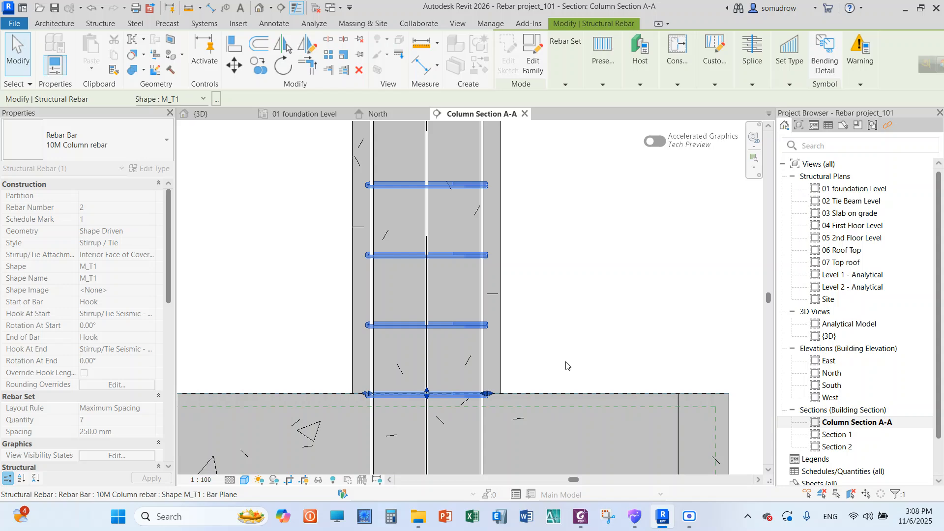
{"action": "left_click", "coordinate": [339, 327]}
{"action": "scroll", "coordinate": [355, 335], "scroll_direction": "down", "scroll_amount": 4}
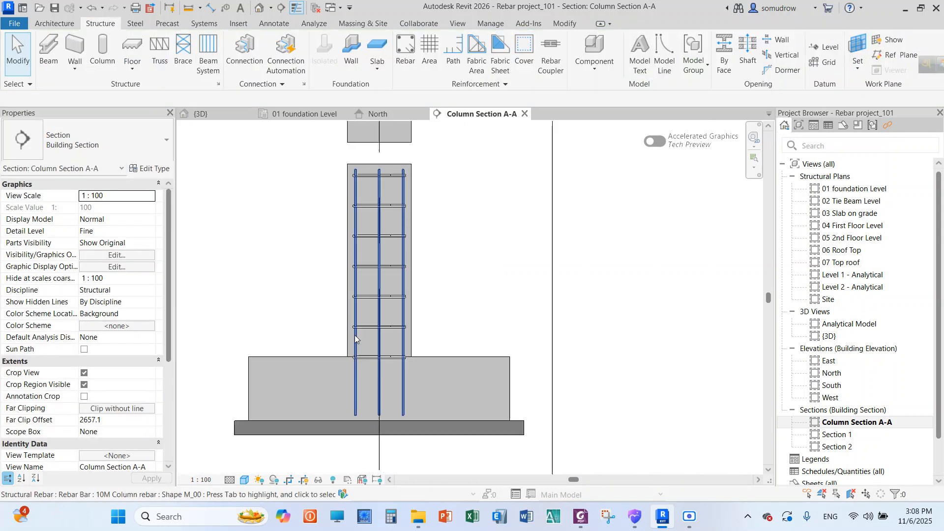
{"action": "scroll", "coordinate": [334, 217], "scroll_direction": "up", "scroll_amount": 2}
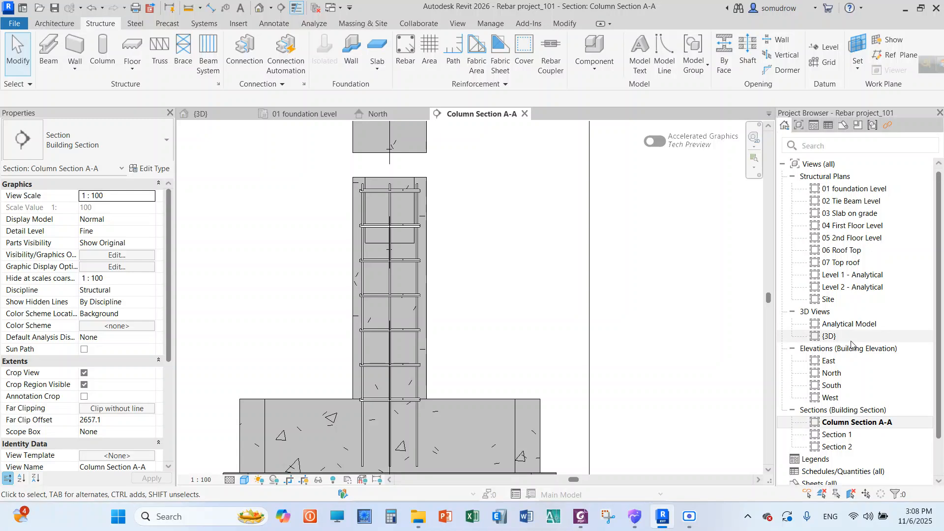
{"action": "scroll", "coordinate": [514, 300], "scroll_direction": "down", "scroll_amount": 2}
{"action": "scroll", "coordinate": [515, 299], "scroll_direction": "down", "scroll_amount": 1}
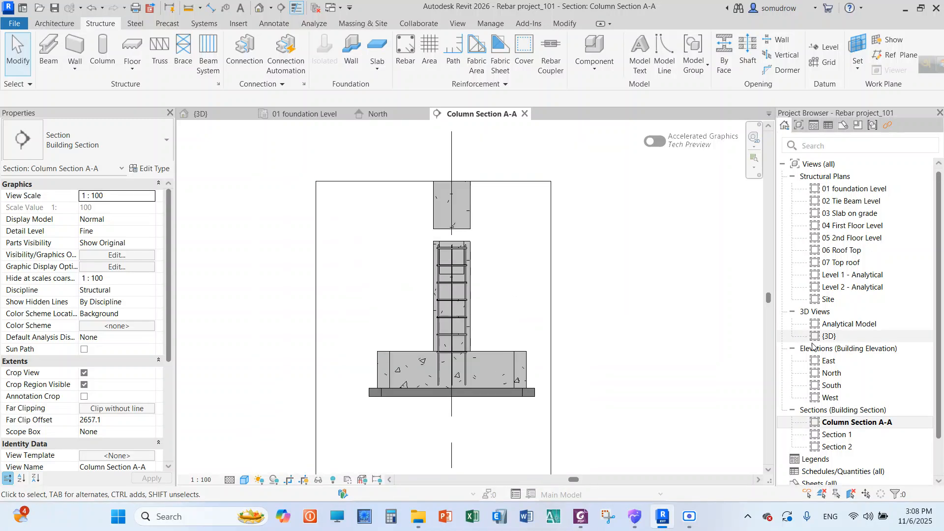
{"action": "left_click", "coordinate": [860, 329]}
{"action": "double_click", "coordinate": [860, 331]}
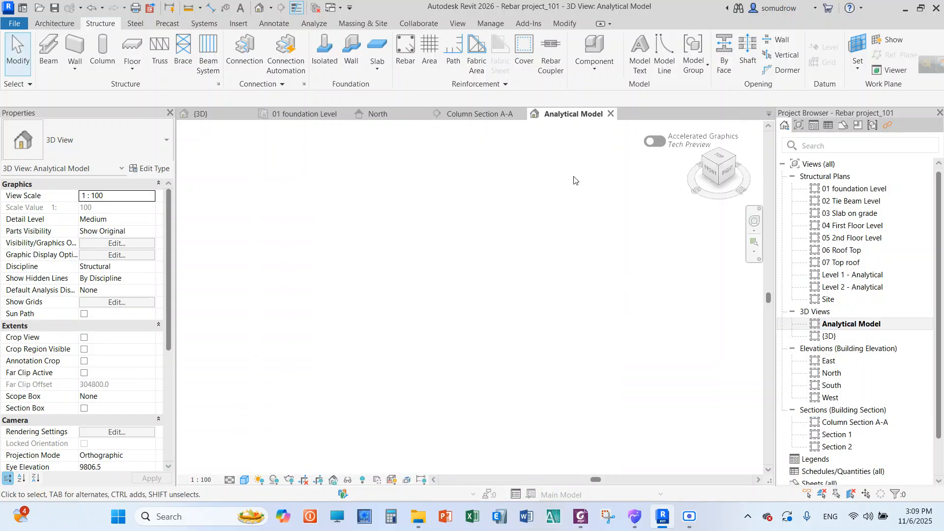
{"action": "left_click", "coordinate": [611, 114]}
Open the {3D} view and examine the reinforced column and its footing at grids A and 1
{"action": "double_click", "coordinate": [842, 338]}
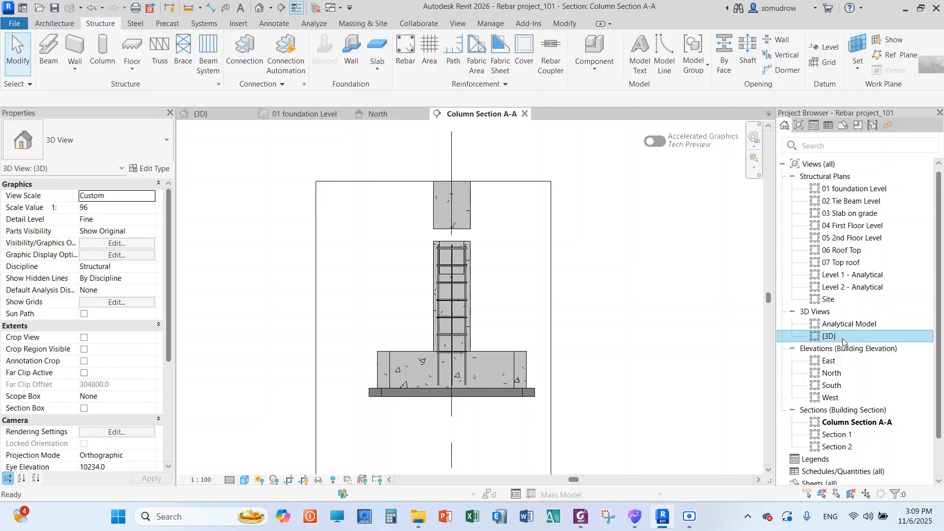
{"action": "scroll", "coordinate": [438, 289], "scroll_direction": "down", "scroll_amount": 1}
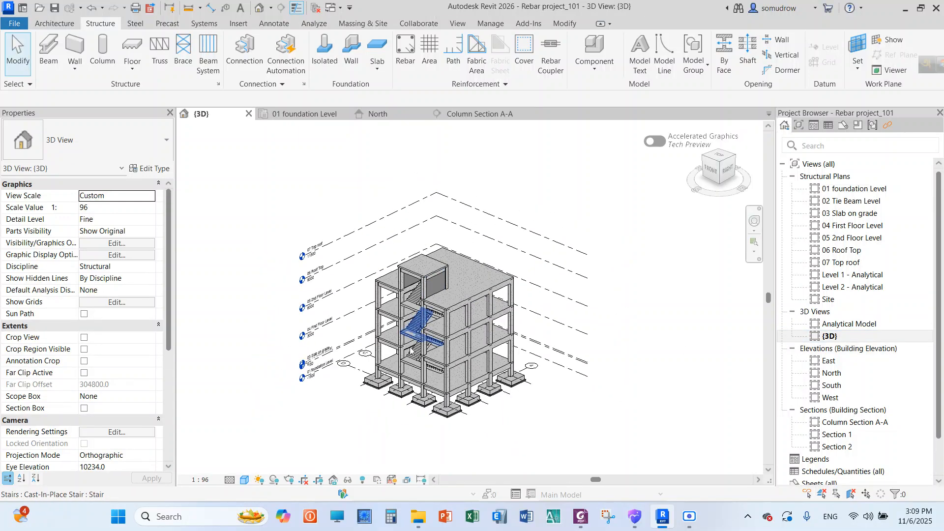
{"action": "scroll", "coordinate": [411, 348], "scroll_direction": "up", "scroll_amount": 2}
{"action": "scroll", "coordinate": [313, 315], "scroll_direction": "down", "scroll_amount": 1}
{"action": "scroll", "coordinate": [428, 325], "scroll_direction": "up", "scroll_amount": 1}
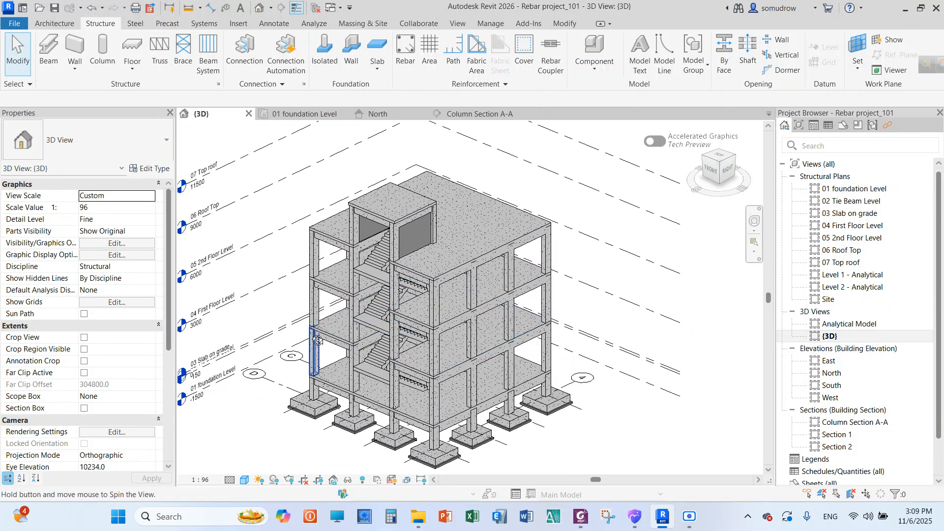
{"action": "middle_click_drag", "start_coordinate": [317, 341], "coordinate": [556, 350], "text": "shift"}
{"action": "scroll", "coordinate": [558, 267], "scroll_direction": "down", "scroll_amount": 1}
{"action": "scroll", "coordinate": [396, 391], "scroll_direction": "up", "scroll_amount": 3}
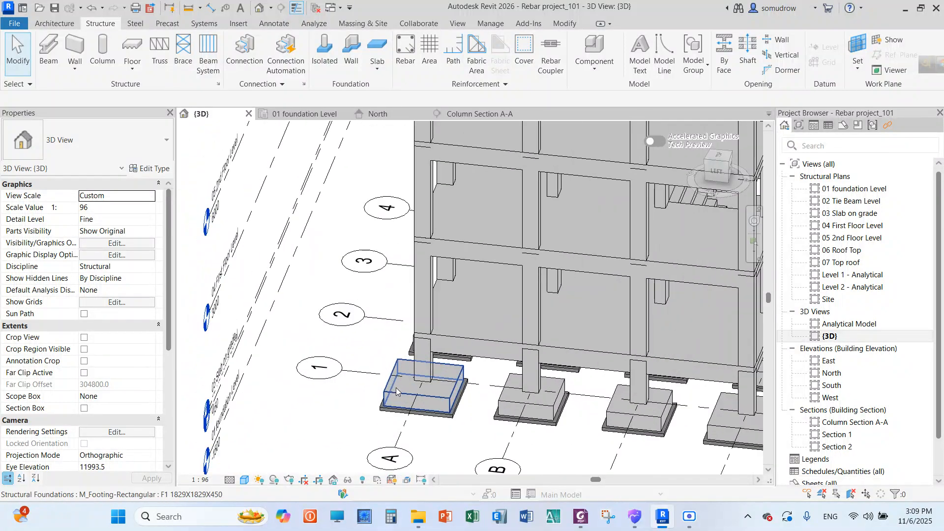
{"action": "scroll", "coordinate": [397, 391], "scroll_direction": "up", "scroll_amount": 2}
{"action": "scroll", "coordinate": [332, 327], "scroll_direction": "down", "scroll_amount": 3}
{"action": "scroll", "coordinate": [347, 400], "scroll_direction": "up", "scroll_amount": 2}
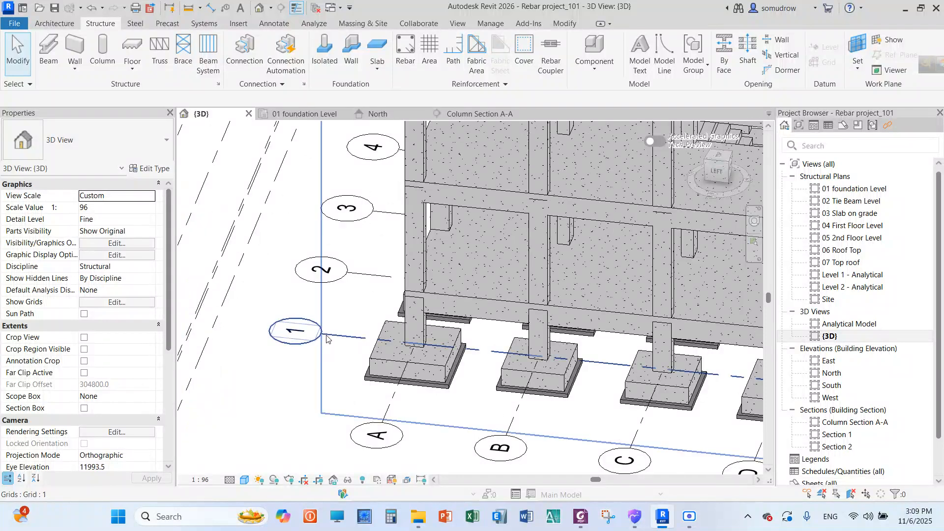
{"action": "scroll", "coordinate": [393, 325], "scroll_direction": "up", "scroll_amount": 3}
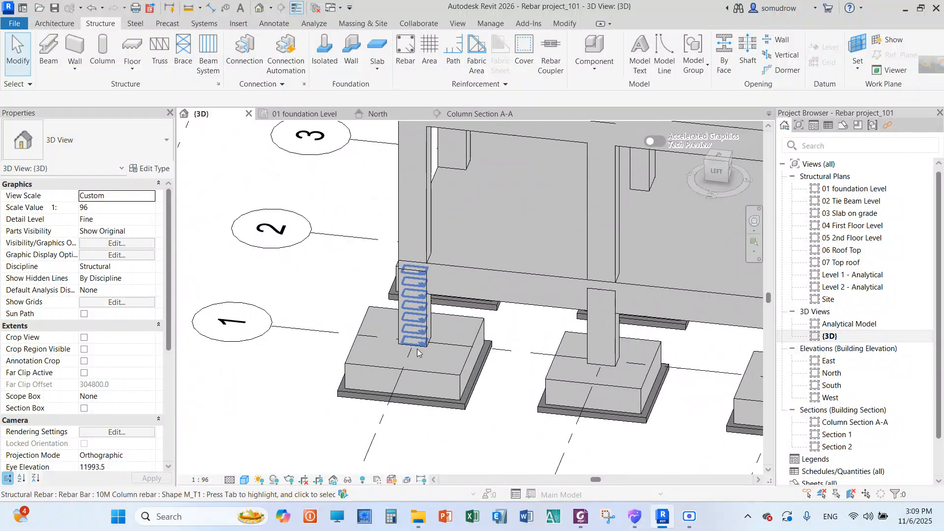
{"action": "middle_click_drag", "start_coordinate": [393, 325], "coordinate": [460, 246], "text": "shift"}
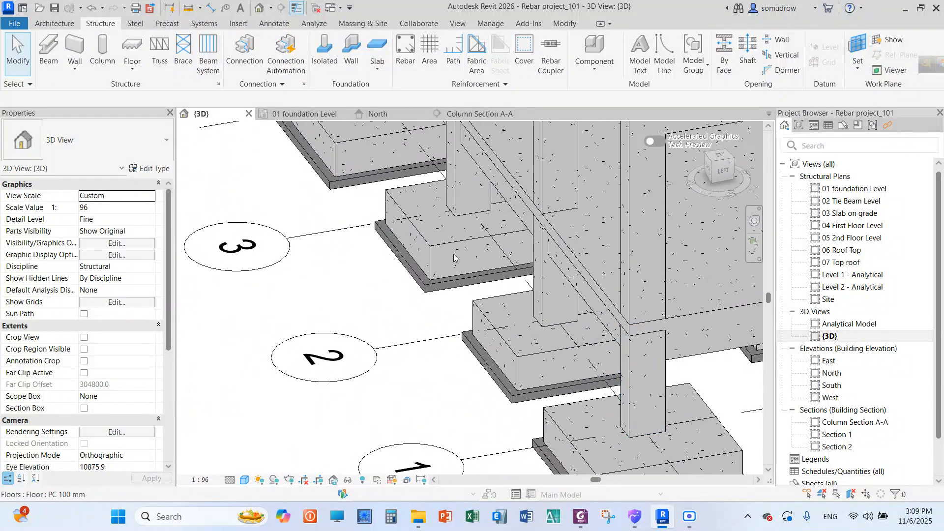
{"action": "scroll", "coordinate": [460, 245], "scroll_direction": "down", "scroll_amount": 2}
{"action": "scroll", "coordinate": [583, 297], "scroll_direction": "up", "scroll_amount": 3}
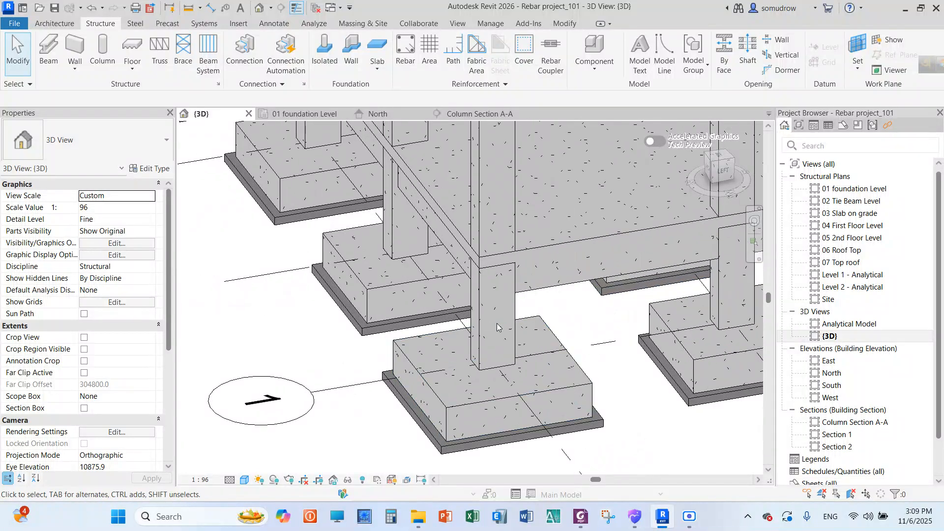
{"action": "scroll", "coordinate": [379, 288], "scroll_direction": "down", "scroll_amount": 3}
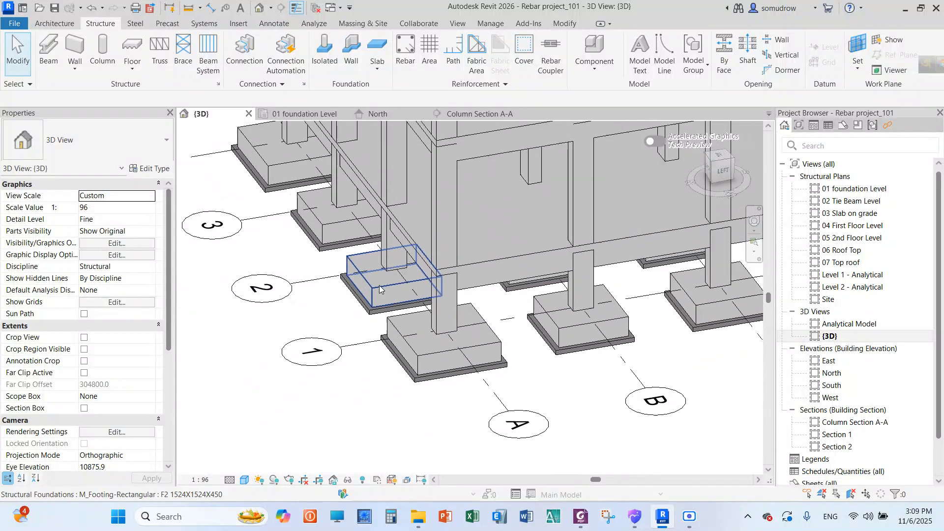
{"action": "scroll", "coordinate": [440, 315], "scroll_direction": "up", "scroll_amount": 4}
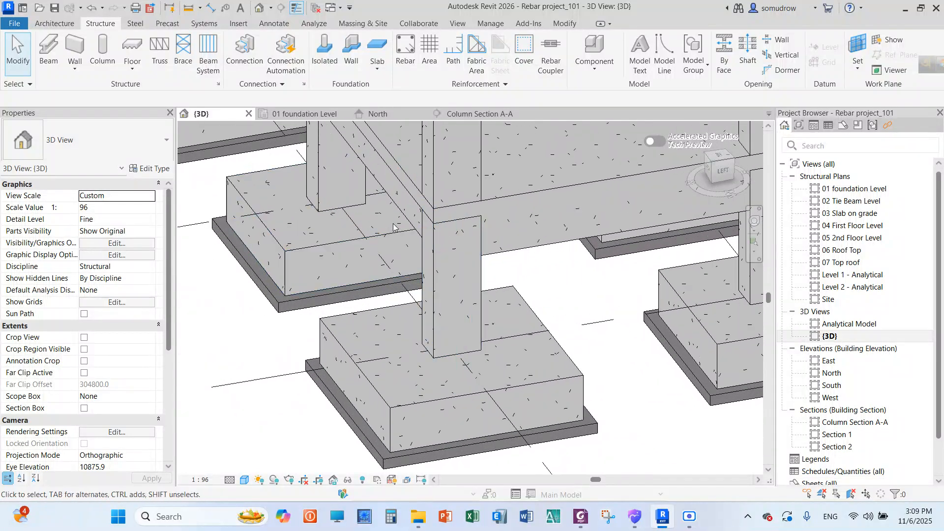
{"action": "left_click", "coordinate": [376, 186]}
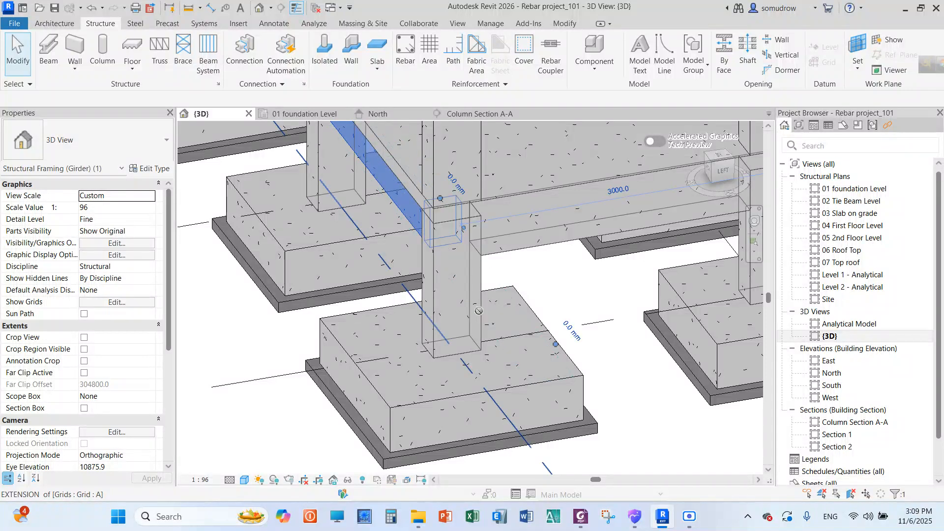
{"action": "left_click_drag", "start_coordinate": [478, 310], "coordinate": [477, 310]}
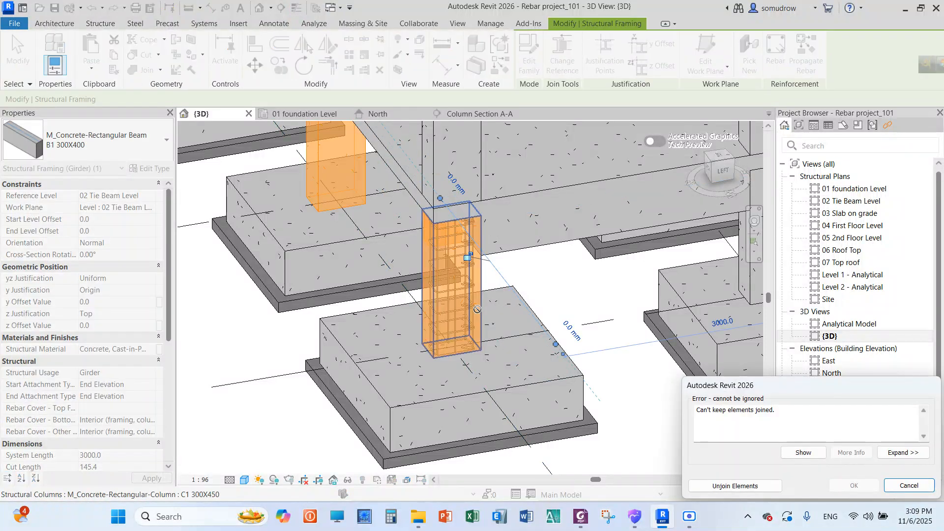
{"action": "left_click", "coordinate": [909, 486]}
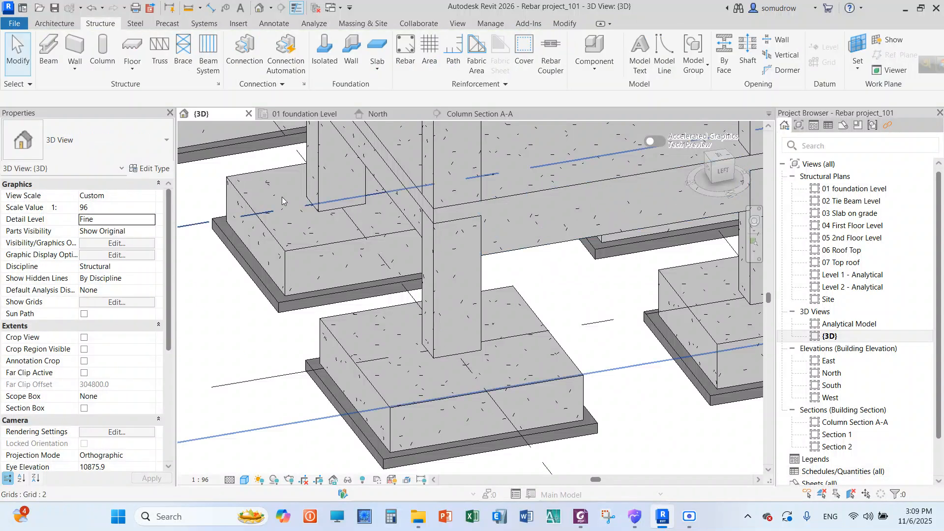
Select the column at grids A and 1 with its rebar, and filter the selection to Structural Rebar only
{"action": "left_click_drag", "start_coordinate": [267, 157], "coordinate": [582, 432]}
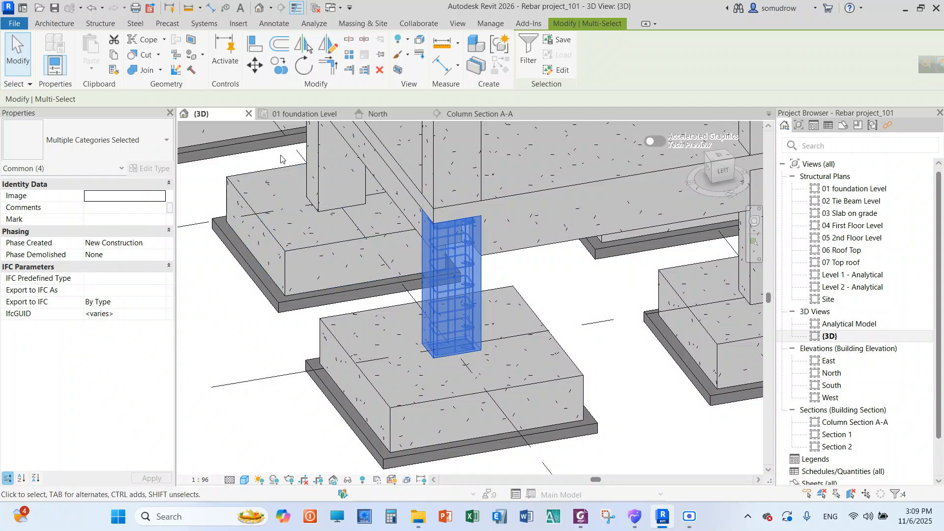
{"action": "left_click", "coordinate": [531, 59]}
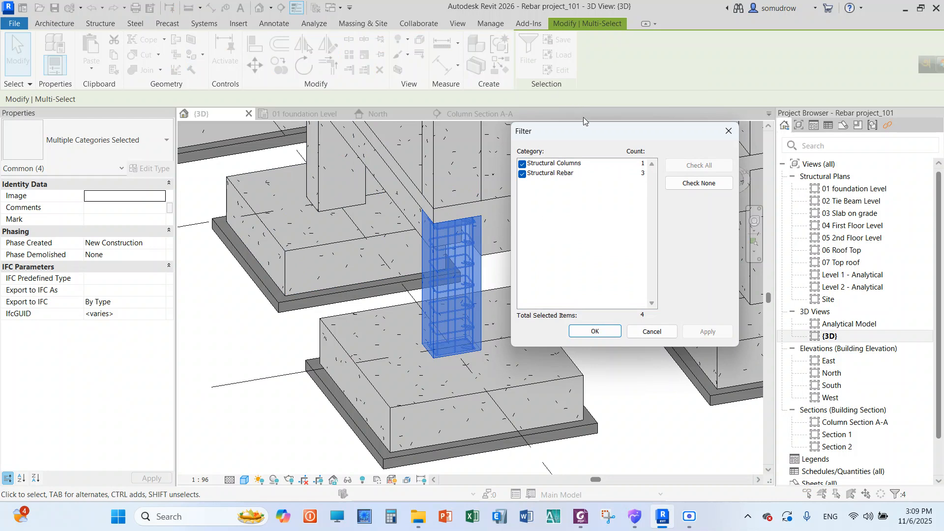
{"action": "left_click_drag", "start_coordinate": [591, 126], "coordinate": [604, 97]}
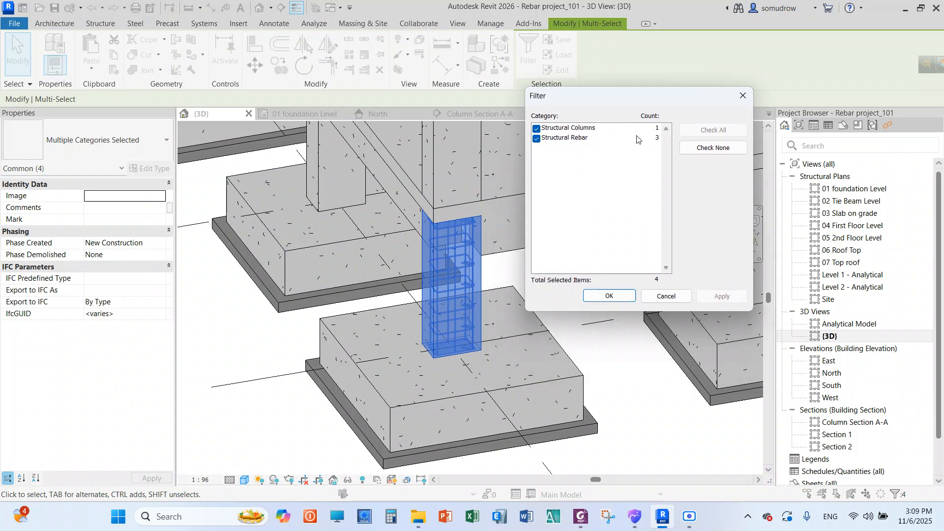
{"action": "left_click", "coordinate": [536, 128]}
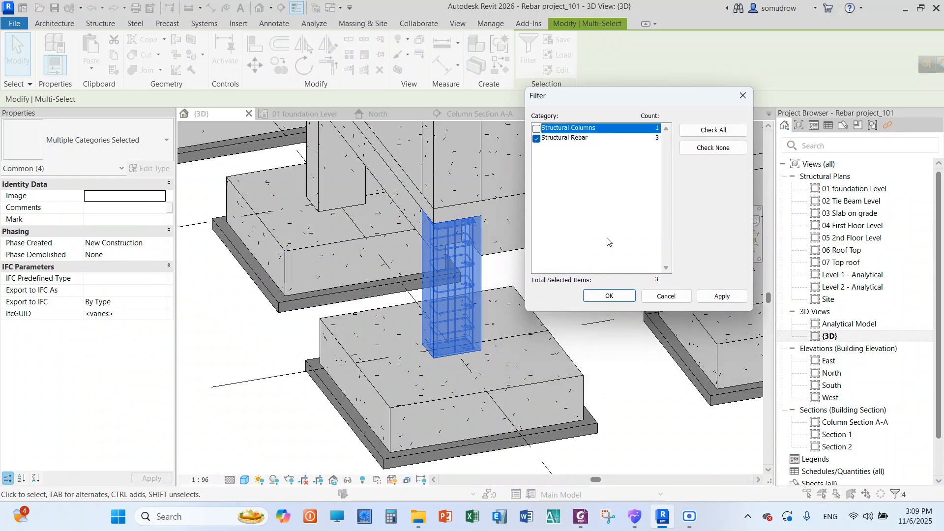
{"action": "left_click", "coordinate": [613, 297]}
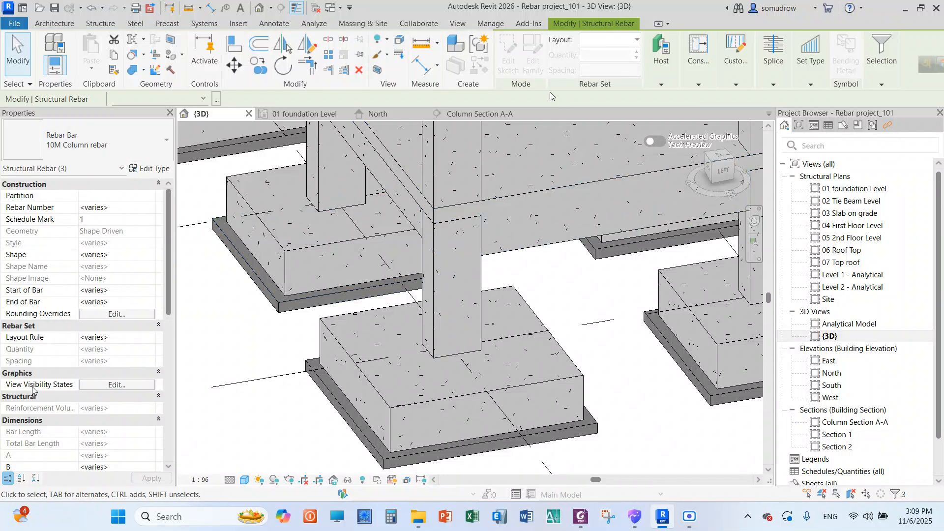
Make the selected column rebar view unobscured in the {3D} view, and inspect the exposed cage
{"action": "left_click", "coordinate": [116, 385]}
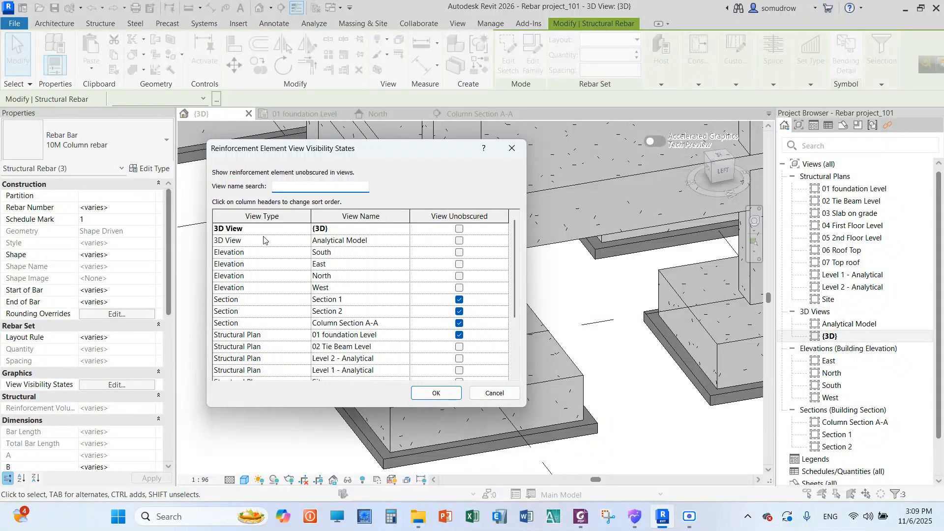
{"action": "left_click", "coordinate": [458, 229]}
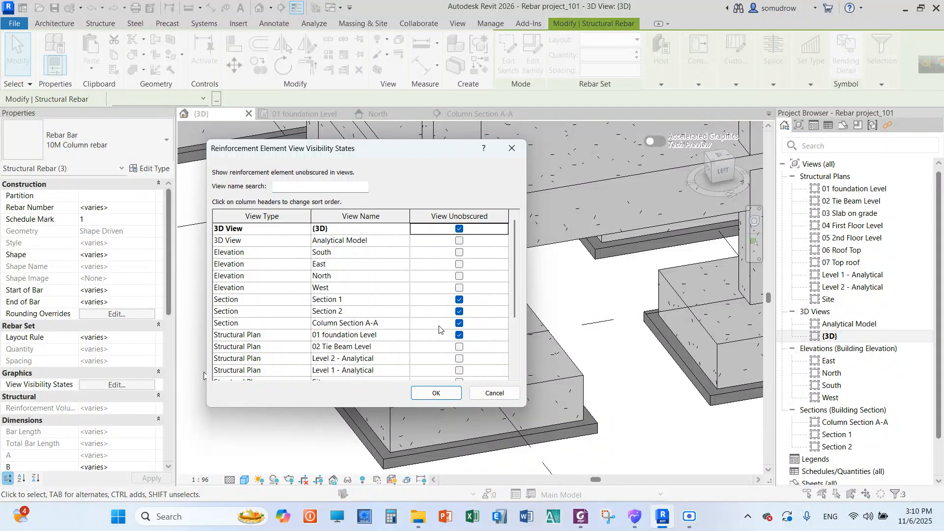
{"action": "left_click", "coordinate": [429, 393]}
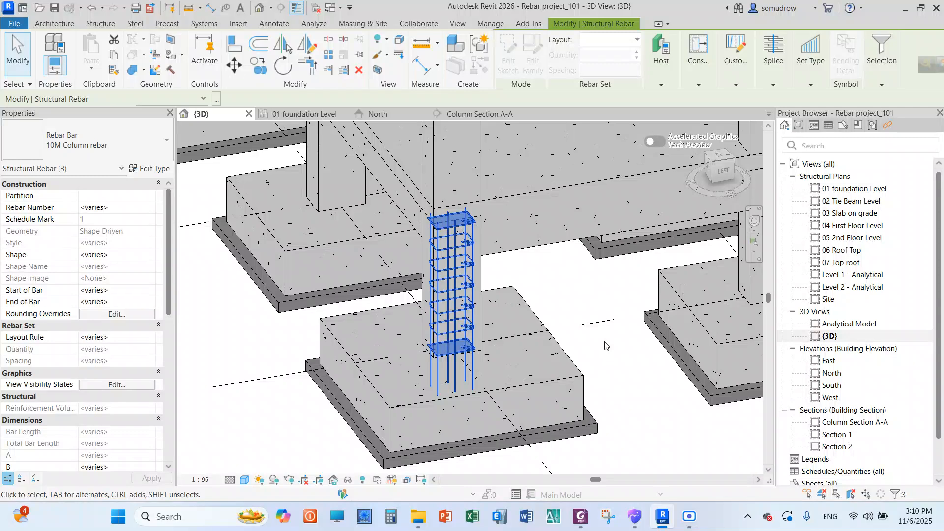
{"action": "key", "text": "Escape"}
{"action": "scroll", "coordinate": [467, 254], "scroll_direction": "up", "scroll_amount": 3}
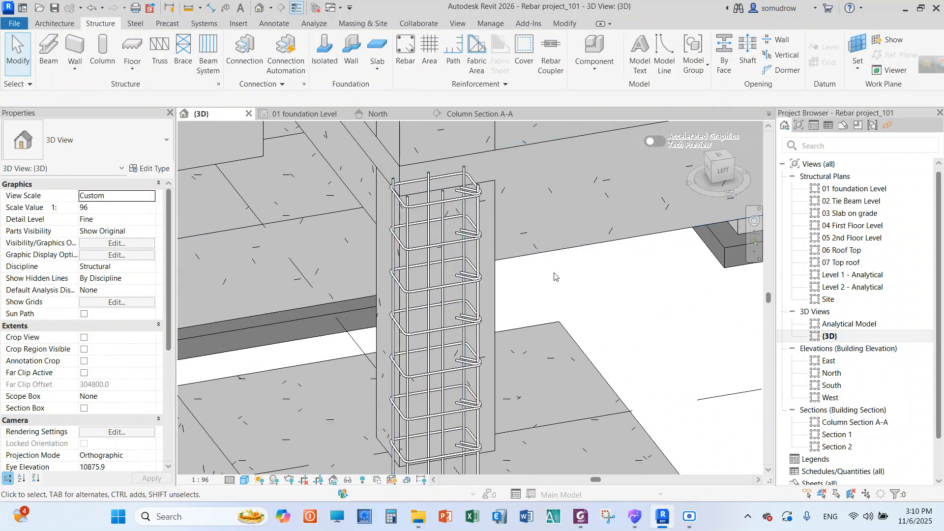
{"action": "scroll", "coordinate": [533, 278], "scroll_direction": "down", "scroll_amount": 3}
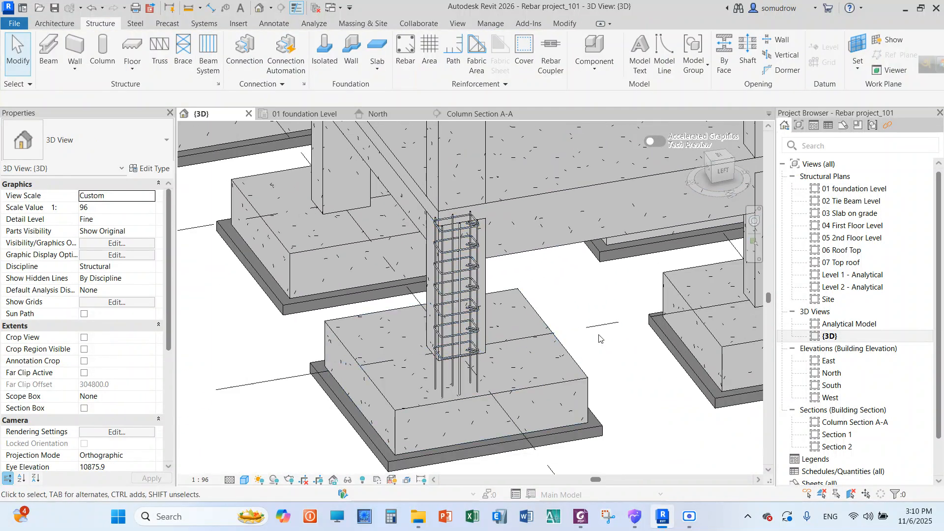
Examine the exposed rebar cage of the column and footing at grids A and 1 in the {3D} view
{"action": "scroll", "coordinate": [604, 338], "scroll_direction": "up", "scroll_amount": 2}
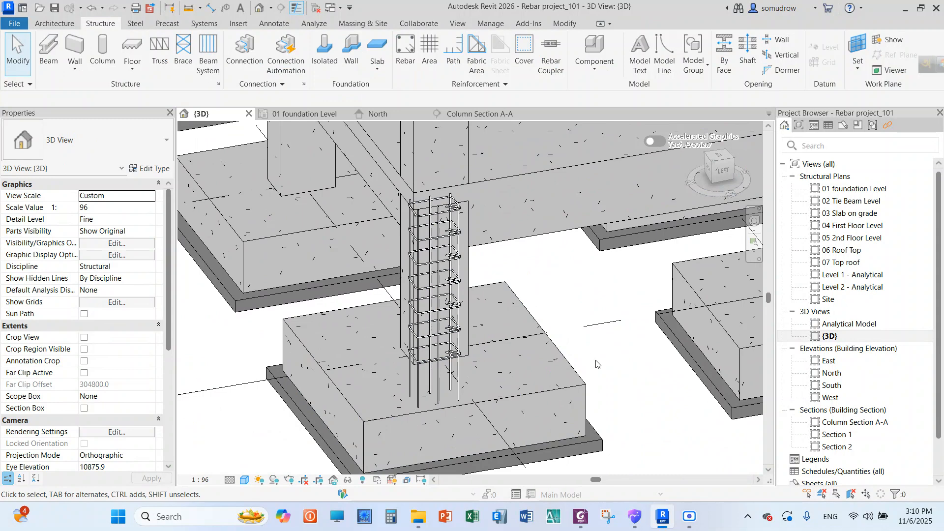
{"action": "scroll", "coordinate": [575, 324], "scroll_direction": "down", "scroll_amount": 2}
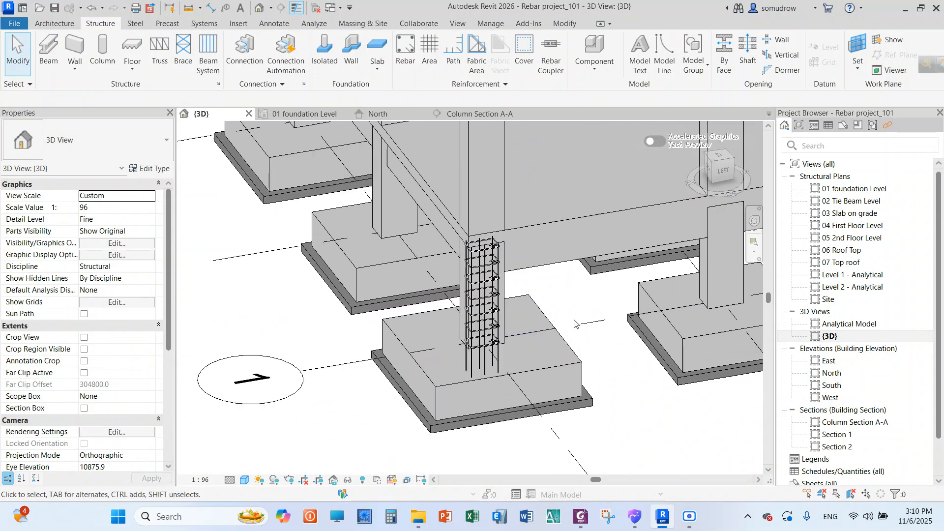
{"action": "scroll", "coordinate": [572, 314], "scroll_direction": "down", "scroll_amount": 2}
{"action": "scroll", "coordinate": [559, 259], "scroll_direction": "up", "scroll_amount": 2}
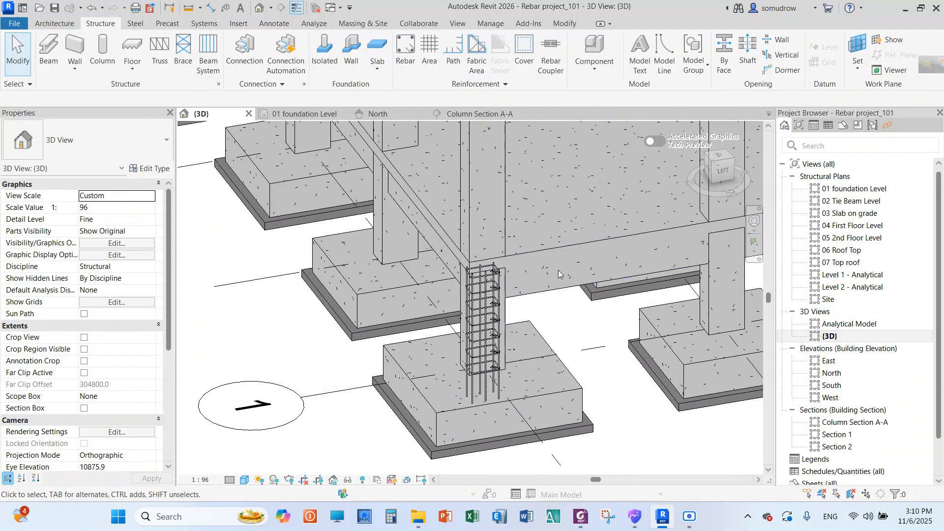
{"action": "scroll", "coordinate": [536, 227], "scroll_direction": "up", "scroll_amount": 1}
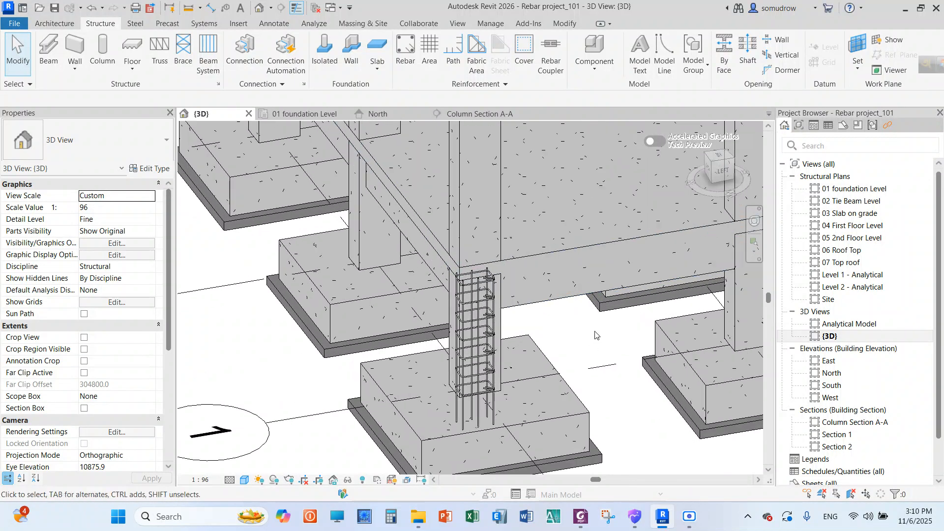
{"action": "scroll", "coordinate": [542, 341], "scroll_direction": "down", "scroll_amount": 2}
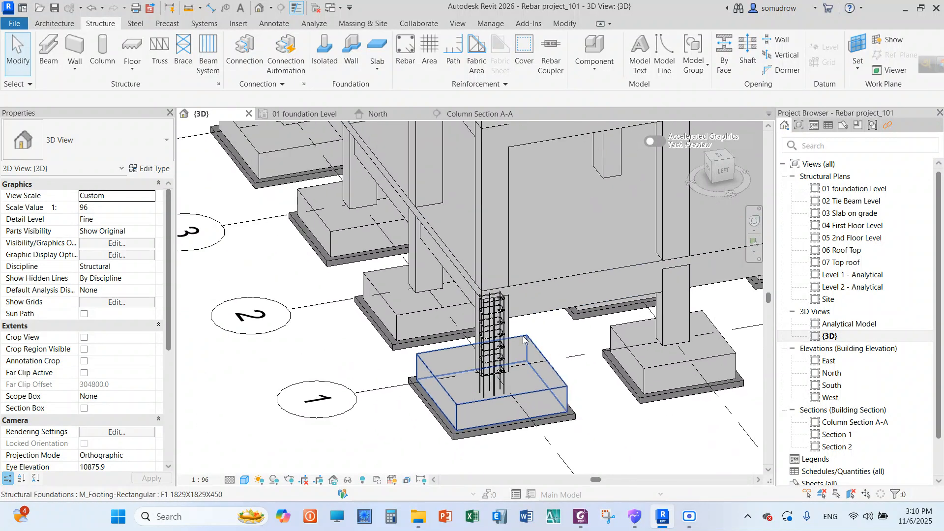
{"action": "scroll", "coordinate": [564, 344], "scroll_direction": "up", "scroll_amount": 2}
{"action": "scroll", "coordinate": [563, 344], "scroll_direction": "up", "scroll_amount": 1}
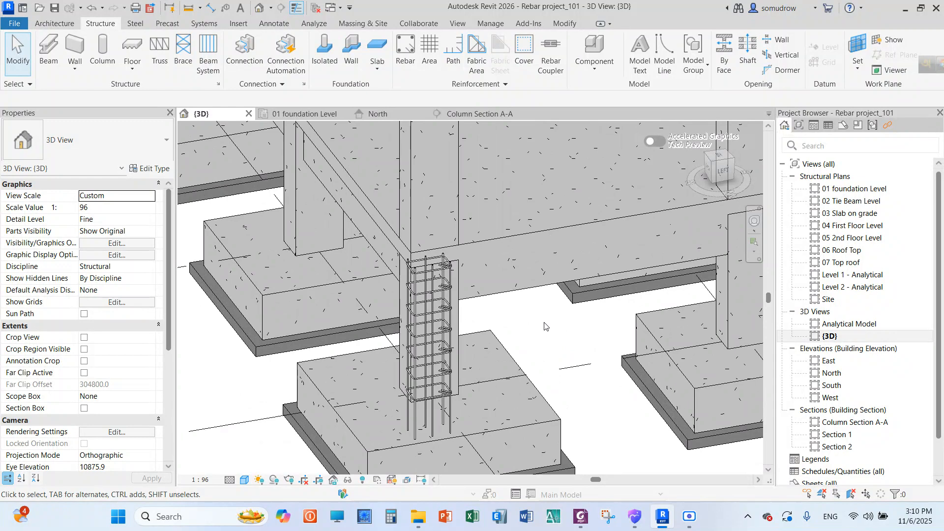
Check the properties of the column's vertical M_00 bar set in the {3D} view, and clear the selection
{"action": "left_click", "coordinate": [451, 425]}
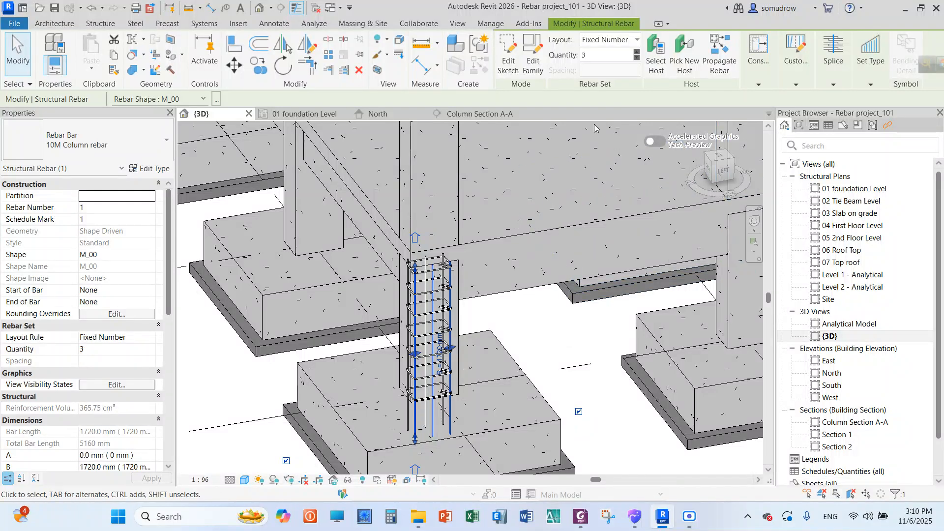
{"action": "right_click", "coordinate": [551, 215]}
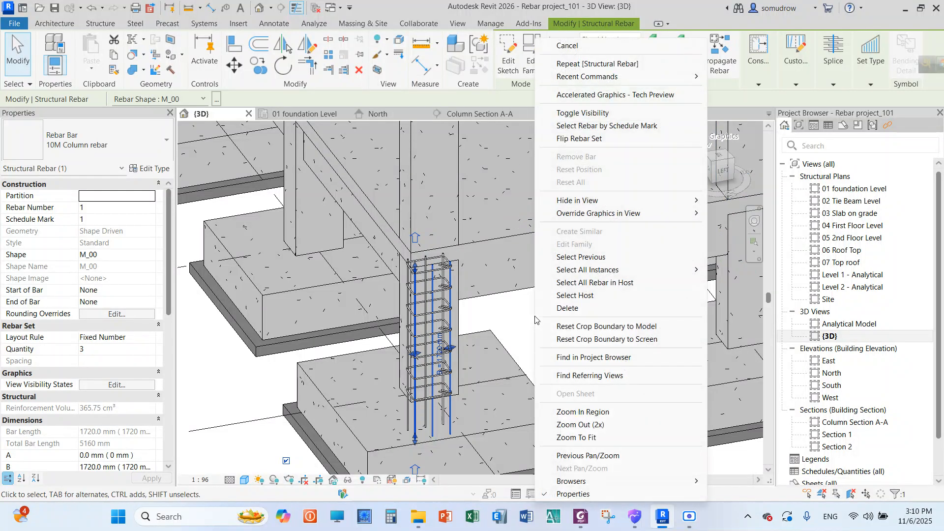
{"action": "left_click", "coordinate": [582, 45]}
{"action": "right_click", "coordinate": [549, 336]}
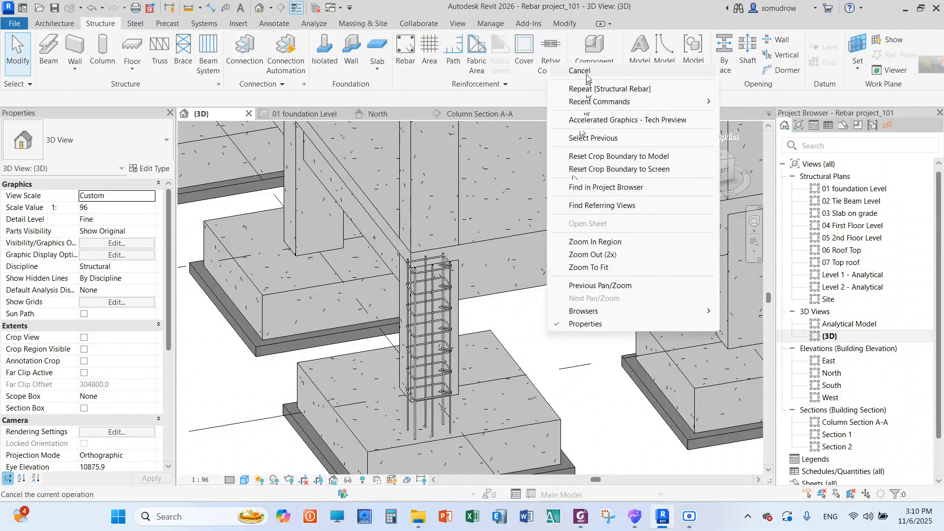
{"action": "key", "text": "Escape"}
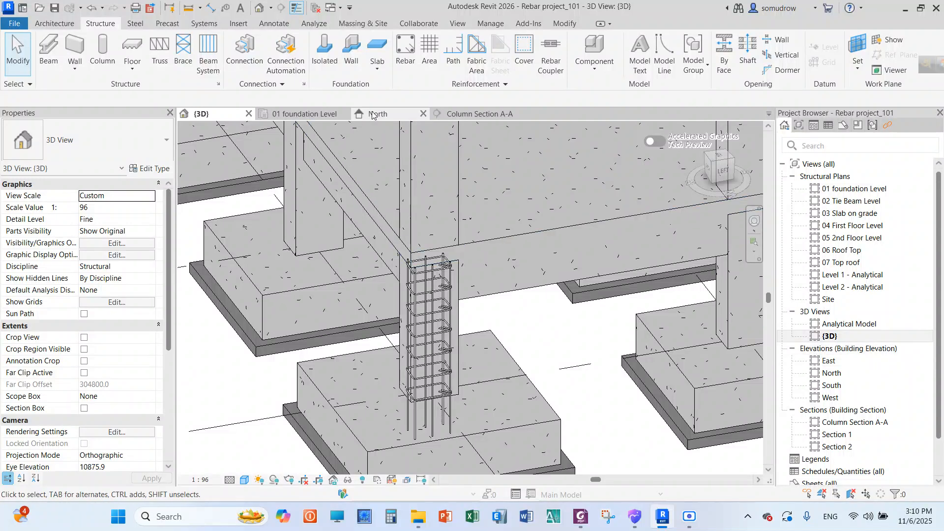
Open the Column Section A-A view and inspect the vertical bar set where it enters the footing
{"action": "left_click", "coordinate": [462, 115]}
{"action": "scroll", "coordinate": [457, 355], "scroll_direction": "up", "scroll_amount": 5}
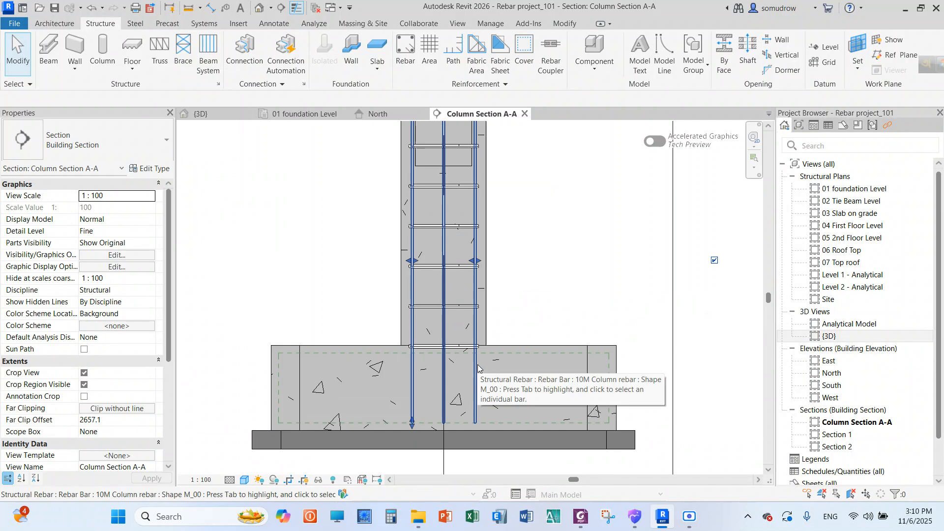
{"action": "left_click", "coordinate": [476, 365]}
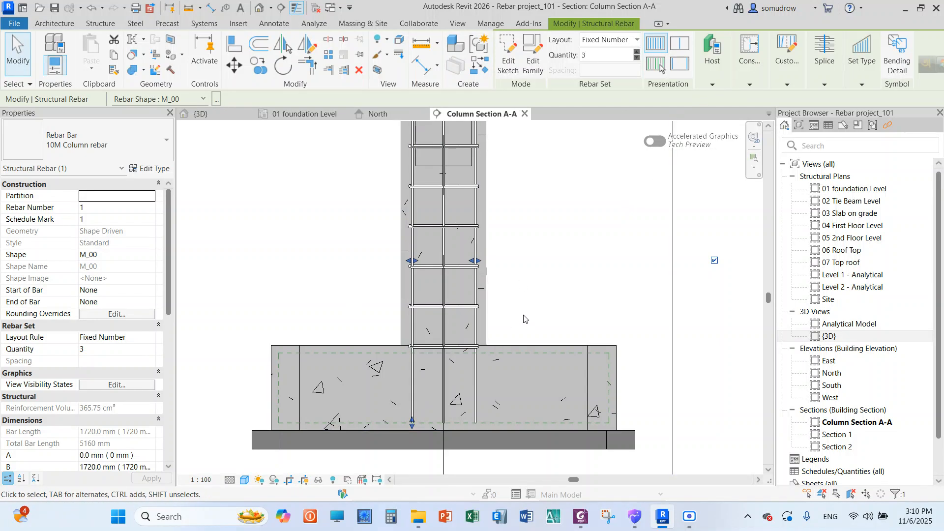
{"action": "scroll", "coordinate": [524, 316], "scroll_direction": "up", "scroll_amount": 3}
{"action": "left_click", "coordinate": [534, 265]}
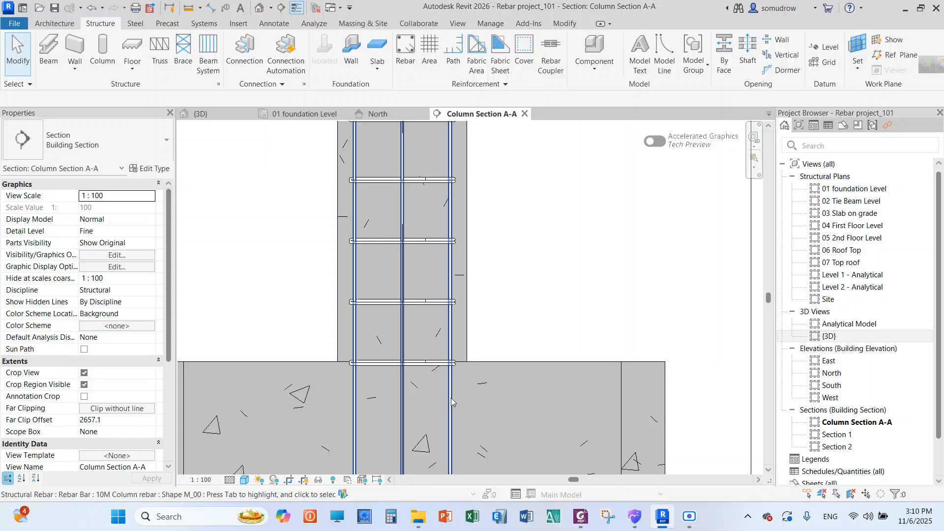
Browse the available rebar shapes for the column's vertical bars in the Rebar Shape Browser, and clear the selection without changing the shape
{"action": "left_click", "coordinate": [450, 397]}
{"action": "scroll", "coordinate": [277, 188], "scroll_direction": "down", "scroll_amount": 2}
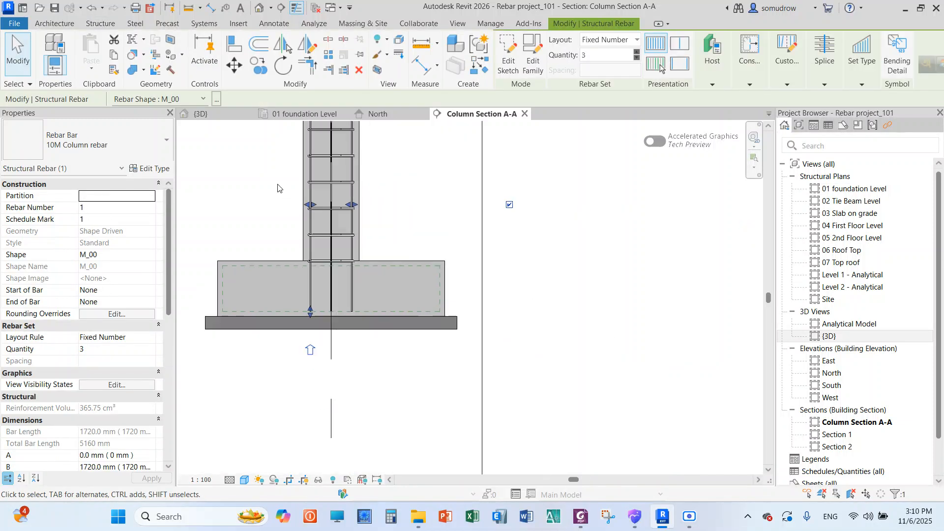
{"action": "scroll", "coordinate": [276, 189], "scroll_direction": "down", "scroll_amount": 1}
{"action": "scroll", "coordinate": [265, 177], "scroll_direction": "up", "scroll_amount": 1}
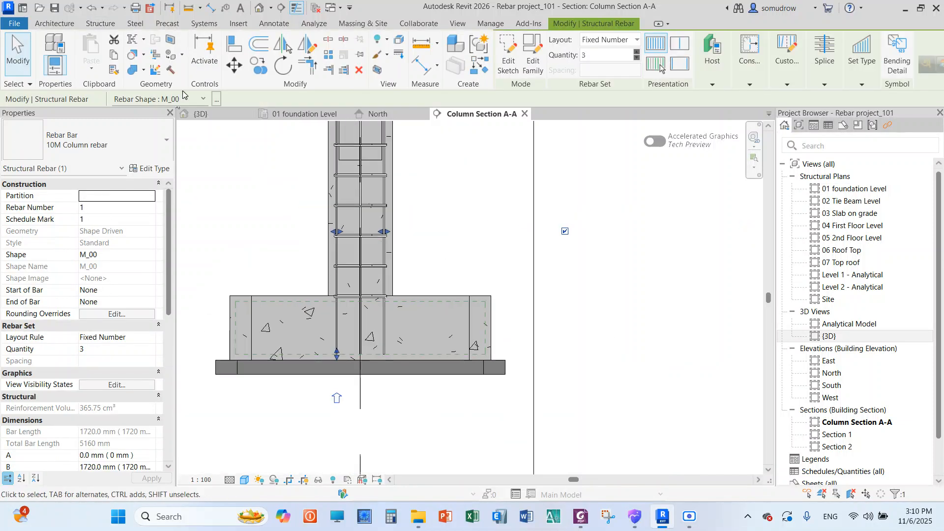
{"action": "left_click", "coordinate": [218, 102]}
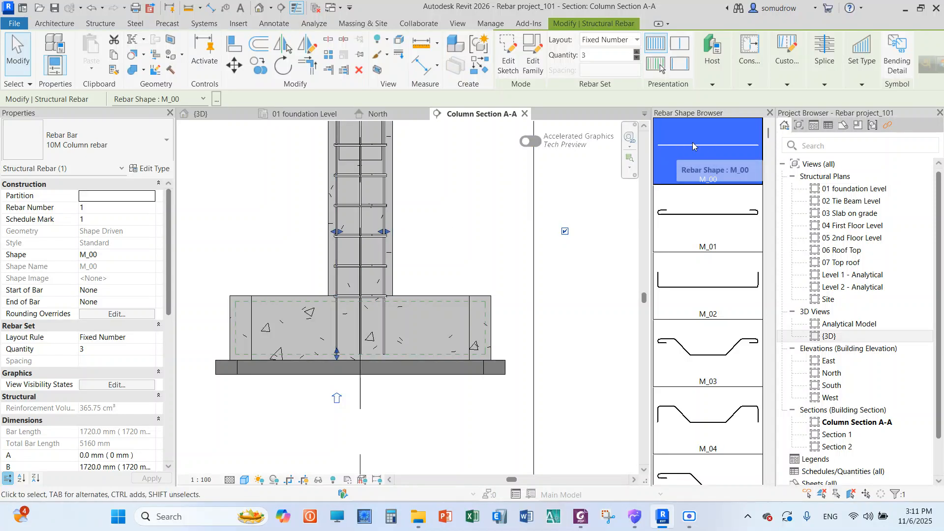
{"action": "left_click_drag", "start_coordinate": [768, 130], "coordinate": [770, 269]}
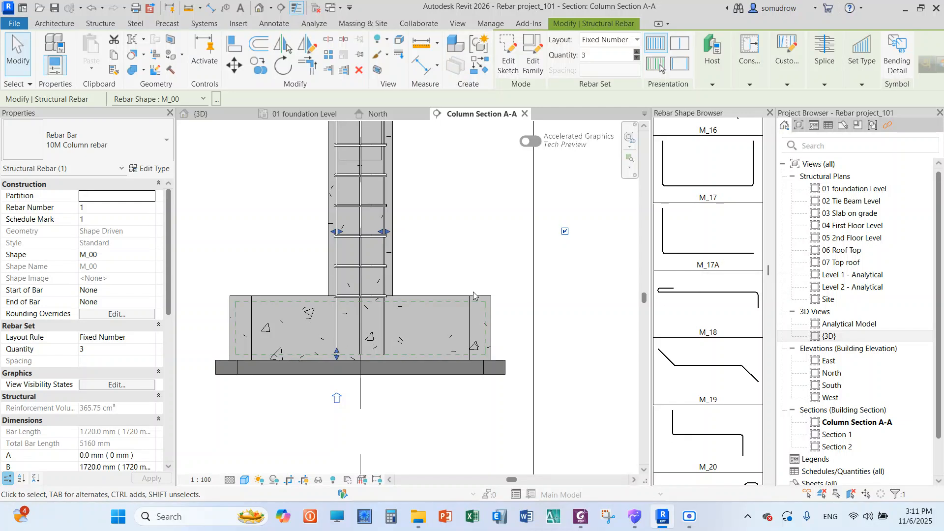
{"action": "scroll", "coordinate": [473, 295], "scroll_direction": "down", "scroll_amount": 3}
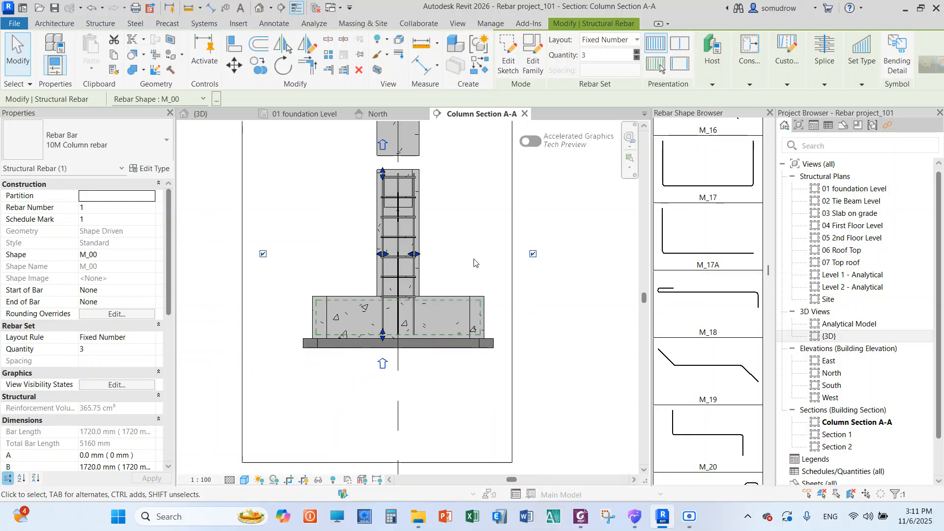
{"action": "left_click", "coordinate": [470, 203]}
Examine the spacing of the ties and the ends of the vertical bars along the column in Column Section A-A
{"action": "scroll", "coordinate": [445, 234], "scroll_direction": "down", "scroll_amount": 2}
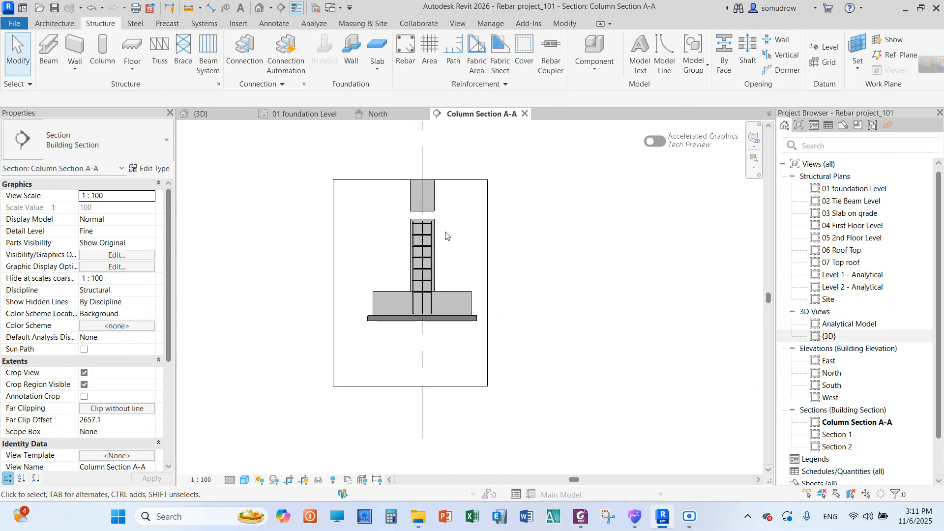
{"action": "scroll", "coordinate": [445, 235], "scroll_direction": "up", "scroll_amount": 4}
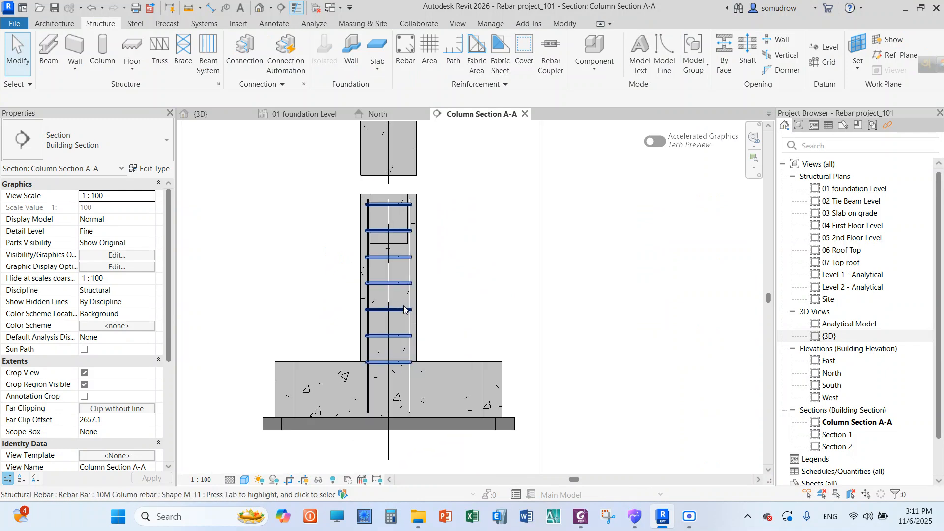
{"action": "scroll", "coordinate": [450, 292], "scroll_direction": "down", "scroll_amount": 1}
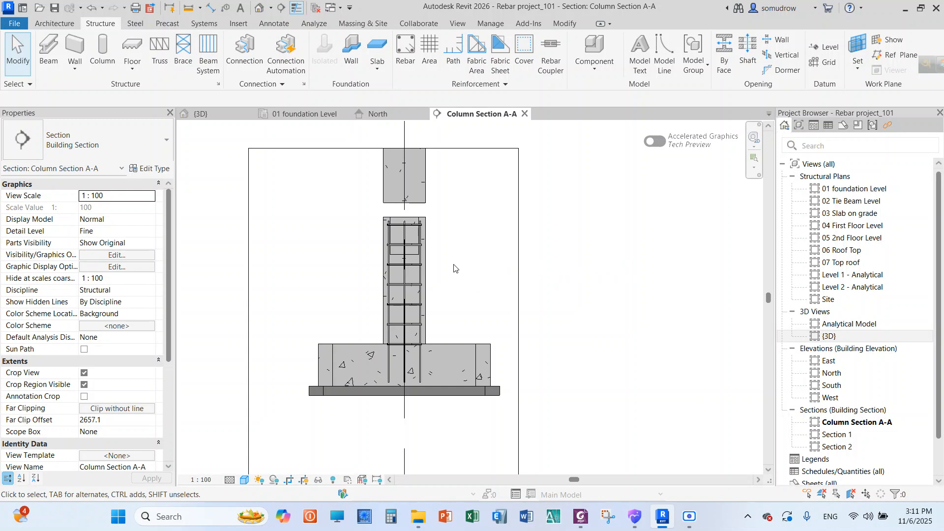
{"action": "scroll", "coordinate": [448, 236], "scroll_direction": "down", "scroll_amount": 3}
{"action": "scroll", "coordinate": [447, 232], "scroll_direction": "up", "scroll_amount": 3}
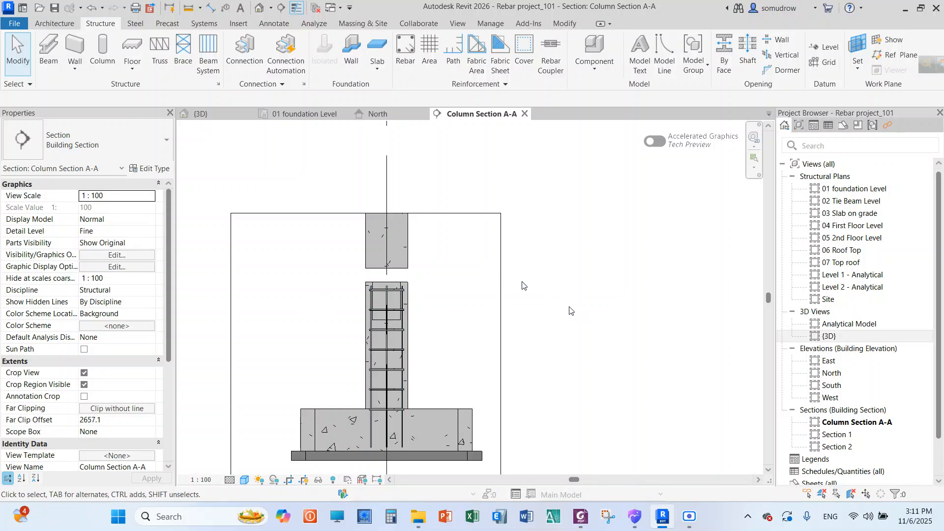
{"action": "scroll", "coordinate": [539, 228], "scroll_direction": "down", "scroll_amount": 2}
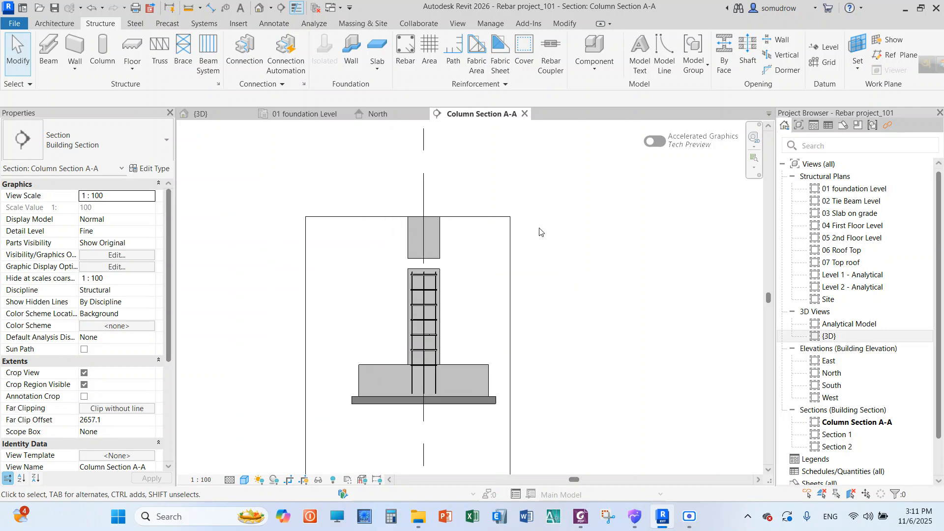
{"action": "scroll", "coordinate": [449, 281], "scroll_direction": "up", "scroll_amount": 3}
{"action": "scroll", "coordinate": [442, 277], "scroll_direction": "up", "scroll_amount": 3}
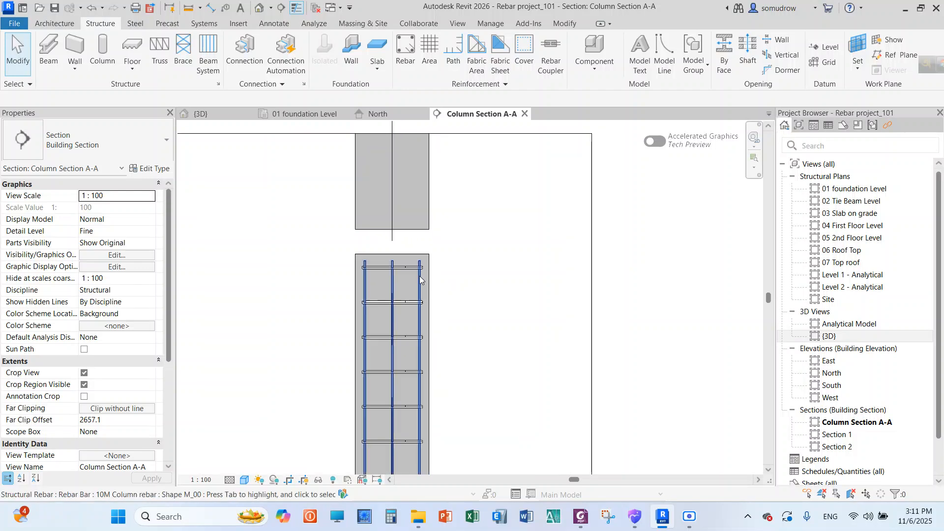
{"action": "scroll", "coordinate": [481, 266], "scroll_direction": "up", "scroll_amount": 1}
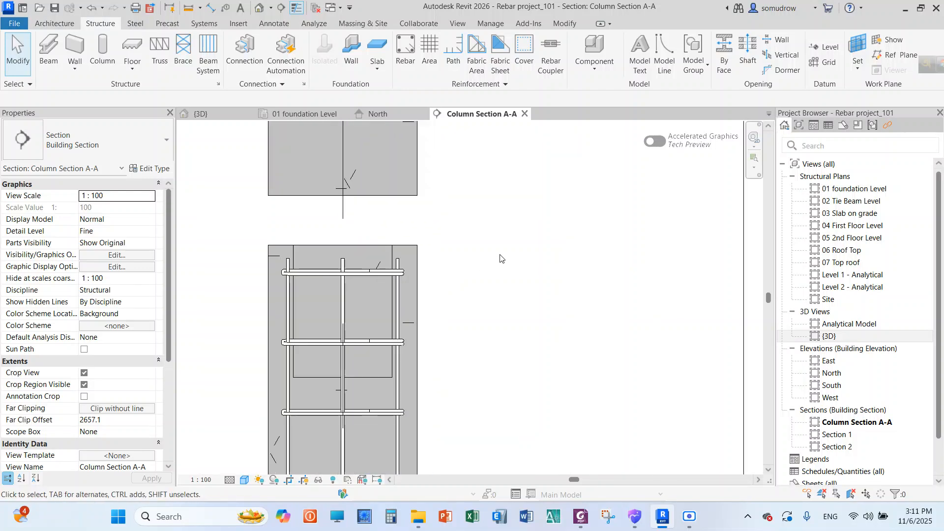
{"action": "scroll", "coordinate": [496, 259], "scroll_direction": "down", "scroll_amount": 1}
{"action": "scroll", "coordinate": [488, 256], "scroll_direction": "down", "scroll_amount": 3}
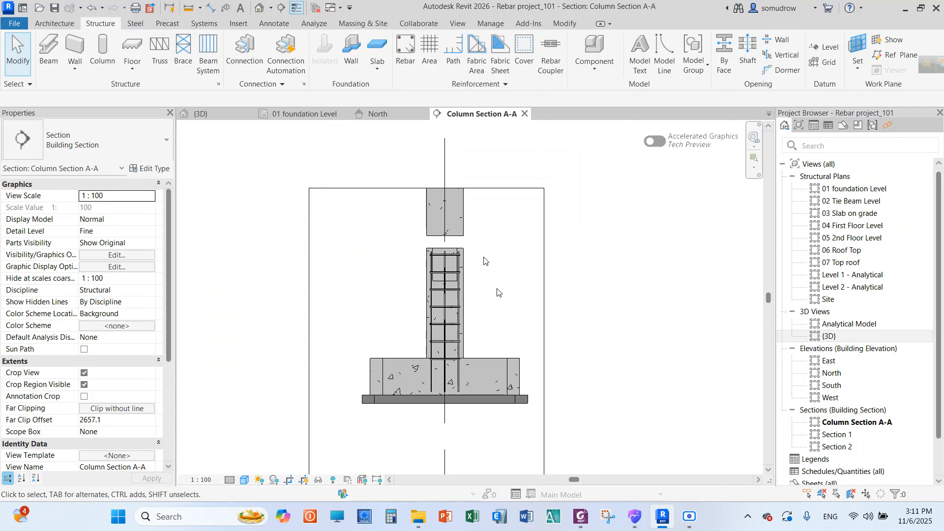
Open the 01 foundation Level structural plan and examine the reinforced column within its footing
{"action": "left_click", "coordinate": [836, 189]}
{"action": "double_click", "coordinate": [836, 190]}
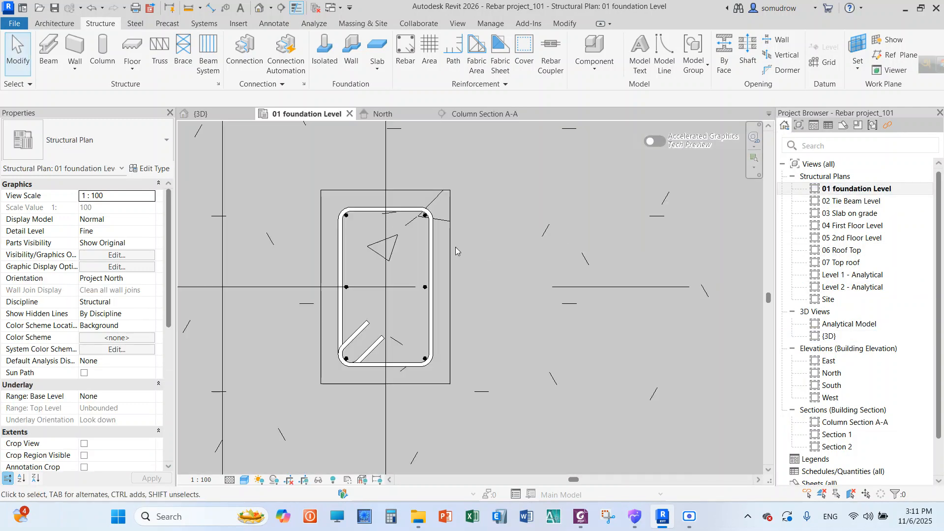
{"action": "scroll", "coordinate": [430, 245], "scroll_direction": "down", "scroll_amount": 5}
{"action": "scroll", "coordinate": [463, 153], "scroll_direction": "up", "scroll_amount": 2}
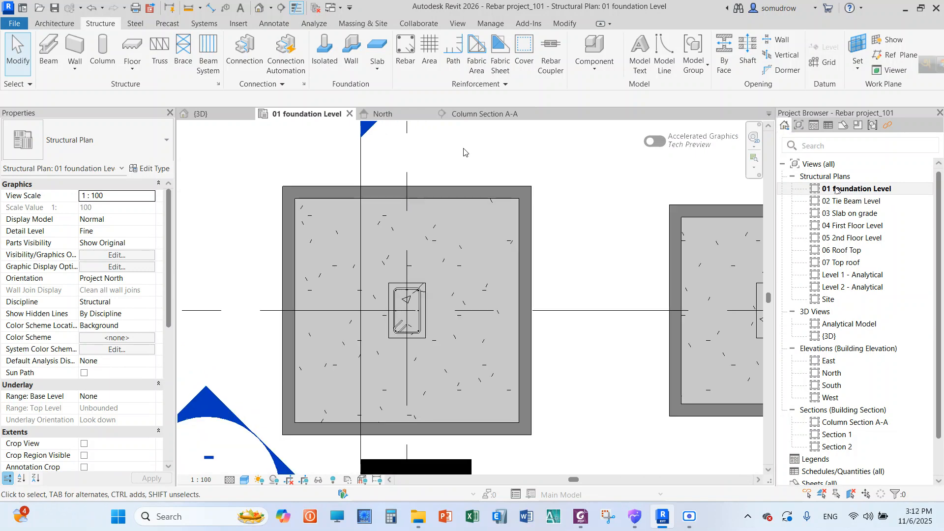
{"action": "scroll", "coordinate": [464, 197], "scroll_direction": "down", "scroll_amount": 2}
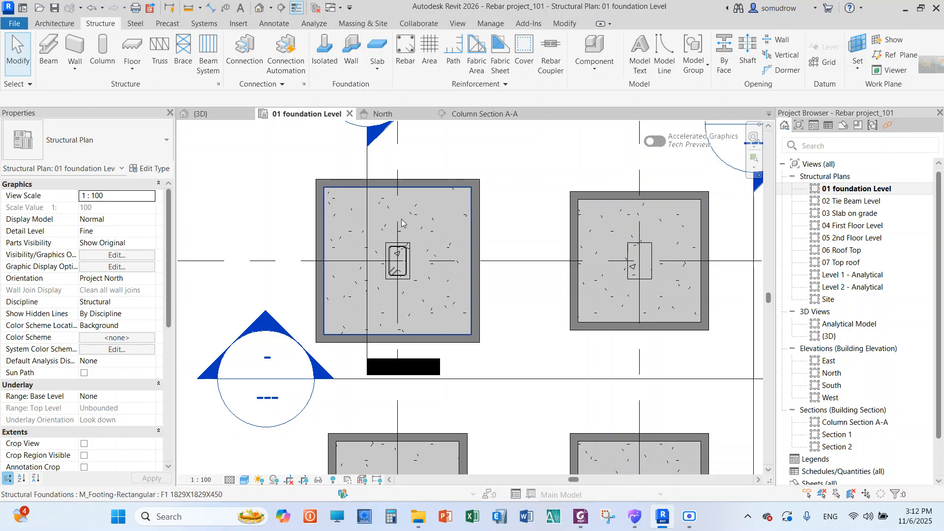
{"action": "scroll", "coordinate": [398, 261], "scroll_direction": "up", "scroll_amount": 3}
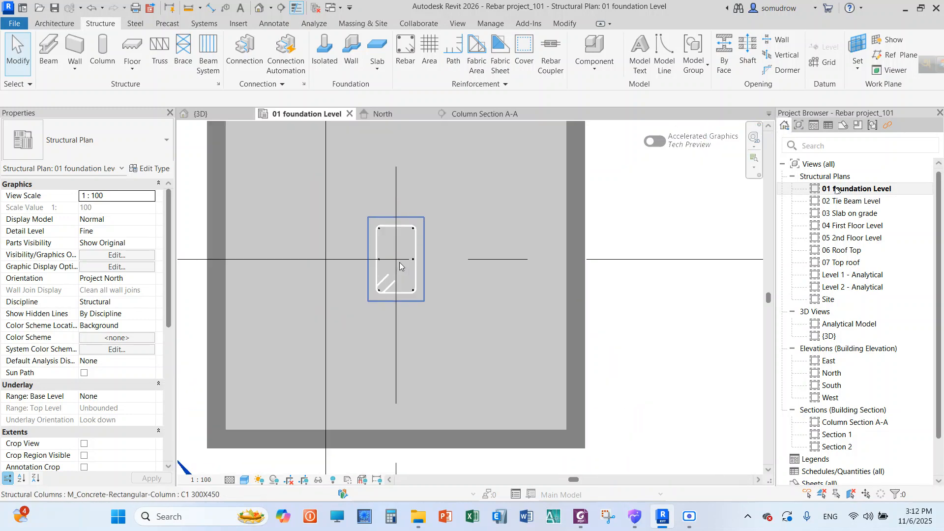
Select the M_T1 tie set around the column in the foundation plan and review its start and end hook properties
{"action": "left_click", "coordinate": [398, 230]}
{"action": "scroll", "coordinate": [379, 289], "scroll_direction": "up", "scroll_amount": 2}
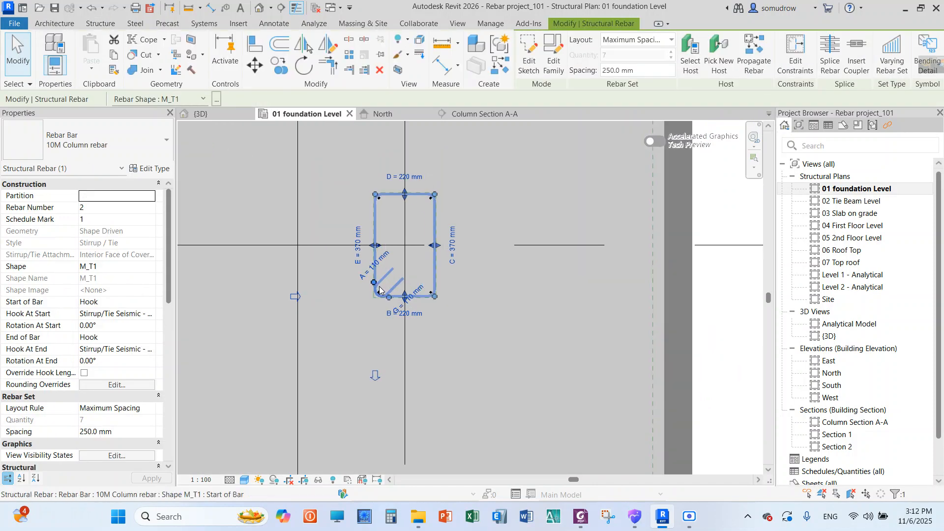
{"action": "scroll", "coordinate": [379, 289], "scroll_direction": "up", "scroll_amount": 1}
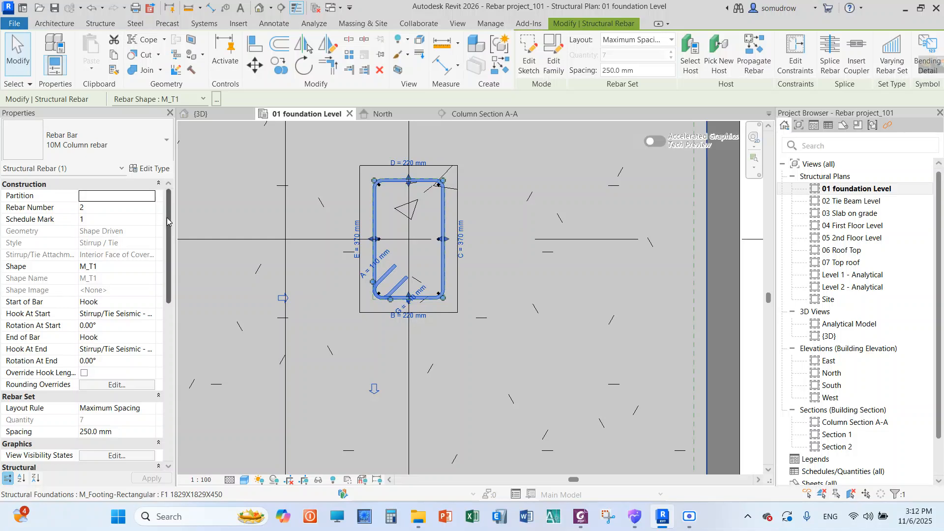
{"action": "scroll", "coordinate": [98, 295], "scroll_direction": "down", "scroll_amount": 5}
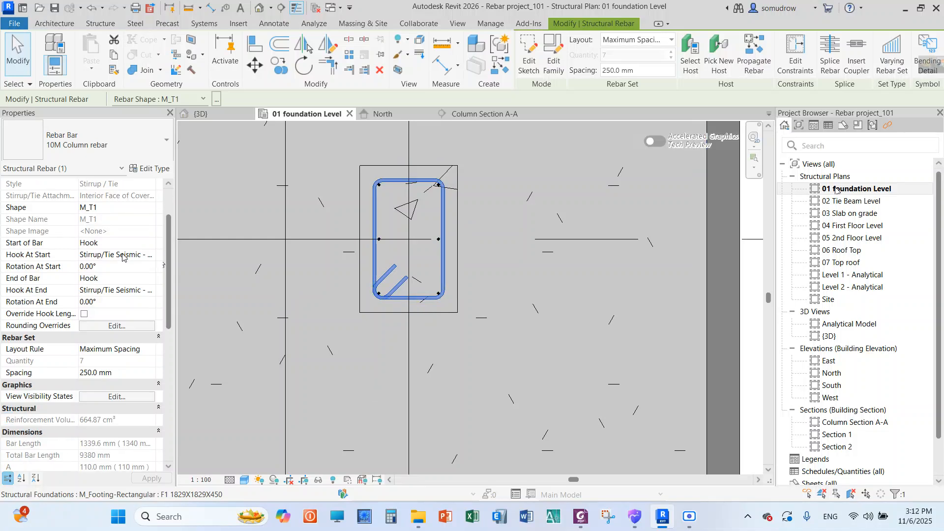
{"action": "scroll", "coordinate": [123, 256], "scroll_direction": "up", "scroll_amount": 5}
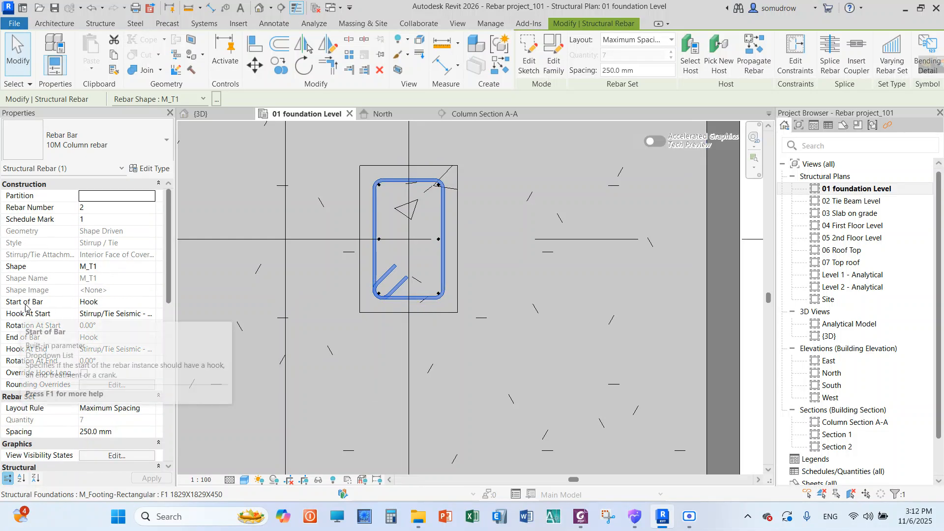
Switch the ties' Start of Bar to None and back to Hook, with Stirrup/Tie - 90 deg. as the hook at start
{"action": "left_click", "coordinate": [153, 305]}
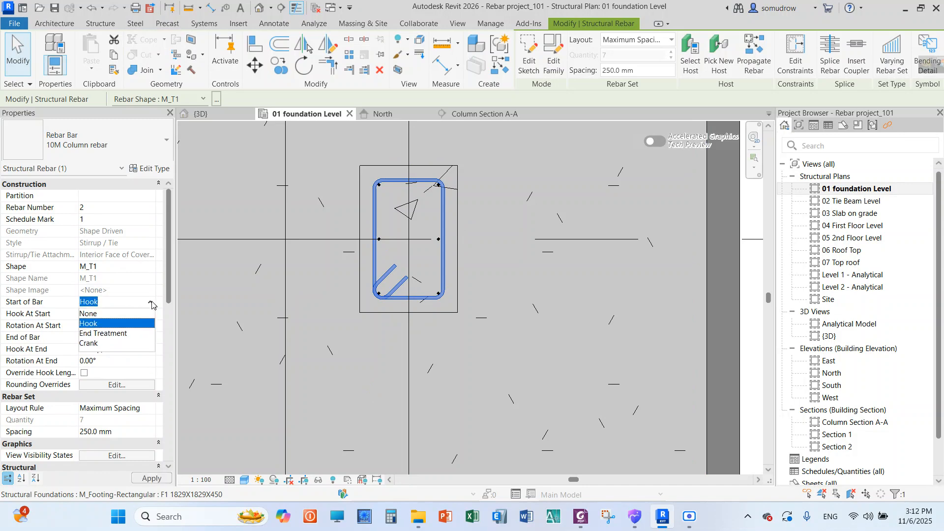
{"action": "left_click", "coordinate": [91, 314]}
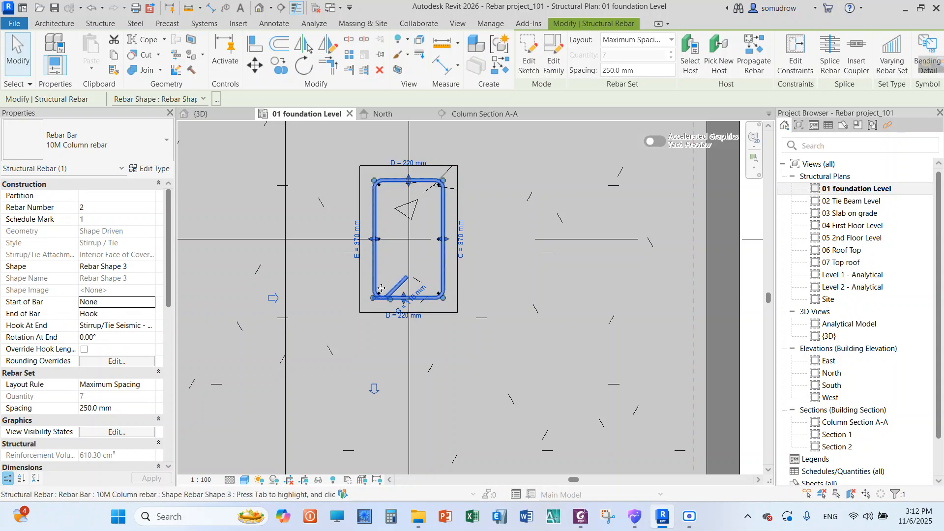
{"action": "left_click", "coordinate": [151, 305]}
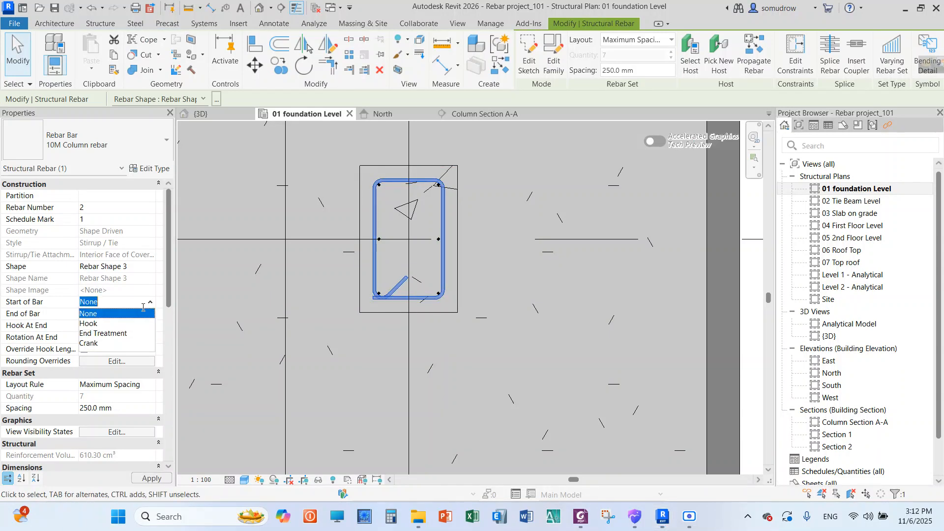
{"action": "left_click", "coordinate": [107, 324]}
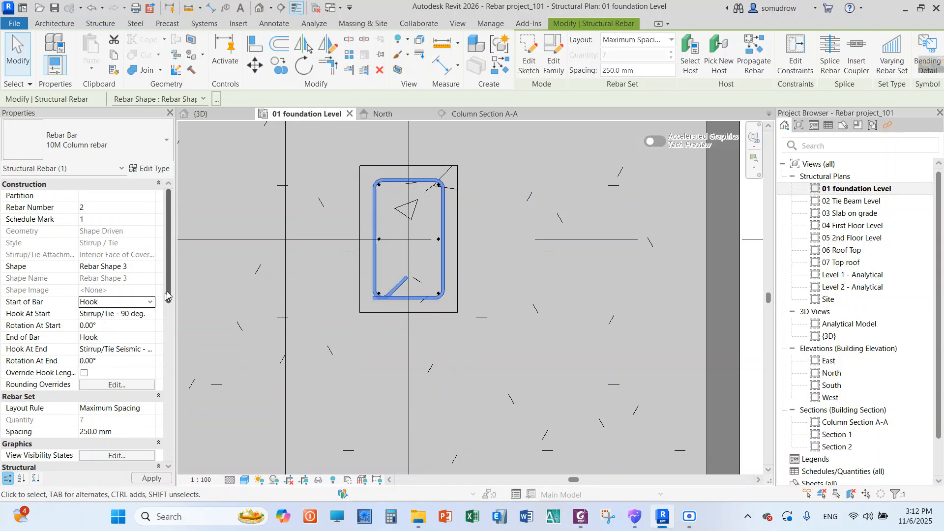
{"action": "scroll", "coordinate": [148, 307], "scroll_direction": "down", "scroll_amount": 2}
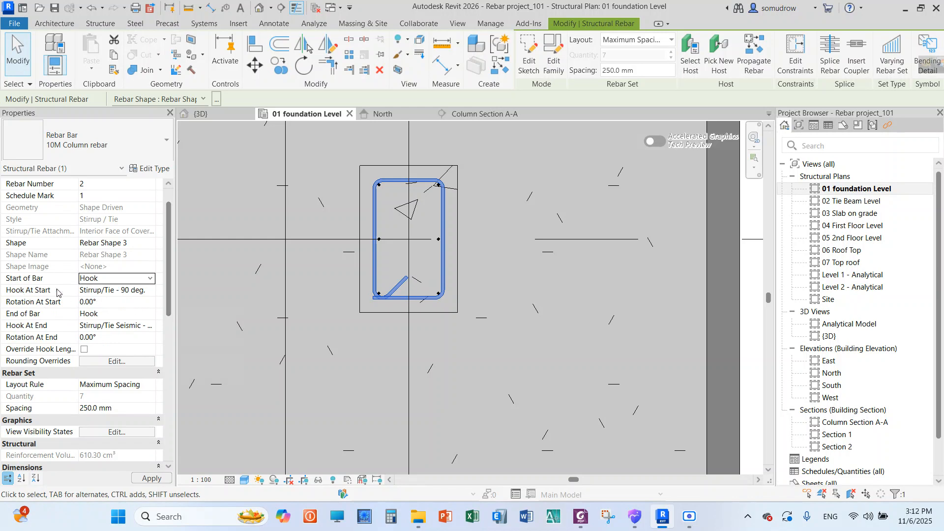
{"action": "left_click", "coordinate": [151, 292]}
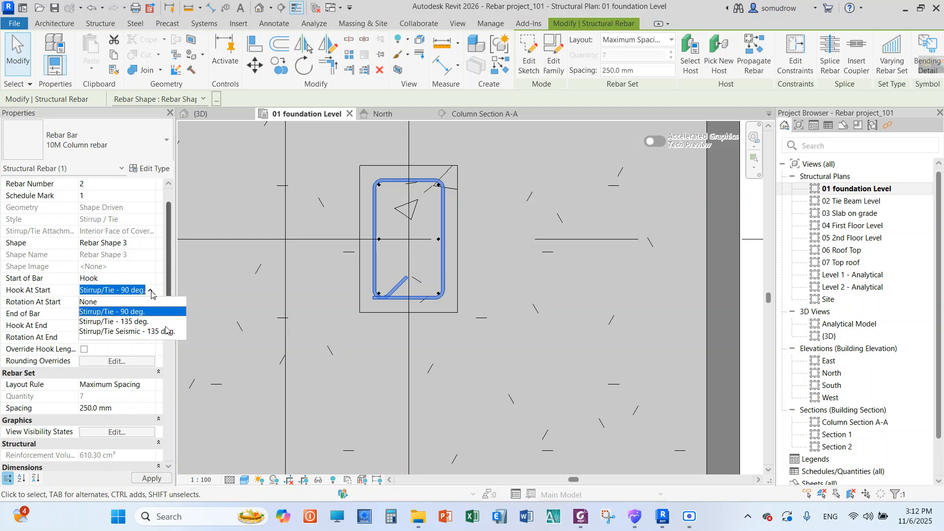
{"action": "left_click", "coordinate": [166, 284]}
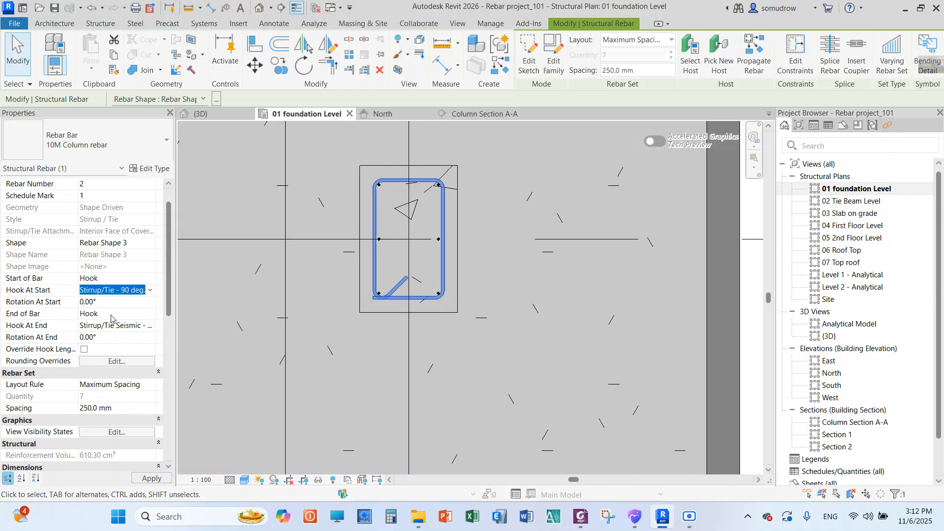
Open the type properties of the 10M Column rebar and review its bar and bend diameters and length parameters
{"action": "left_click", "coordinate": [149, 169]}
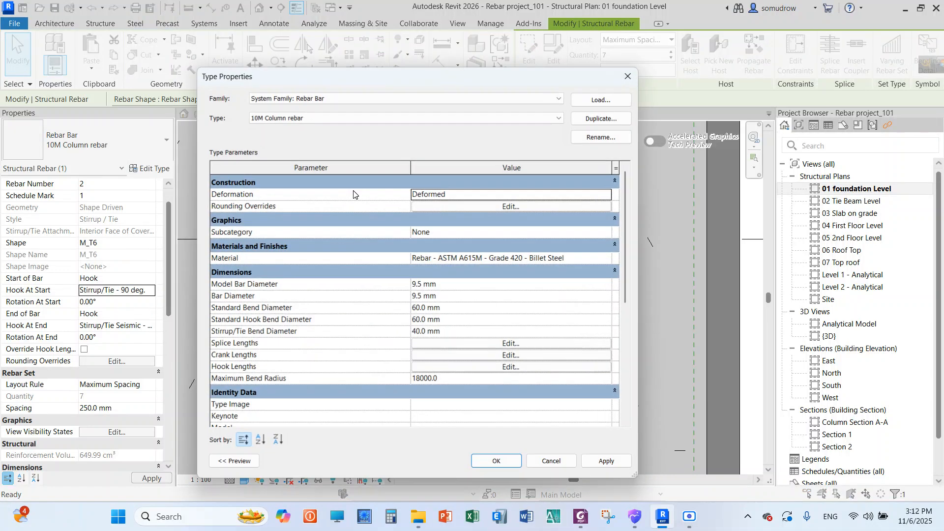
{"action": "left_click_drag", "start_coordinate": [381, 81], "coordinate": [231, 60]}
{"action": "left_click_drag", "start_coordinate": [148, 58], "coordinate": [541, 65]}
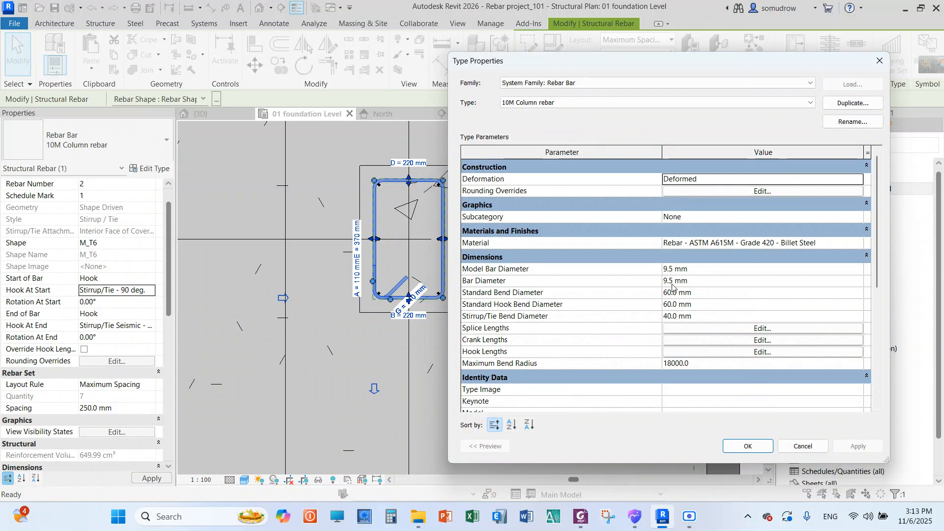
{"action": "left_click_drag", "start_coordinate": [644, 67], "coordinate": [541, 63]}
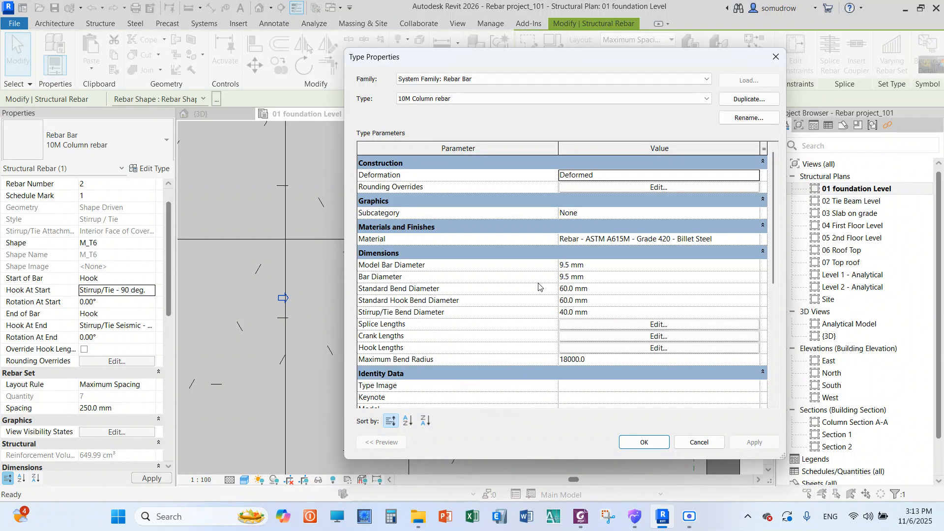
{"action": "left_click_drag", "start_coordinate": [513, 58], "coordinate": [468, 53]}
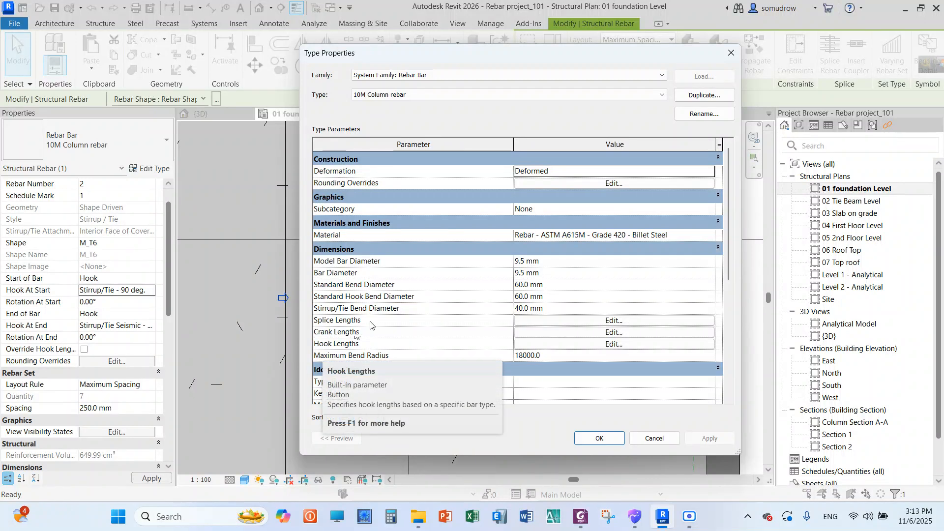
{"action": "left_click_drag", "start_coordinate": [447, 56], "coordinate": [319, 62]}
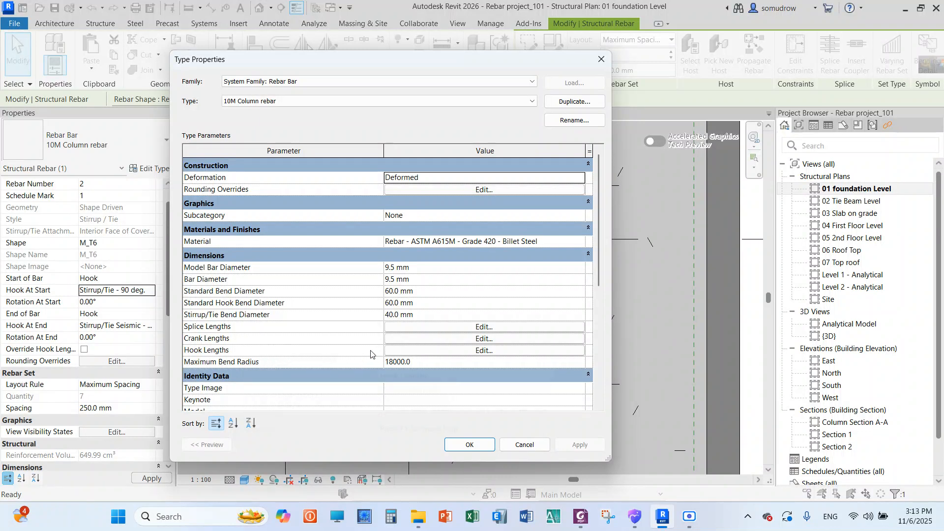
Open the bar type's hook lengths table and widen the hook type column to read the full hook names
{"action": "left_click", "coordinate": [412, 350]}
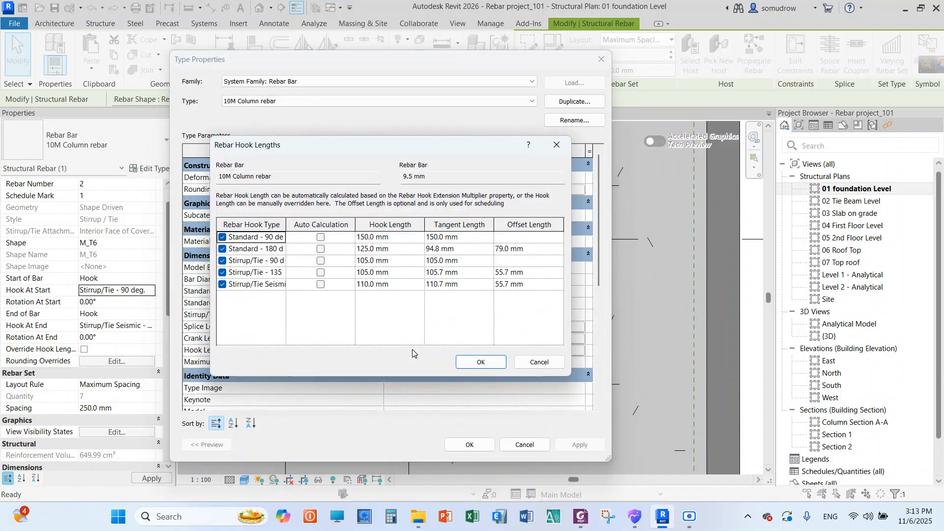
{"action": "left_click_drag", "start_coordinate": [395, 146], "coordinate": [329, 117]}
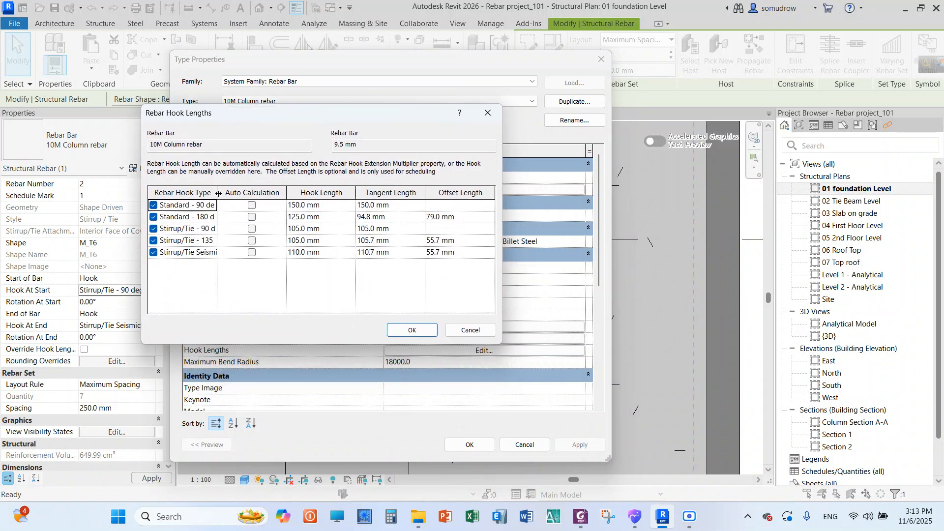
{"action": "left_click_drag", "start_coordinate": [218, 193], "coordinate": [245, 192]}
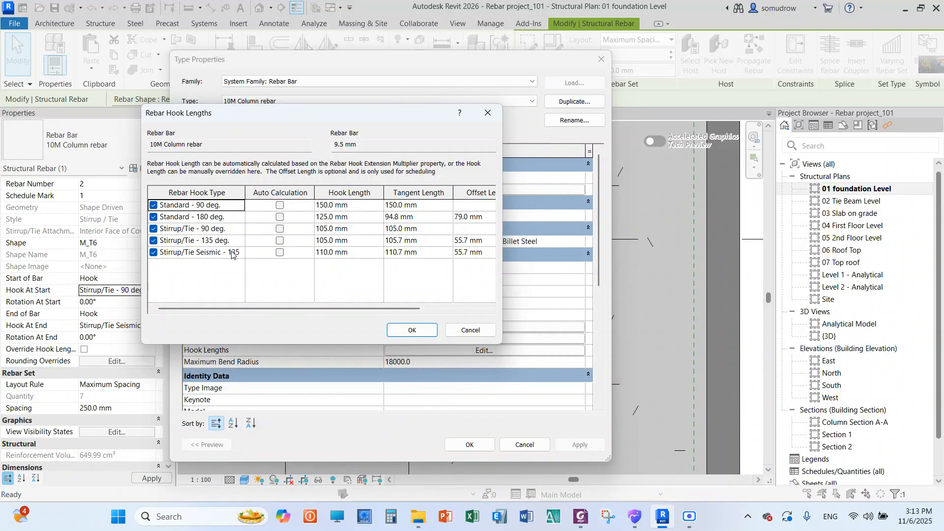
{"action": "left_click_drag", "start_coordinate": [282, 113], "coordinate": [249, 112]}
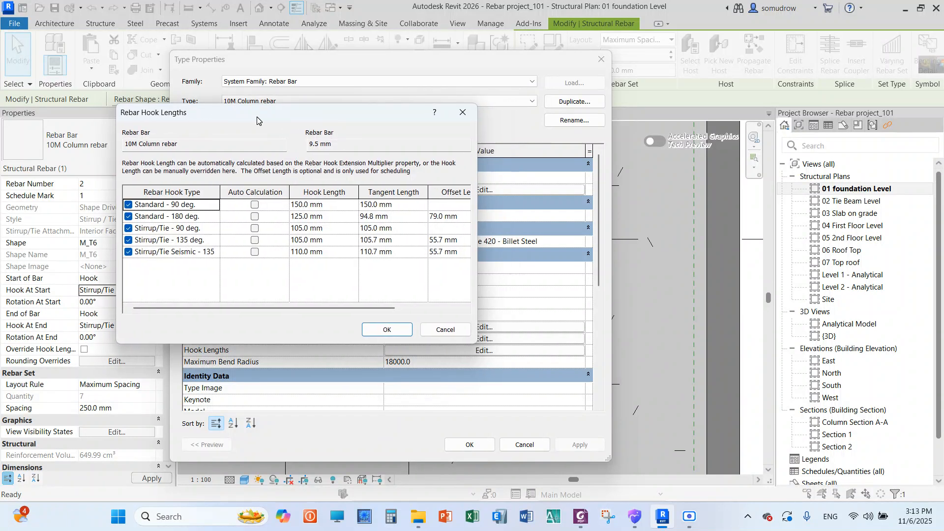
Try automatic calculation for the Standard - 90 deg. hook length, switch it off again, and close the type properties without applying
{"action": "left_click", "coordinate": [300, 205]}
{"action": "left_click", "coordinate": [305, 206]}
{"action": "left_click", "coordinate": [249, 207]}
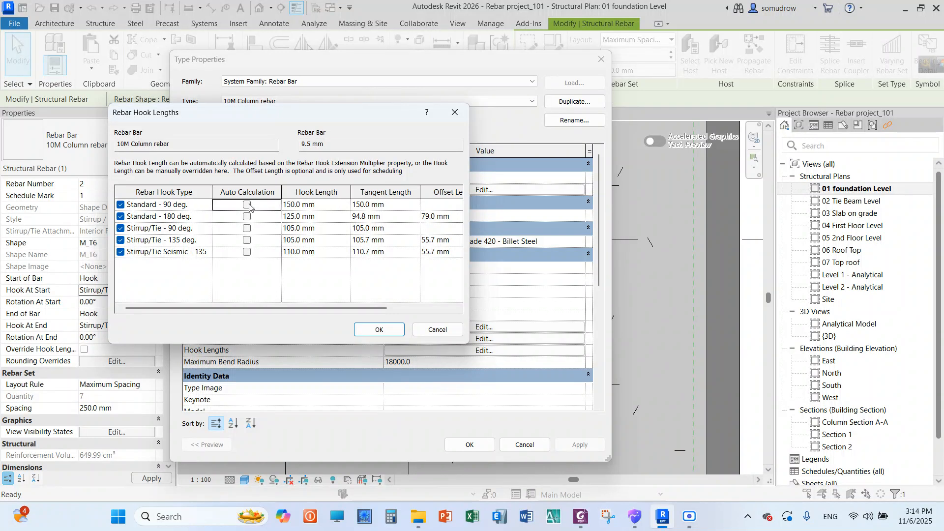
{"action": "left_click", "coordinate": [248, 205]}
{"action": "left_click_drag", "start_coordinate": [339, 115], "coordinate": [297, 102]}
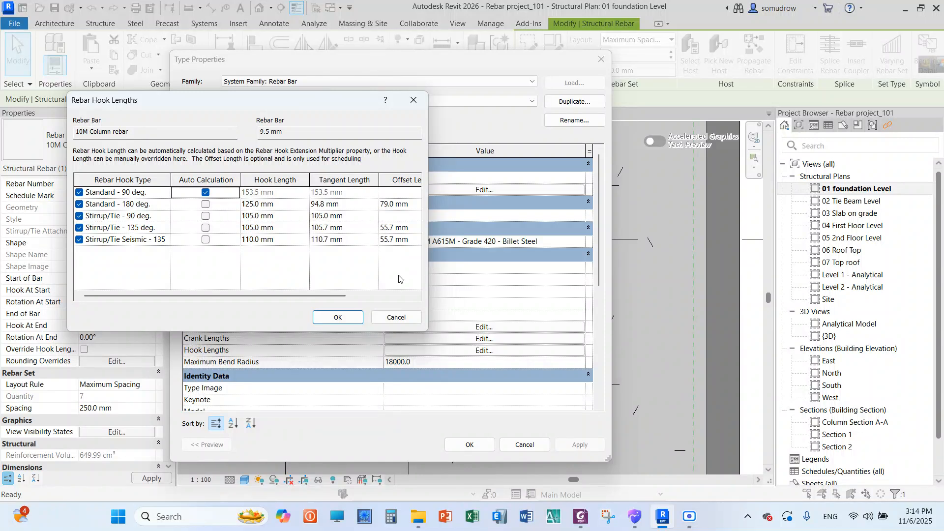
{"action": "left_click_drag", "start_coordinate": [278, 108], "coordinate": [469, 125]}
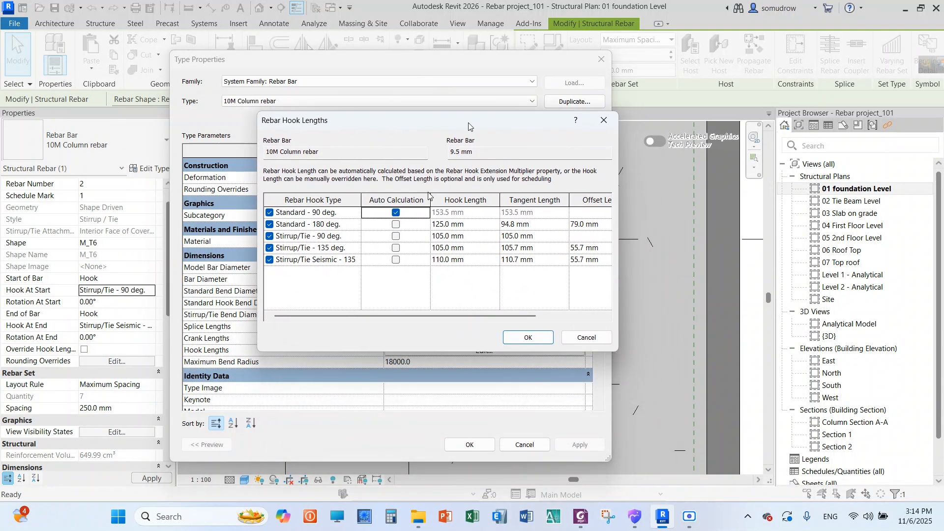
{"action": "left_click", "coordinate": [396, 213]}
{"action": "left_click", "coordinate": [530, 338]}
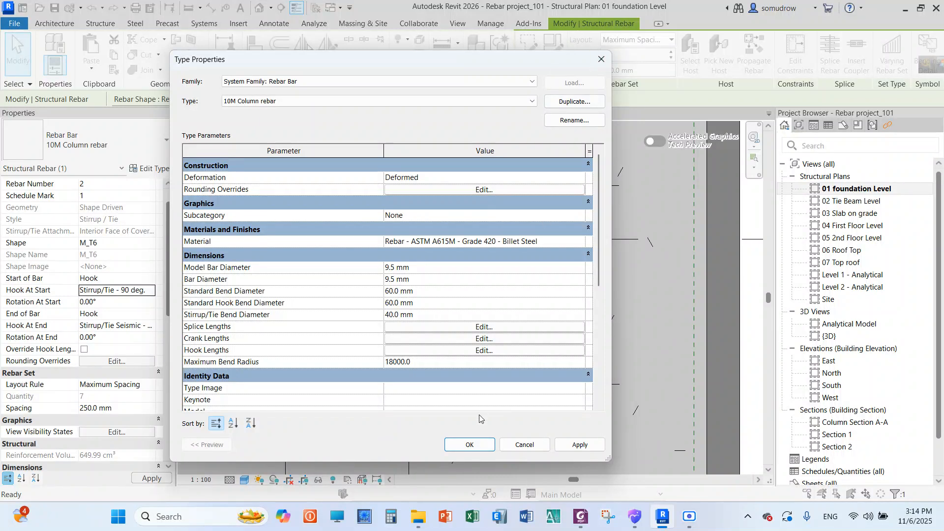
{"action": "left_click", "coordinate": [602, 59]}
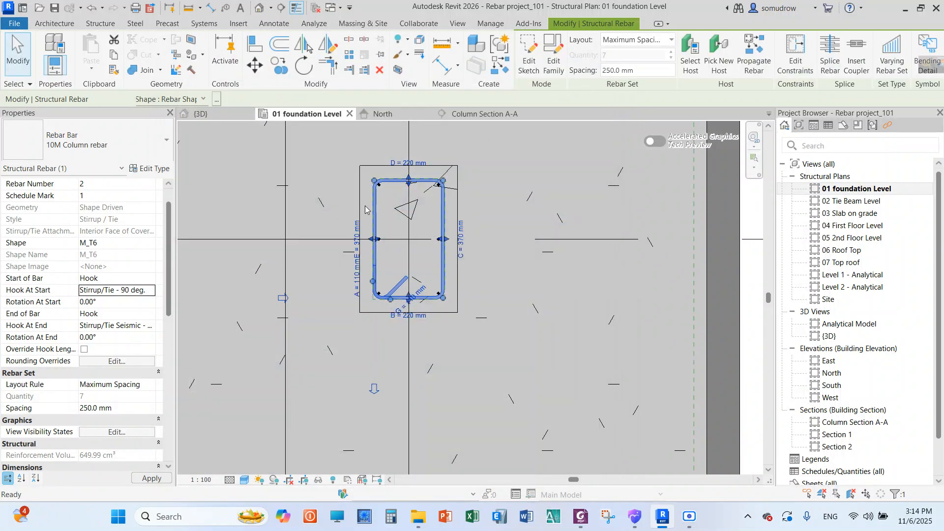
Examine the tie's start and end hooks in plan and compare its lettered segments with the listed bar dimensions
{"action": "scroll", "coordinate": [355, 223], "scroll_direction": "up", "scroll_amount": 5}
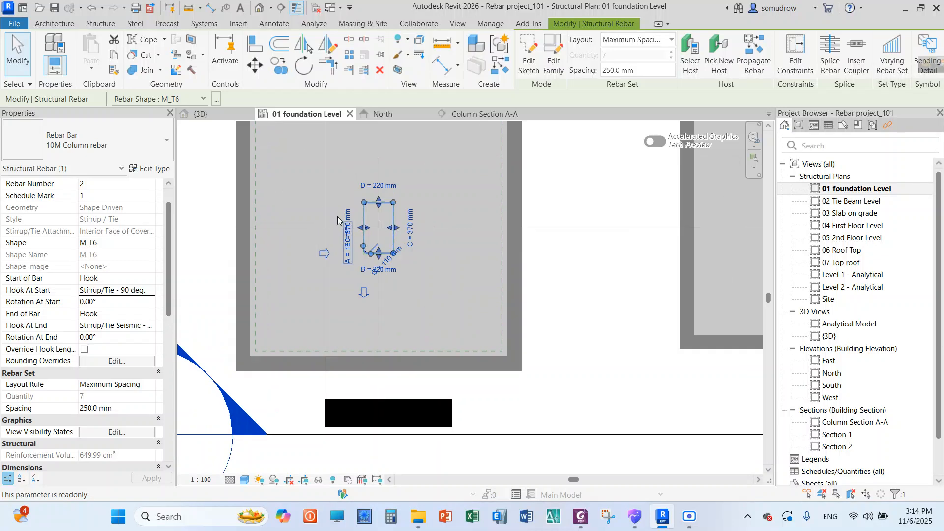
{"action": "scroll", "coordinate": [355, 223], "scroll_direction": "up", "scroll_amount": 3}
{"action": "scroll", "coordinate": [420, 229], "scroll_direction": "up", "scroll_amount": 2}
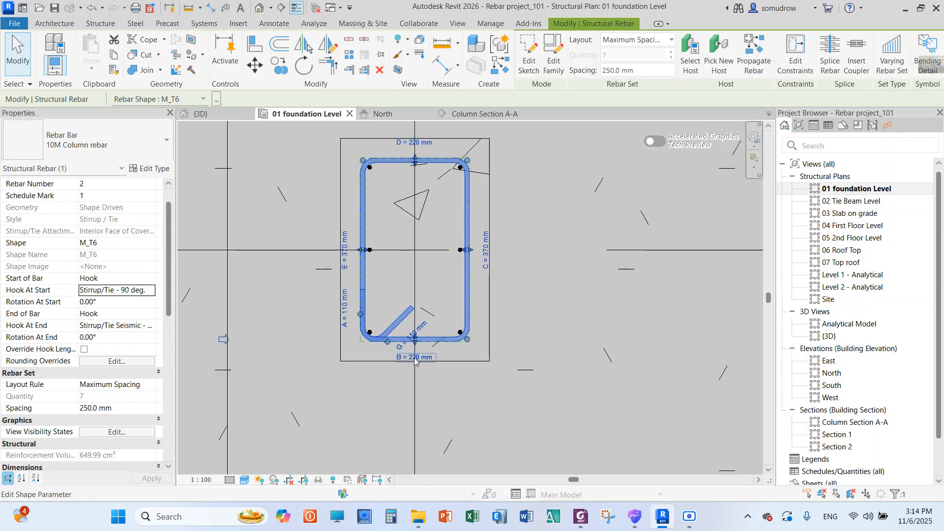
{"action": "scroll", "coordinate": [412, 359], "scroll_direction": "up", "scroll_amount": 2}
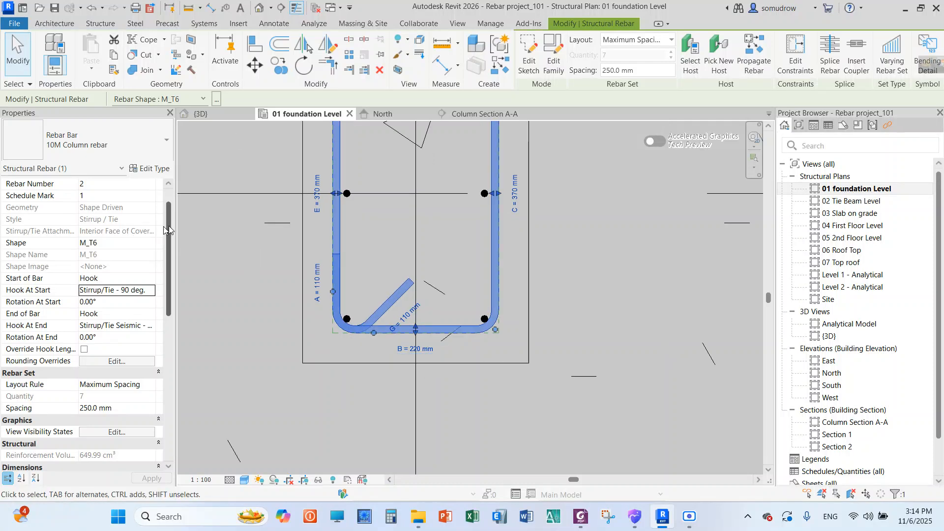
{"action": "left_click_drag", "start_coordinate": [166, 226], "coordinate": [167, 280]}
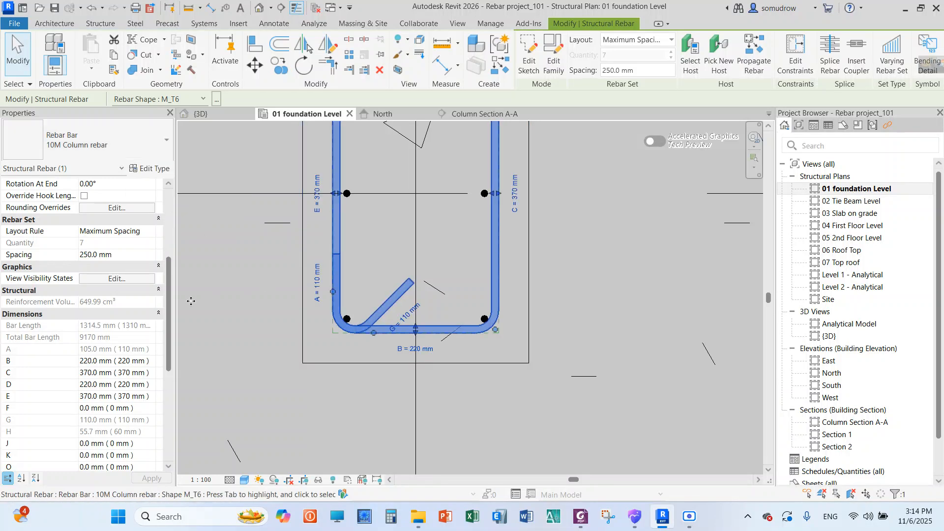
{"action": "left_click_drag", "start_coordinate": [170, 290], "coordinate": [169, 325]}
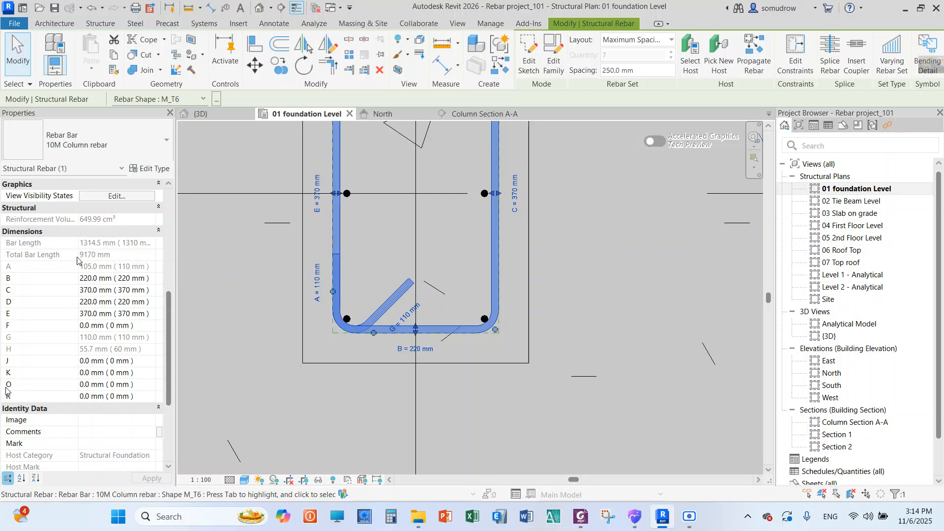
{"action": "scroll", "coordinate": [350, 294], "scroll_direction": "down", "scroll_amount": 3}
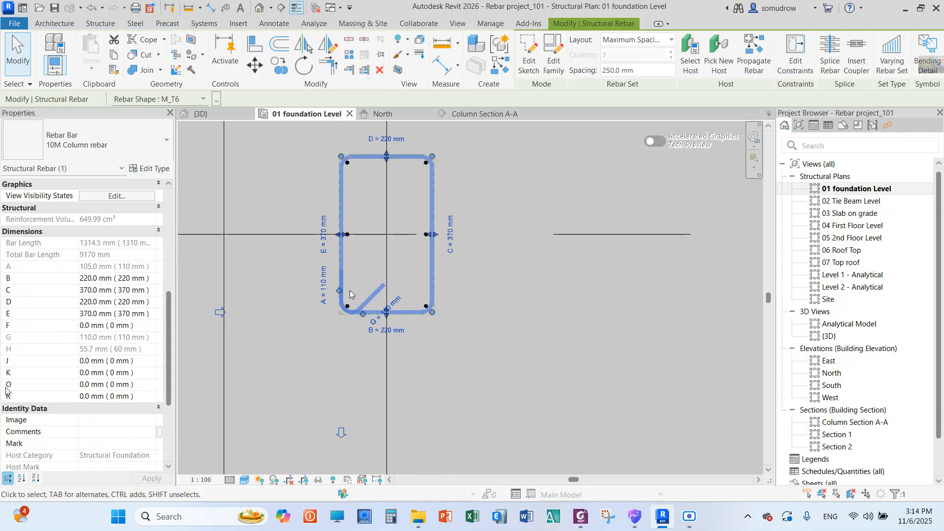
{"action": "scroll", "coordinate": [350, 291], "scroll_direction": "up", "scroll_amount": 4}
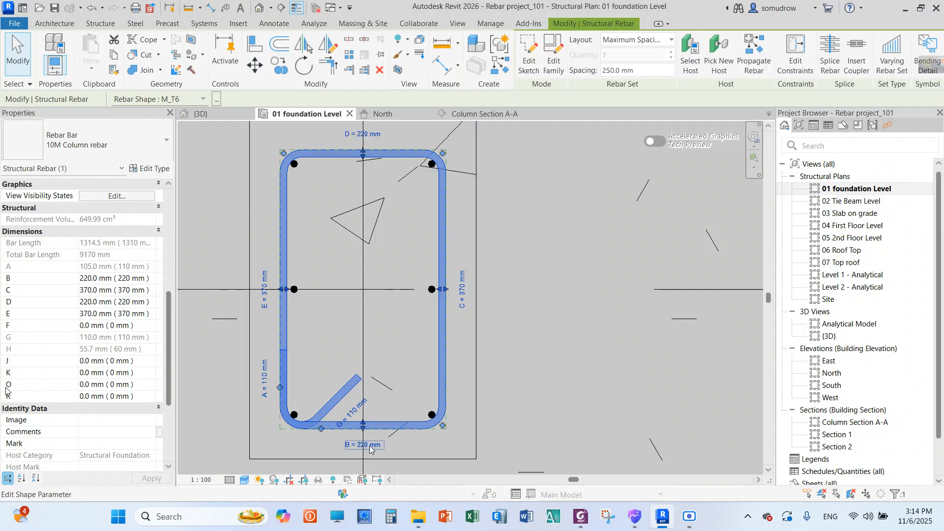
Check the tie's B dimension, and open and close the bar type properties
{"action": "left_click", "coordinate": [85, 279]}
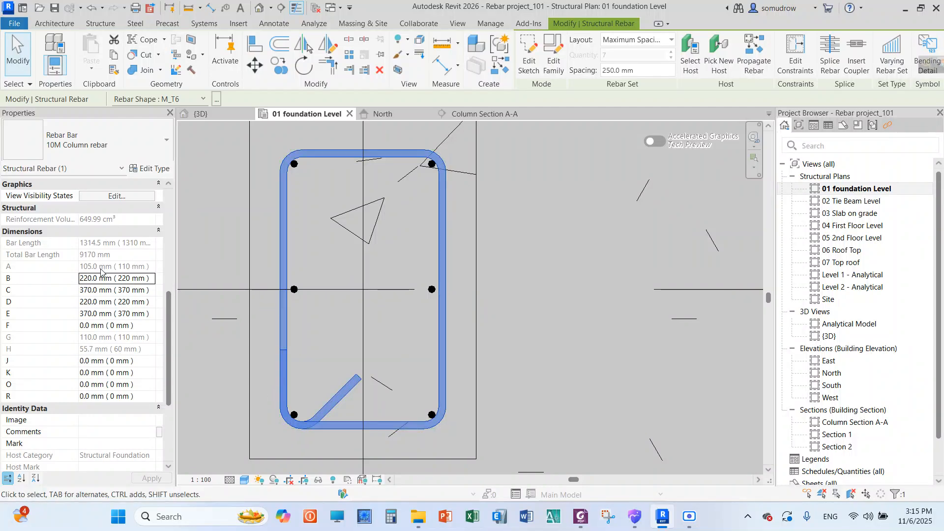
{"action": "left_click", "coordinate": [149, 168]}
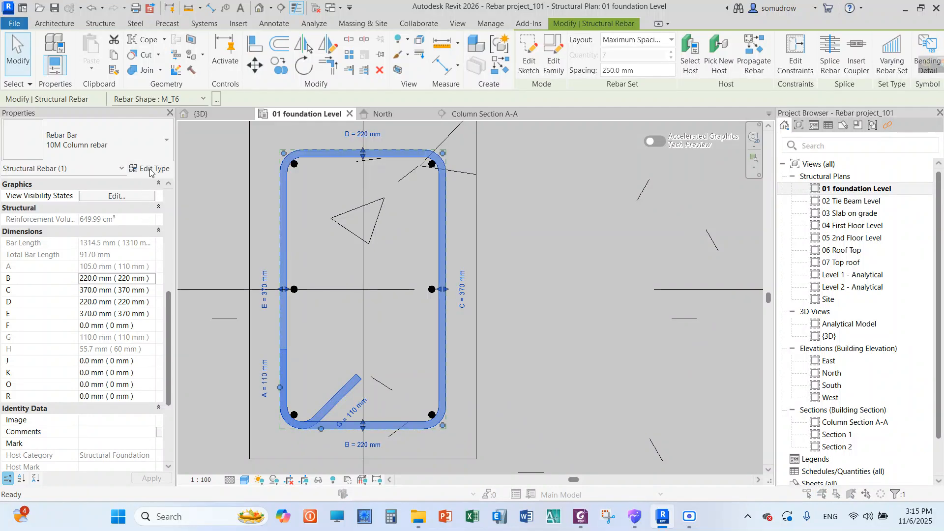
{"action": "left_click", "coordinate": [600, 60]}
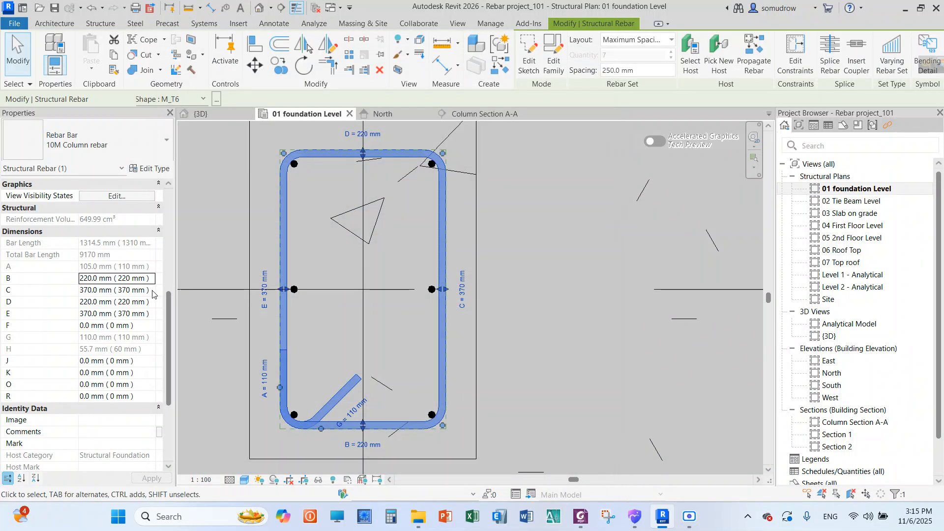
Examine the column tie in the foundation plan and compare its start and end hook settings with segments A and G
{"action": "scroll", "coordinate": [252, 324], "scroll_direction": "down", "scroll_amount": 5}
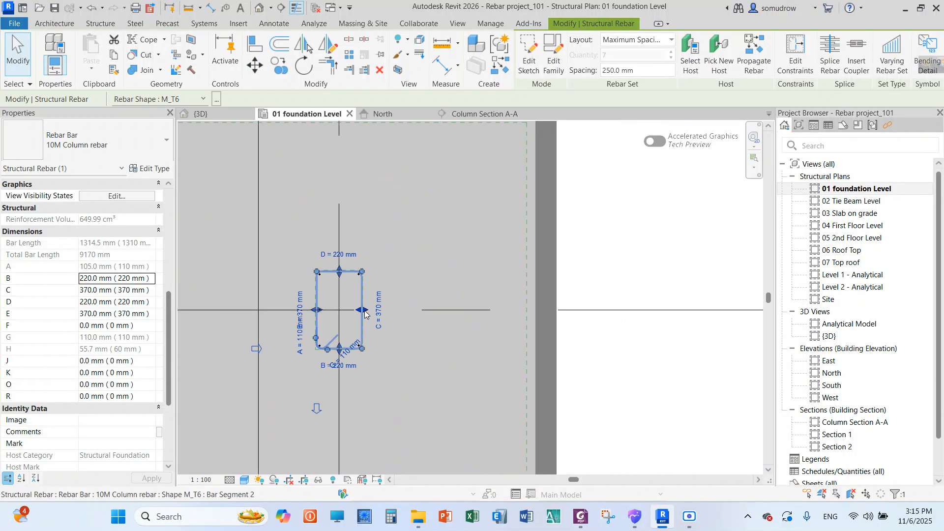
{"action": "left_click", "coordinate": [381, 182]}
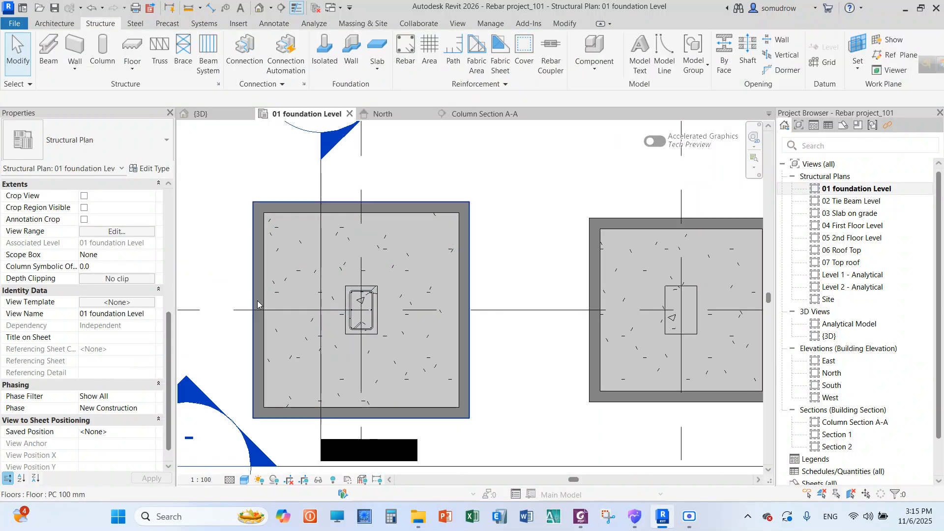
{"action": "scroll", "coordinate": [373, 305], "scroll_direction": "up", "scroll_amount": 4}
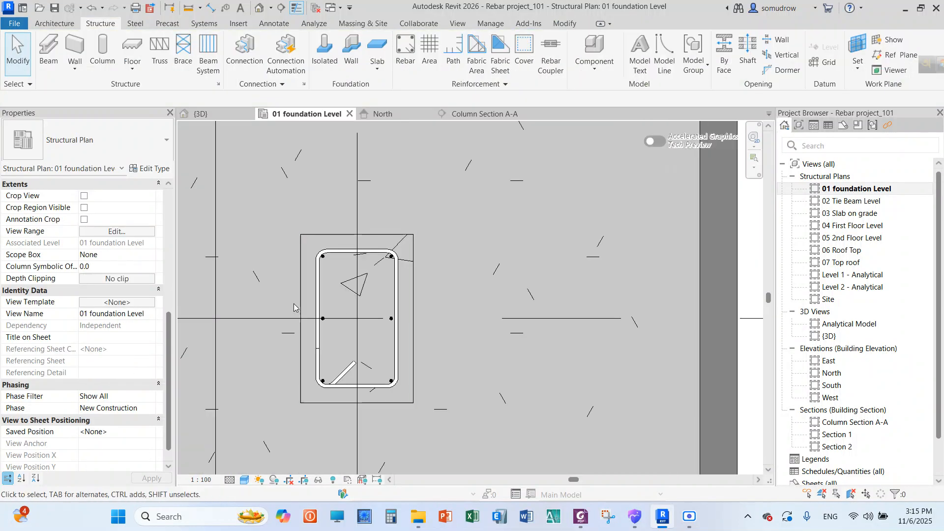
{"action": "scroll", "coordinate": [253, 310], "scroll_direction": "down", "scroll_amount": 3}
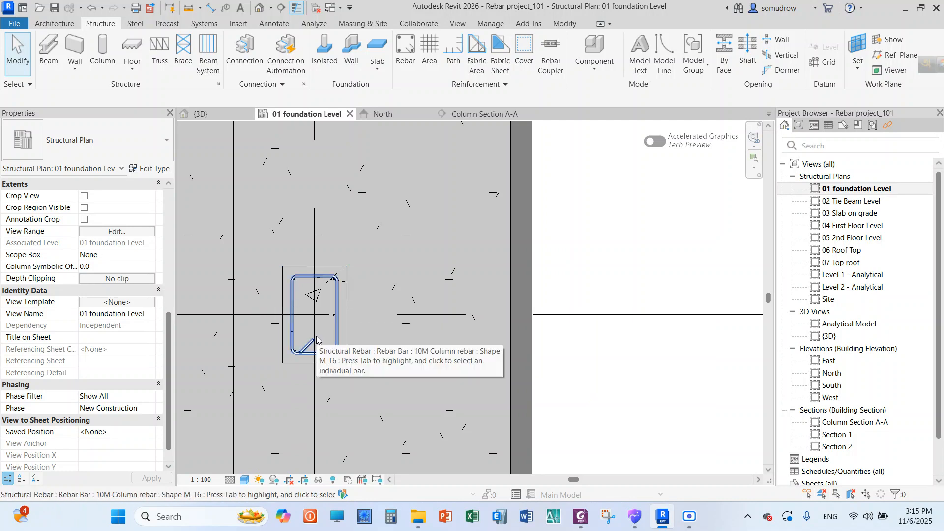
{"action": "scroll", "coordinate": [309, 337], "scroll_direction": "up", "scroll_amount": 4}
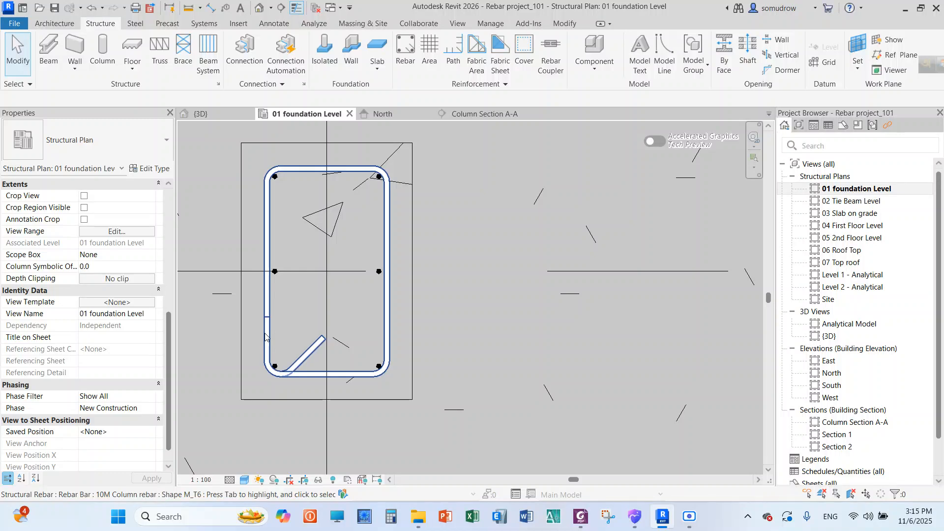
{"action": "left_click", "coordinate": [265, 337]}
{"action": "scroll", "coordinate": [265, 338], "scroll_direction": "up", "scroll_amount": 3}
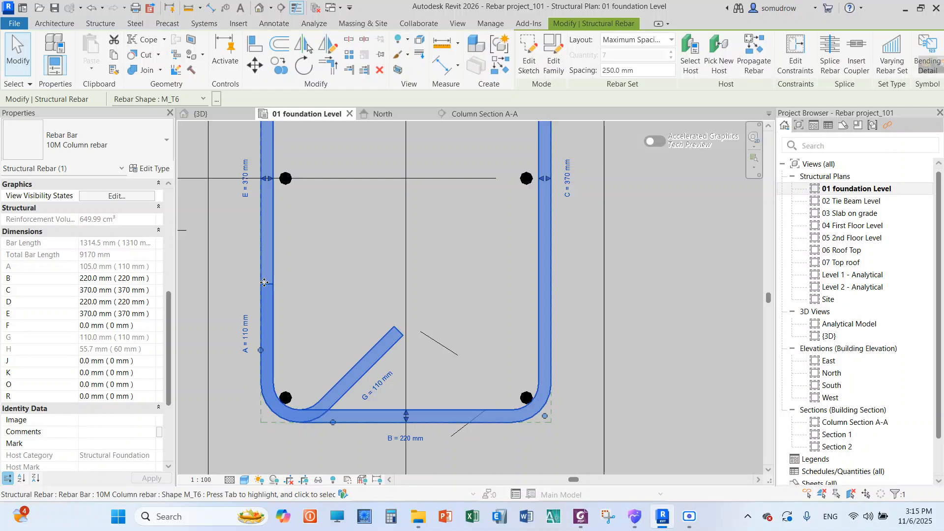
{"action": "scroll", "coordinate": [158, 299], "scroll_direction": "up", "scroll_amount": 5}
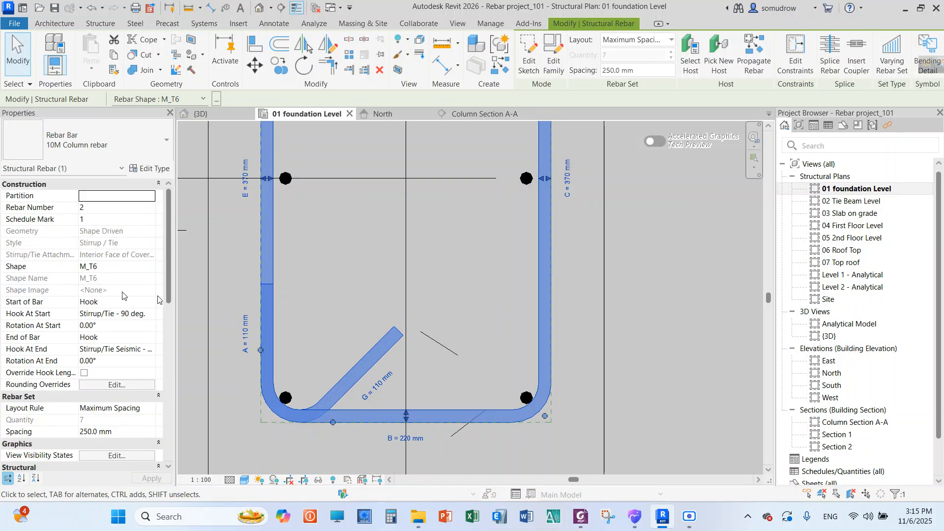
{"action": "scroll", "coordinate": [141, 289], "scroll_direction": "down", "scroll_amount": 2}
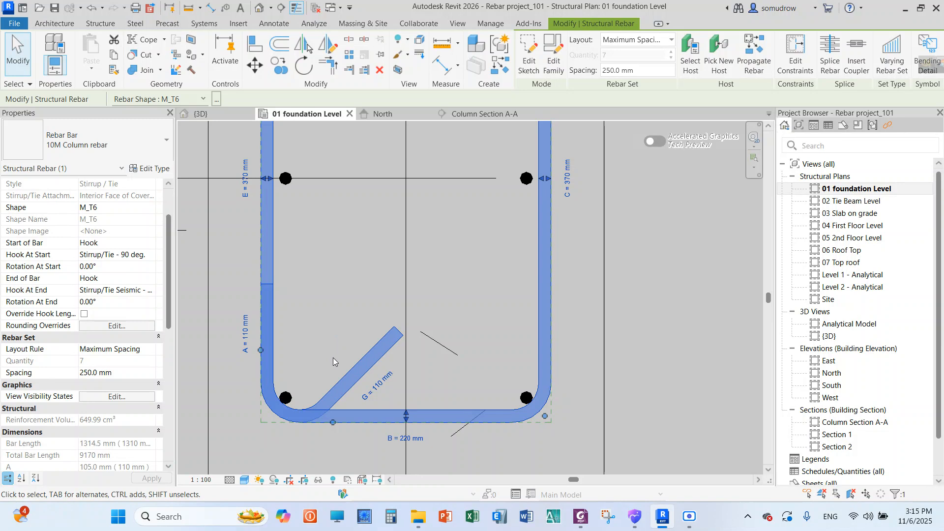
{"action": "scroll", "coordinate": [333, 362], "scroll_direction": "down", "scroll_amount": 3}
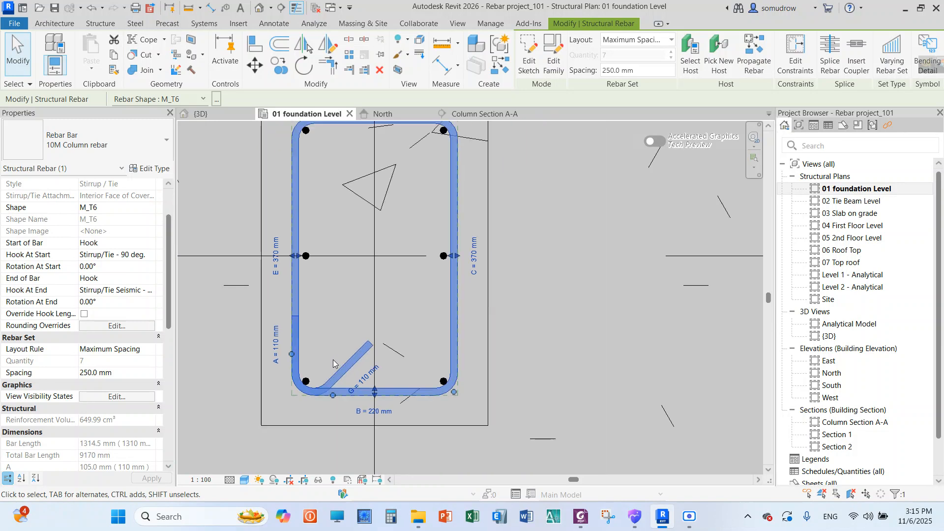
{"action": "scroll", "coordinate": [332, 363], "scroll_direction": "down", "scroll_amount": 1}
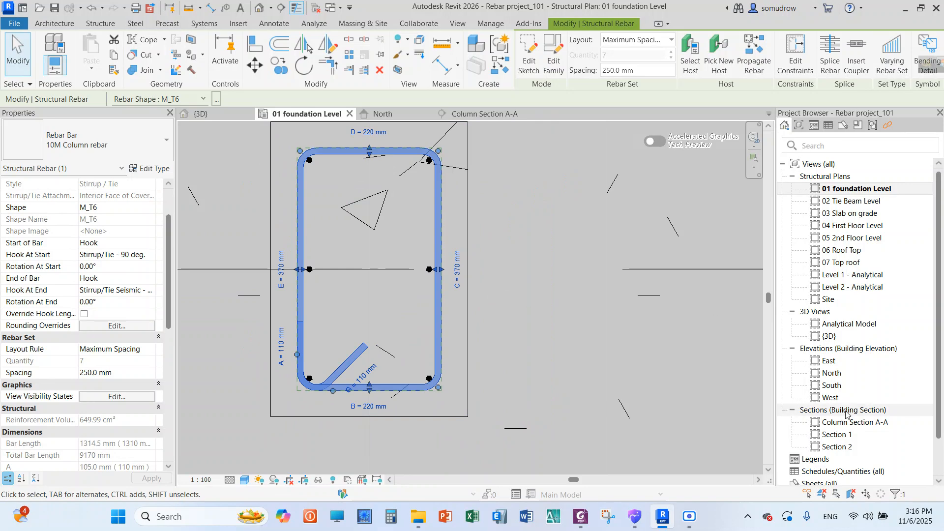
Open Column Section A-A and shorten the tie set from above so only the column's three lowest ties remain
{"action": "double_click", "coordinate": [857, 422]}
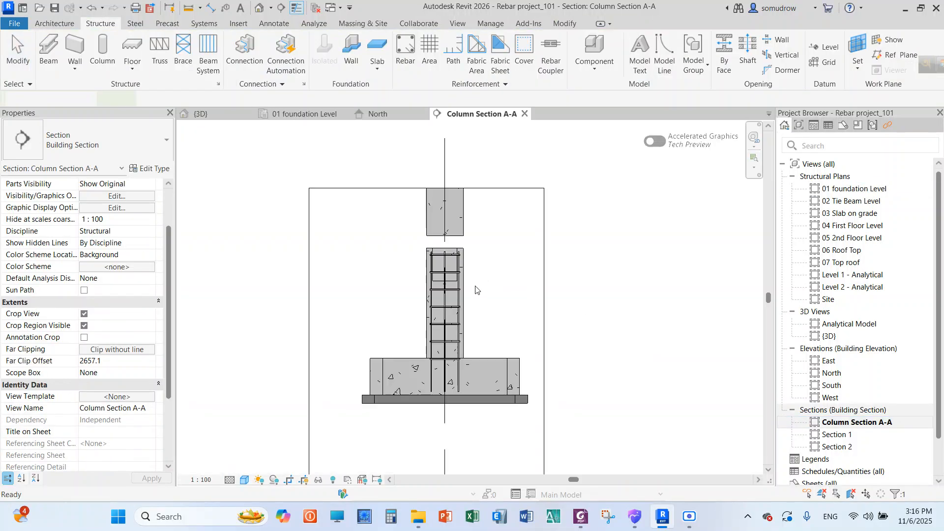
{"action": "left_click", "coordinate": [459, 301]}
{"action": "scroll", "coordinate": [457, 300], "scroll_direction": "up", "scroll_amount": 3}
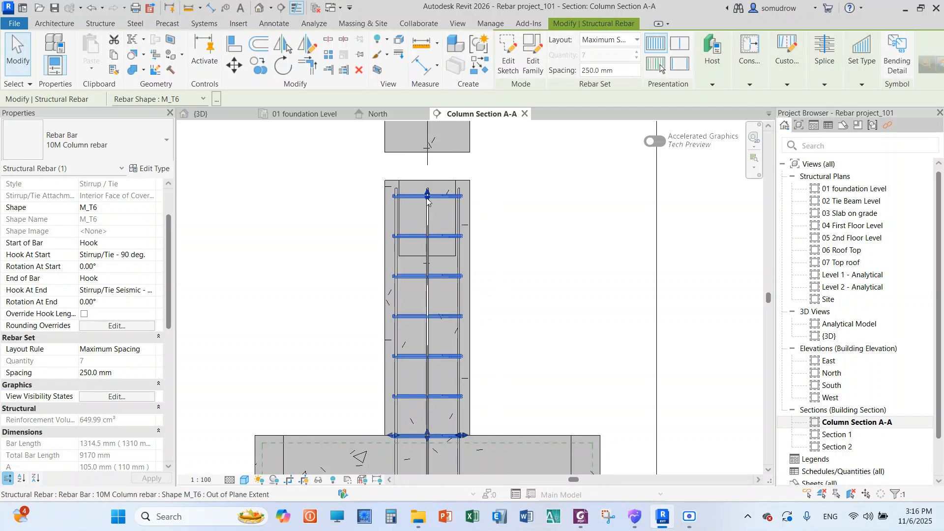
{"action": "left_click_drag", "start_coordinate": [427, 196], "coordinate": [426, 357]}
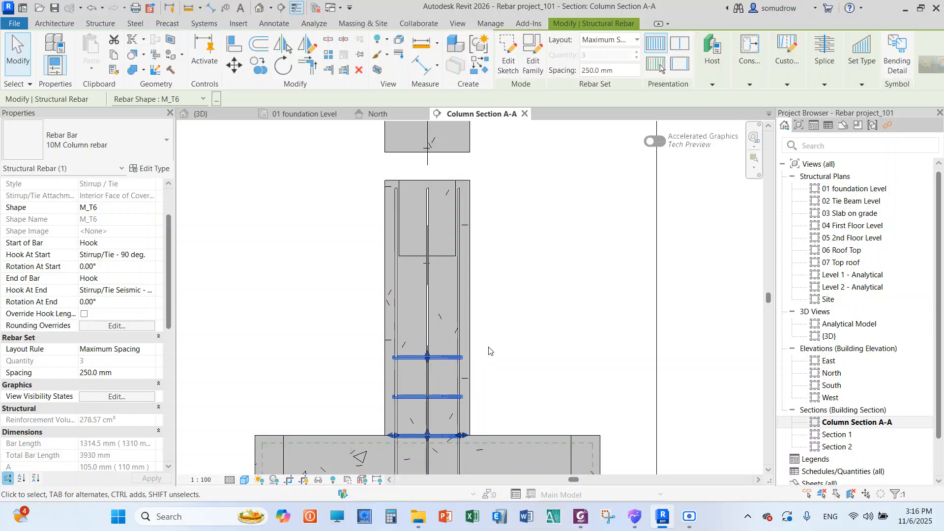
{"action": "left_click", "coordinate": [538, 337]}
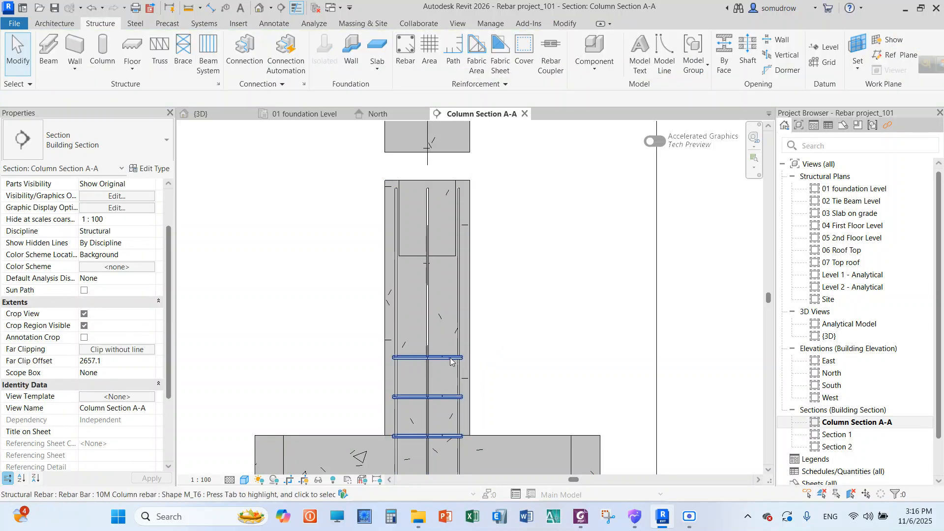
Copy the three-tie set vertically up the column to just above the original set, and end the copying
{"action": "left_click", "coordinate": [450, 358]}
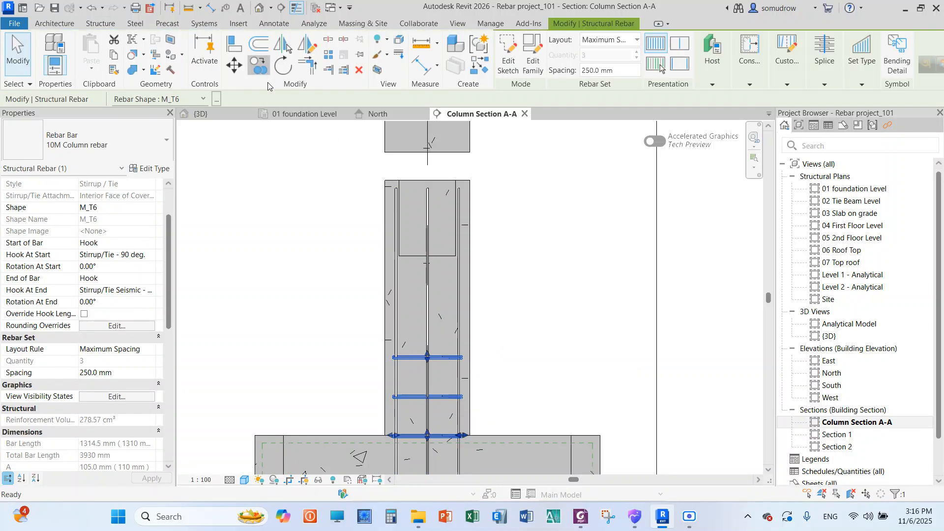
{"action": "left_click", "coordinate": [259, 65]}
{"action": "scroll", "coordinate": [429, 362], "scroll_direction": "up", "scroll_amount": 1}
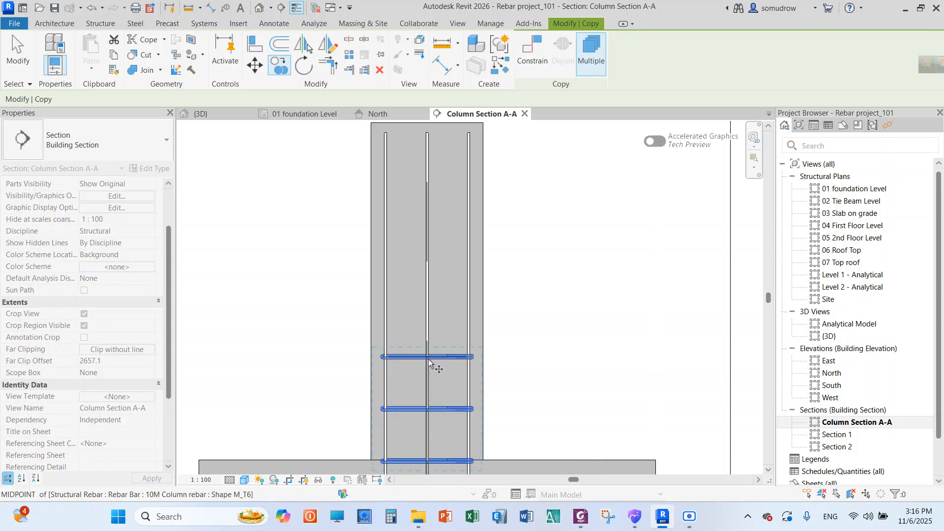
{"action": "scroll", "coordinate": [429, 362], "scroll_direction": "up", "scroll_amount": 2}
{"action": "left_click", "coordinate": [428, 357]}
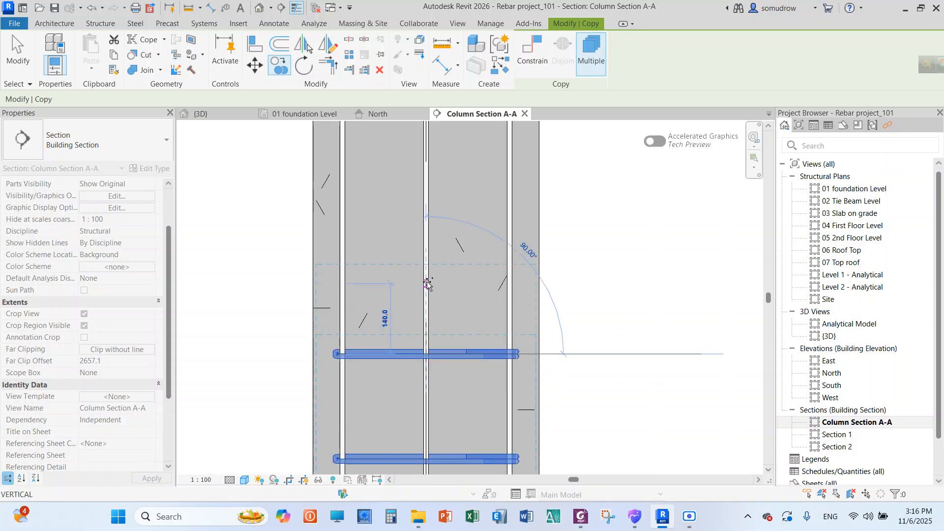
{"action": "scroll", "coordinate": [428, 284], "scroll_direction": "down", "scroll_amount": 4}
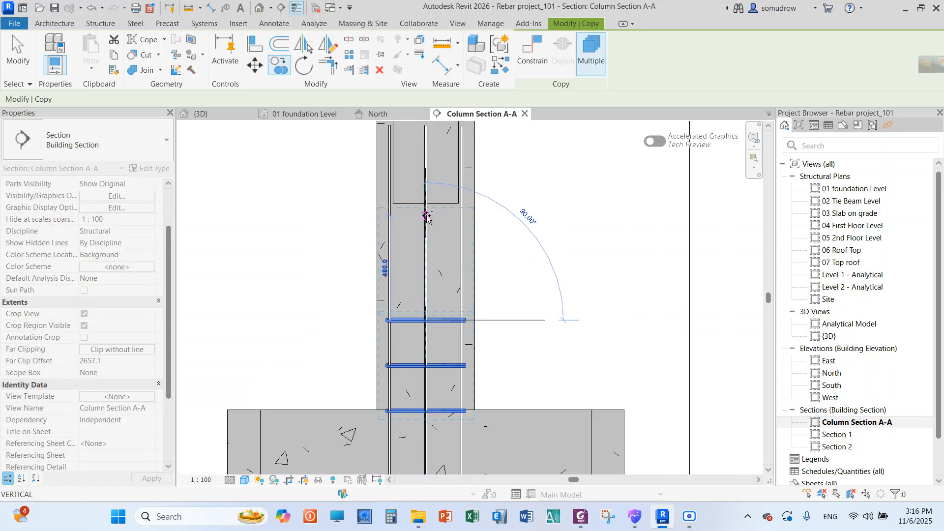
{"action": "scroll", "coordinate": [536, 238], "scroll_direction": "down", "scroll_amount": 2}
{"action": "right_click", "coordinate": [544, 239]}
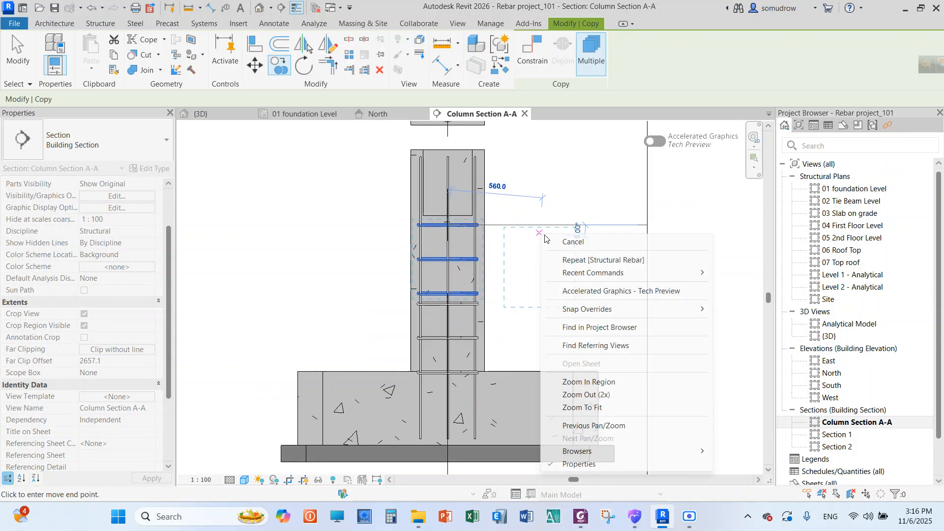
{"action": "left_click", "coordinate": [570, 240]}
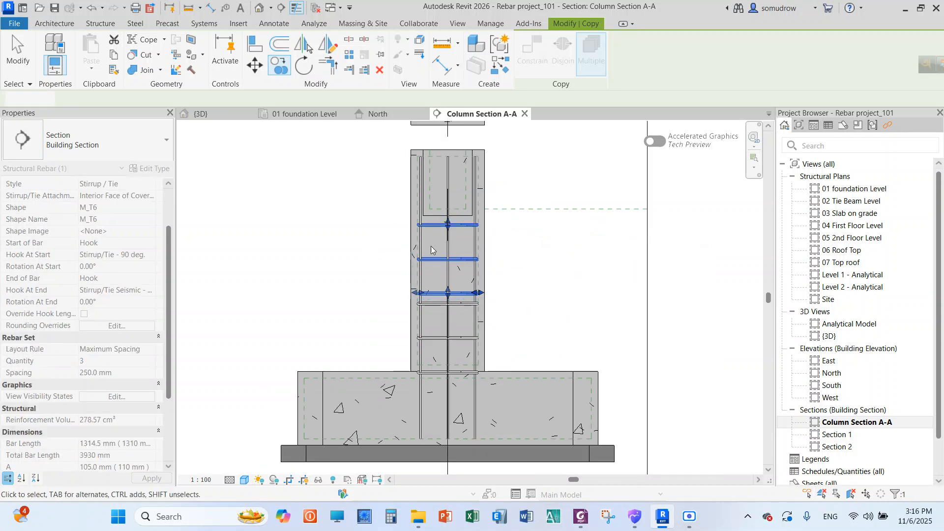
{"action": "key", "text": "Escape"}
{"action": "key", "text": "Escape"}
Raise the lowest tie of the copied set to close up its spacing, and move the whole set slightly higher in the column
{"action": "scroll", "coordinate": [444, 322], "scroll_direction": "up", "scroll_amount": 2}
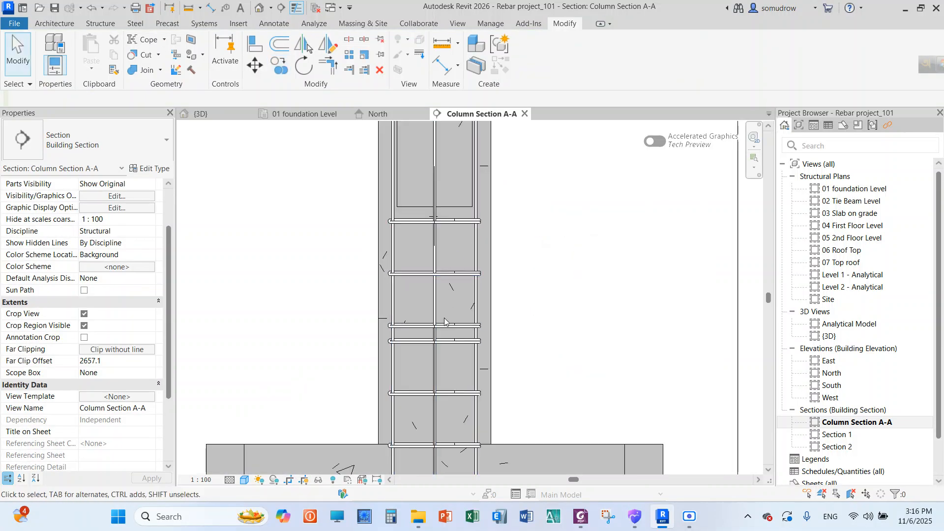
{"action": "left_click", "coordinate": [434, 324]}
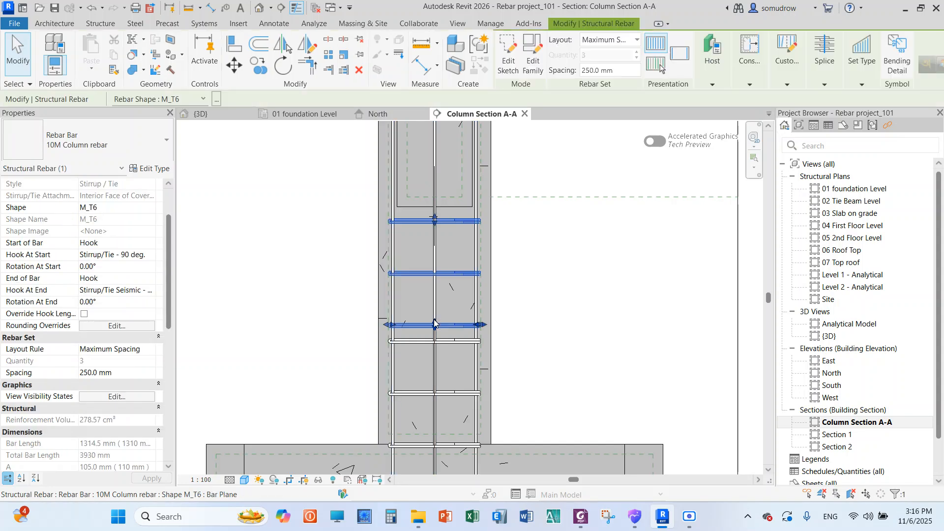
{"action": "left_click_drag", "start_coordinate": [434, 323], "coordinate": [434, 302]}
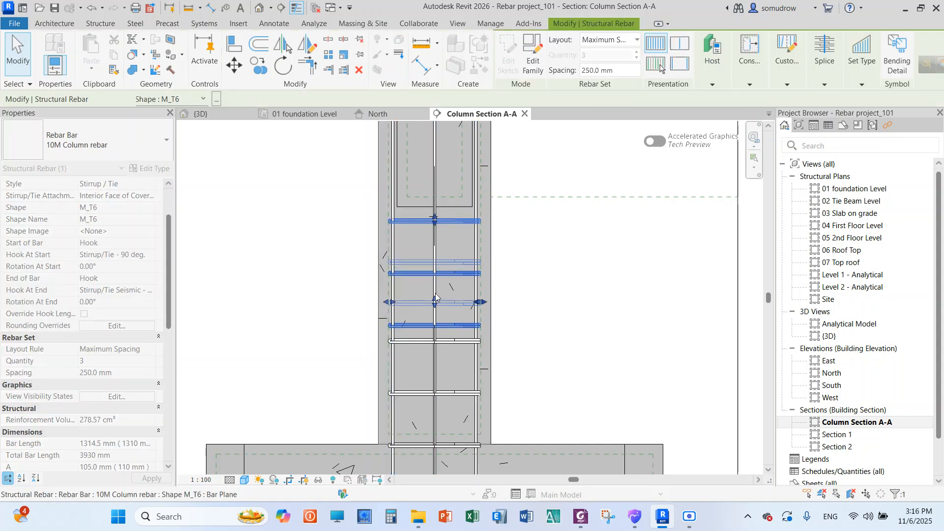
{"action": "left_click", "coordinate": [541, 265]}
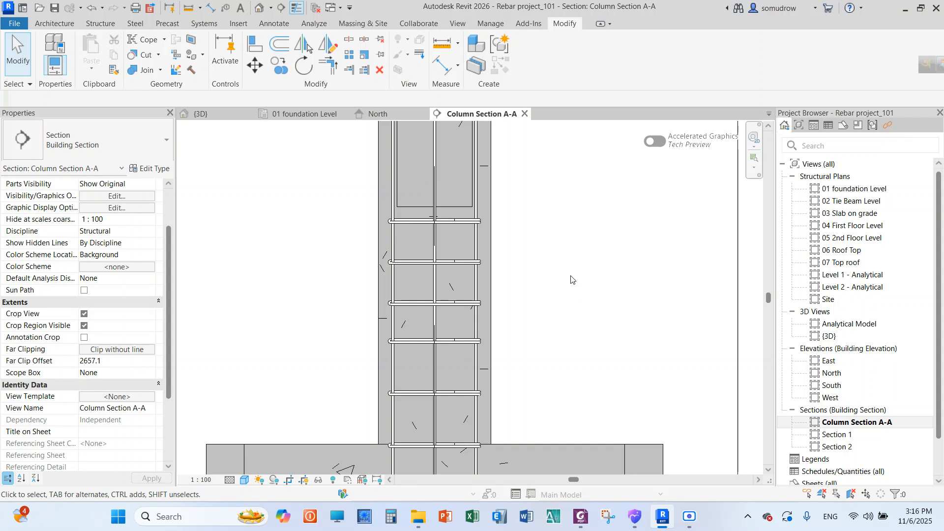
{"action": "left_click_drag", "start_coordinate": [463, 222], "coordinate": [462, 199]}
{"action": "left_click", "coordinate": [518, 312]}
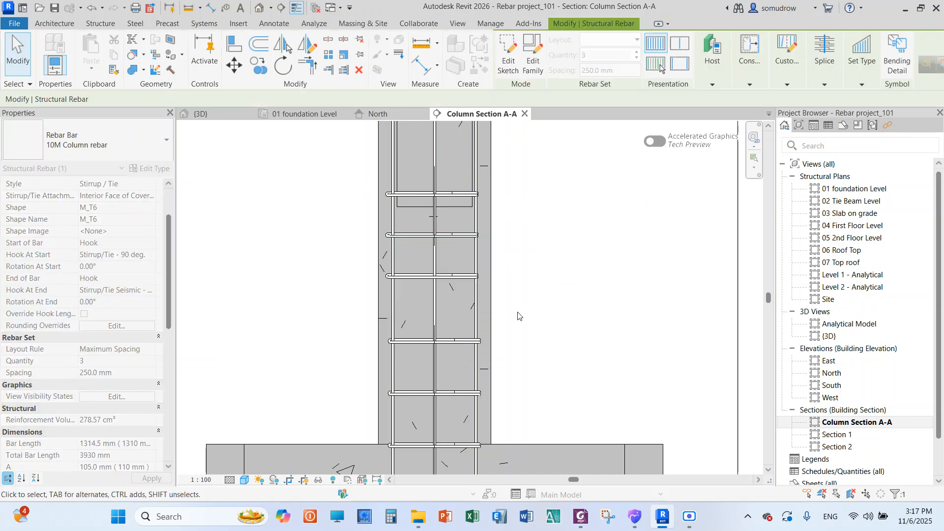
Examine the spacing and alignment of the upper and lower tie sets in Column Section A-A
{"action": "scroll", "coordinate": [519, 311], "scroll_direction": "down", "scroll_amount": 3}
{"action": "scroll", "coordinate": [516, 231], "scroll_direction": "up", "scroll_amount": 2}
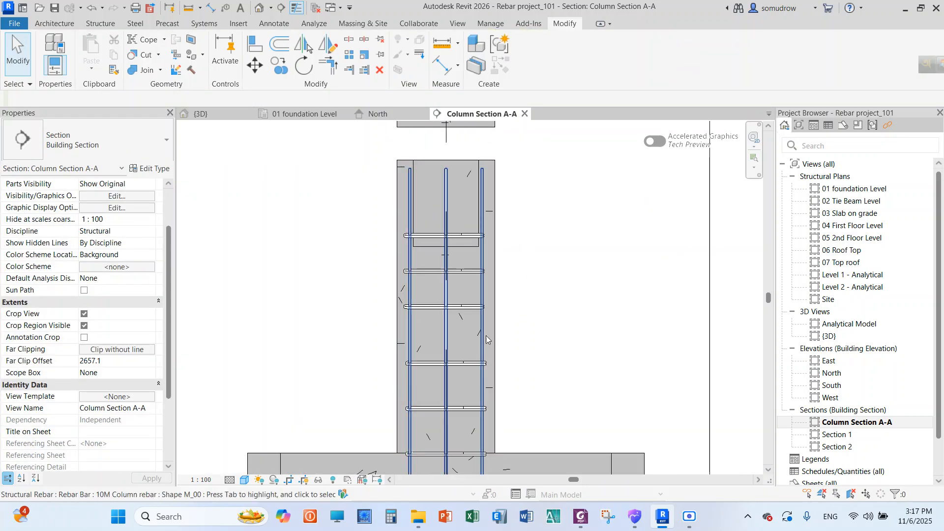
{"action": "scroll", "coordinate": [521, 315], "scroll_direction": "down", "scroll_amount": 2}
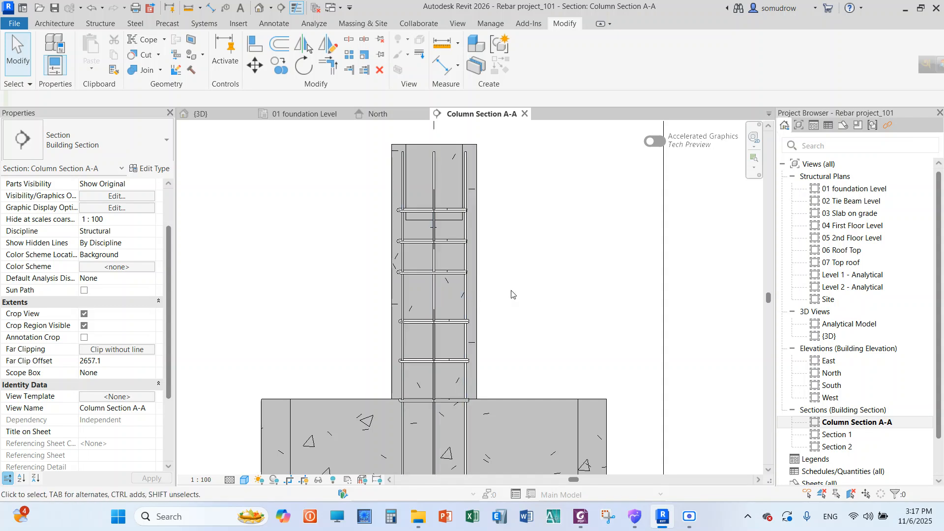
{"action": "scroll", "coordinate": [427, 241], "scroll_direction": "up", "scroll_amount": 1}
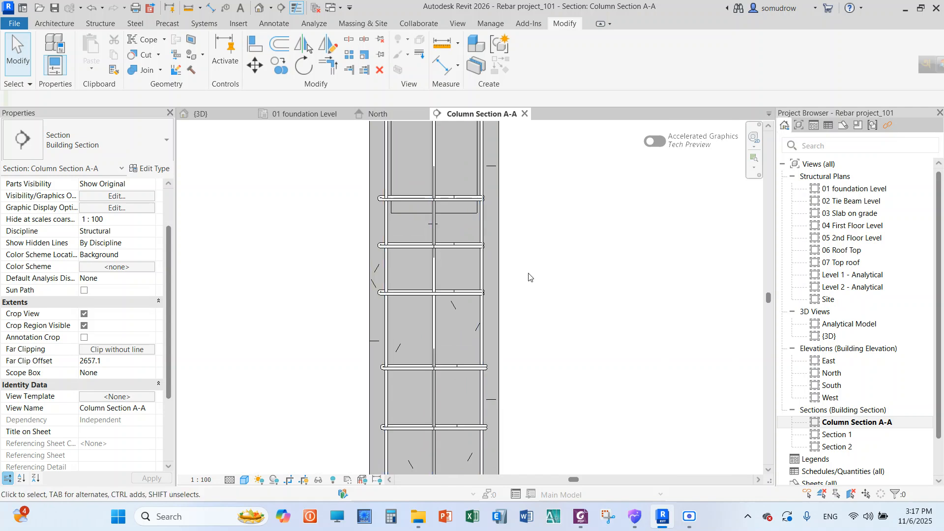
{"action": "scroll", "coordinate": [328, 277], "scroll_direction": "down", "scroll_amount": 2}
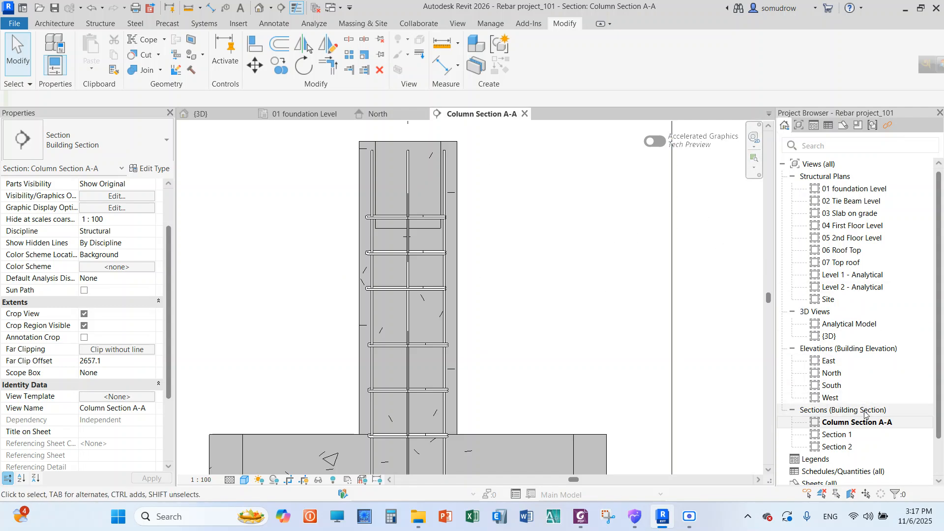
Open the 01 foundation Level plan and inspect the column's tie, its segment dimensions and the vertical bars inside it
{"action": "double_click", "coordinate": [854, 189]}
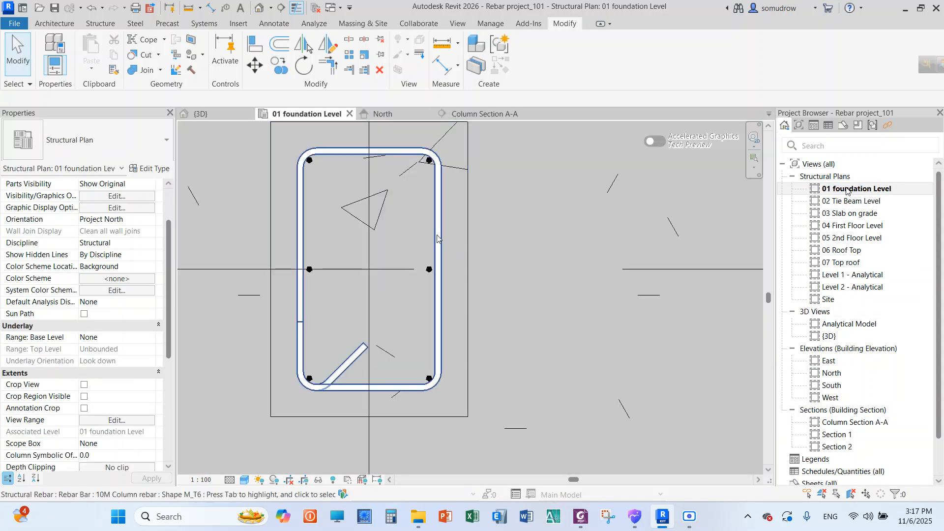
{"action": "scroll", "coordinate": [410, 253], "scroll_direction": "down", "scroll_amount": 3}
{"action": "scroll", "coordinate": [390, 192], "scroll_direction": "up", "scroll_amount": 2}
{"action": "left_click", "coordinate": [391, 194]}
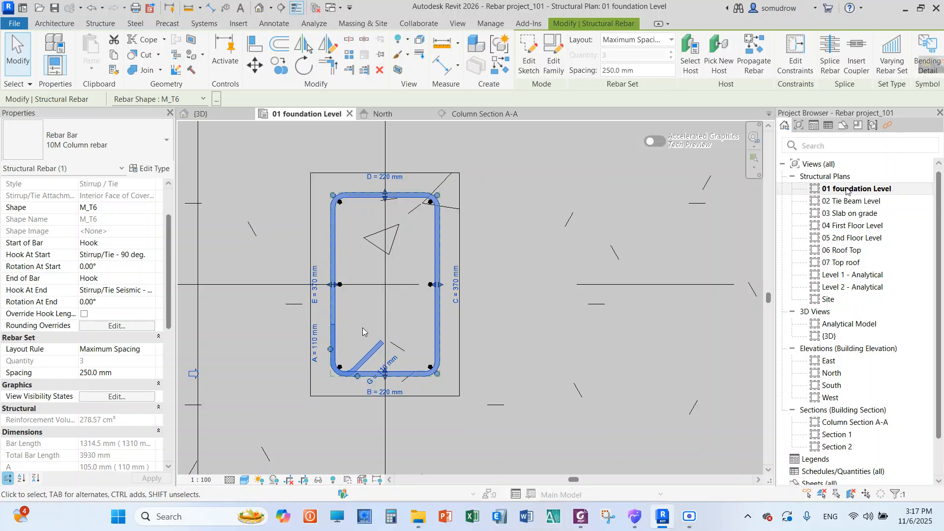
{"action": "scroll", "coordinate": [365, 328], "scroll_direction": "down", "scroll_amount": 2}
{"action": "scroll", "coordinate": [396, 299], "scroll_direction": "up", "scroll_amount": 1}
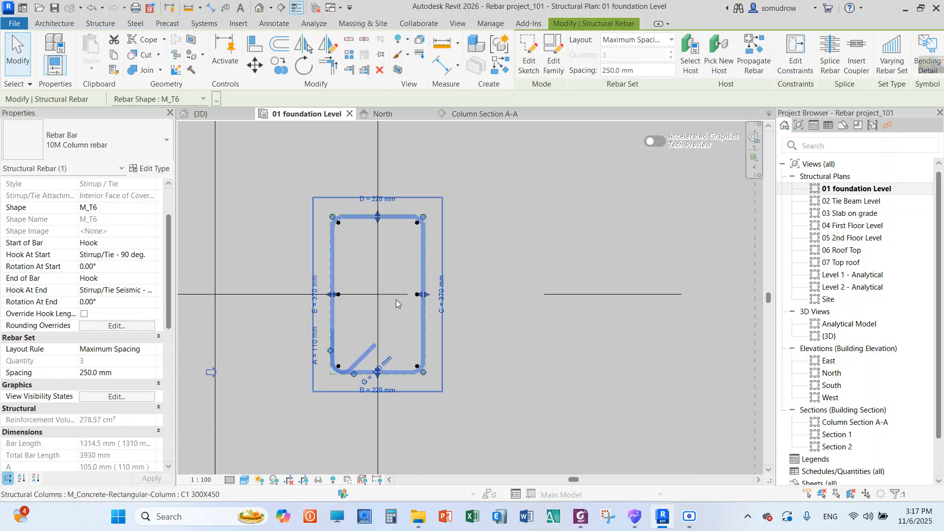
{"action": "scroll", "coordinate": [396, 300], "scroll_direction": "up", "scroll_amount": 1}
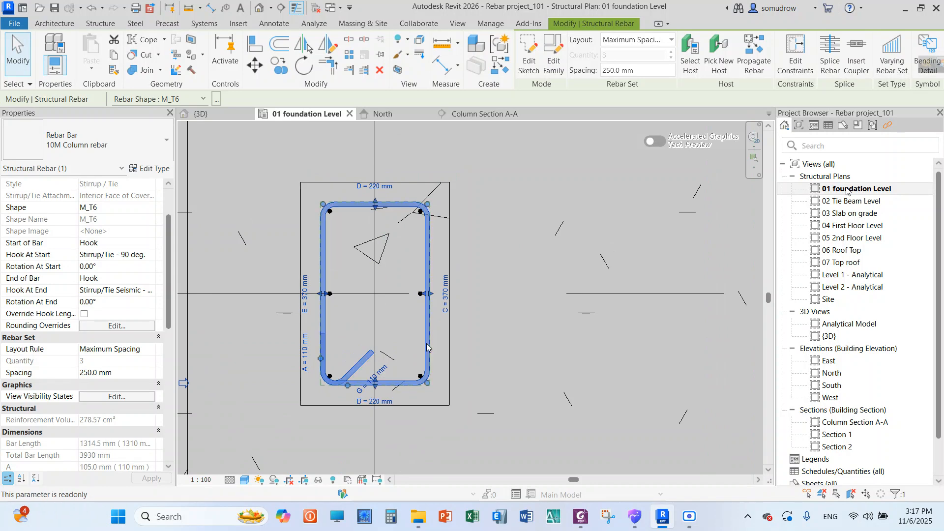
{"action": "left_click", "coordinate": [519, 264]}
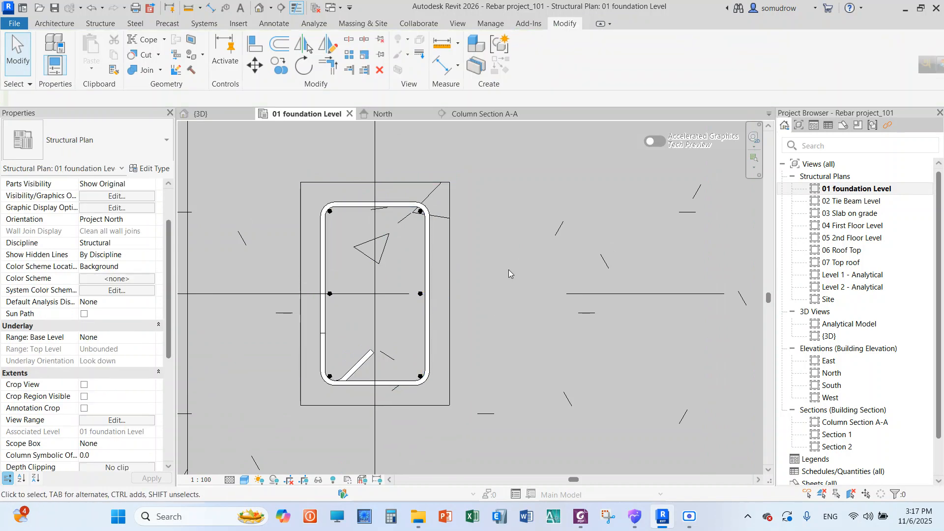
{"action": "scroll", "coordinate": [344, 297], "scroll_direction": "up", "scroll_amount": 2}
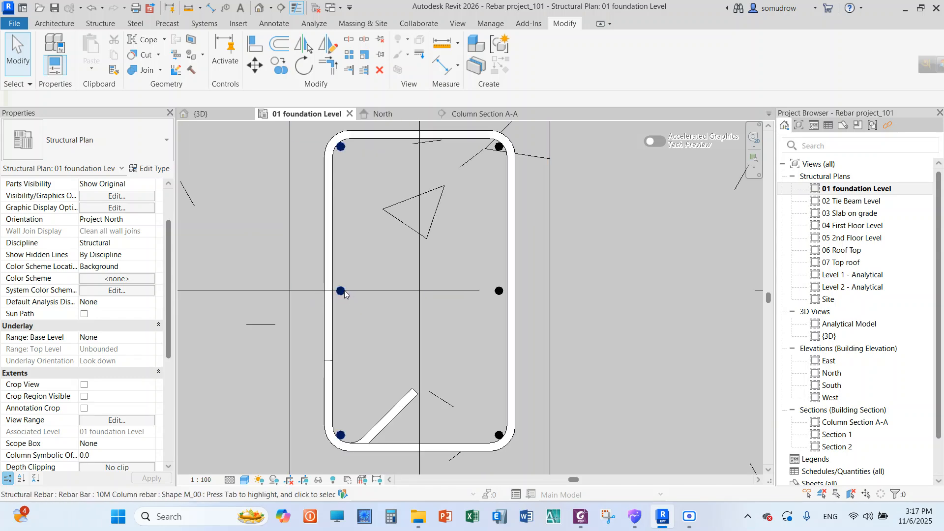
Set the quantity of the vertical bar set along the column's left face in plan to 4
{"action": "left_click", "coordinate": [340, 291]}
{"action": "scroll", "coordinate": [412, 290], "scroll_direction": "down", "scroll_amount": 2}
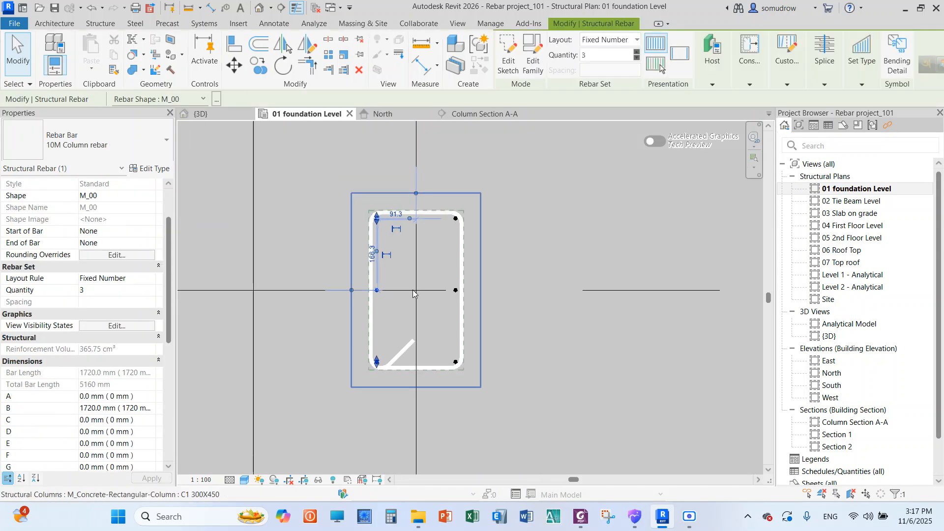
{"action": "left_click", "coordinate": [238, 236]}
{"action": "scroll", "coordinate": [456, 297], "scroll_direction": "up", "scroll_amount": 3}
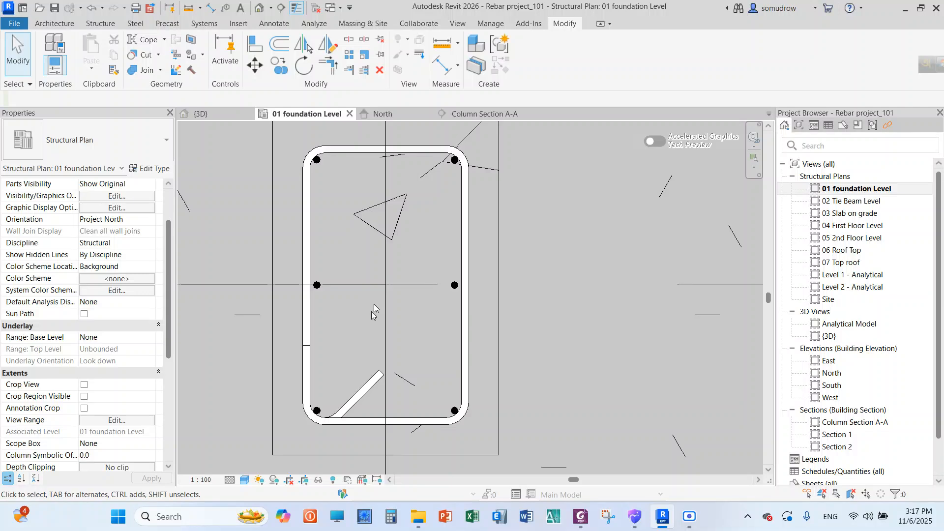
{"action": "left_click", "coordinate": [317, 287]}
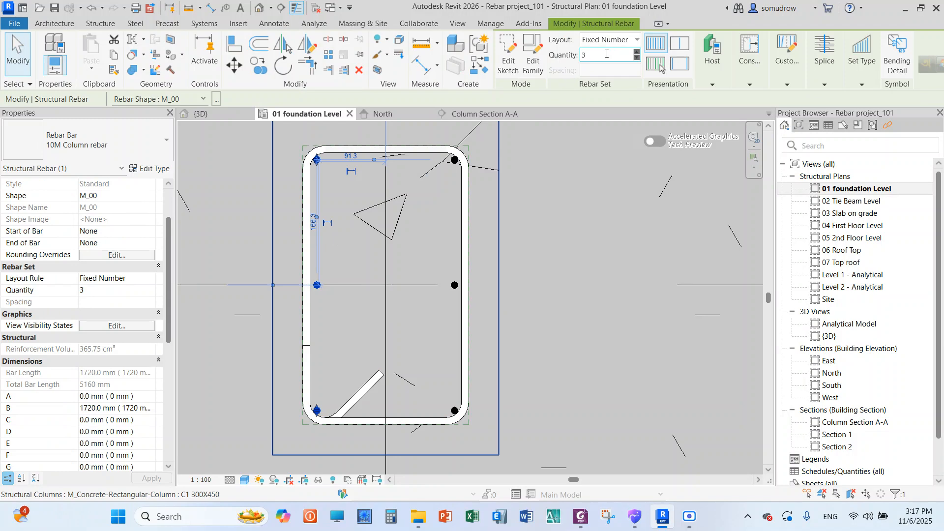
{"action": "left_click", "coordinate": [601, 54]}
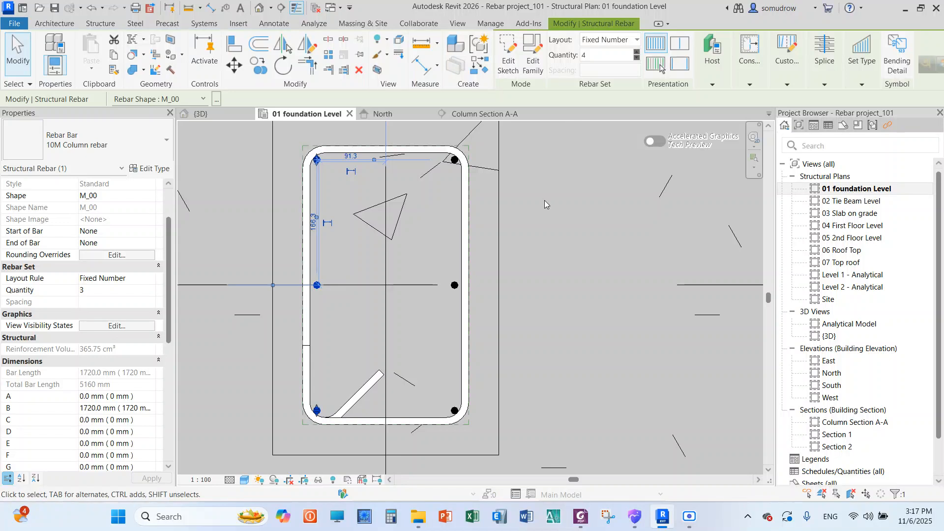
{"action": "left_click", "coordinate": [359, 326]}
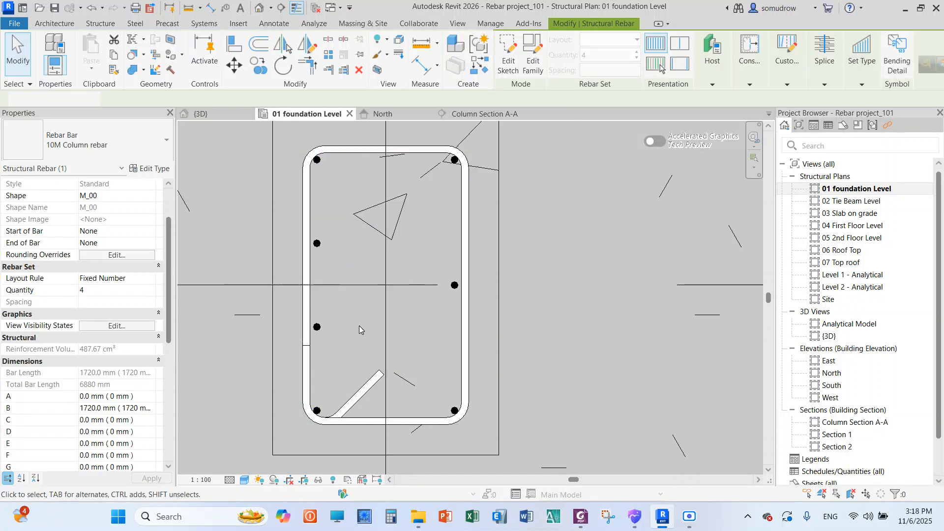
Set the quantity of the vertical bar set along the column's right face in plan to 4
{"action": "left_click", "coordinate": [455, 292]}
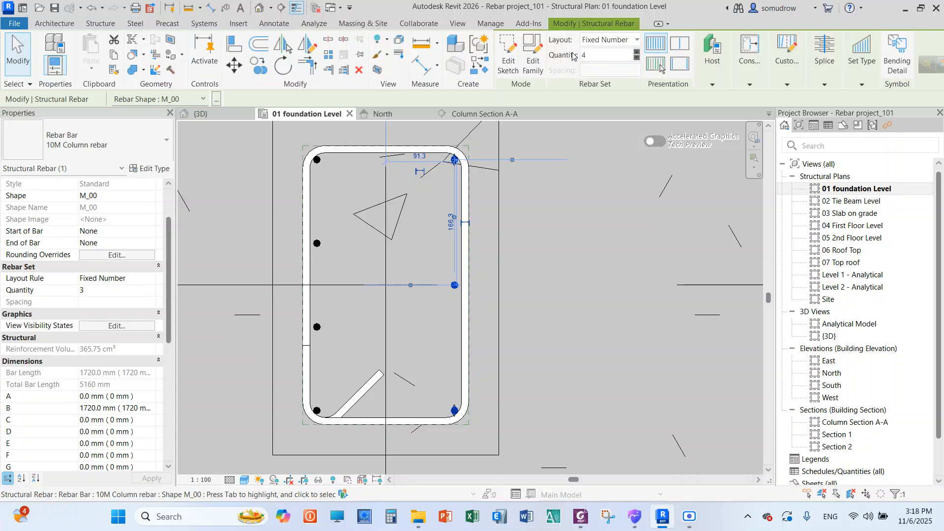
{"action": "left_click", "coordinate": [567, 334]}
{"action": "scroll", "coordinate": [464, 305], "scroll_direction": "down", "scroll_amount": 2}
{"action": "scroll", "coordinate": [460, 302], "scroll_direction": "down", "scroll_amount": 1}
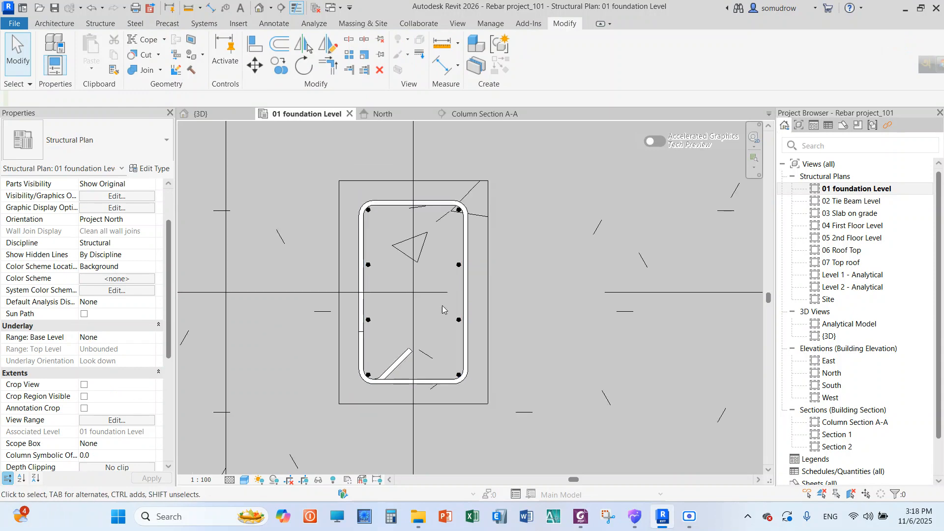
{"action": "scroll", "coordinate": [433, 307], "scroll_direction": "up", "scroll_amount": 2}
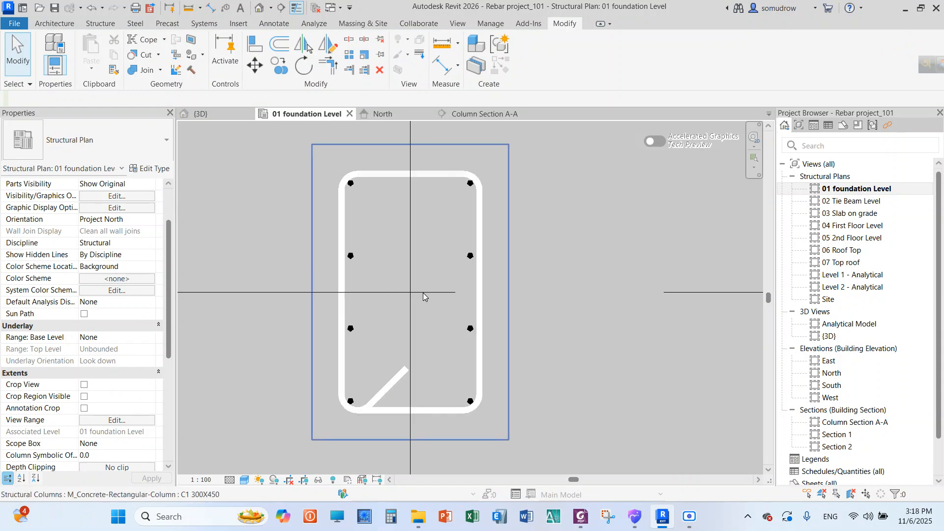
{"action": "left_click", "coordinate": [421, 177]}
{"action": "left_click", "coordinate": [572, 212]}
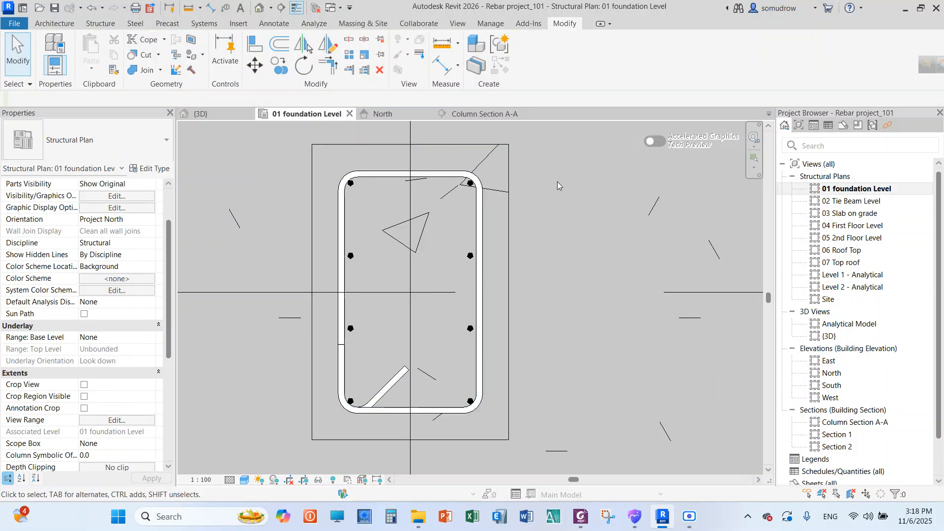
{"action": "right_click", "coordinate": [570, 179]}
{"action": "left_click", "coordinate": [583, 186]}
Place an M_T1 rebar tie in the column with its hooks around the upper-left corner bar, and end the placement
{"action": "scroll", "coordinate": [401, 260], "scroll_direction": "down", "scroll_amount": 3}
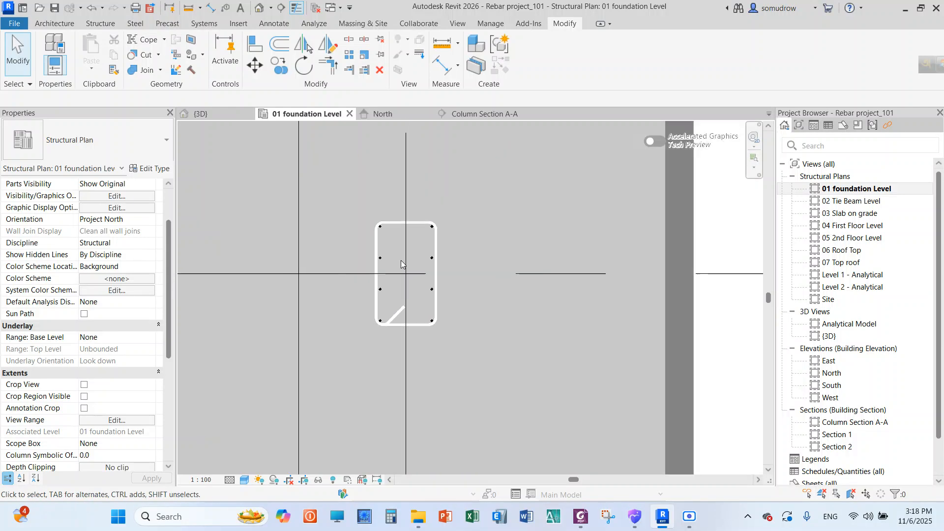
{"action": "scroll", "coordinate": [402, 260], "scroll_direction": "down", "scroll_amount": 4}
{"action": "scroll", "coordinate": [425, 160], "scroll_direction": "up", "scroll_amount": 1}
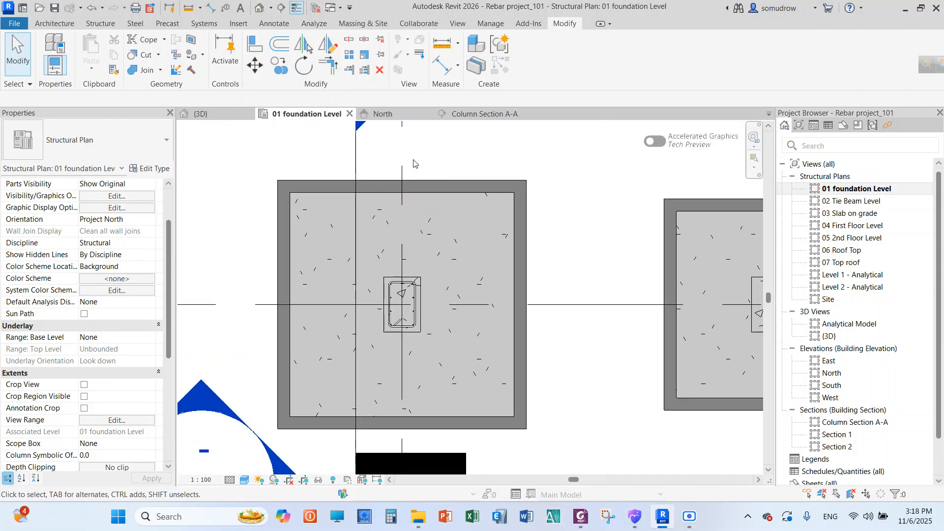
{"action": "left_click", "coordinate": [101, 24]}
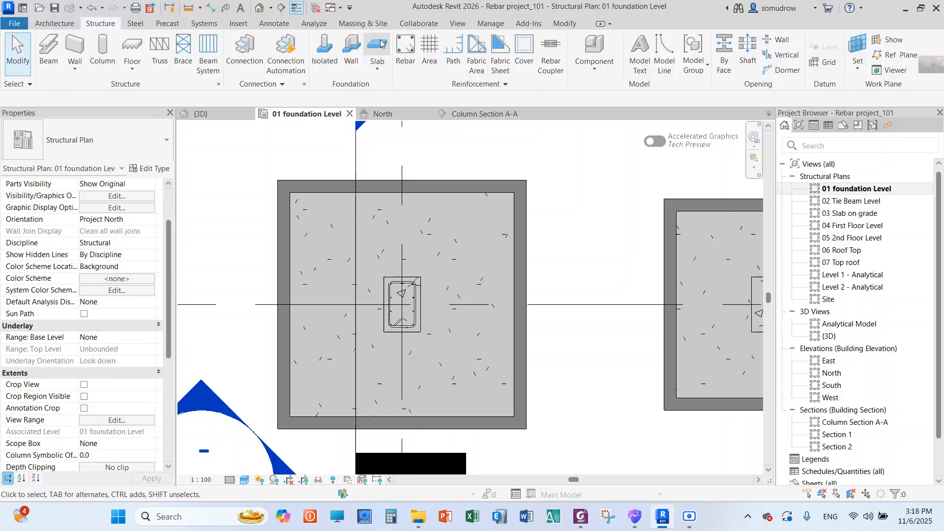
{"action": "left_click", "coordinate": [401, 50]}
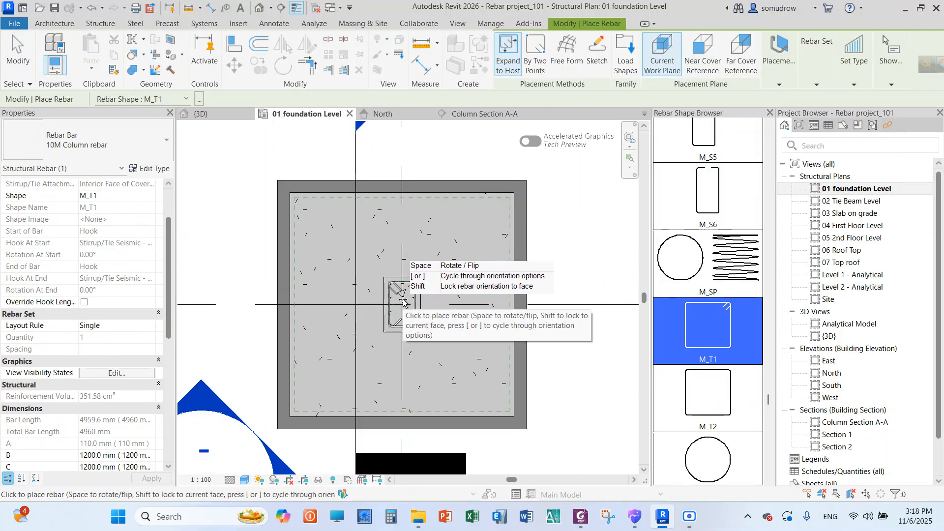
{"action": "scroll", "coordinate": [403, 303], "scroll_direction": "up", "scroll_amount": 2}
{"action": "scroll", "coordinate": [400, 315], "scroll_direction": "up", "scroll_amount": 2}
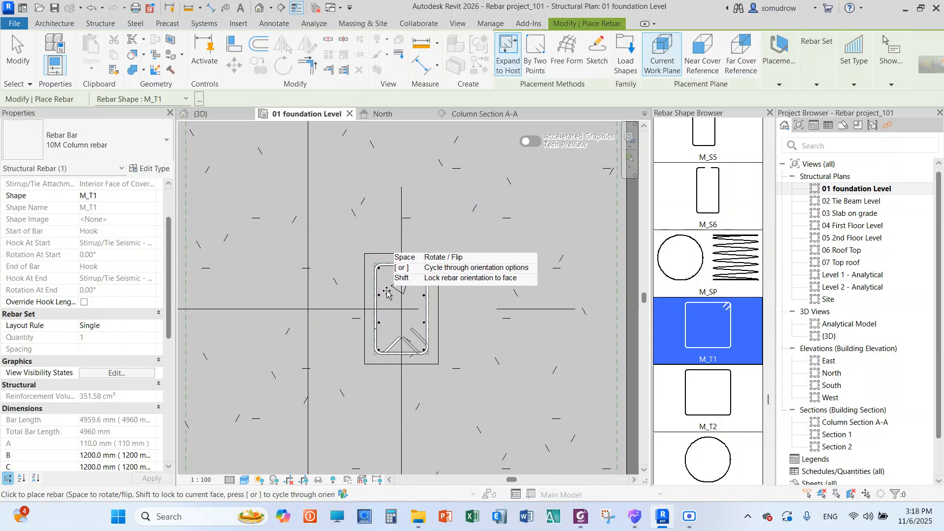
{"action": "scroll", "coordinate": [394, 298], "scroll_direction": "up", "scroll_amount": 2}
{"action": "scroll", "coordinate": [394, 297], "scroll_direction": "up", "scroll_amount": 2}
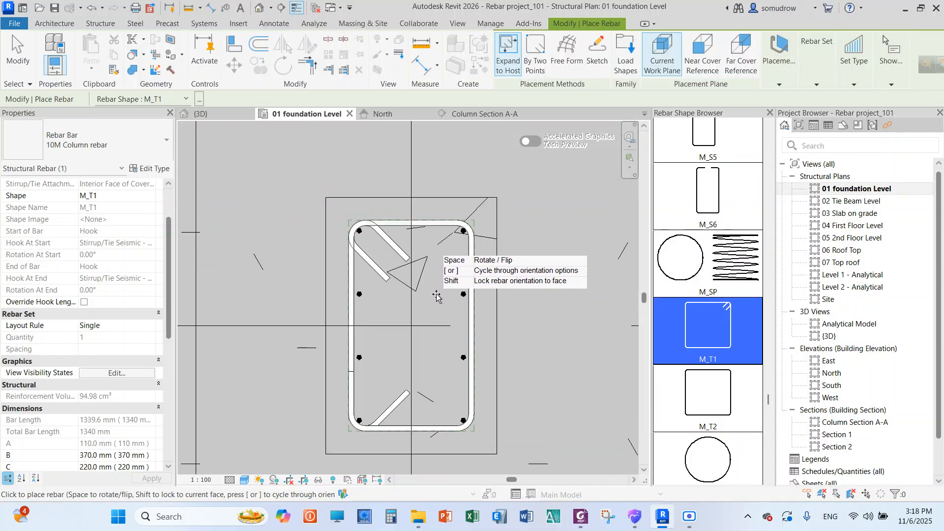
{"action": "right_click", "coordinate": [543, 183]}
{"action": "left_click", "coordinate": [558, 193]}
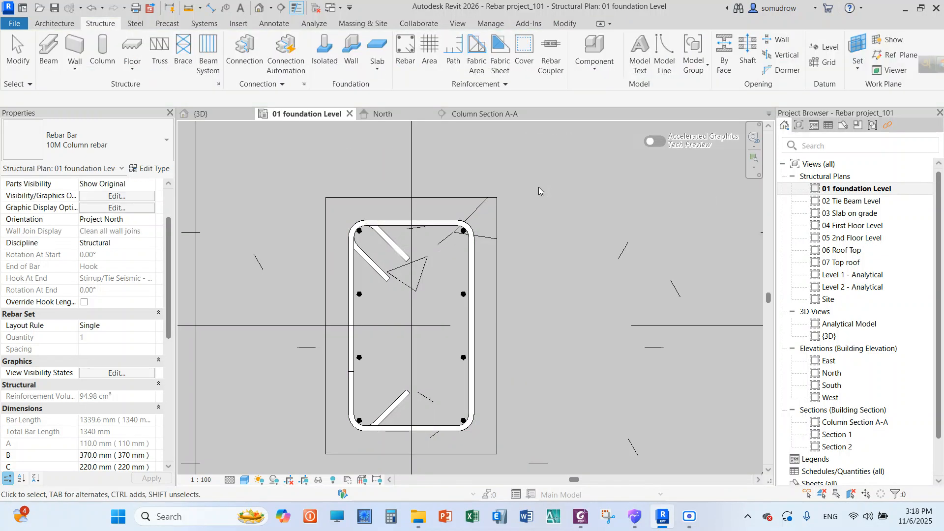
{"action": "right_click", "coordinate": [539, 186]}
{"action": "left_click", "coordinate": [550, 195]}
Shrink the new tie to about 150 mm by 220 mm around the four middle bars, bringing its upper hook along
{"action": "scroll", "coordinate": [388, 158], "scroll_direction": "down", "scroll_amount": 1}
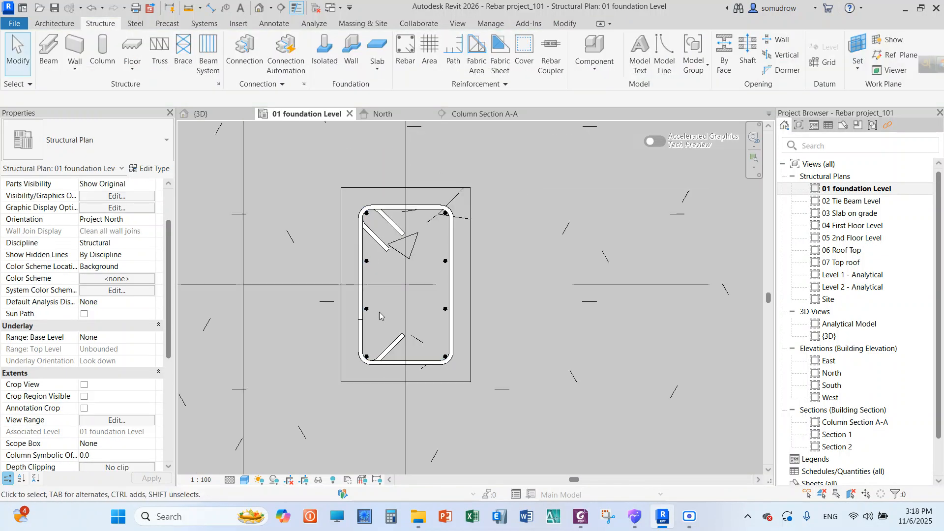
{"action": "scroll", "coordinate": [379, 315], "scroll_direction": "up", "scroll_amount": 1}
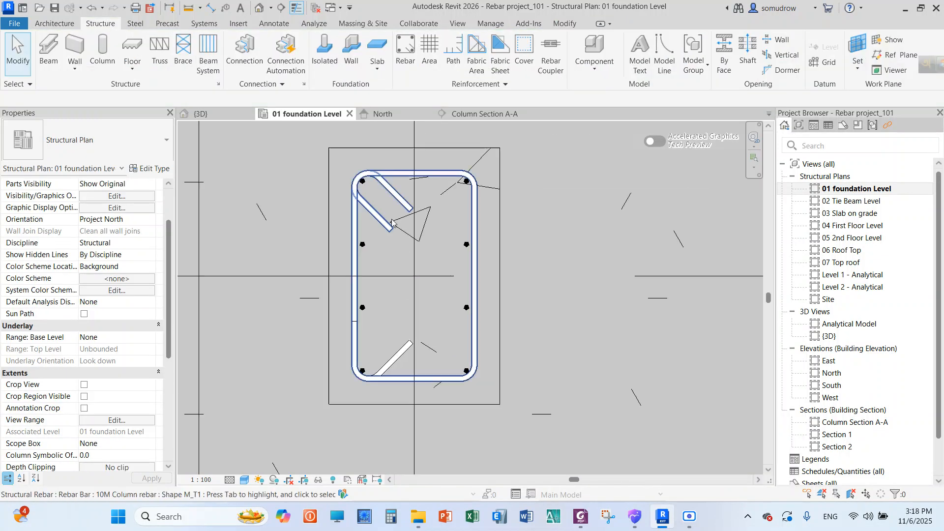
{"action": "left_click", "coordinate": [394, 194]}
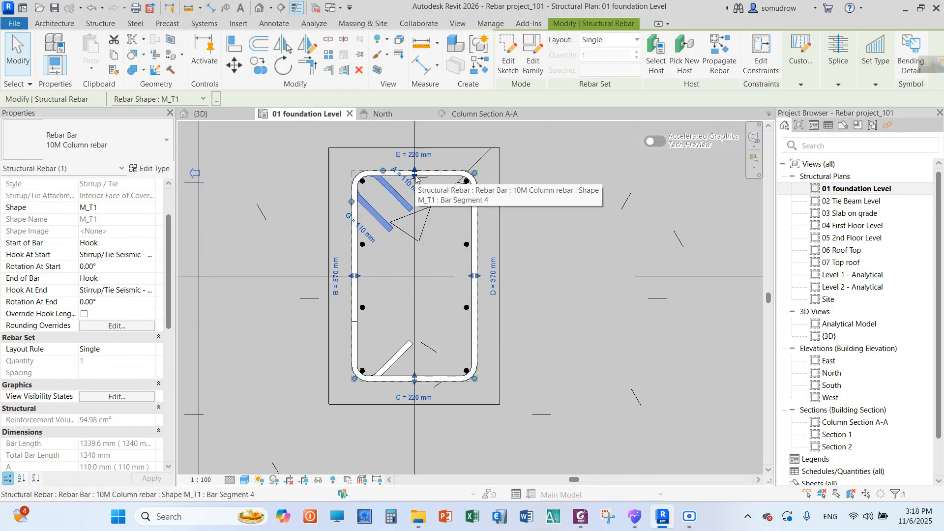
{"action": "left_click_drag", "start_coordinate": [413, 175], "coordinate": [410, 239]}
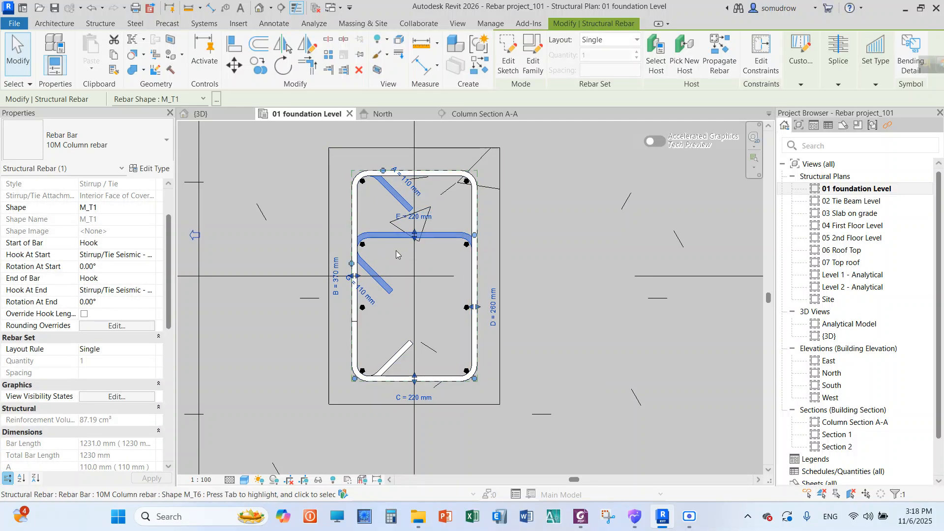
{"action": "left_click_drag", "start_coordinate": [383, 173], "coordinate": [382, 237]}
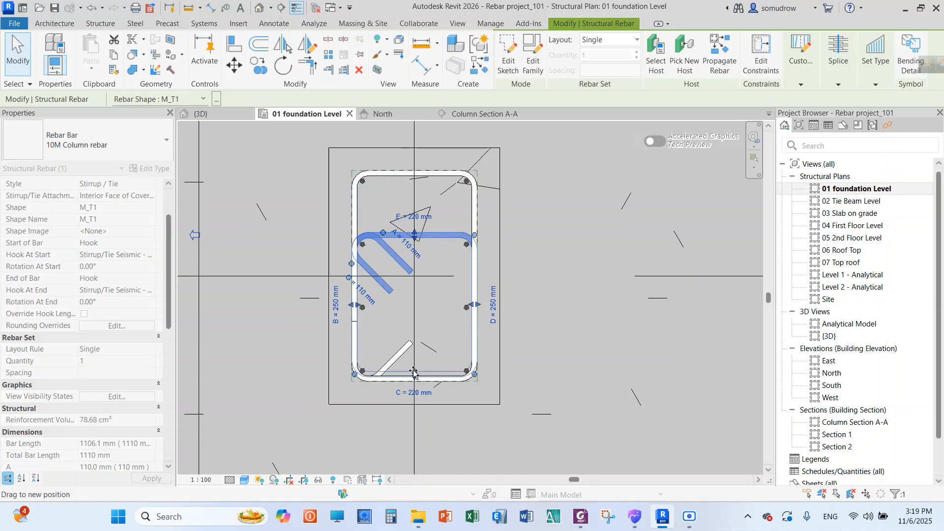
{"action": "left_click_drag", "start_coordinate": [413, 378], "coordinate": [413, 319]}
{"action": "left_click", "coordinate": [549, 253]}
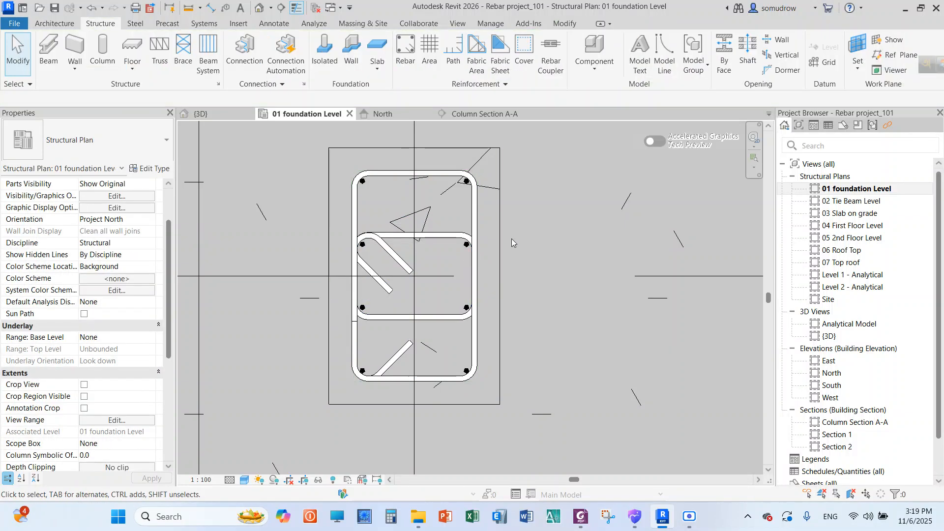
Change the inner tie's layout to Maximum Spacing with a spacing of 200 mm
{"action": "scroll", "coordinate": [326, 235], "scroll_direction": "down", "scroll_amount": 3}
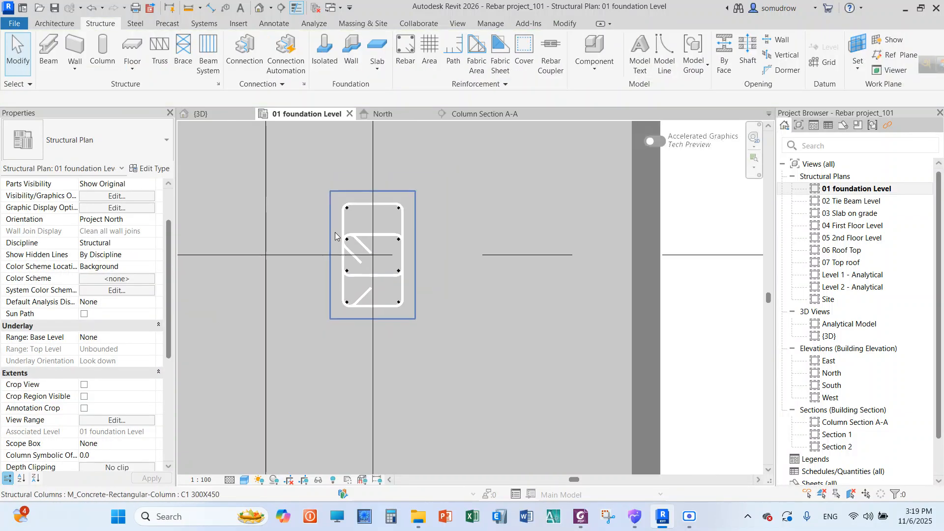
{"action": "left_click", "coordinate": [386, 238]}
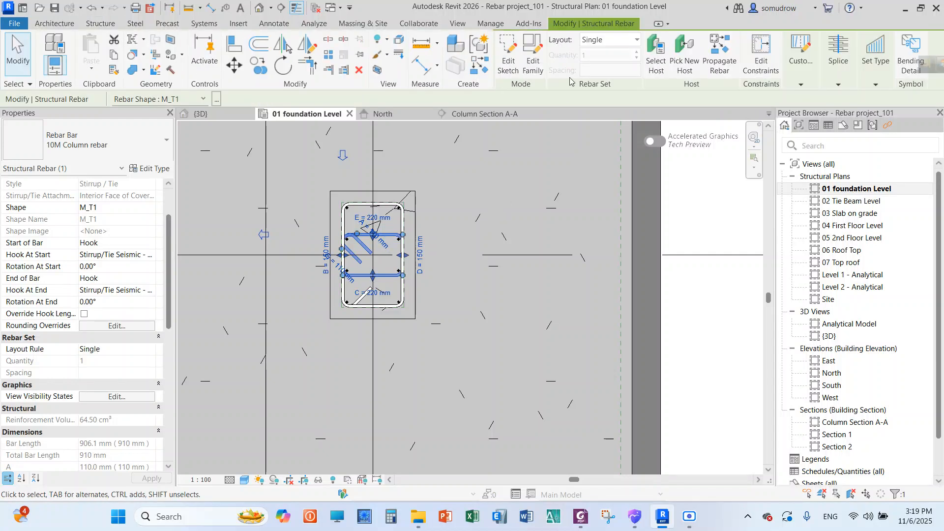
{"action": "left_click", "coordinate": [610, 44]}
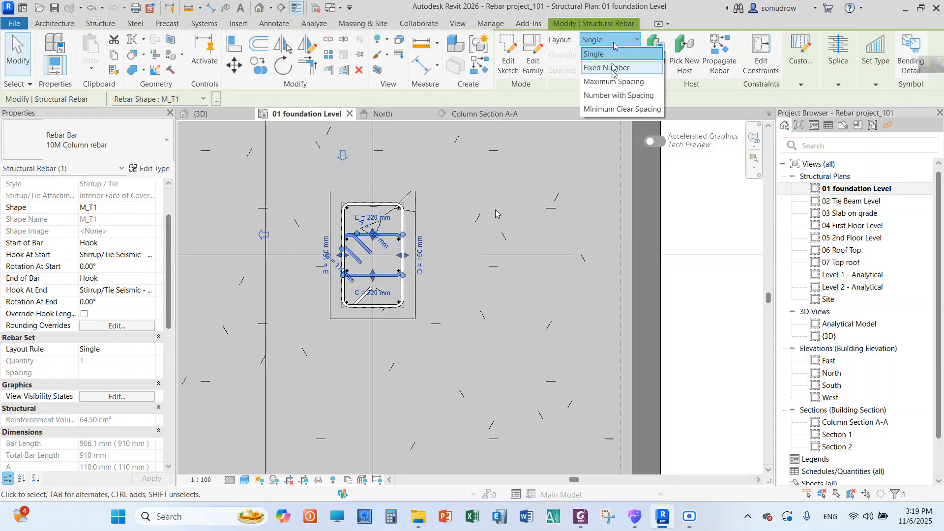
{"action": "left_click", "coordinate": [612, 70]}
{"action": "left_click", "coordinate": [614, 45]}
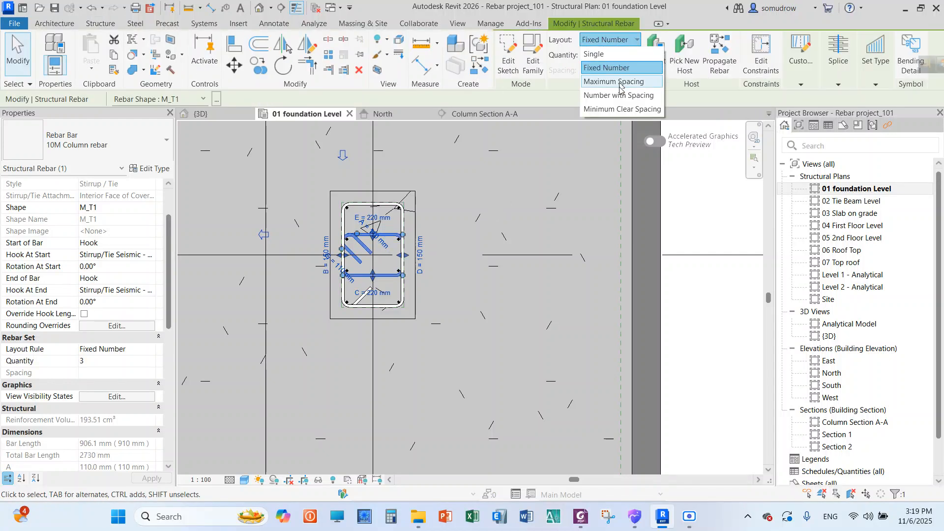
{"action": "left_click", "coordinate": [619, 96]}
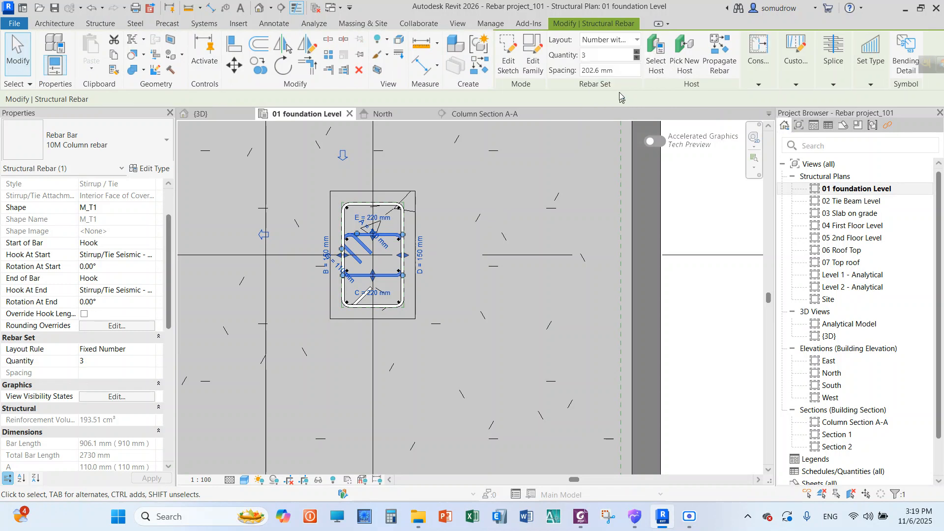
{"action": "left_click", "coordinate": [618, 48]}
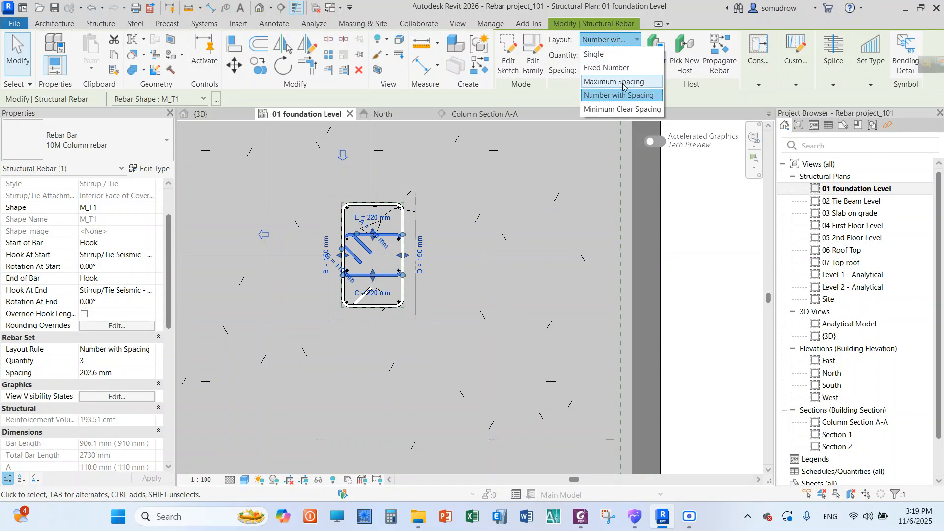
{"action": "left_click", "coordinate": [617, 76]}
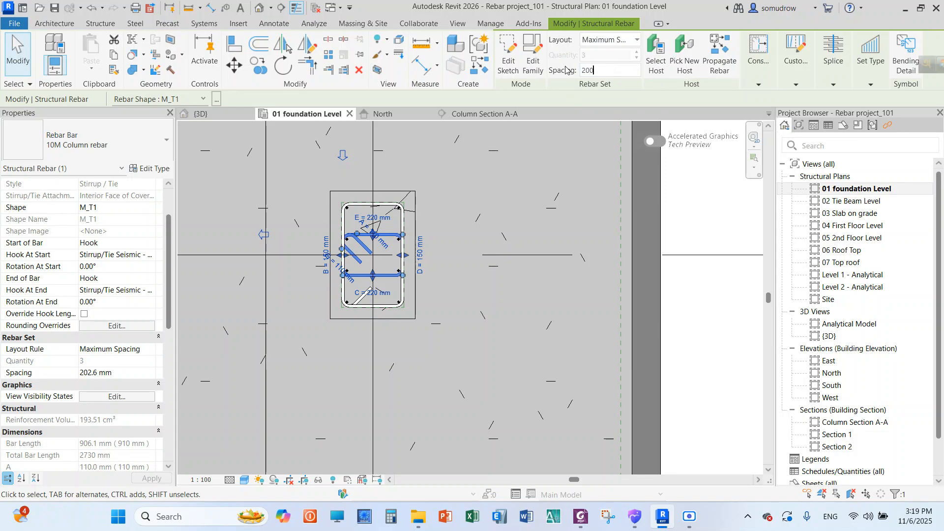
{"action": "left_click", "coordinate": [533, 302]}
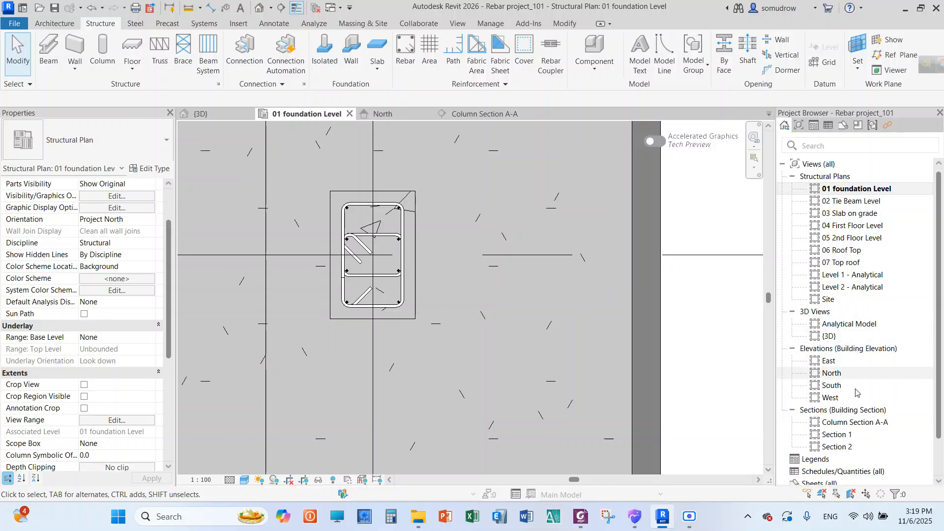
In Column Section A-A, extend the inner tie set upward from the footing into the column, to just below the upper outer tie set
{"action": "double_click", "coordinate": [851, 422]}
{"action": "scroll", "coordinate": [475, 226], "scroll_direction": "down", "scroll_amount": 3}
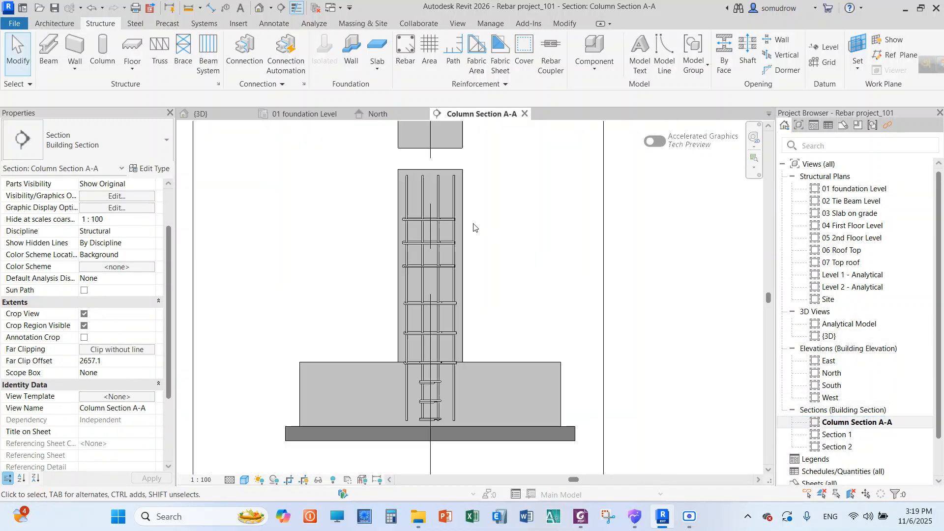
{"action": "scroll", "coordinate": [437, 223], "scroll_direction": "up", "scroll_amount": 3}
{"action": "scroll", "coordinate": [371, 182], "scroll_direction": "down", "scroll_amount": 2}
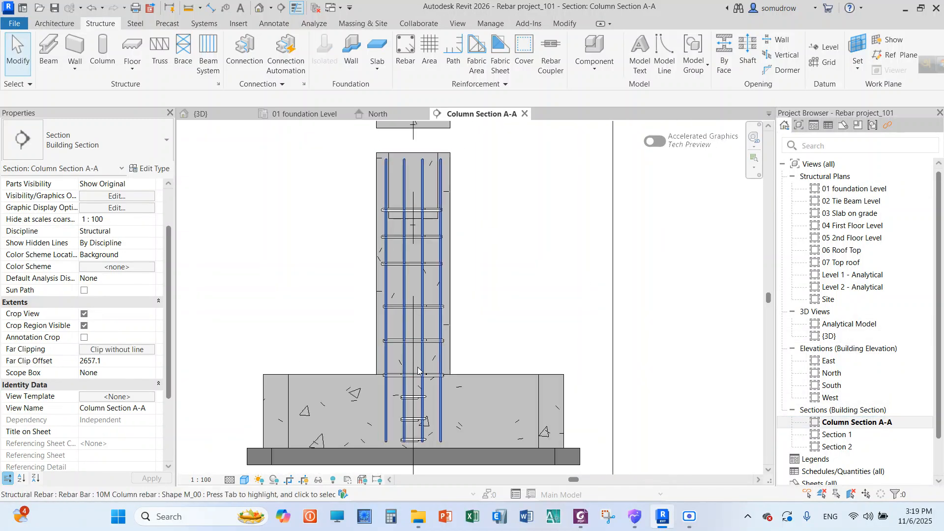
{"action": "scroll", "coordinate": [391, 314], "scroll_direction": "down", "scroll_amount": 2}
{"action": "scroll", "coordinate": [412, 393], "scroll_direction": "up", "scroll_amount": 3}
{"action": "scroll", "coordinate": [413, 396], "scroll_direction": "up", "scroll_amount": 1}
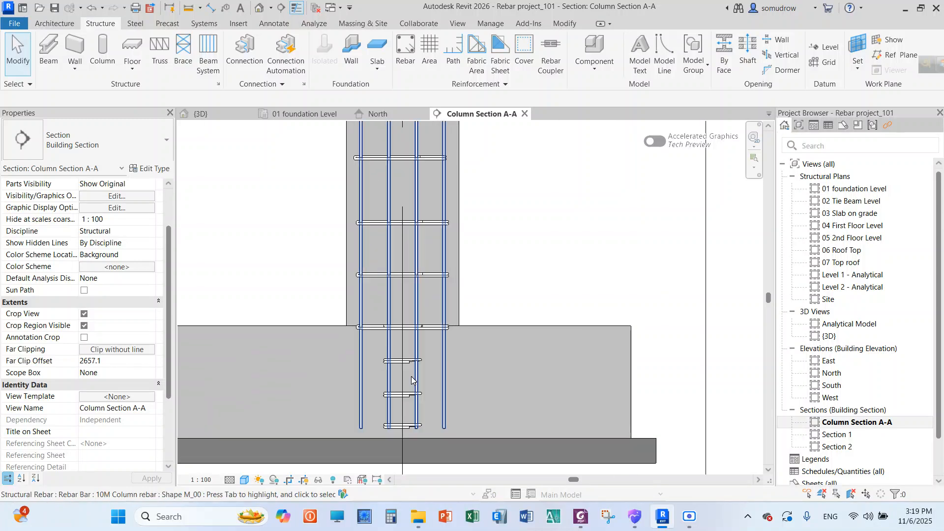
{"action": "left_click", "coordinate": [401, 331]}
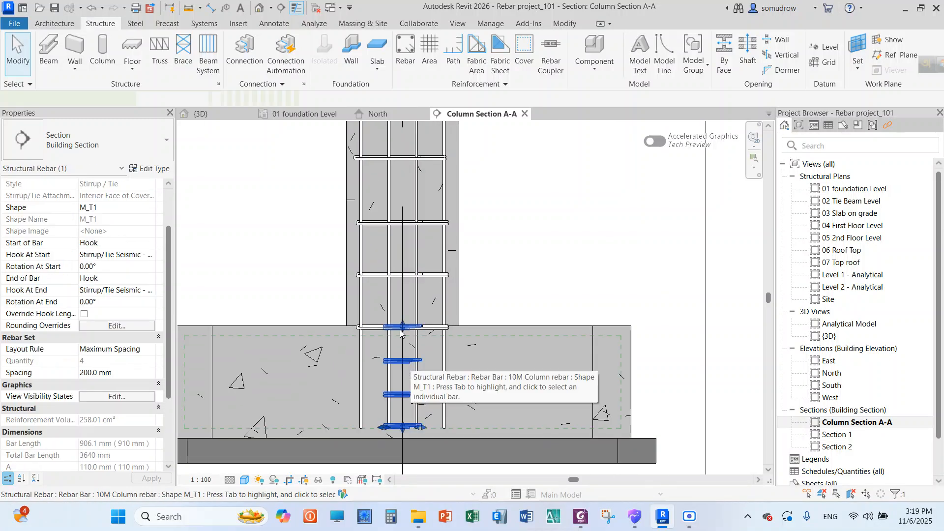
{"action": "left_click_drag", "start_coordinate": [402, 327], "coordinate": [403, 180]}
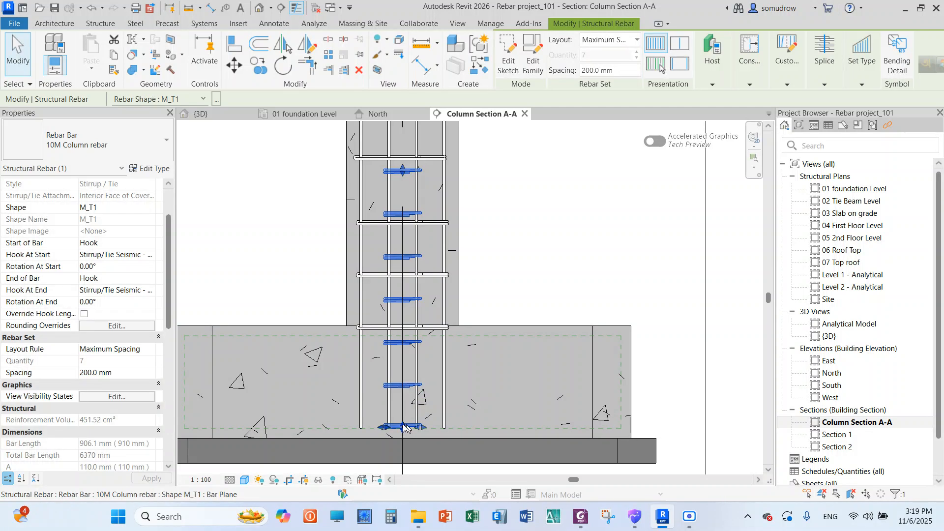
Raise the inner tie set's lower end to the footing's top face and extend its upper end to near the column top
{"action": "left_click_drag", "start_coordinate": [403, 426], "coordinate": [402, 327]}
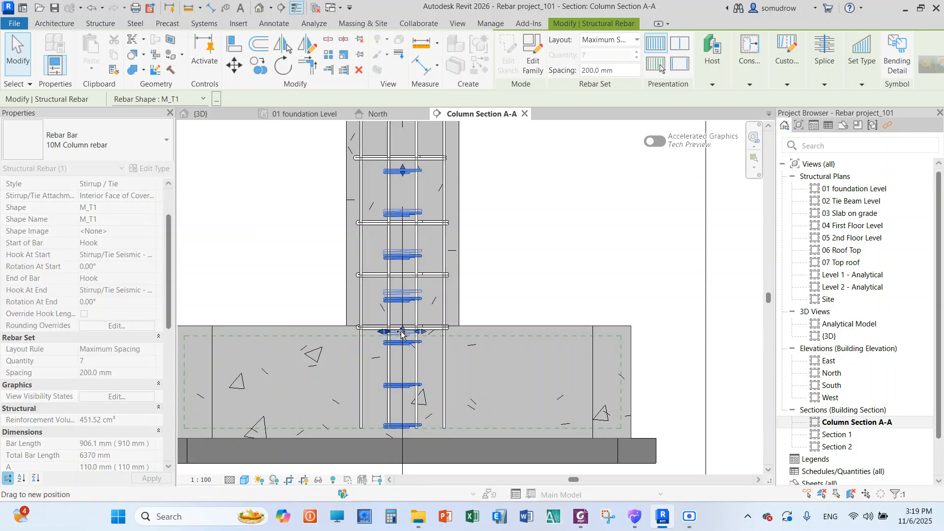
{"action": "scroll", "coordinate": [431, 330], "scroll_direction": "up", "scroll_amount": 3}
{"action": "scroll", "coordinate": [435, 353], "scroll_direction": "down", "scroll_amount": 4}
{"action": "scroll", "coordinate": [435, 353], "scroll_direction": "down", "scroll_amount": 3}
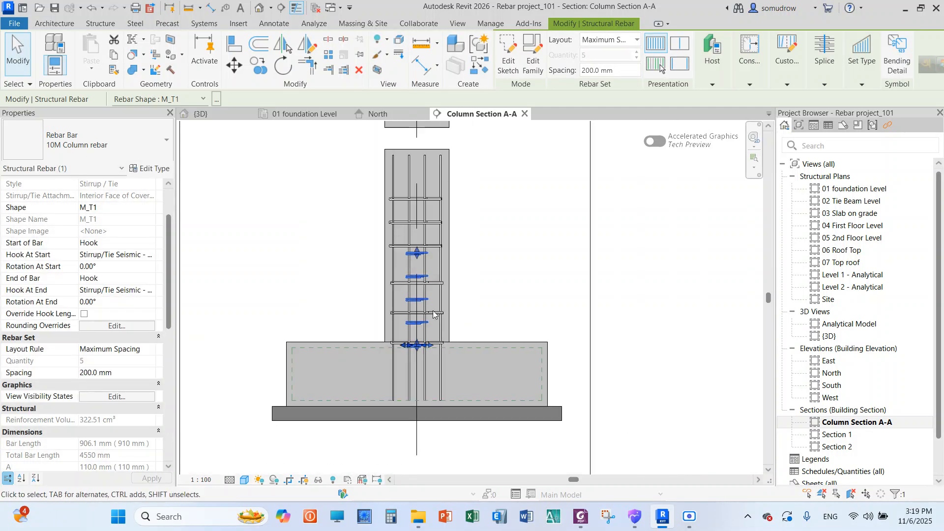
{"action": "scroll", "coordinate": [411, 159], "scroll_direction": "up", "scroll_amount": 4}
{"action": "left_click_drag", "start_coordinate": [422, 325], "coordinate": [422, 177]}
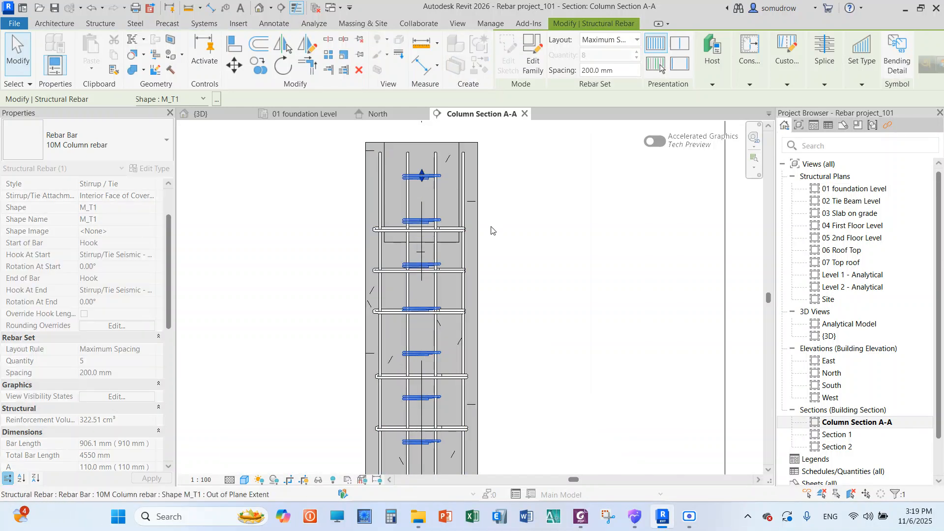
{"action": "left_click", "coordinate": [568, 241]}
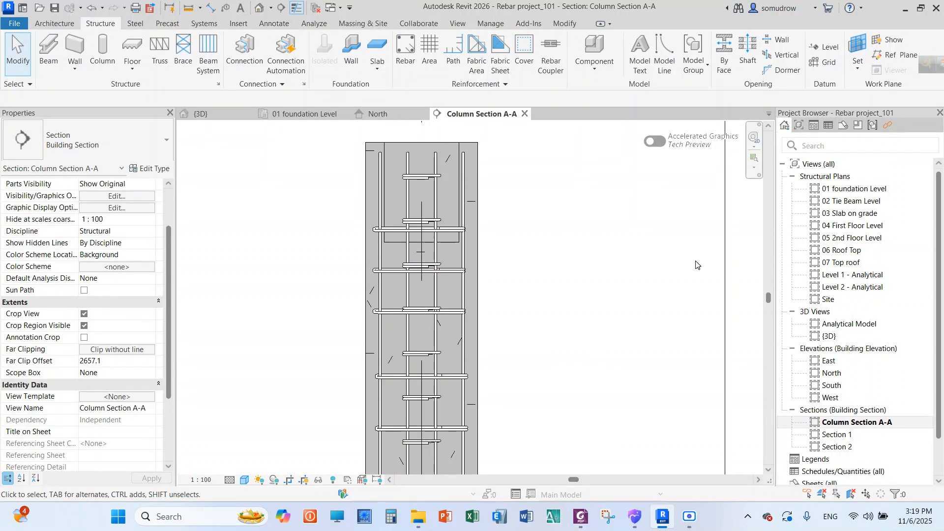
In the 01 foundation Level plan, cycle the inner tie's hook orientation, bringing the hooks back to the upper-left corner
{"action": "double_click", "coordinate": [816, 191]}
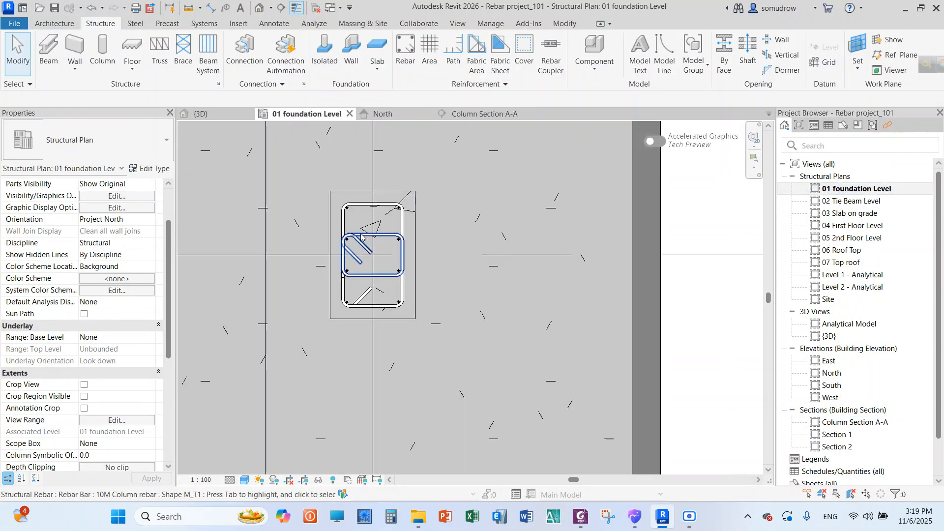
{"action": "scroll", "coordinate": [358, 220], "scroll_direction": "up", "scroll_amount": 3}
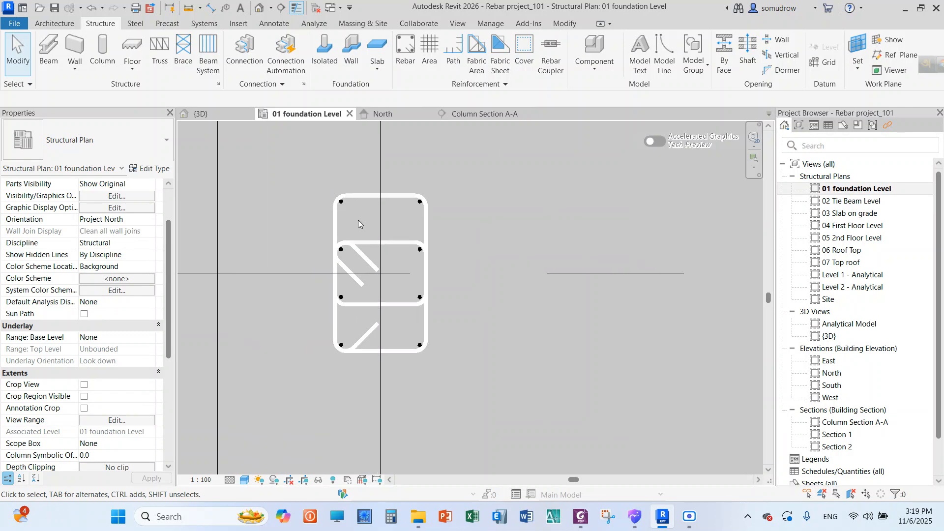
{"action": "left_click", "coordinate": [395, 245]}
{"action": "key", "text": "space"}
{"action": "key", "text": "space"}
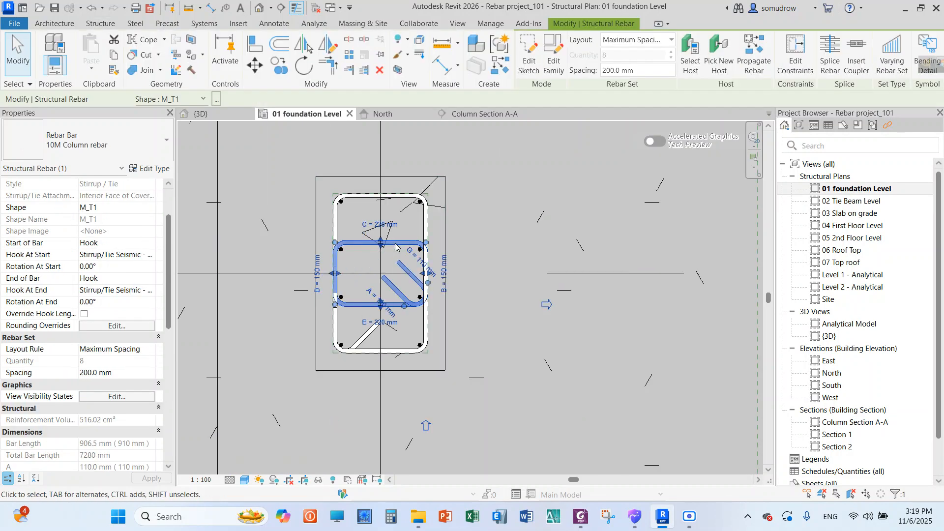
{"action": "key", "text": "space"}
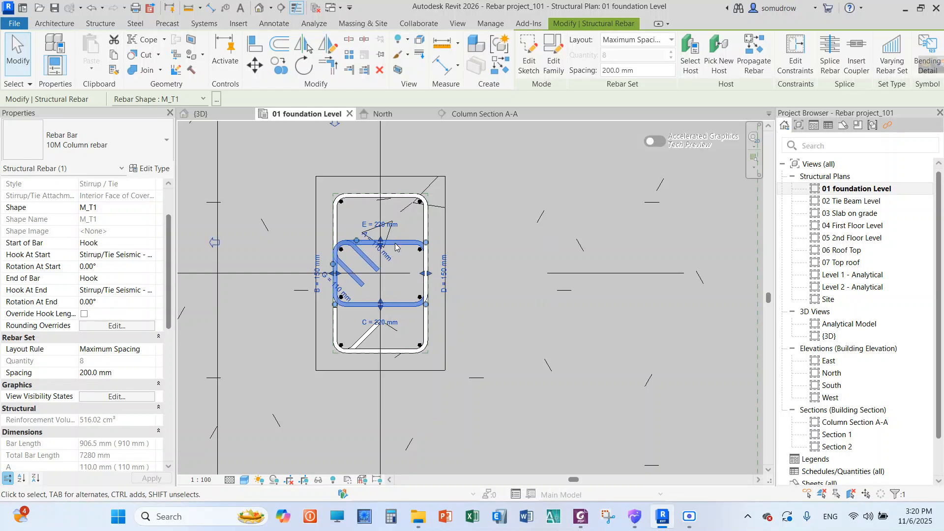
{"action": "left_click", "coordinate": [465, 234]}
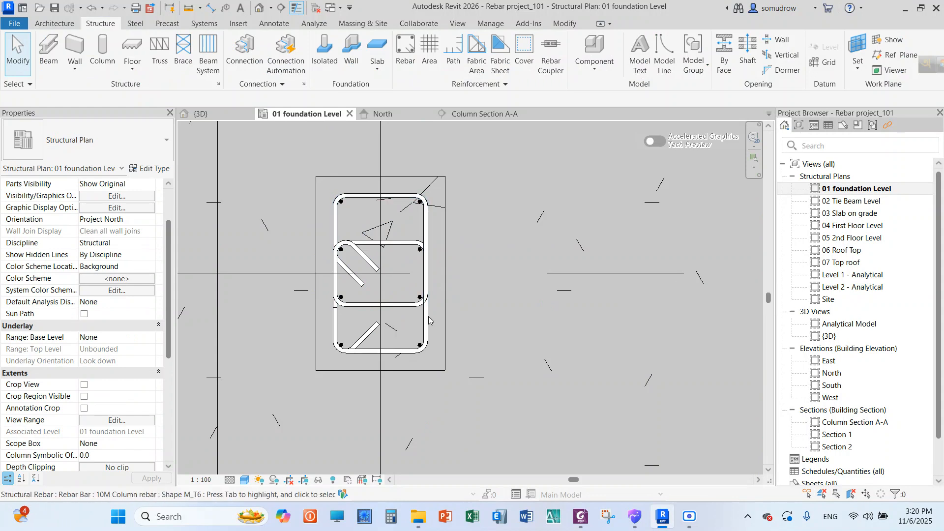
In Column Section A-A, move the upper outer tie set up so its highest tie sits near the column top
{"action": "double_click", "coordinate": [858, 422]}
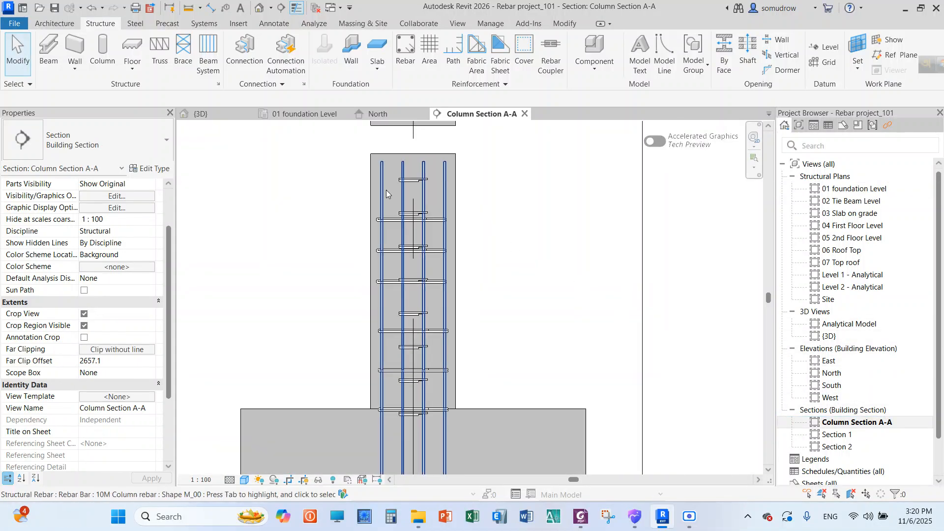
{"action": "scroll", "coordinate": [484, 232], "scroll_direction": "down", "scroll_amount": 2}
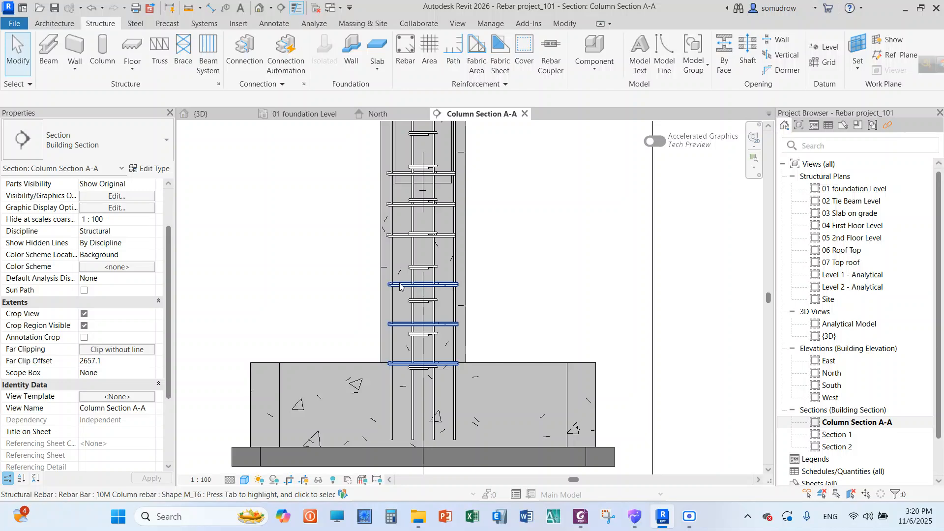
{"action": "scroll", "coordinate": [466, 261], "scroll_direction": "up", "scroll_amount": 2}
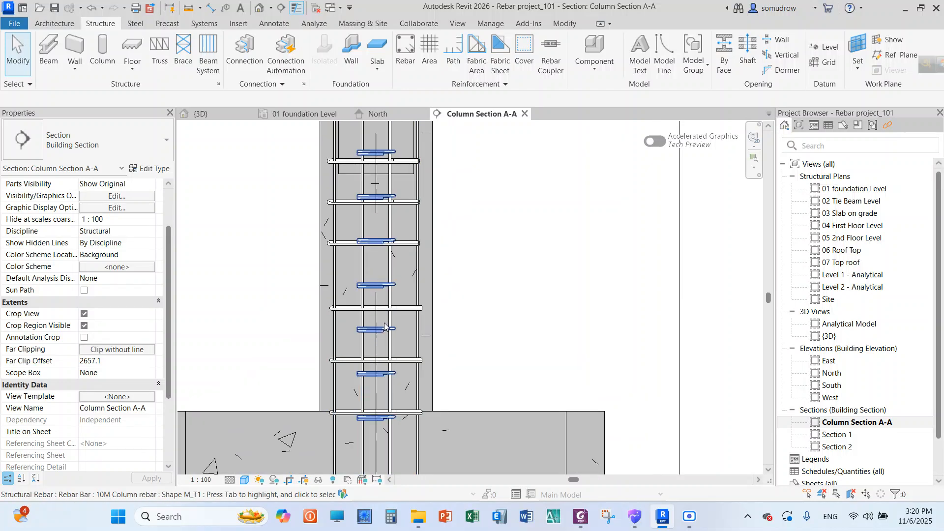
{"action": "left_click", "coordinate": [378, 399]}
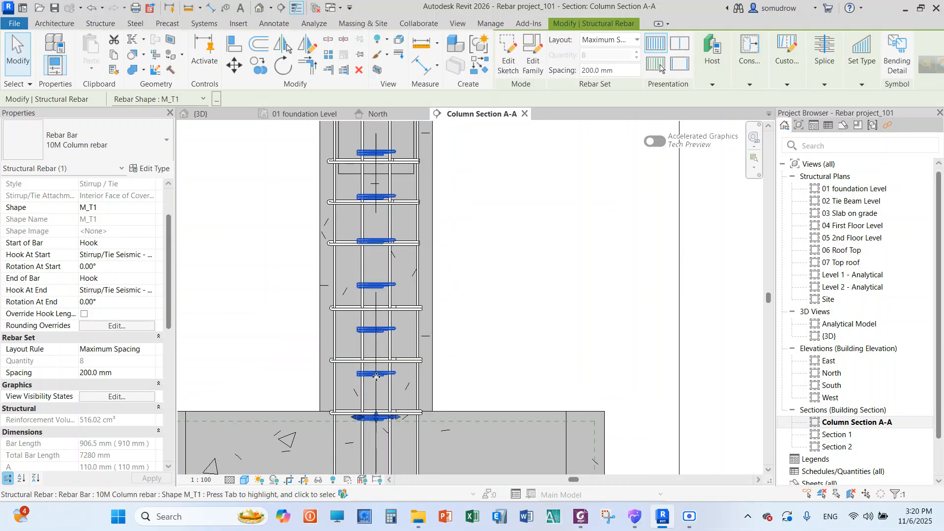
{"action": "scroll", "coordinate": [403, 236], "scroll_direction": "down", "scroll_amount": 3}
{"action": "scroll", "coordinate": [389, 132], "scroll_direction": "up", "scroll_amount": 3}
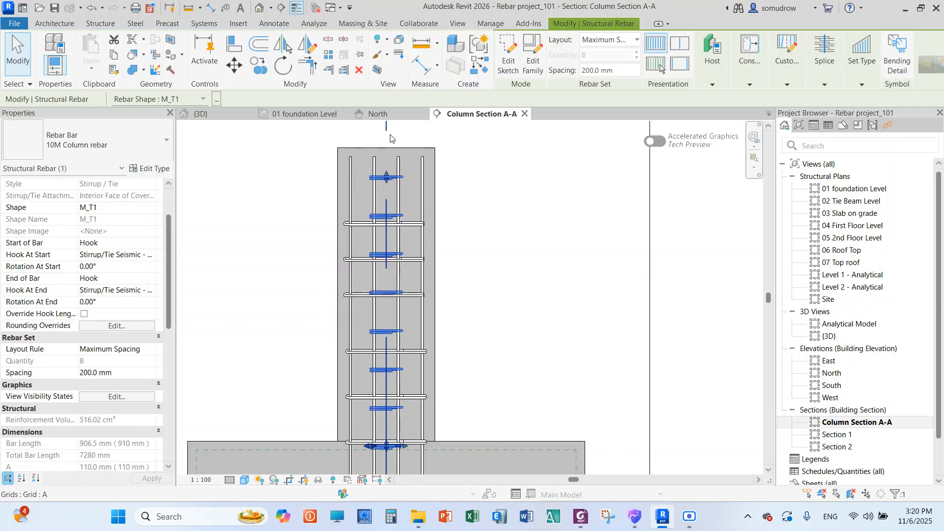
{"action": "left_click", "coordinate": [412, 237]}
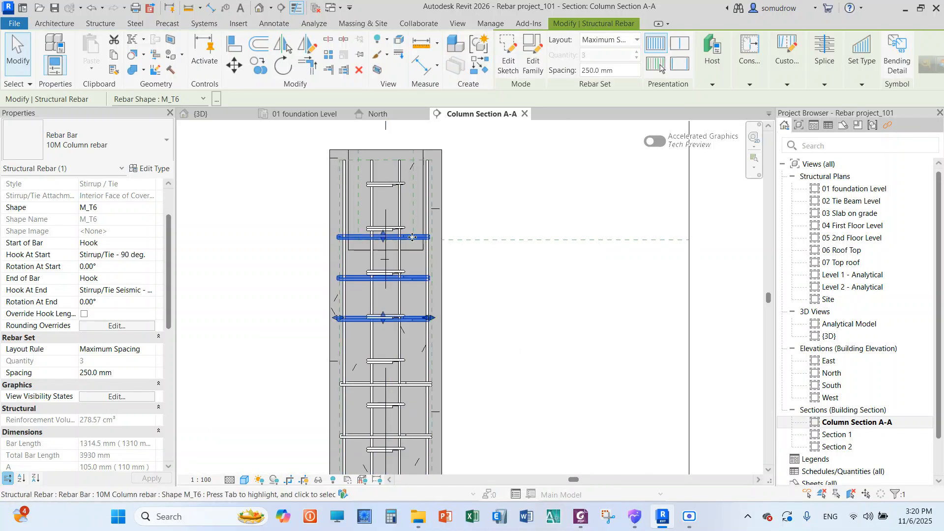
{"action": "left_click_drag", "start_coordinate": [412, 237], "coordinate": [414, 173]}
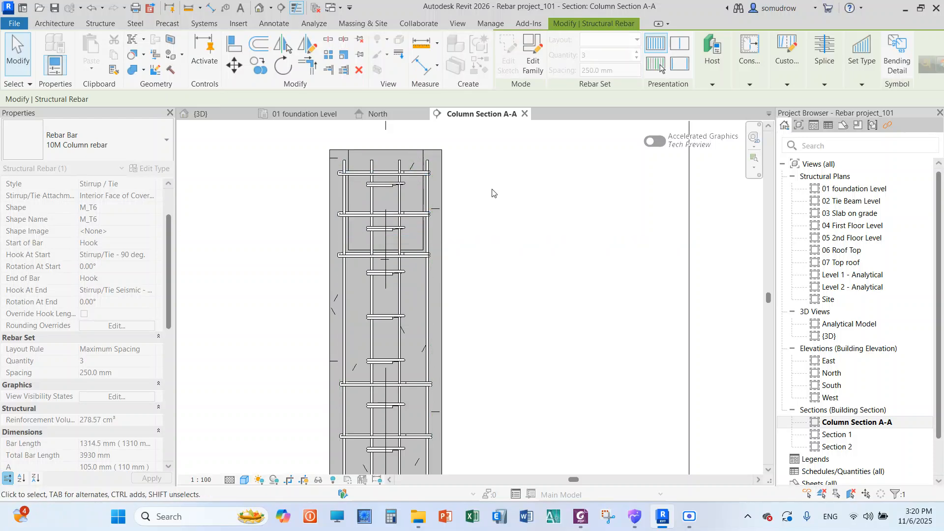
{"action": "key", "text": "Escape"}
Extend the lower outer tie set upward by one tie and stretch the upper set's lower end down to just above it
{"action": "scroll", "coordinate": [393, 368], "scroll_direction": "down", "scroll_amount": 2}
{"action": "scroll", "coordinate": [393, 367], "scroll_direction": "up", "scroll_amount": 2}
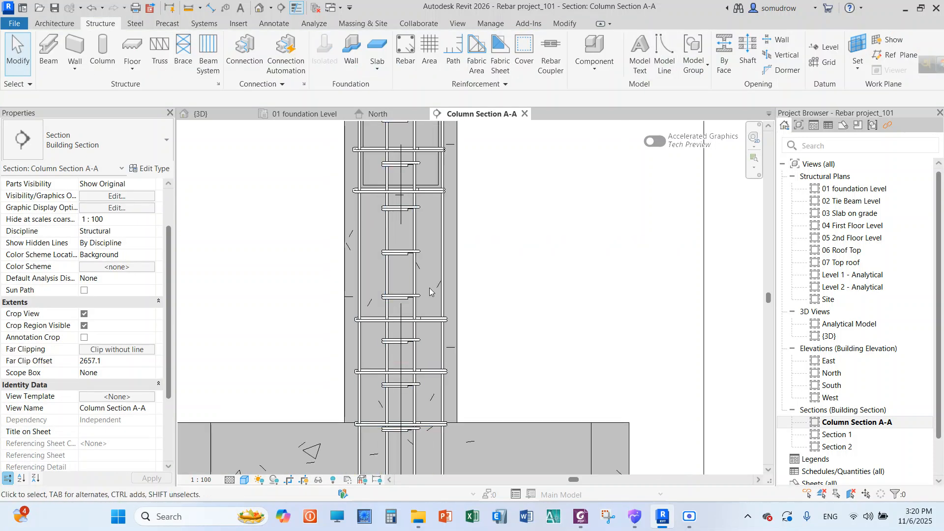
{"action": "scroll", "coordinate": [414, 286], "scroll_direction": "down", "scroll_amount": 4}
{"action": "scroll", "coordinate": [411, 217], "scroll_direction": "up", "scroll_amount": 3}
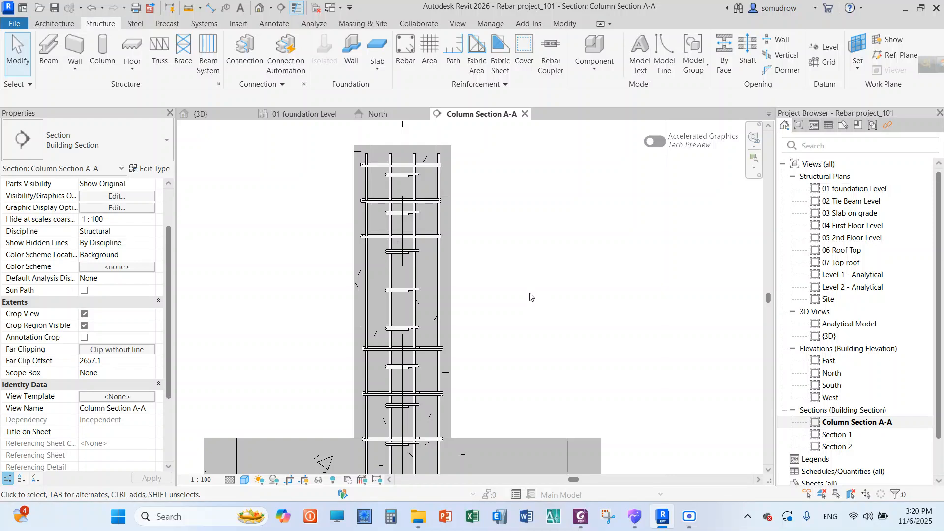
{"action": "left_click", "coordinate": [432, 352]}
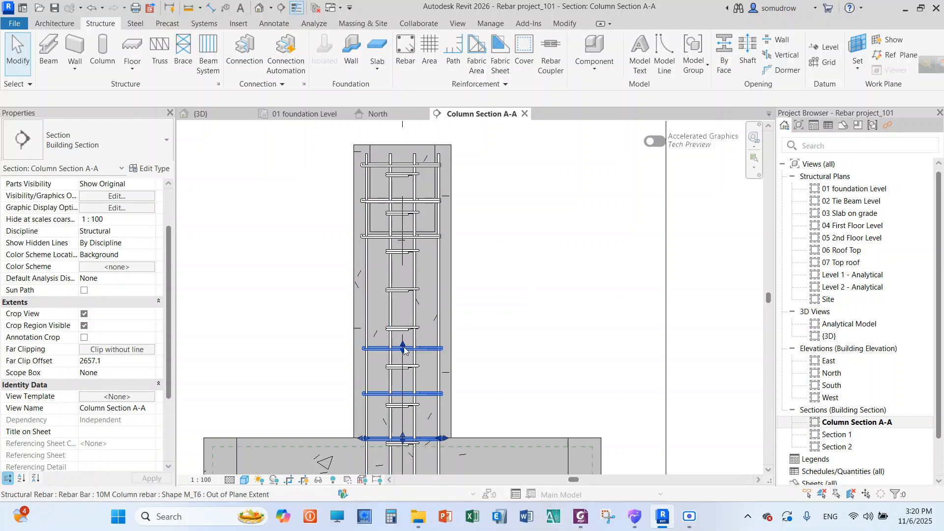
{"action": "left_click_drag", "start_coordinate": [402, 343], "coordinate": [402, 299]}
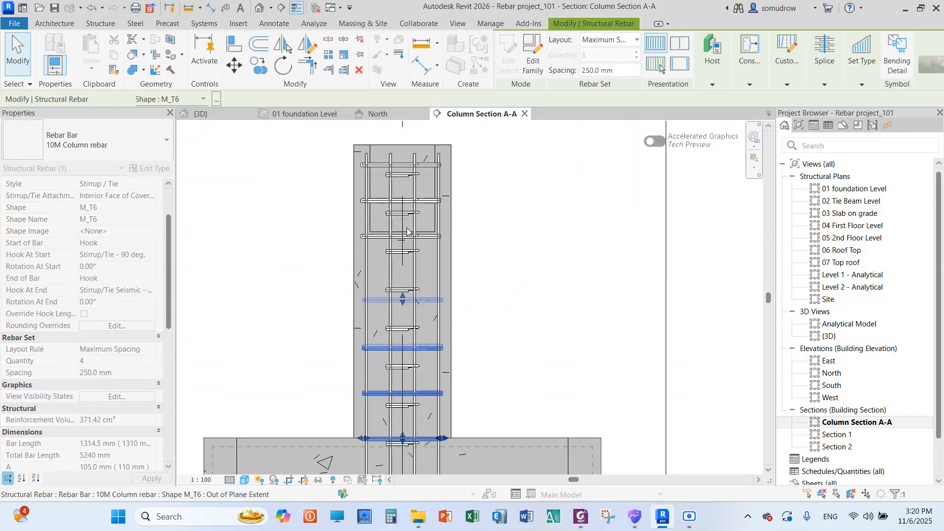
{"action": "left_click", "coordinate": [402, 236]}
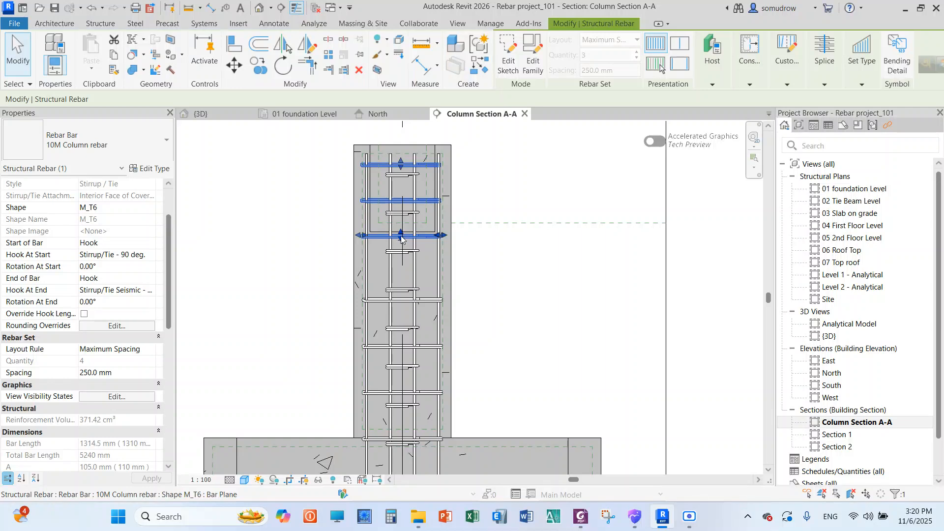
{"action": "left_click_drag", "start_coordinate": [401, 240], "coordinate": [401, 268]}
{"action": "left_click", "coordinate": [527, 289]}
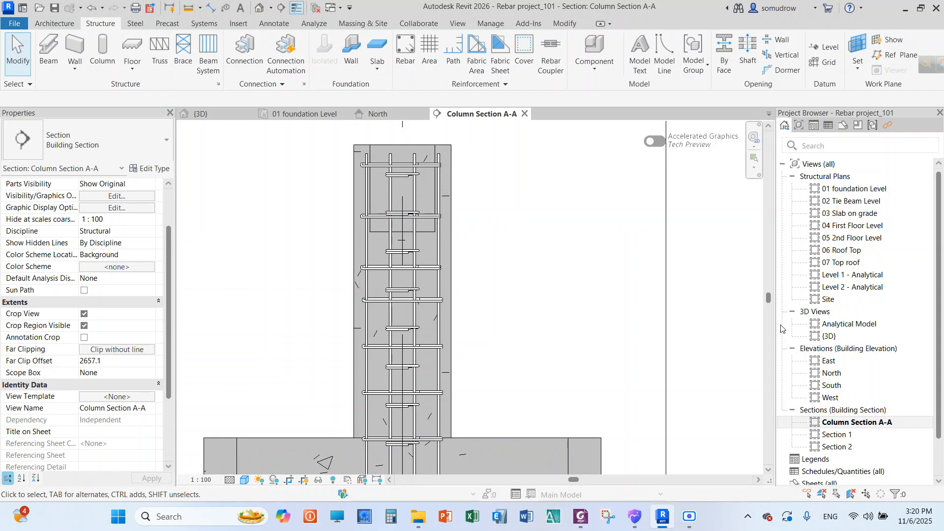
In the {3D} view, select only the column's Structural Rebar and make it View Unobscured in {3D}
{"action": "double_click", "coordinate": [828, 336]}
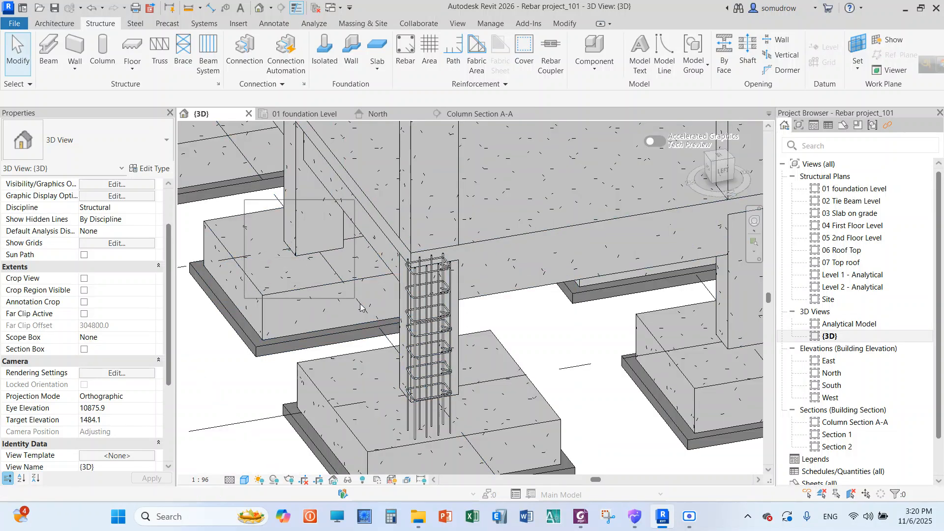
{"action": "left_click_drag", "start_coordinate": [438, 407], "coordinate": [629, 463]}
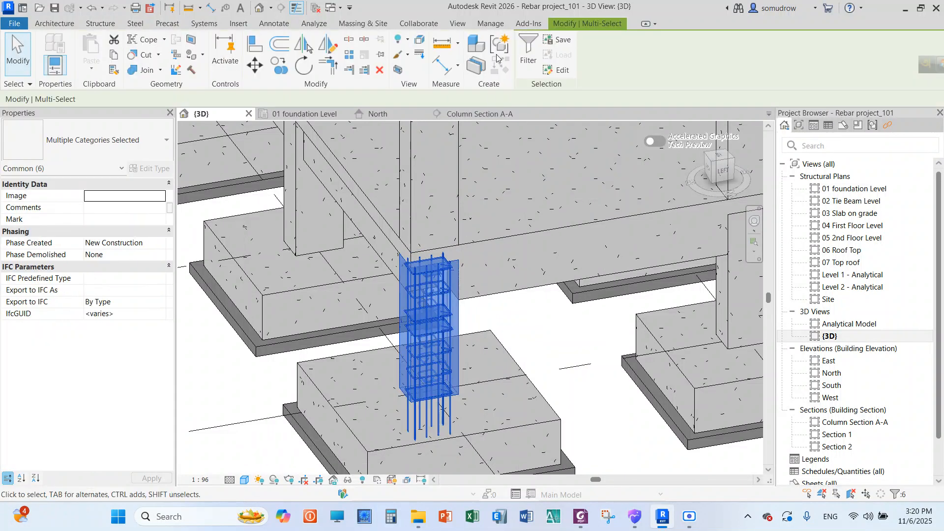
{"action": "left_click", "coordinate": [526, 60]}
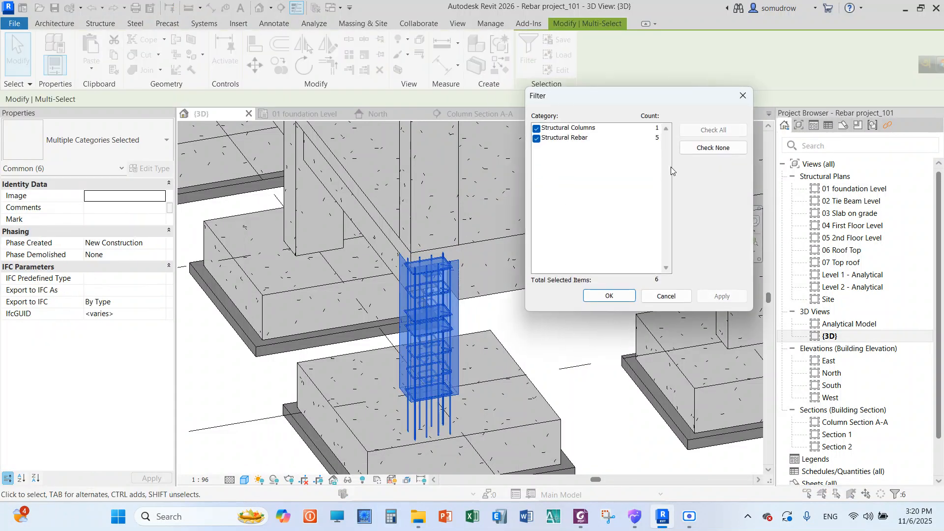
{"action": "left_click", "coordinate": [537, 139]}
{"action": "left_click", "coordinate": [536, 129]}
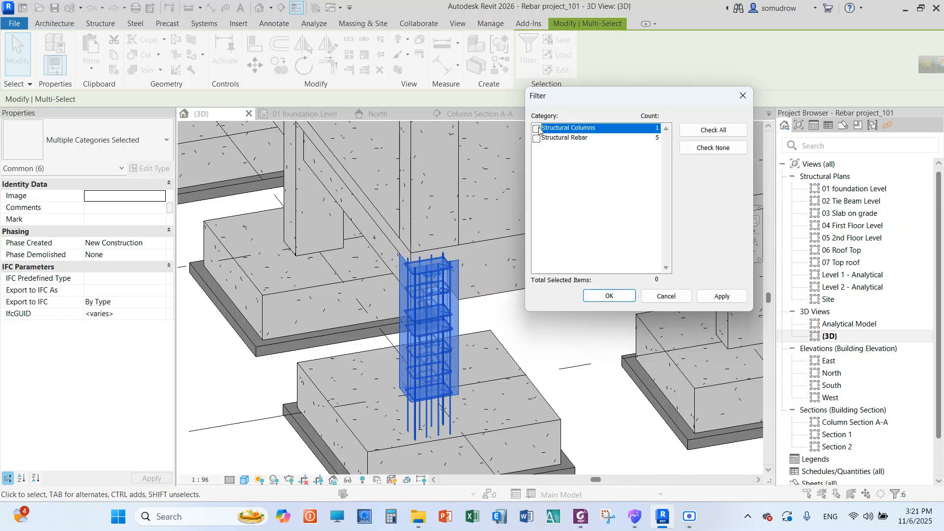
{"action": "left_click", "coordinate": [537, 139]}
{"action": "left_click", "coordinate": [616, 299]}
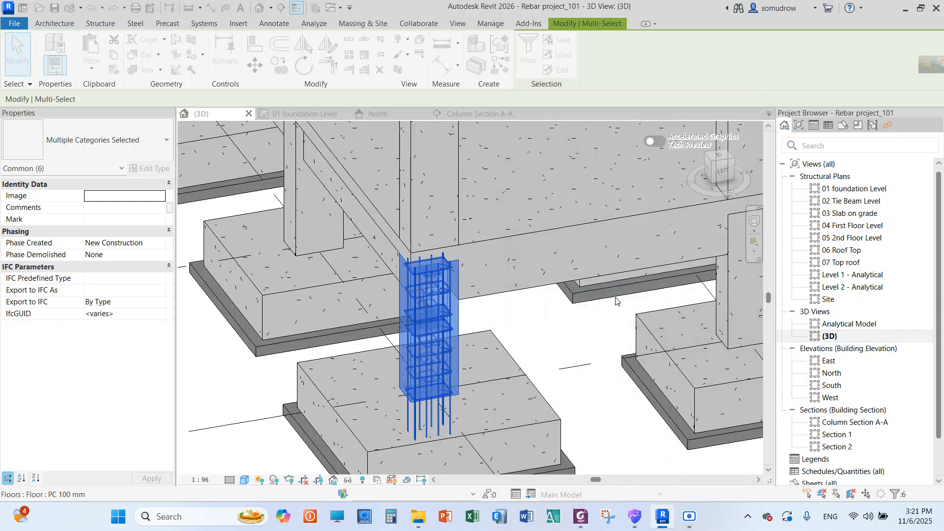
{"action": "left_click", "coordinate": [117, 384]}
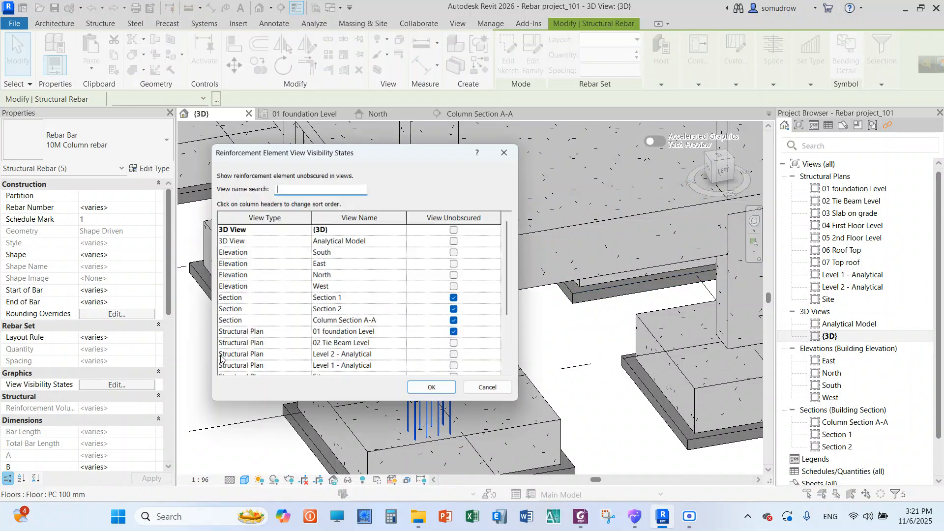
{"action": "left_click", "coordinate": [434, 393]}
{"action": "left_click", "coordinate": [539, 372]}
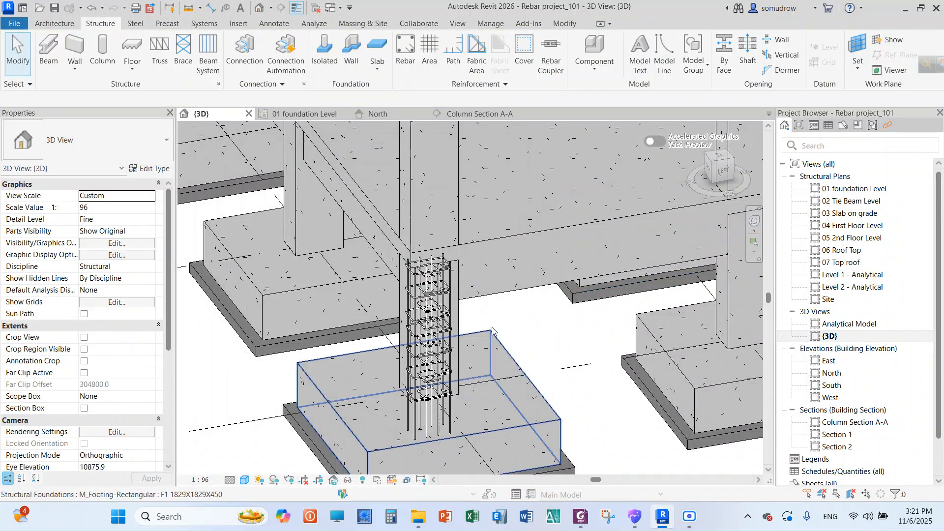
Examine the column's rebar cage and the surrounding footings and columns in the 3D view
{"action": "scroll", "coordinate": [441, 313], "scroll_direction": "up", "scroll_amount": 4}
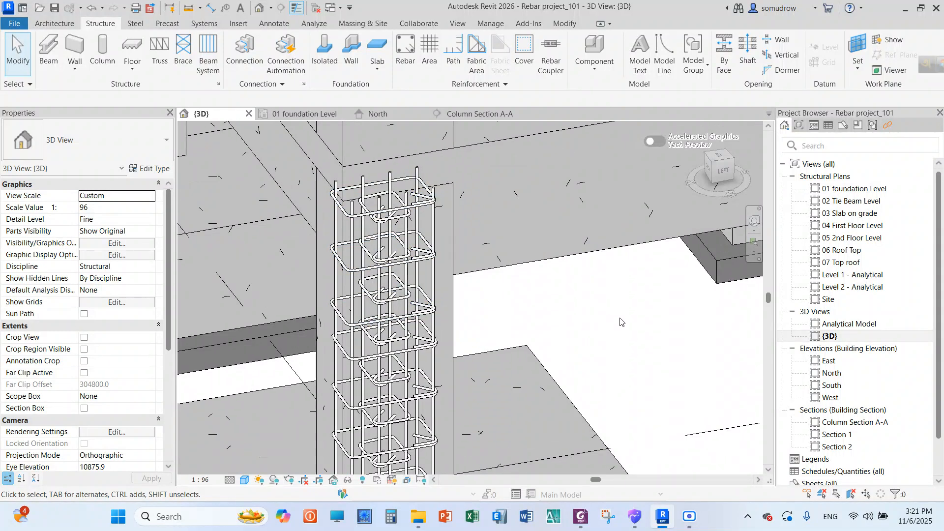
{"action": "scroll", "coordinate": [585, 314], "scroll_direction": "down", "scroll_amount": 4}
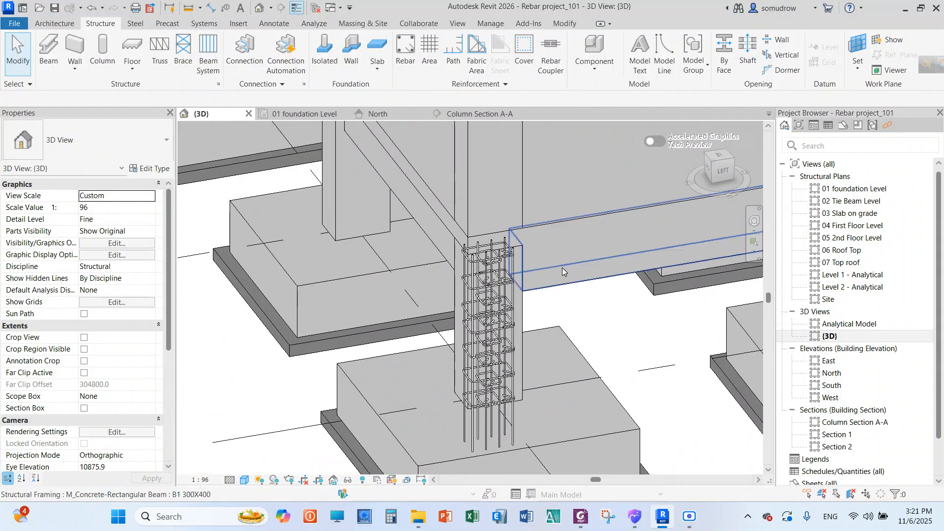
{"action": "scroll", "coordinate": [530, 169], "scroll_direction": "up", "scroll_amount": 2}
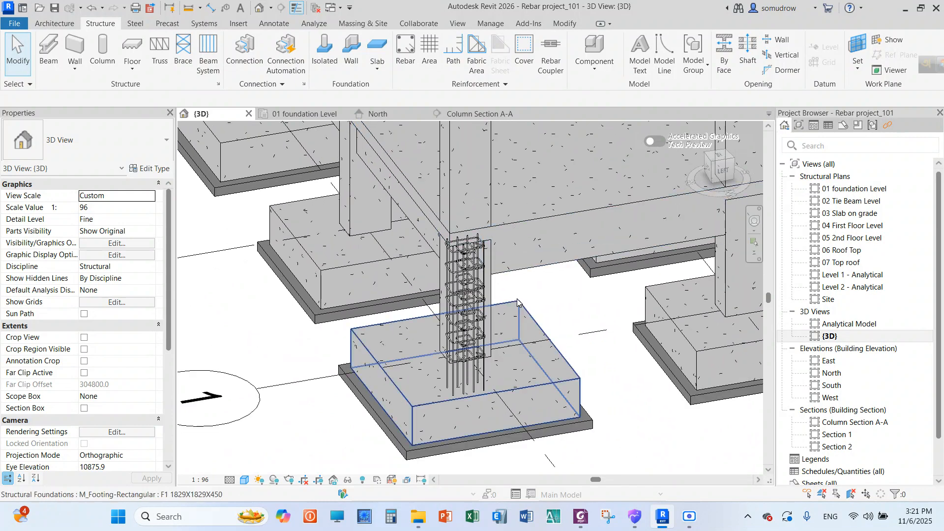
{"action": "scroll", "coordinate": [410, 322], "scroll_direction": "down", "scroll_amount": 2}
{"action": "scroll", "coordinate": [451, 221], "scroll_direction": "down", "scroll_amount": 2}
{"action": "scroll", "coordinate": [453, 221], "scroll_direction": "up", "scroll_amount": 4}
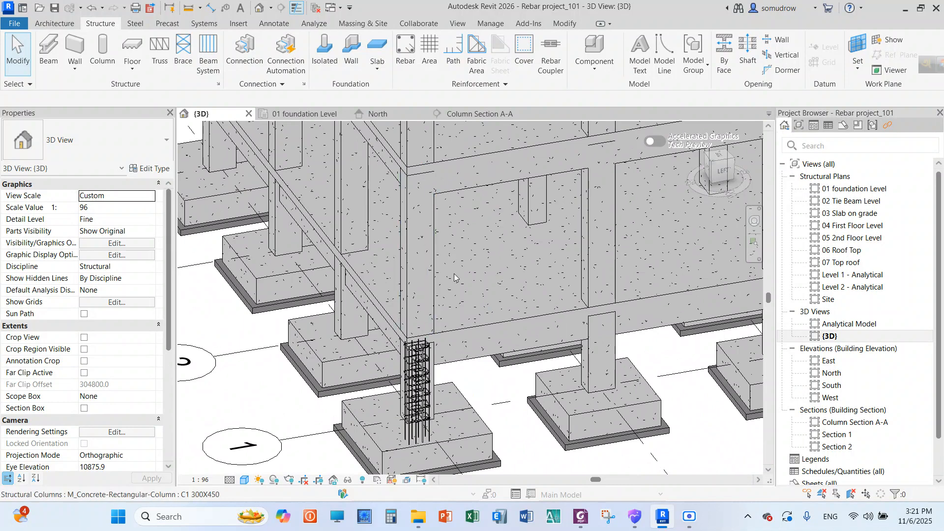
{"action": "scroll", "coordinate": [438, 386], "scroll_direction": "up", "scroll_amount": 3}
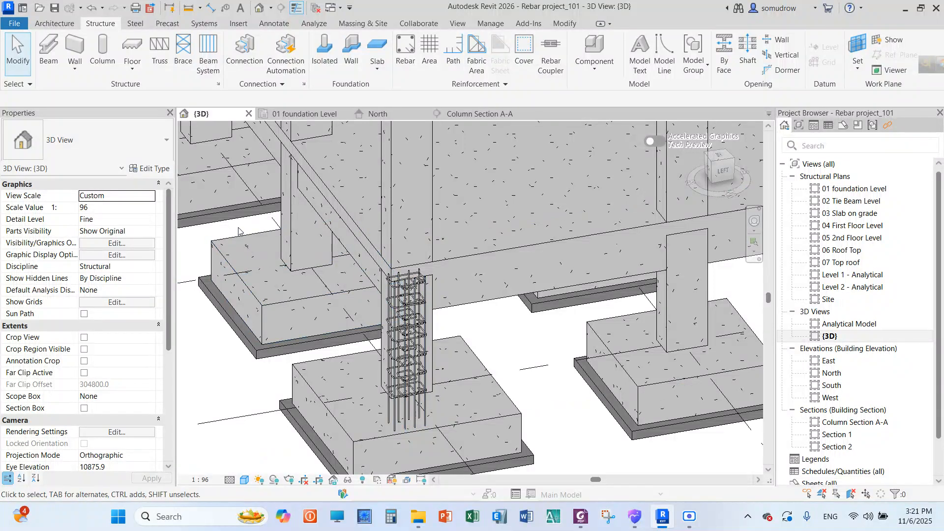
Select the reinforced column with its bars and ties, and filter the selection down to Structural Rebar
{"action": "left_click_drag", "start_coordinate": [239, 228], "coordinate": [550, 449]}
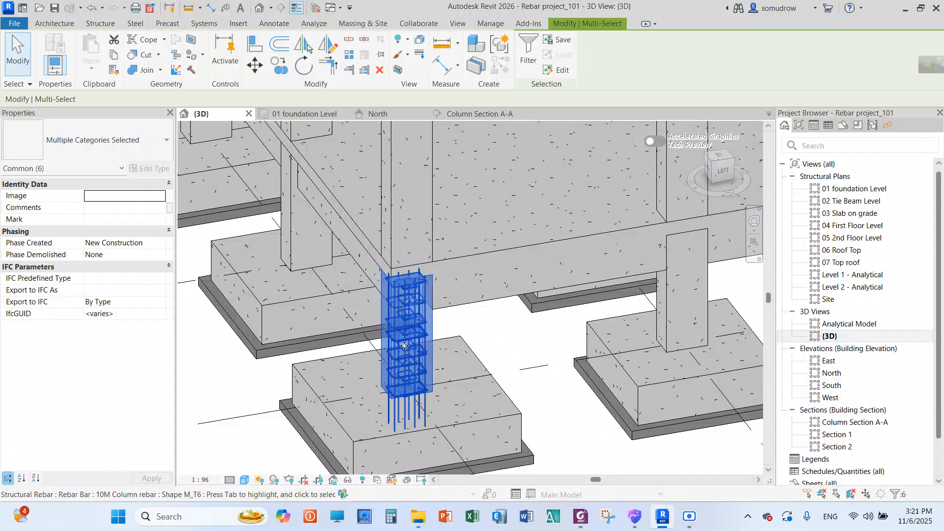
{"action": "scroll", "coordinate": [403, 337], "scroll_direction": "up", "scroll_amount": 2}
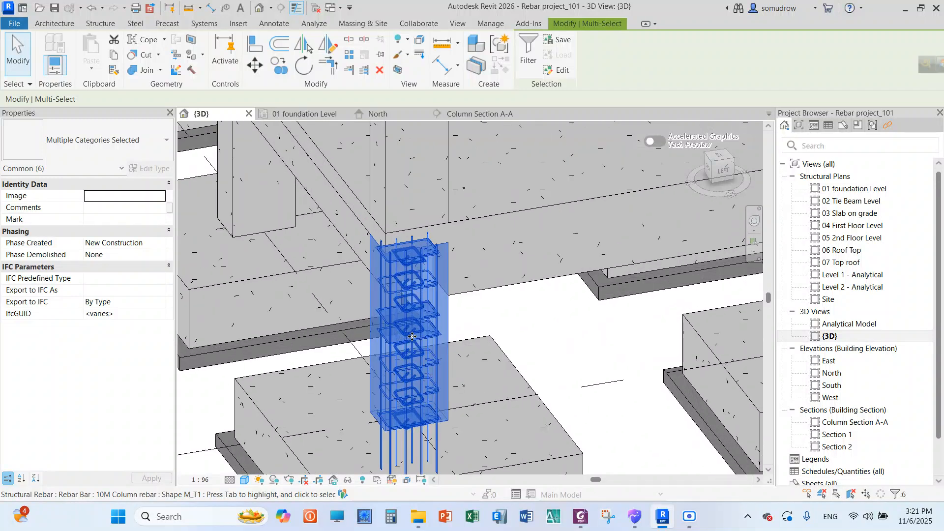
{"action": "left_click", "coordinate": [526, 55]}
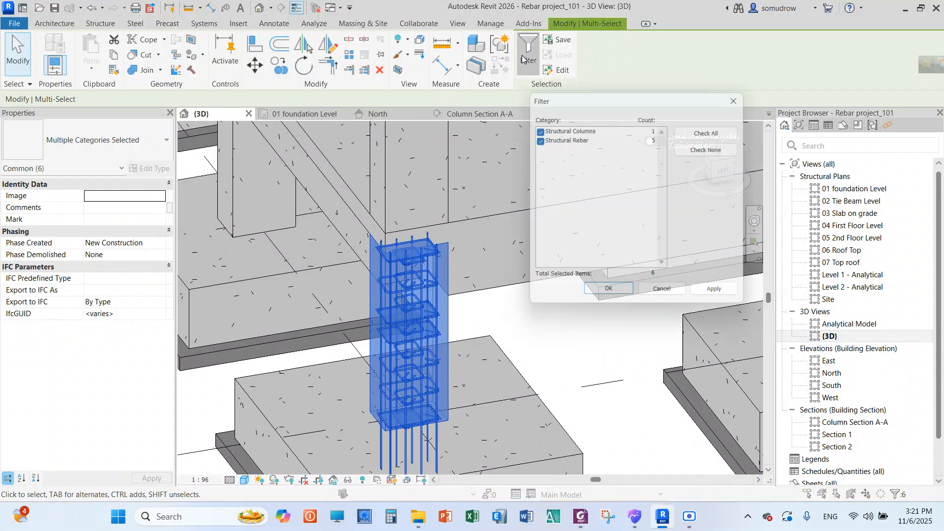
{"action": "left_click", "coordinate": [536, 139]}
{"action": "left_click", "coordinate": [616, 297]}
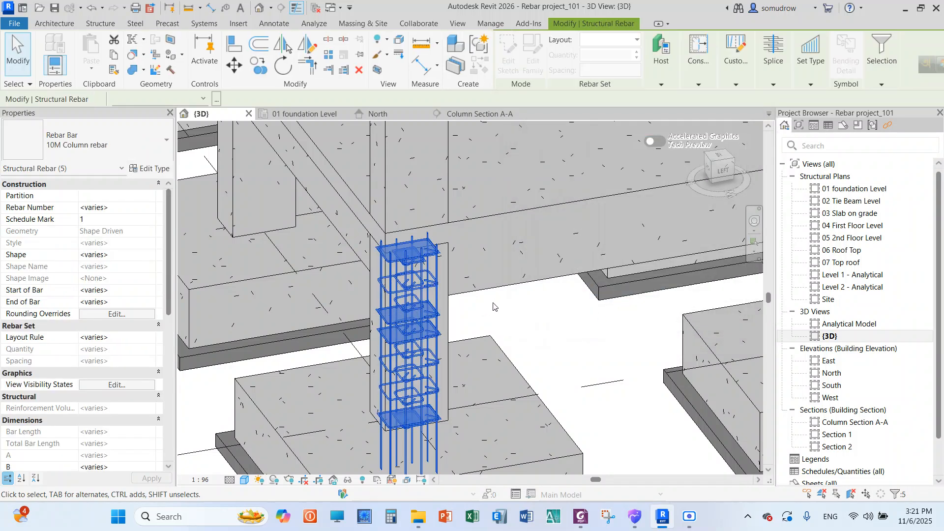
{"action": "scroll", "coordinate": [472, 344], "scroll_direction": "down", "scroll_amount": 5}
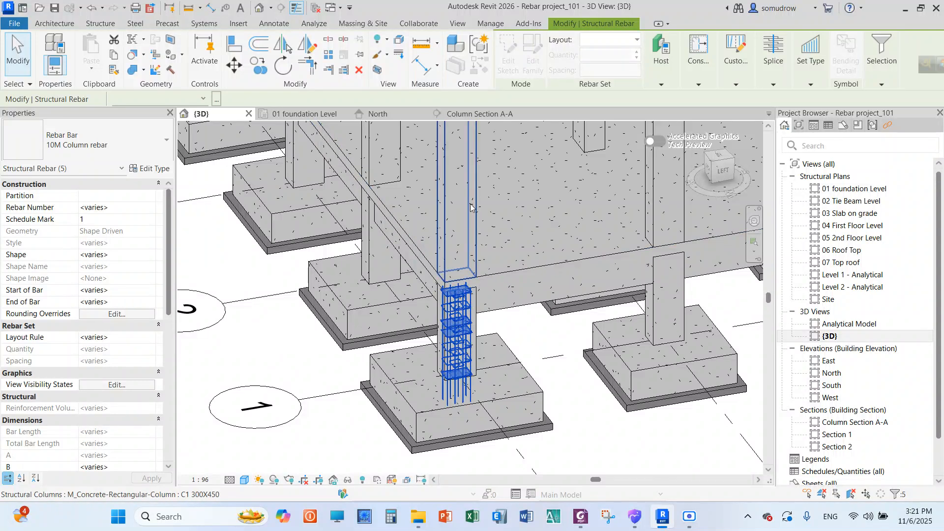
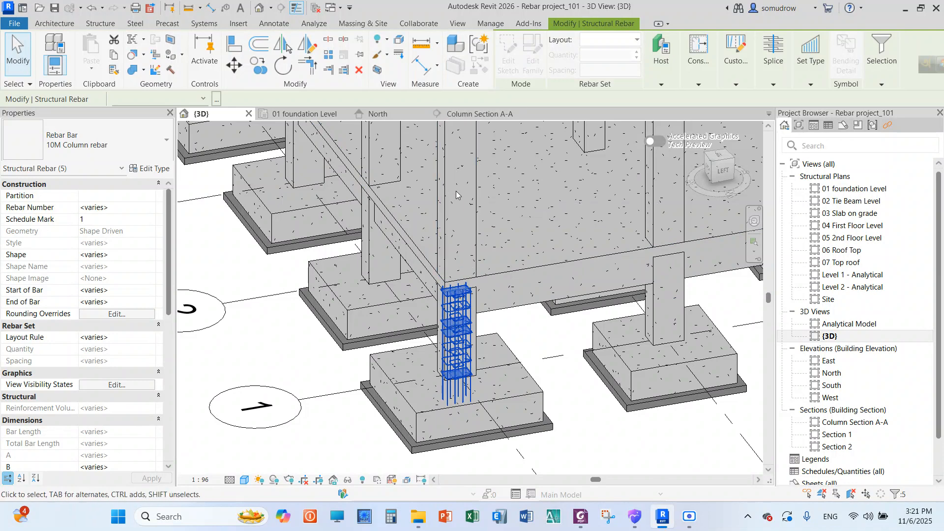
{"action": "left_click", "coordinate": [661, 86]}
{"action": "left_click", "coordinate": [661, 85]}
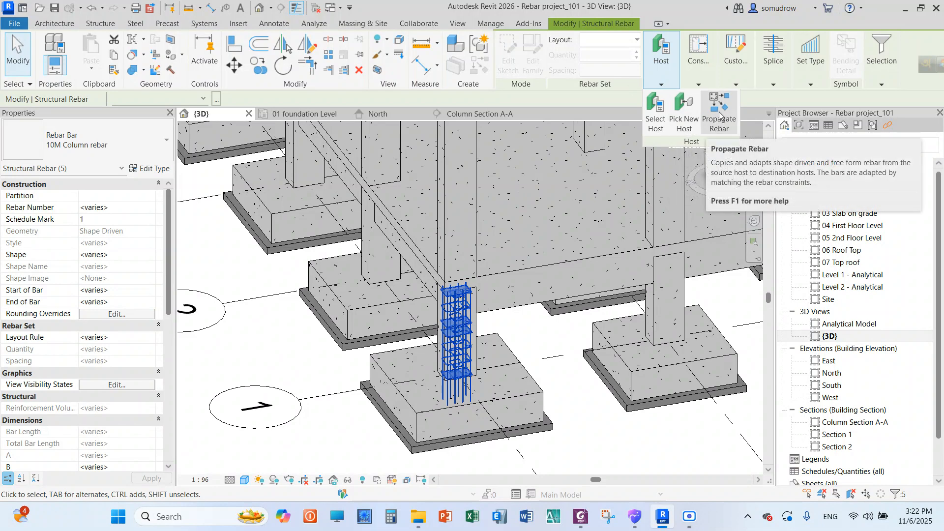
{"action": "left_click", "coordinate": [720, 116]}
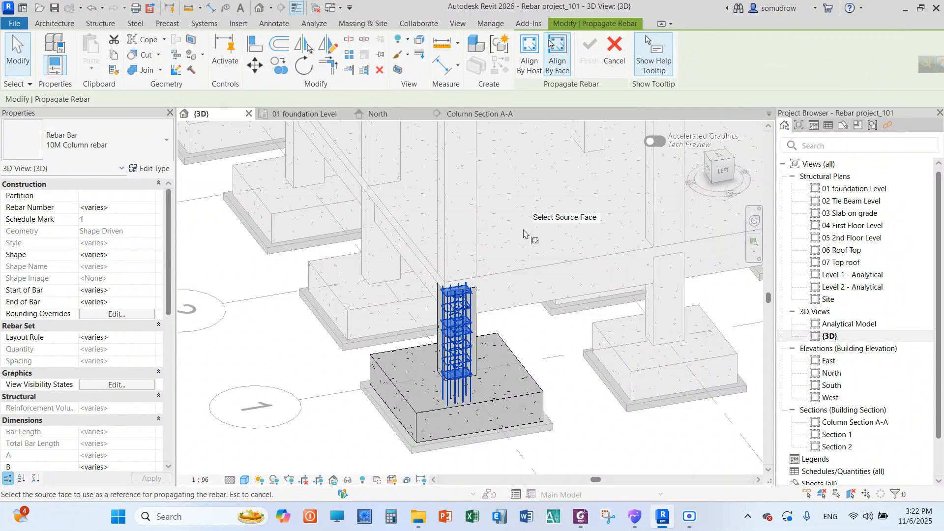
{"action": "scroll", "coordinate": [456, 247], "scroll_direction": "down", "scroll_amount": 2}
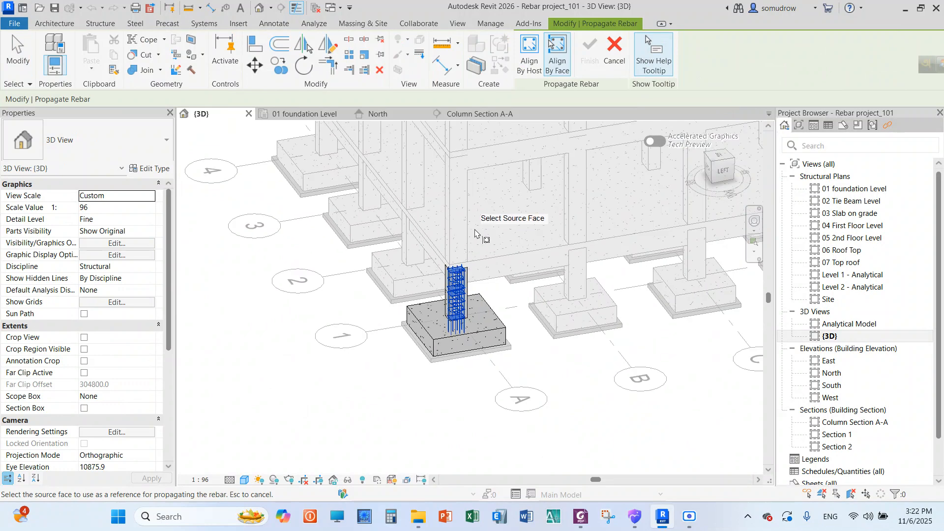
{"action": "scroll", "coordinate": [485, 224], "scroll_direction": "down", "scroll_amount": 5}
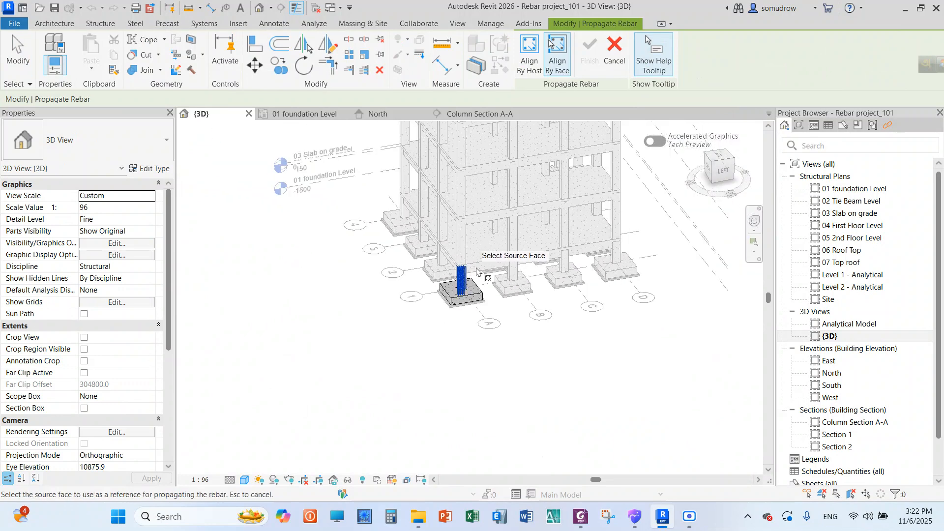
{"action": "scroll", "coordinate": [484, 154], "scroll_direction": "up", "scroll_amount": 2}
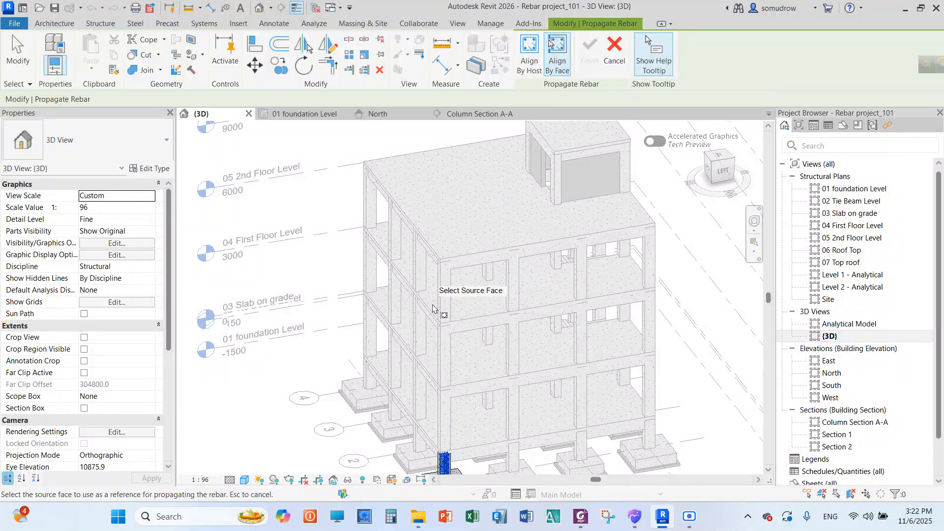
{"action": "left_click", "coordinate": [531, 67]}
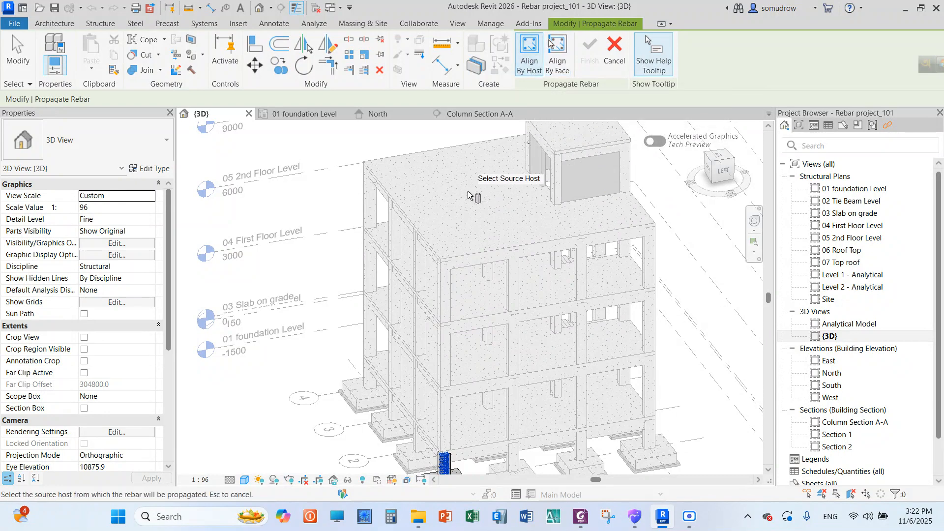
{"action": "scroll", "coordinate": [504, 307], "scroll_direction": "down", "scroll_amount": 3}
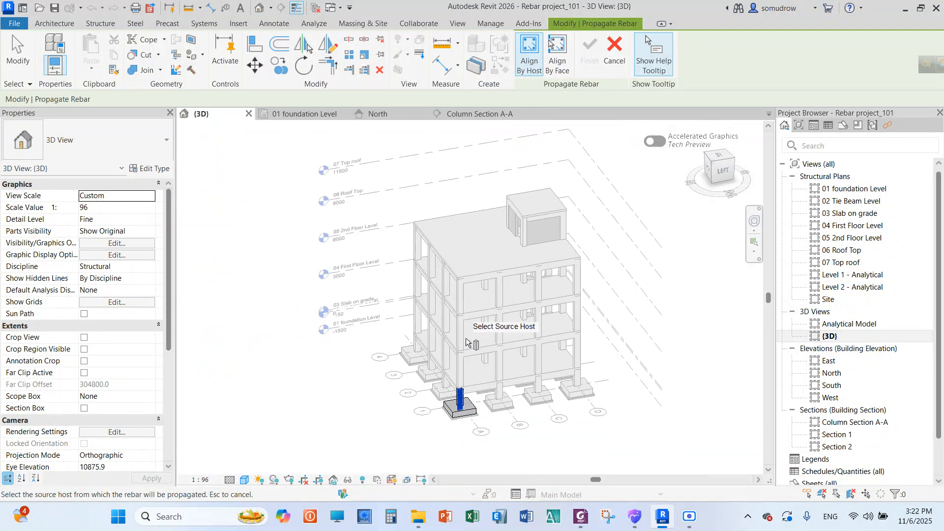
{"action": "scroll", "coordinate": [524, 339], "scroll_direction": "up", "scroll_amount": 3}
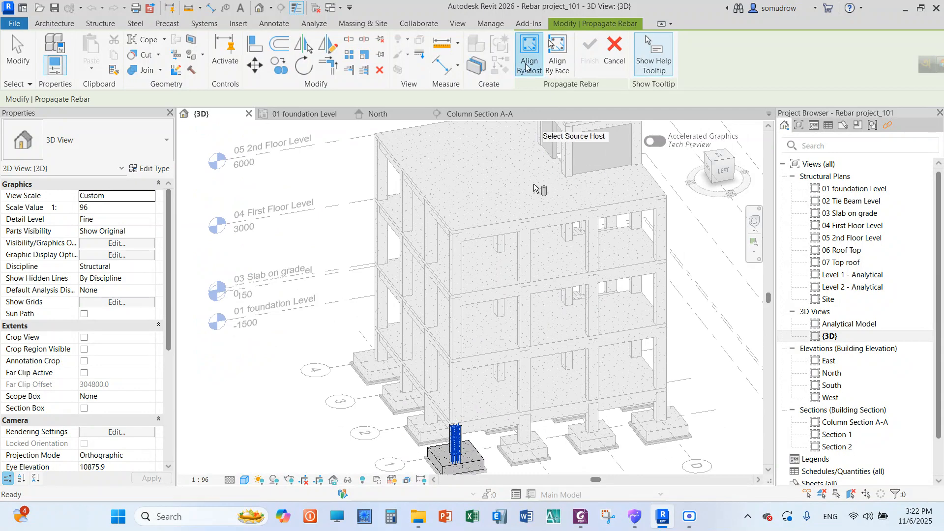
{"action": "scroll", "coordinate": [459, 444], "scroll_direction": "up", "scroll_amount": 4}
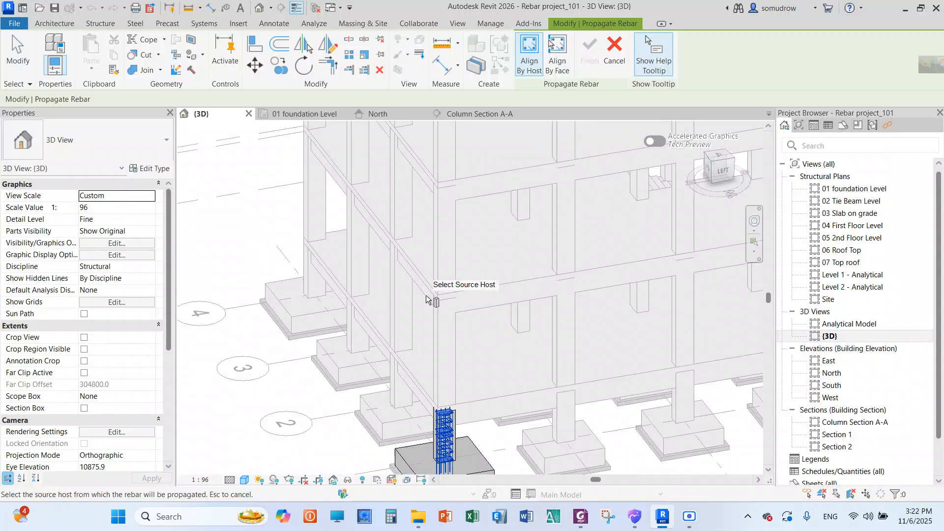
{"action": "scroll", "coordinate": [432, 444], "scroll_direction": "up", "scroll_amount": 4}
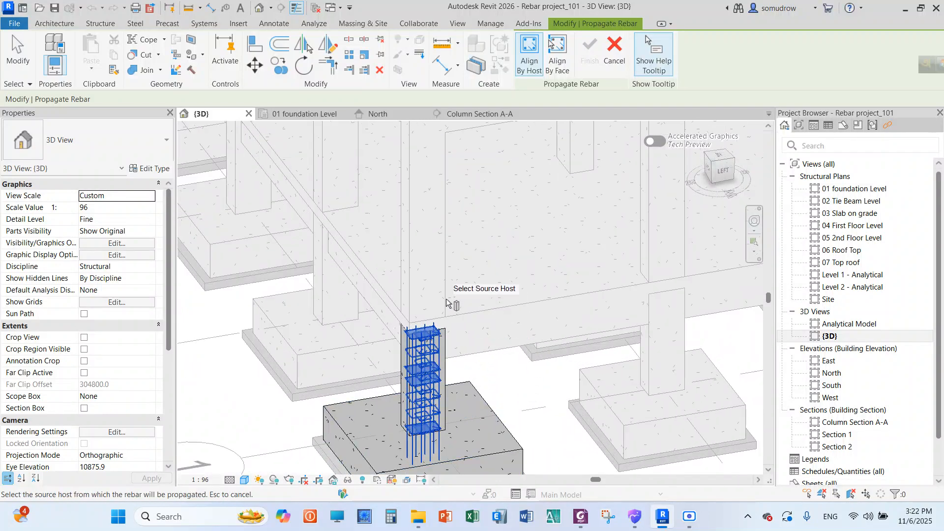
{"action": "scroll", "coordinate": [446, 302], "scroll_direction": "down", "scroll_amount": 2}
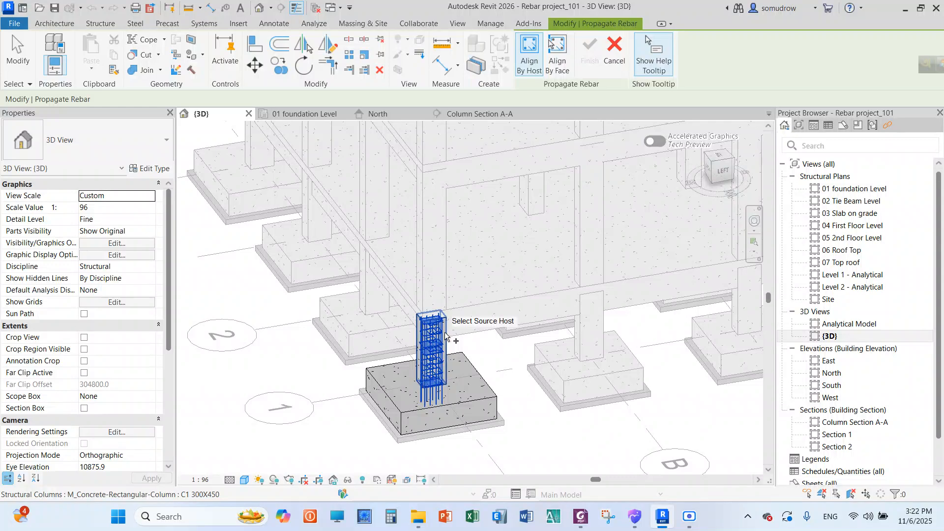
{"action": "scroll", "coordinate": [460, 356], "scroll_direction": "down", "scroll_amount": 3}
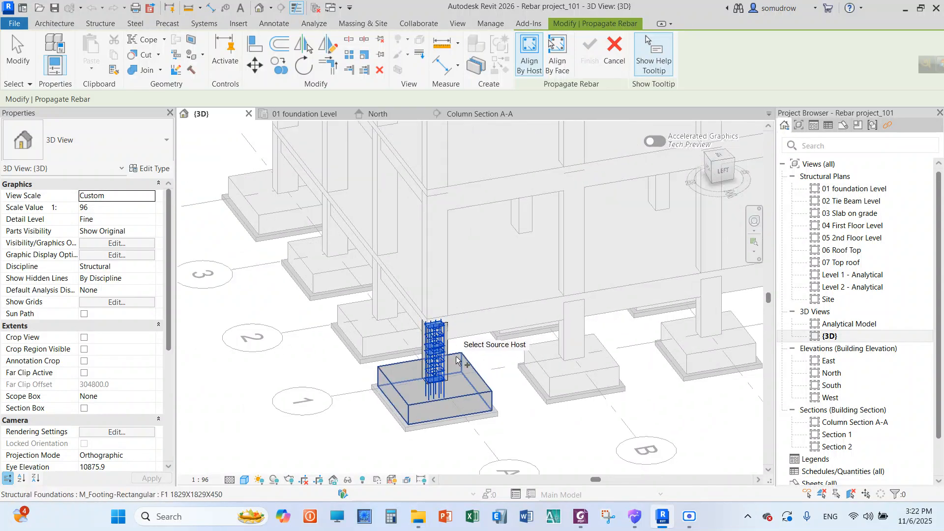
{"action": "middle_click_drag", "start_coordinate": [456, 352], "coordinate": [317, 408], "text": "shift"}
{"action": "scroll", "coordinate": [278, 305], "scroll_direction": "up", "scroll_amount": 5}
{"action": "right_click", "coordinate": [277, 275]}
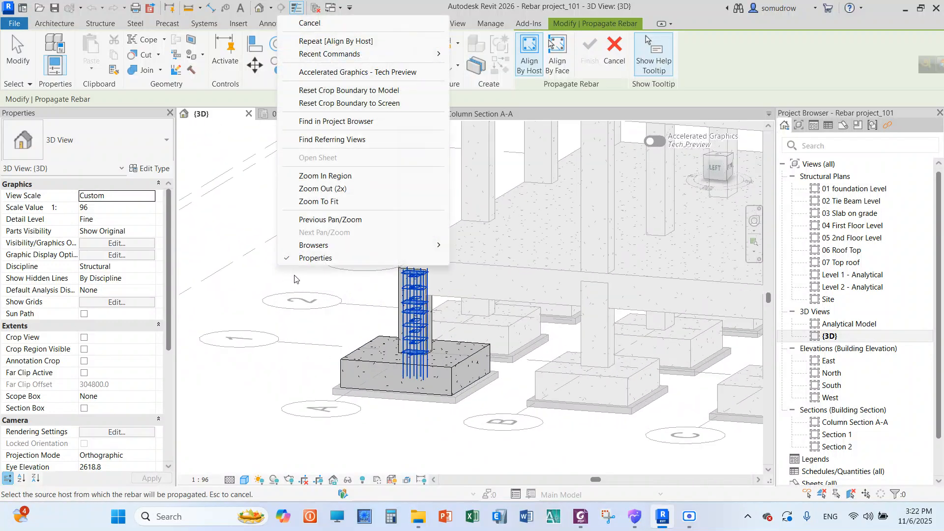
{"action": "left_click", "coordinate": [324, 23]}
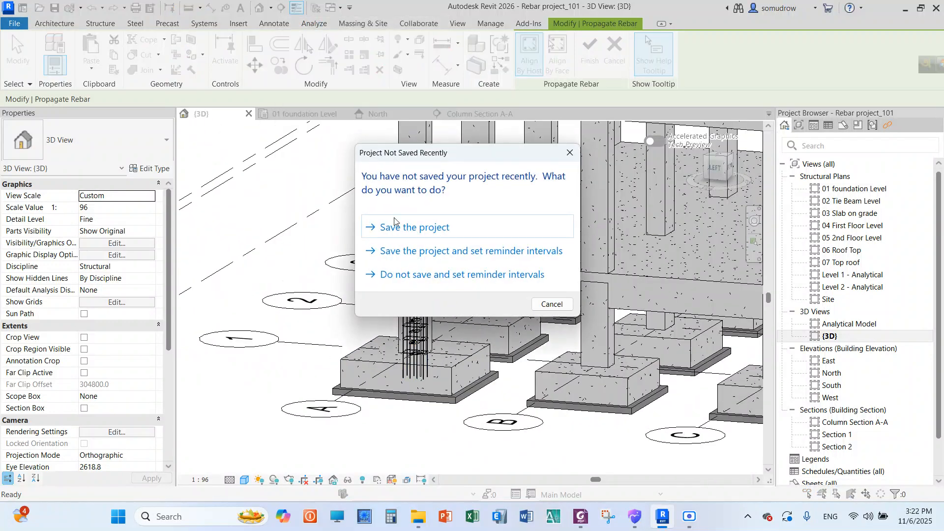
{"action": "left_click", "coordinate": [570, 162]}
Examine the column's rebar cage and its footing from the side in the 3D view
{"action": "scroll", "coordinate": [474, 317], "scroll_direction": "down", "scroll_amount": 5}
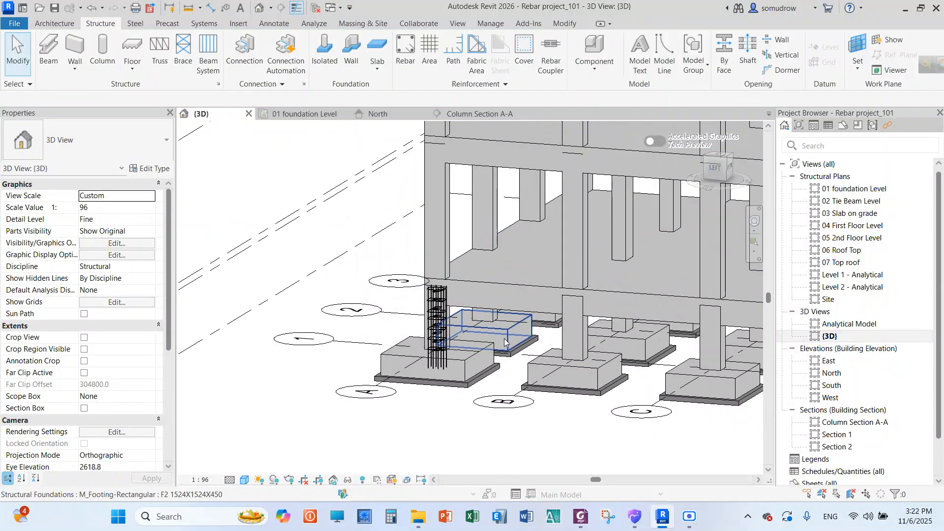
{"action": "scroll", "coordinate": [474, 317], "scroll_direction": "up", "scroll_amount": 4}
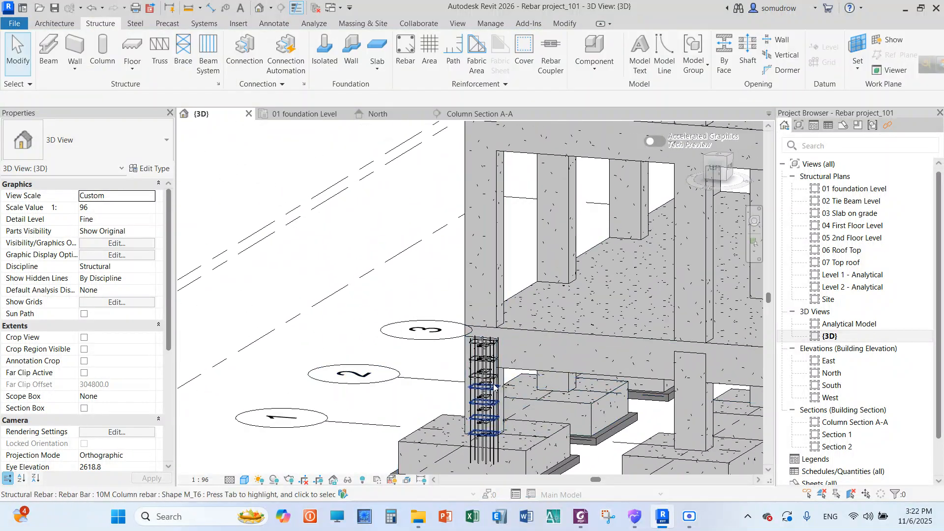
{"action": "scroll", "coordinate": [489, 388], "scroll_direction": "up", "scroll_amount": 1}
{"action": "scroll", "coordinate": [489, 389], "scroll_direction": "down", "scroll_amount": 2}
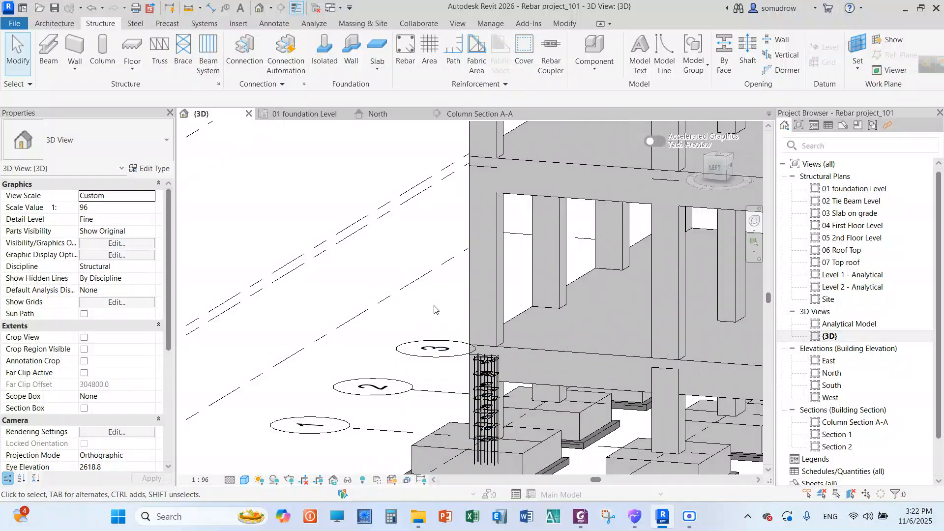
{"action": "scroll", "coordinate": [502, 408], "scroll_direction": "up", "scroll_amount": 3}
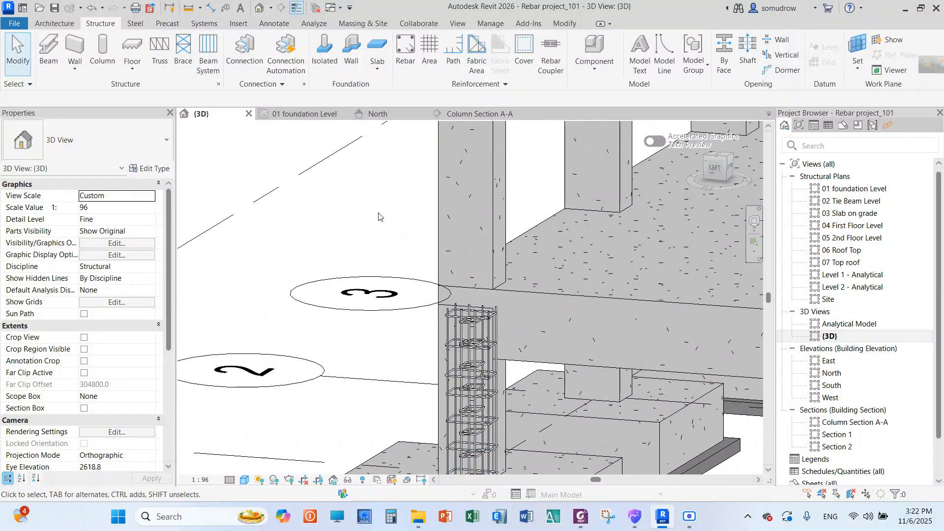
{"action": "scroll", "coordinate": [379, 218], "scroll_direction": "down", "scroll_amount": 3}
{"action": "scroll", "coordinate": [462, 328], "scroll_direction": "up", "scroll_amount": 2}
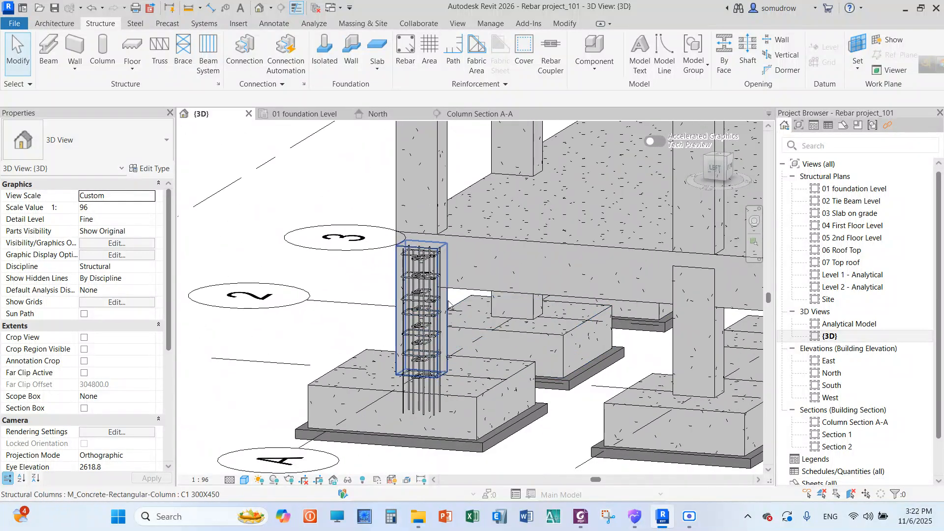
{"action": "left_click", "coordinate": [448, 304]}
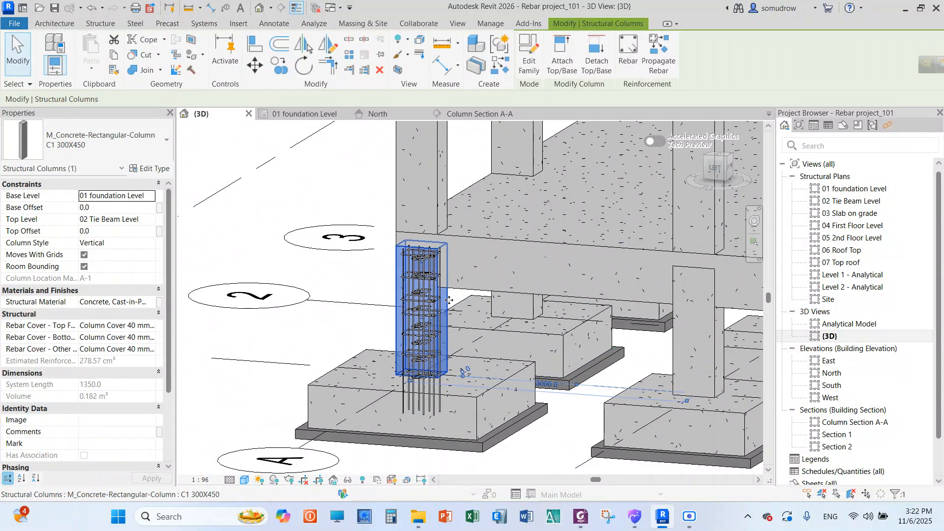
{"action": "left_click", "coordinate": [666, 70]}
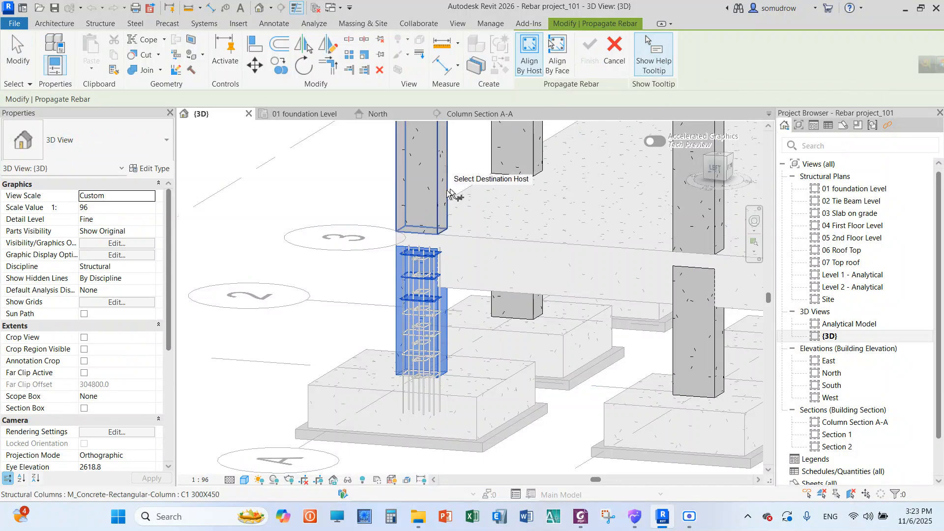
{"action": "right_click", "coordinate": [294, 171]}
{"action": "left_click", "coordinate": [314, 175]}
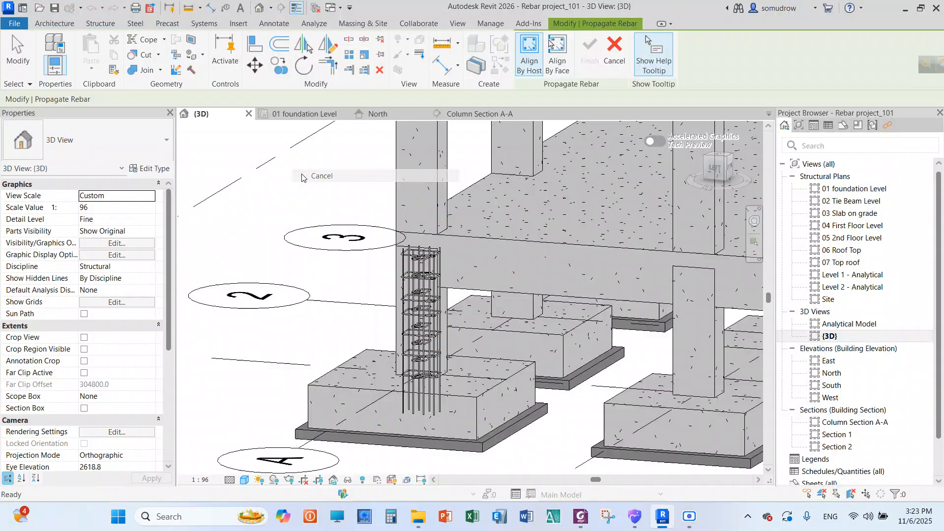
{"action": "right_click", "coordinate": [302, 178]}
{"action": "left_click", "coordinate": [315, 177]}
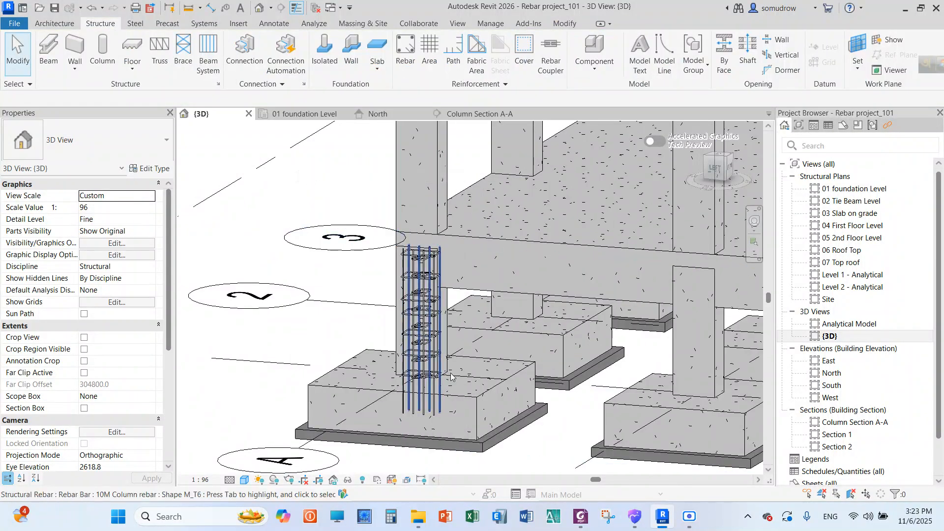
Try to propagate the reinforced C1 300X450 column's rebar, aligned by host, to the column directly above it
{"action": "left_click", "coordinate": [447, 298]}
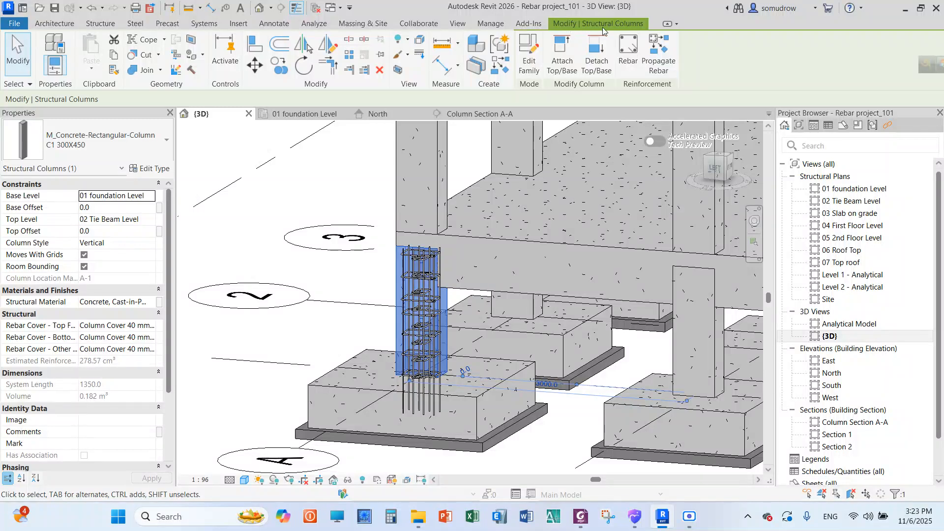
{"action": "left_click", "coordinate": [655, 66]}
{"action": "scroll", "coordinate": [376, 286], "scroll_direction": "down", "scroll_amount": 2}
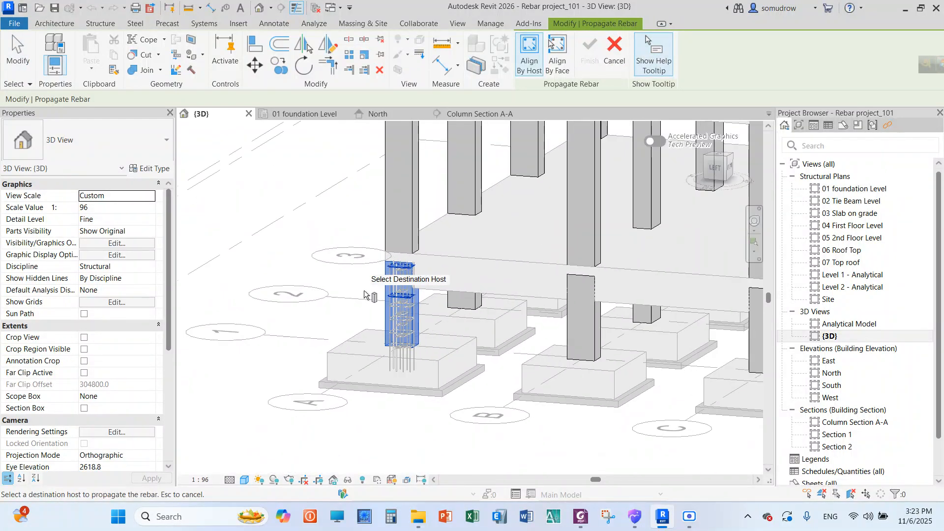
{"action": "scroll", "coordinate": [361, 330], "scroll_direction": "down", "scroll_amount": 5}
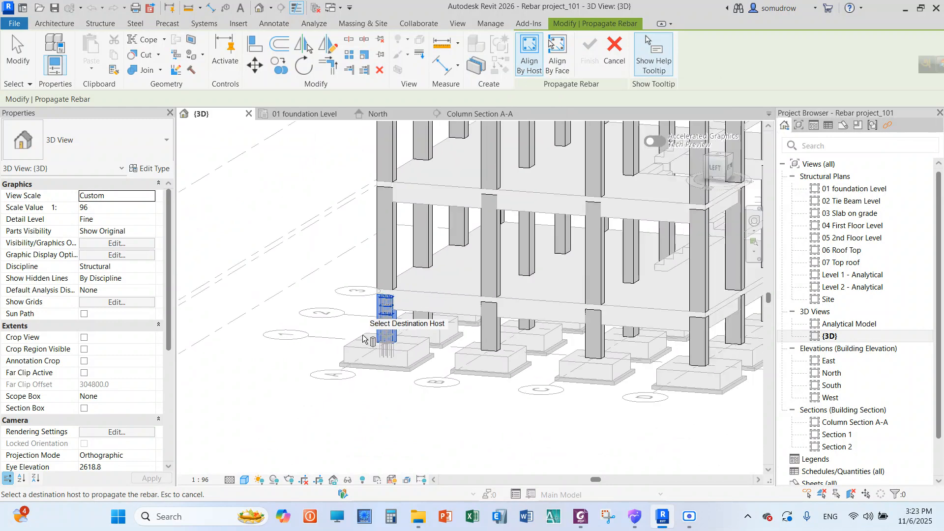
{"action": "scroll", "coordinate": [372, 331], "scroll_direction": "up", "scroll_amount": 2}
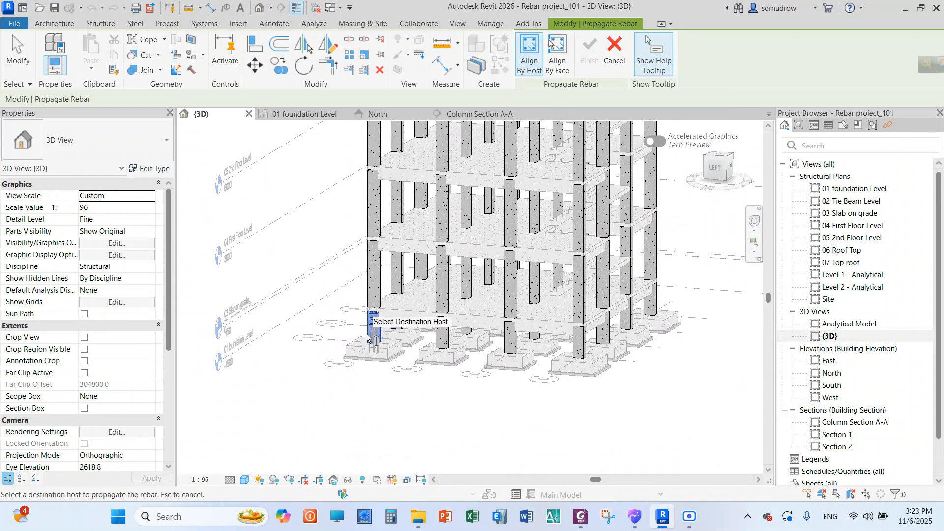
{"action": "scroll", "coordinate": [369, 336], "scroll_direction": "down", "scroll_amount": 2}
{"action": "scroll", "coordinate": [543, 243], "scroll_direction": "up", "scroll_amount": 2}
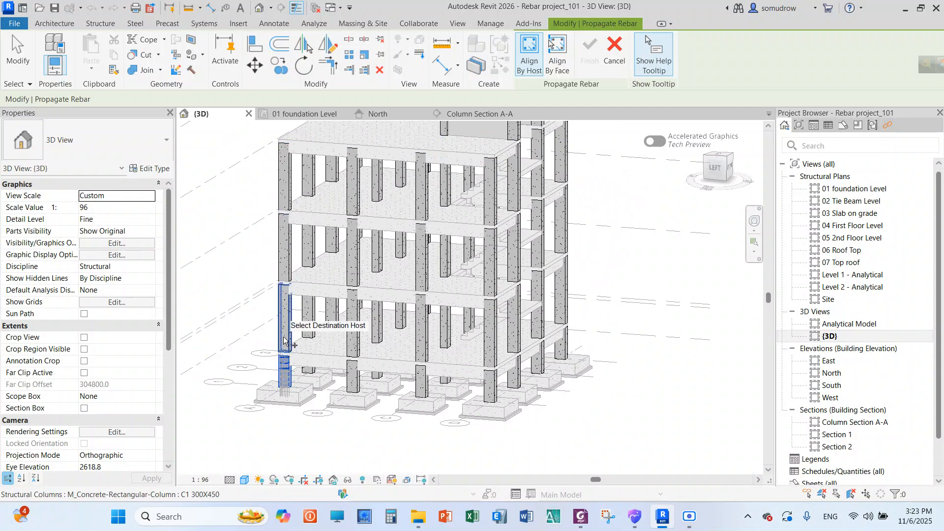
{"action": "scroll", "coordinate": [319, 345], "scroll_direction": "up", "scroll_amount": 4}
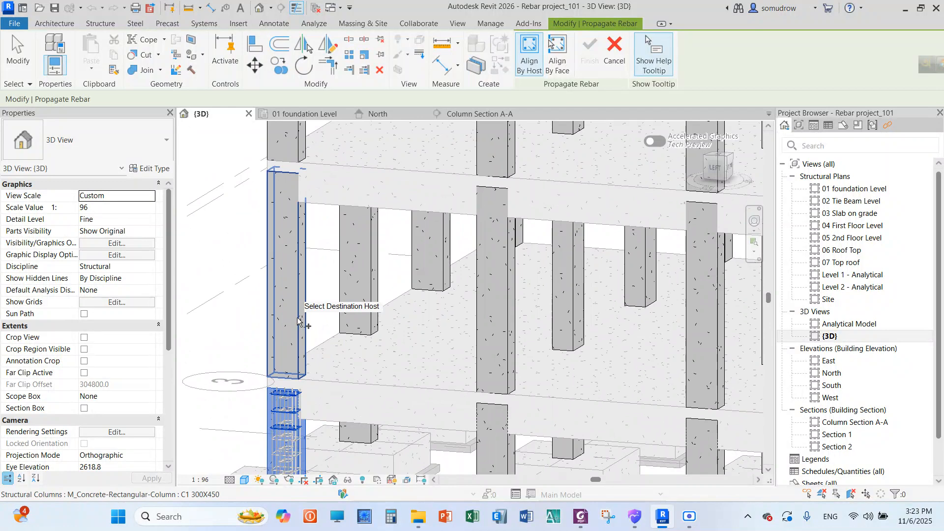
{"action": "left_click", "coordinate": [297, 321]}
Compare the previewed ties in the upper column with the source column's cage and cancel the rebar propagation
{"action": "scroll", "coordinate": [297, 321], "scroll_direction": "down", "scroll_amount": 2}
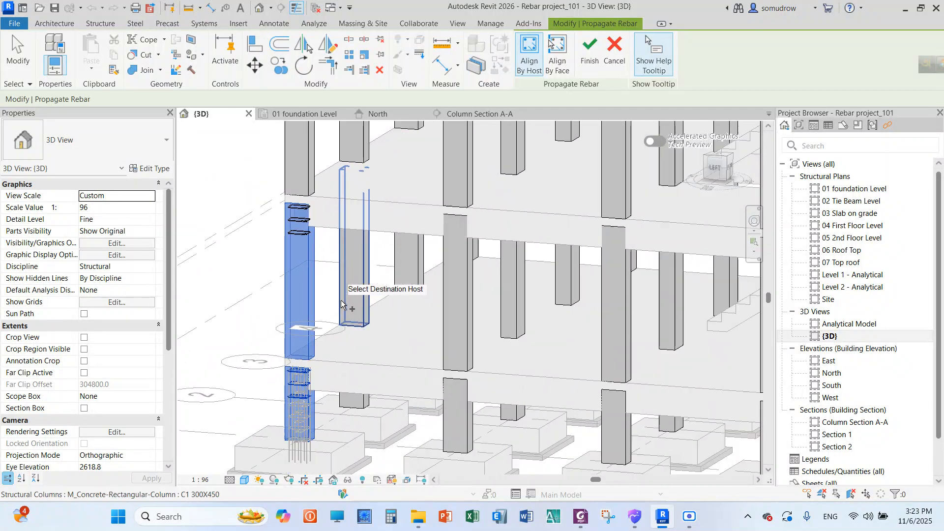
{"action": "scroll", "coordinate": [302, 329], "scroll_direction": "up", "scroll_amount": 4}
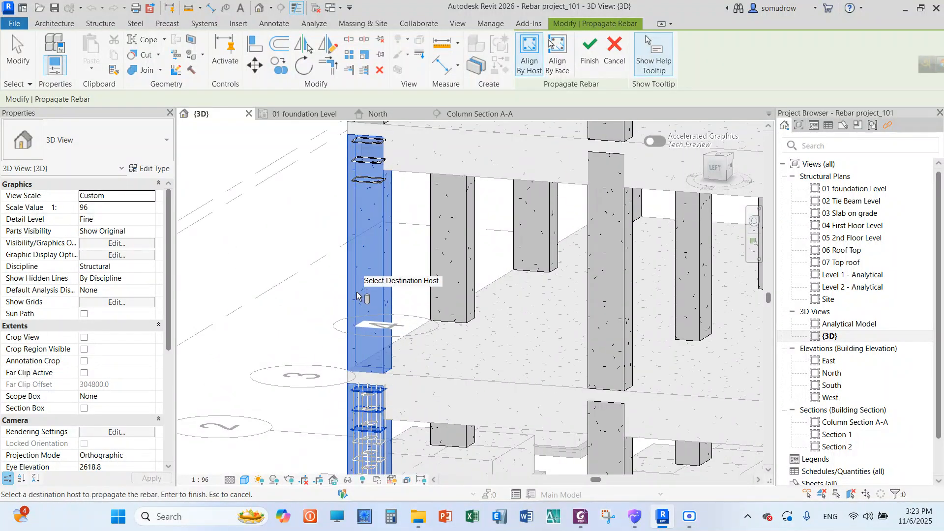
{"action": "scroll", "coordinate": [364, 354], "scroll_direction": "down", "scroll_amount": 2}
{"action": "scroll", "coordinate": [361, 392], "scroll_direction": "up", "scroll_amount": 3}
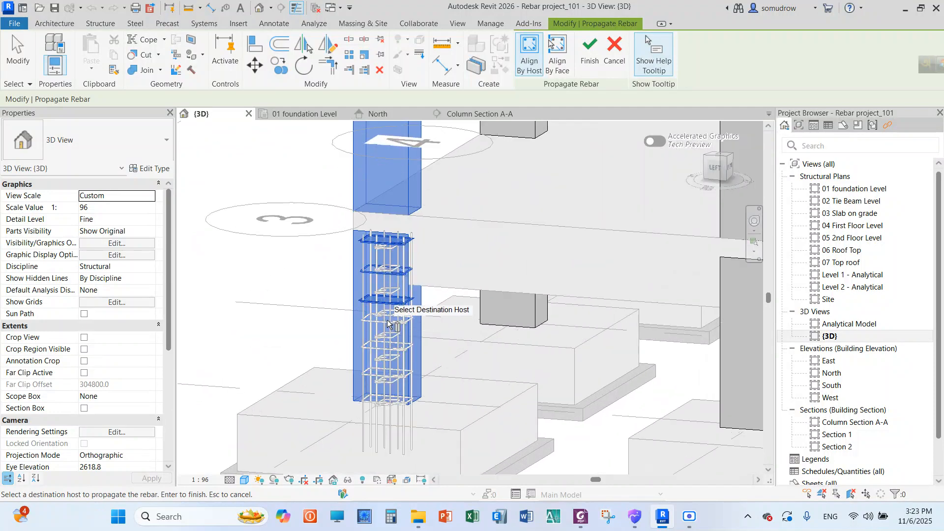
{"action": "scroll", "coordinate": [359, 361], "scroll_direction": "down", "scroll_amount": 4}
{"action": "scroll", "coordinate": [369, 189], "scroll_direction": "up", "scroll_amount": 3}
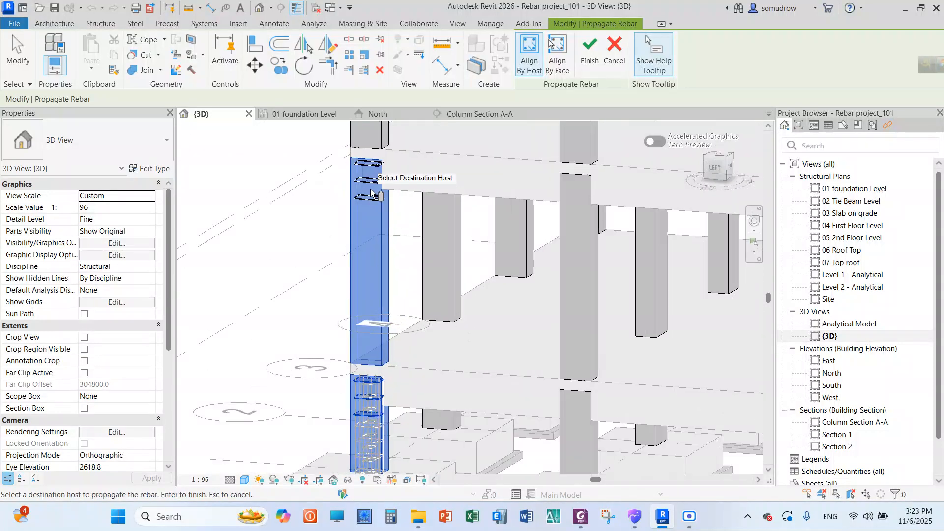
{"action": "left_click", "coordinate": [610, 54]}
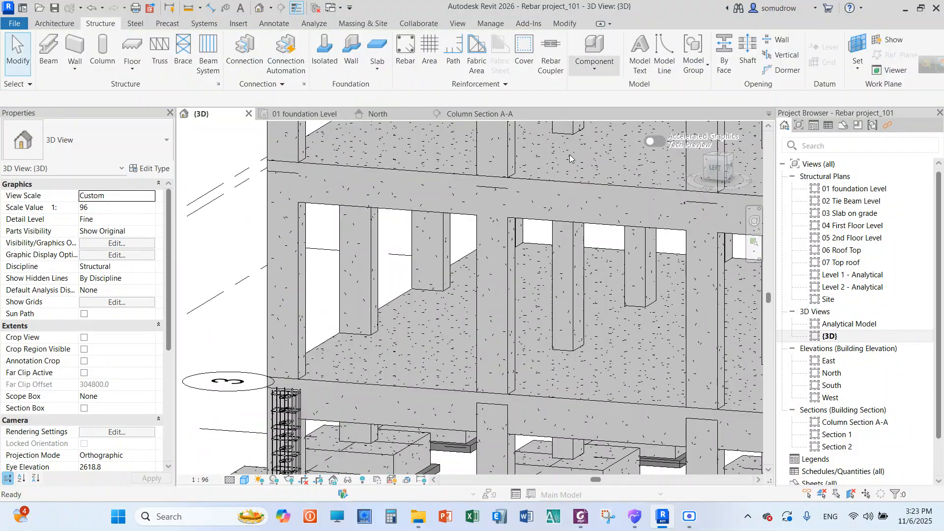
{"action": "right_click", "coordinate": [231, 233]}
{"action": "left_click", "coordinate": [236, 241]}
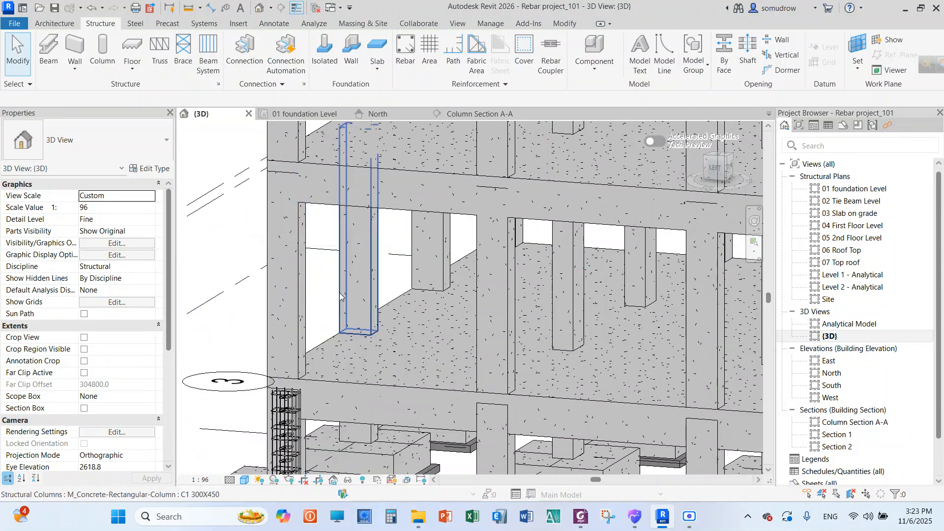
Open the 01 foundation Level plan and look at the reinforced column within its footing
{"action": "scroll", "coordinate": [340, 298], "scroll_direction": "down", "scroll_amount": 3}
{"action": "scroll", "coordinate": [253, 316], "scroll_direction": "up", "scroll_amount": 2}
{"action": "scroll", "coordinate": [285, 320], "scroll_direction": "down", "scroll_amount": 1}
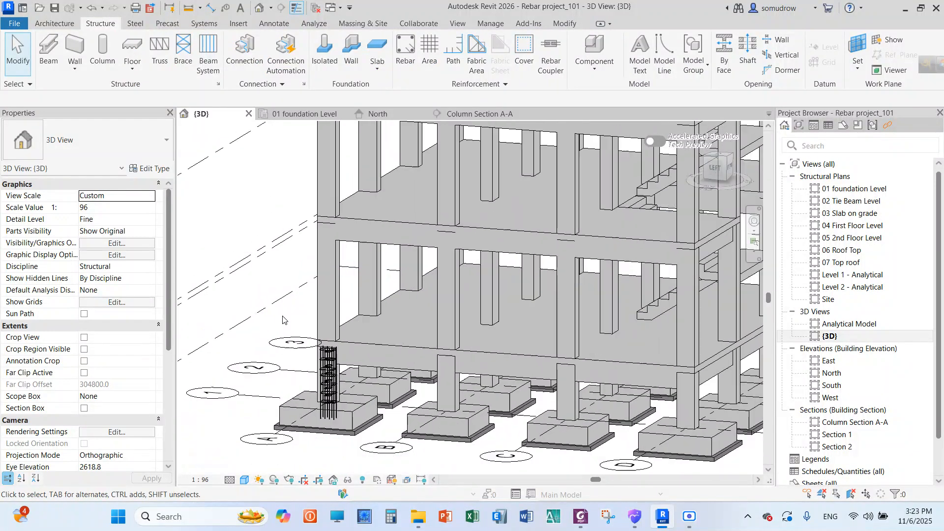
{"action": "scroll", "coordinate": [398, 313], "scroll_direction": "down", "scroll_amount": 1}
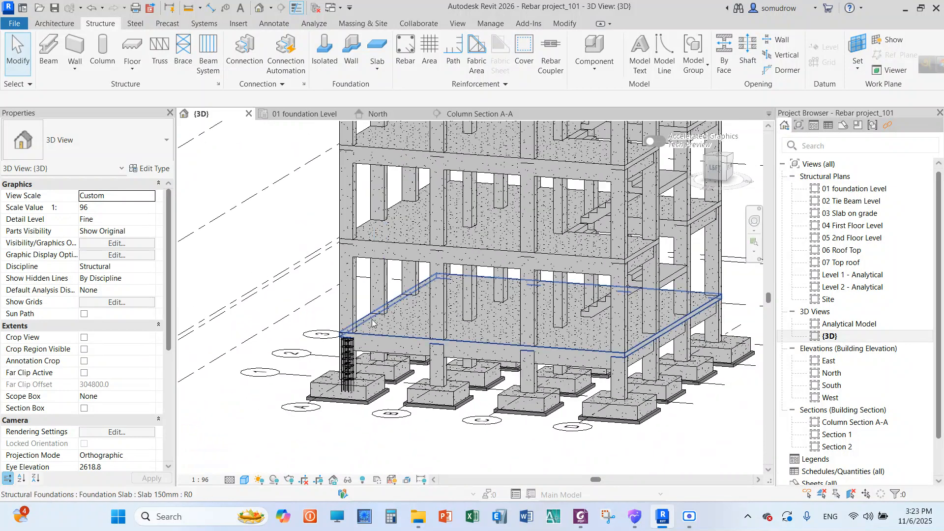
{"action": "double_click", "coordinate": [873, 191]}
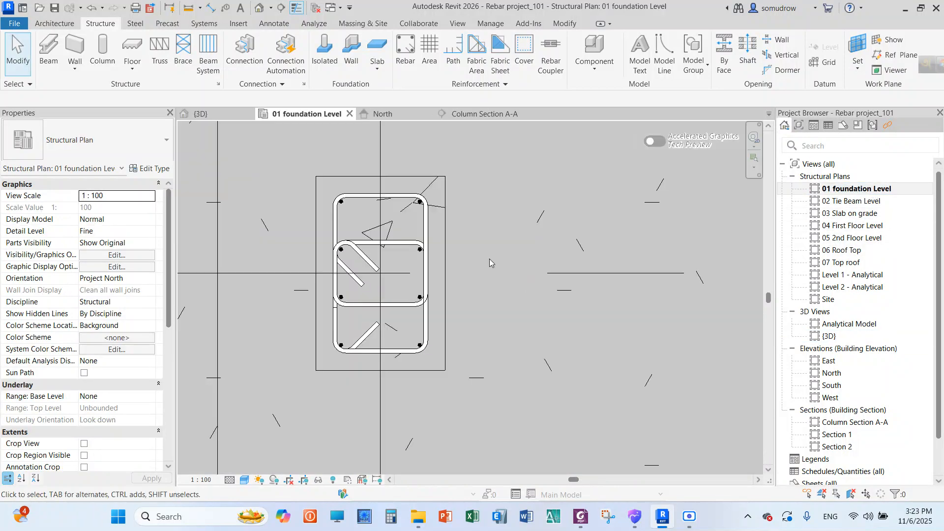
{"action": "scroll", "coordinate": [421, 274], "scroll_direction": "up", "scroll_amount": 5}
{"action": "scroll", "coordinate": [422, 273], "scroll_direction": "down", "scroll_amount": 2}
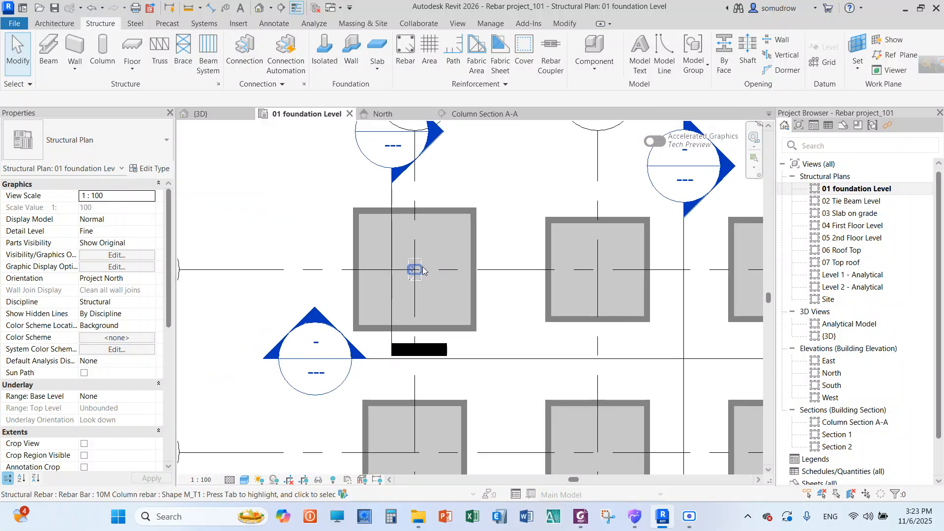
Compare the C1 300X450 corner column in the 04 First Floor Level plan with the reinforced column in the 01 foundation Level plan
{"action": "left_click", "coordinate": [859, 226]}
{"action": "double_click", "coordinate": [860, 226]}
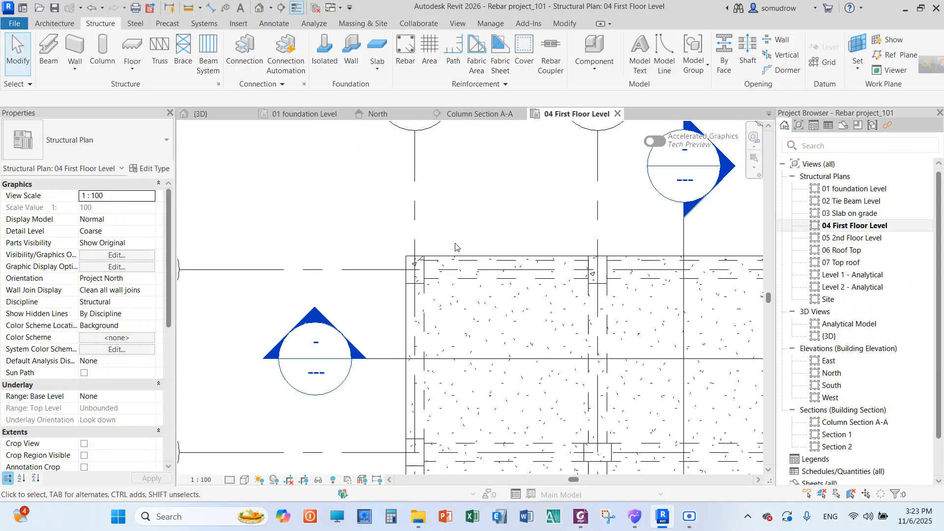
{"action": "scroll", "coordinate": [409, 255], "scroll_direction": "up", "scroll_amount": 5}
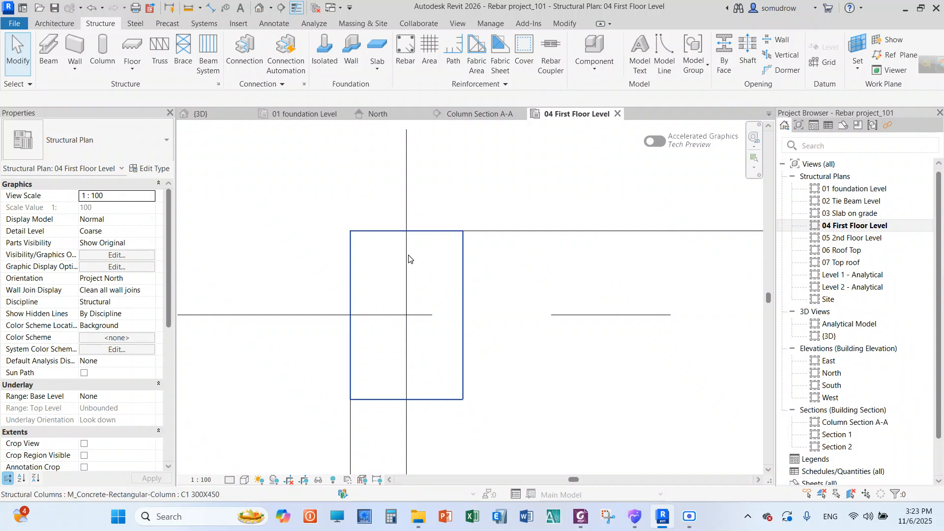
{"action": "left_click", "coordinate": [463, 242]}
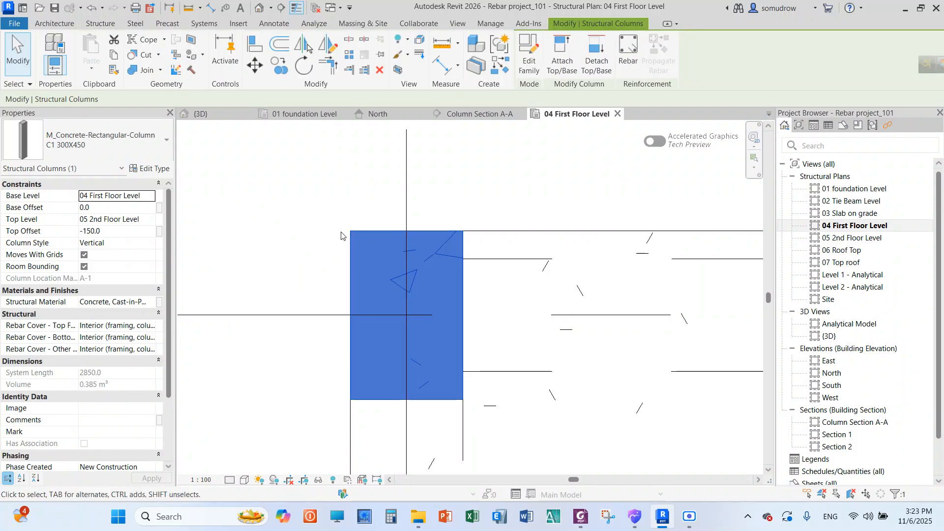
{"action": "key", "text": "Escape"}
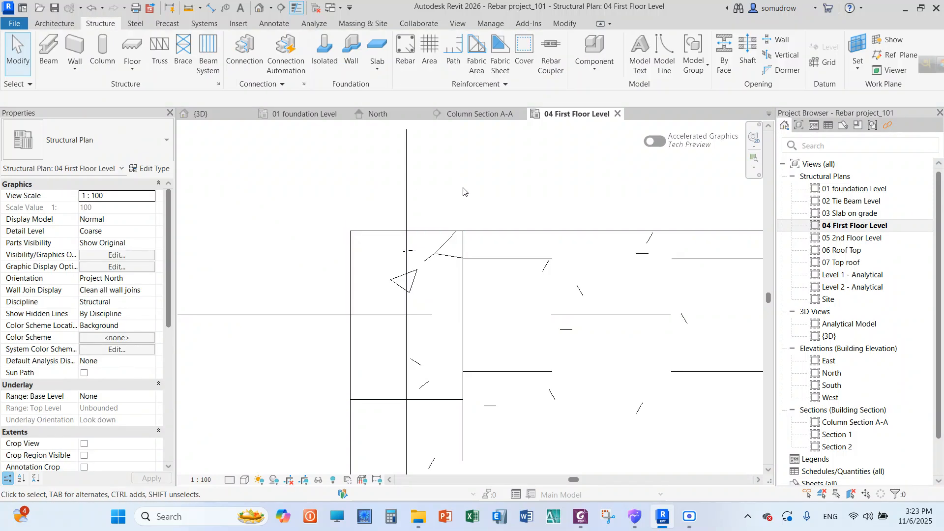
{"action": "left_click", "coordinate": [845, 191]}
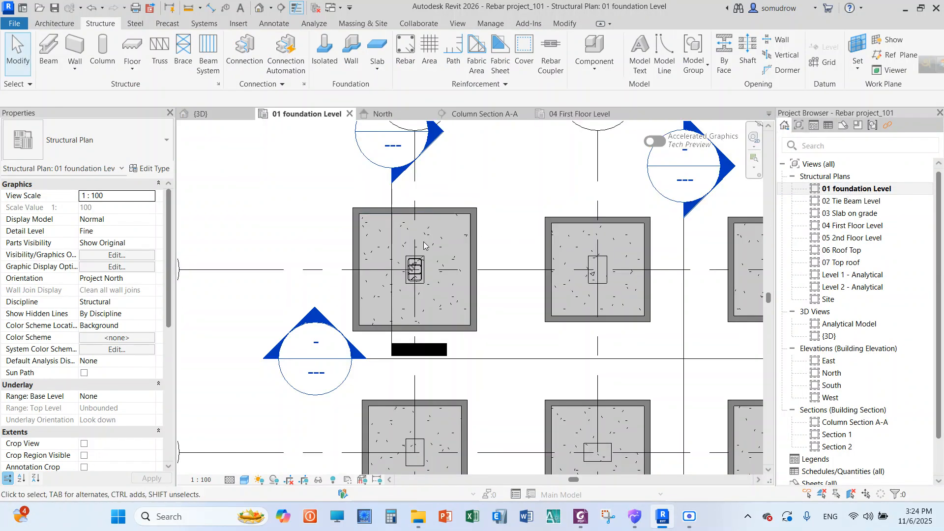
{"action": "scroll", "coordinate": [426, 258], "scroll_direction": "up", "scroll_amount": 5}
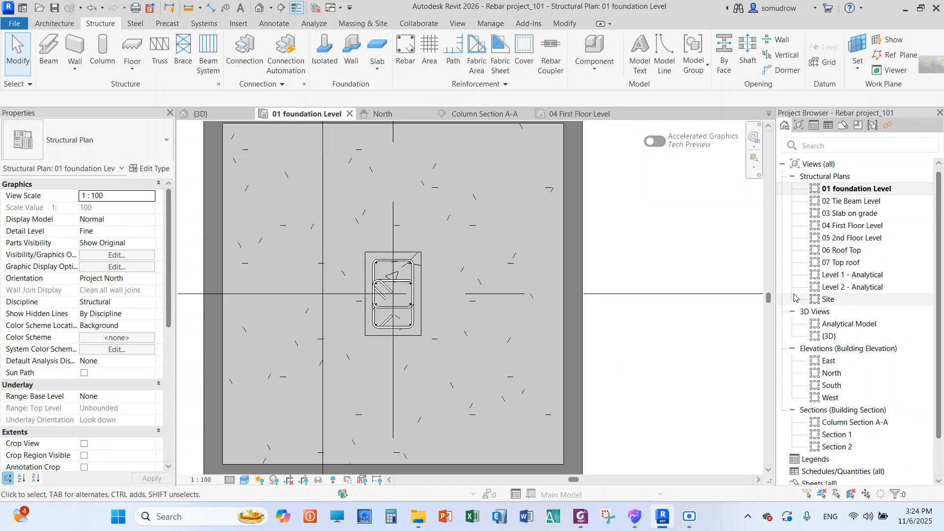
In Column Section A-A, shorten the lower ends of both vertical bar sets to just inside the footing, making the bars about 1430 mm long
{"action": "double_click", "coordinate": [855, 422]}
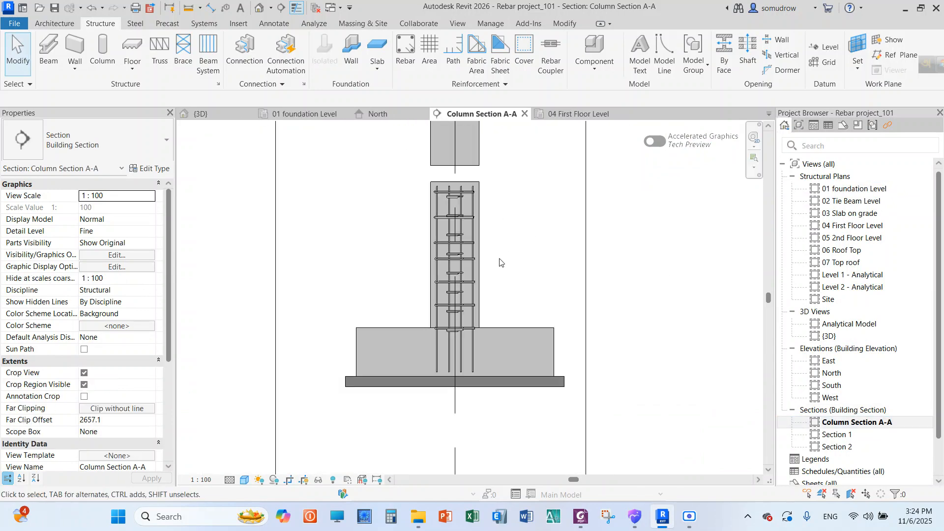
{"action": "scroll", "coordinate": [491, 266], "scroll_direction": "up", "scroll_amount": 3}
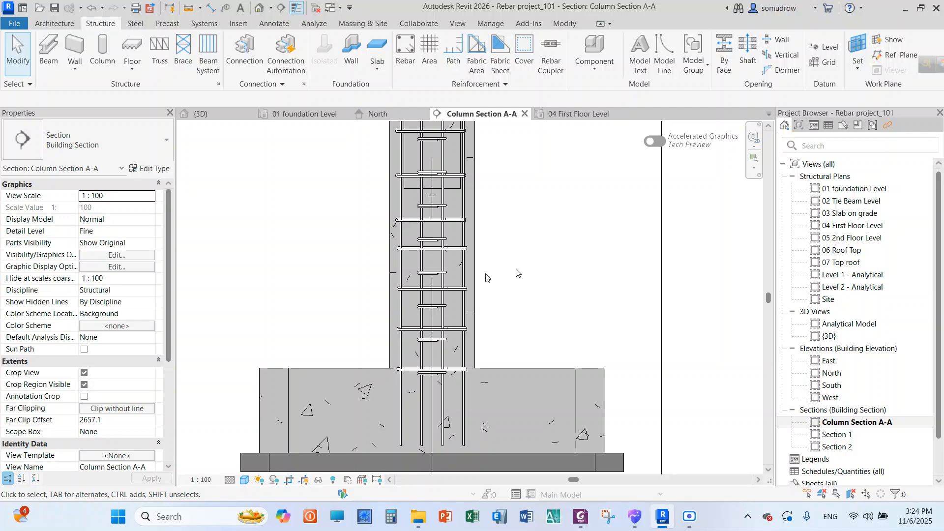
{"action": "left_click", "coordinate": [465, 409]}
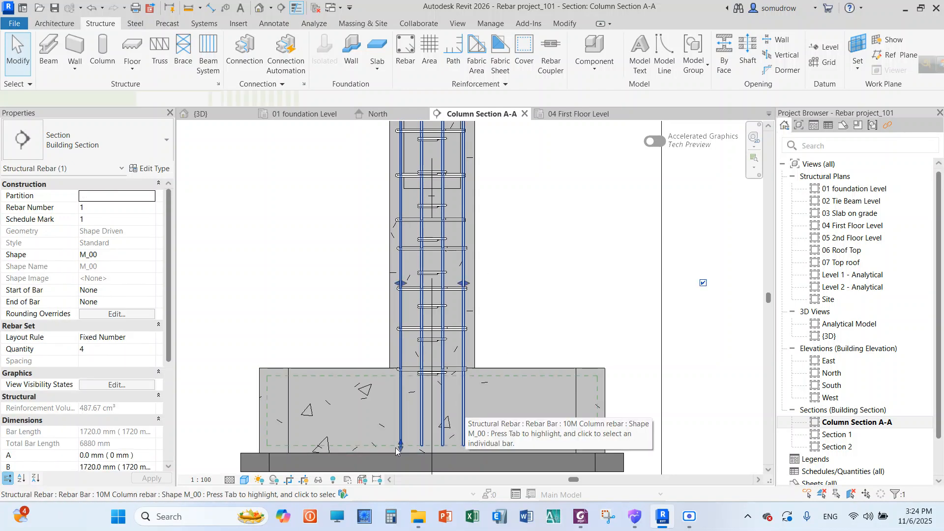
{"action": "left_click_drag", "start_coordinate": [395, 450], "coordinate": [406, 392]}
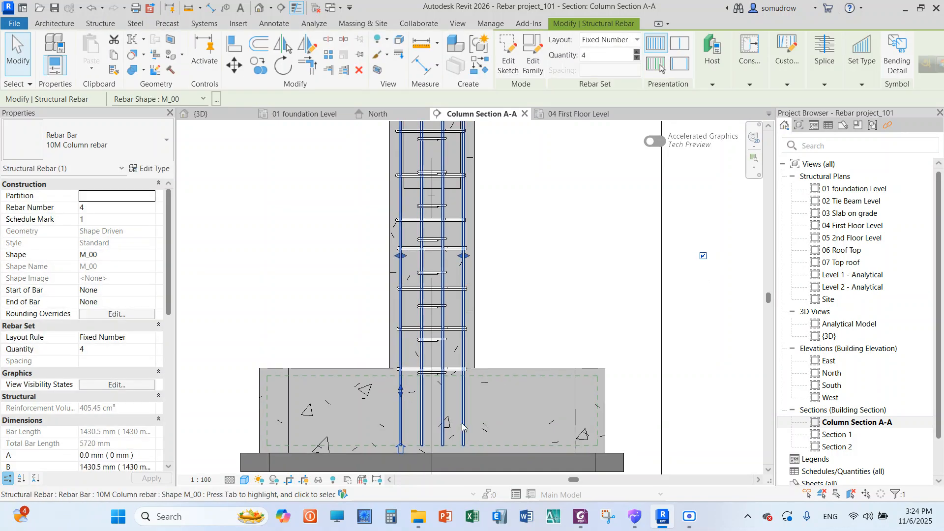
{"action": "left_click_drag", "start_coordinate": [401, 447], "coordinate": [401, 423]}
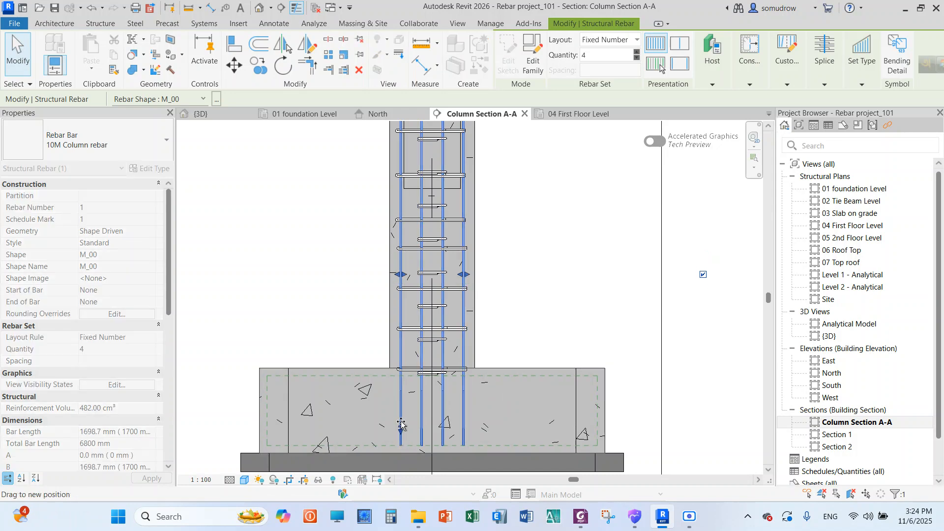
{"action": "left_click", "coordinate": [521, 325]}
{"action": "scroll", "coordinate": [332, 364], "scroll_direction": "down", "scroll_amount": 4}
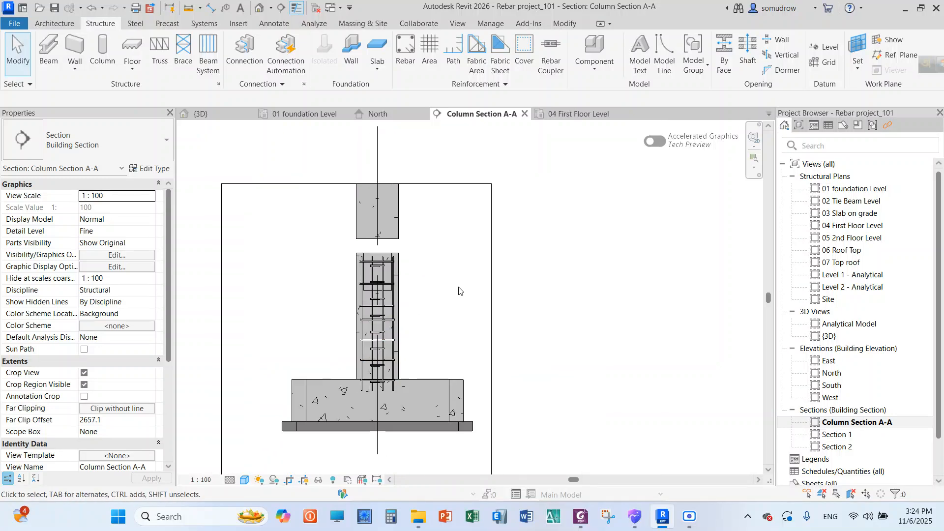
Open the 3D view and examine the corner column's cage and its shortened vertical bars above the footing
{"action": "left_click", "coordinate": [835, 337]}
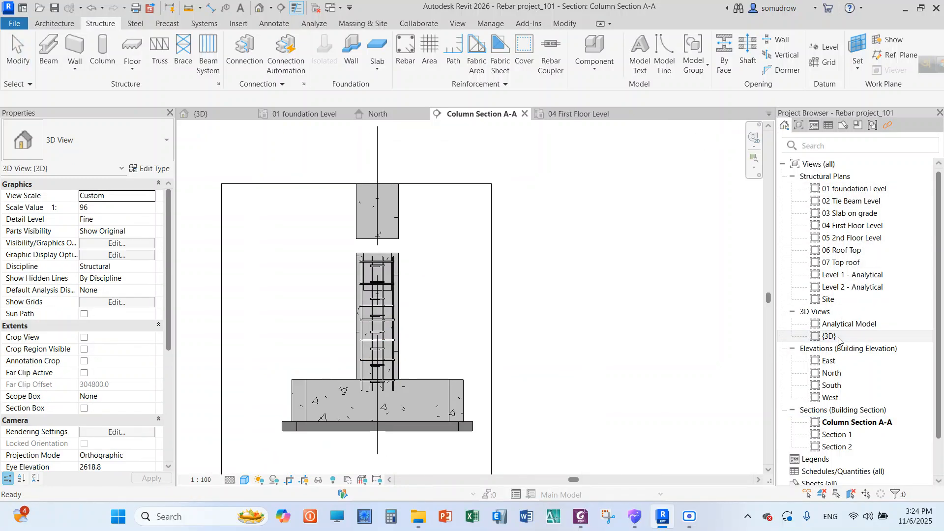
{"action": "double_click", "coordinate": [836, 338]}
{"action": "scroll", "coordinate": [359, 338], "scroll_direction": "up", "scroll_amount": 5}
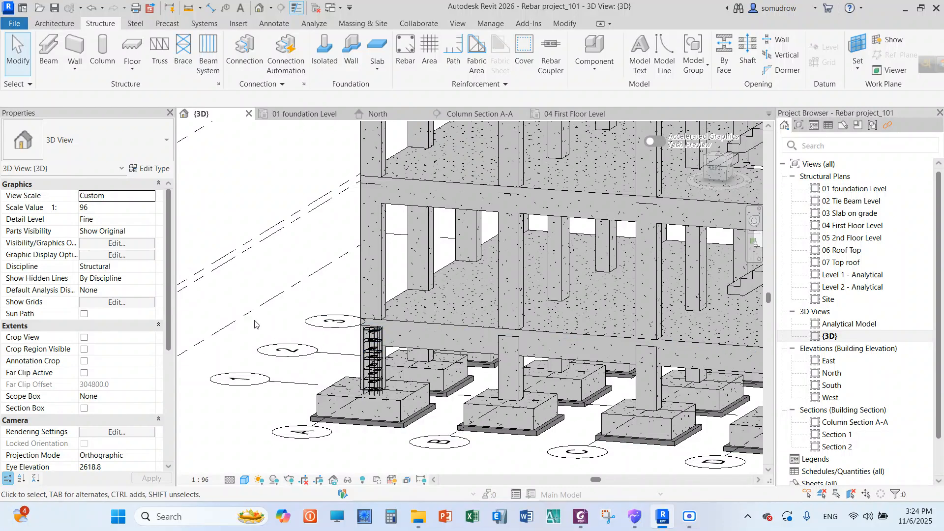
{"action": "middle_click_drag", "start_coordinate": [315, 332], "coordinate": [336, 284], "text": "shift"}
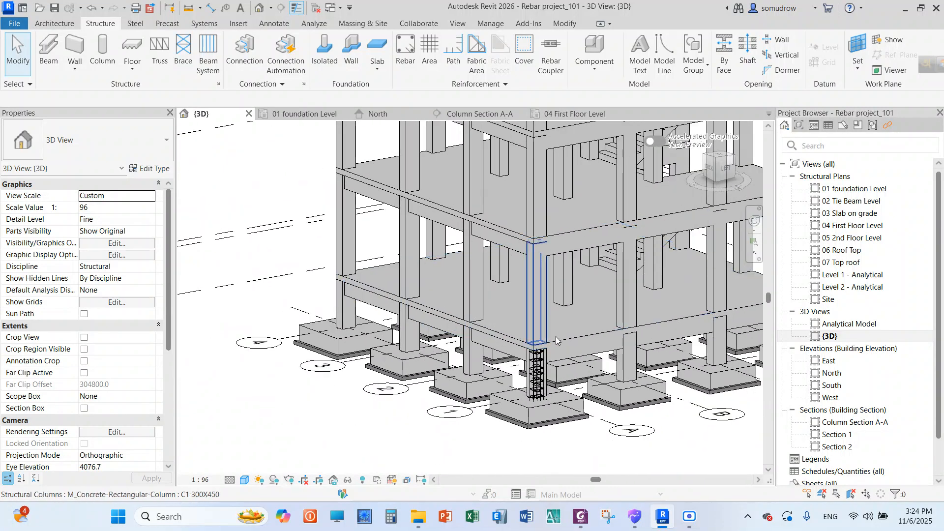
{"action": "scroll", "coordinate": [491, 388], "scroll_direction": "up", "scroll_amount": 4}
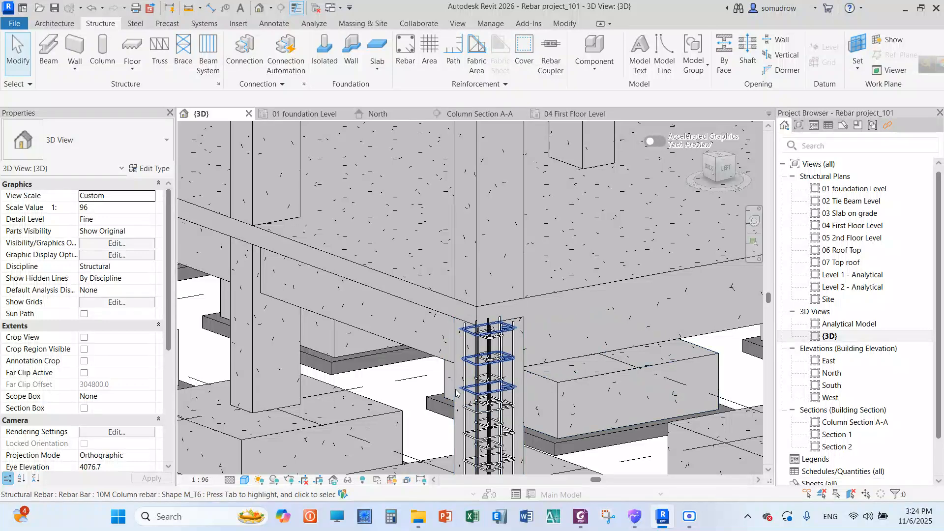
{"action": "left_click", "coordinate": [457, 393]}
{"action": "scroll", "coordinate": [371, 270], "scroll_direction": "down", "scroll_amount": 3}
{"action": "scroll", "coordinate": [370, 268], "scroll_direction": "down", "scroll_amount": 2}
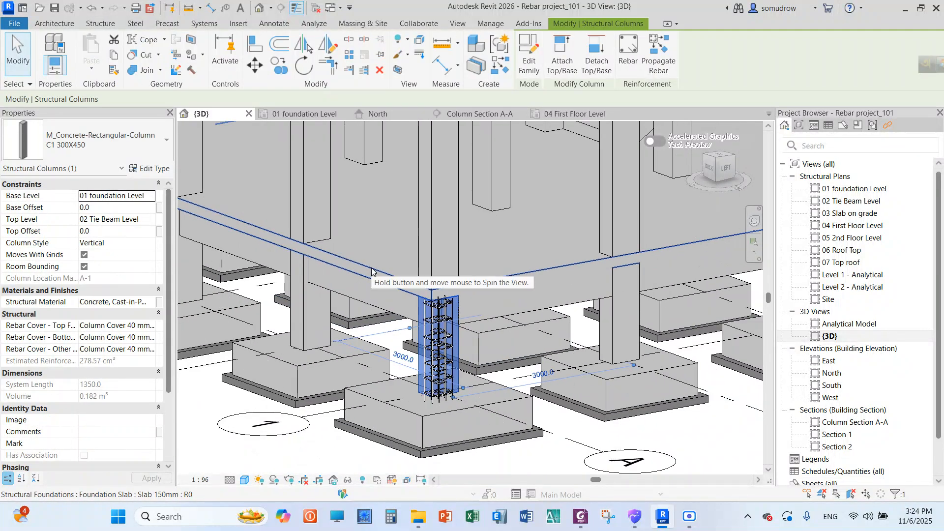
{"action": "scroll", "coordinate": [453, 367], "scroll_direction": "up", "scroll_amount": 4}
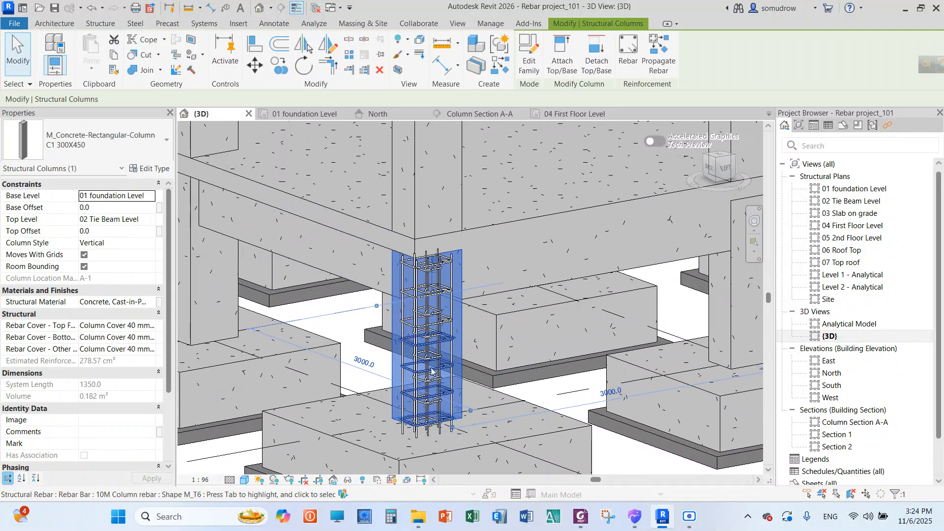
{"action": "left_click", "coordinate": [351, 303]}
{"action": "left_click", "coordinate": [351, 303]}
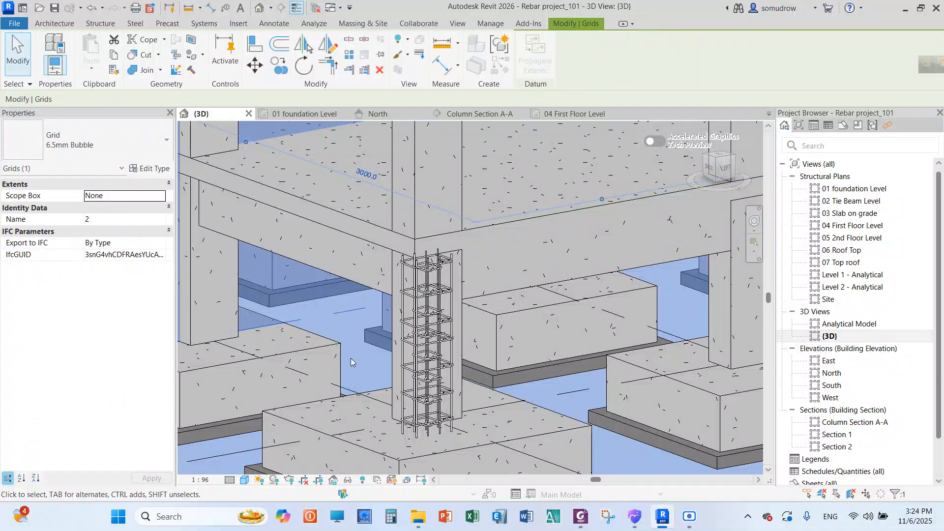
{"action": "scroll", "coordinate": [359, 261], "scroll_direction": "down", "scroll_amount": 5}
{"action": "left_click", "coordinate": [386, 403]}
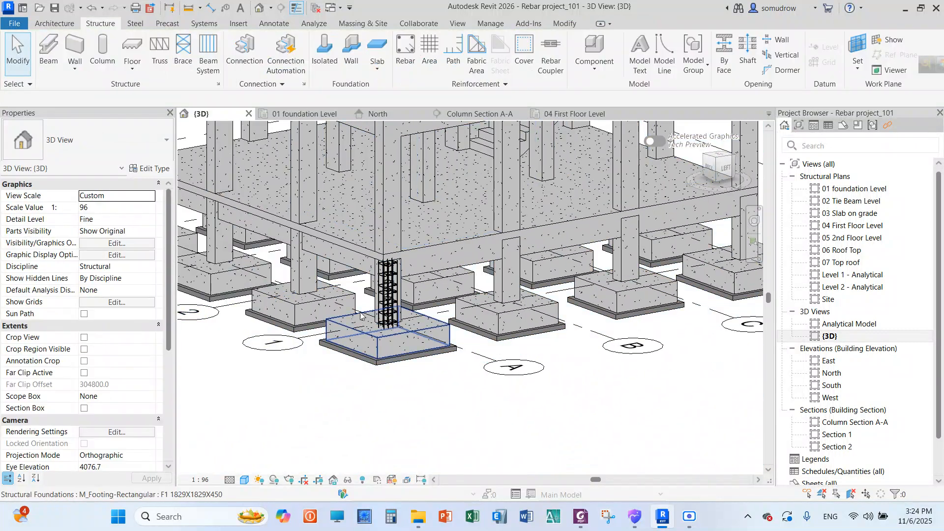
Select the elements around the reinforced corner column and filter the selection down to Structural Rebar
{"action": "scroll", "coordinate": [352, 254], "scroll_direction": "down", "scroll_amount": 3}
{"action": "left_click_drag", "start_coordinate": [225, 149], "coordinate": [459, 387]}
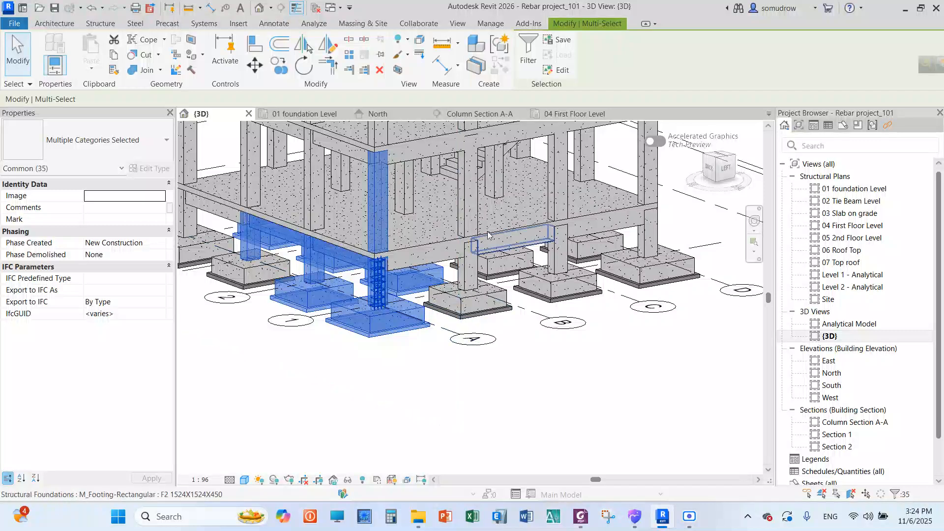
{"action": "left_click", "coordinate": [531, 58]}
{"action": "left_click", "coordinate": [686, 148]}
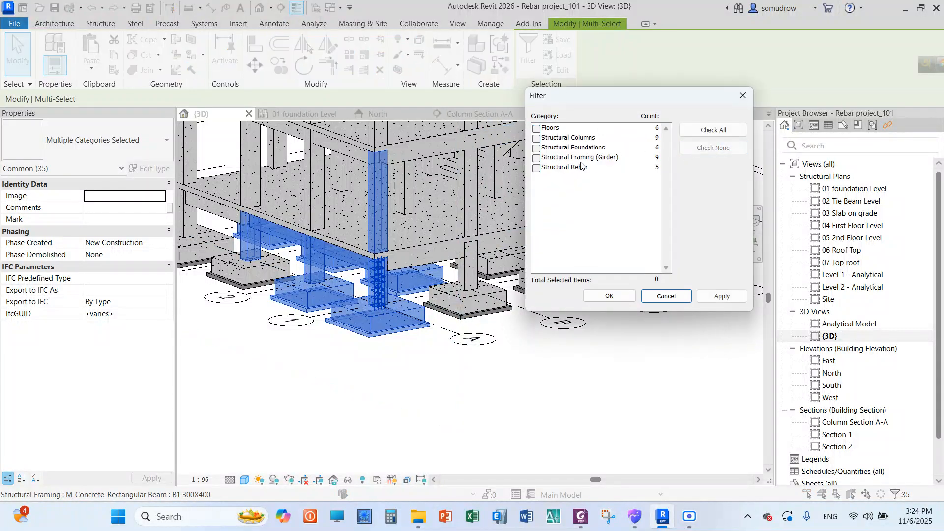
{"action": "left_click", "coordinate": [537, 168]}
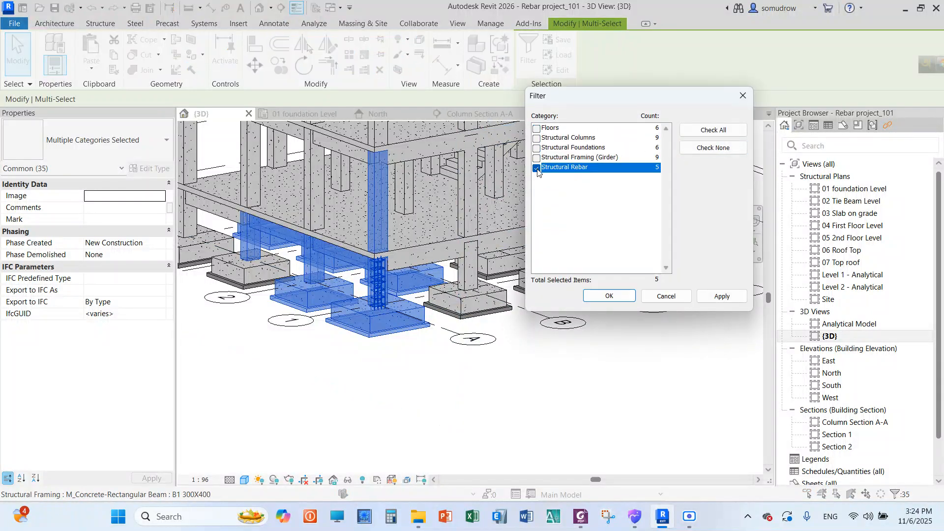
{"action": "left_click", "coordinate": [609, 296]}
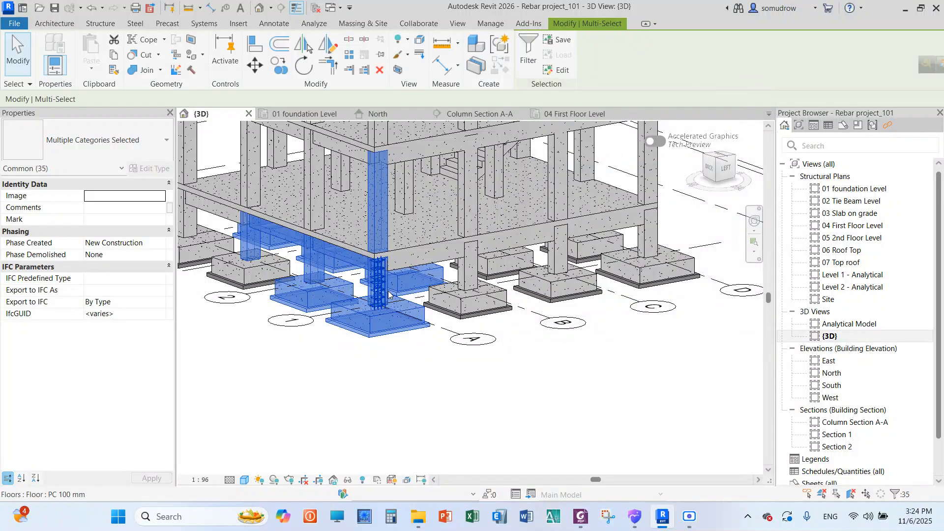
{"action": "scroll", "coordinate": [386, 278], "scroll_direction": "up", "scroll_amount": 5}
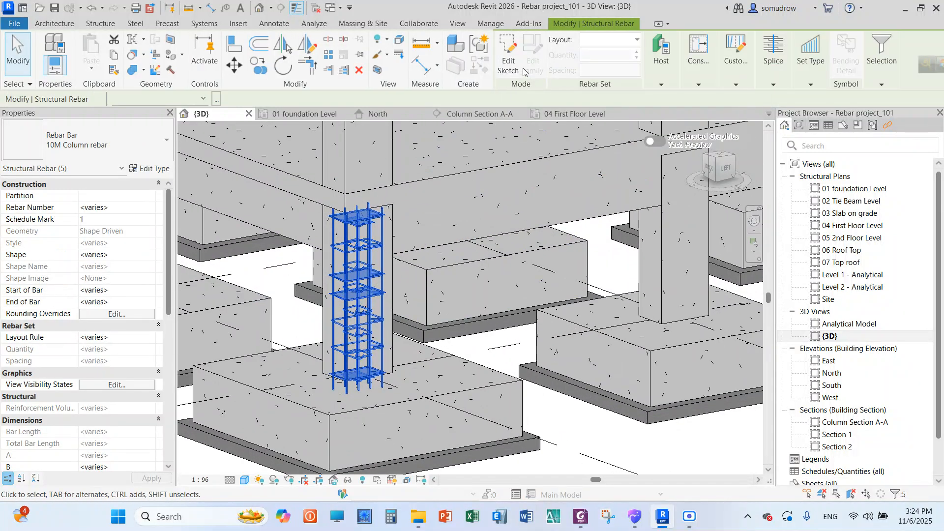
Start propagating the selected rebar aligned by host, and cancel before picking a source host
{"action": "left_click", "coordinate": [670, 69]}
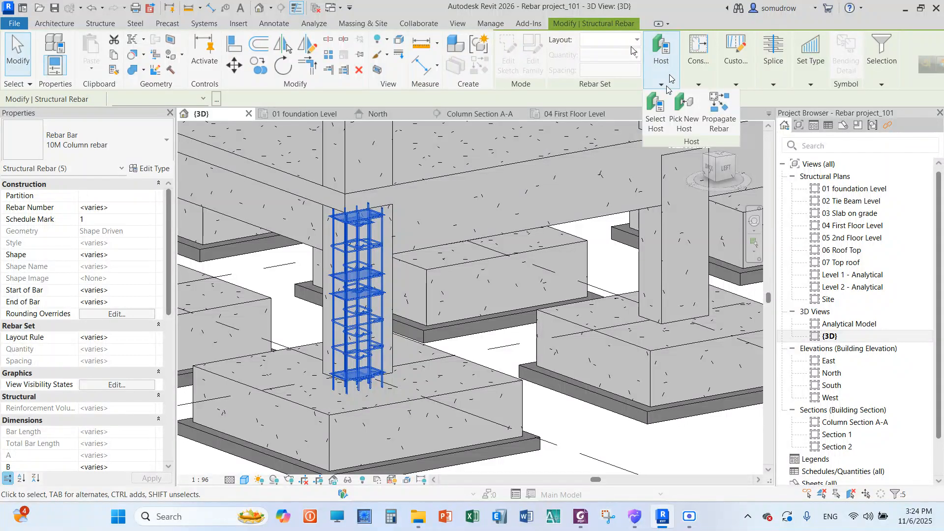
{"action": "left_click", "coordinate": [718, 106]}
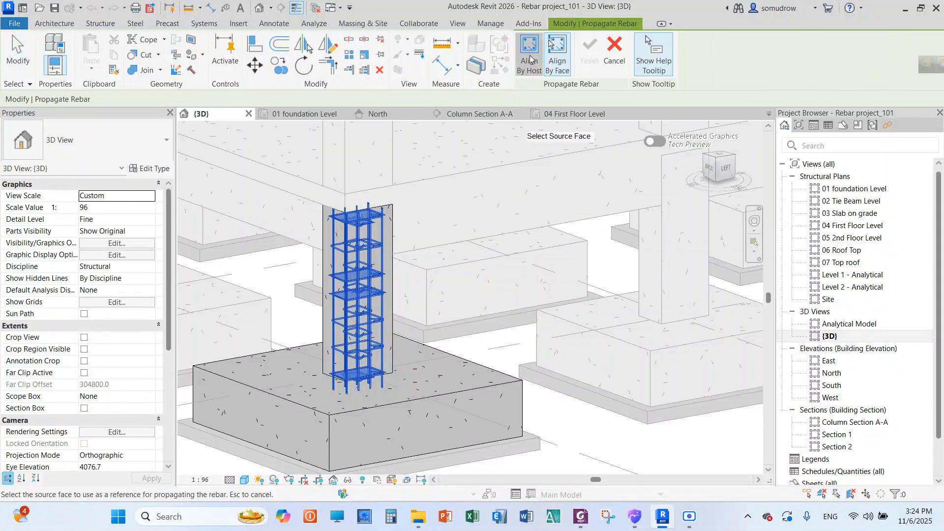
{"action": "left_click", "coordinate": [529, 59]}
{"action": "scroll", "coordinate": [459, 269], "scroll_direction": "down", "scroll_amount": 5}
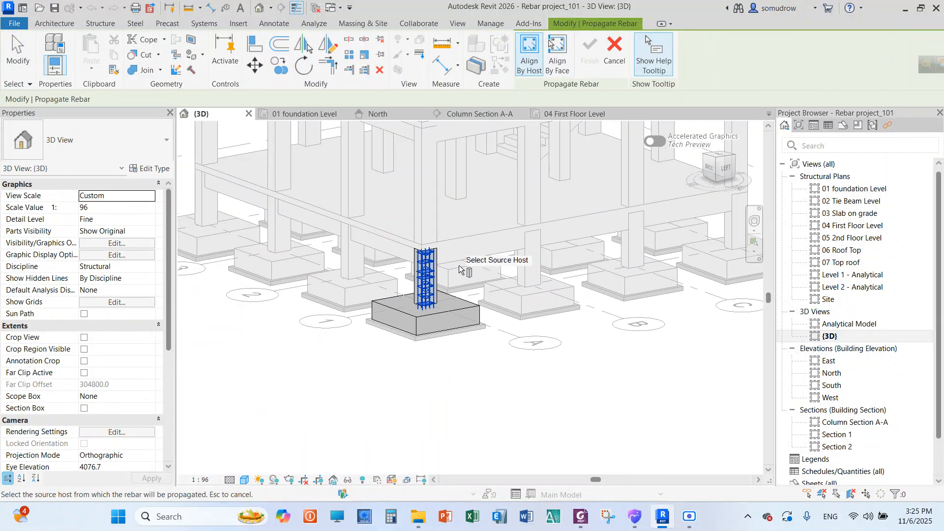
{"action": "scroll", "coordinate": [434, 214], "scroll_direction": "up", "scroll_amount": 2}
{"action": "left_click", "coordinate": [615, 54]}
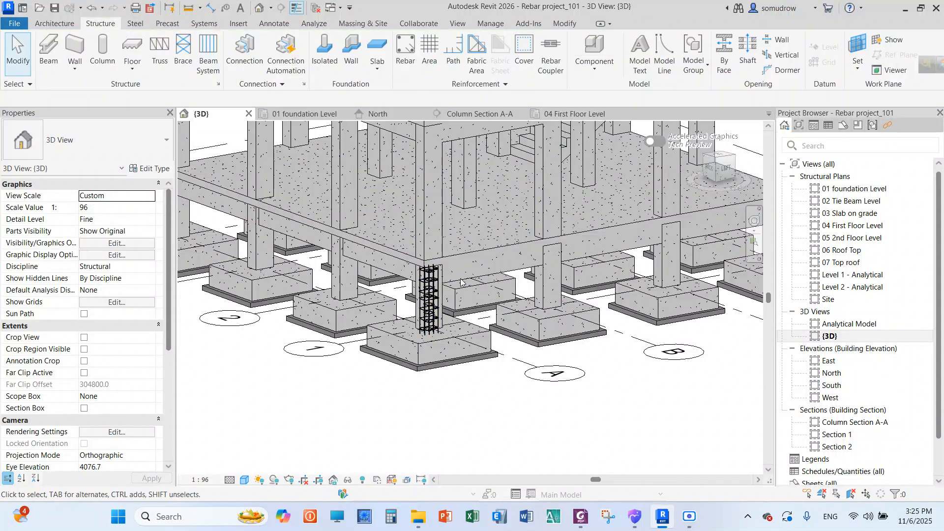
{"action": "scroll", "coordinate": [430, 280], "scroll_direction": "up", "scroll_amount": 3}
{"action": "scroll", "coordinate": [434, 314], "scroll_direction": "up", "scroll_amount": 3}
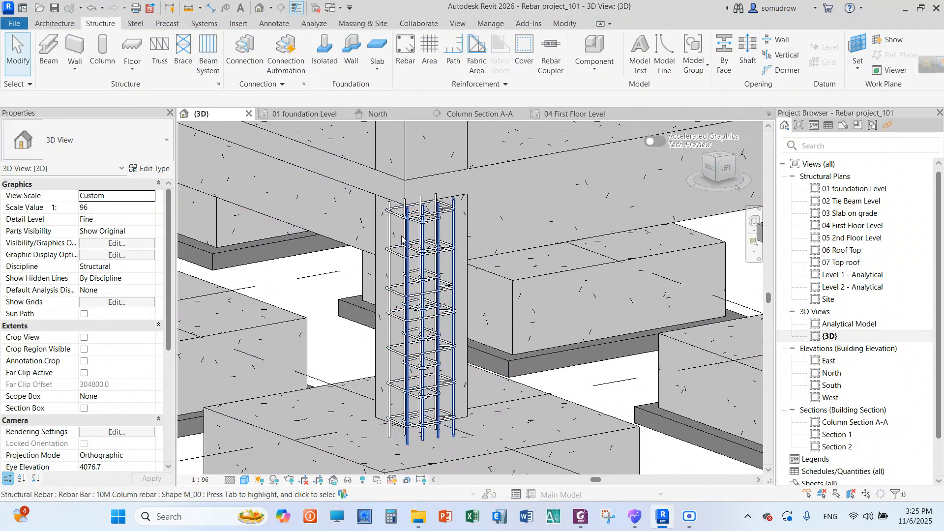
{"action": "scroll", "coordinate": [419, 383], "scroll_direction": "down", "scroll_amount": 5}
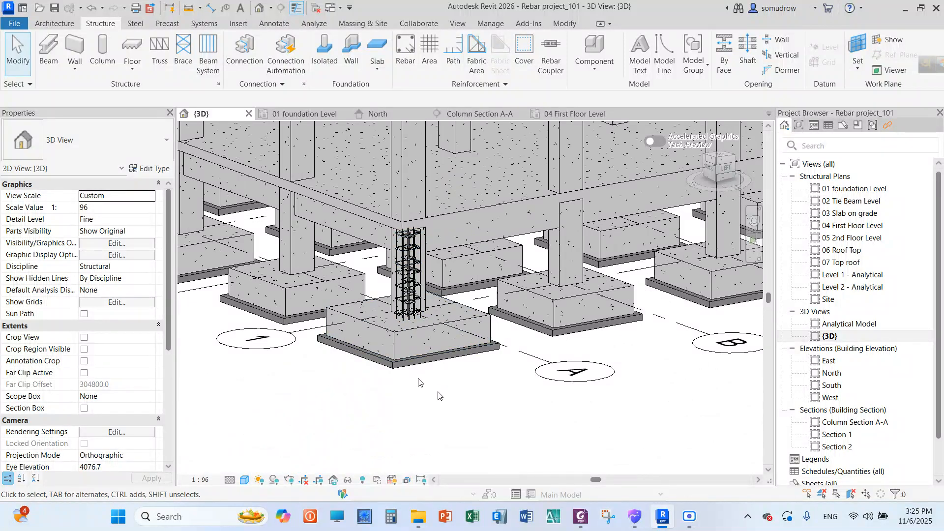
Open the 04 First Floor Level structural plan and select the corner column at grid A-1 rising to 05 2nd Floor Level
{"action": "scroll", "coordinate": [419, 383], "scroll_direction": "down", "scroll_amount": 2}
{"action": "left_click", "coordinate": [423, 266]}
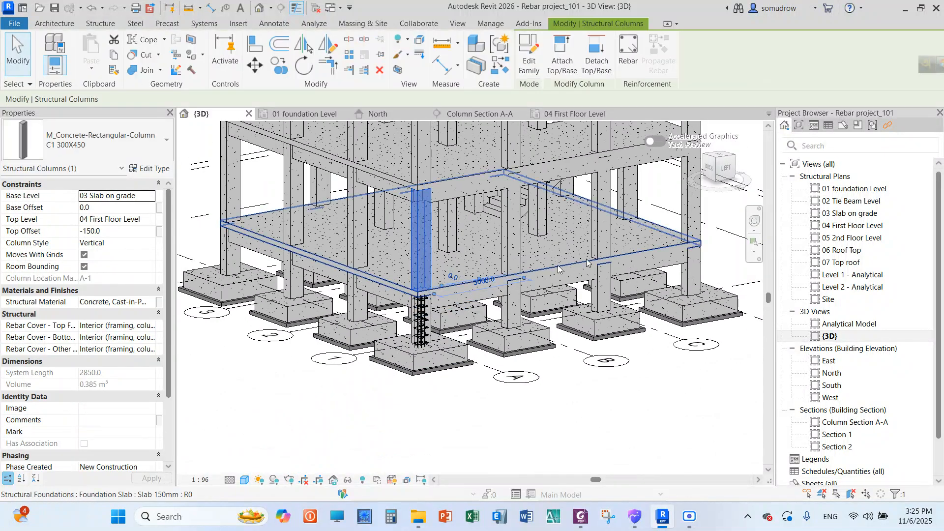
{"action": "double_click", "coordinate": [850, 189]}
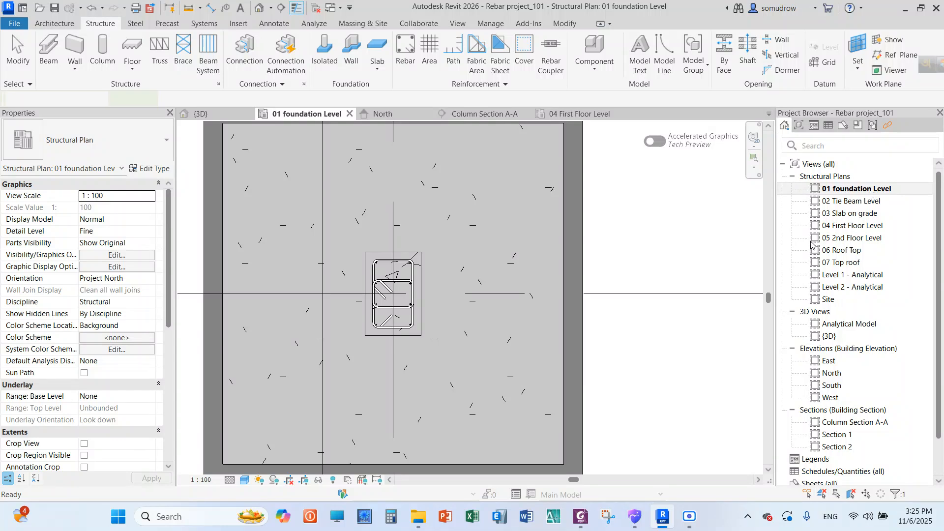
{"action": "double_click", "coordinate": [856, 226]}
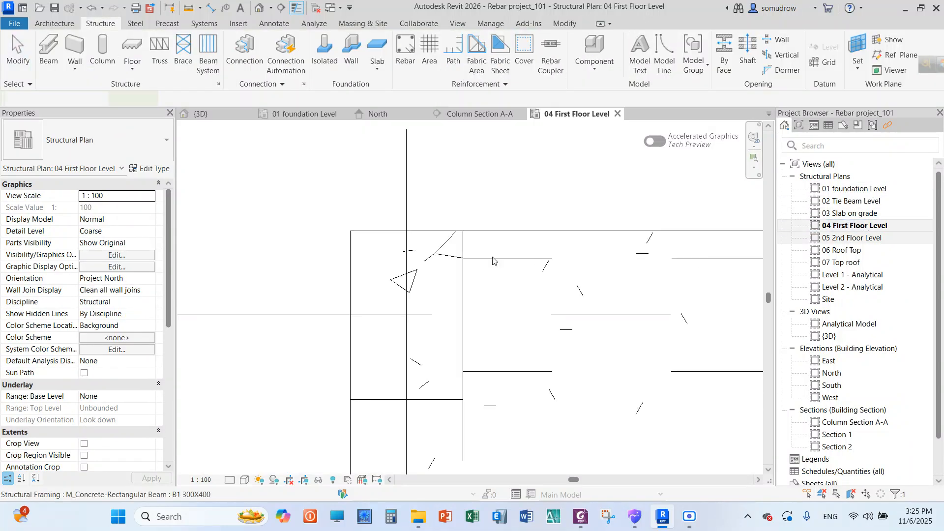
{"action": "scroll", "coordinate": [409, 246], "scroll_direction": "up", "scroll_amount": 2}
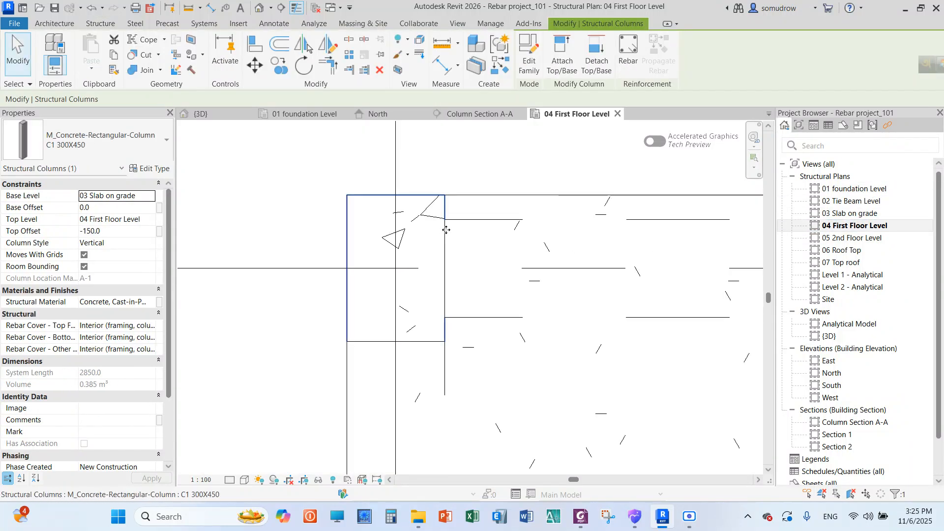
{"action": "left_click", "coordinate": [467, 172]}
{"action": "right_click", "coordinate": [465, 156]}
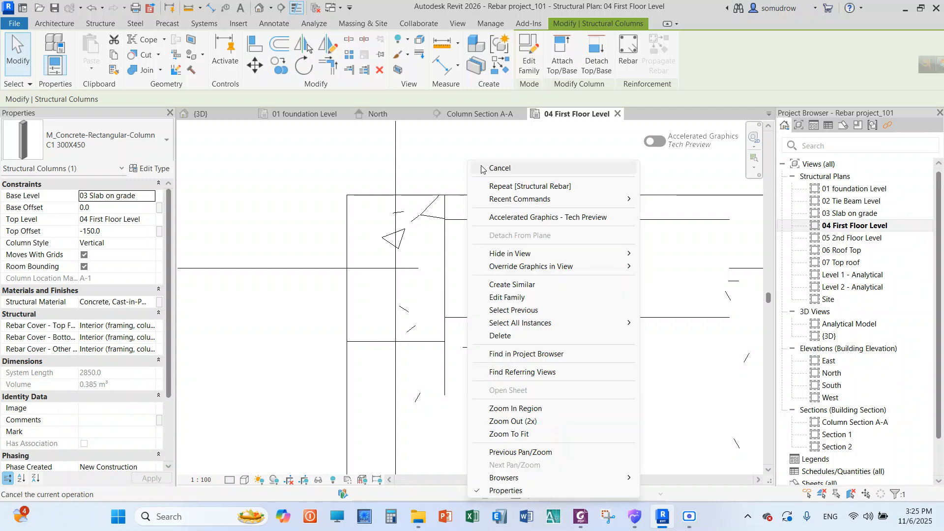
{"action": "left_click", "coordinate": [470, 156]}
{"action": "left_click", "coordinate": [365, 201]}
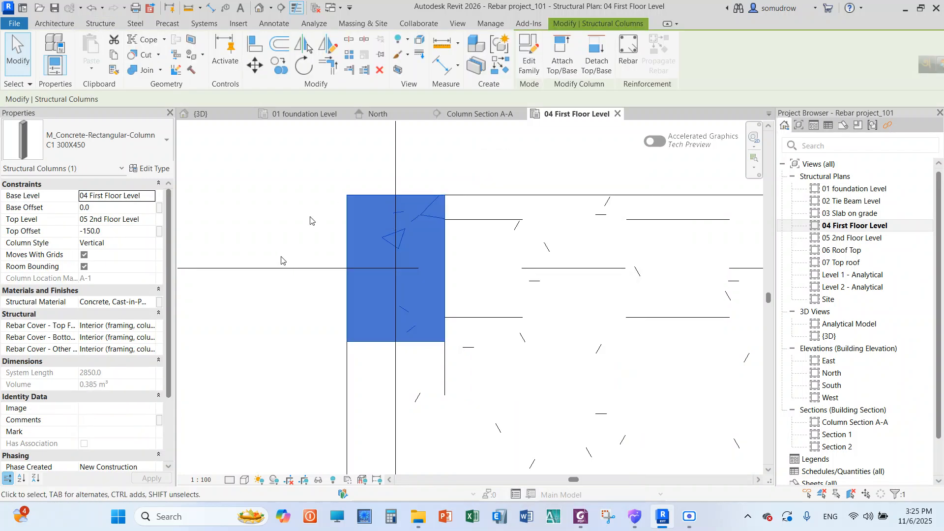
Set the rebar cover of the first-floor corner column to Column Cover 40 mm and check it in the column's properties
{"action": "scroll", "coordinate": [282, 260], "scroll_direction": "down", "scroll_amount": 2}
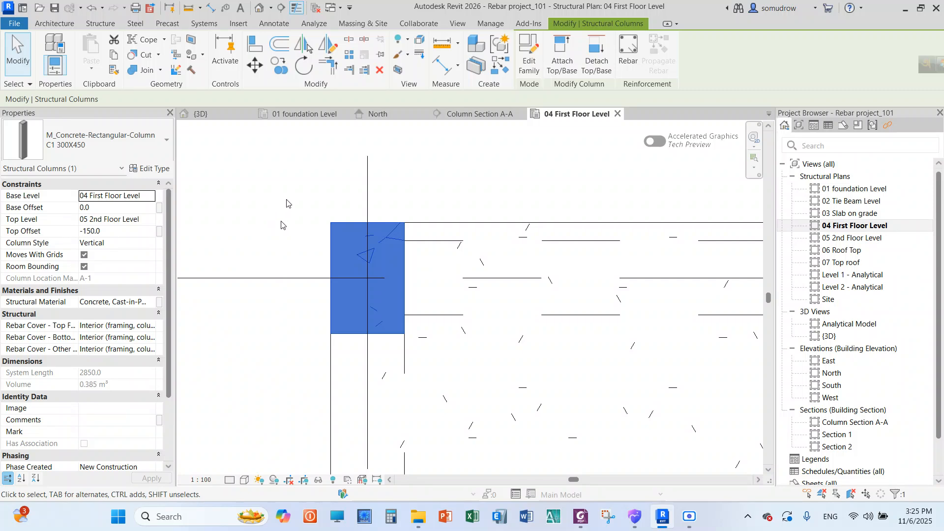
{"action": "left_click", "coordinate": [102, 24]}
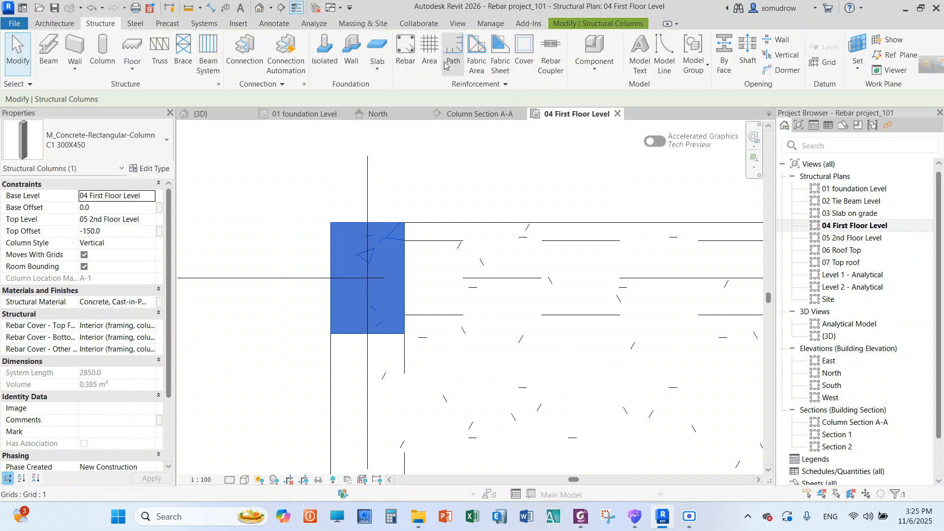
{"action": "left_click", "coordinate": [524, 49]}
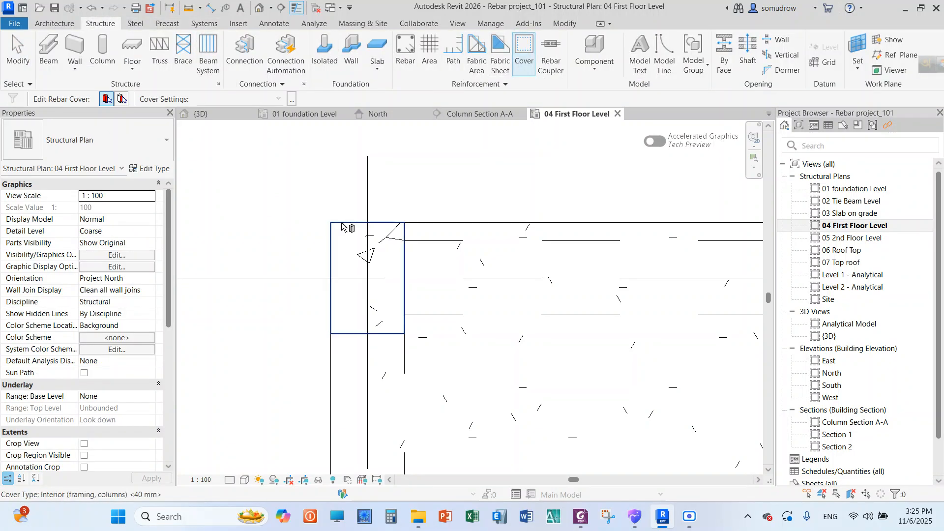
{"action": "left_click", "coordinate": [343, 226]}
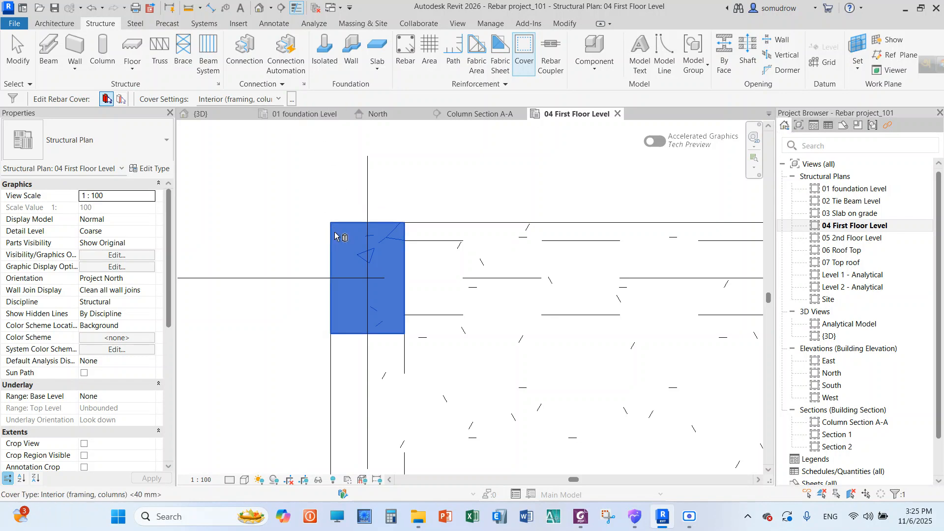
{"action": "left_click", "coordinate": [280, 99]}
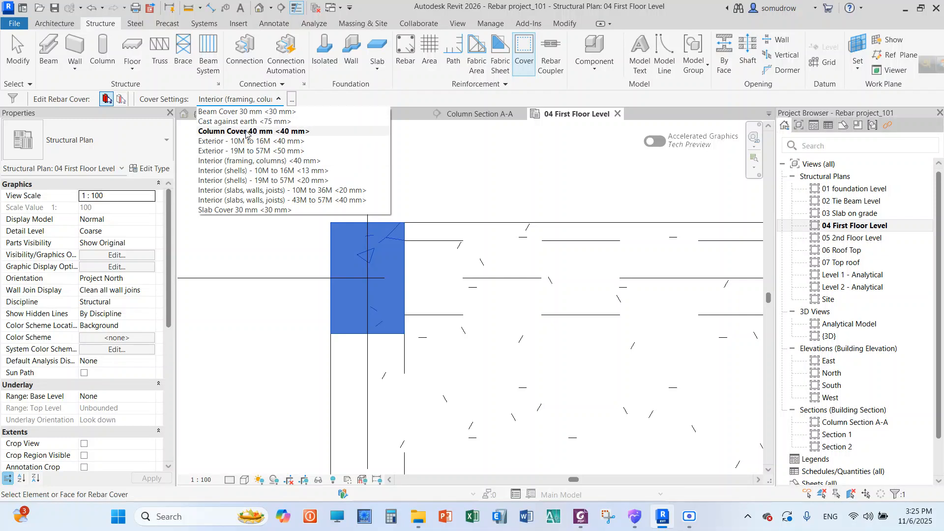
{"action": "left_click", "coordinate": [247, 132]}
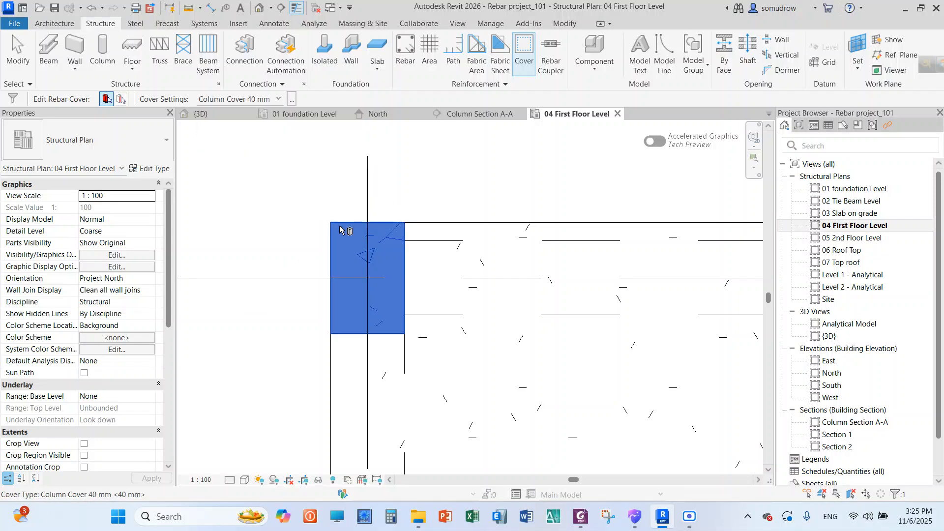
{"action": "right_click", "coordinate": [325, 159]}
{"action": "left_click", "coordinate": [343, 164]}
{"action": "right_click", "coordinate": [324, 156]}
{"action": "left_click", "coordinate": [341, 165]}
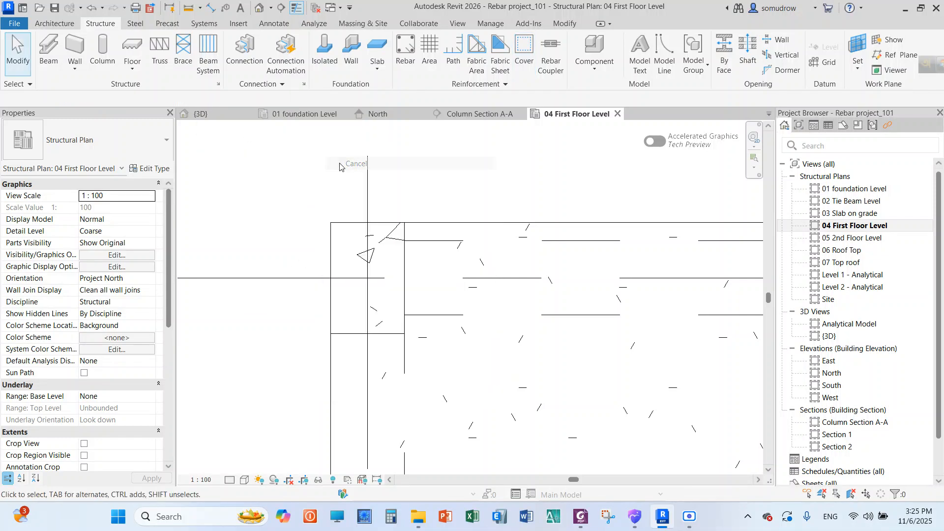
{"action": "left_click", "coordinate": [341, 253]}
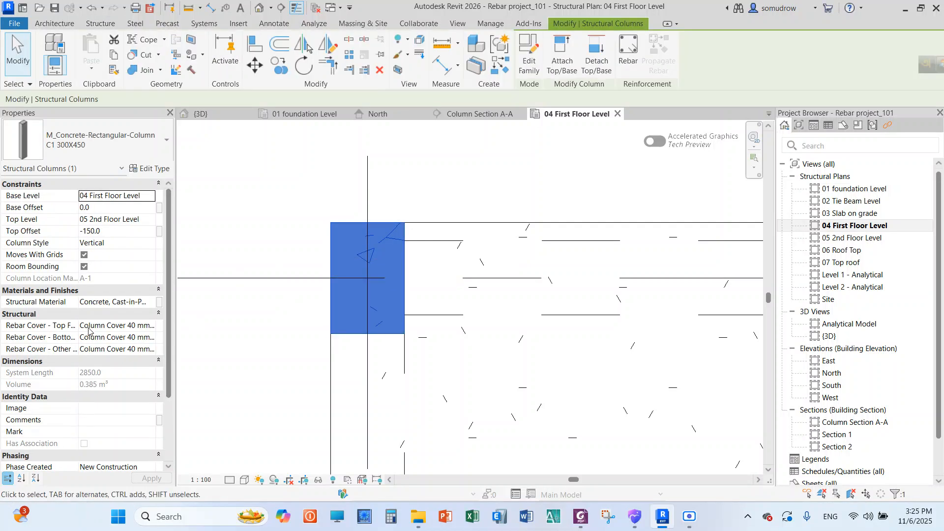
{"action": "left_click", "coordinate": [282, 215]}
Start rebar placement at the first-floor corner column, choose the straight bar shape M_00, and leave the command
{"action": "scroll", "coordinate": [395, 240], "scroll_direction": "up", "scroll_amount": 2}
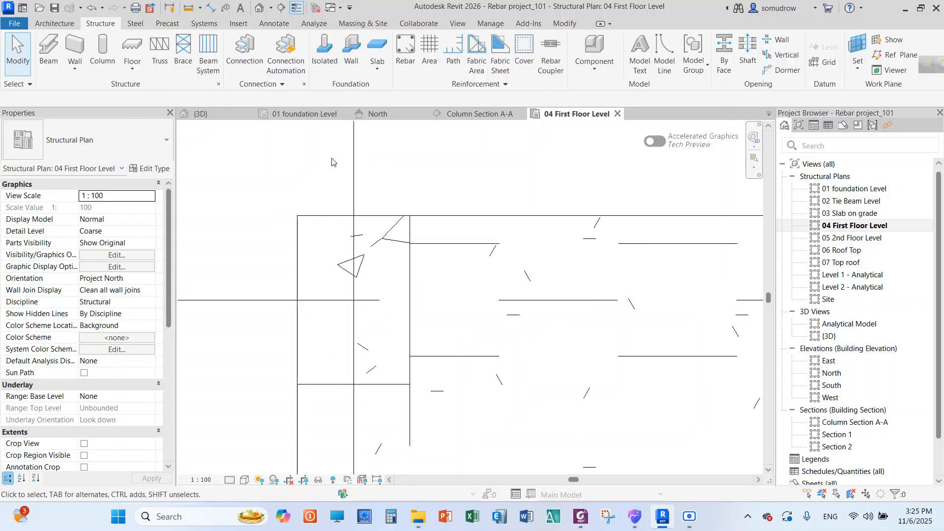
{"action": "left_click", "coordinate": [406, 54]}
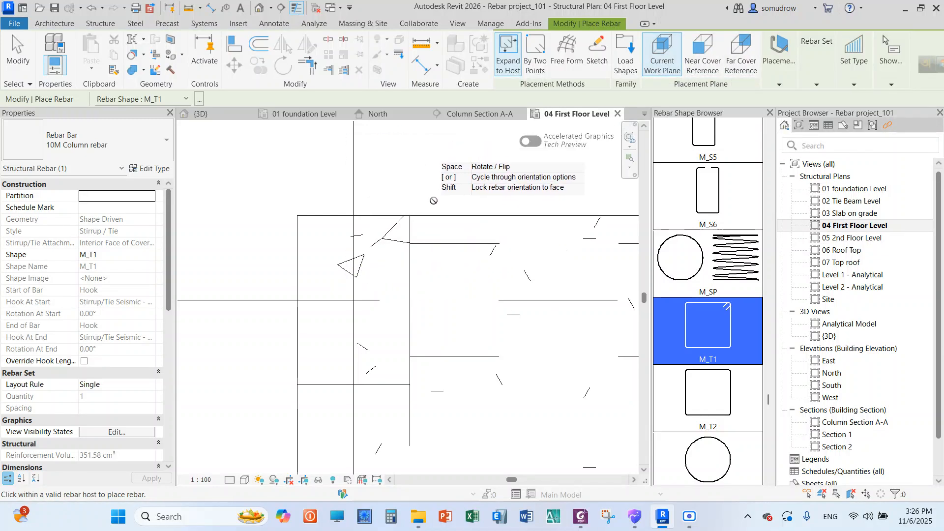
{"action": "scroll", "coordinate": [438, 197], "scroll_direction": "up", "scroll_amount": 2}
{"action": "scroll", "coordinate": [393, 243], "scroll_direction": "up", "scroll_amount": 2}
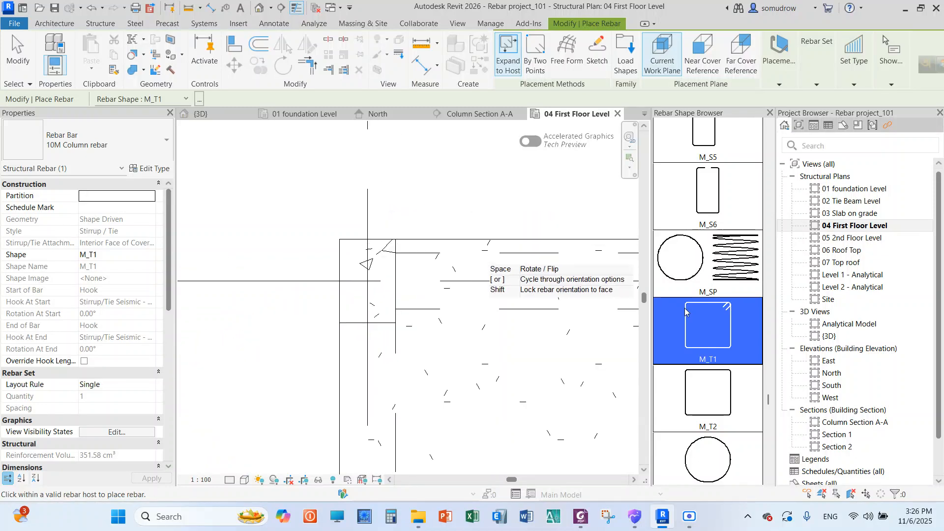
{"action": "left_click_drag", "start_coordinate": [770, 403], "coordinate": [774, 298]}
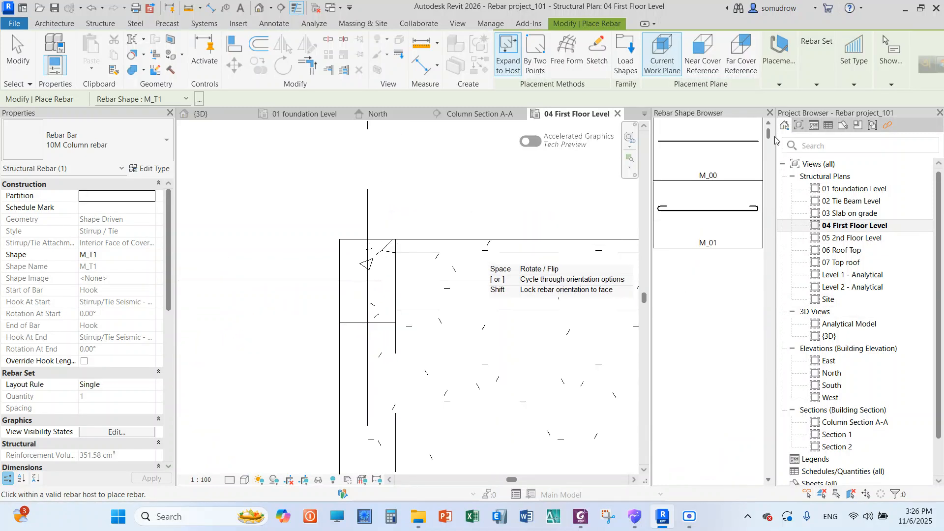
{"action": "left_click", "coordinate": [708, 148]}
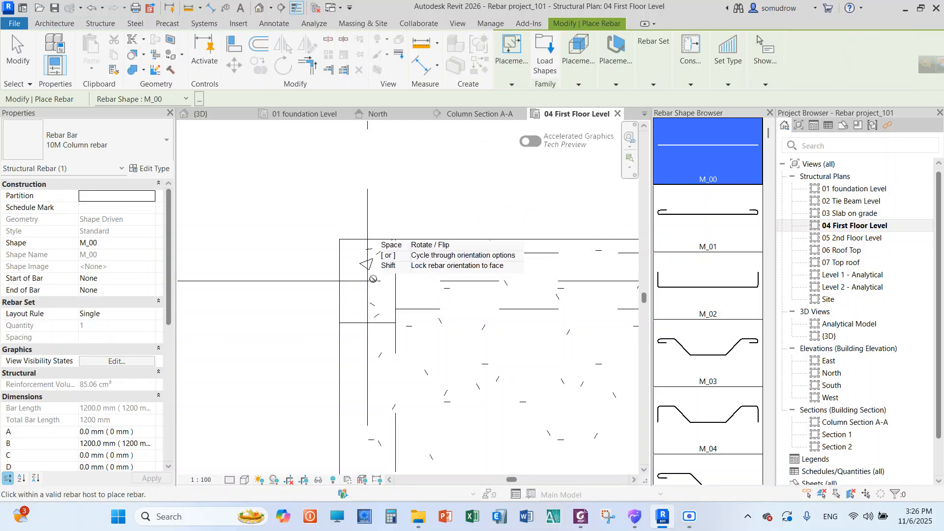
{"action": "right_click", "coordinate": [433, 162]}
{"action": "left_click", "coordinate": [449, 172]}
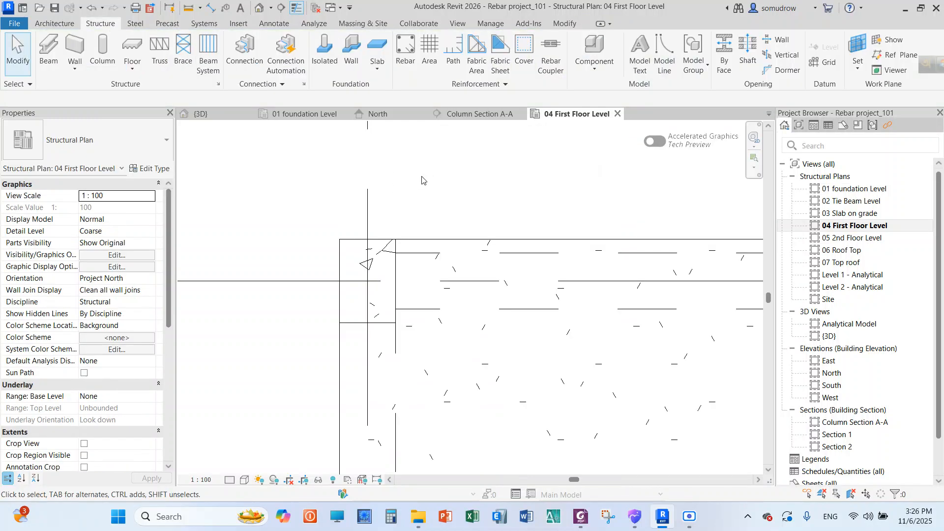
Try to place a straight M_00 bar in the first-floor corner column with the Perpendicular to Cover orientation
{"action": "left_click", "coordinate": [384, 244]}
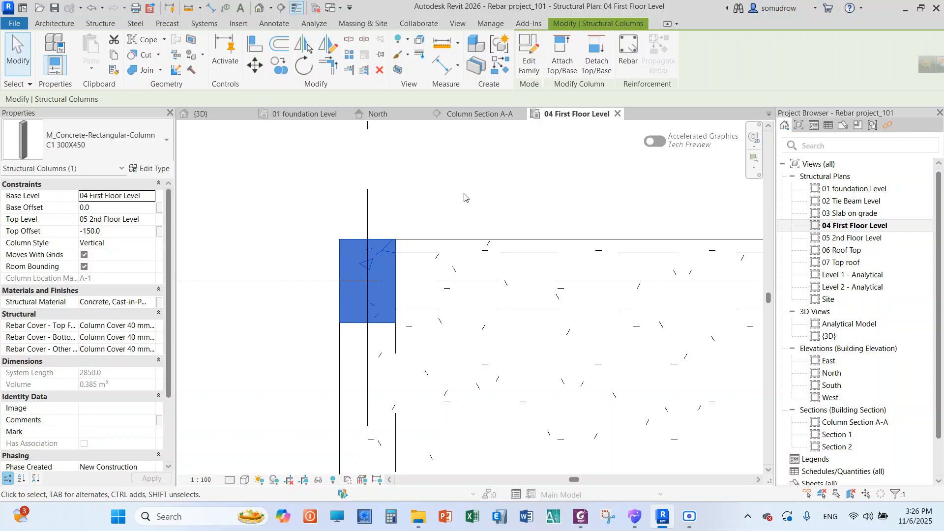
{"action": "left_click", "coordinate": [624, 54]}
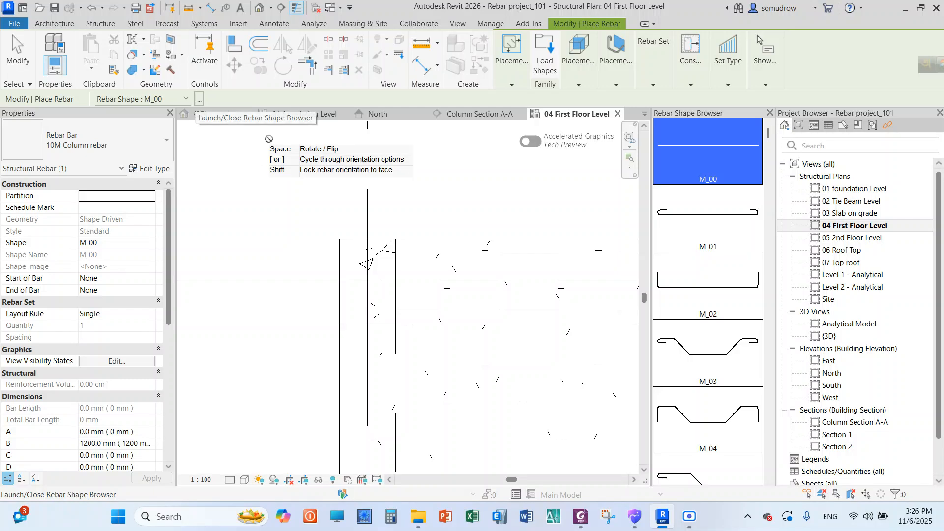
{"action": "left_click", "coordinate": [518, 85]}
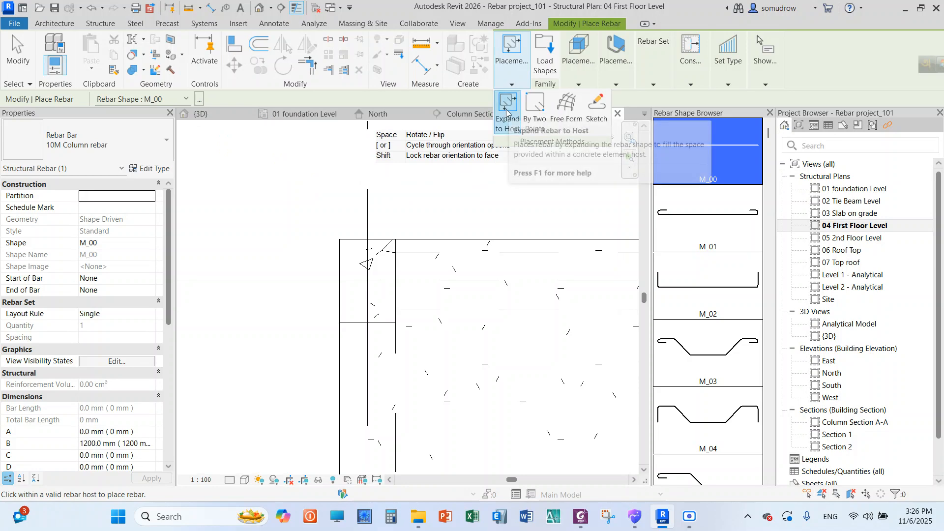
{"action": "left_click", "coordinate": [582, 85]}
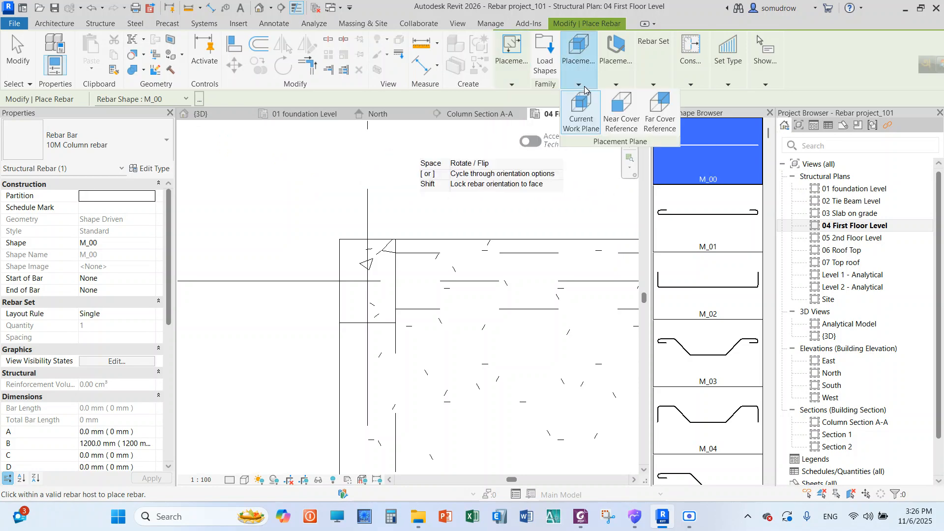
{"action": "left_click", "coordinate": [620, 85]}
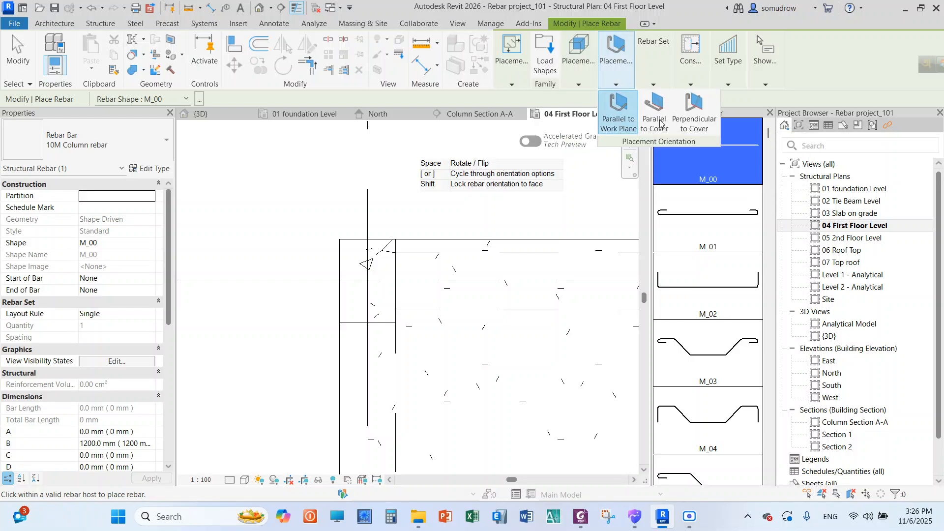
{"action": "left_click", "coordinate": [694, 112]}
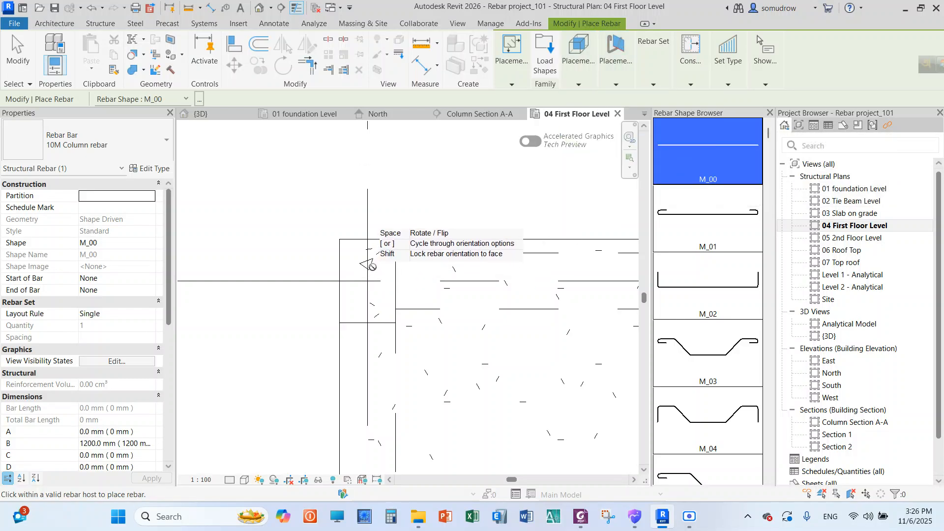
{"action": "scroll", "coordinate": [366, 209], "scroll_direction": "down", "scroll_amount": 3}
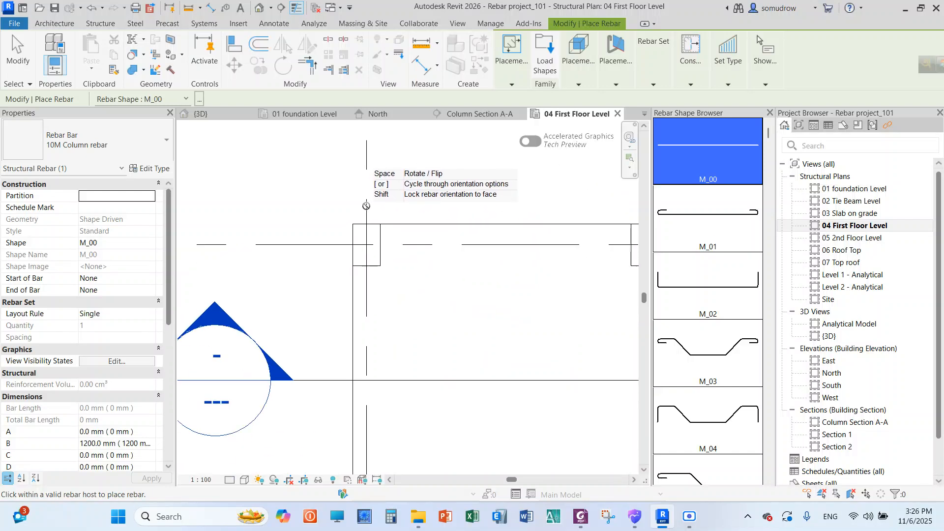
Open the 03 Slab on grade structural plan and check the corner column's level constraints and rebar cover
{"action": "double_click", "coordinate": [856, 214]}
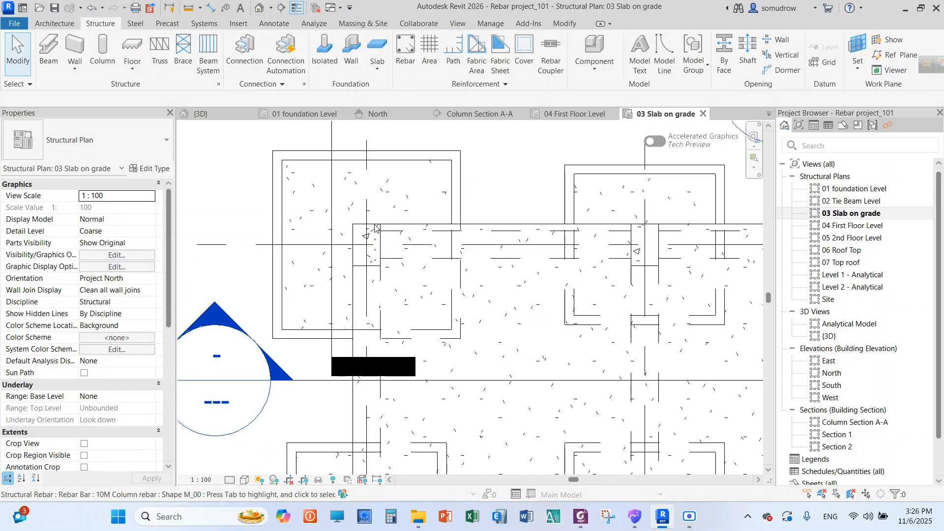
{"action": "scroll", "coordinate": [373, 238], "scroll_direction": "up", "scroll_amount": 3}
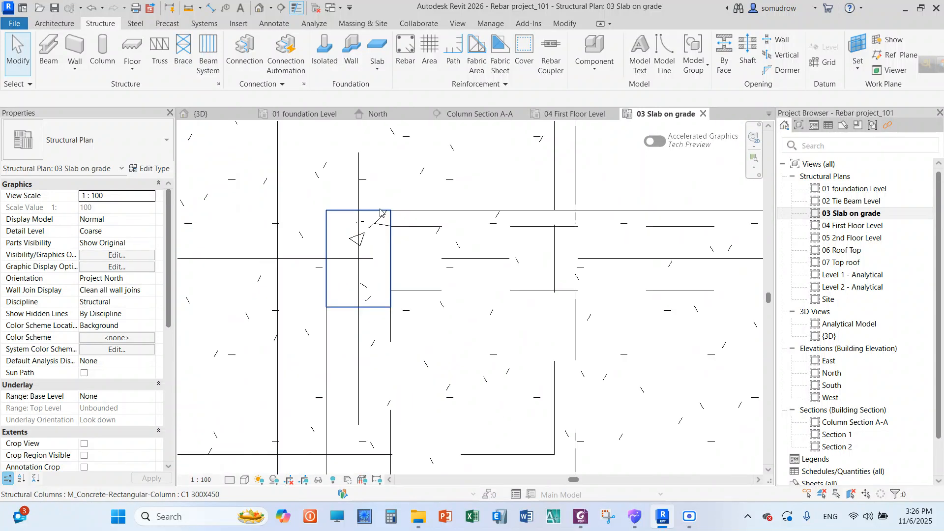
{"action": "left_click", "coordinate": [382, 212]}
{"action": "scroll", "coordinate": [377, 249], "scroll_direction": "down", "scroll_amount": 3}
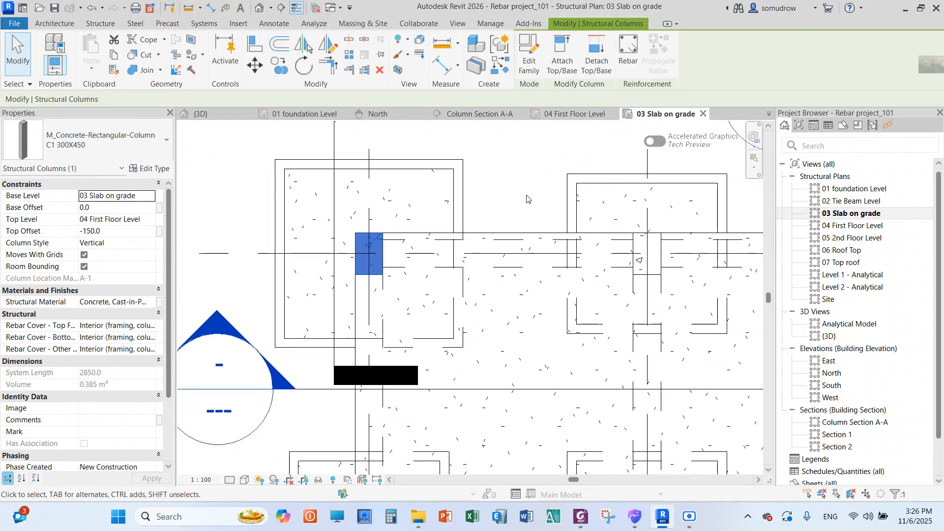
{"action": "left_click", "coordinate": [511, 186]}
Try to place a straight M_00 bar in the corner column on the 03 Slab on grade plan, then leave the command
{"action": "scroll", "coordinate": [358, 224], "scroll_direction": "up", "scroll_amount": 2}
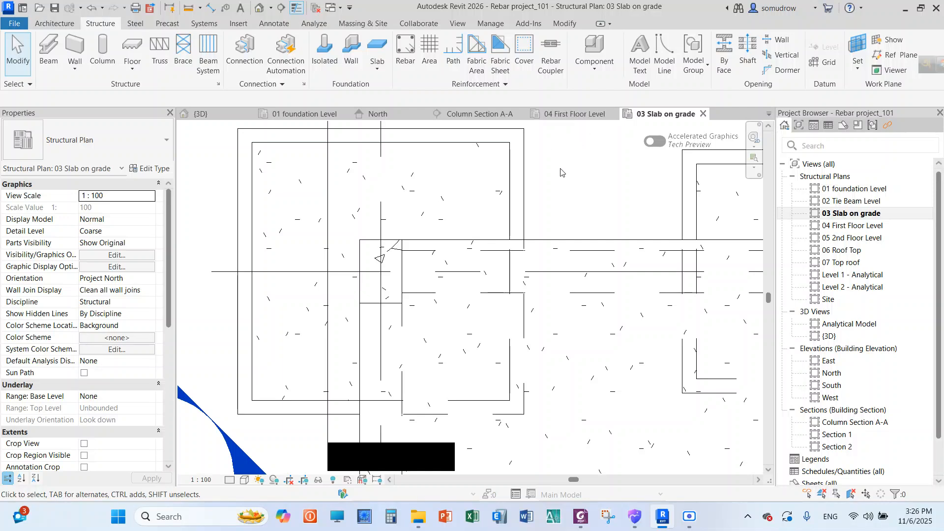
{"action": "left_click", "coordinate": [405, 54]}
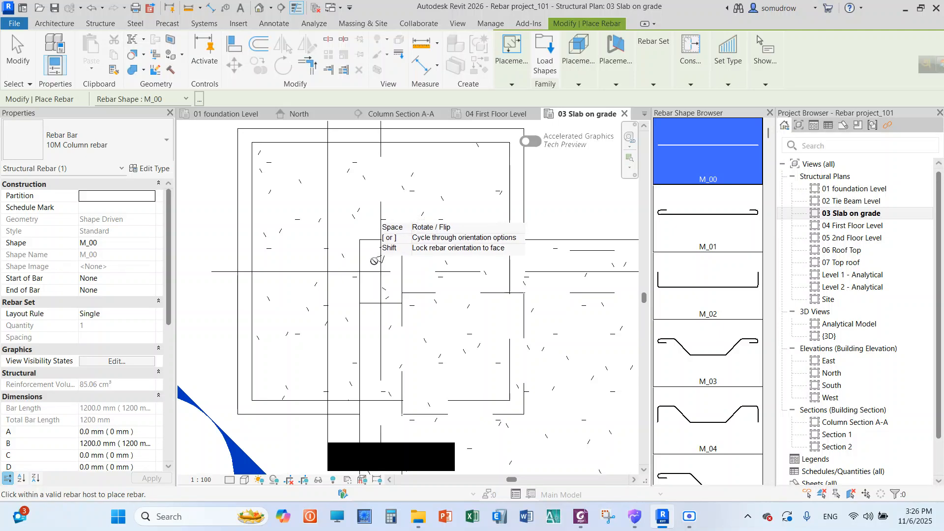
{"action": "left_click", "coordinate": [579, 85]}
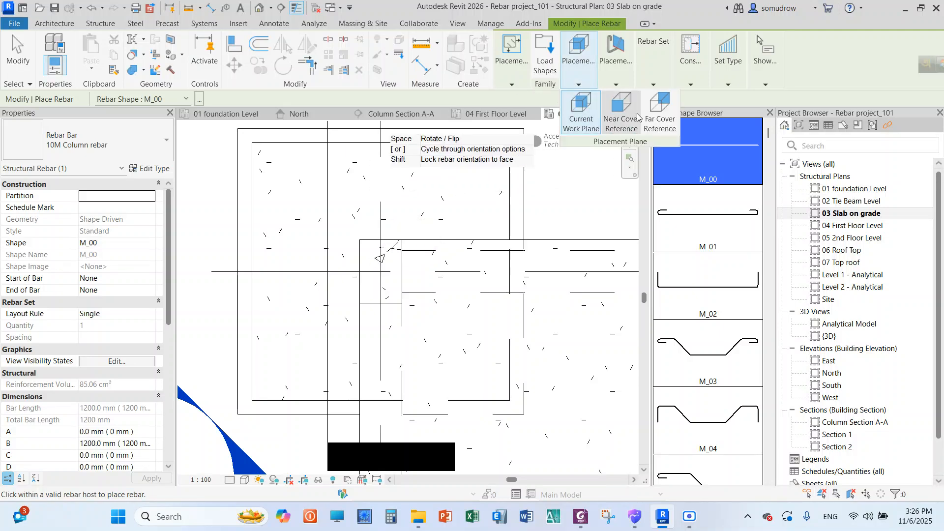
{"action": "left_click", "coordinate": [620, 86]}
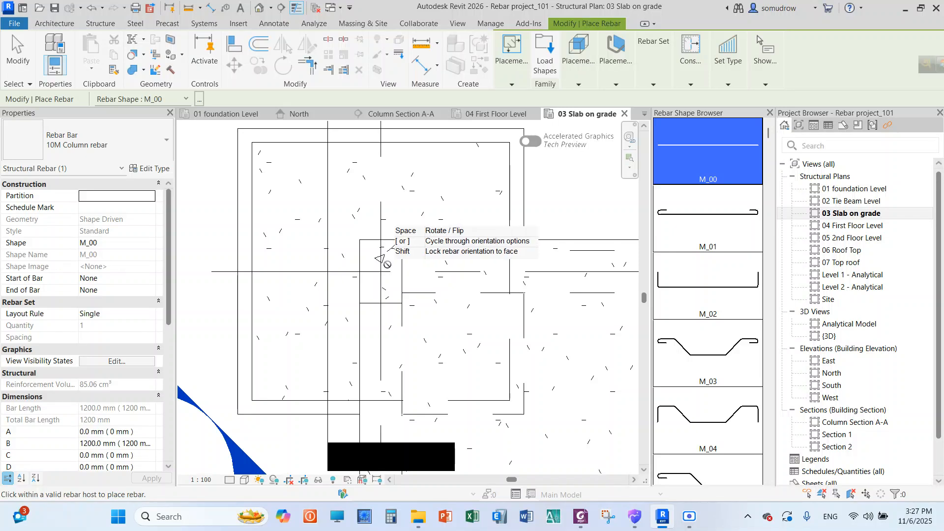
{"action": "scroll", "coordinate": [393, 263], "scroll_direction": "up", "scroll_amount": 3}
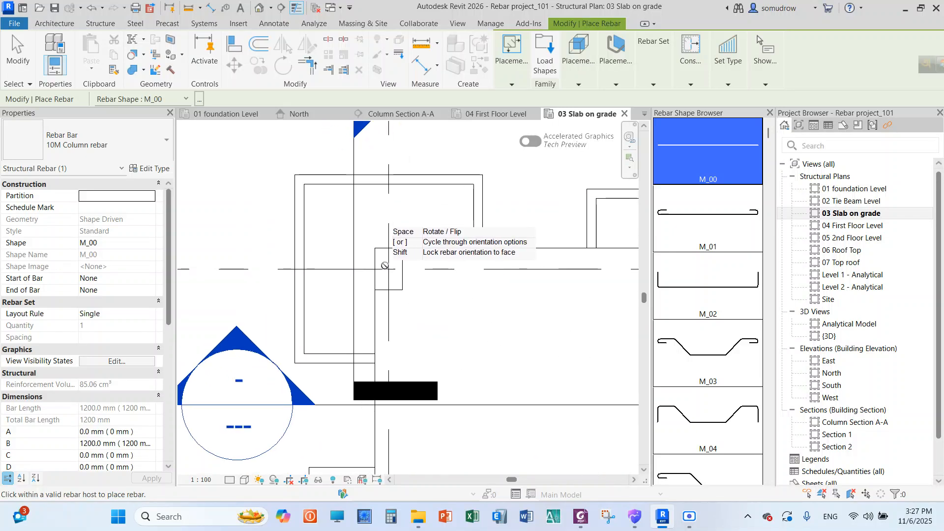
{"action": "scroll", "coordinate": [388, 266], "scroll_direction": "up", "scroll_amount": 2}
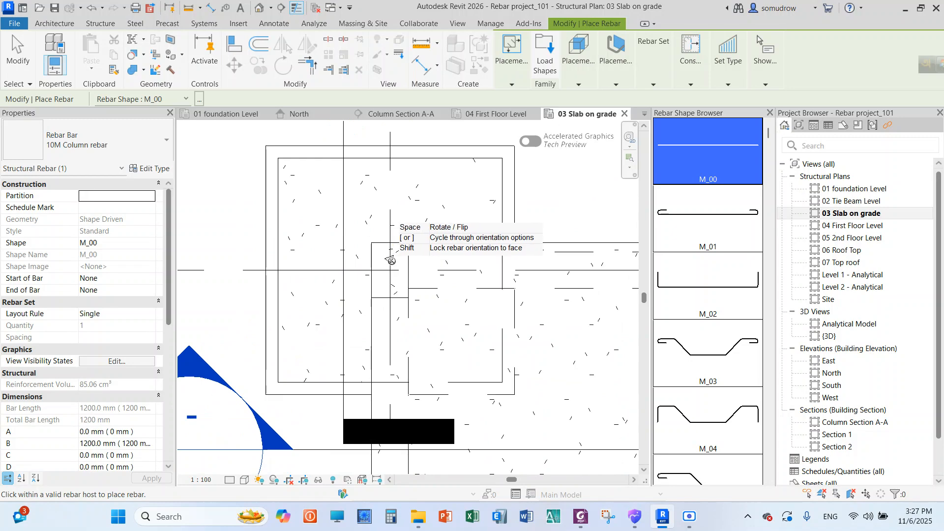
{"action": "scroll", "coordinate": [390, 261], "scroll_direction": "down", "scroll_amount": 5}
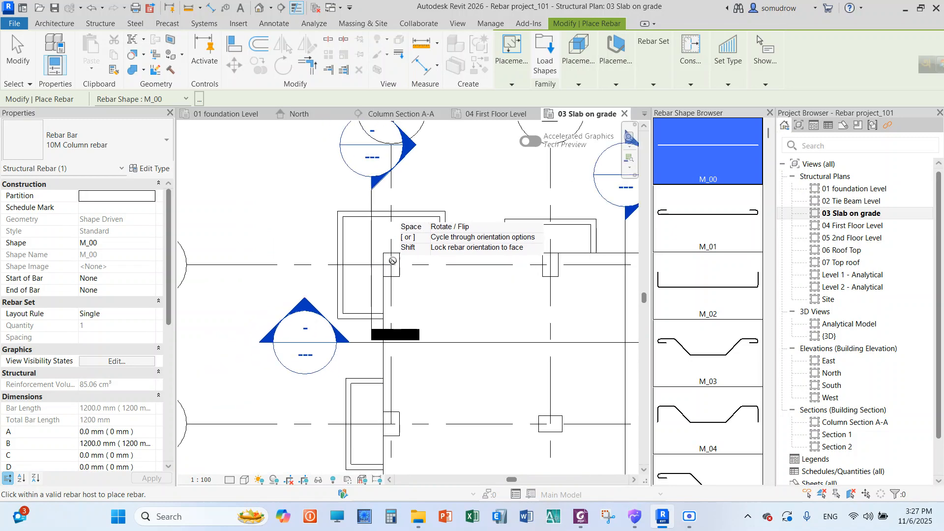
{"action": "scroll", "coordinate": [414, 255], "scroll_direction": "up", "scroll_amount": 2}
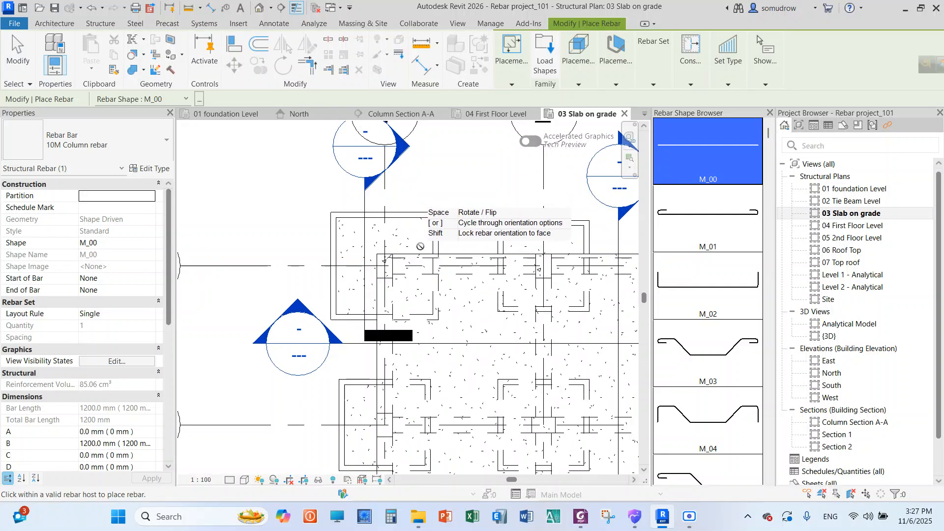
{"action": "scroll", "coordinate": [387, 264], "scroll_direction": "up", "scroll_amount": 2}
{"action": "scroll", "coordinate": [388, 263], "scroll_direction": "up", "scroll_amount": 1}
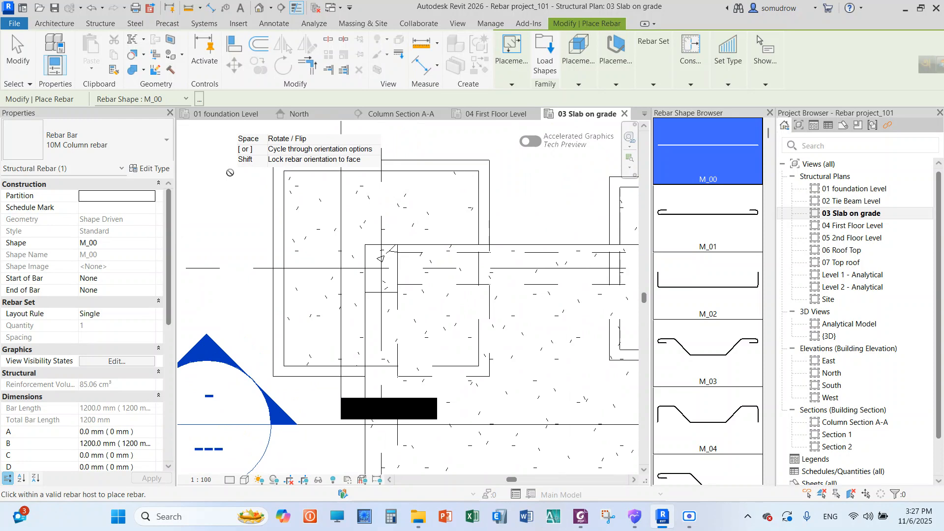
{"action": "right_click", "coordinate": [231, 170]}
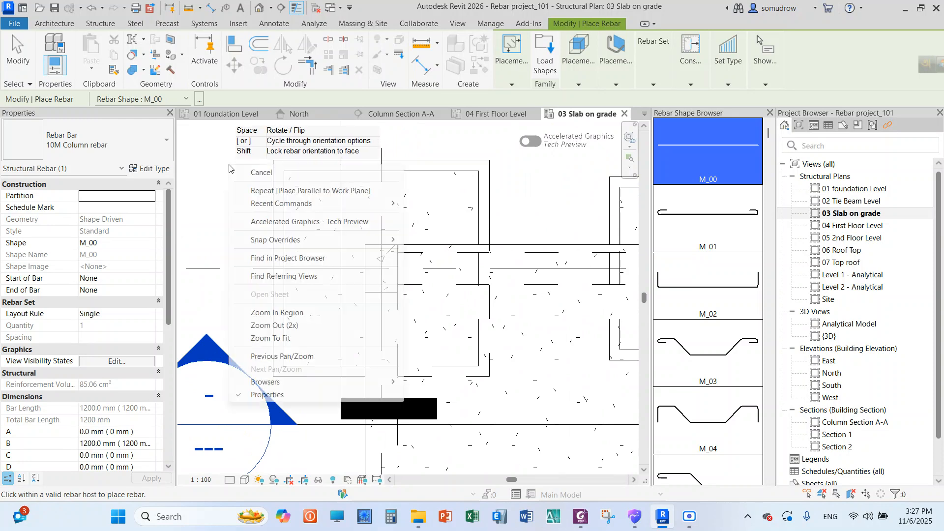
{"action": "left_click", "coordinate": [256, 168]}
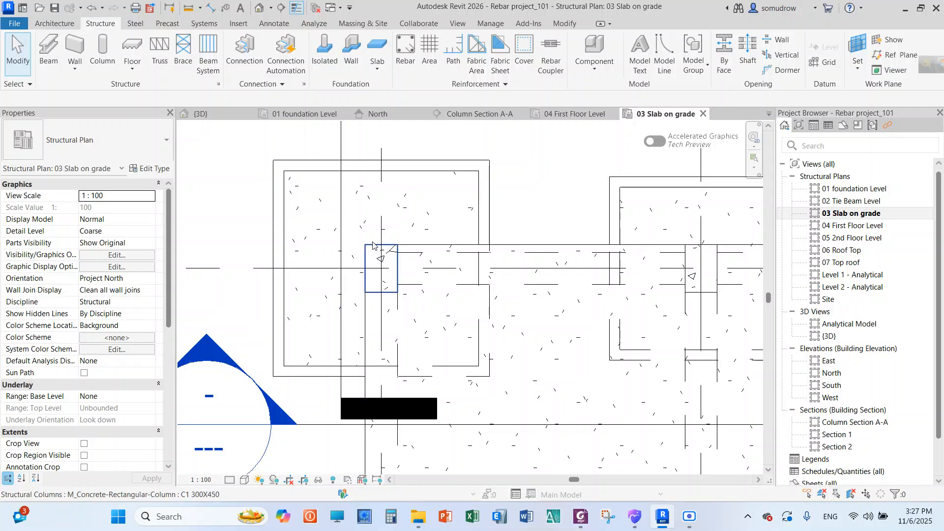
Examine the corner column and its level constraints on the 03 Slab on grade plan, then deselect it
{"action": "left_click", "coordinate": [380, 257]}
{"action": "scroll", "coordinate": [399, 268], "scroll_direction": "up", "scroll_amount": 3}
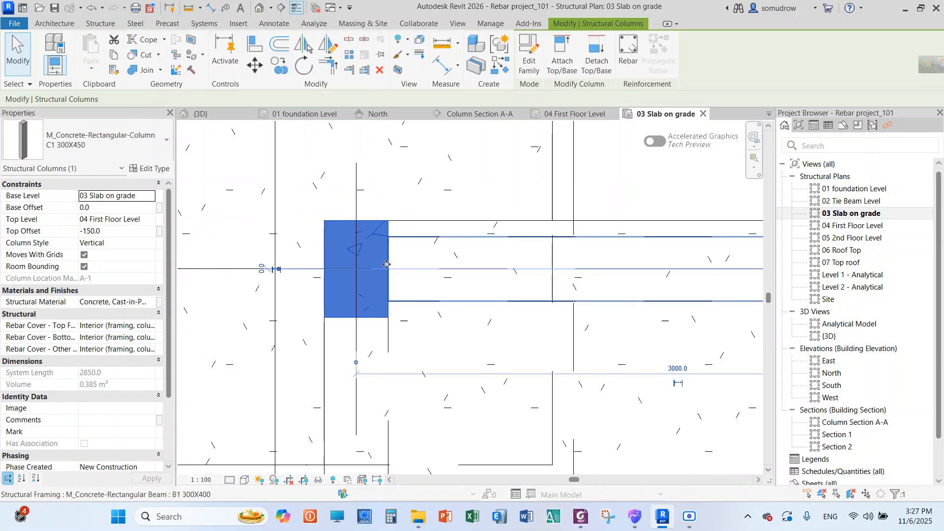
{"action": "scroll", "coordinate": [380, 266], "scroll_direction": "up", "scroll_amount": 2}
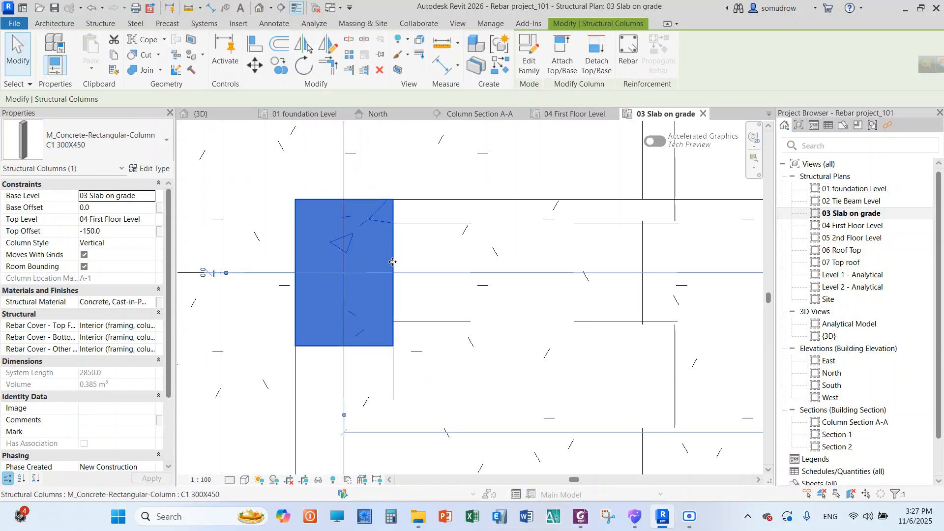
{"action": "scroll", "coordinate": [394, 262], "scroll_direction": "down", "scroll_amount": 3}
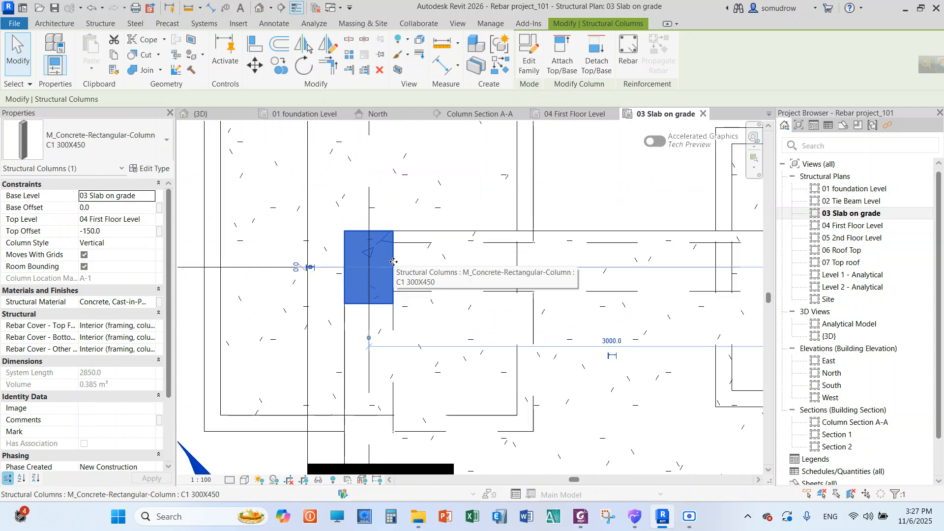
{"action": "scroll", "coordinate": [338, 266], "scroll_direction": "down", "scroll_amount": 3}
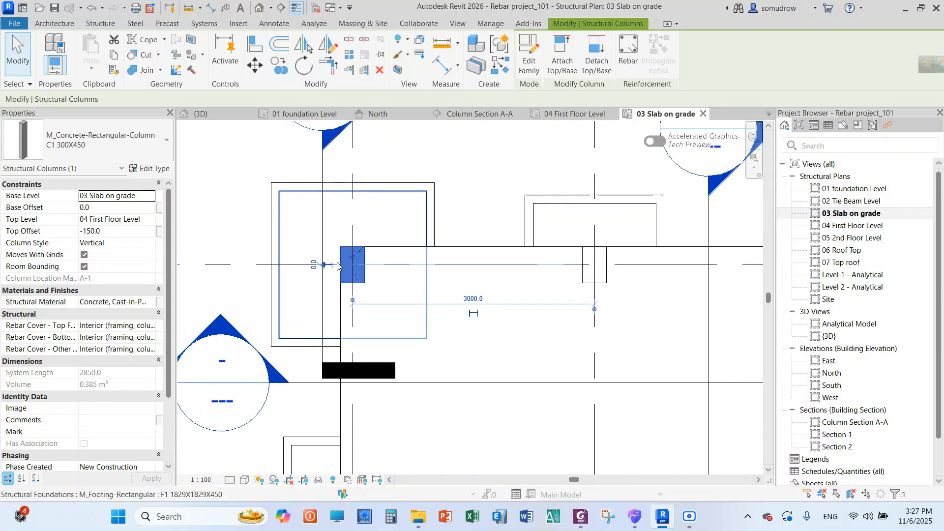
{"action": "left_click", "coordinate": [461, 232]}
{"action": "scroll", "coordinate": [423, 226], "scroll_direction": "down", "scroll_amount": 2}
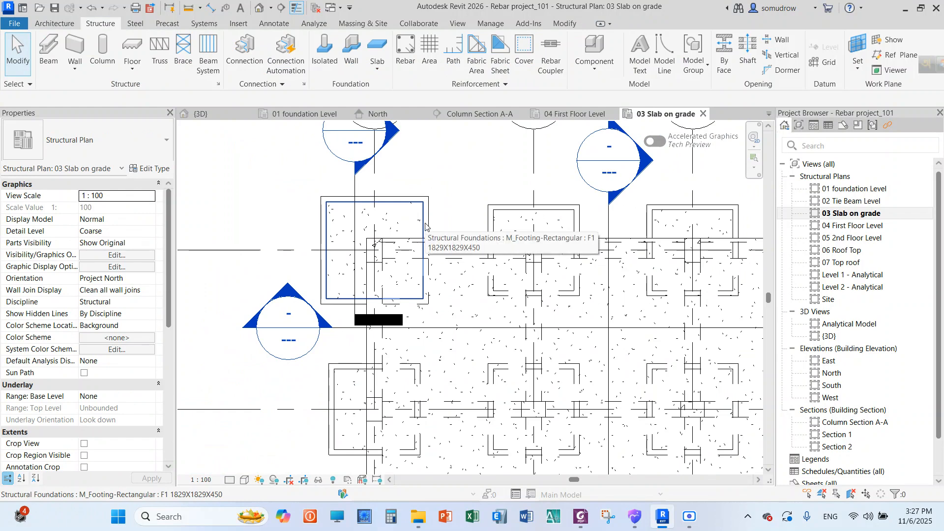
Open the {3D} view to see the whole building
{"action": "left_click", "coordinate": [831, 337]}
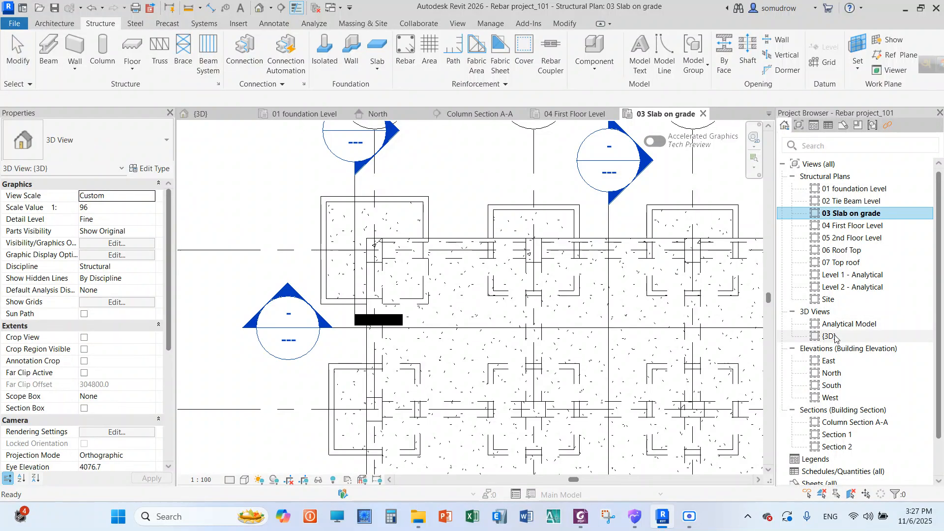
{"action": "double_click", "coordinate": [834, 338]}
{"action": "scroll", "coordinate": [417, 298], "scroll_direction": "down", "scroll_amount": 5}
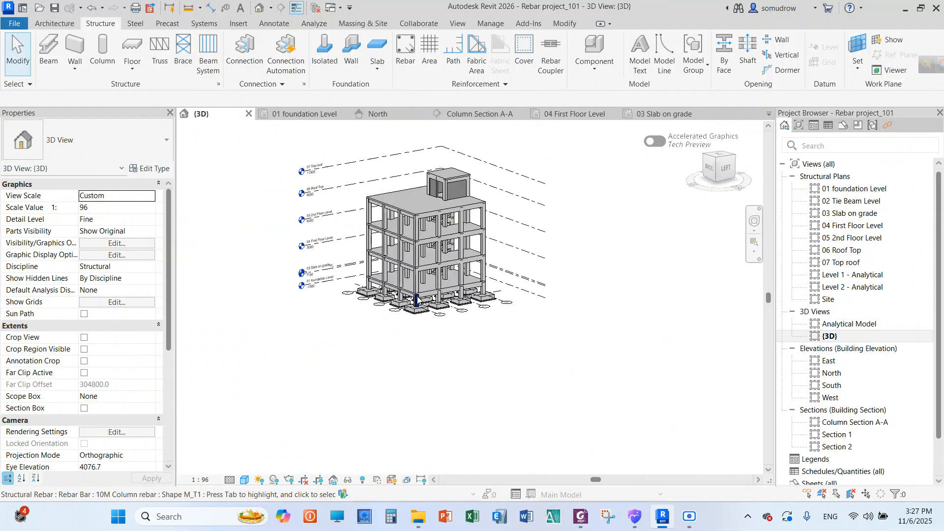
{"action": "scroll", "coordinate": [409, 222], "scroll_direction": "up", "scroll_amount": 3}
{"action": "right_click", "coordinate": [382, 155]}
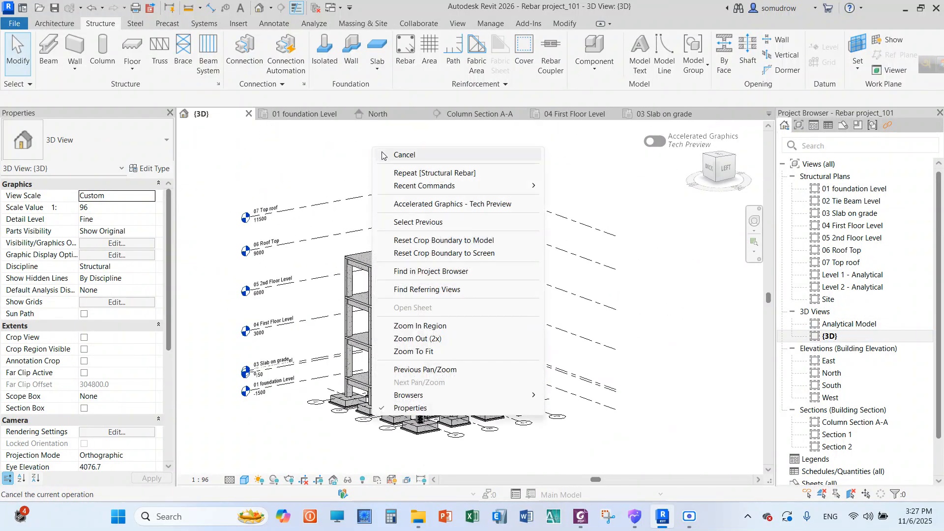
{"action": "left_click", "coordinate": [385, 154]}
{"action": "right_click", "coordinate": [362, 153]}
{"action": "left_click", "coordinate": [377, 163]}
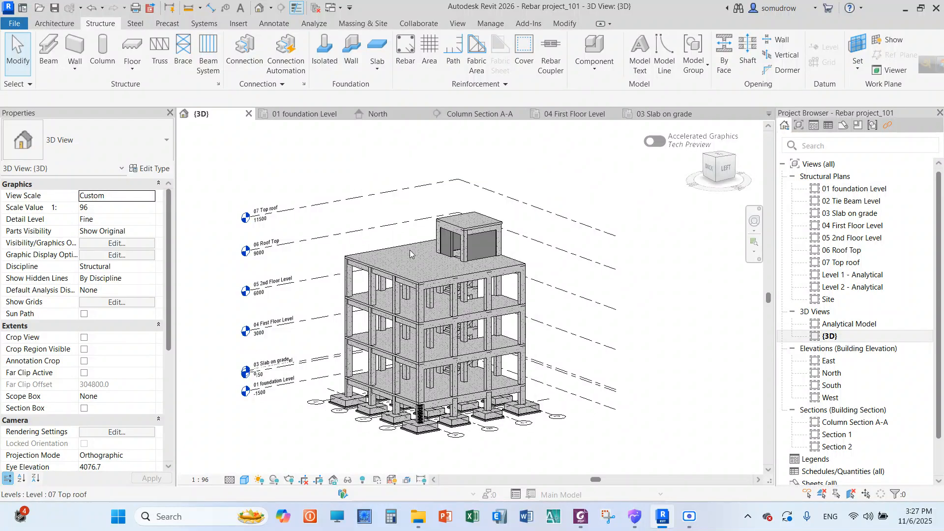
Examine the corner column's rebar cage above the footing and select the column directly above it to check its base and top levels
{"action": "scroll", "coordinate": [403, 418], "scroll_direction": "up", "scroll_amount": 6}
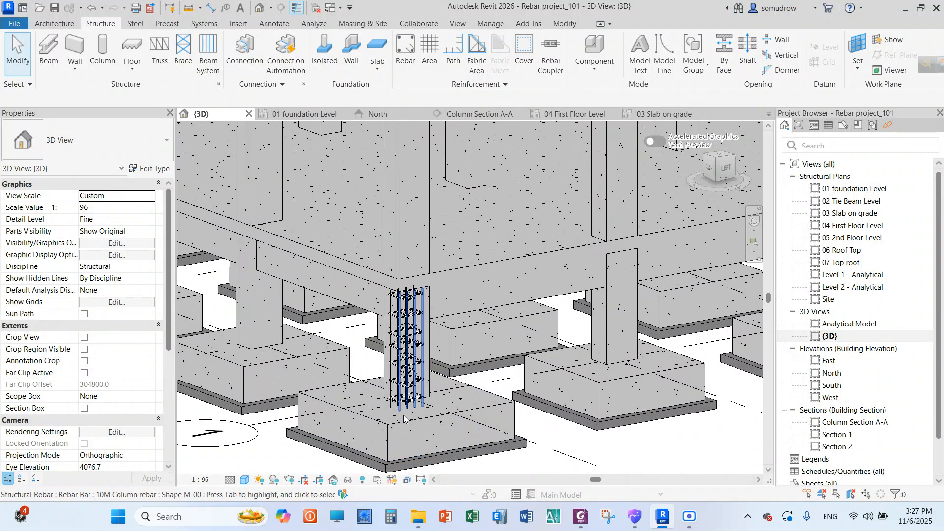
{"action": "scroll", "coordinate": [403, 418], "scroll_direction": "up", "scroll_amount": 3}
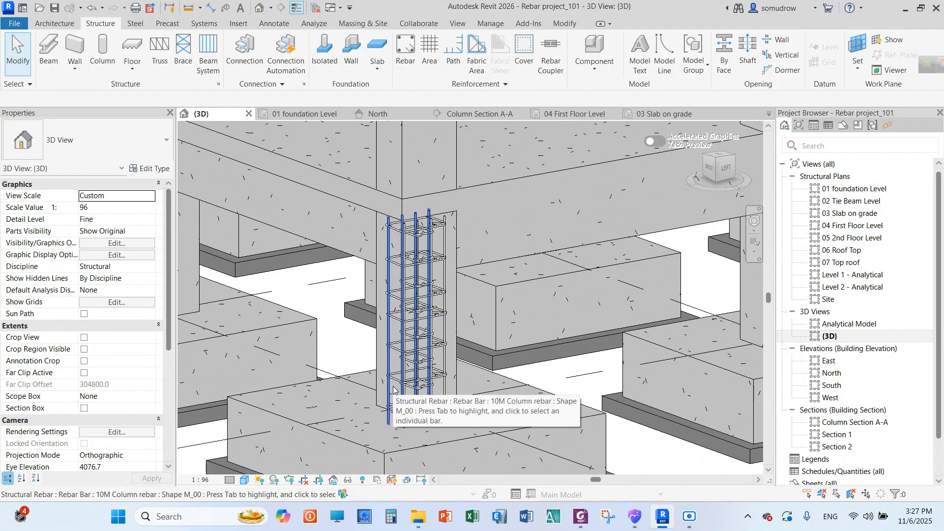
{"action": "scroll", "coordinate": [415, 309], "scroll_direction": "up", "scroll_amount": 2}
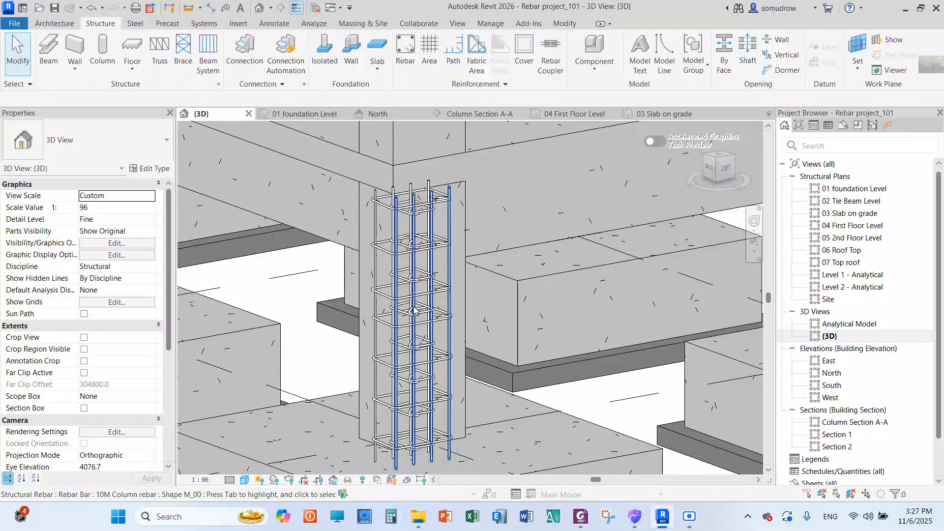
{"action": "scroll", "coordinate": [418, 310], "scroll_direction": "down", "scroll_amount": 6}
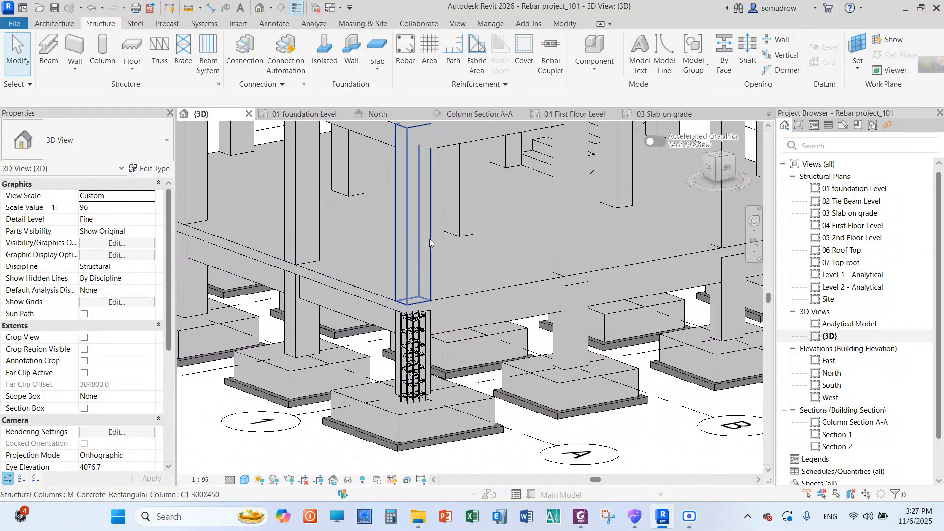
{"action": "scroll", "coordinate": [417, 305], "scroll_direction": "down", "scroll_amount": 3}
{"action": "scroll", "coordinate": [414, 221], "scroll_direction": "up", "scroll_amount": 3}
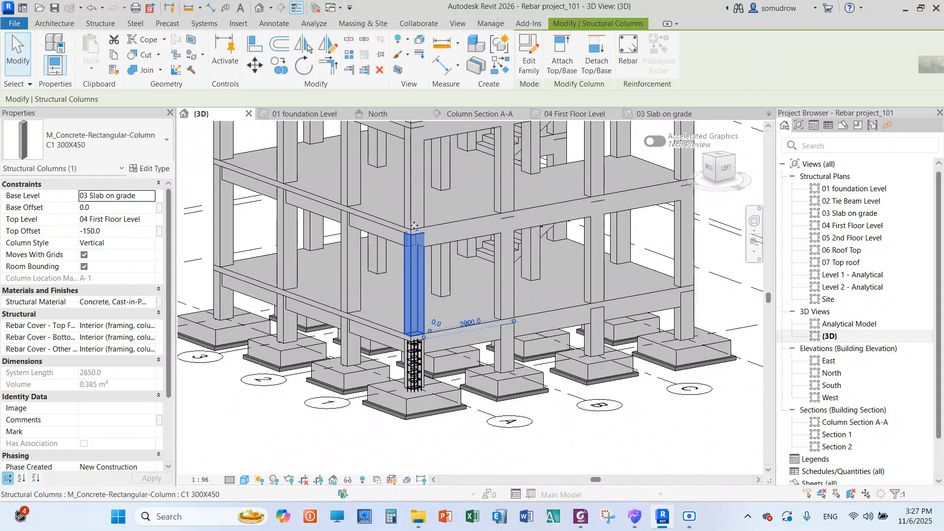
Open the 04 First Floor Level structural plan and check the level constraints and rebar cover of the corner column at grid A-1
{"action": "double_click", "coordinate": [846, 190]}
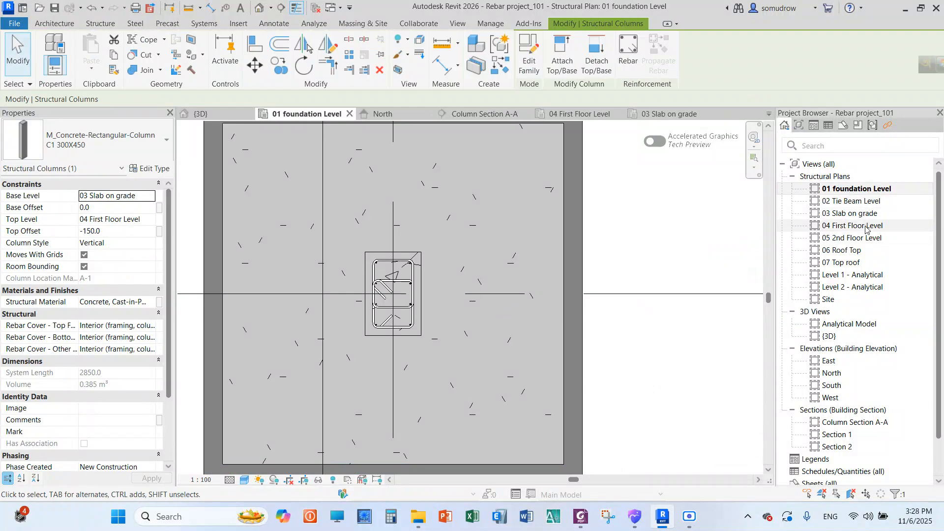
{"action": "double_click", "coordinate": [854, 226]}
{"action": "scroll", "coordinate": [401, 243], "scroll_direction": "down", "scroll_amount": 6}
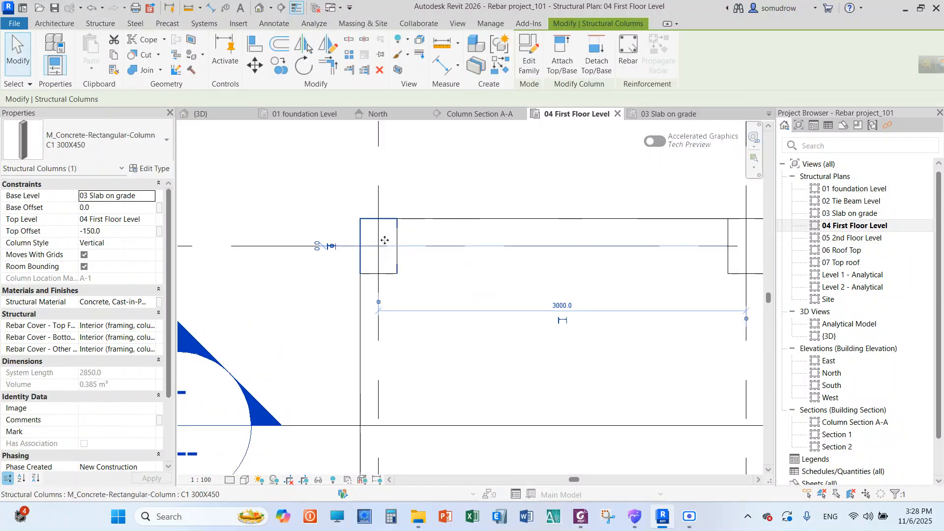
{"action": "scroll", "coordinate": [383, 280], "scroll_direction": "down", "scroll_amount": 2}
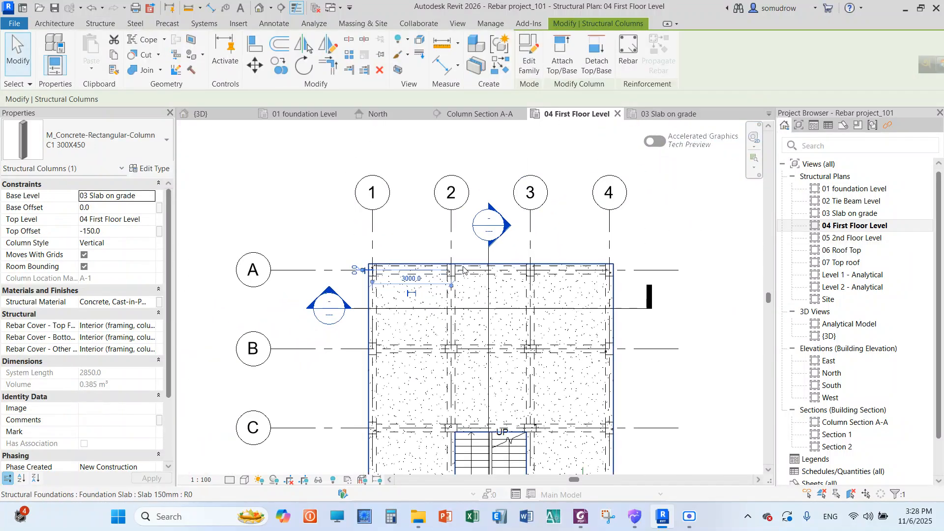
{"action": "left_click", "coordinate": [398, 246]}
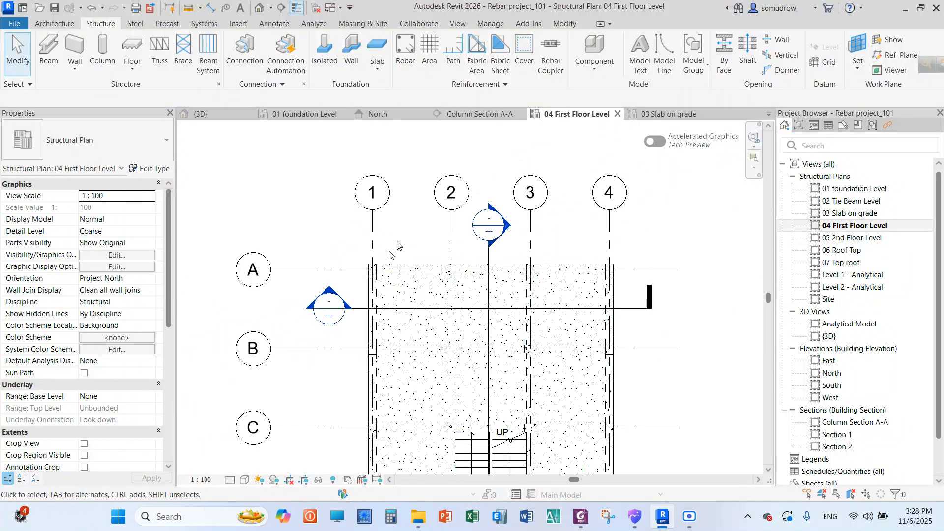
{"action": "scroll", "coordinate": [392, 255], "scroll_direction": "up", "scroll_amount": 6}
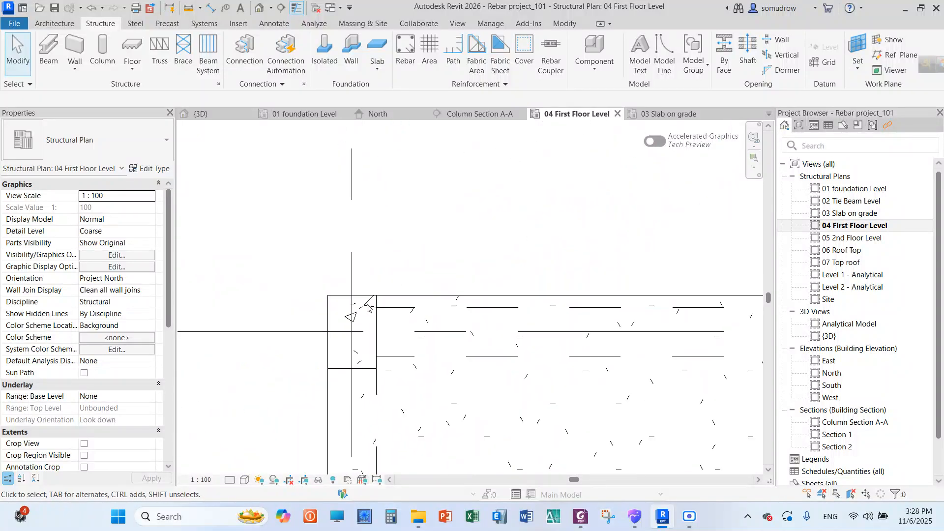
{"action": "left_click", "coordinate": [368, 308]}
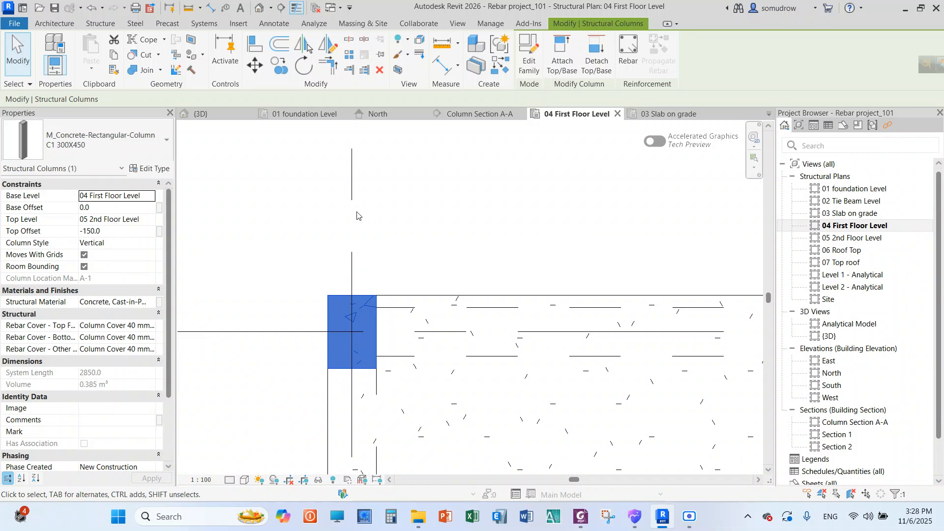
{"action": "left_click", "coordinate": [424, 214]}
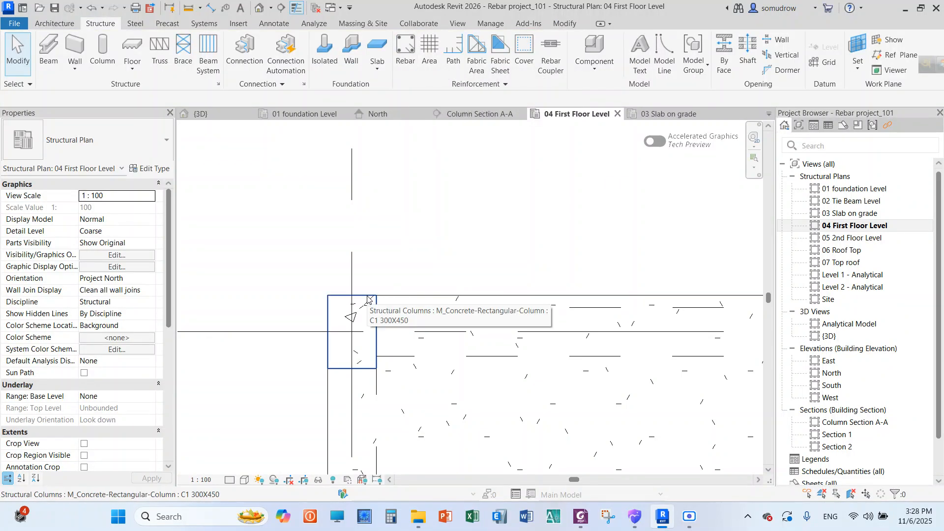
{"action": "left_click", "coordinate": [406, 61]}
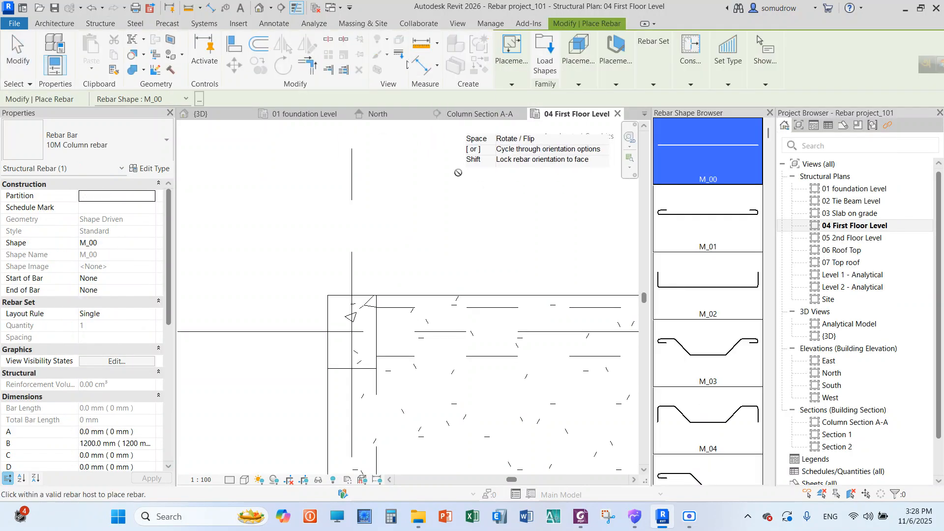
{"action": "left_click", "coordinate": [512, 85]}
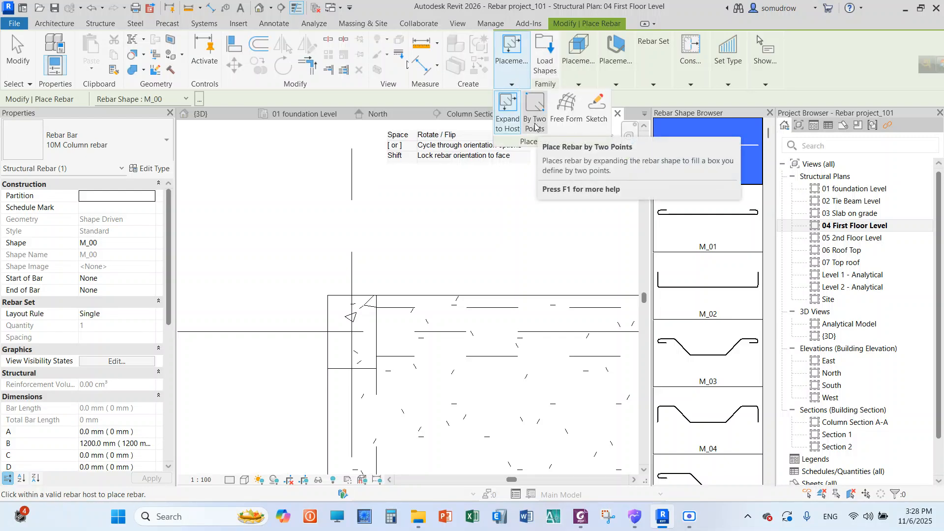
{"action": "left_click", "coordinate": [580, 85]}
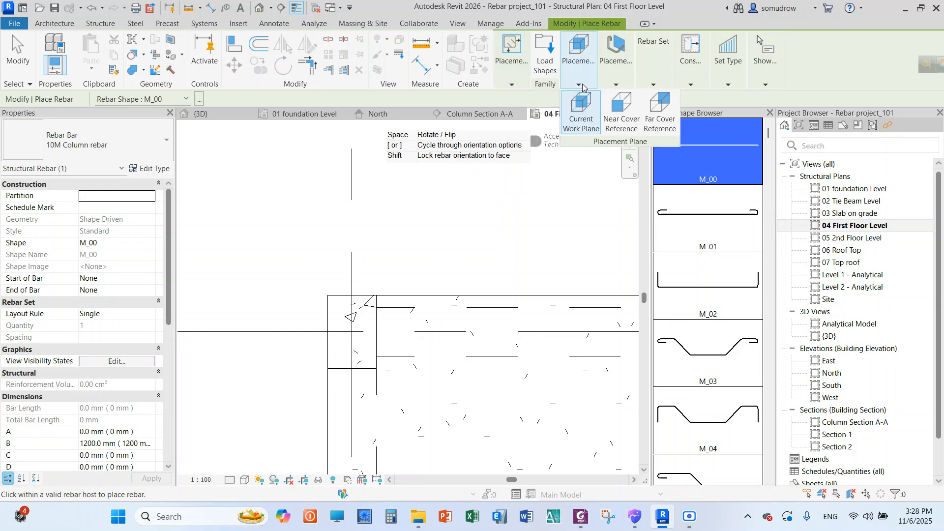
{"action": "left_click", "coordinate": [617, 84]}
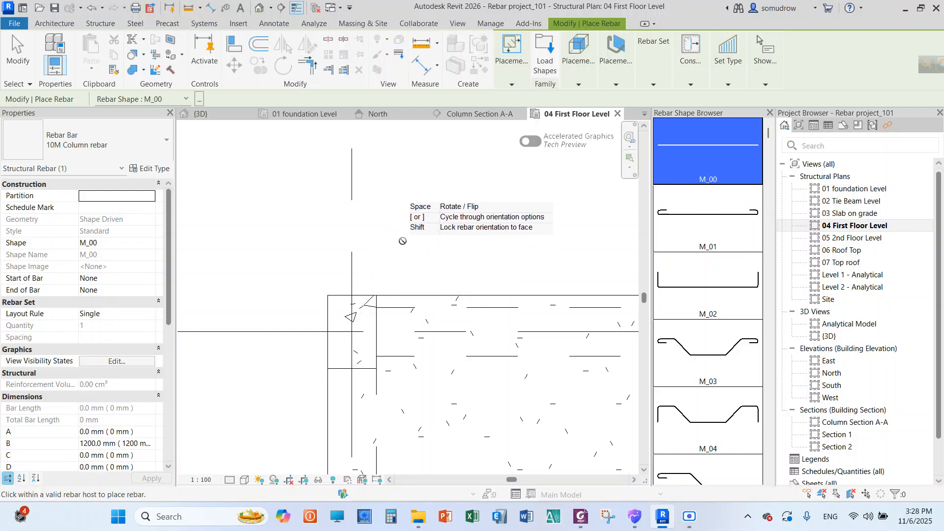
{"action": "scroll", "coordinate": [399, 253], "scroll_direction": "down", "scroll_amount": 1}
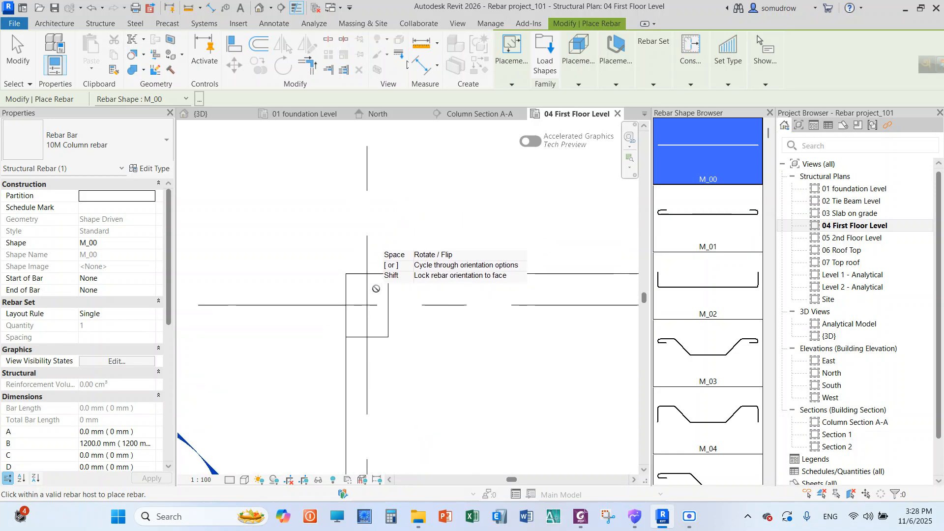
{"action": "scroll", "coordinate": [396, 260], "scroll_direction": "down", "scroll_amount": 6}
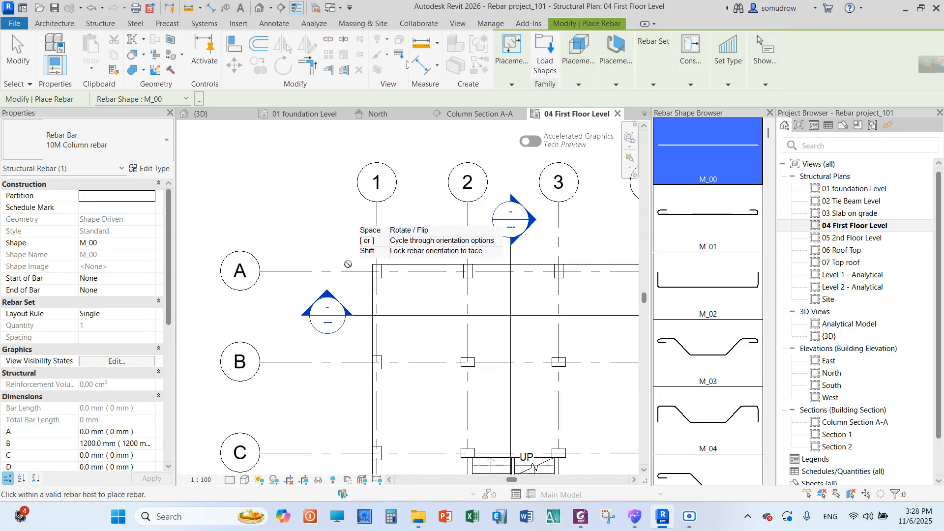
{"action": "scroll", "coordinate": [378, 280], "scroll_direction": "up", "scroll_amount": 2}
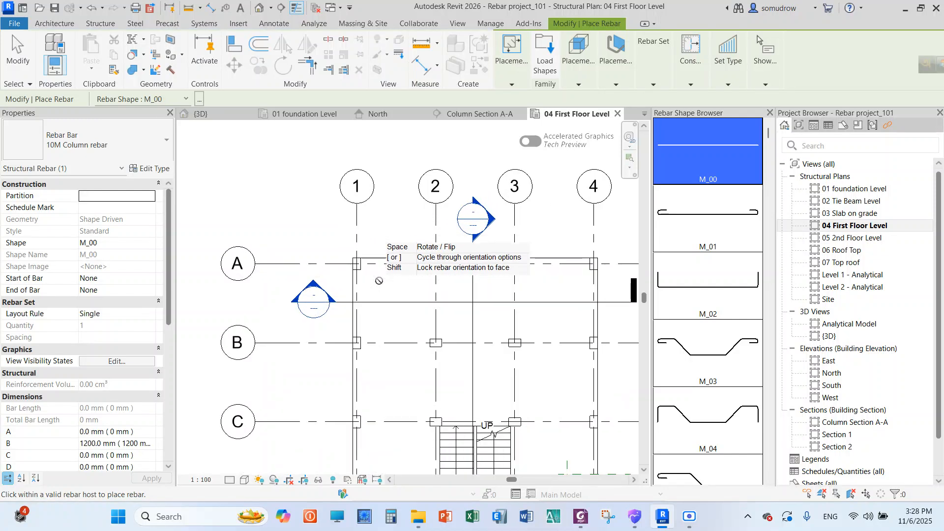
{"action": "scroll", "coordinate": [378, 281], "scroll_direction": "up", "scroll_amount": 3}
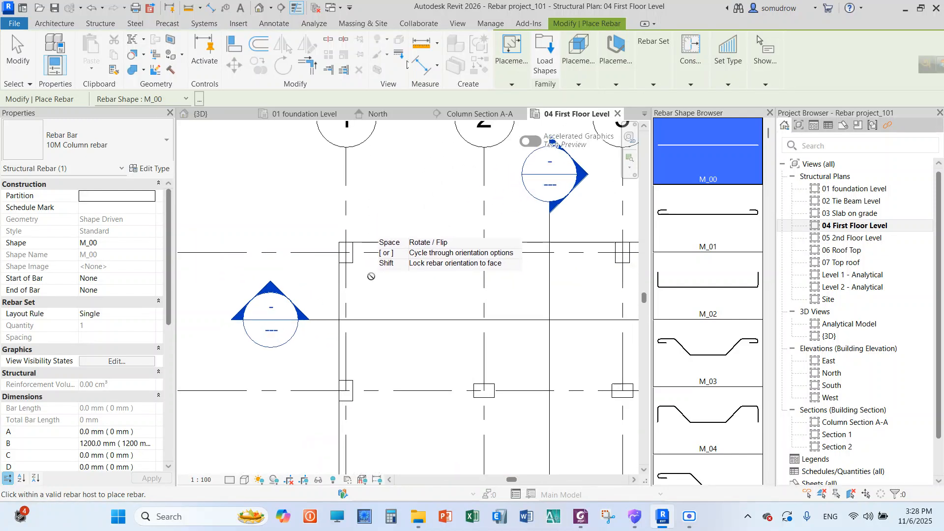
{"action": "key", "text": "XF86AudioMute"}
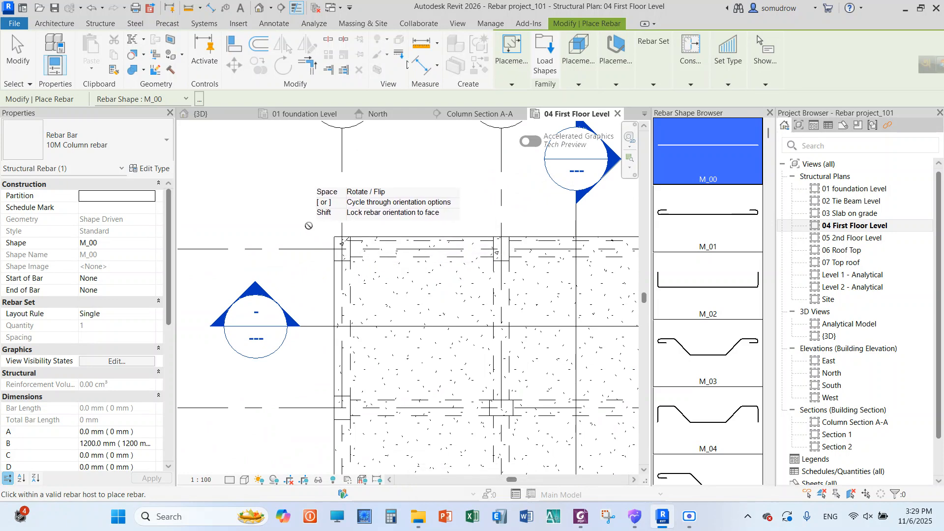
{"action": "scroll", "coordinate": [311, 228], "scroll_direction": "down", "scroll_amount": 3}
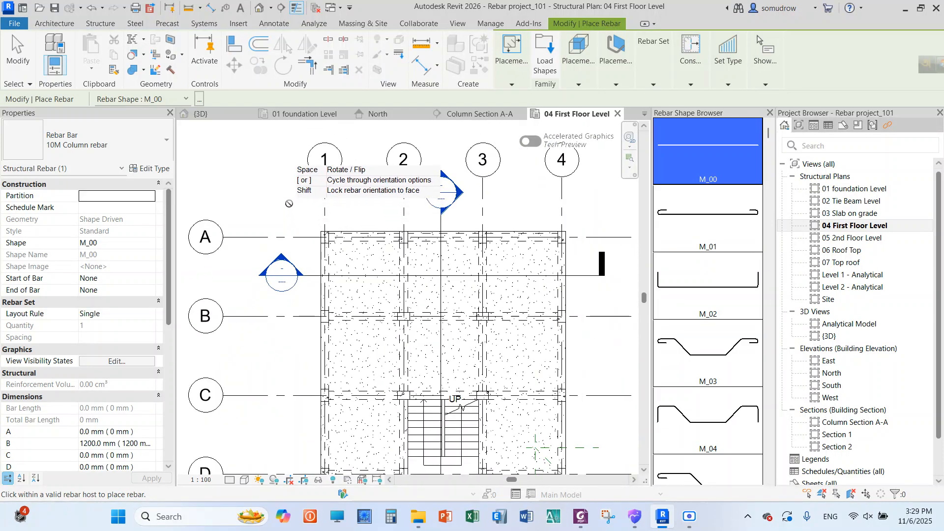
{"action": "right_click", "coordinate": [290, 204]}
{"action": "left_click", "coordinate": [297, 210]}
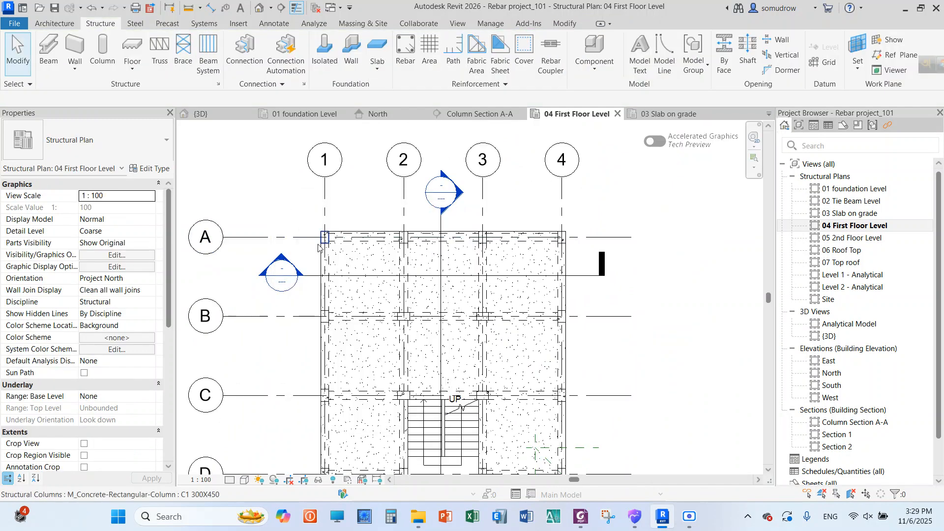
Check the level constraints and rebar cover of the C1 300X450 column at grid A-1, then deselect it
{"action": "scroll", "coordinate": [322, 238], "scroll_direction": "up", "scroll_amount": 5}
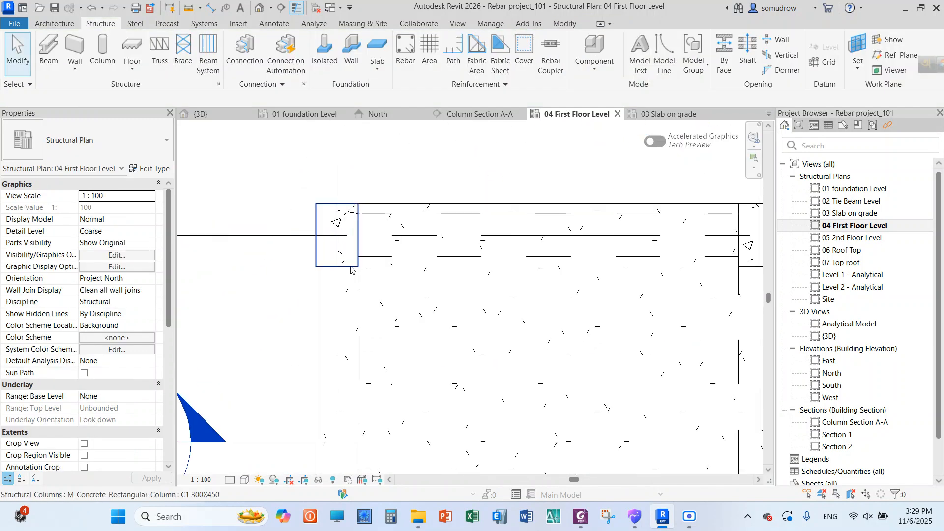
{"action": "left_click", "coordinate": [351, 268]}
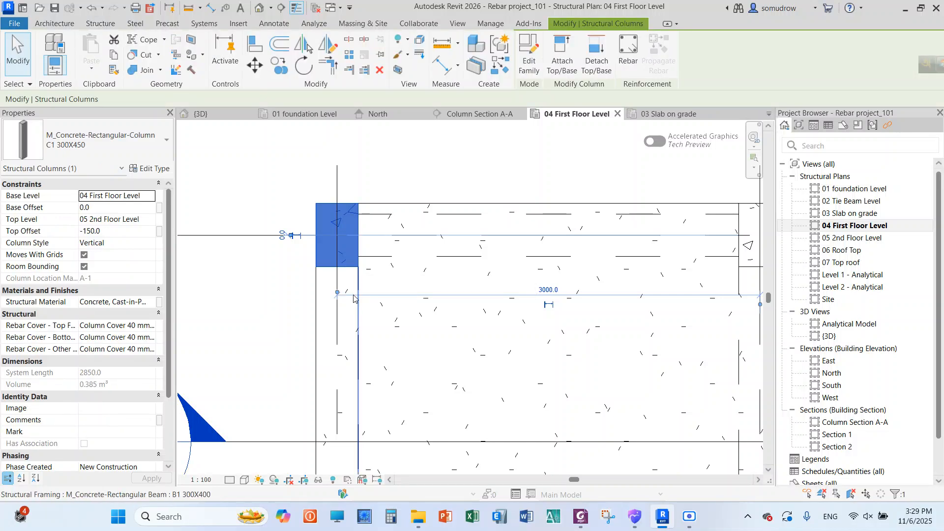
{"action": "left_click", "coordinate": [283, 315]}
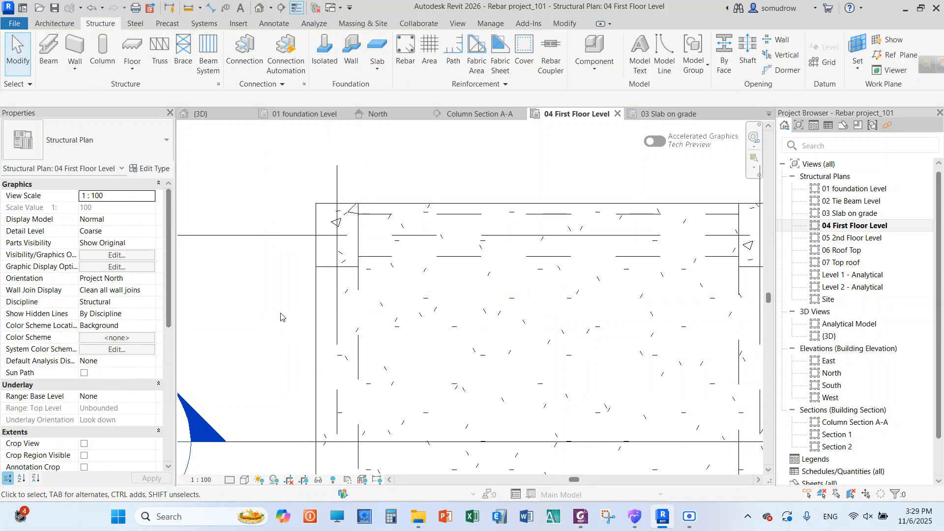
{"action": "scroll", "coordinate": [274, 307], "scroll_direction": "down", "scroll_amount": 4}
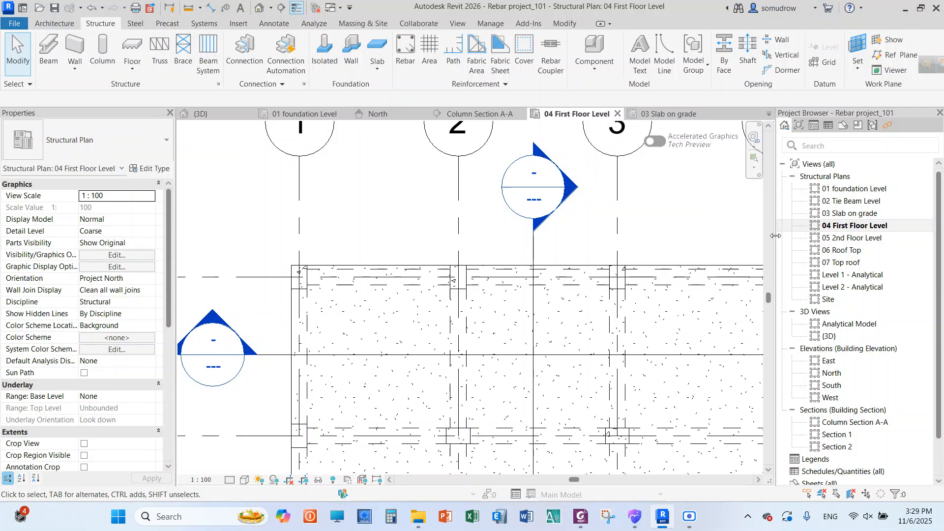
Open the North elevation and look closely at the tie beam between grids 1 and 2
{"action": "left_click", "coordinate": [844, 375]}
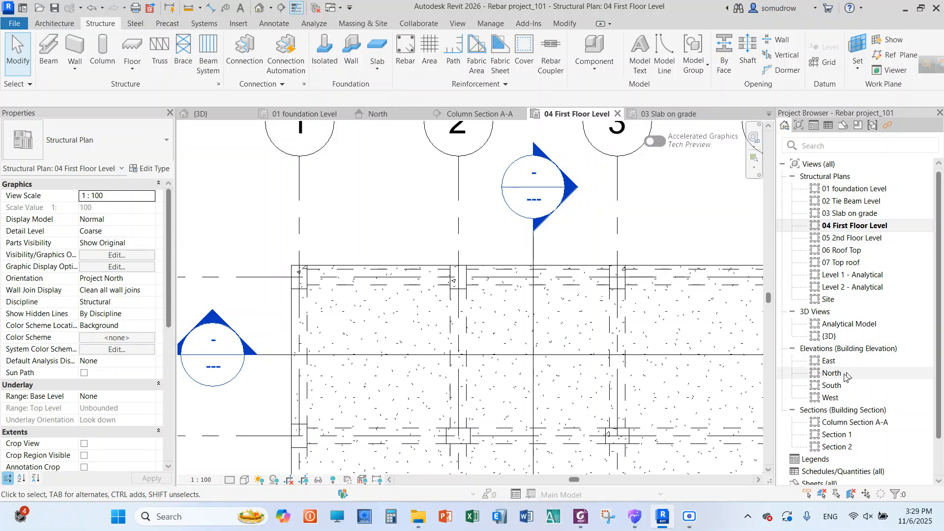
{"action": "double_click", "coordinate": [844, 375]}
{"action": "scroll", "coordinate": [481, 375], "scroll_direction": "up", "scroll_amount": 4}
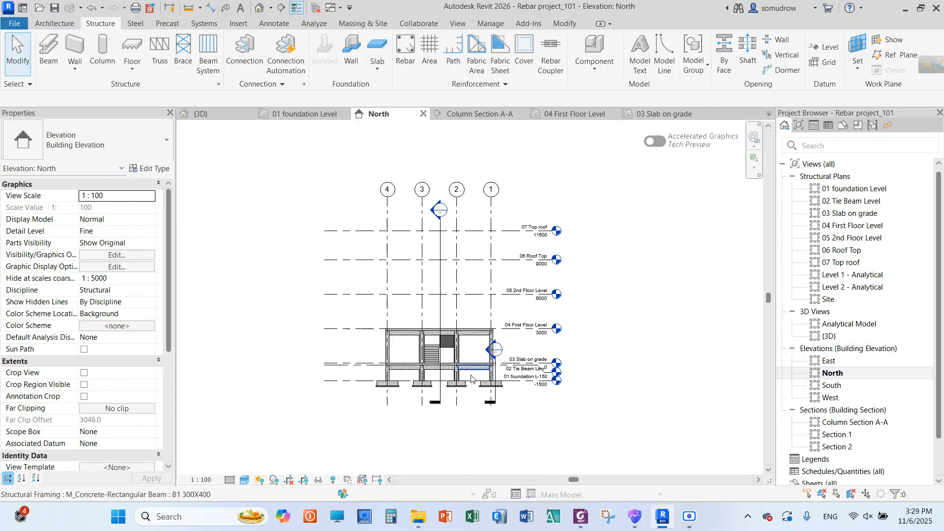
{"action": "scroll", "coordinate": [481, 375], "scroll_direction": "up", "scroll_amount": 5}
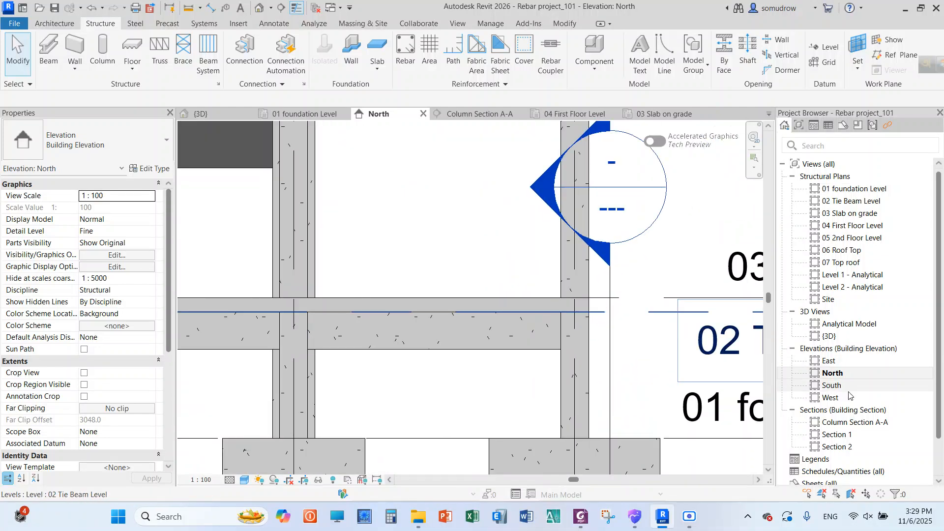
{"action": "left_click", "coordinate": [457, 349]}
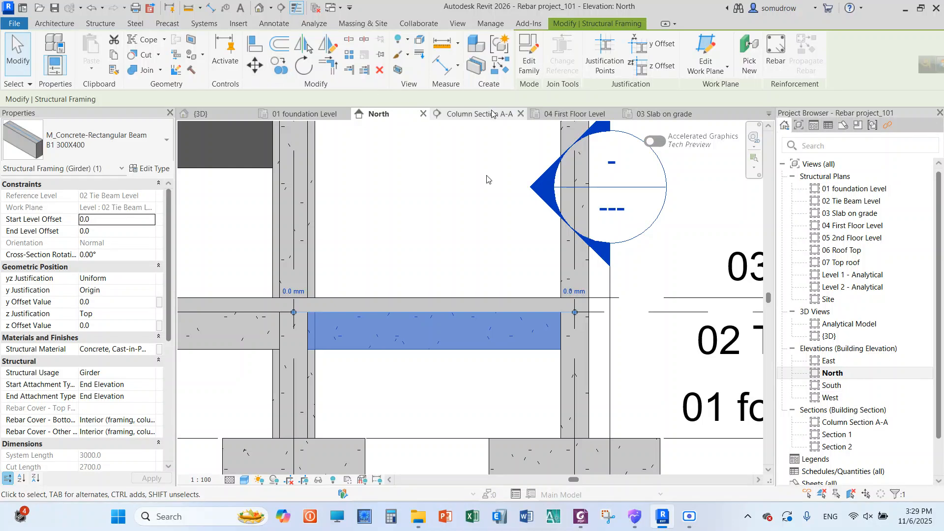
{"action": "left_click", "coordinate": [776, 59]}
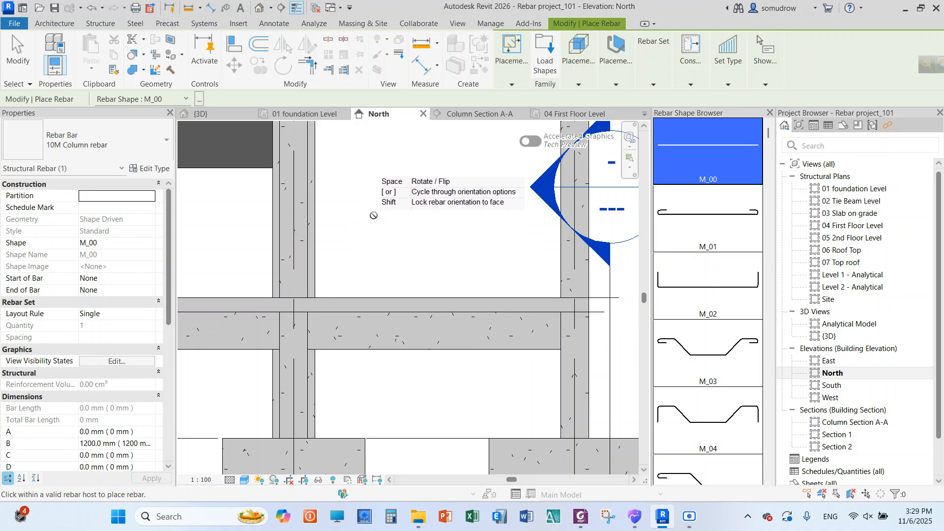
{"action": "right_click", "coordinate": [375, 214]}
{"action": "left_click", "coordinate": [384, 221]}
{"action": "right_click", "coordinate": [381, 206]}
{"action": "left_click", "coordinate": [392, 213]}
Examine the building levels in the North elevation and check the properties of the tie beam between grids 1 and 2, then deselect it
{"action": "scroll", "coordinate": [393, 215], "scroll_direction": "down", "scroll_amount": 8}
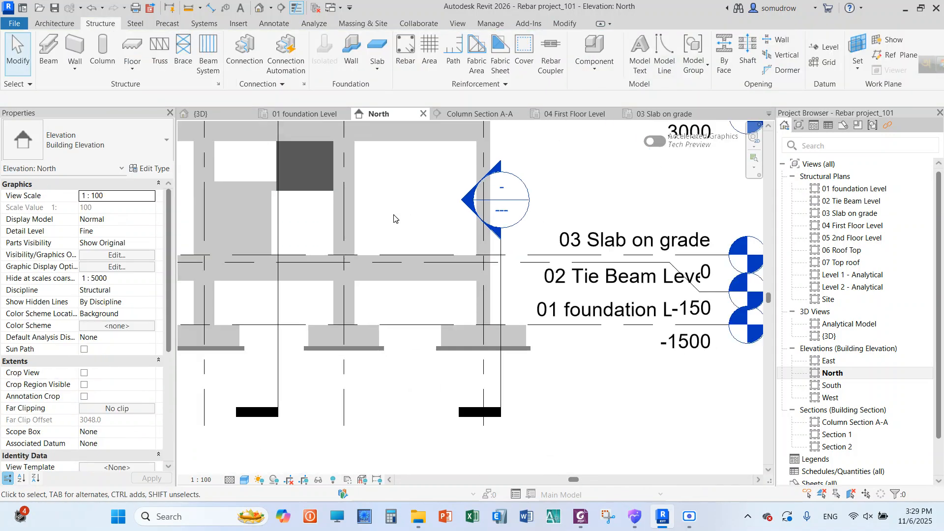
{"action": "scroll", "coordinate": [405, 168], "scroll_direction": "up", "scroll_amount": 5}
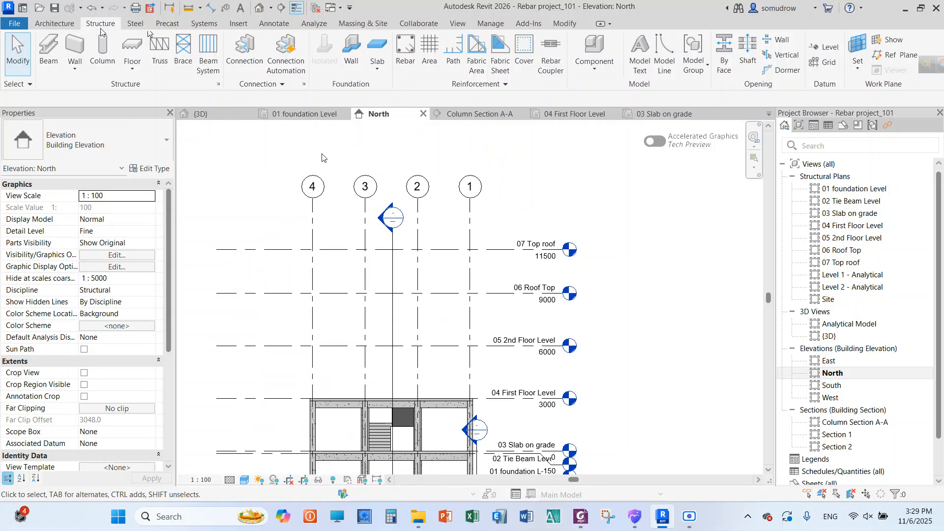
{"action": "right_click", "coordinate": [240, 161]}
{"action": "left_click", "coordinate": [248, 167]}
{"action": "right_click", "coordinate": [223, 144]}
{"action": "left_click", "coordinate": [236, 154]}
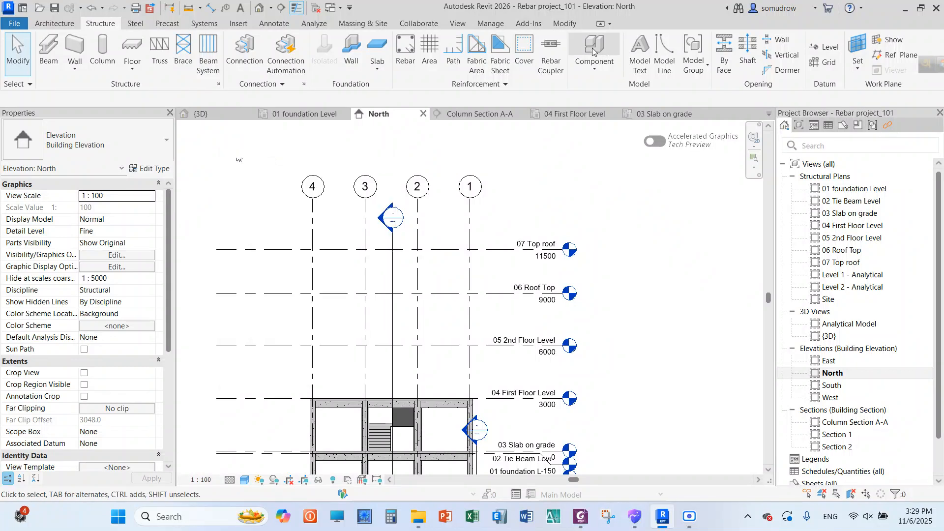
{"action": "left_click", "coordinate": [569, 28]}
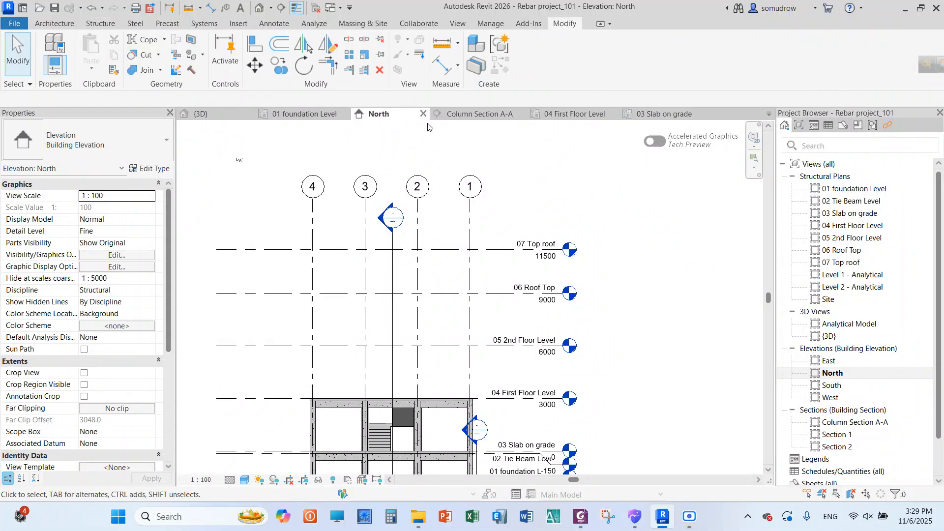
{"action": "scroll", "coordinate": [323, 139], "scroll_direction": "down", "scroll_amount": 2}
{"action": "scroll", "coordinate": [424, 315], "scroll_direction": "up", "scroll_amount": 5}
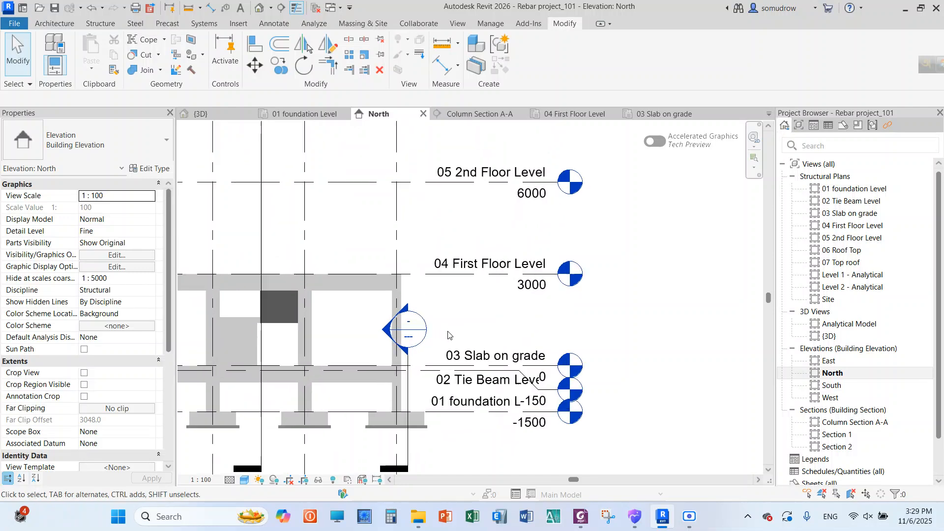
{"action": "scroll", "coordinate": [508, 298], "scroll_direction": "down", "scroll_amount": 2}
{"action": "scroll", "coordinate": [506, 297], "scroll_direction": "down", "scroll_amount": 1}
{"action": "scroll", "coordinate": [449, 316], "scroll_direction": "up", "scroll_amount": 3}
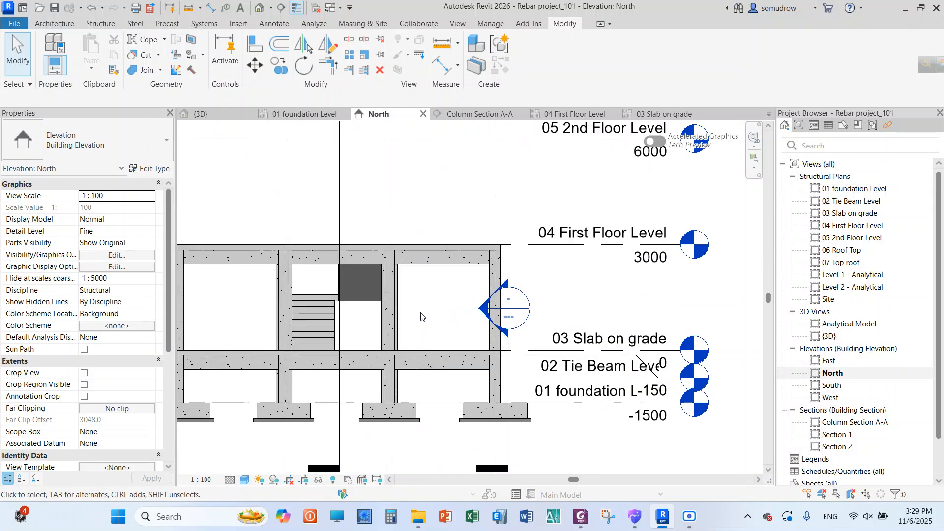
{"action": "left_click", "coordinate": [417, 365]}
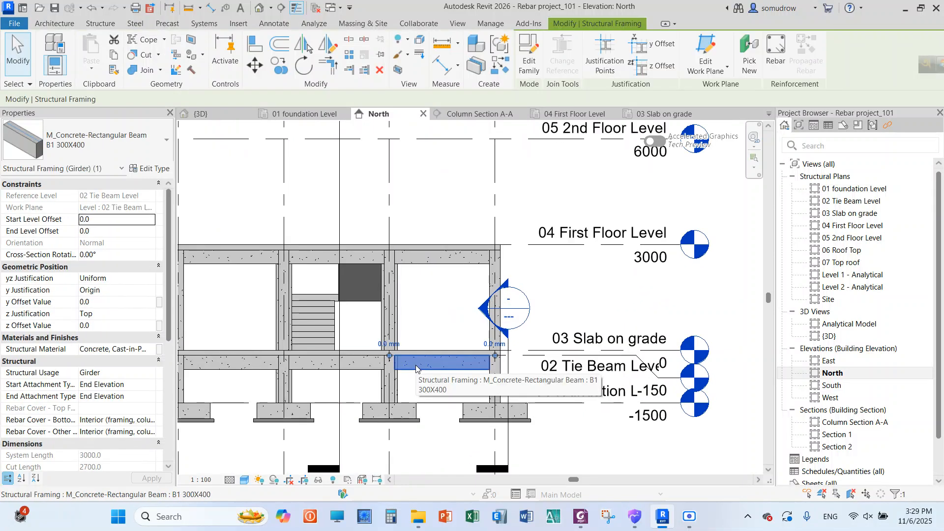
{"action": "left_click", "coordinate": [426, 319]}
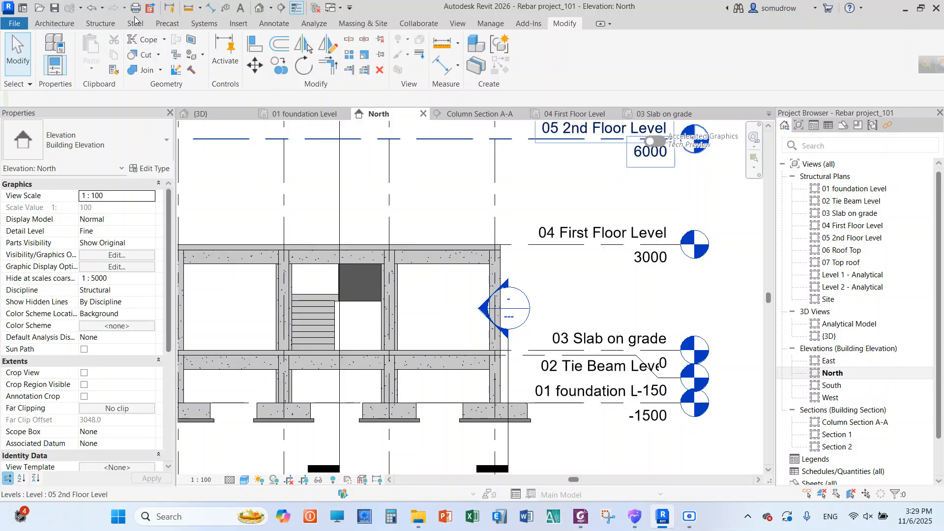
{"action": "left_click", "coordinate": [100, 23]}
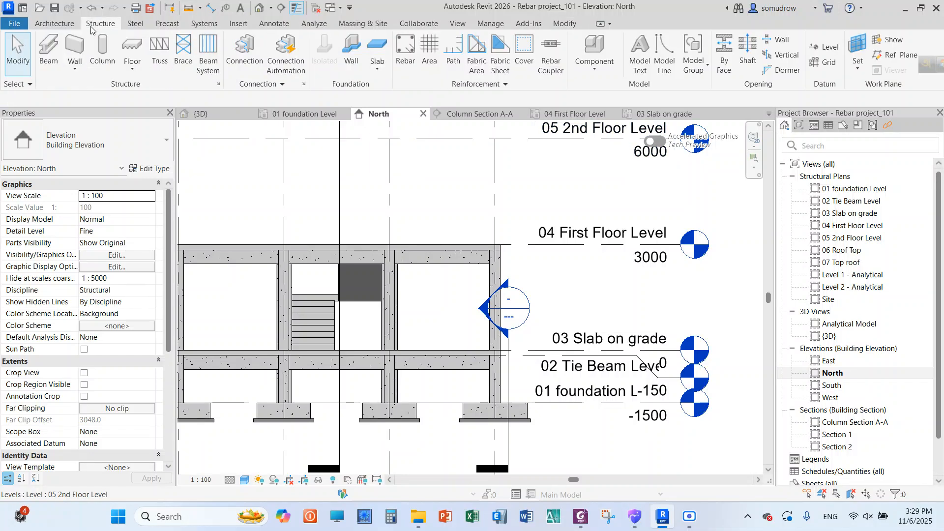
{"action": "left_click", "coordinate": [405, 52]}
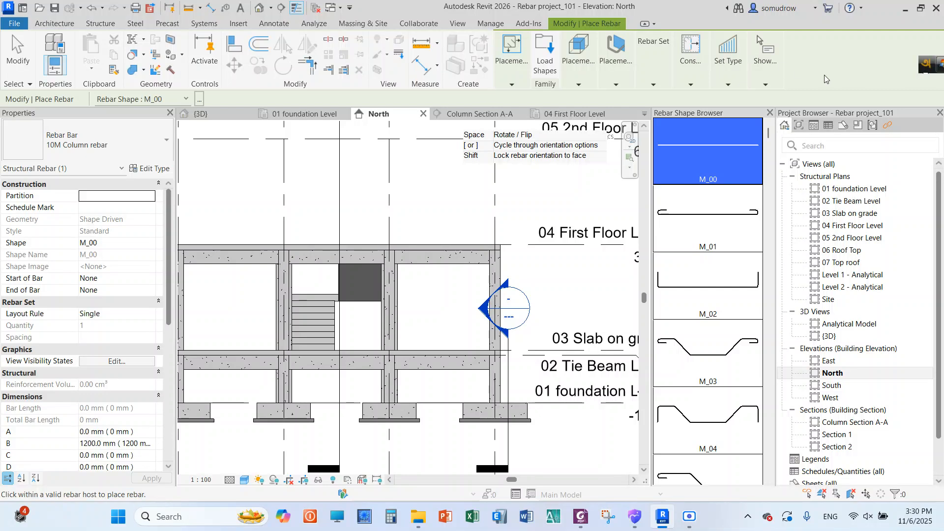
{"action": "mouse_move", "coordinate": [777, 71]}
{"action": "mouse_move", "coordinate": [696, 88]}
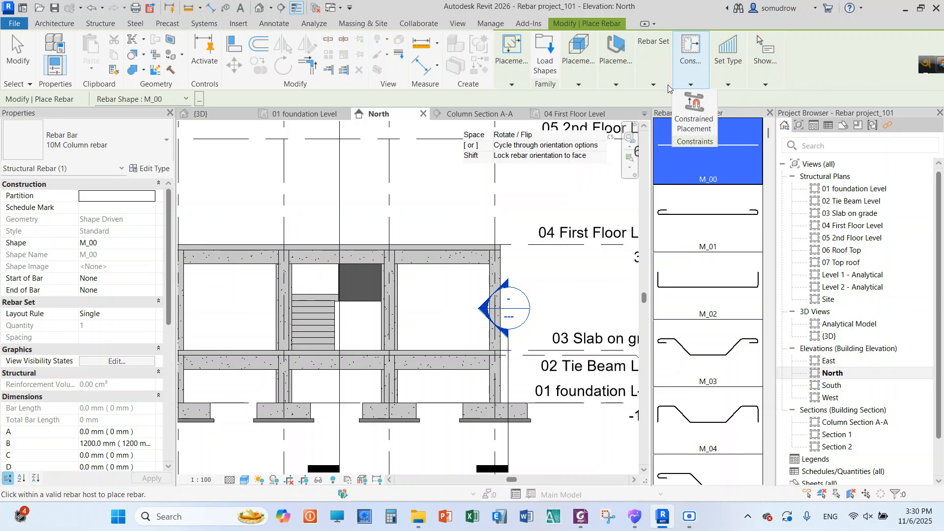
{"action": "mouse_move", "coordinate": [652, 86]}
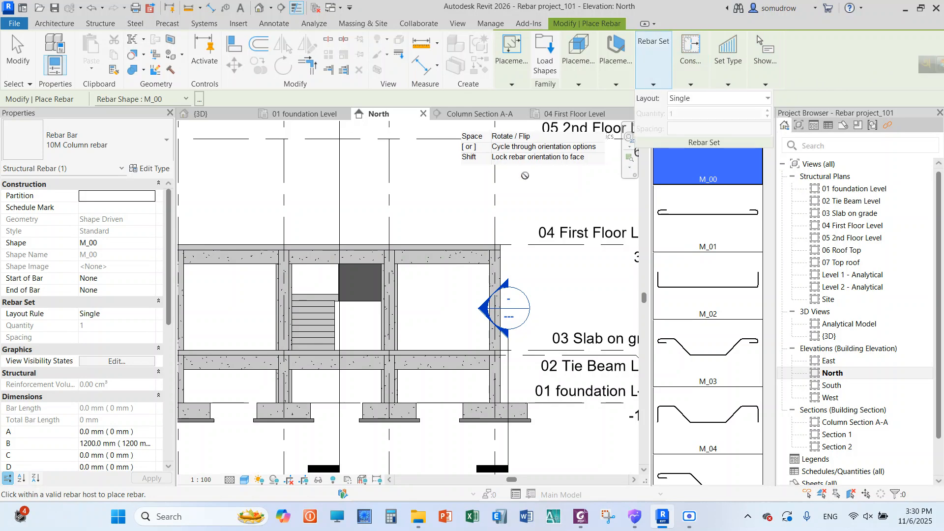
{"action": "right_click", "coordinate": [439, 176]}
{"action": "left_click", "coordinate": [447, 186]}
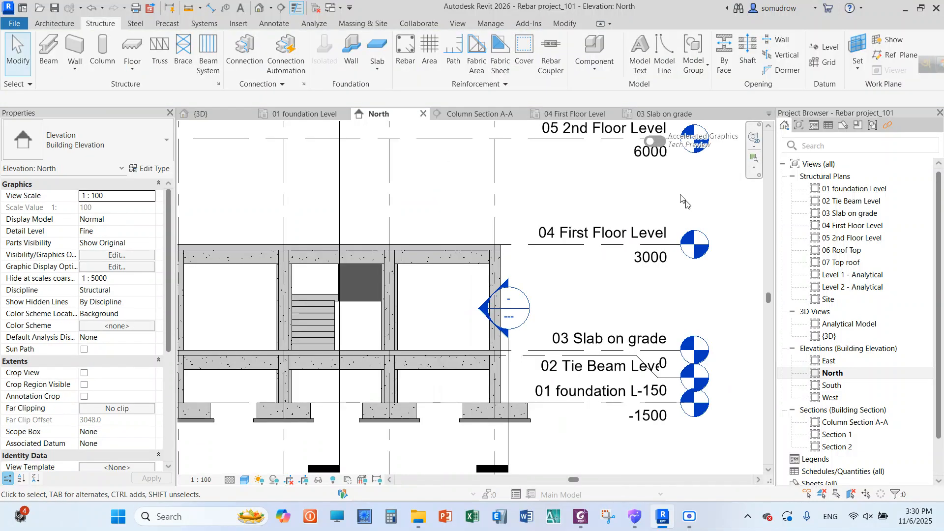
Open the Column Section A-A view and look closely at the reinforced column above the footing
{"action": "double_click", "coordinate": [844, 424]}
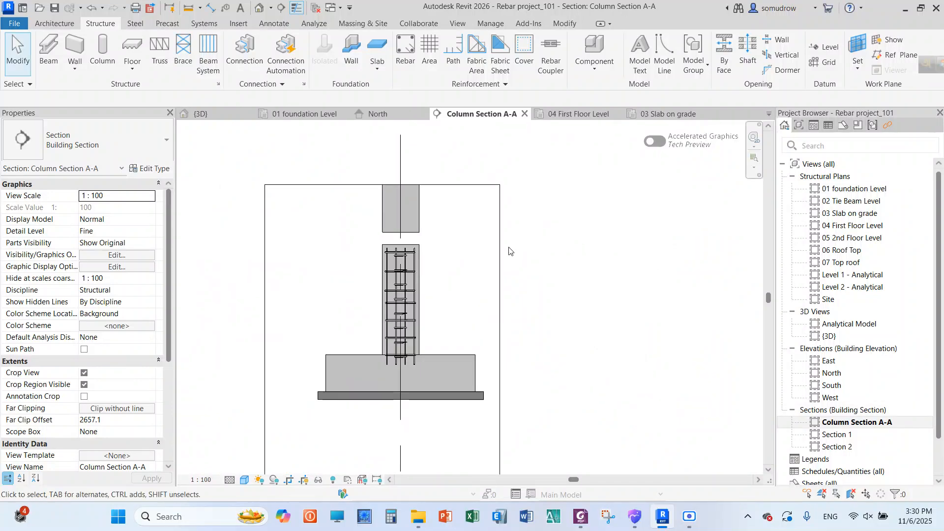
{"action": "scroll", "coordinate": [413, 232], "scroll_direction": "up", "scroll_amount": 3}
{"action": "left_click", "coordinate": [413, 230]}
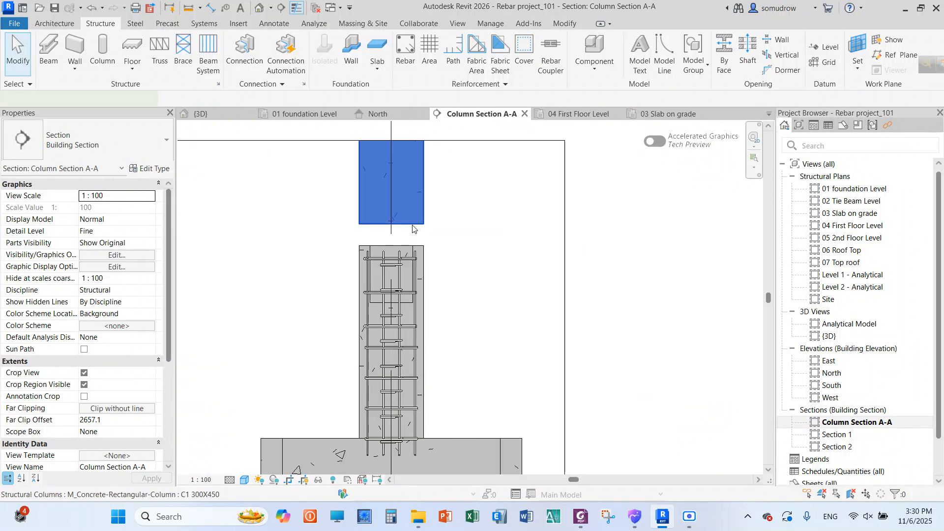
{"action": "left_click", "coordinate": [628, 64]}
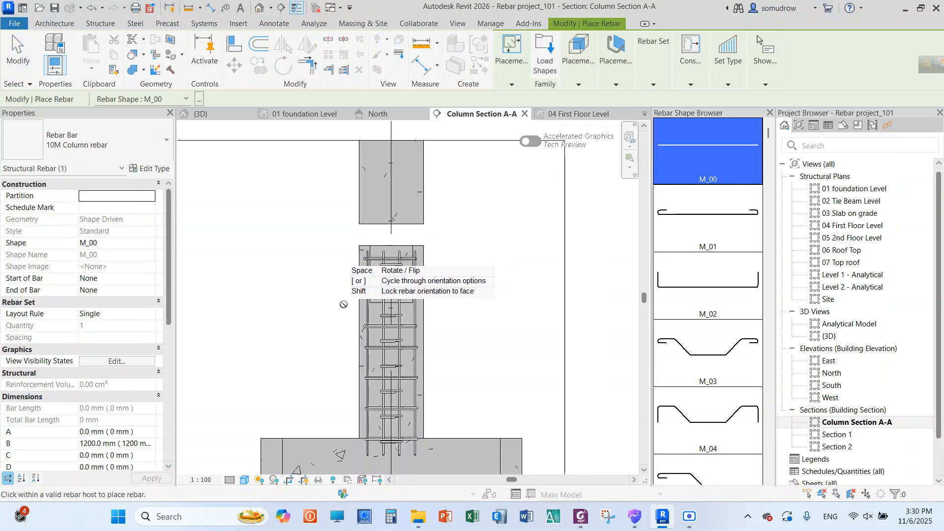
{"action": "scroll", "coordinate": [395, 314], "scroll_direction": "down", "scroll_amount": 5}
{"action": "right_click", "coordinate": [467, 191]}
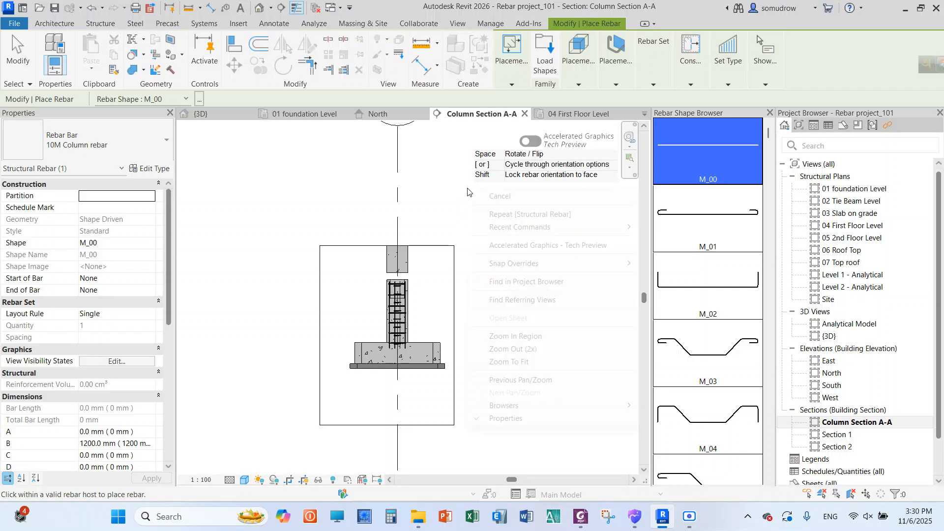
{"action": "left_click", "coordinate": [479, 195]}
{"action": "right_click", "coordinate": [452, 184]}
{"action": "left_click", "coordinate": [468, 192]}
{"action": "right_click", "coordinate": [445, 185]}
{"action": "left_click", "coordinate": [460, 190]}
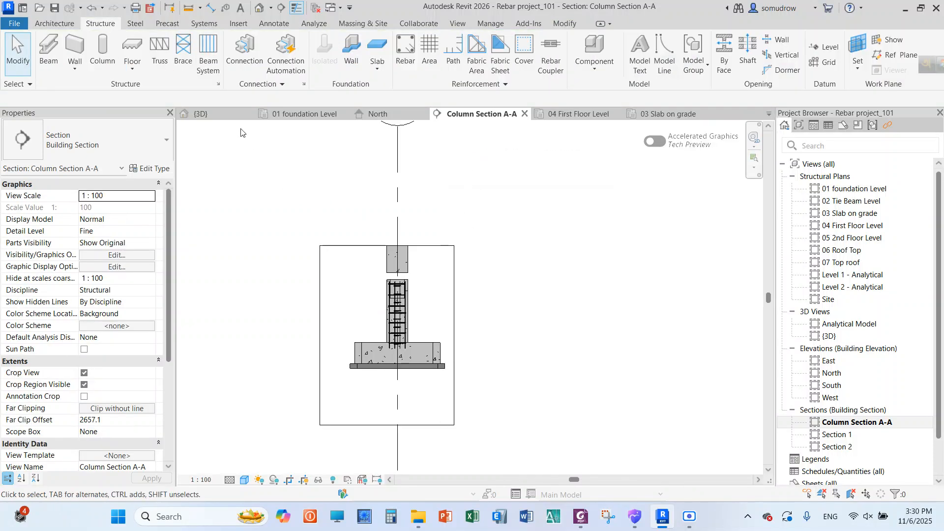
Close all inactive views so that only Column Section A-A stays open, and look over the column in it
{"action": "left_click", "coordinate": [317, 9]}
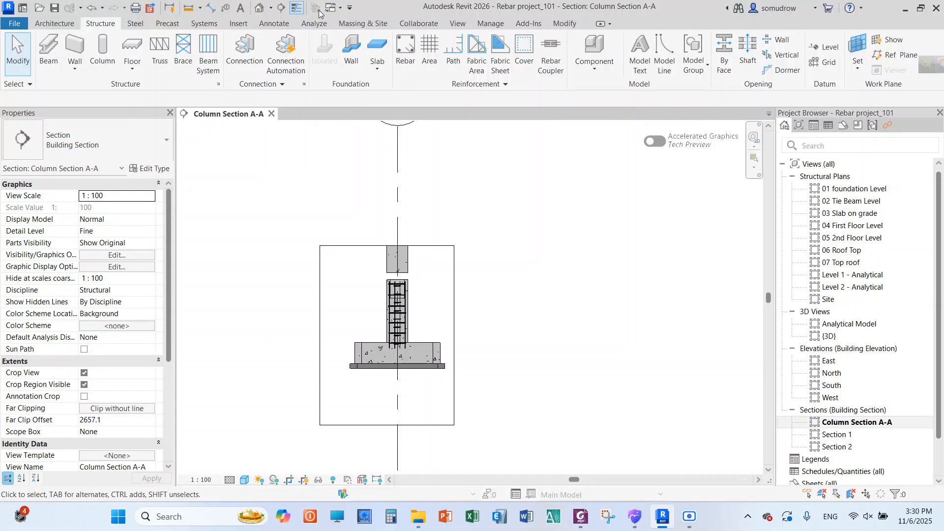
{"action": "right_click", "coordinate": [256, 146]}
{"action": "left_click", "coordinate": [272, 157]}
{"action": "right_click", "coordinate": [257, 142]}
{"action": "left_click", "coordinate": [274, 156]}
{"action": "scroll", "coordinate": [398, 353], "scroll_direction": "up", "scroll_amount": 4}
{"action": "scroll", "coordinate": [393, 355], "scroll_direction": "down", "scroll_amount": 4}
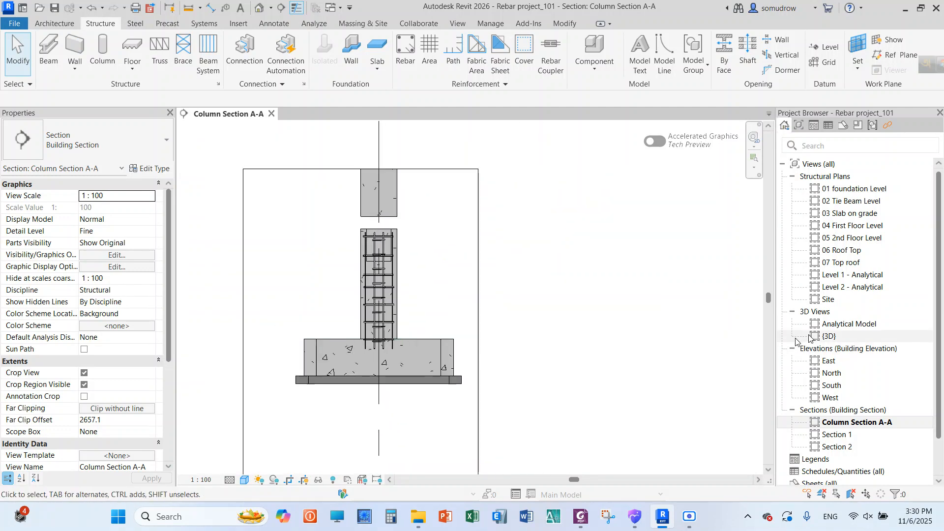
Open the Section 1 view and look closely at the slab on grade and its beams
{"action": "left_click", "coordinate": [838, 435]}
{"action": "double_click", "coordinate": [841, 436]}
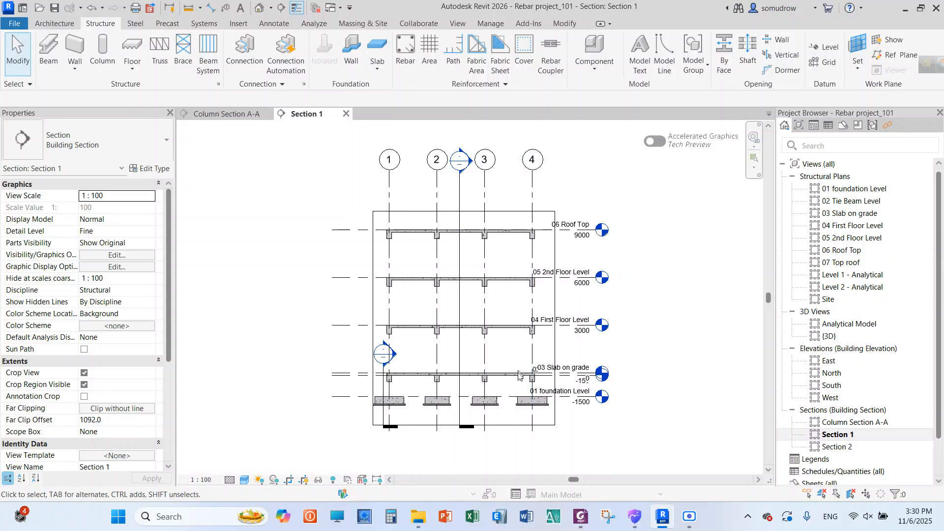
{"action": "scroll", "coordinate": [518, 374], "scroll_direction": "up", "scroll_amount": 8}
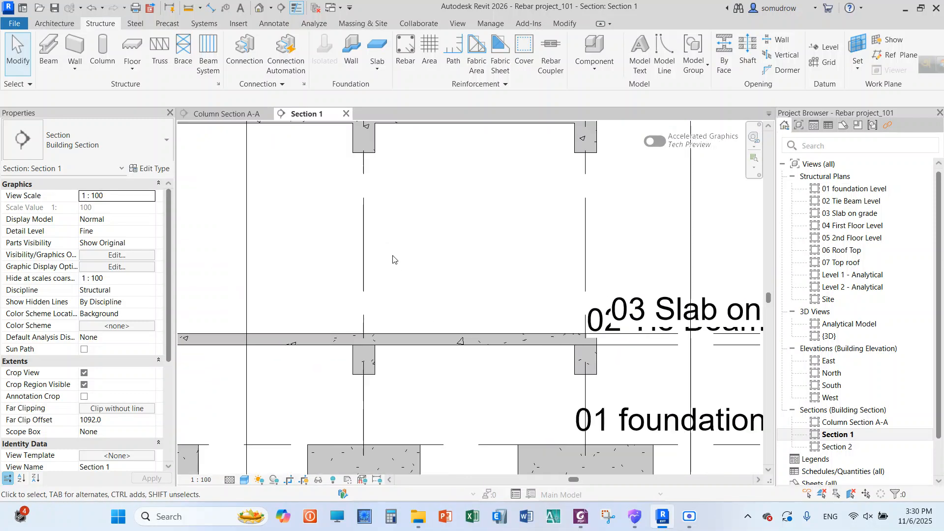
Check the rebar cover of the 150 mm foundation slab and display the cover outlines with the Cover tool, then leave the tool
{"action": "left_click", "coordinate": [461, 344]}
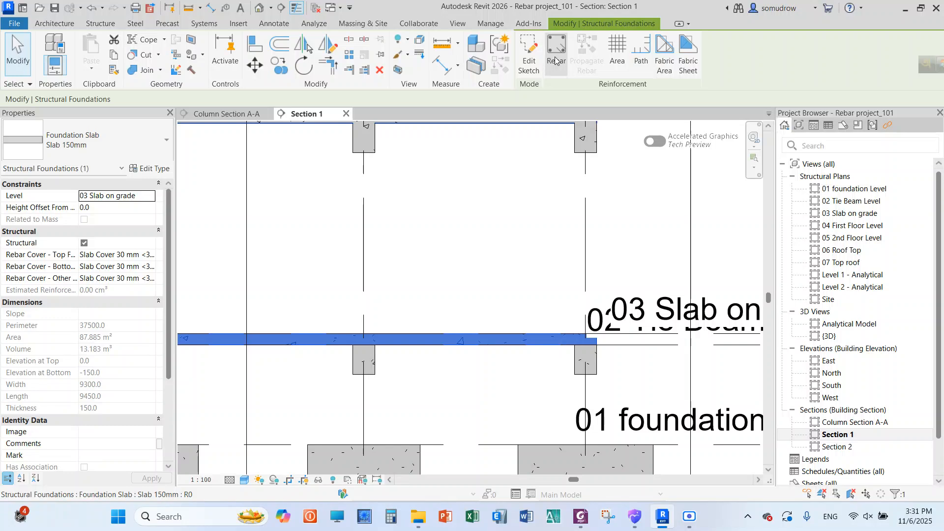
{"action": "left_click", "coordinate": [102, 24]}
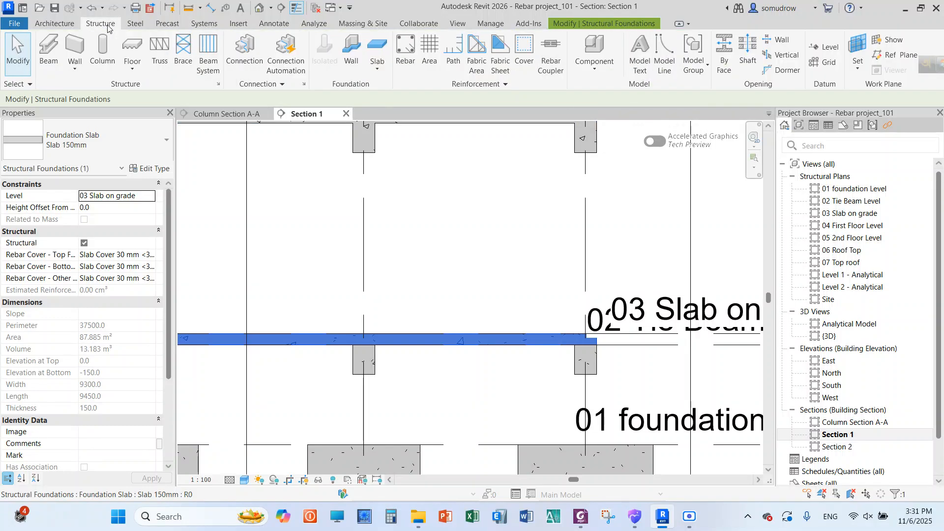
{"action": "left_click", "coordinate": [525, 54]}
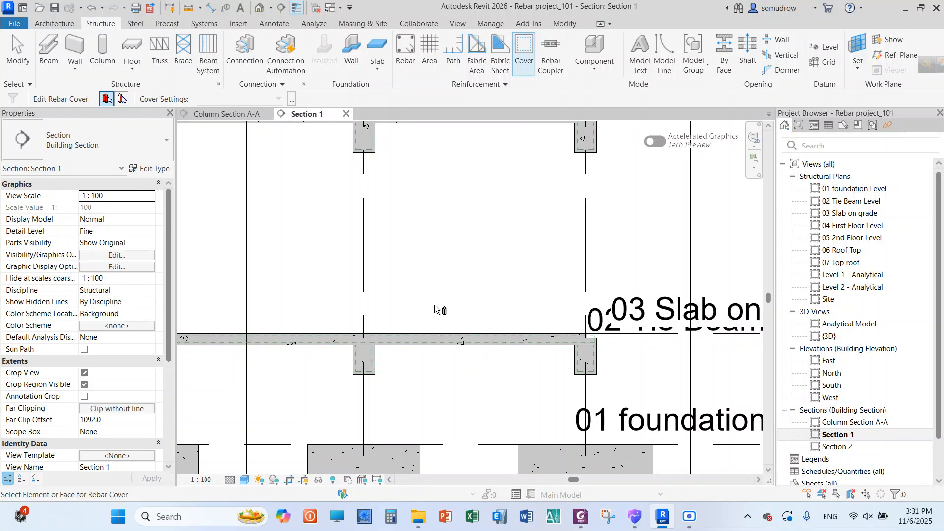
{"action": "right_click", "coordinate": [443, 249]}
{"action": "left_click", "coordinate": [455, 255]}
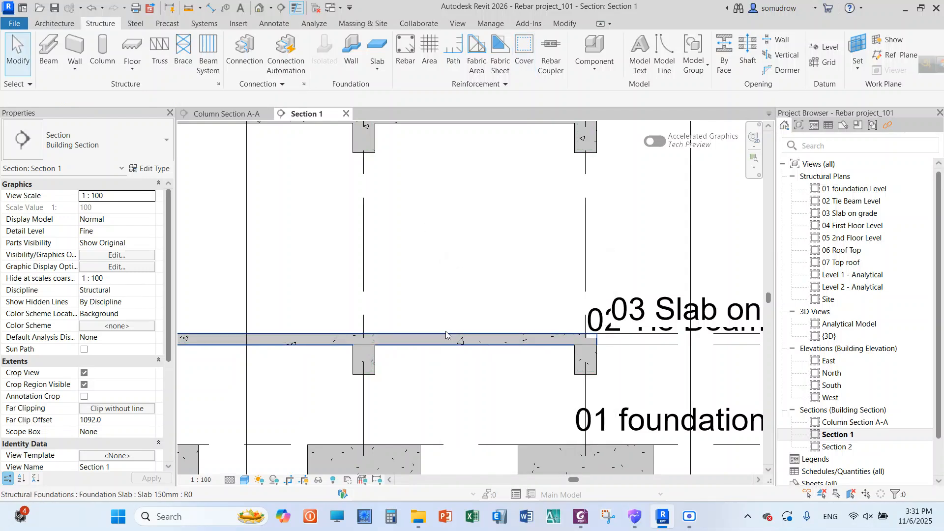
{"action": "left_click", "coordinate": [446, 335]}
{"action": "left_click", "coordinate": [450, 250]}
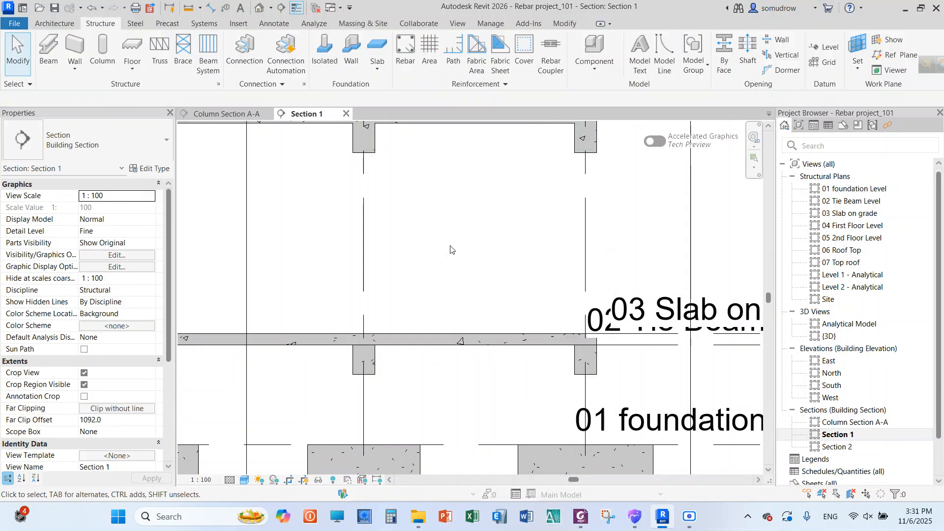
{"action": "left_click", "coordinate": [464, 338]}
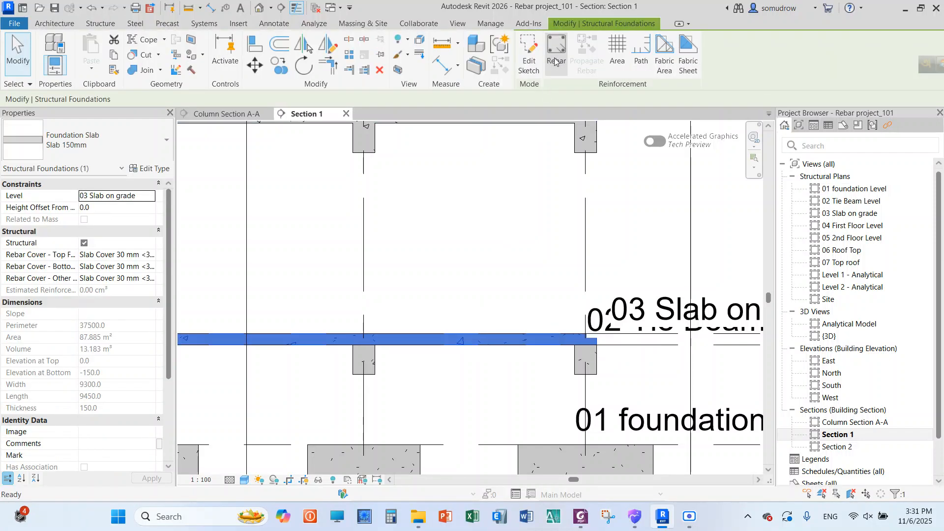
{"action": "left_click", "coordinate": [555, 63]}
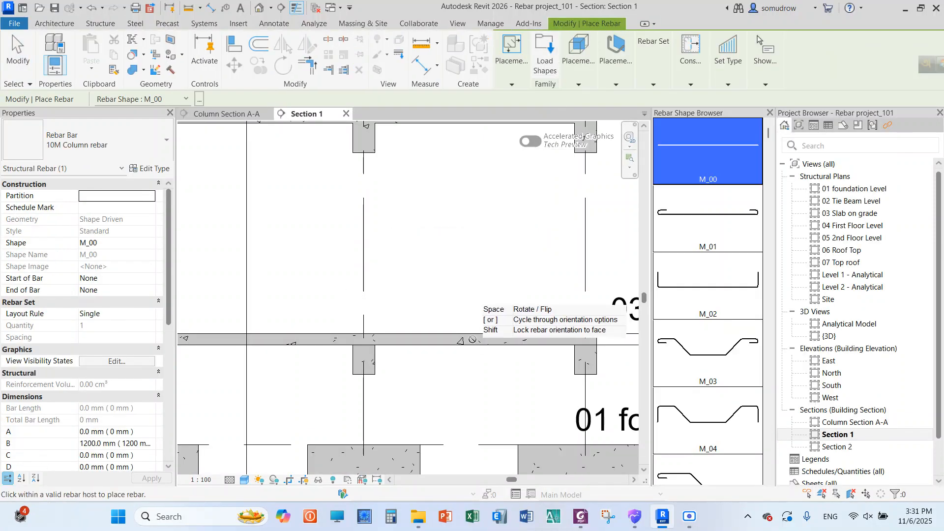
{"action": "scroll", "coordinate": [481, 305], "scroll_direction": "down", "scroll_amount": 3}
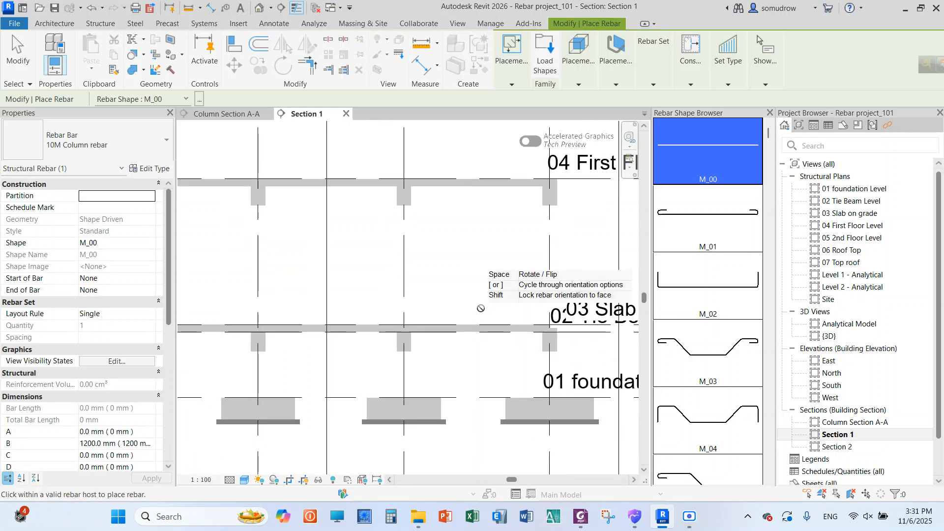
{"action": "scroll", "coordinate": [477, 315], "scroll_direction": "up", "scroll_amount": 4}
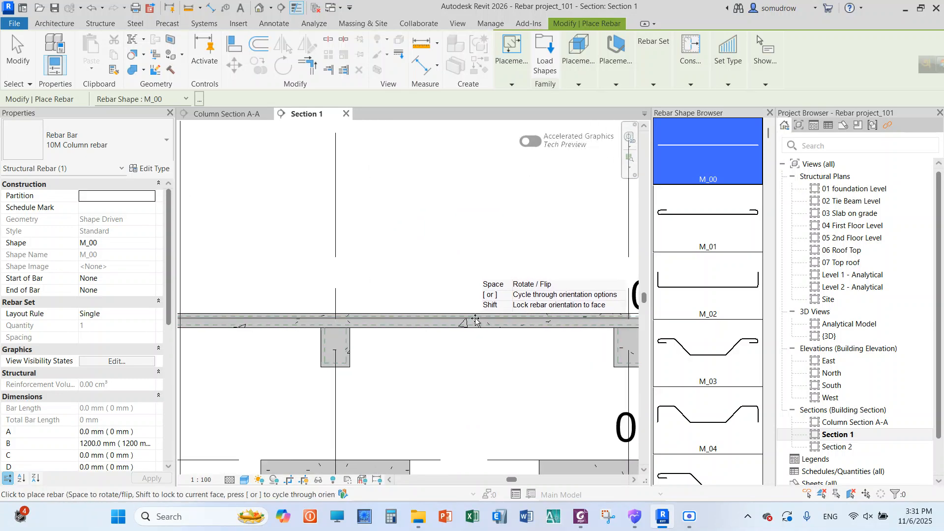
{"action": "scroll", "coordinate": [452, 305], "scroll_direction": "down", "scroll_amount": 4}
{"action": "right_click", "coordinate": [422, 229]}
{"action": "left_click", "coordinate": [428, 230]}
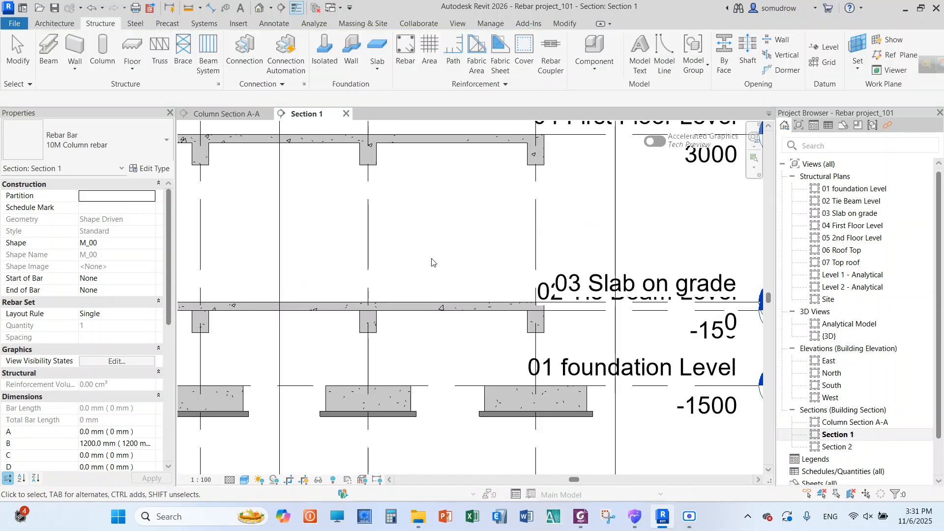
Look over the levels in Section 1, then open the 01 foundation Level plan and reveal its hidden elements
{"action": "scroll", "coordinate": [438, 285], "scroll_direction": "up", "scroll_amount": 3}
{"action": "scroll", "coordinate": [442, 302], "scroll_direction": "up", "scroll_amount": 1}
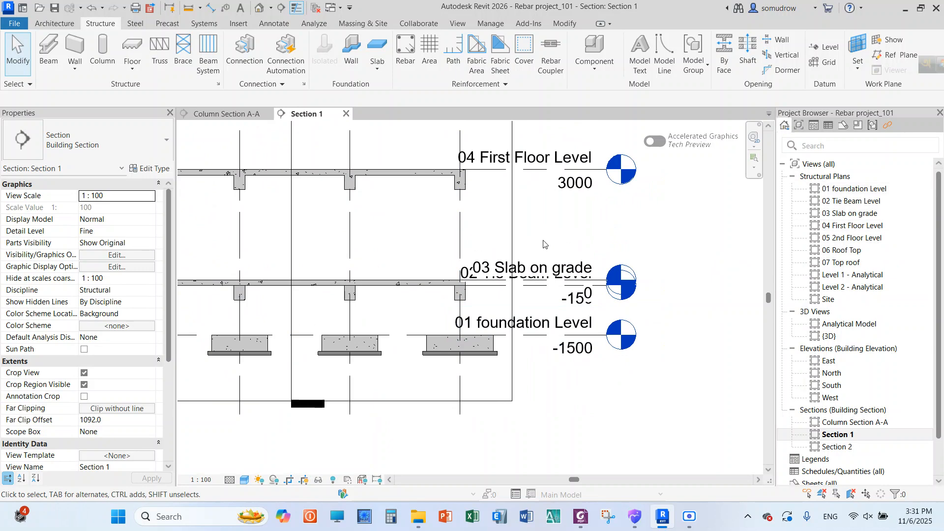
{"action": "scroll", "coordinate": [486, 275], "scroll_direction": "down", "scroll_amount": 3}
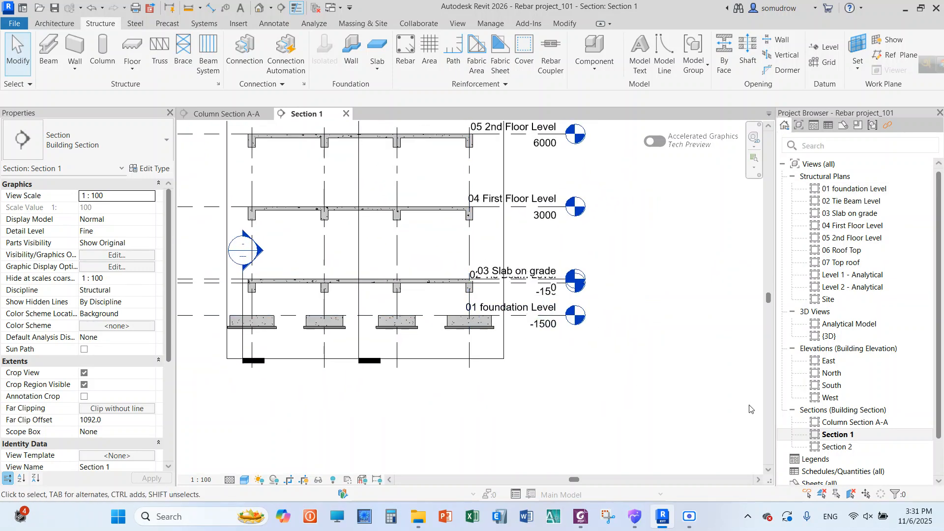
{"action": "scroll", "coordinate": [442, 370], "scroll_direction": "down", "scroll_amount": 2}
{"action": "scroll", "coordinate": [463, 240], "scroll_direction": "up", "scroll_amount": 4}
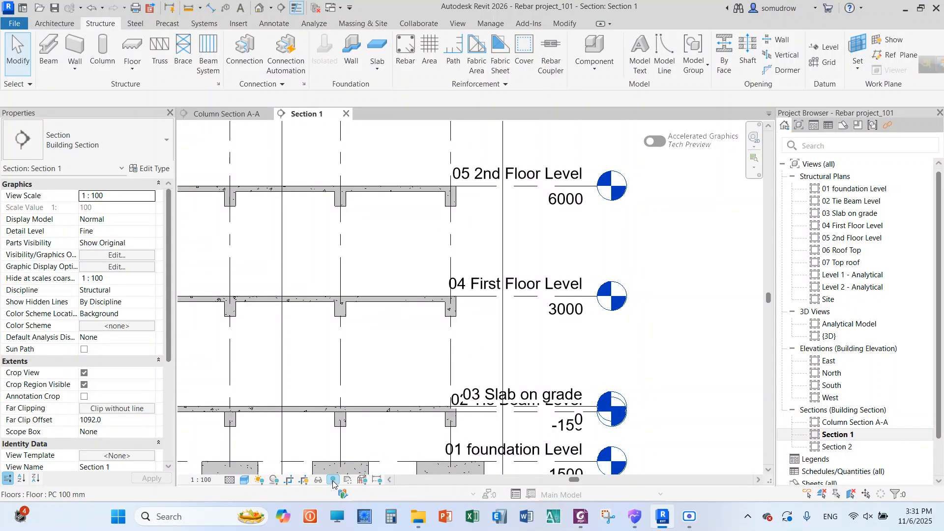
{"action": "double_click", "coordinate": [853, 189]}
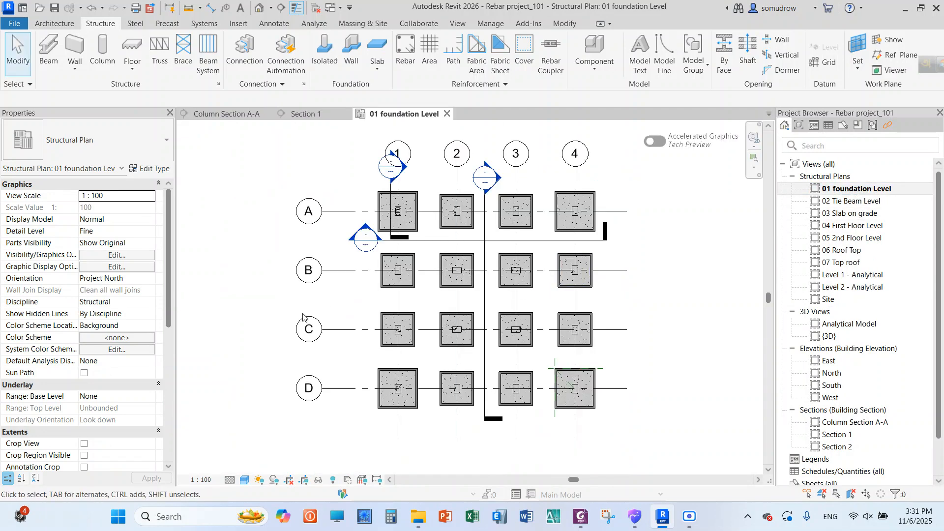
{"action": "scroll", "coordinate": [303, 317], "scroll_direction": "down", "scroll_amount": 2}
{"action": "left_click", "coordinate": [333, 480]}
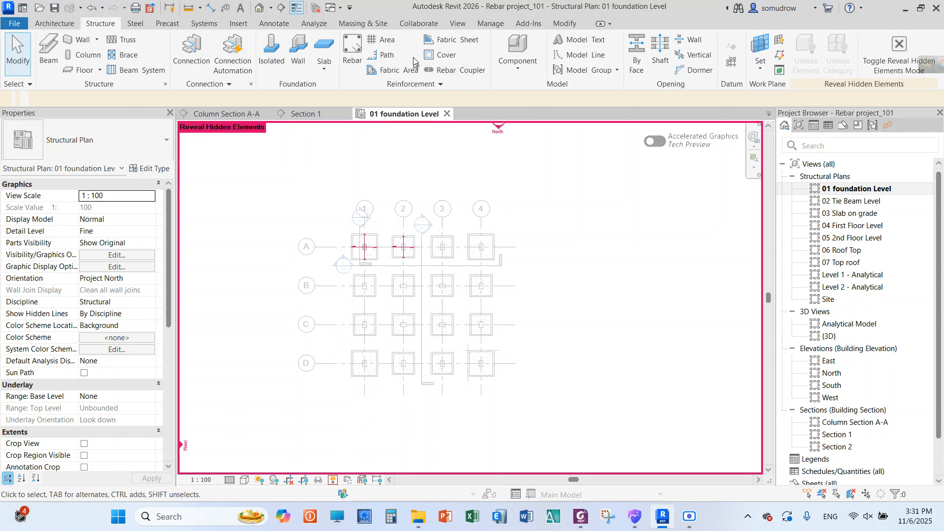
Open the {3D} view and reveal its hidden elements to check the whole building
{"action": "left_click", "coordinate": [831, 336]}
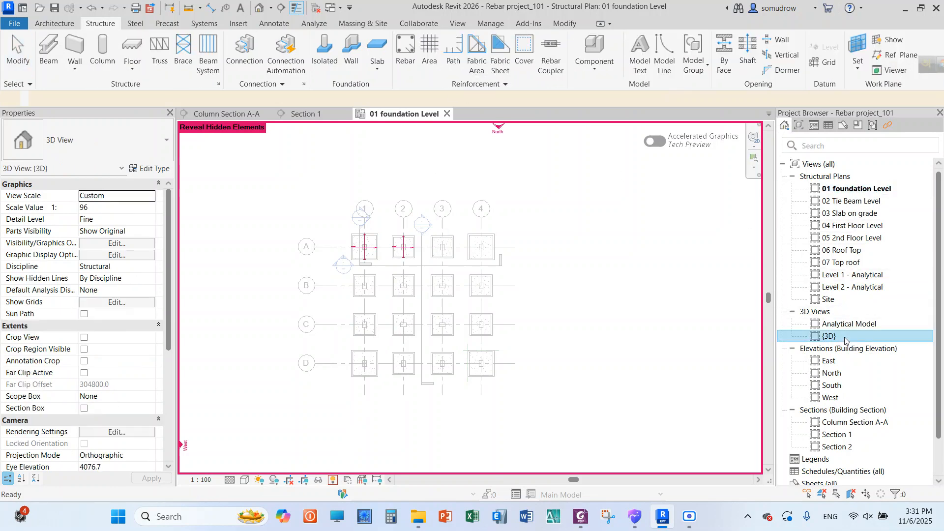
{"action": "double_click", "coordinate": [845, 338]}
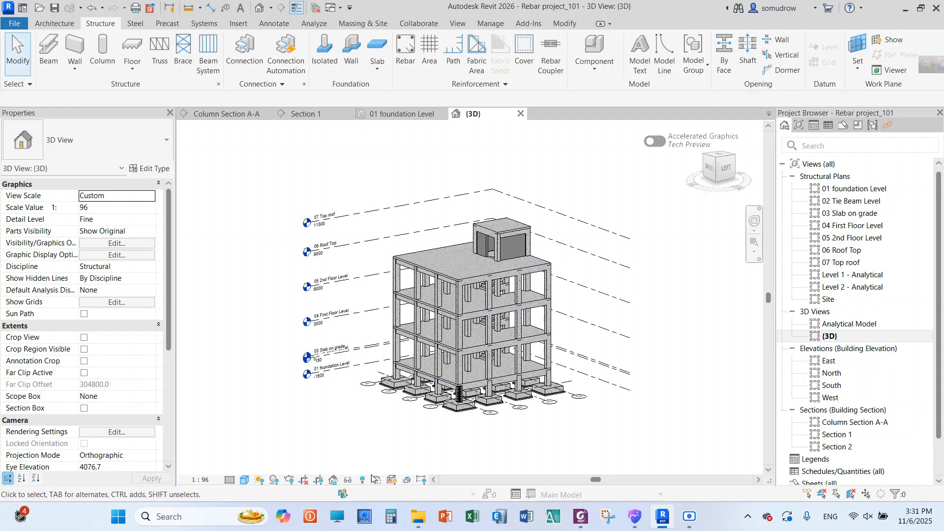
{"action": "left_click", "coordinate": [364, 484]}
{"action": "scroll", "coordinate": [388, 266], "scroll_direction": "up", "scroll_amount": 3}
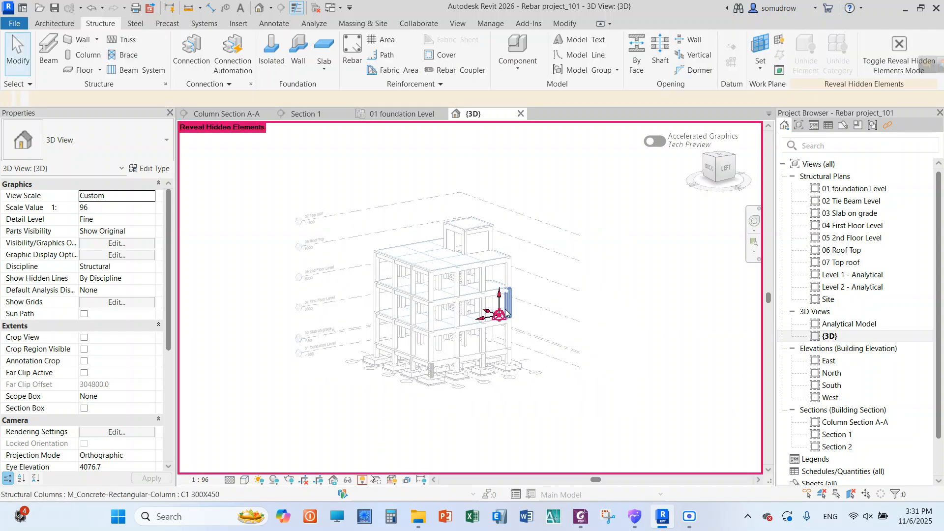
{"action": "scroll", "coordinate": [397, 266], "scroll_direction": "up", "scroll_amount": 2}
{"action": "scroll", "coordinate": [496, 244], "scroll_direction": "down", "scroll_amount": 3}
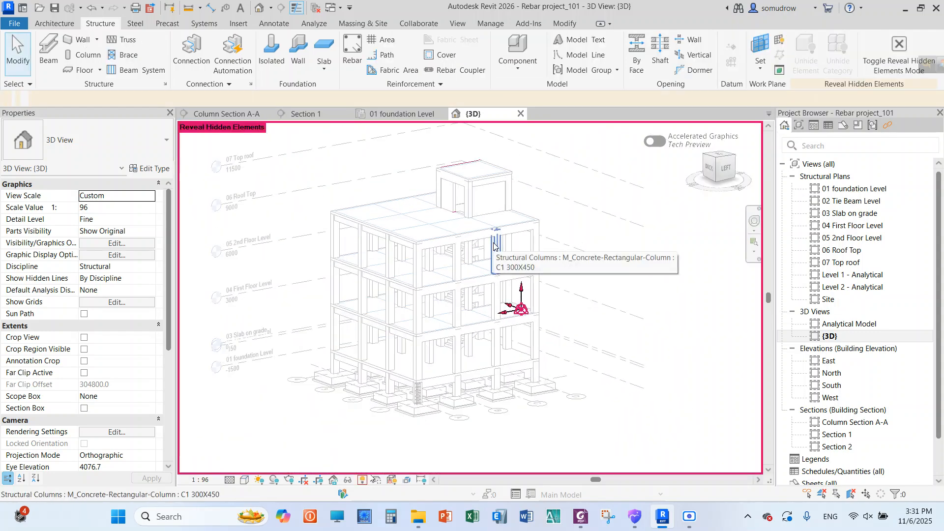
{"action": "scroll", "coordinate": [461, 313], "scroll_direction": "down", "scroll_amount": 2}
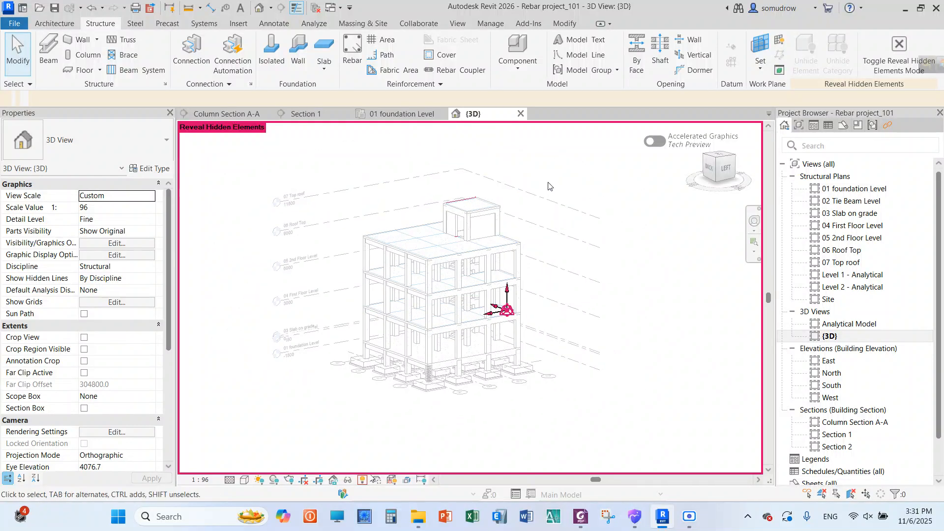
Close the {3D} and 01 foundation Level views and examine the floor levels, beams and footings in Section 1
{"action": "left_click", "coordinate": [521, 114]}
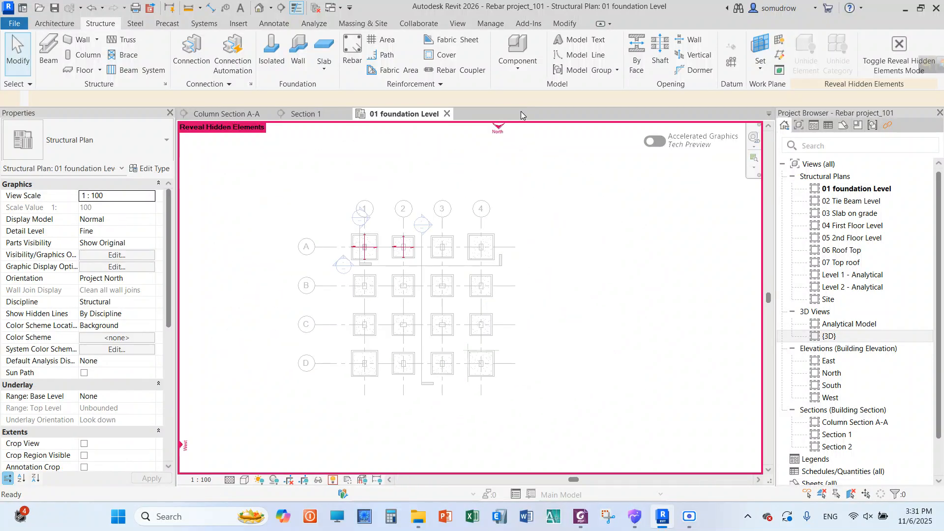
{"action": "left_click", "coordinate": [447, 114]}
{"action": "scroll", "coordinate": [394, 224], "scroll_direction": "down", "scroll_amount": 4}
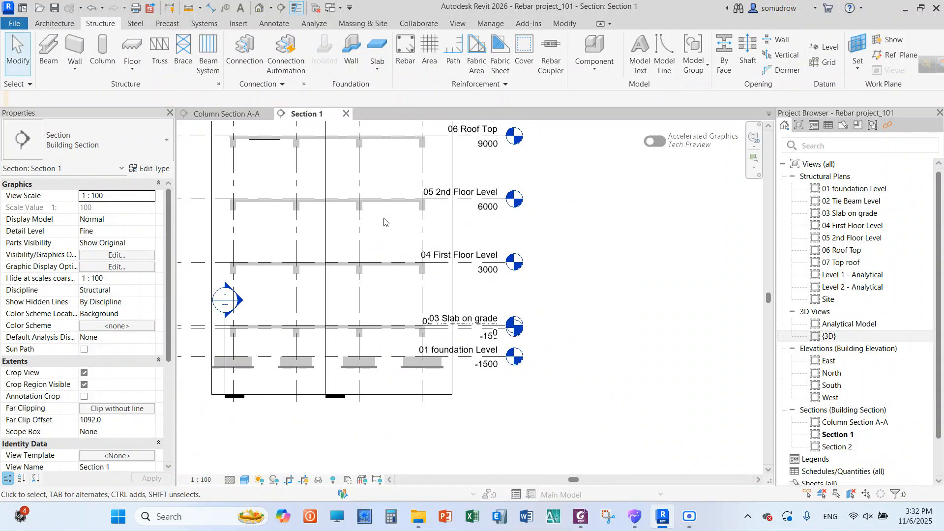
{"action": "scroll", "coordinate": [391, 324], "scroll_direction": "down", "scroll_amount": 4}
{"action": "scroll", "coordinate": [360, 217], "scroll_direction": "up", "scroll_amount": 5}
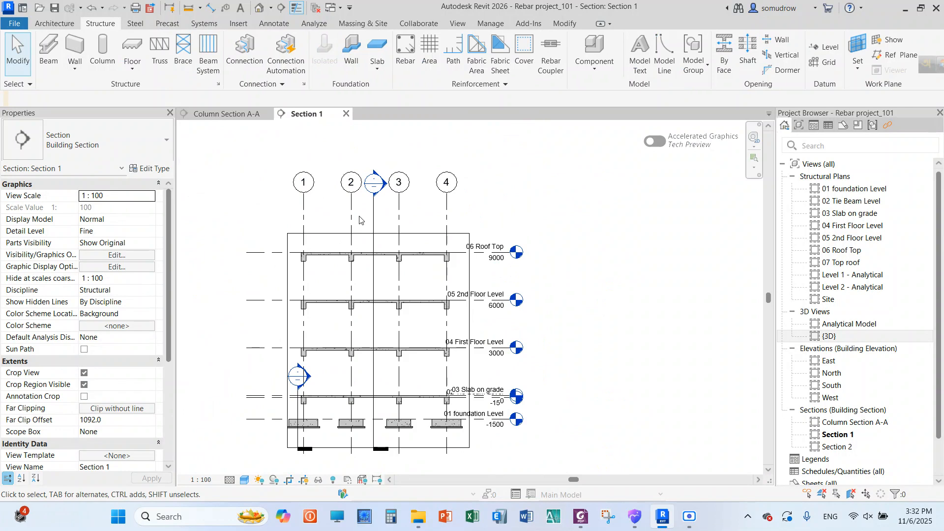
{"action": "scroll", "coordinate": [428, 260], "scroll_direction": "up", "scroll_amount": 4}
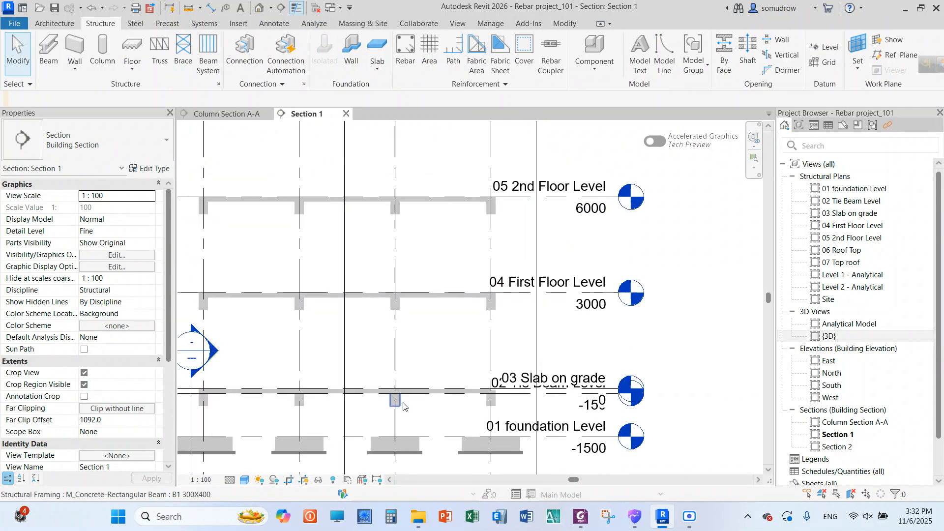
{"action": "scroll", "coordinate": [429, 261], "scroll_direction": "down", "scroll_amount": 3}
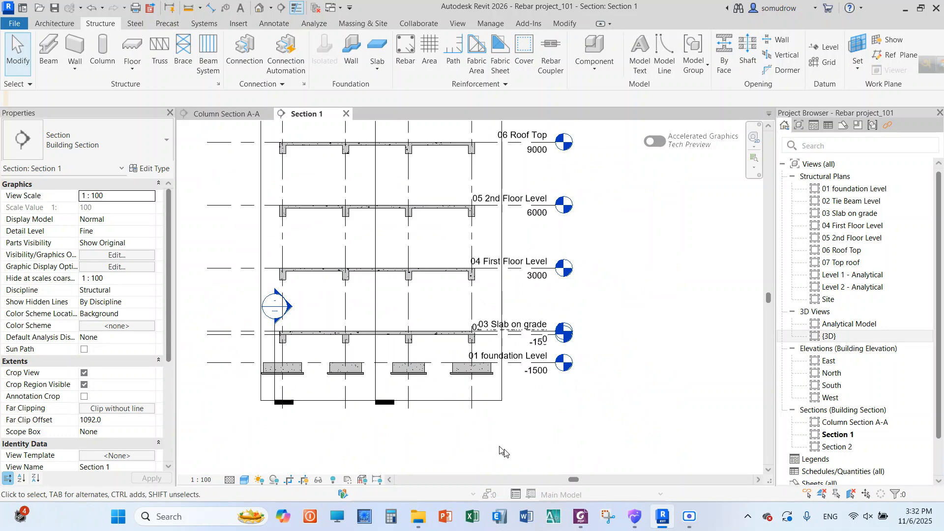
{"action": "scroll", "coordinate": [445, 352], "scroll_direction": "down", "scroll_amount": 2}
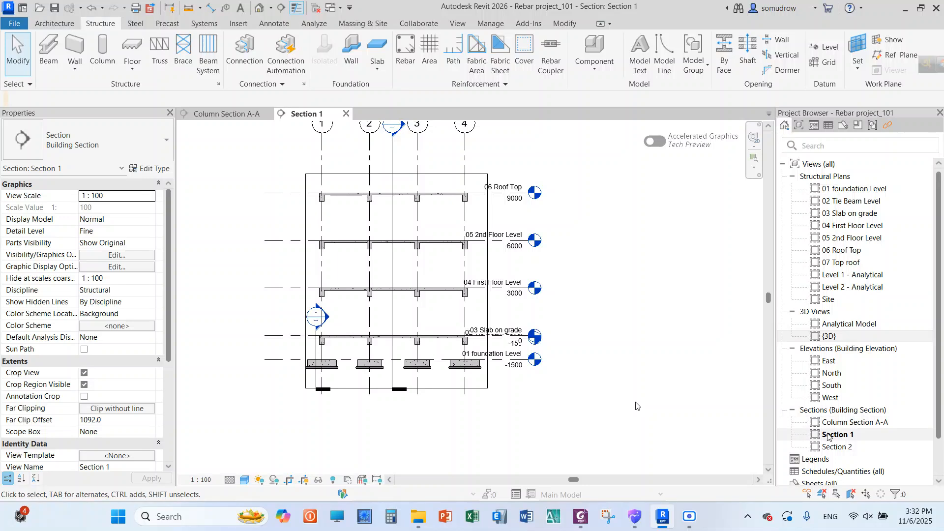
Rename the Section 1 view as Slab Reinforcement
{"action": "right_click", "coordinate": [828, 435]}
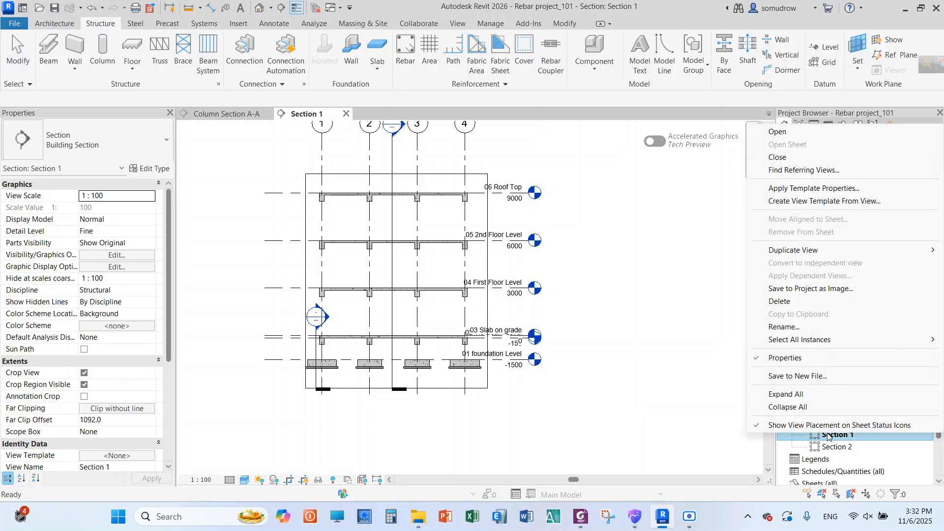
{"action": "left_click", "coordinate": [811, 327]}
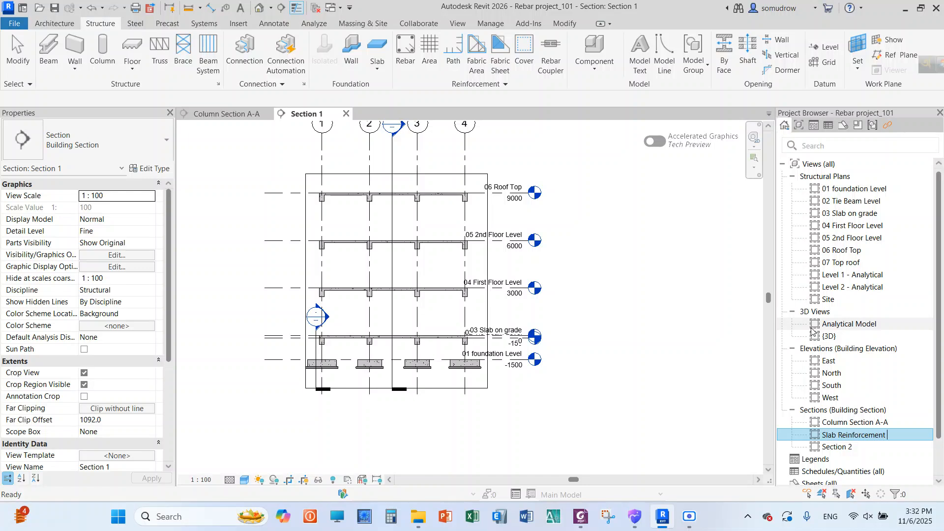
{"action": "left_click", "coordinate": [749, 369]}
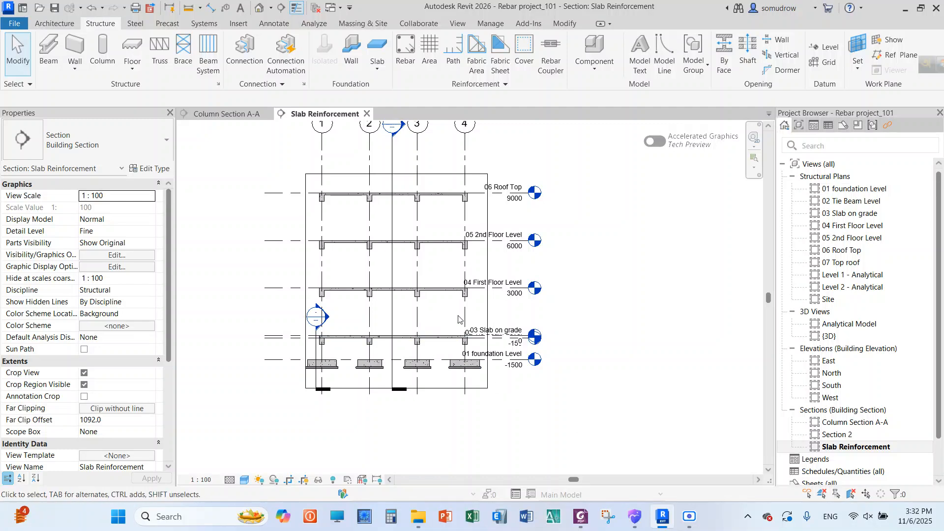
{"action": "left_click", "coordinate": [409, 58]}
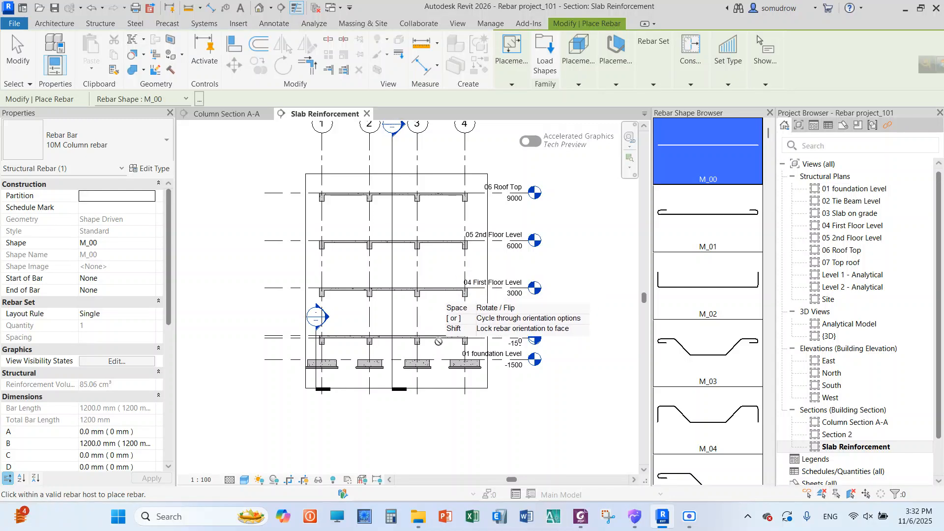
{"action": "scroll", "coordinate": [444, 339], "scroll_direction": "up", "scroll_amount": 5}
{"action": "scroll", "coordinate": [435, 340], "scroll_direction": "down", "scroll_amount": 6}
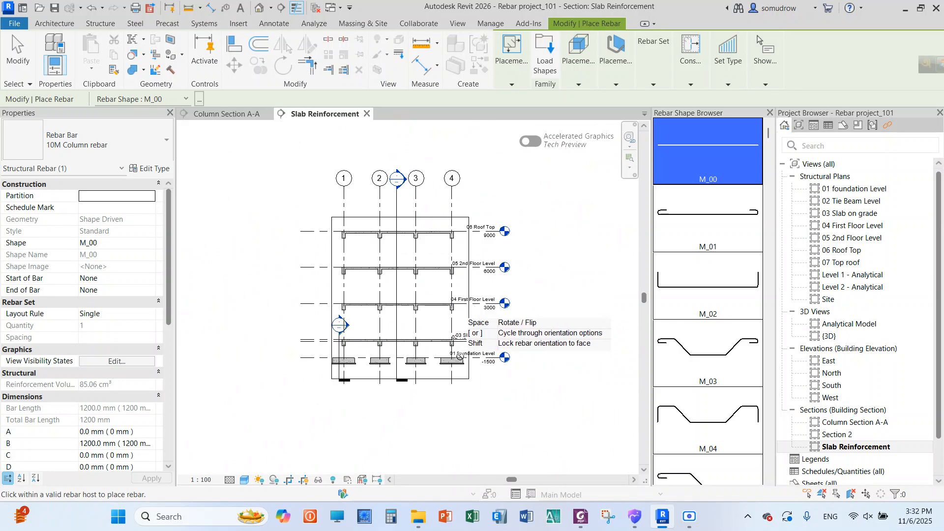
{"action": "scroll", "coordinate": [430, 303], "scroll_direction": "up", "scroll_amount": 1}
{"action": "right_click", "coordinate": [522, 175]}
{"action": "left_click", "coordinate": [538, 184]}
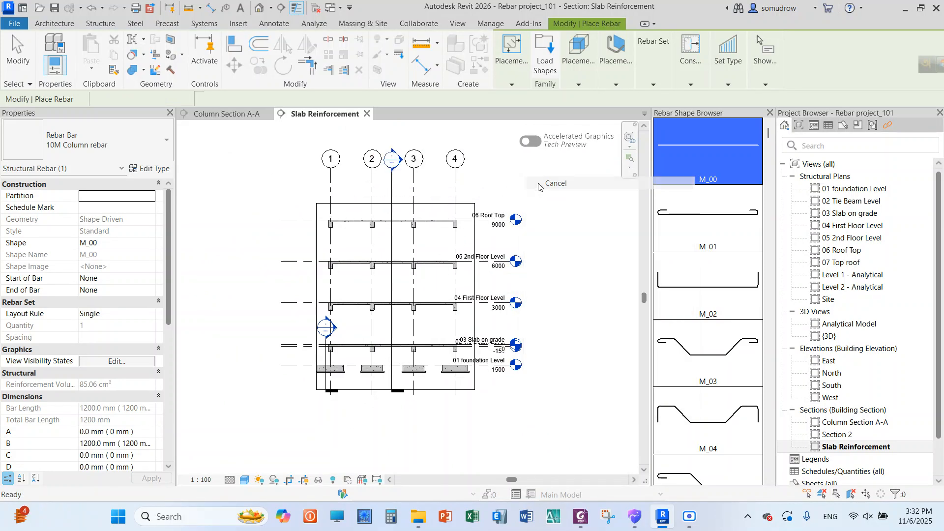
{"action": "right_click", "coordinate": [530, 177]}
{"action": "left_click", "coordinate": [537, 184]}
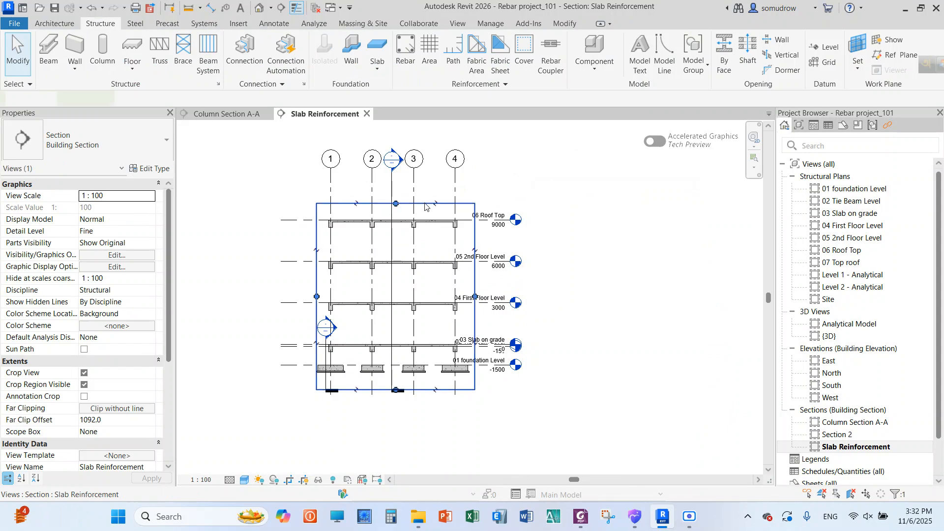
Shrink the Slab Reinforcement section's crop region from above and below so it encloses only the 03 Slab on grade slab and its beams
{"action": "left_click", "coordinate": [394, 204]}
{"action": "left_click_drag", "start_coordinate": [398, 212], "coordinate": [413, 336]}
{"action": "scroll", "coordinate": [388, 378], "scroll_direction": "up", "scroll_amount": 5}
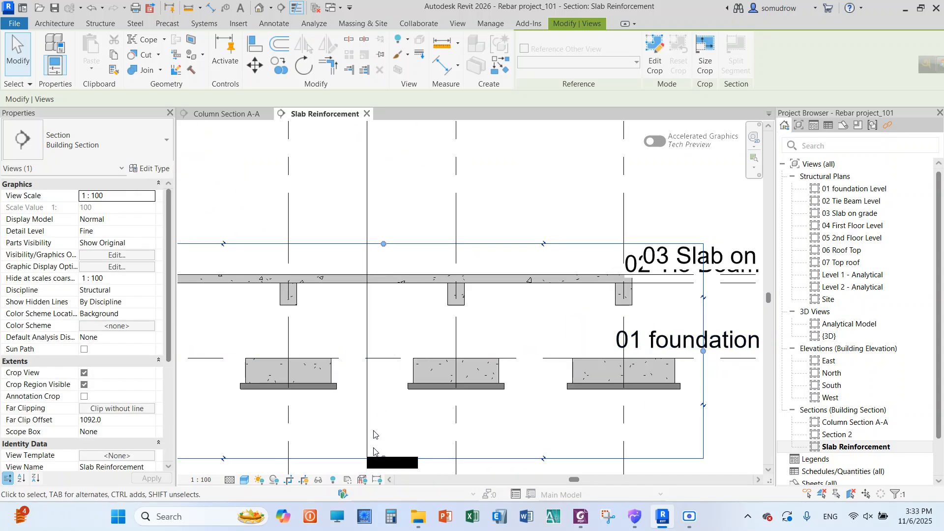
{"action": "scroll", "coordinate": [378, 440], "scroll_direction": "down", "scroll_amount": 1}
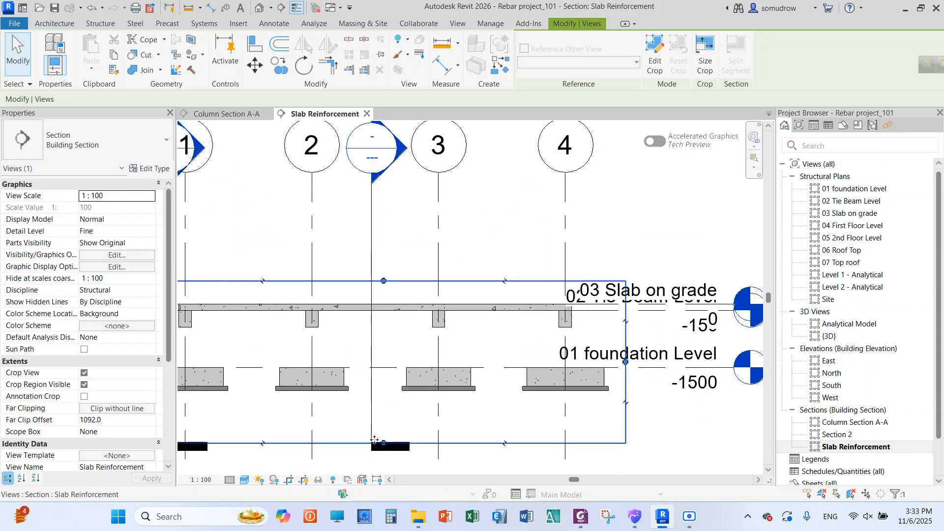
{"action": "left_click_drag", "start_coordinate": [384, 444], "coordinate": [393, 345]}
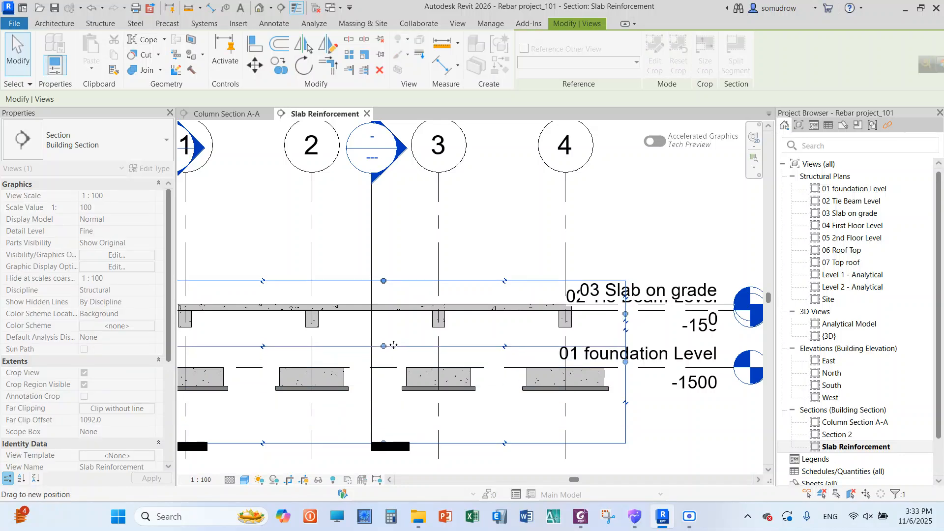
{"action": "scroll", "coordinate": [447, 241], "scroll_direction": "down", "scroll_amount": 2}
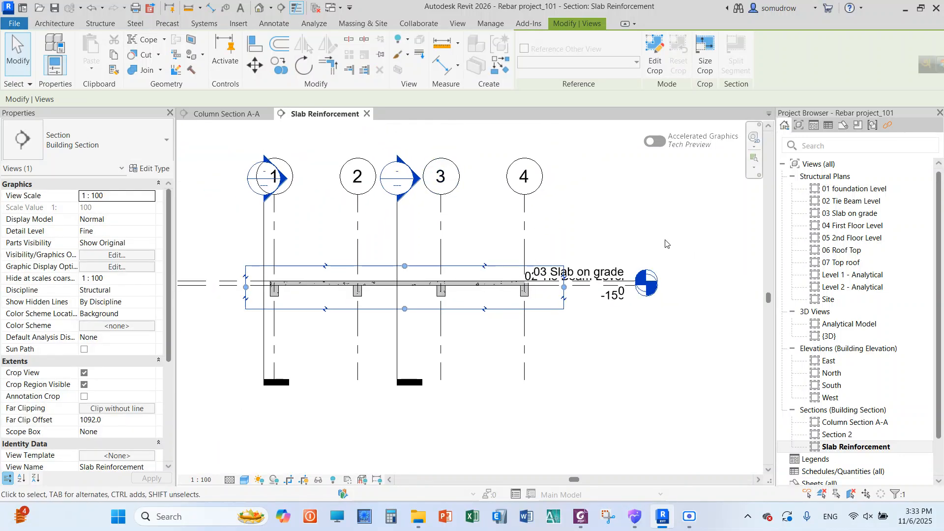
Hide the 02 Tie Beam Level and 03 Slab on grade level lines in the Slab Reinforcement section
{"action": "left_click_drag", "start_coordinate": [666, 244], "coordinate": [597, 337]}
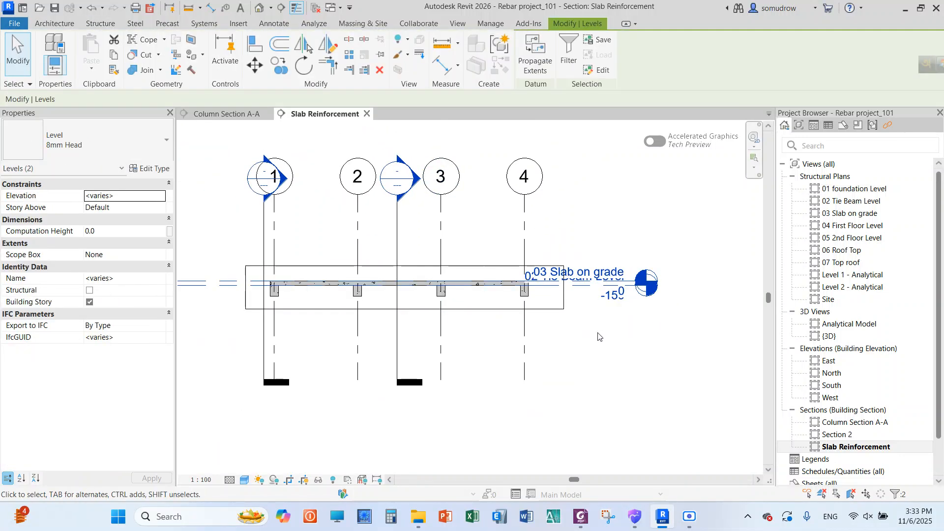
{"action": "left_click", "coordinate": [402, 43]}
{"action": "left_click", "coordinate": [416, 60]}
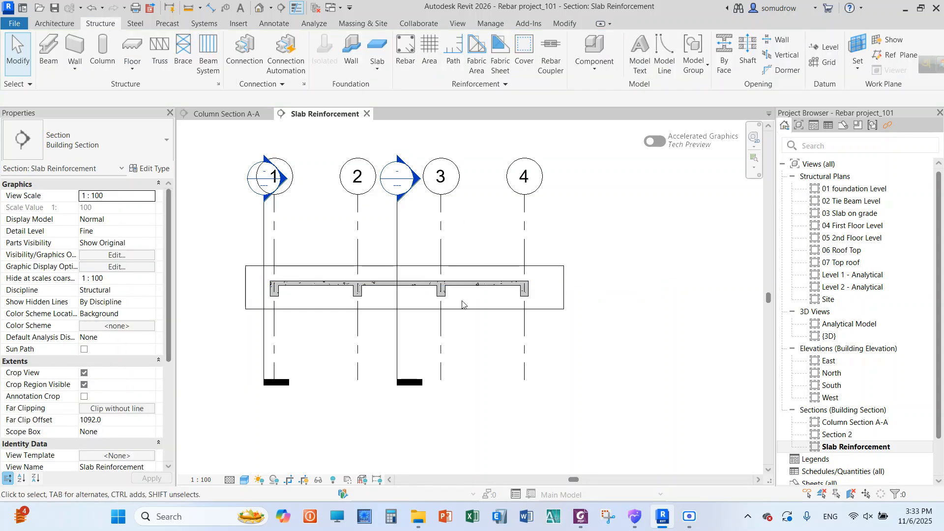
Hide the Section 2 and Column Section A-A section markers in the Slab Reinforcement view
{"action": "scroll", "coordinate": [461, 311], "scroll_direction": "down", "scroll_amount": 2}
{"action": "scroll", "coordinate": [408, 269], "scroll_direction": "up", "scroll_amount": 2}
{"action": "left_click", "coordinate": [421, 262]}
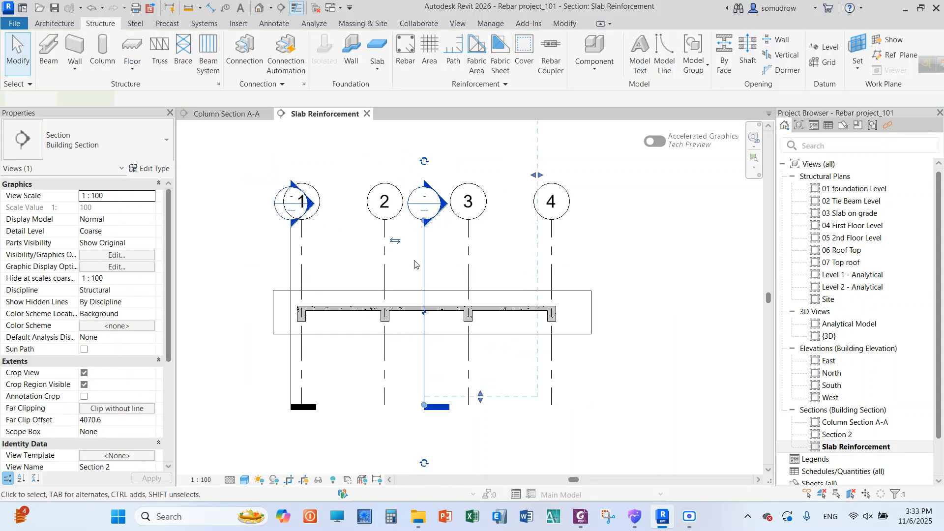
{"action": "left_click", "coordinate": [403, 43]}
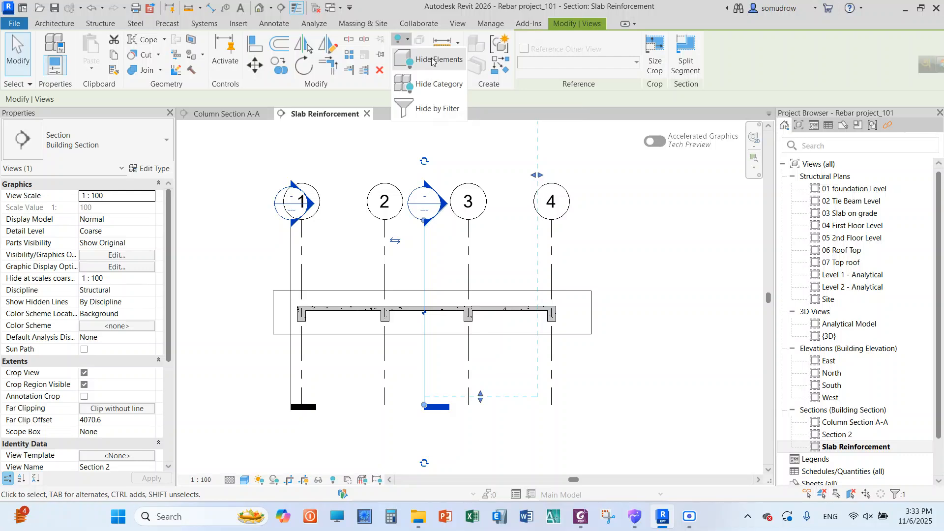
{"action": "left_click", "coordinate": [431, 61]}
{"action": "left_click", "coordinate": [290, 255]}
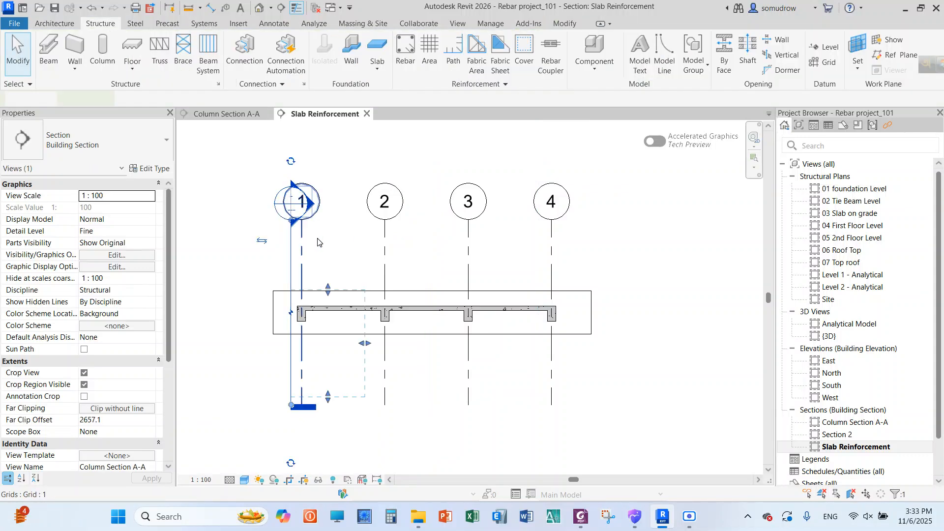
{"action": "left_click", "coordinate": [397, 41]}
{"action": "left_click", "coordinate": [416, 60]}
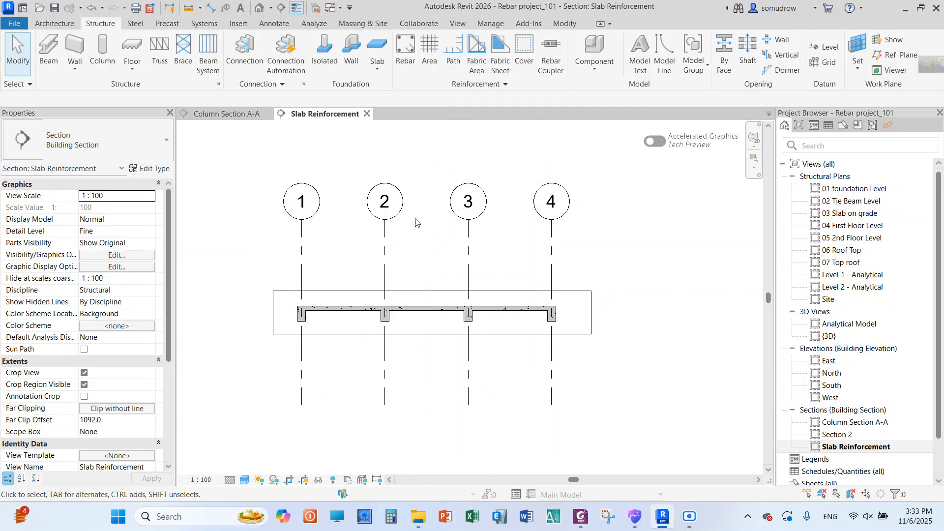
Extend the Slab Reinforcement section's crop region upward to take in the first floor, second floor and roof slabs
{"action": "scroll", "coordinate": [359, 251], "scroll_direction": "down", "scroll_amount": 2}
{"action": "scroll", "coordinate": [482, 303], "scroll_direction": "up", "scroll_amount": 3}
{"action": "scroll", "coordinate": [482, 305], "scroll_direction": "up", "scroll_amount": 3}
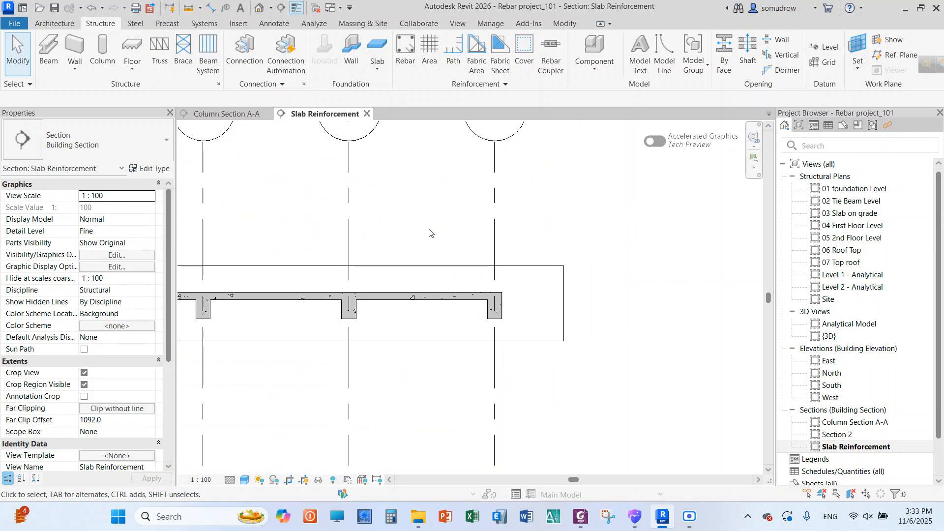
{"action": "scroll", "coordinate": [477, 279], "scroll_direction": "down", "scroll_amount": 5}
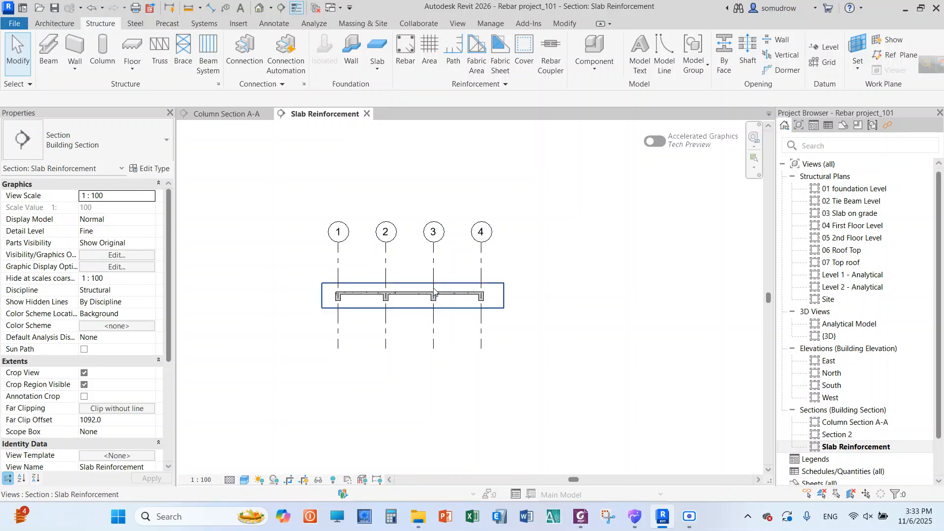
{"action": "scroll", "coordinate": [440, 323], "scroll_direction": "up", "scroll_amount": 3}
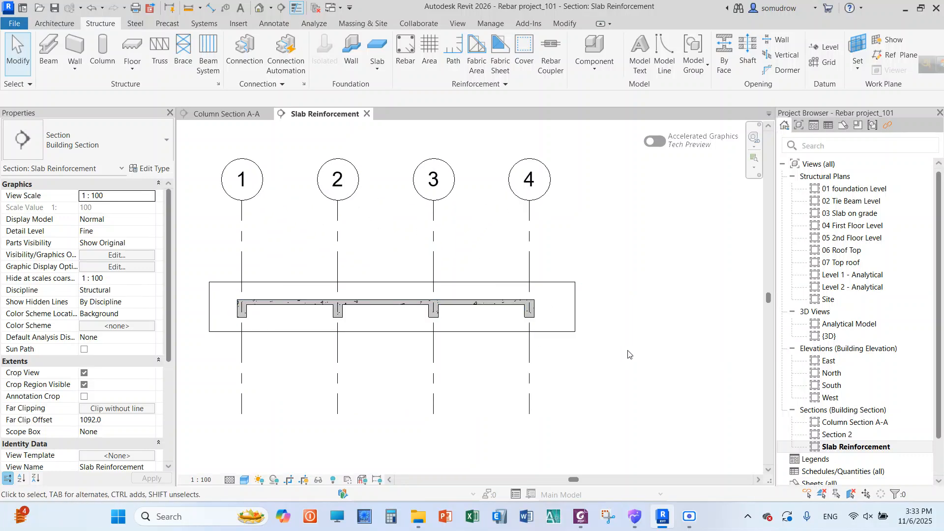
{"action": "left_click", "coordinate": [453, 332]}
{"action": "scroll", "coordinate": [467, 399], "scroll_direction": "down", "scroll_amount": 2}
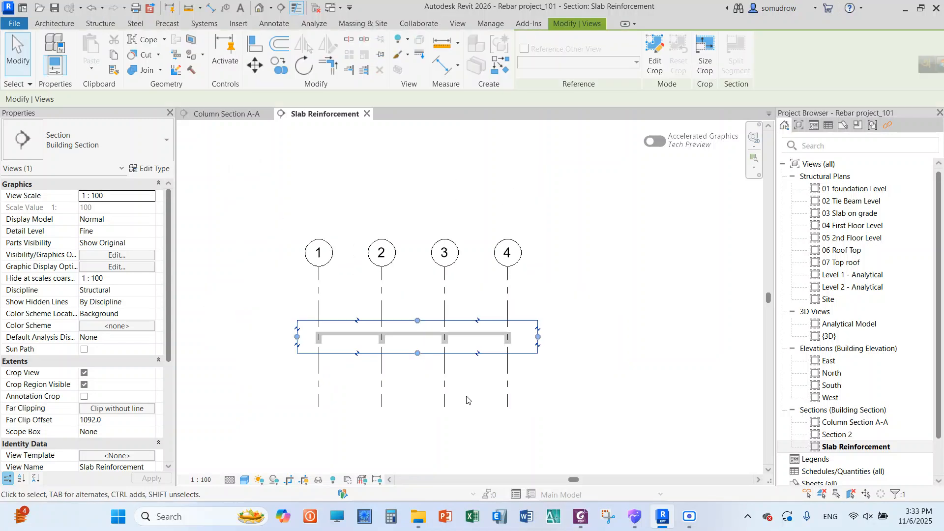
{"action": "scroll", "coordinate": [467, 400], "scroll_direction": "down", "scroll_amount": 1}
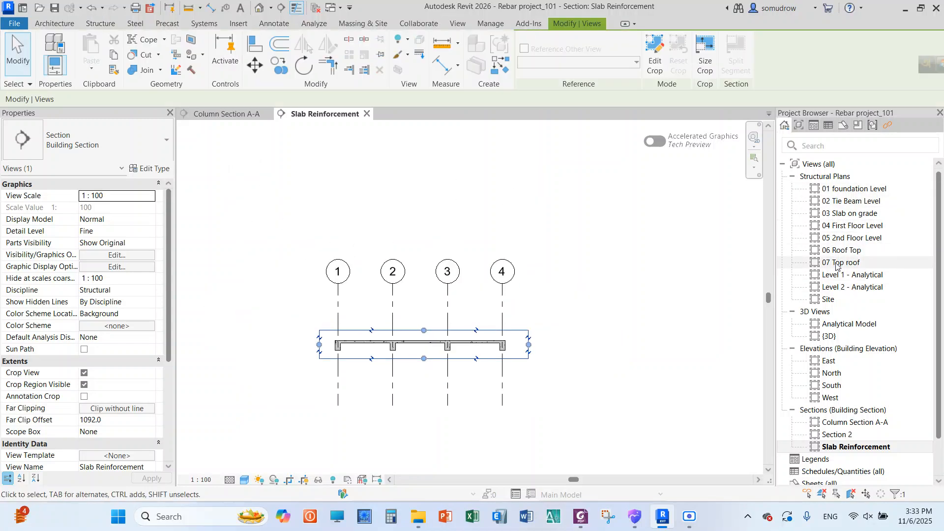
{"action": "left_click_drag", "start_coordinate": [423, 331], "coordinate": [424, 166]}
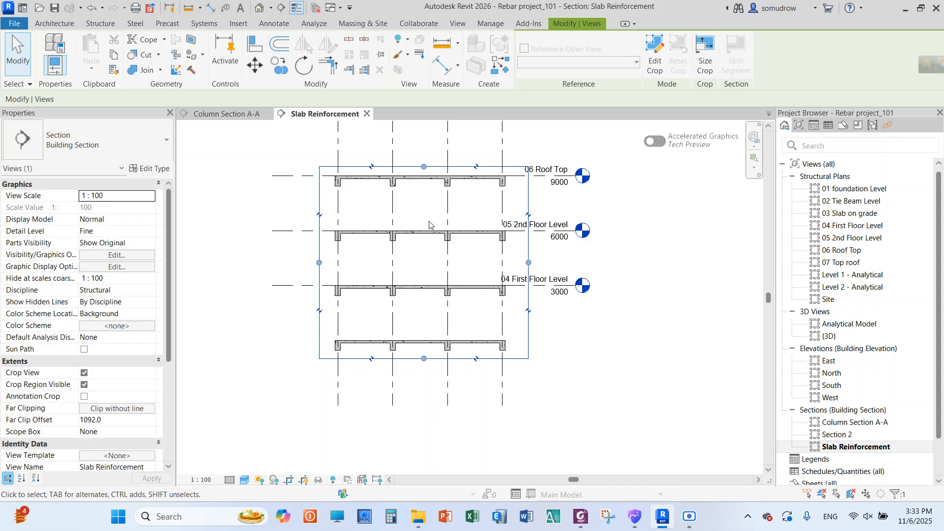
Raise the crop region's upper edge further so it includes the 07 Top roof level
{"action": "scroll", "coordinate": [437, 268], "scroll_direction": "down", "scroll_amount": 3}
{"action": "scroll", "coordinate": [436, 166], "scroll_direction": "up", "scroll_amount": 3}
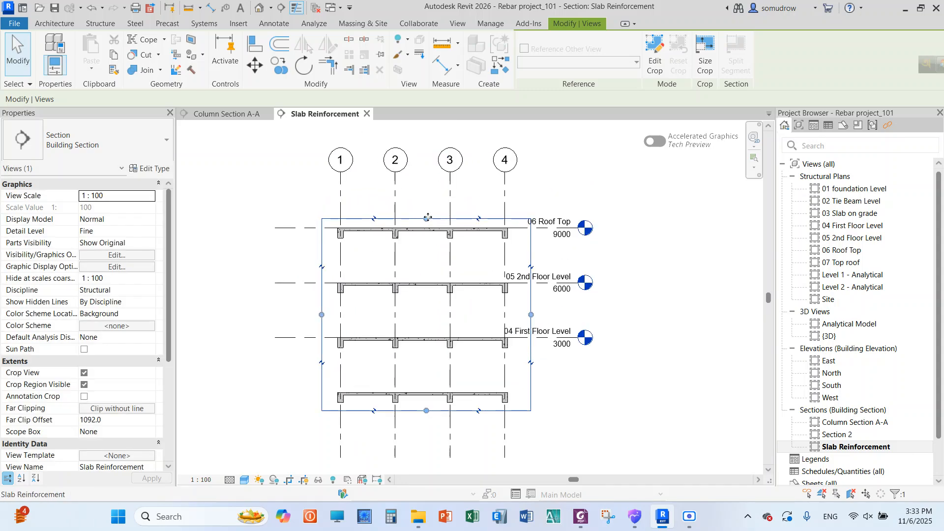
{"action": "left_click_drag", "start_coordinate": [428, 218], "coordinate": [426, 188]}
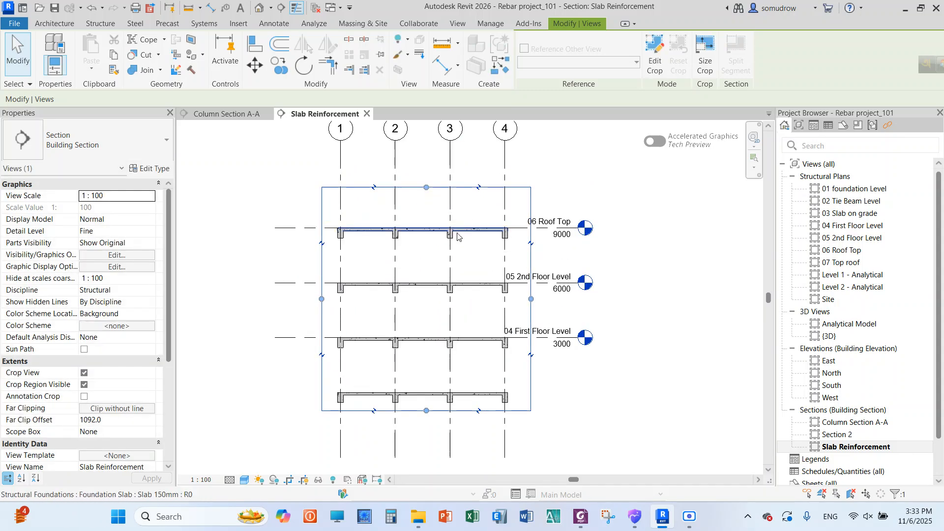
{"action": "scroll", "coordinate": [410, 142], "scroll_direction": "down", "scroll_amount": 1}
{"action": "scroll", "coordinate": [410, 142], "scroll_direction": "up", "scroll_amount": 3}
{"action": "left_click_drag", "start_coordinate": [431, 200], "coordinate": [430, 181]}
{"action": "scroll", "coordinate": [448, 244], "scroll_direction": "down", "scroll_amount": 2}
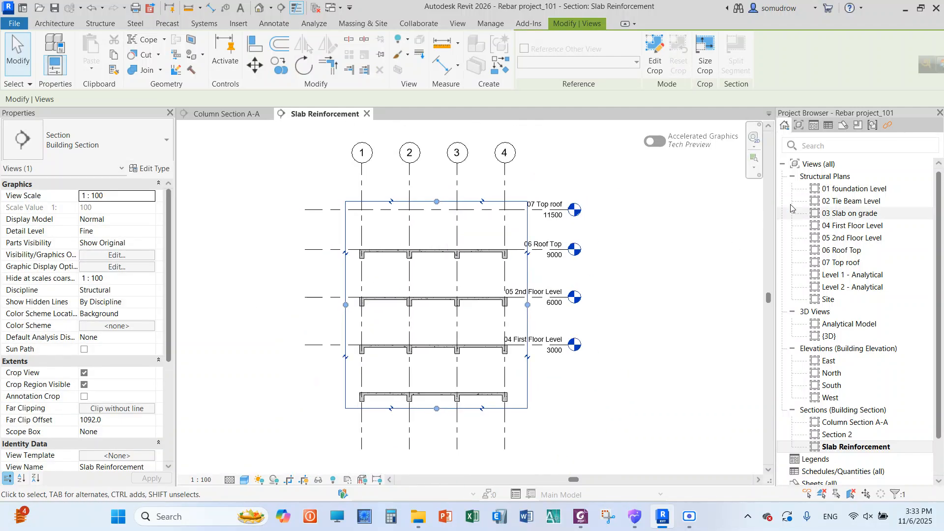
Look over the 06 Roof Top and 07 Top roof plans, then open Section 2 from its marker
{"action": "double_click", "coordinate": [853, 252]}
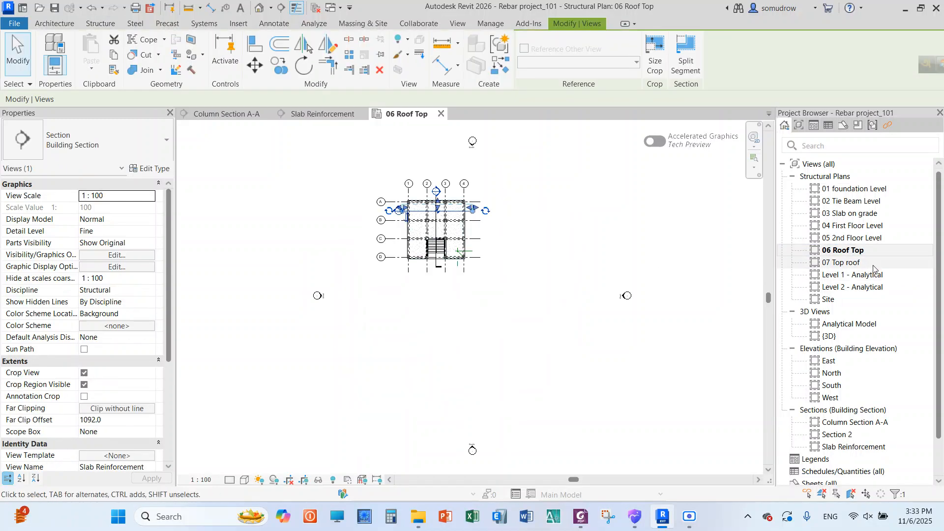
{"action": "double_click", "coordinate": [841, 263]}
{"action": "left_click", "coordinate": [435, 241]}
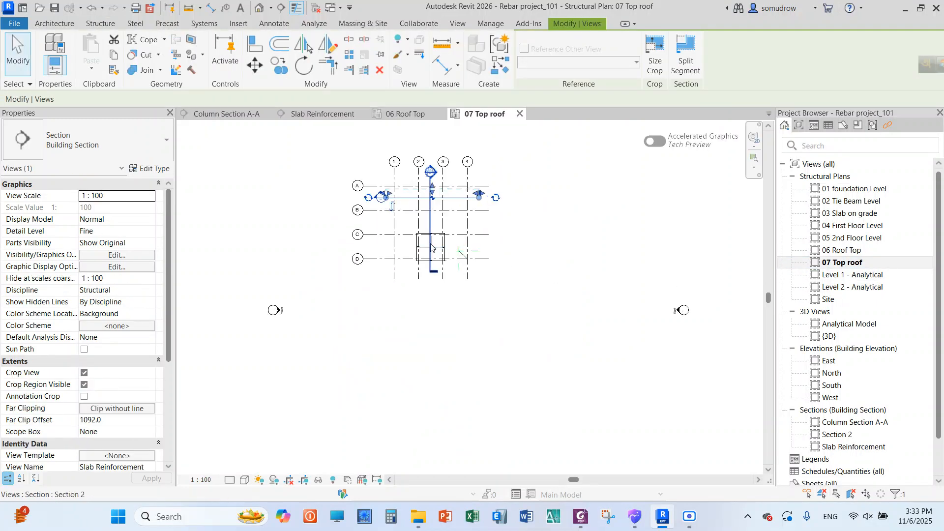
{"action": "scroll", "coordinate": [435, 241], "scroll_direction": "up", "scroll_amount": 10}
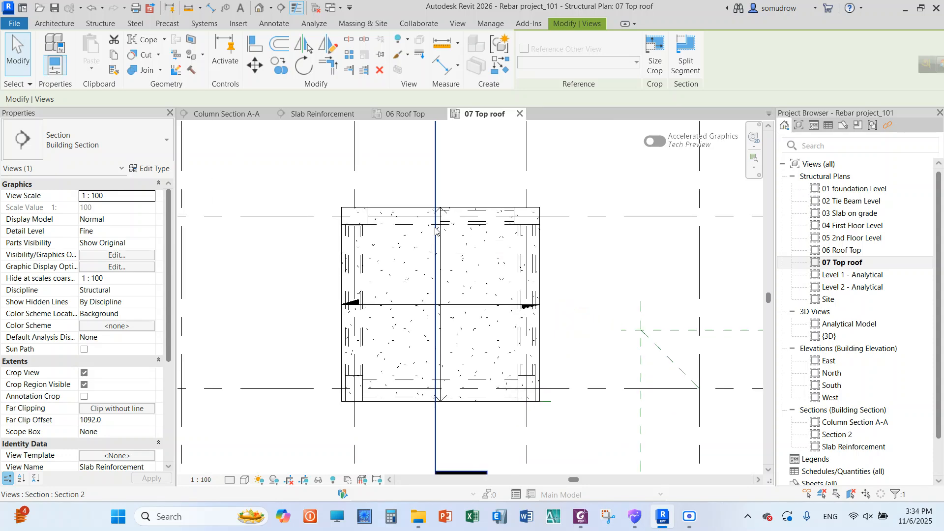
{"action": "scroll", "coordinate": [427, 317], "scroll_direction": "down", "scroll_amount": 3}
{"action": "scroll", "coordinate": [431, 317], "scroll_direction": "down", "scroll_amount": 1}
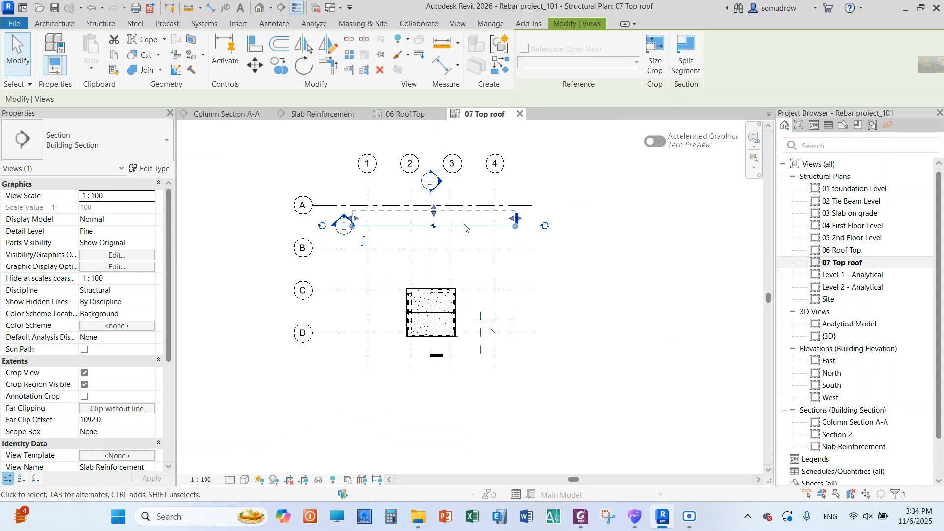
{"action": "double_click", "coordinate": [441, 183]}
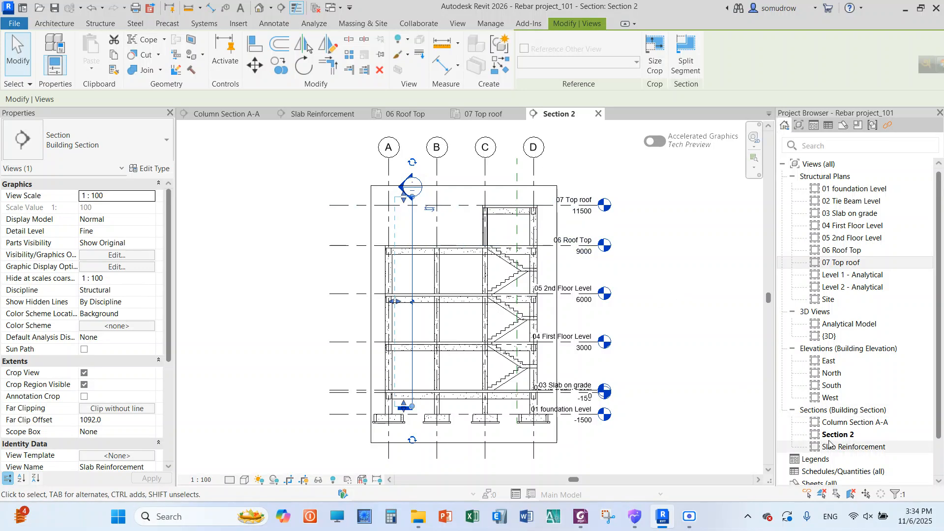
Raise the lower edge of Section 2's crop region so only the 07 Top roof slab over the stair remains in the view
{"action": "scroll", "coordinate": [472, 178], "scroll_direction": "up", "scroll_amount": 3}
{"action": "middle_click_drag", "start_coordinate": [471, 175], "coordinate": [454, 174]}
{"action": "scroll", "coordinate": [455, 175], "scroll_direction": "down", "scroll_amount": 1}
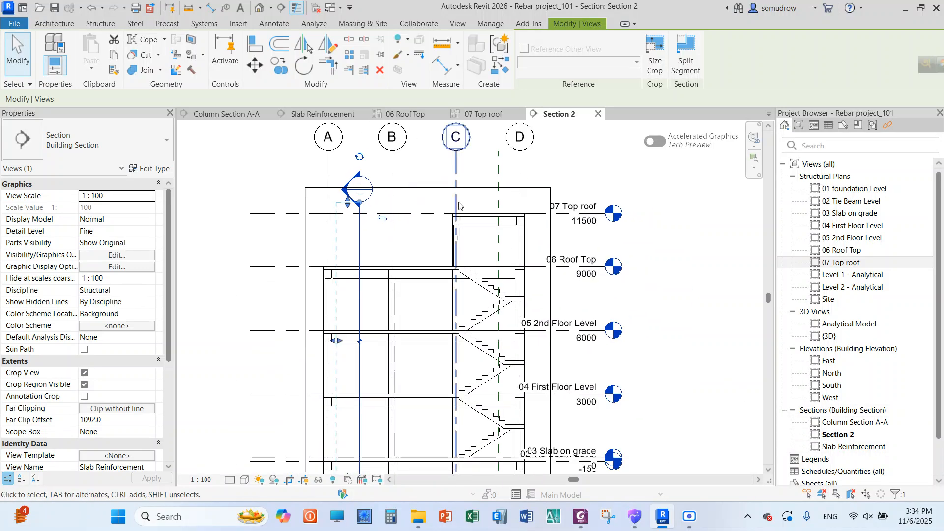
{"action": "scroll", "coordinate": [487, 219], "scroll_direction": "up", "scroll_amount": 5}
{"action": "scroll", "coordinate": [416, 189], "scroll_direction": "down", "scroll_amount": 4}
{"action": "scroll", "coordinate": [425, 269], "scroll_direction": "down", "scroll_amount": 2}
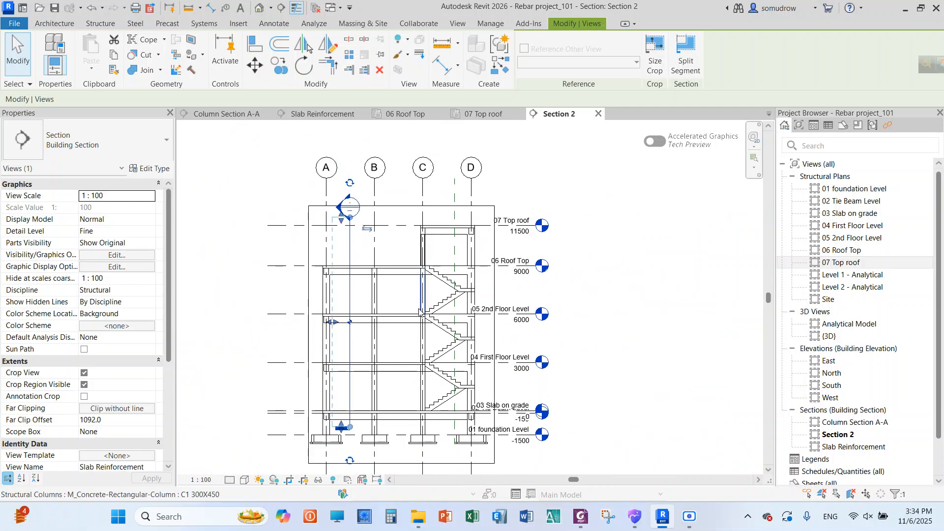
{"action": "left_click", "coordinate": [405, 465]}
{"action": "left_click_drag", "start_coordinate": [405, 467], "coordinate": [412, 250]}
{"action": "scroll", "coordinate": [552, 204], "scroll_direction": "up", "scroll_amount": 3}
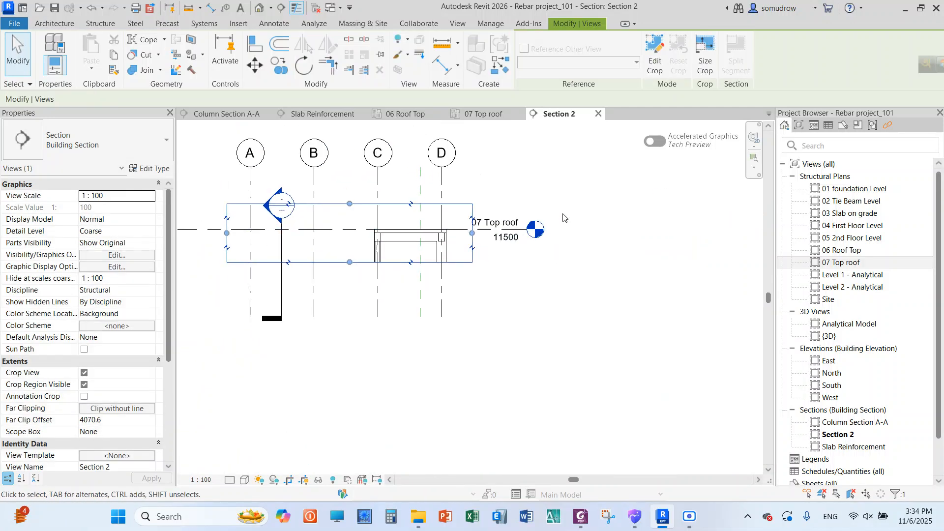
Hide the 07 Top roof level line and the Slab Reinforcement section marker in Section 2
{"action": "left_click", "coordinate": [546, 229]}
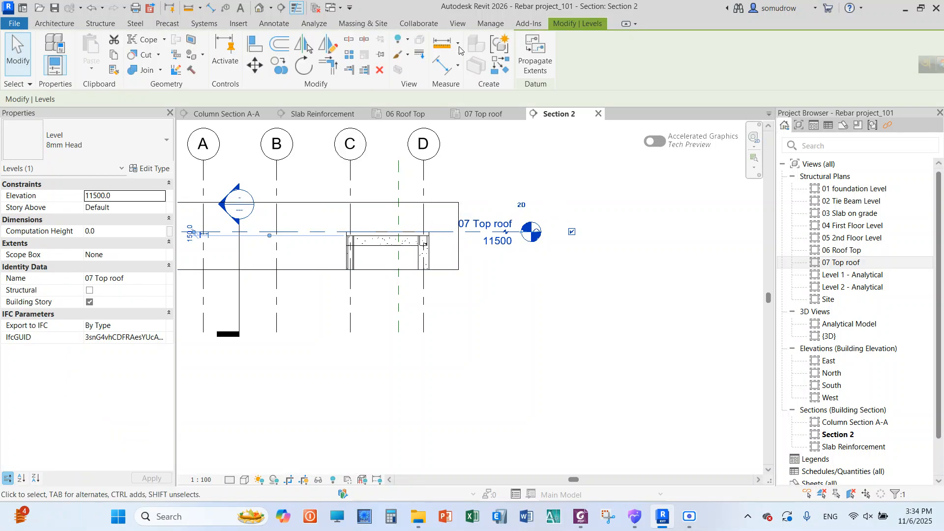
{"action": "left_click", "coordinate": [396, 39]}
{"action": "left_click", "coordinate": [416, 59]}
{"action": "scroll", "coordinate": [600, 291], "scroll_direction": "down", "scroll_amount": 2}
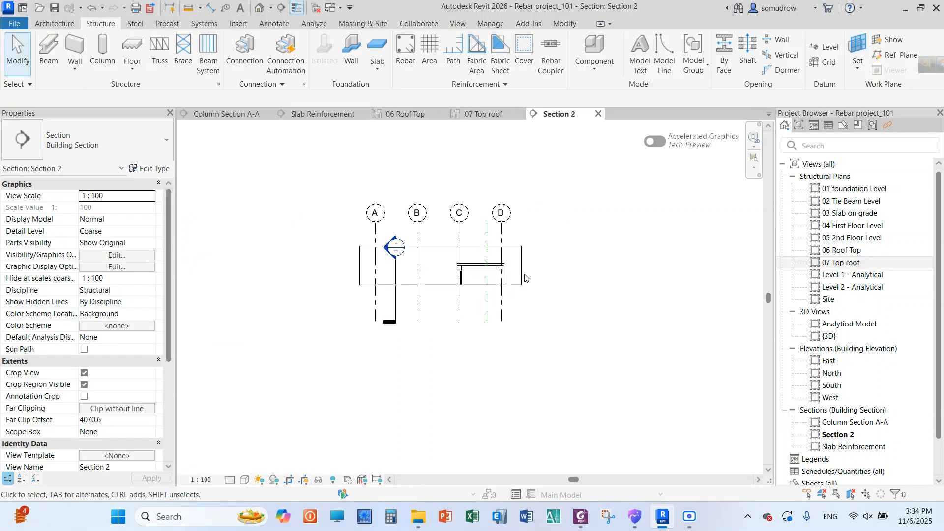
{"action": "scroll", "coordinate": [469, 260], "scroll_direction": "up", "scroll_amount": 2}
{"action": "left_click", "coordinate": [342, 285]}
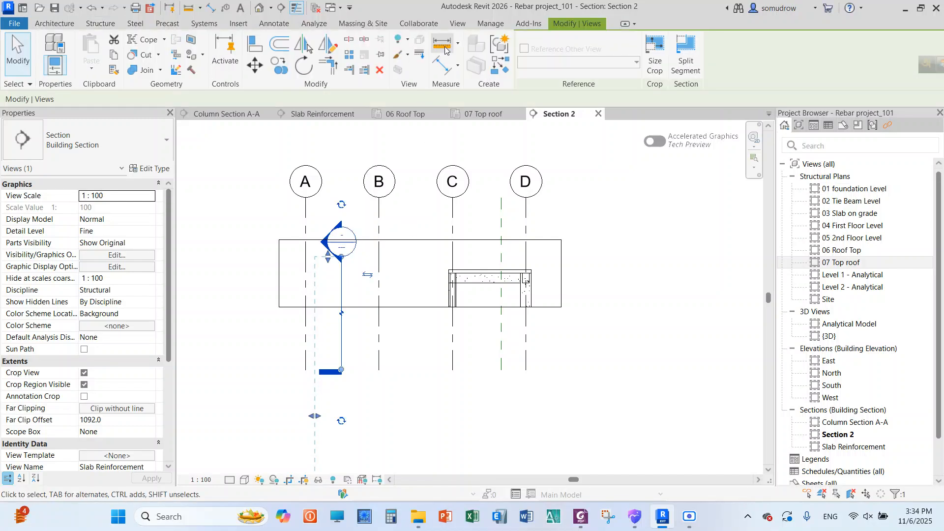
{"action": "left_click", "coordinate": [399, 42]}
{"action": "left_click", "coordinate": [417, 59]}
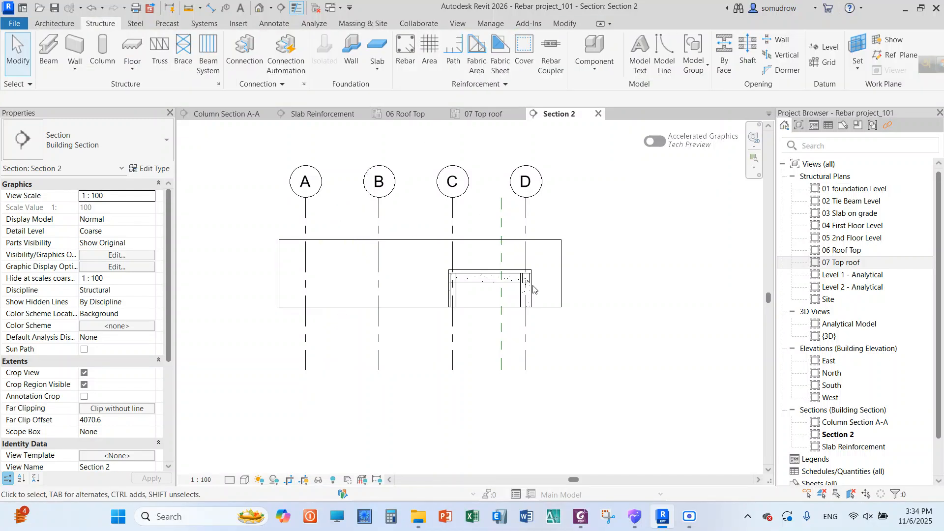
Pull in the crop region's edge beside grid A to between grids B and C, keeping only the top roof slab bay
{"action": "scroll", "coordinate": [549, 290], "scroll_direction": "up", "scroll_amount": 1}
{"action": "scroll", "coordinate": [540, 287], "scroll_direction": "up", "scroll_amount": 2}
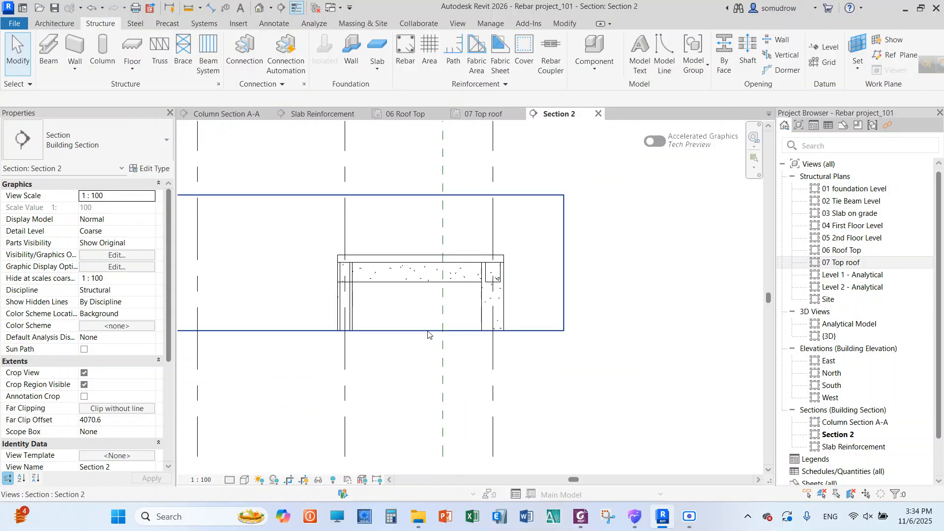
{"action": "scroll", "coordinate": [526, 290], "scroll_direction": "down", "scroll_amount": 3}
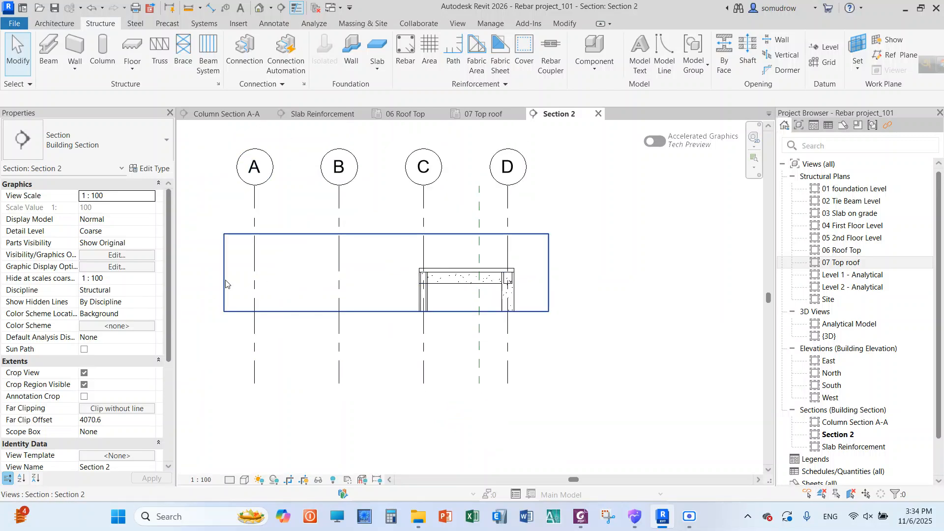
{"action": "left_click", "coordinate": [224, 284]}
{"action": "scroll", "coordinate": [496, 276], "scroll_direction": "up", "scroll_amount": 5}
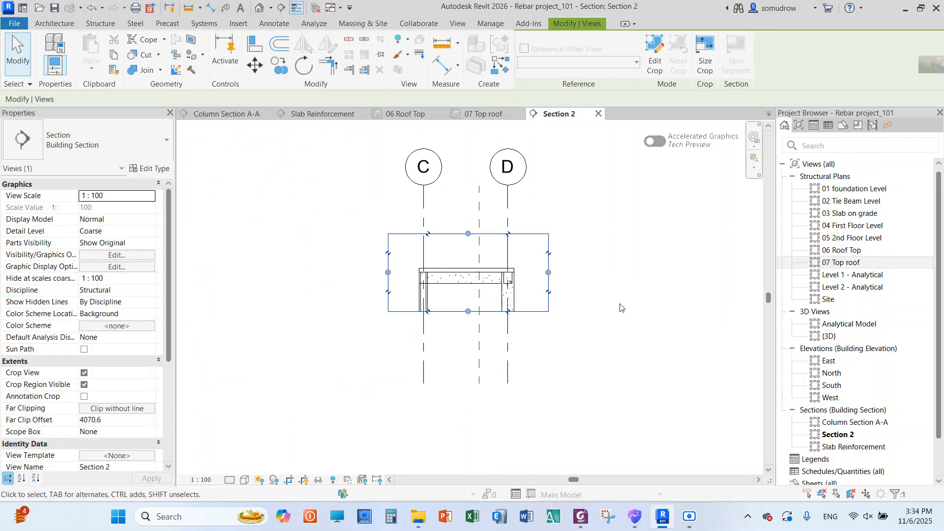
{"action": "left_click", "coordinate": [398, 231]}
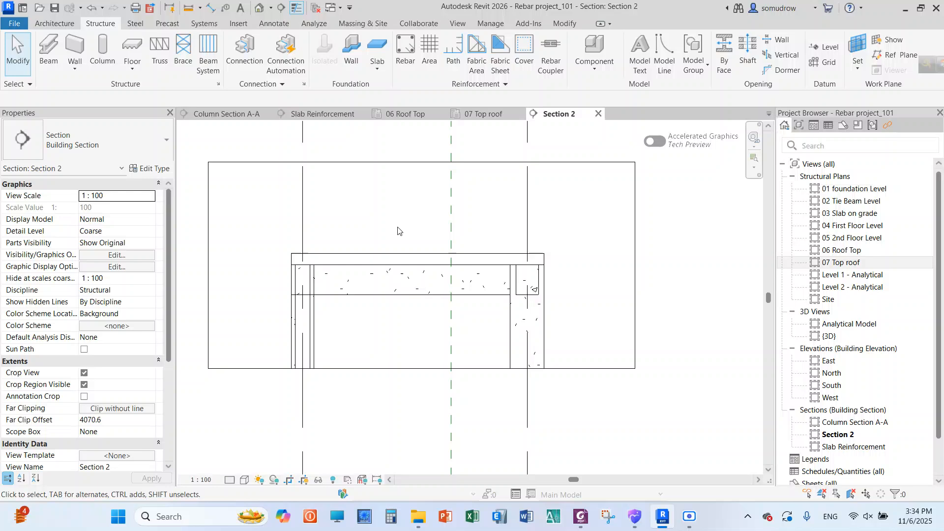
Apply the Slab Cover 30 mm rebar cover to the whole 07 Top roof slab and check its cover properties
{"action": "left_click", "coordinate": [404, 256]}
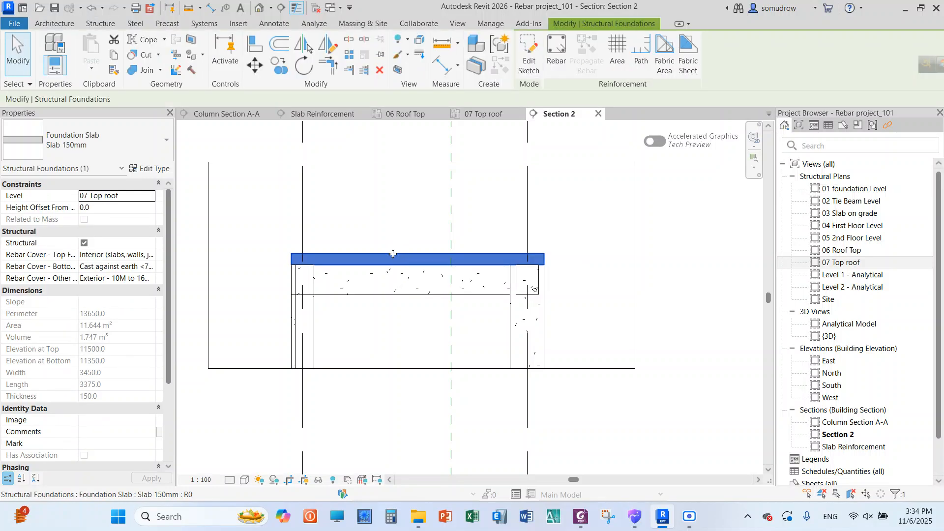
{"action": "left_click", "coordinate": [389, 316]}
{"action": "left_click", "coordinate": [387, 261]}
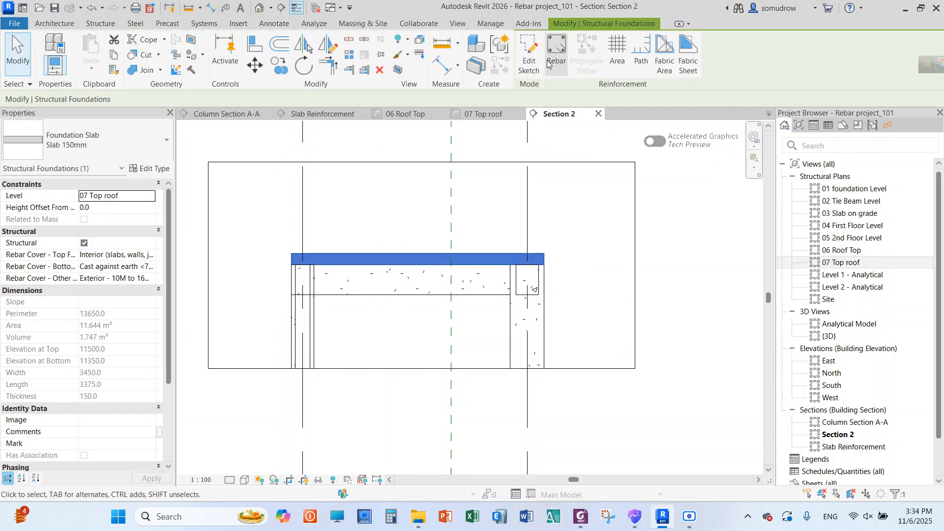
{"action": "left_click", "coordinate": [101, 24]}
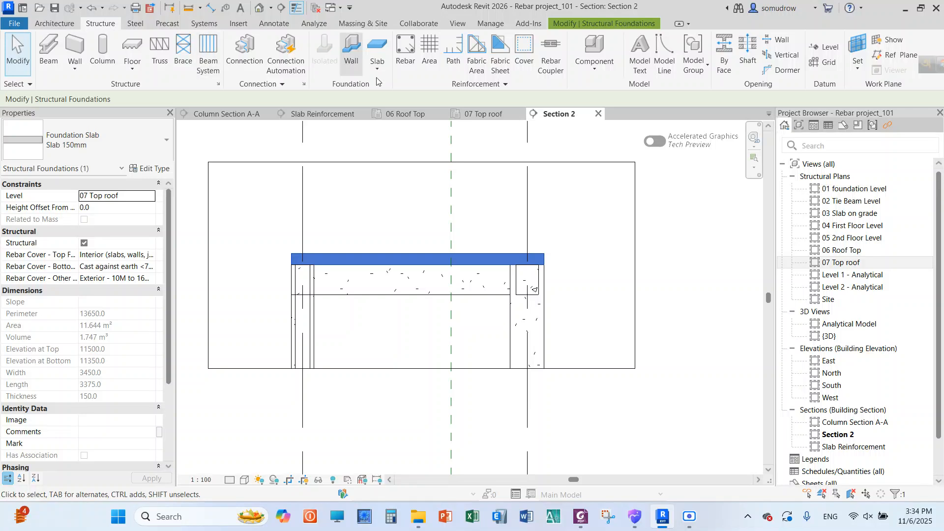
{"action": "left_click", "coordinate": [521, 52]}
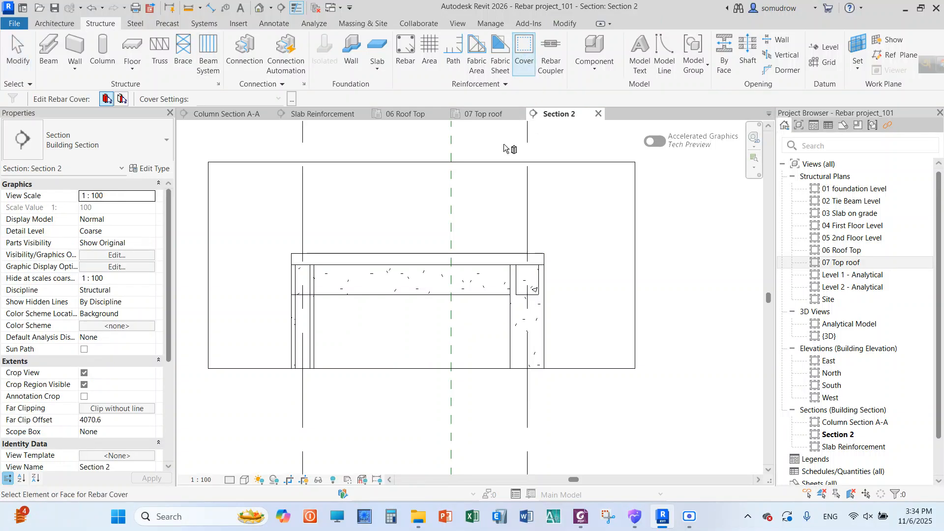
{"action": "left_click", "coordinate": [382, 257]}
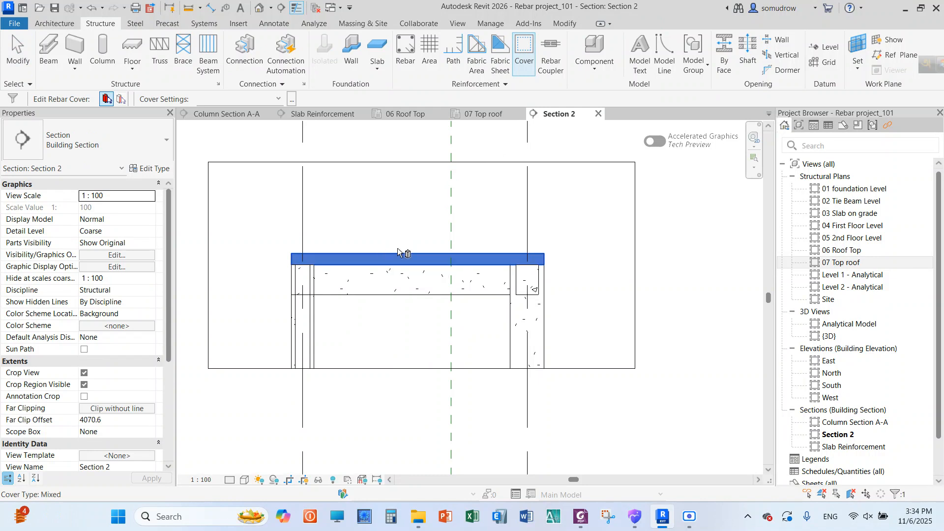
{"action": "left_click", "coordinate": [278, 99]}
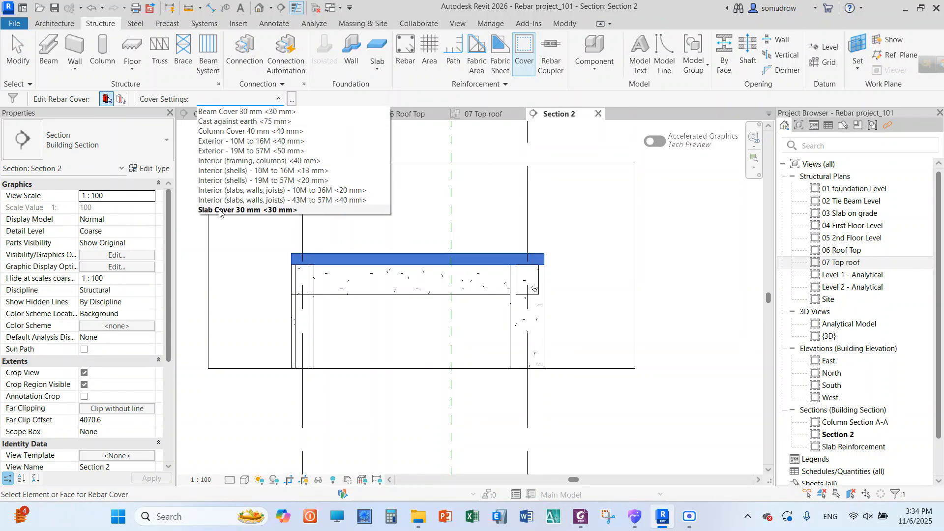
{"action": "left_click", "coordinate": [219, 211]}
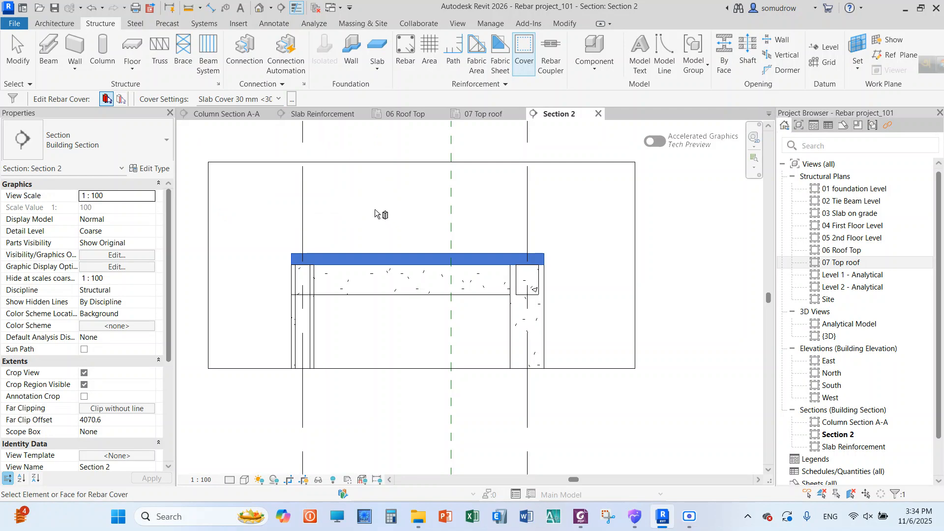
{"action": "right_click", "coordinate": [292, 191]}
{"action": "left_click", "coordinate": [306, 196]}
{"action": "right_click", "coordinate": [251, 191]}
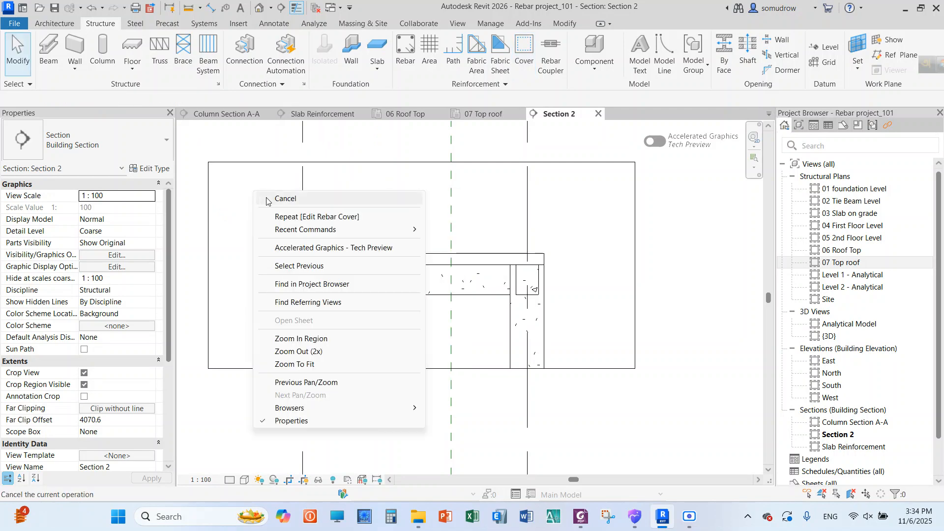
{"action": "left_click", "coordinate": [267, 198]}
{"action": "left_click", "coordinate": [365, 262]}
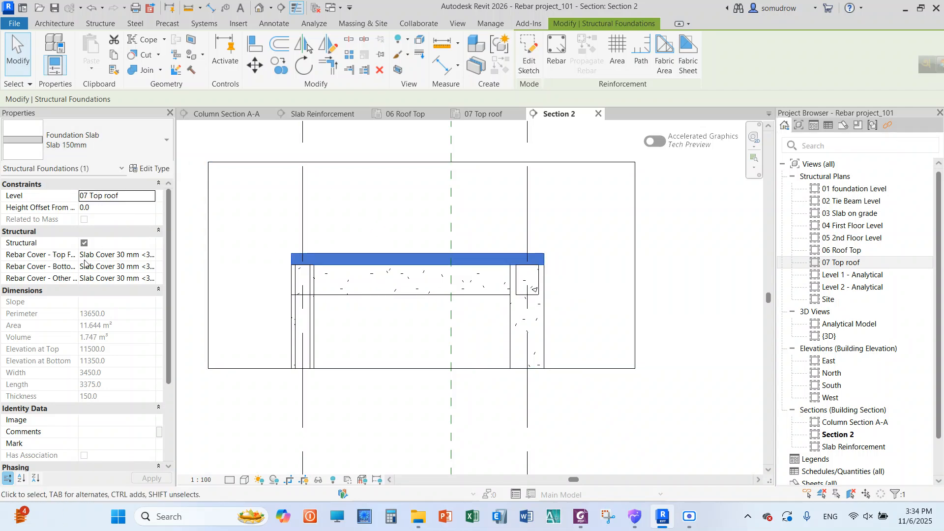
{"action": "left_click", "coordinate": [243, 231]}
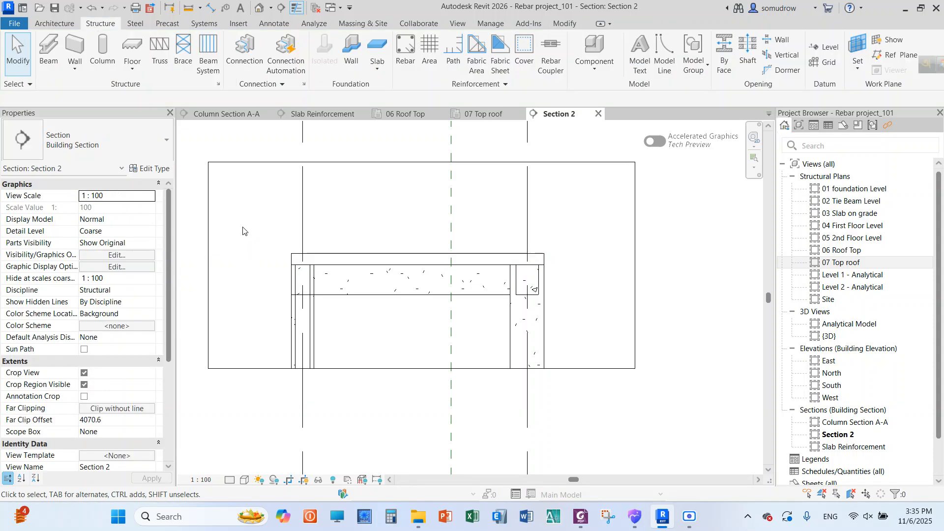
Start placing structural rebar for the 07 Top roof slab in Section 2
{"action": "scroll", "coordinate": [295, 238], "scroll_direction": "down", "scroll_amount": 1}
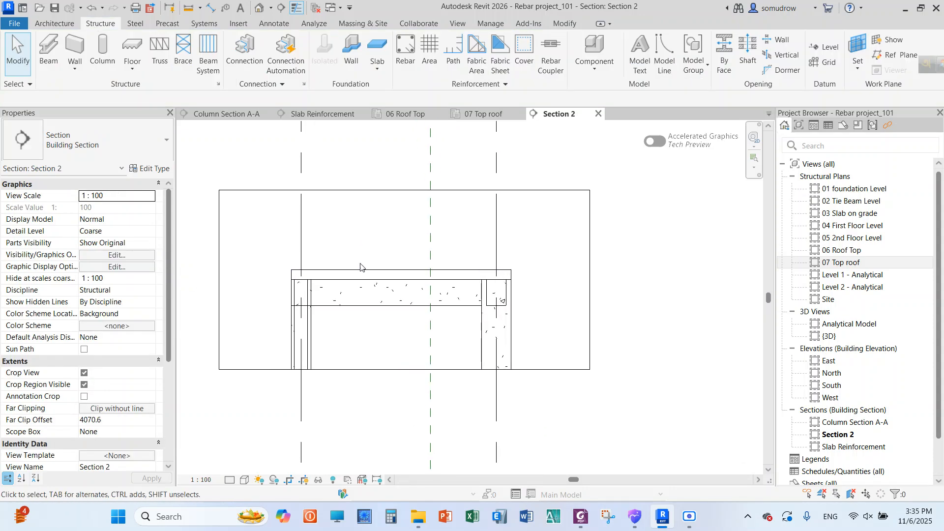
{"action": "left_click", "coordinate": [406, 54]}
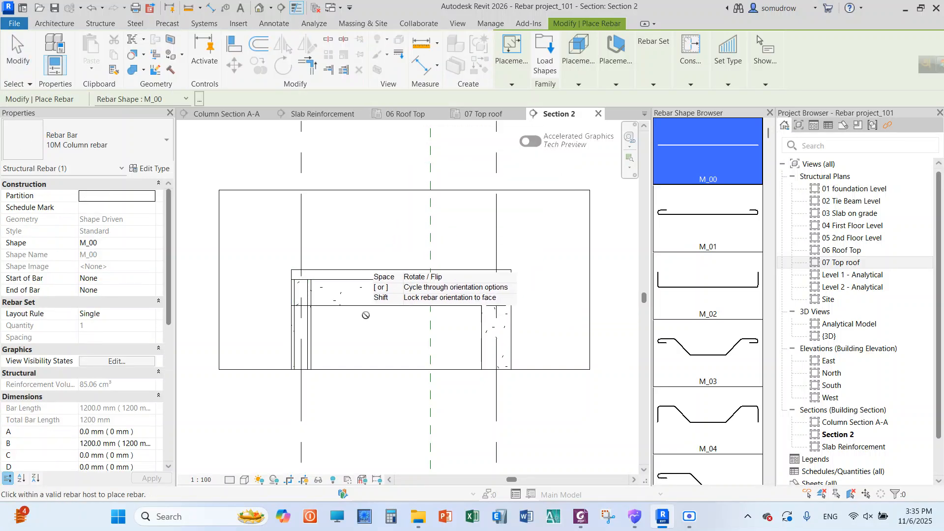
{"action": "scroll", "coordinate": [412, 328], "scroll_direction": "up", "scroll_amount": 2}
{"action": "scroll", "coordinate": [332, 322], "scroll_direction": "down", "scroll_amount": 1}
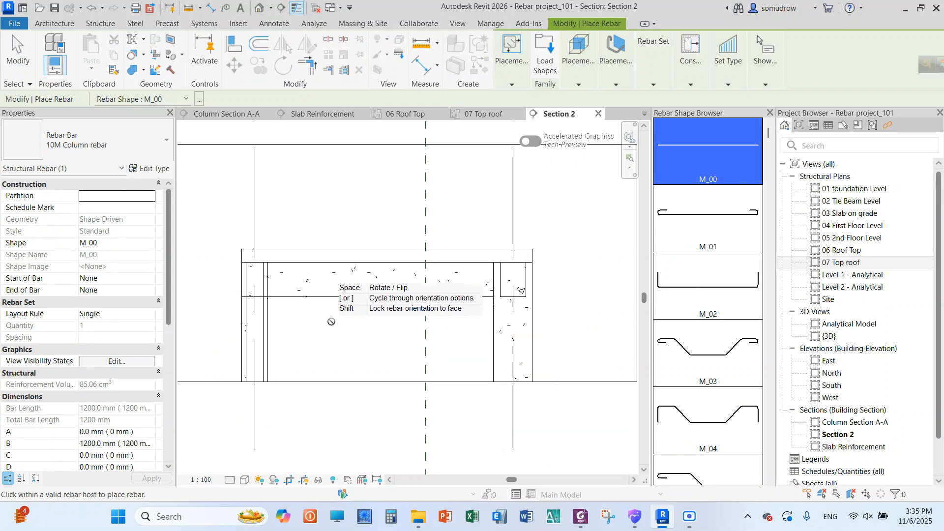
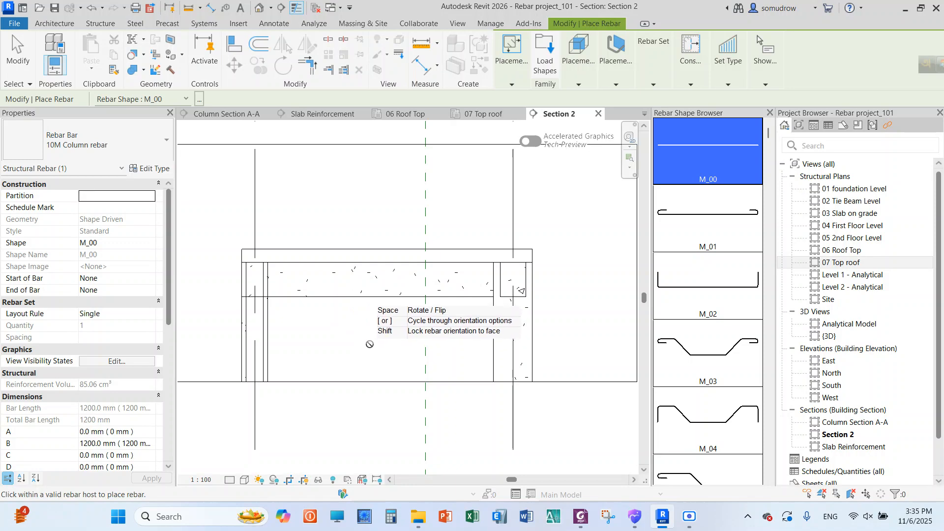
Try the M_03 rebar shape in the 07 Top roof slab without placing a bar
{"action": "scroll", "coordinate": [322, 257], "scroll_direction": "up", "scroll_amount": 1}
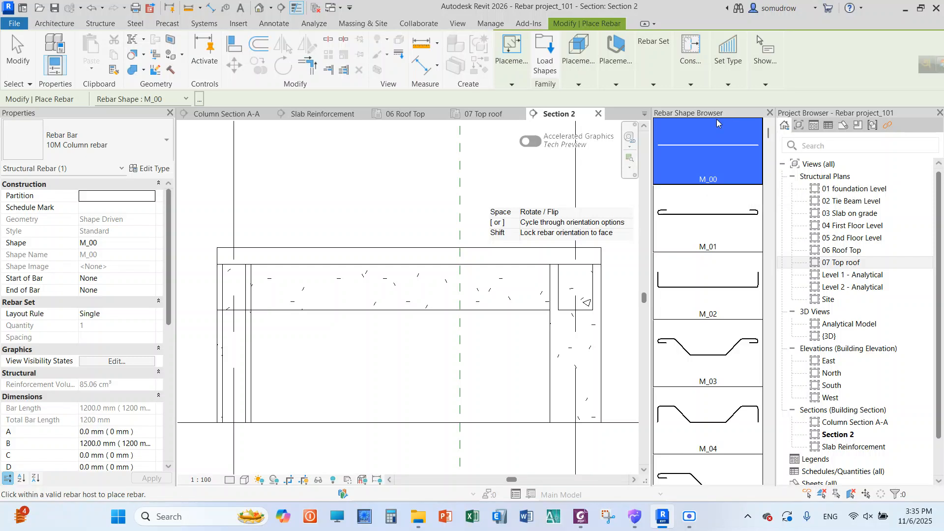
{"action": "left_click", "coordinate": [705, 349]}
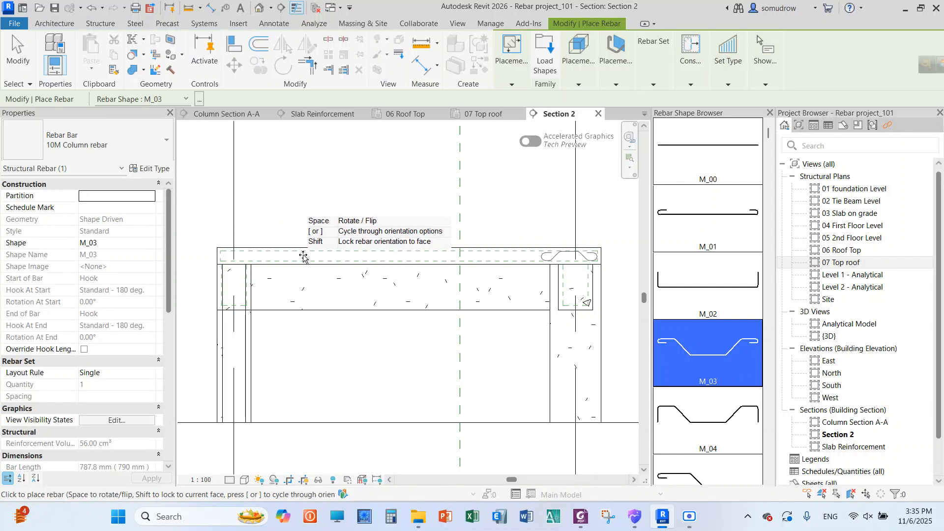
{"action": "left_click", "coordinate": [510, 87]}
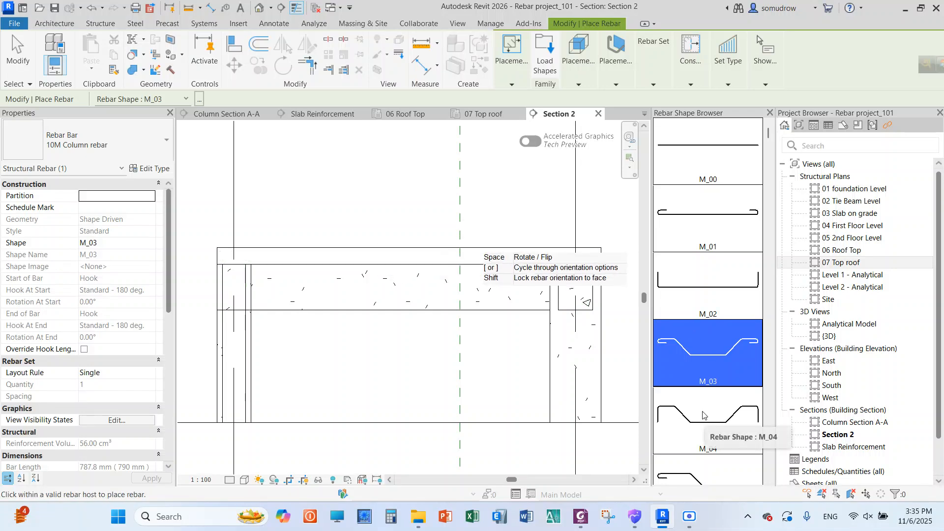
{"action": "scroll", "coordinate": [705, 408], "scroll_direction": "down", "scroll_amount": 1}
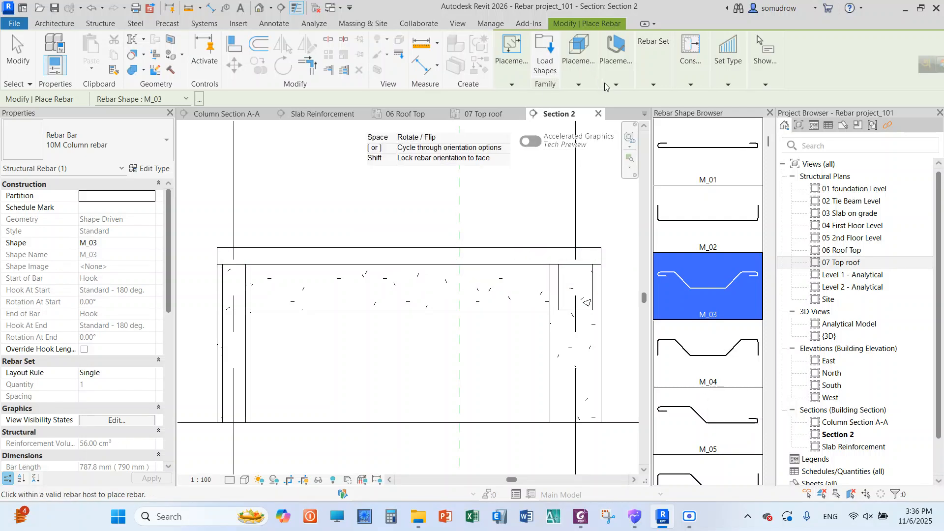
{"action": "left_click", "coordinate": [621, 80]}
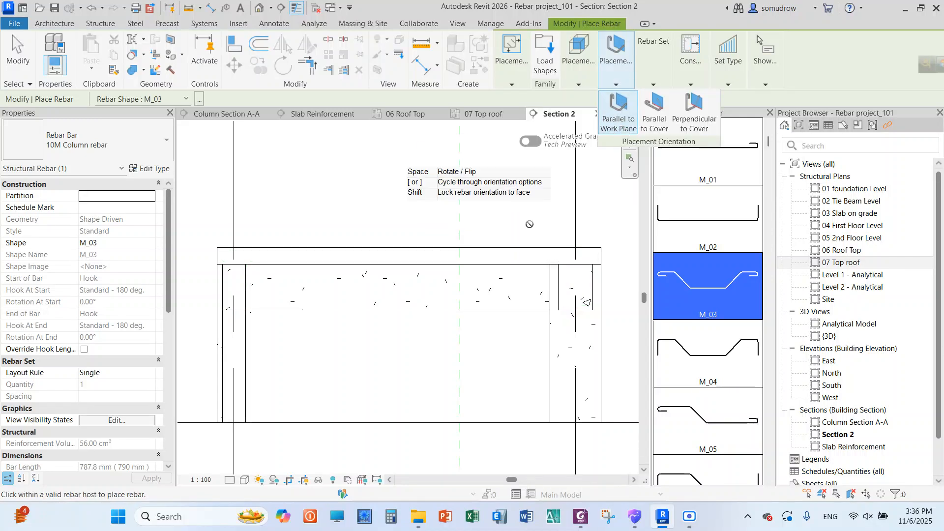
{"action": "scroll", "coordinate": [504, 227], "scroll_direction": "down", "scroll_amount": 1}
{"action": "scroll", "coordinate": [335, 252], "scroll_direction": "up", "scroll_amount": 3}
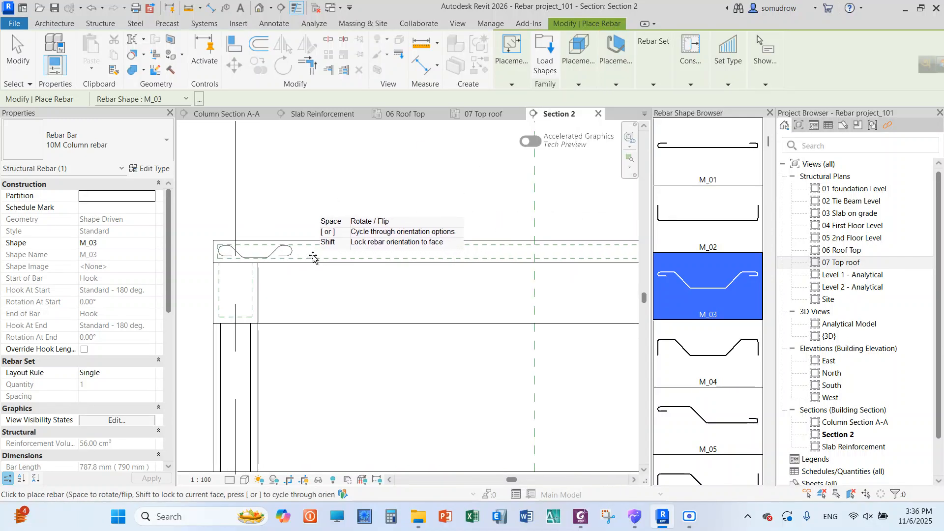
{"action": "scroll", "coordinate": [394, 245], "scroll_direction": "down", "scroll_amount": 1}
{"action": "scroll", "coordinate": [347, 239], "scroll_direction": "up", "scroll_amount": 1}
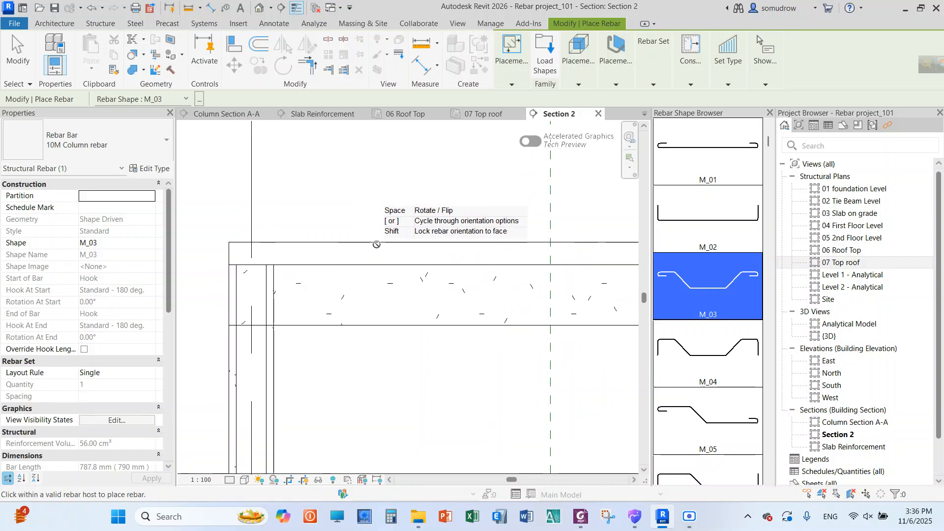
Place one M_04 shape bar in the top roof slab above the beam at the slab's end and finish rebar placement
{"action": "left_click", "coordinate": [715, 350]}
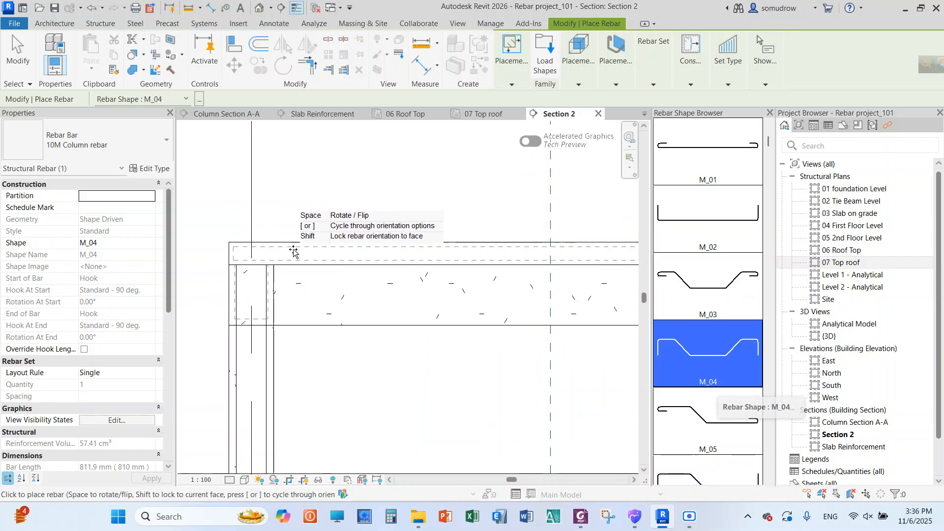
{"action": "scroll", "coordinate": [287, 253], "scroll_direction": "down", "scroll_amount": 2}
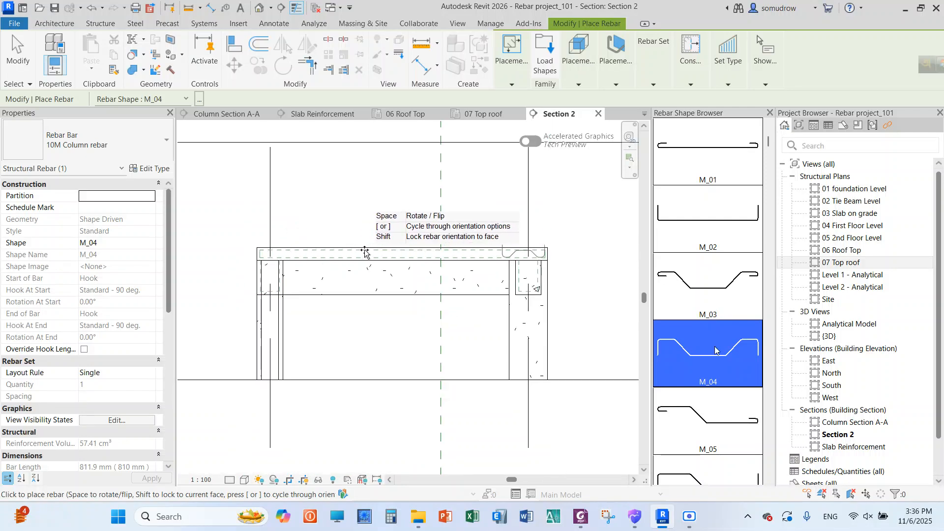
{"action": "left_click", "coordinate": [298, 256]}
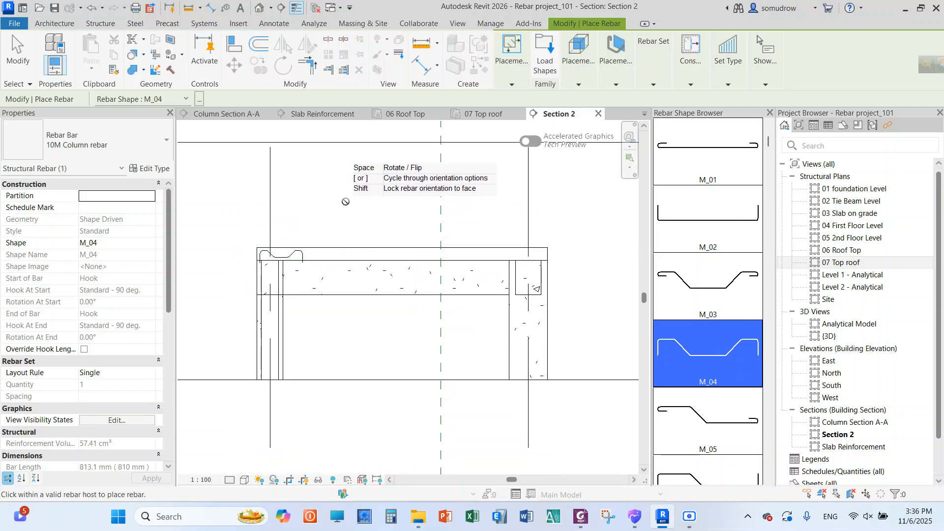
{"action": "right_click", "coordinate": [345, 202]}
{"action": "left_click", "coordinate": [362, 212]}
Stretch the M_04 bar's inner end to the slab's far cover line, making segment F about 2890 mm
{"action": "scroll", "coordinate": [290, 239], "scroll_direction": "up", "scroll_amount": 4}
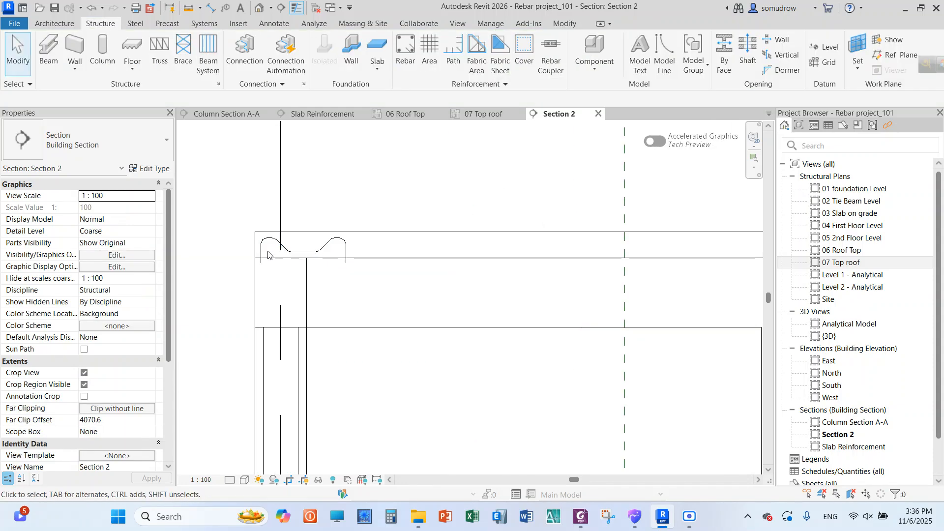
{"action": "left_click", "coordinate": [284, 236]}
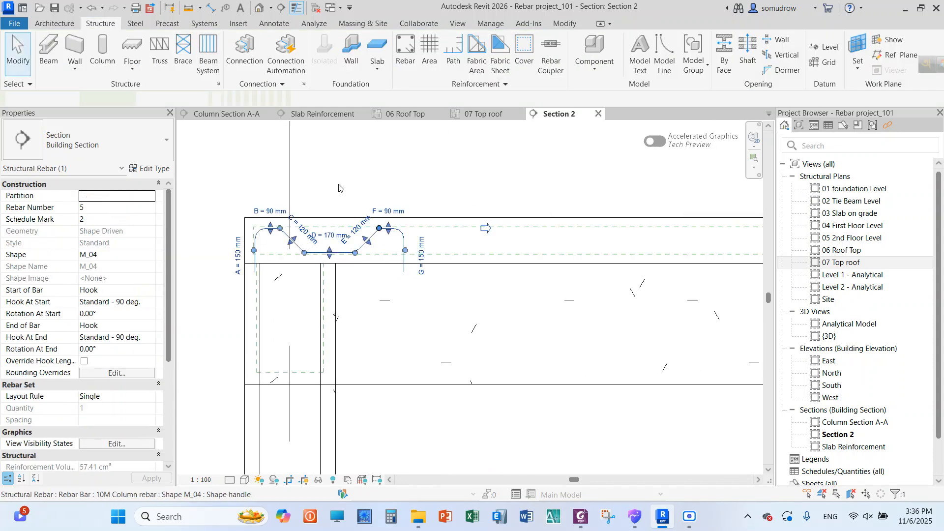
{"action": "scroll", "coordinate": [367, 177], "scroll_direction": "down", "scroll_amount": 3}
{"action": "scroll", "coordinate": [367, 177], "scroll_direction": "up", "scroll_amount": 2}
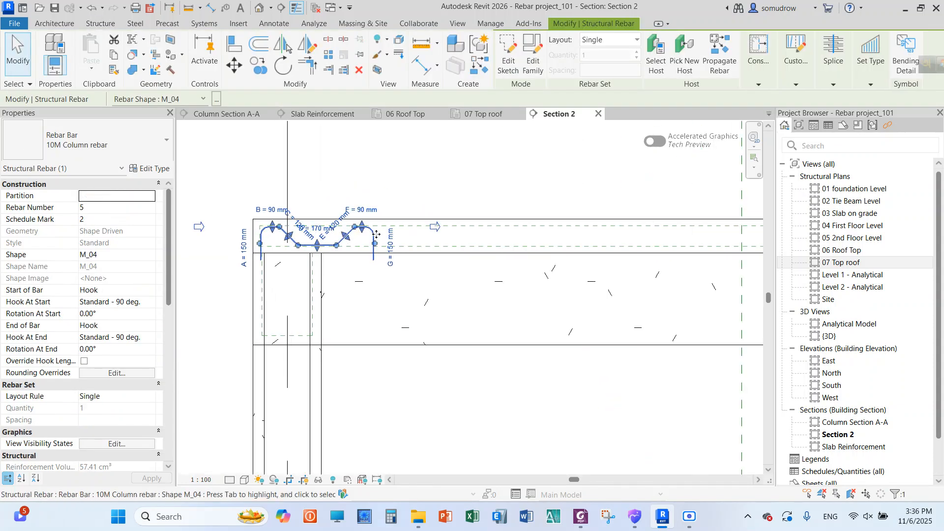
{"action": "left_click_drag", "start_coordinate": [374, 245], "coordinate": [675, 240]}
{"action": "scroll", "coordinate": [271, 241], "scroll_direction": "down", "scroll_amount": 2}
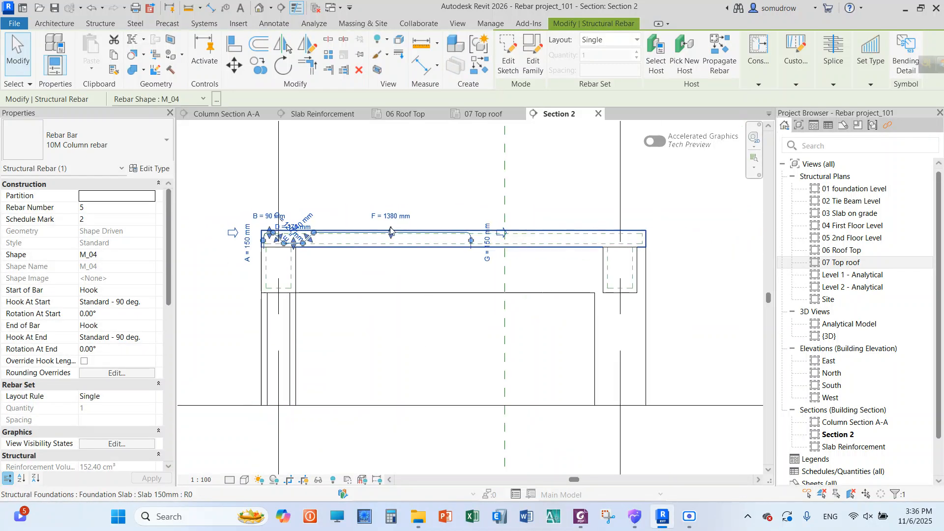
{"action": "left_click_drag", "start_coordinate": [471, 244], "coordinate": [643, 241]}
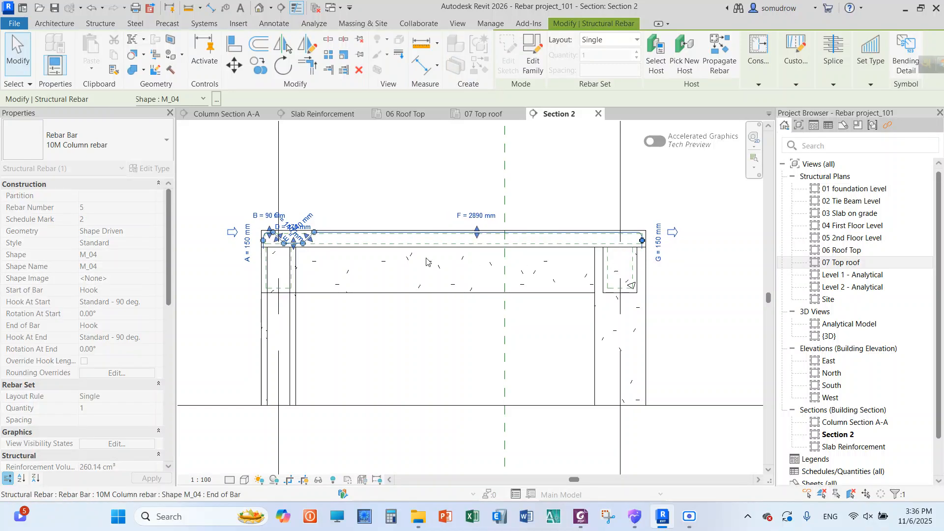
Move the bar's second bend toward the slab's far end, making segment D about 2230 mm and segment F about 760 mm
{"action": "scroll", "coordinate": [313, 241], "scroll_direction": "up", "scroll_amount": 3}
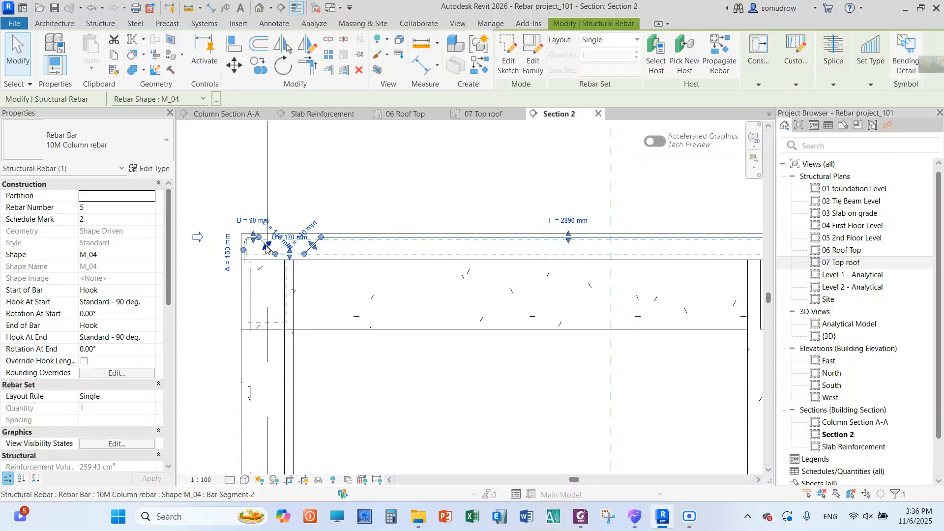
{"action": "left_click_drag", "start_coordinate": [259, 241], "coordinate": [695, 240]}
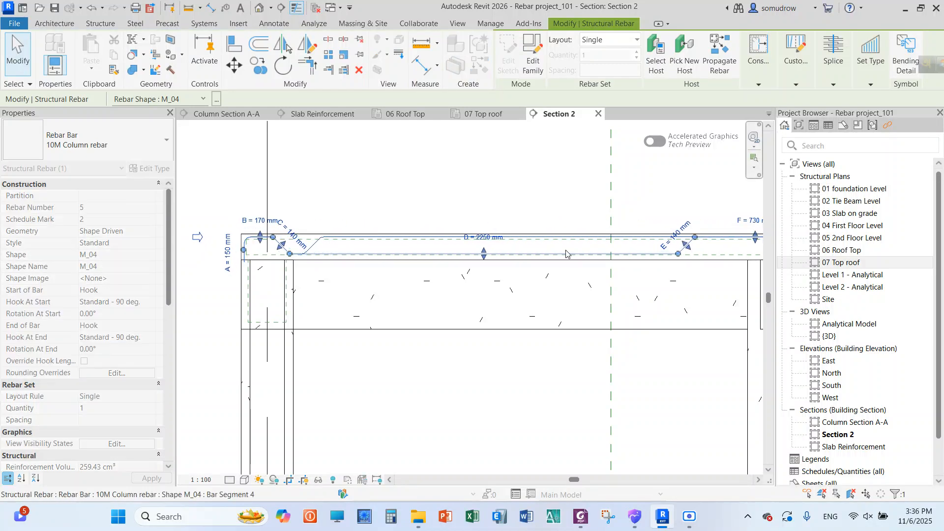
{"action": "scroll", "coordinate": [269, 291], "scroll_direction": "down", "scroll_amount": 2}
{"action": "scroll", "coordinate": [500, 282], "scroll_direction": "up", "scroll_amount": 1}
{"action": "scroll", "coordinate": [498, 281], "scroll_direction": "up", "scroll_amount": 2}
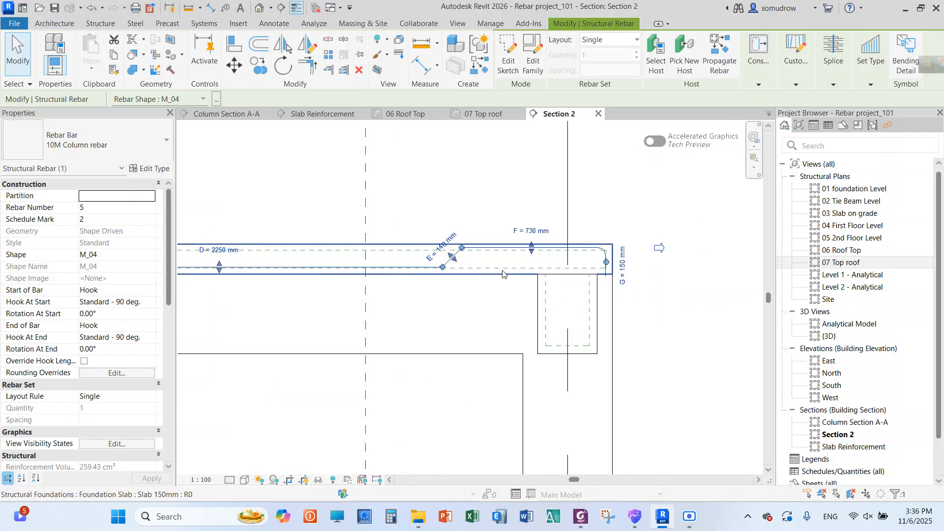
{"action": "left_click_drag", "start_coordinate": [464, 255], "coordinate": [458, 252]}
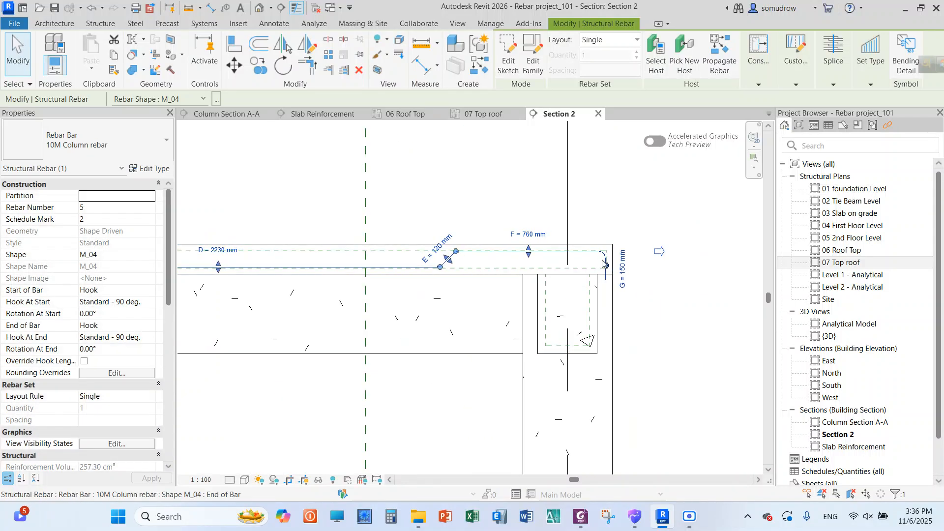
{"action": "scroll", "coordinate": [429, 271], "scroll_direction": "down", "scroll_amount": 3}
{"action": "scroll", "coordinate": [360, 267], "scroll_direction": "up", "scroll_amount": 3}
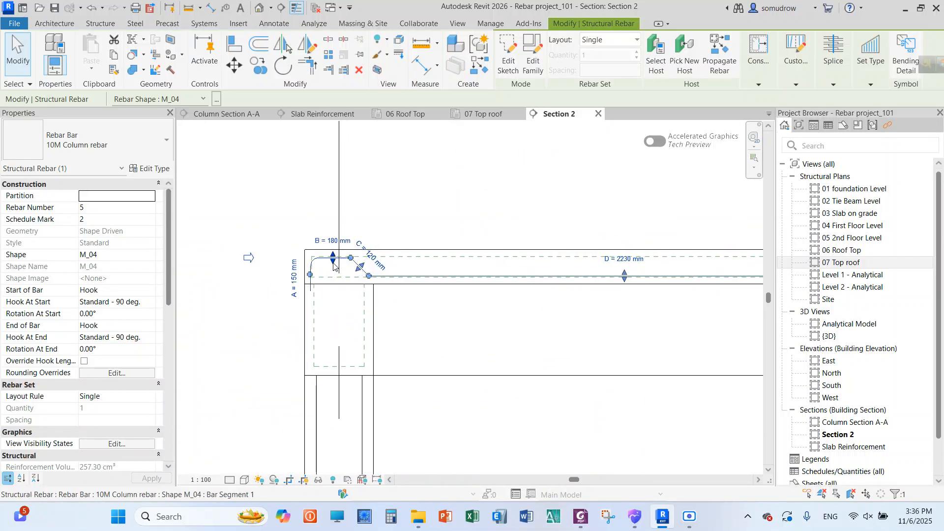
Move the bar's first bend inward, making segment B about 940 mm and segment D about 1480 mm
{"action": "left_click_drag", "start_coordinate": [350, 260], "coordinate": [552, 255]}
{"action": "scroll", "coordinate": [227, 226], "scroll_direction": "down", "scroll_amount": 2}
{"action": "scroll", "coordinate": [248, 224], "scroll_direction": "down", "scroll_amount": 1}
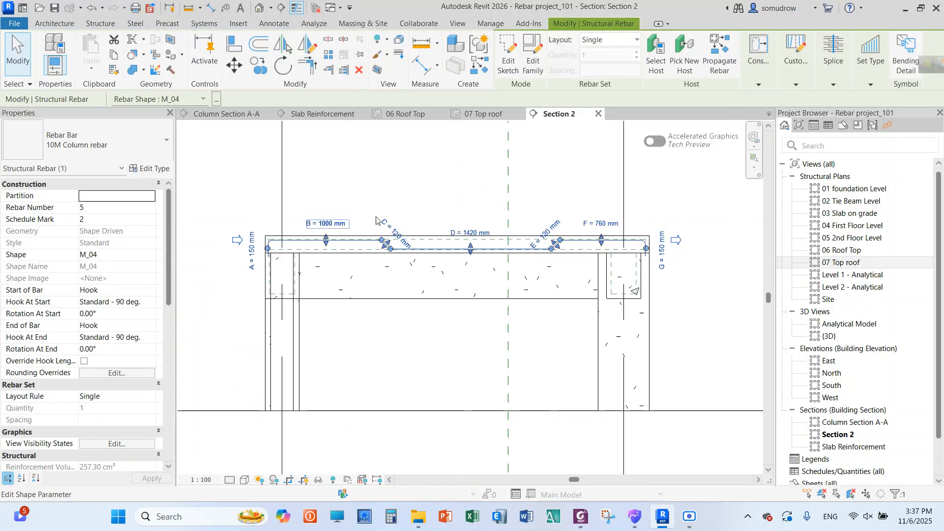
{"action": "scroll", "coordinate": [468, 213], "scroll_direction": "up", "scroll_amount": 1}
{"action": "left_click_drag", "start_coordinate": [368, 244], "coordinate": [360, 245]}
Delete the stretched M_04 bar from the top roof slab
{"action": "key", "text": "Escape"}
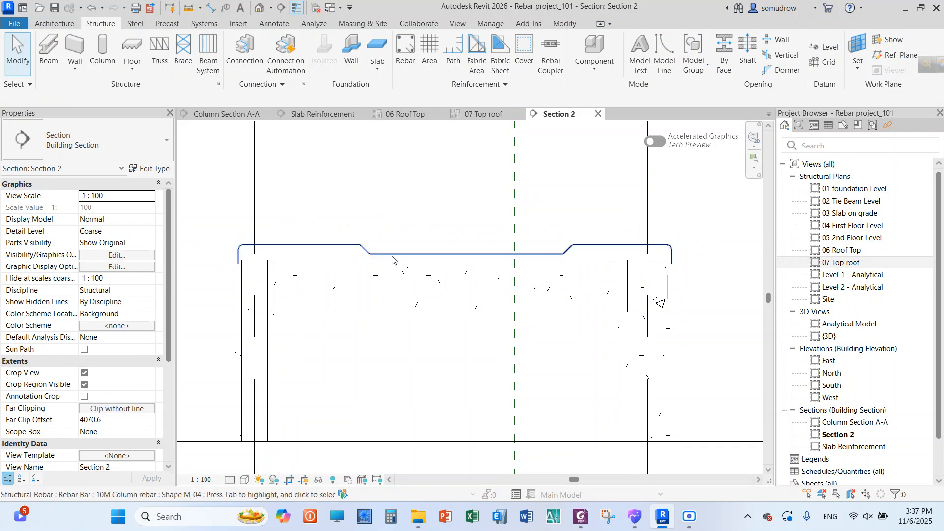
{"action": "left_click", "coordinate": [392, 260]}
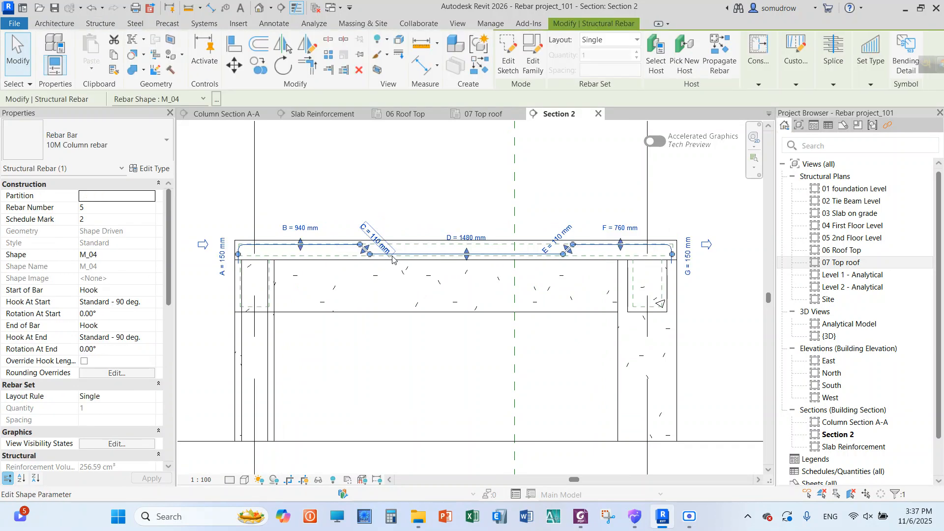
{"action": "key", "text": "Escape"}
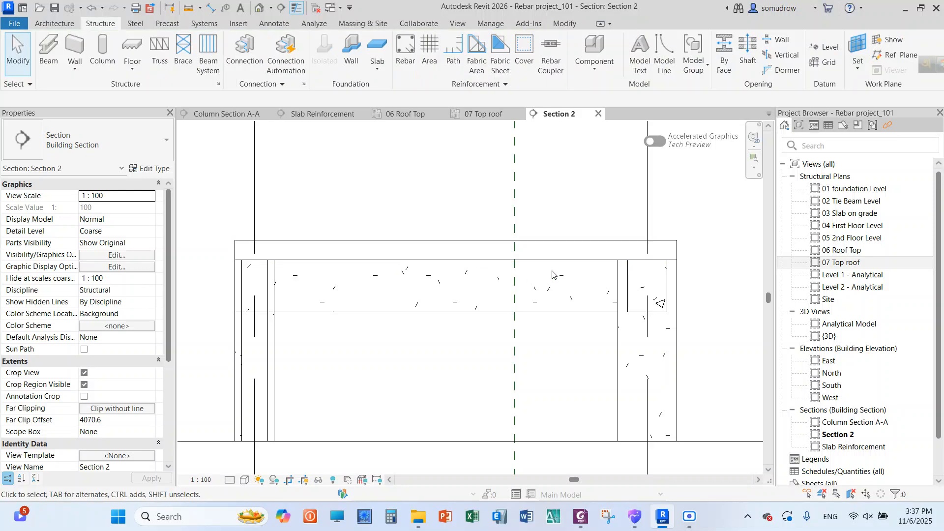
Start structural rebar placement with shape M_04 using the By Two Points method
{"action": "left_click", "coordinate": [405, 54]}
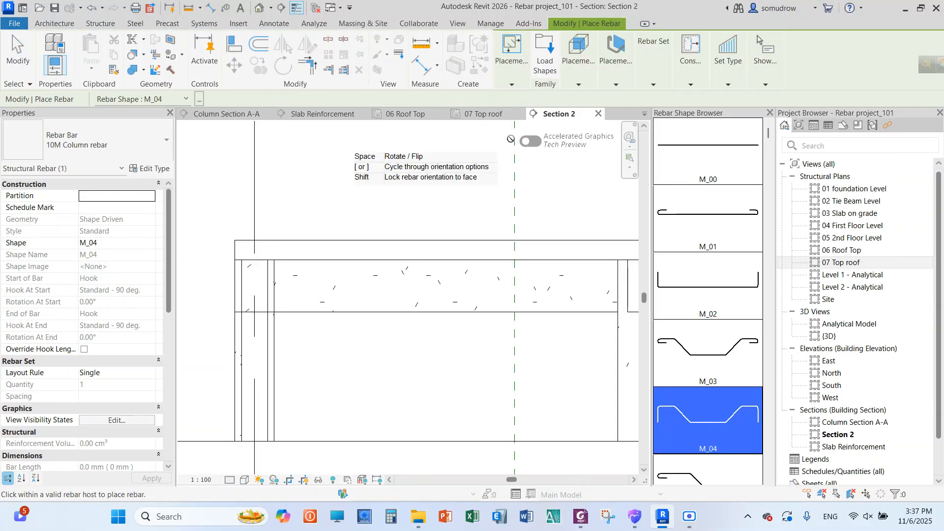
{"action": "left_click", "coordinate": [512, 84]}
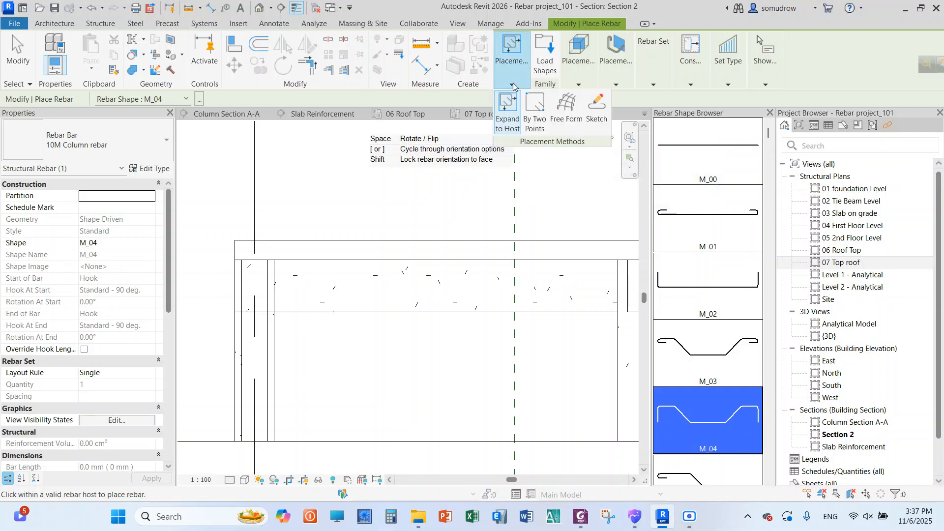
{"action": "left_click", "coordinate": [535, 126]}
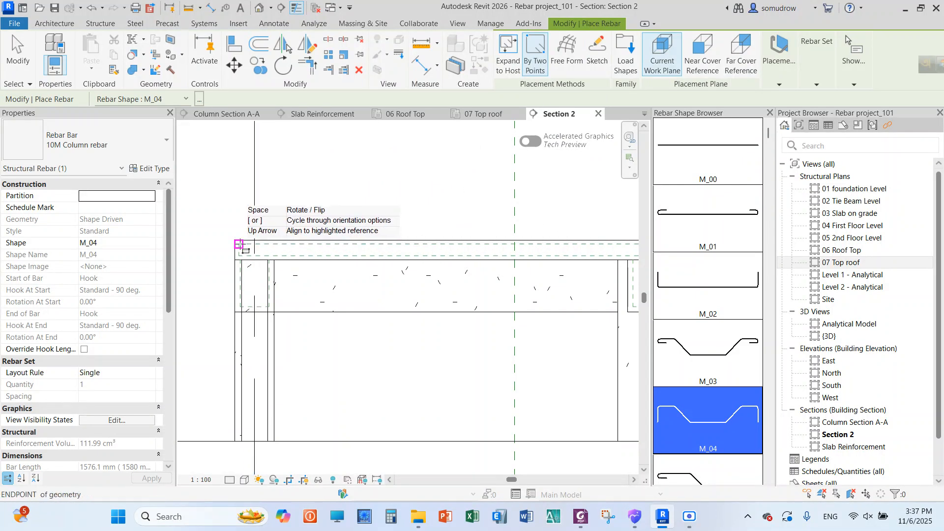
Try to place an M_04 bar by two points between opposite corners of the slab's cover, then cancel the command
{"action": "scroll", "coordinate": [238, 245], "scroll_direction": "up", "scroll_amount": 2}
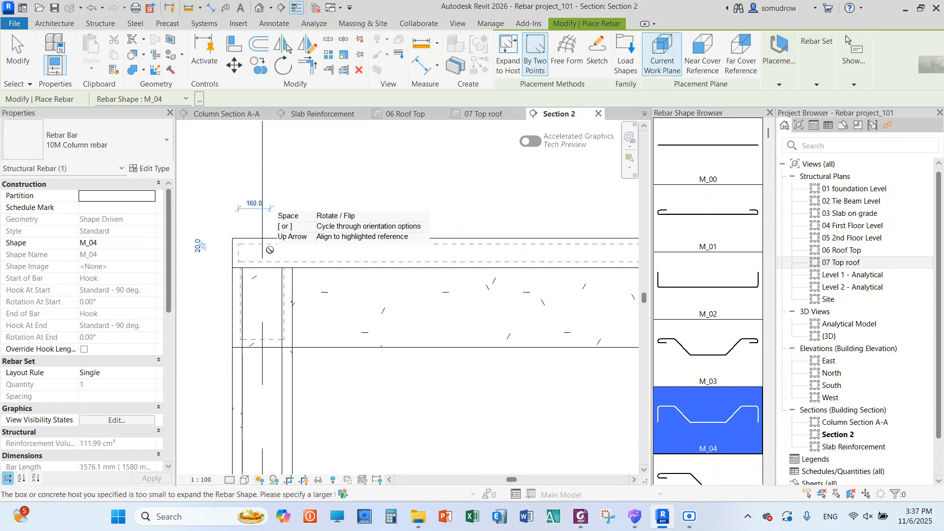
{"action": "scroll", "coordinate": [270, 250], "scroll_direction": "down", "scroll_amount": 3}
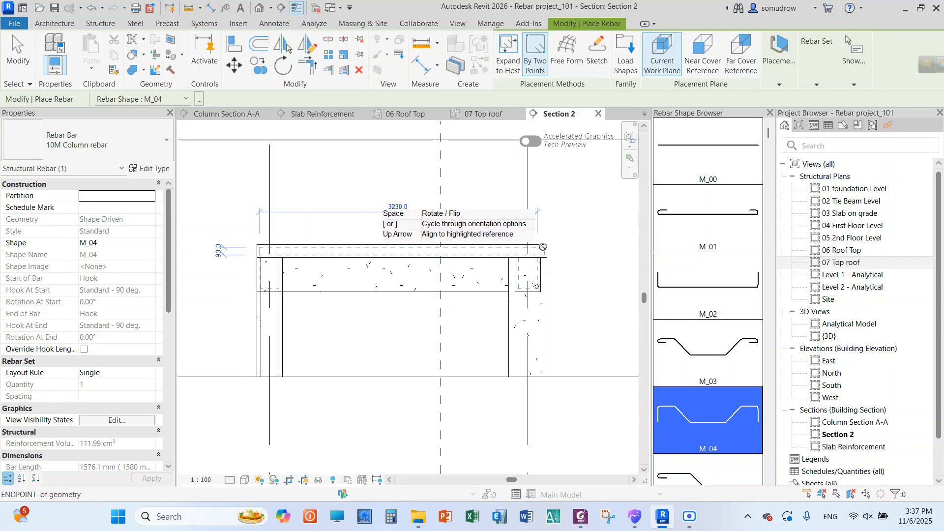
{"action": "scroll", "coordinate": [542, 250], "scroll_direction": "up", "scroll_amount": 3}
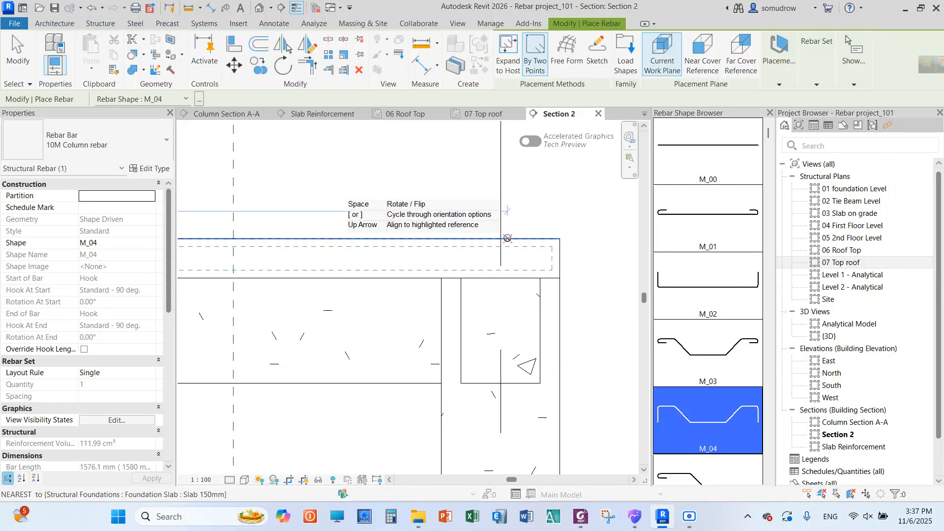
{"action": "scroll", "coordinate": [526, 251], "scroll_direction": "down", "scroll_amount": 3}
{"action": "scroll", "coordinate": [540, 252], "scroll_direction": "up", "scroll_amount": 2}
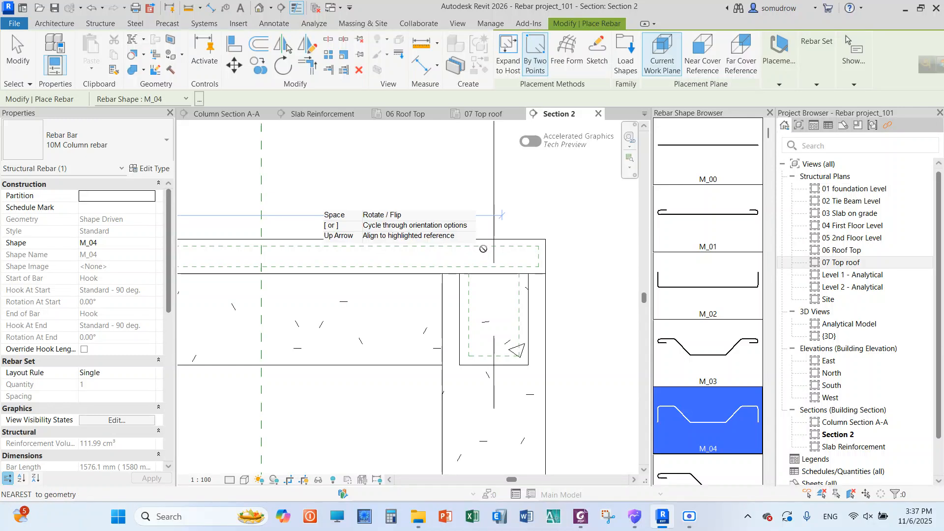
{"action": "scroll", "coordinate": [525, 232], "scroll_direction": "down", "scroll_amount": 3}
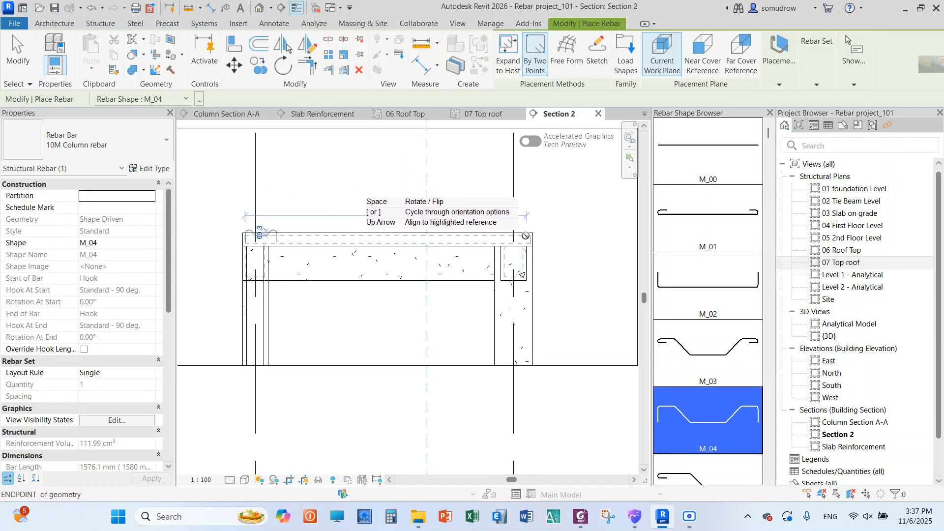
{"action": "right_click", "coordinate": [480, 203]}
{"action": "left_click", "coordinate": [483, 204]}
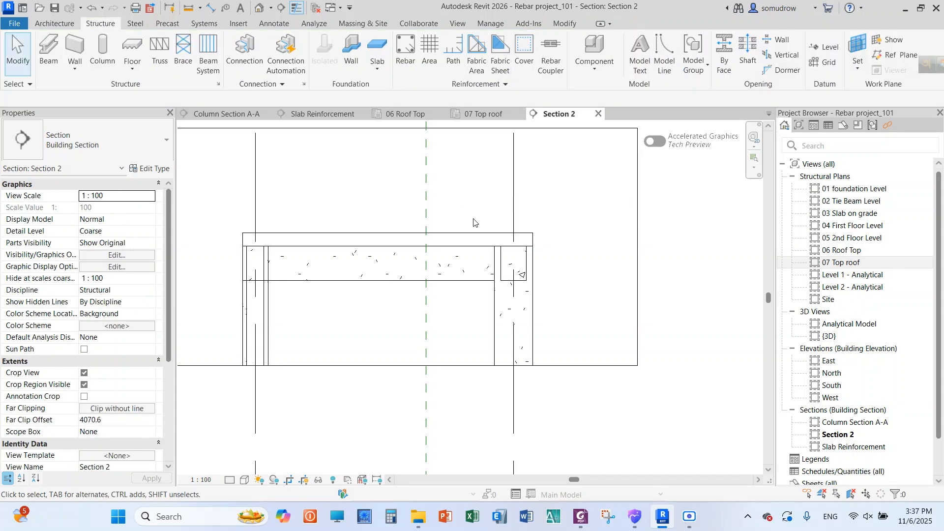
Place a 10M Column rebar bar of shape M_04 in the top roof slab using the By Two Points method
{"action": "left_click", "coordinate": [441, 239]}
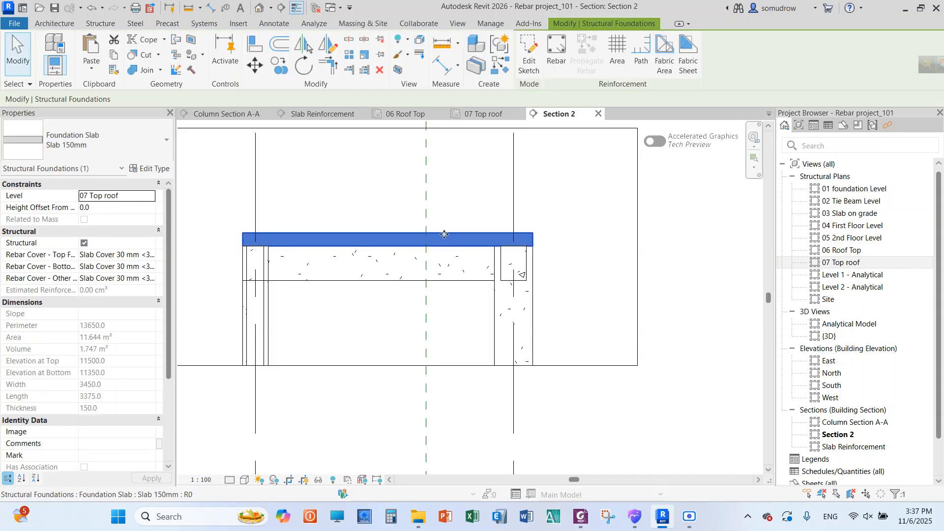
{"action": "left_click", "coordinate": [556, 68]}
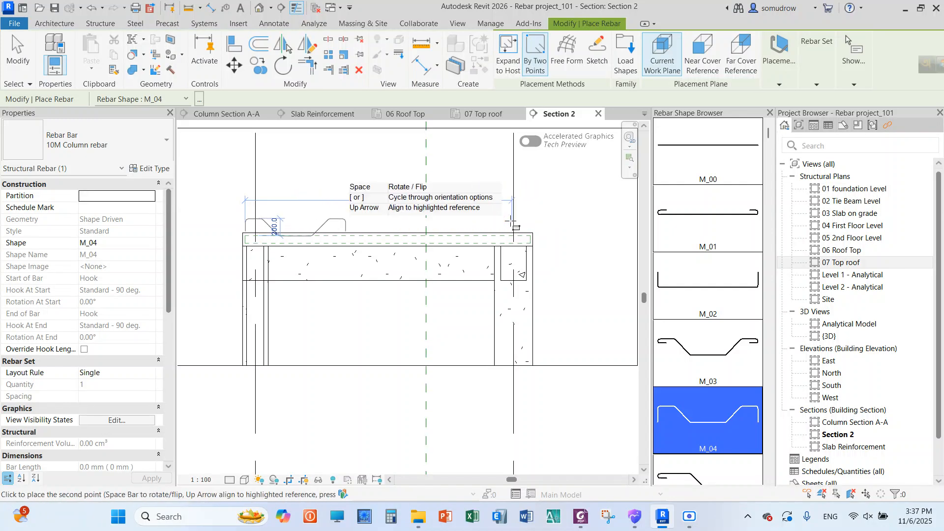
{"action": "left_click", "coordinate": [560, 219]}
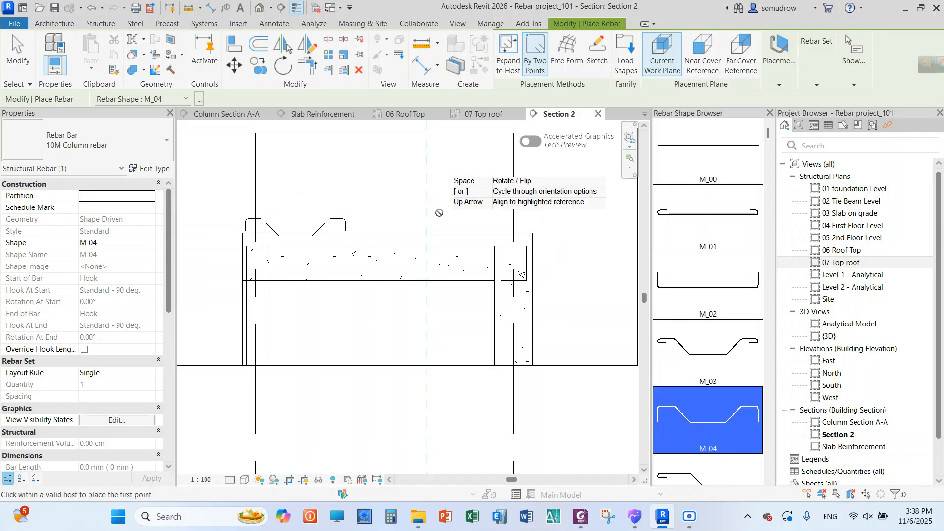
{"action": "key", "text": "Escape"}
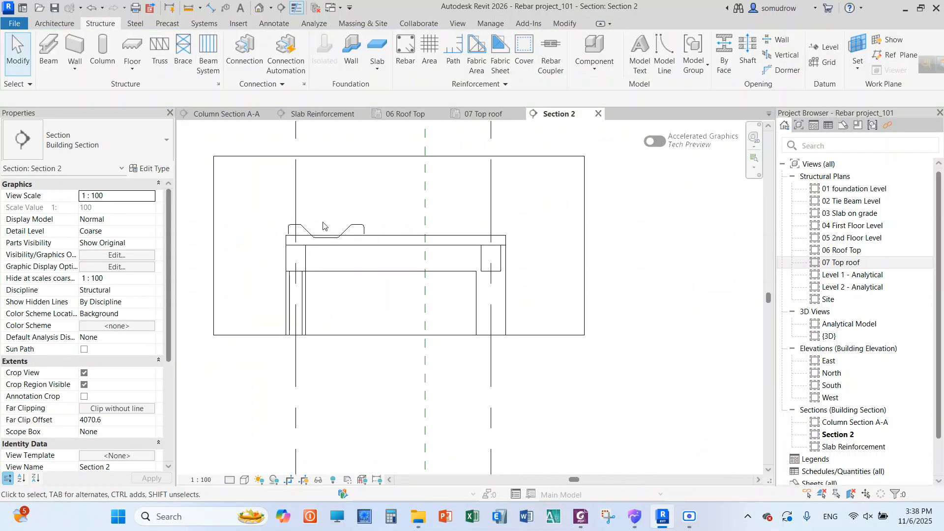
Lower the bar's middle and upper segments onto the slab's cover lines, making segment B about 400 mm and segment D about 230 mm
{"action": "scroll", "coordinate": [223, 200], "scroll_direction": "up", "scroll_amount": 2}
{"action": "left_click", "coordinate": [305, 245]}
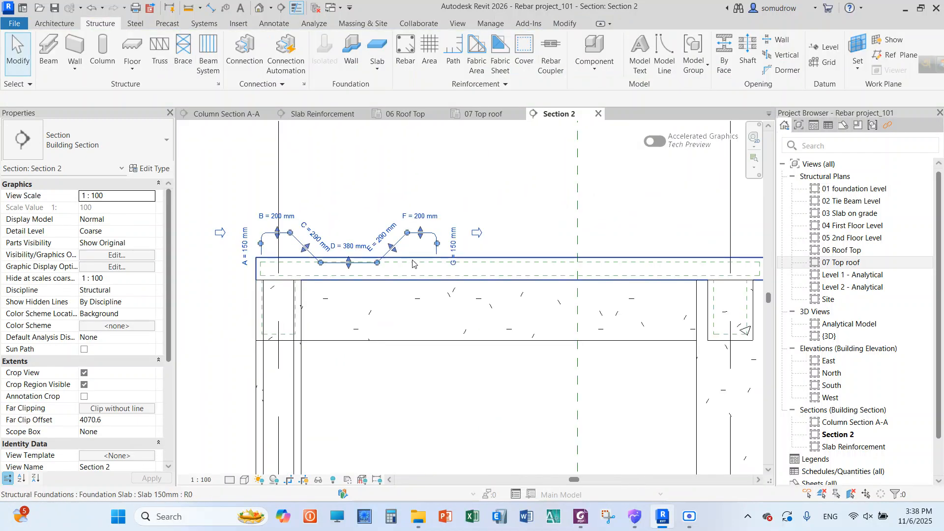
{"action": "left_click_drag", "start_coordinate": [348, 264], "coordinate": [347, 279]}
{"action": "left_click_drag", "start_coordinate": [293, 249], "coordinate": [294, 267]}
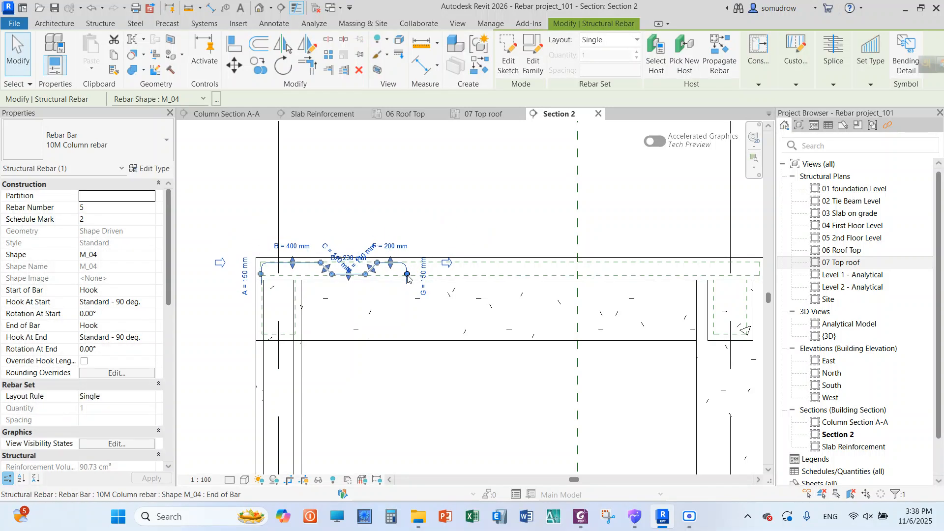
Stretch the bar to the slab's far cover and reposition its bends, making B about 1130 mm, D about 1180 mm and F about 860 mm
{"action": "left_click_drag", "start_coordinate": [407, 276], "coordinate": [759, 276]}
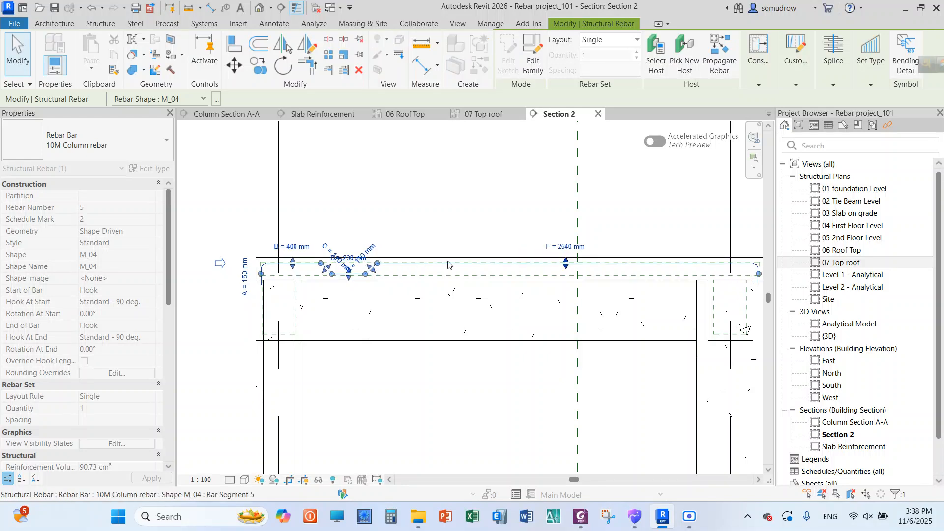
{"action": "left_click_drag", "start_coordinate": [373, 270], "coordinate": [708, 266]}
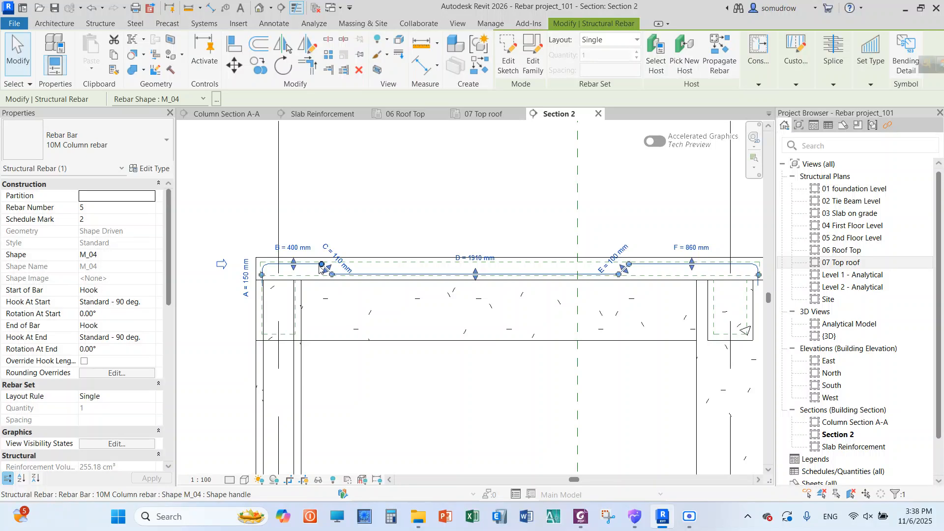
{"action": "left_click_drag", "start_coordinate": [323, 267], "coordinate": [431, 265]}
{"action": "left_click", "coordinate": [393, 232]}
{"action": "scroll", "coordinate": [397, 226], "scroll_direction": "down", "scroll_amount": 3}
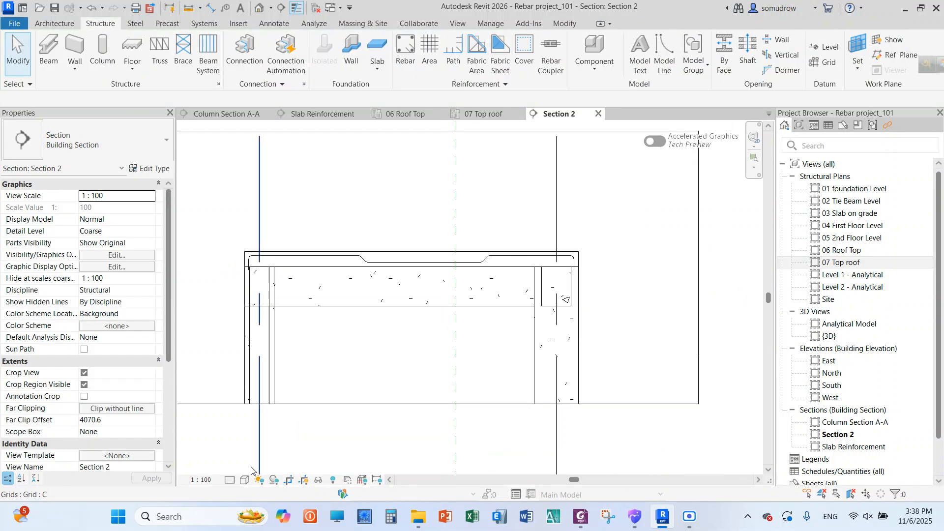
Set the detail level of Section 2 to Fine to show the bar's true thickness
{"action": "left_click", "coordinate": [230, 479]}
{"action": "left_click", "coordinate": [240, 467]}
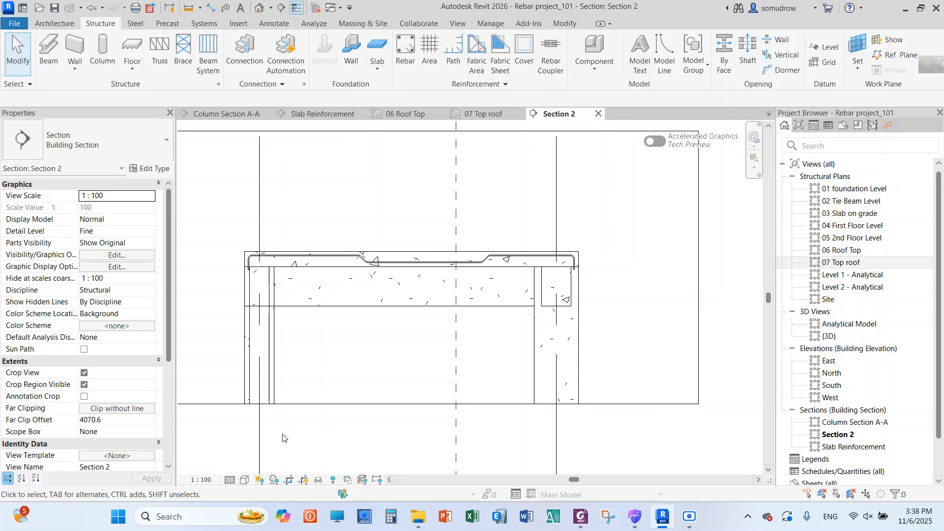
{"action": "scroll", "coordinate": [344, 260], "scroll_direction": "up", "scroll_amount": 3}
{"action": "scroll", "coordinate": [310, 256], "scroll_direction": "down", "scroll_amount": 1}
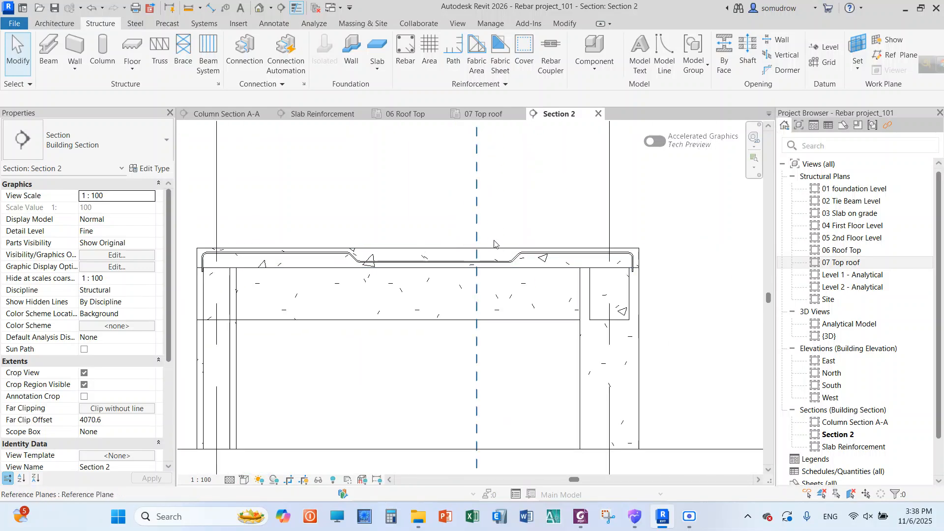
Duplicate the M_04 slab bar's type under the name 10M Slab Reinforcement
{"action": "left_click", "coordinate": [242, 257]}
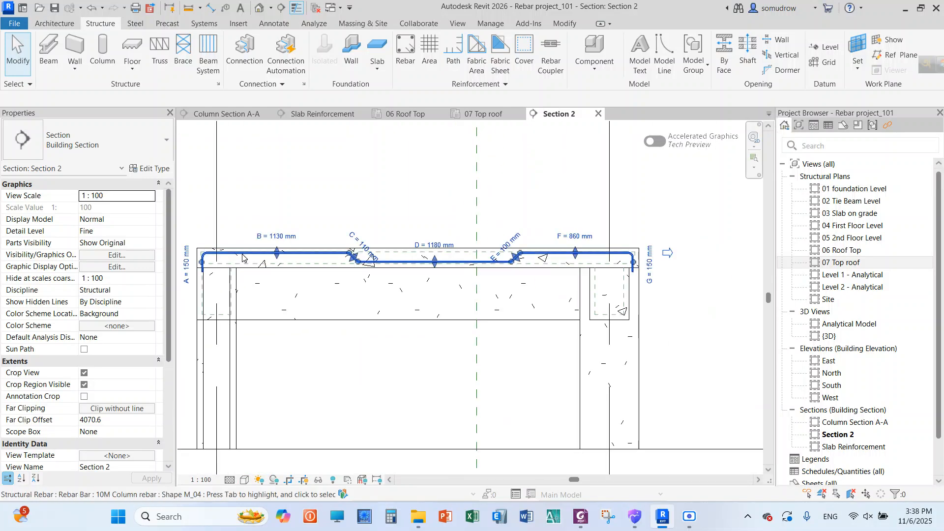
{"action": "left_click", "coordinate": [157, 170]}
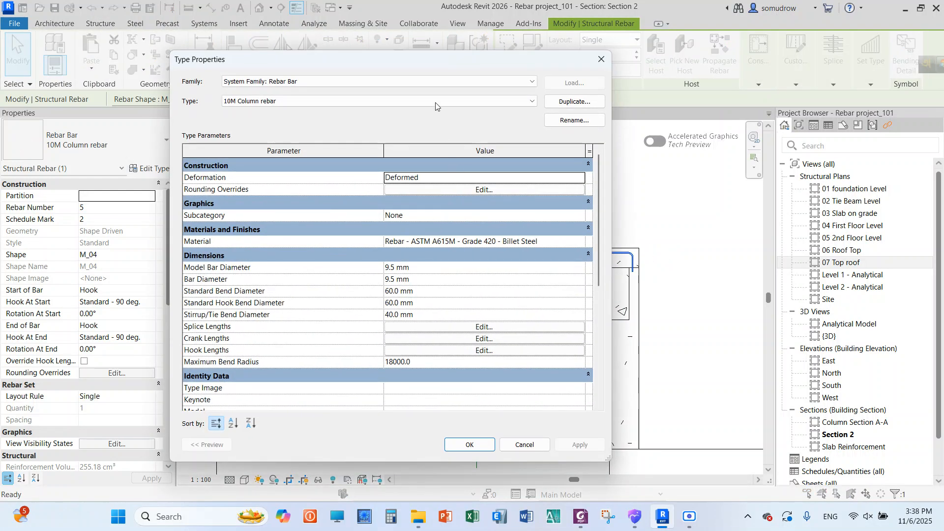
{"action": "left_click", "coordinate": [573, 101]}
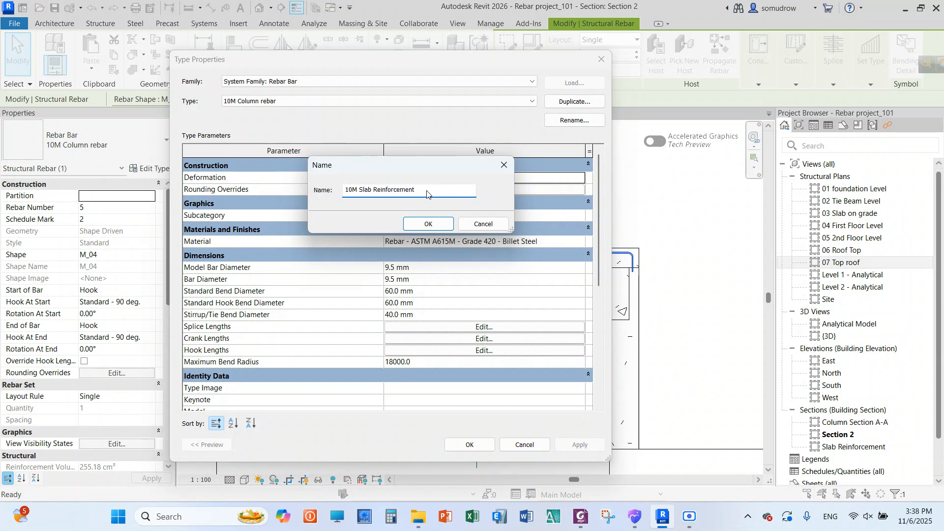
{"action": "left_click", "coordinate": [428, 224]}
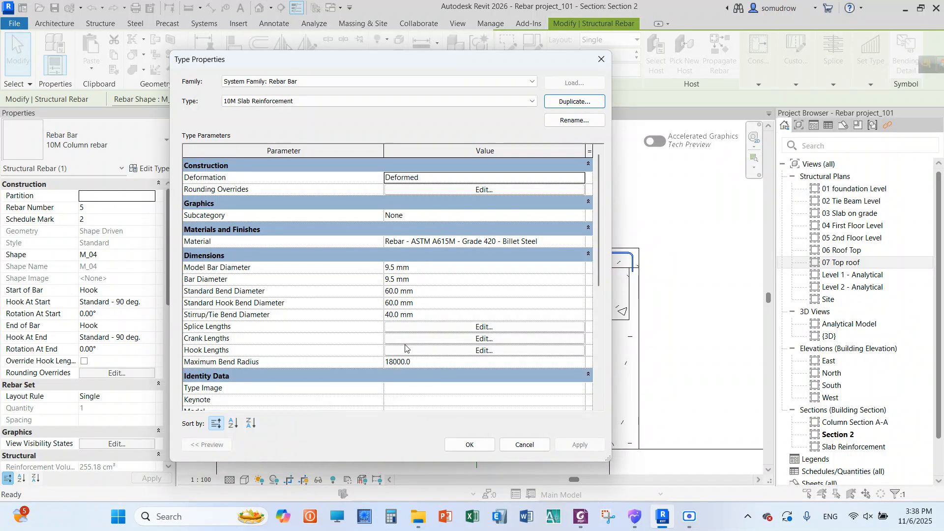
{"action": "left_click_drag", "start_coordinate": [386, 63], "coordinate": [436, 61]}
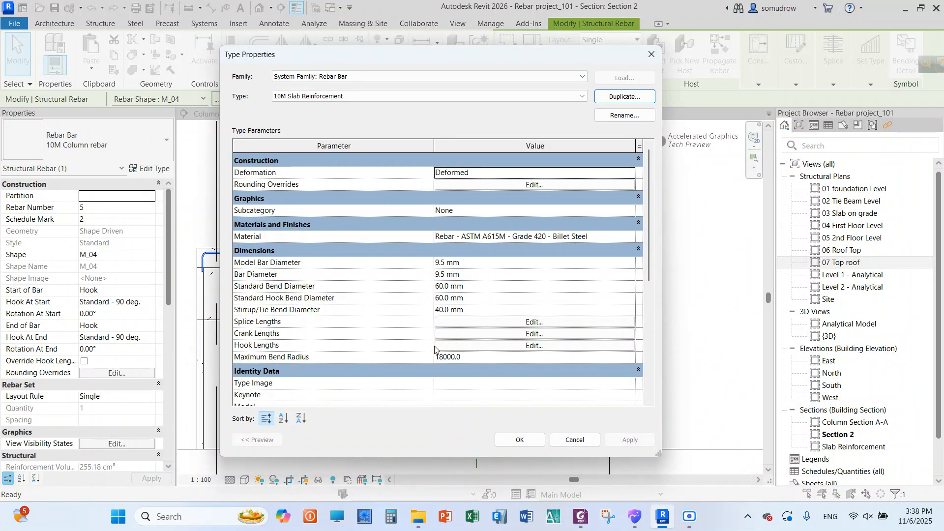
Review the hook lengths of the duplicated bar type and apply the type to the slab bar
{"action": "left_click", "coordinate": [454, 346]}
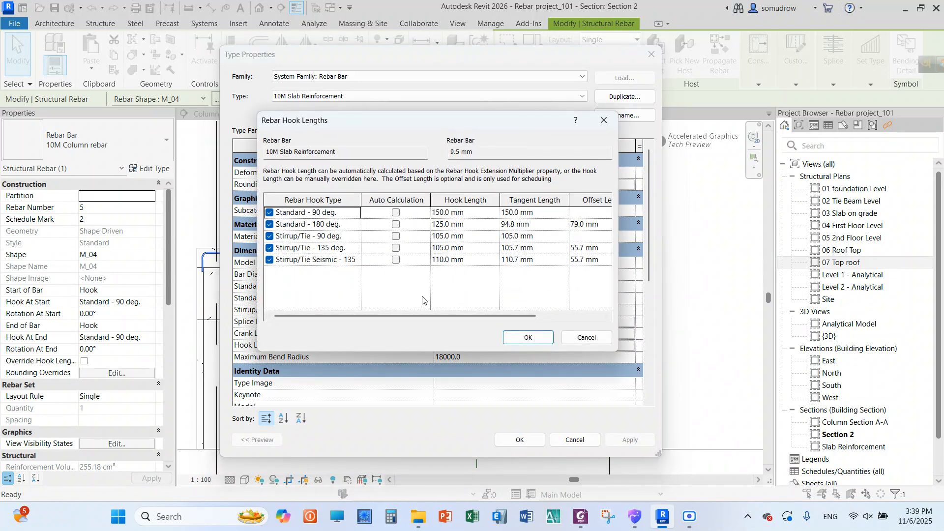
{"action": "left_click_drag", "start_coordinate": [418, 127], "coordinate": [363, 119]}
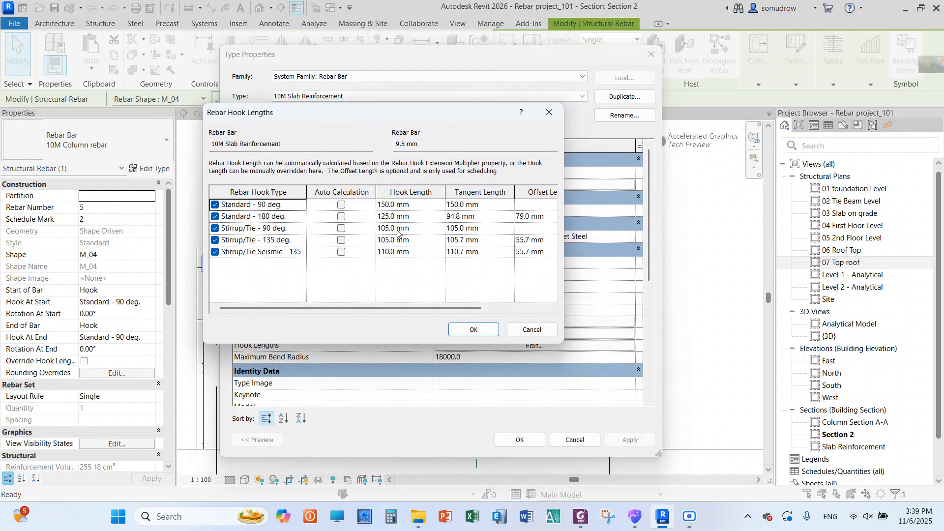
{"action": "left_click", "coordinate": [549, 112]}
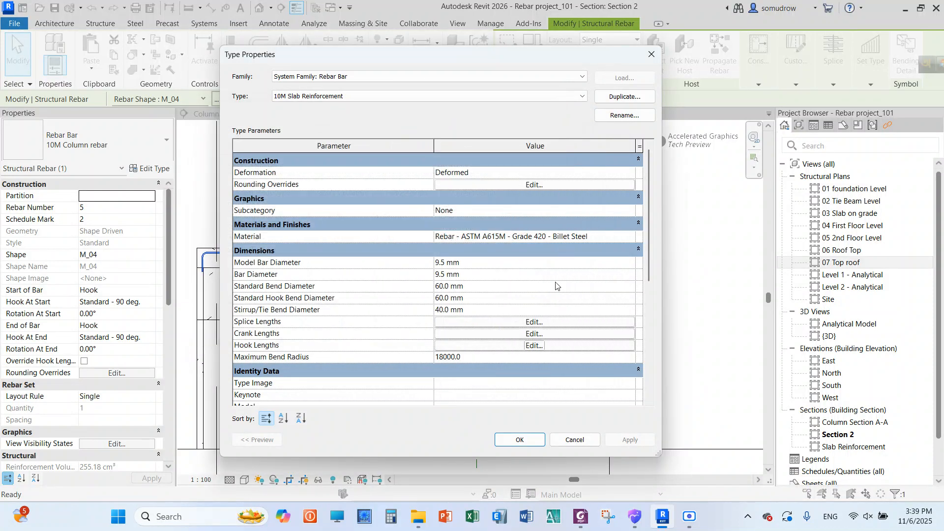
{"action": "left_click", "coordinate": [521, 439]}
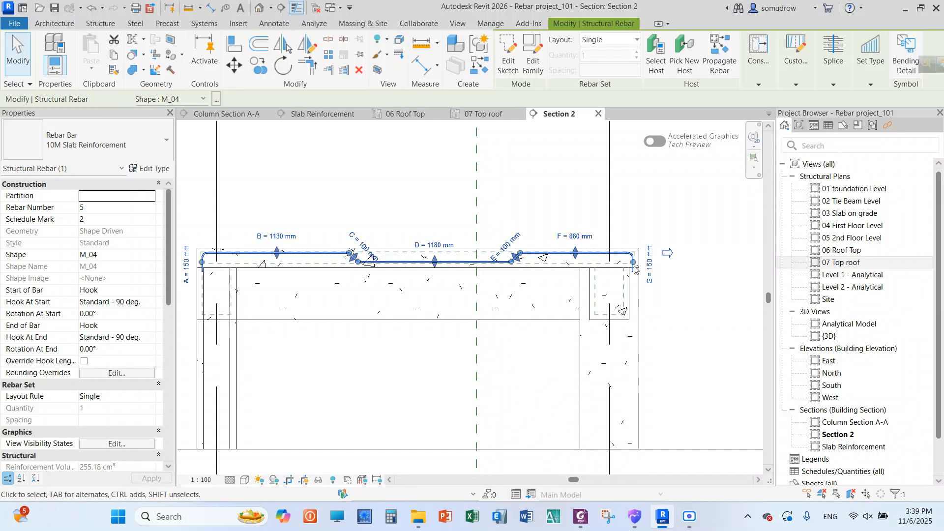
Measure the top roof slab's thickness beside the bar's start hook with an aligned dimension, and delete that dimension
{"action": "scroll", "coordinate": [653, 271], "scroll_direction": "up", "scroll_amount": 5}
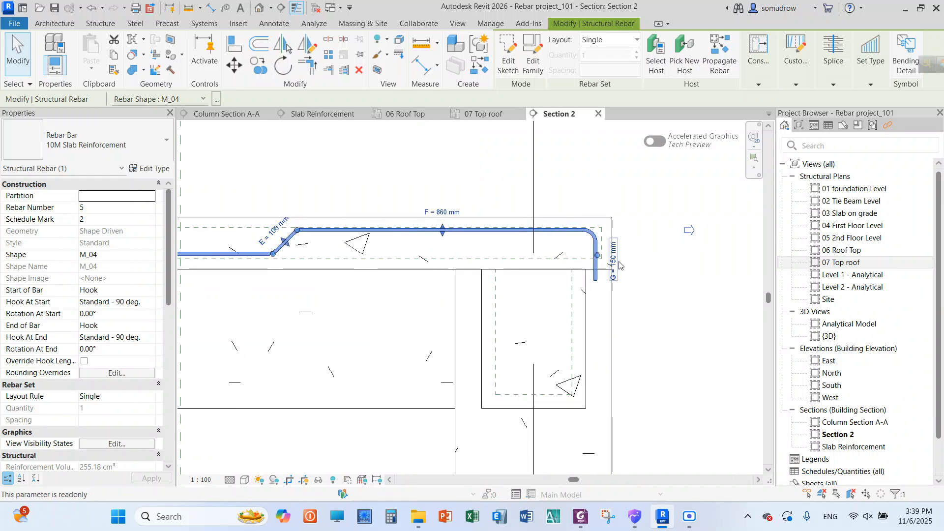
{"action": "scroll", "coordinate": [659, 268], "scroll_direction": "down", "scroll_amount": 3}
{"action": "scroll", "coordinate": [262, 260], "scroll_direction": "up", "scroll_amount": 4}
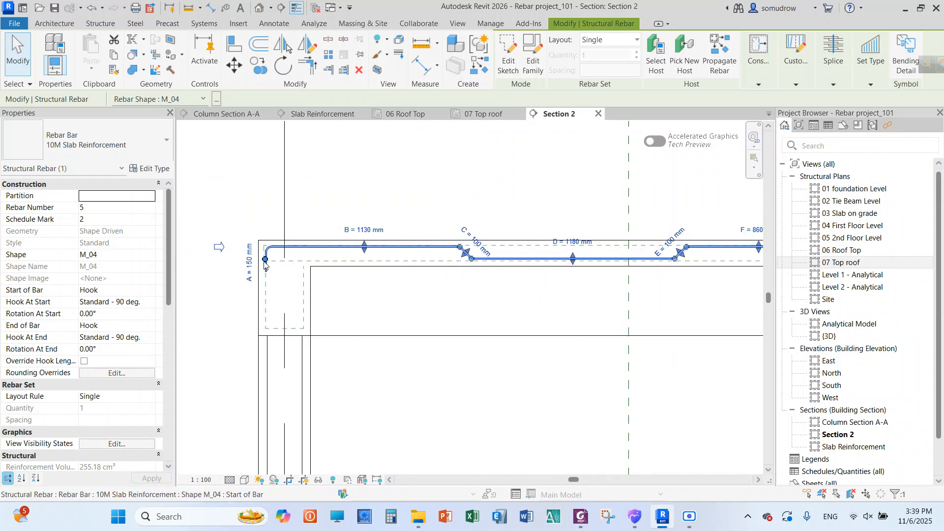
{"action": "scroll", "coordinate": [262, 261], "scroll_direction": "up", "scroll_amount": 2}
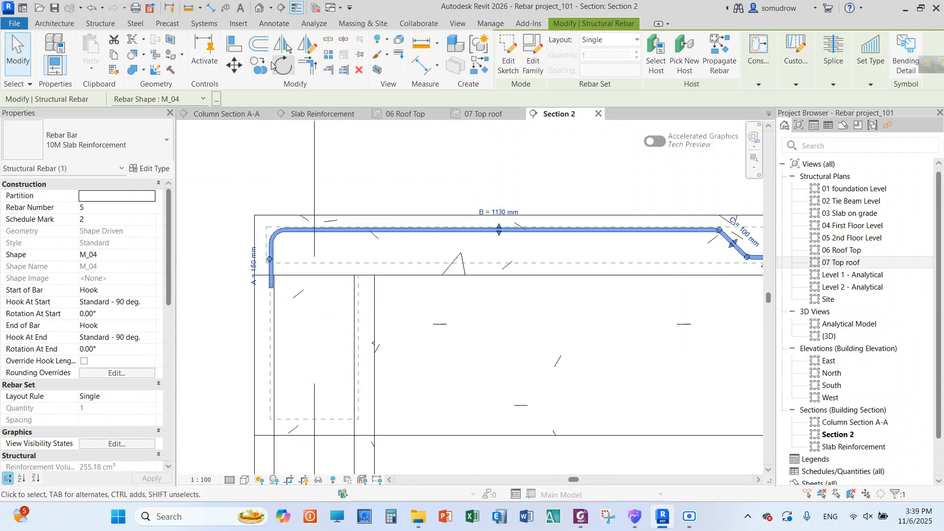
{"action": "left_click", "coordinate": [210, 9]}
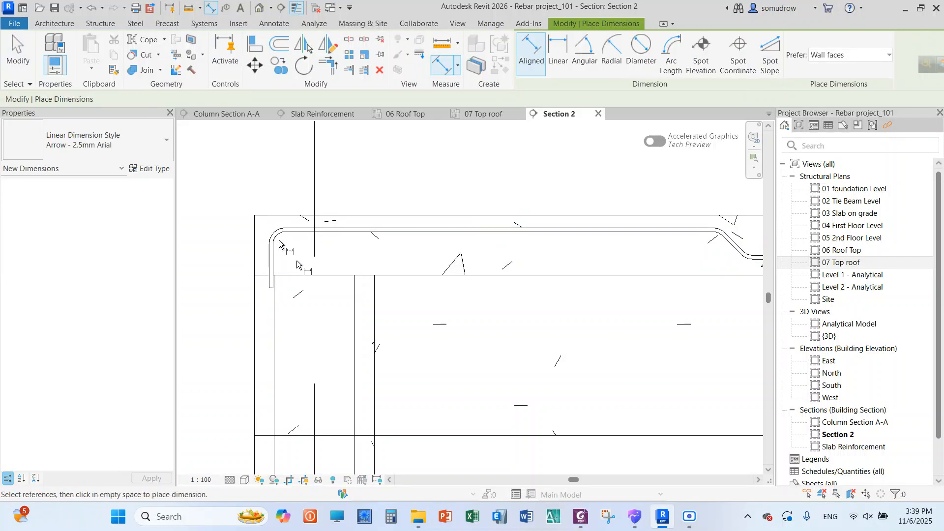
{"action": "scroll", "coordinate": [276, 250], "scroll_direction": "down", "scroll_amount": 2}
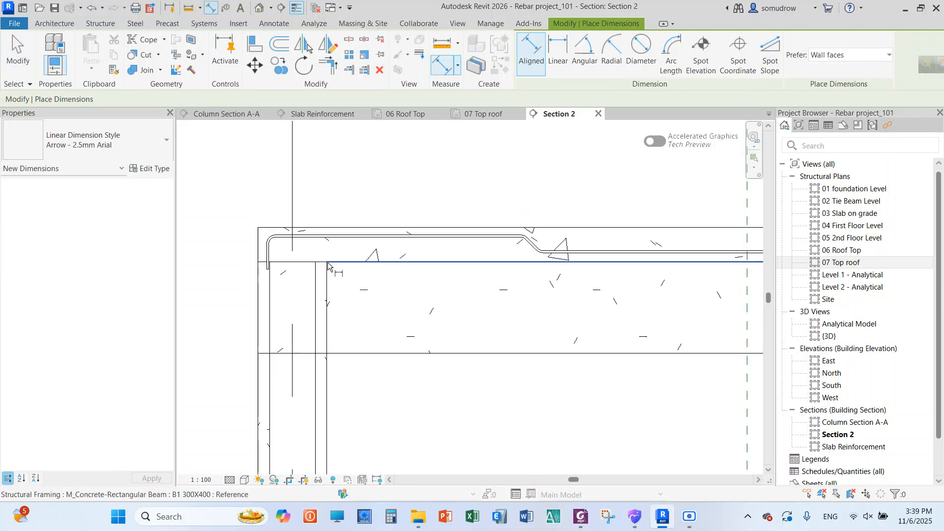
{"action": "scroll", "coordinate": [265, 256], "scroll_direction": "up", "scroll_amount": 3}
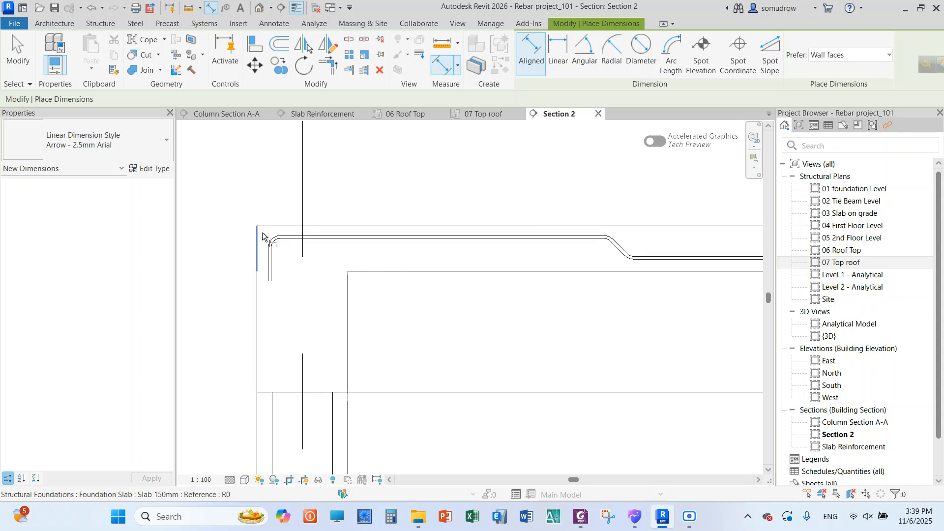
{"action": "left_click", "coordinate": [263, 285]}
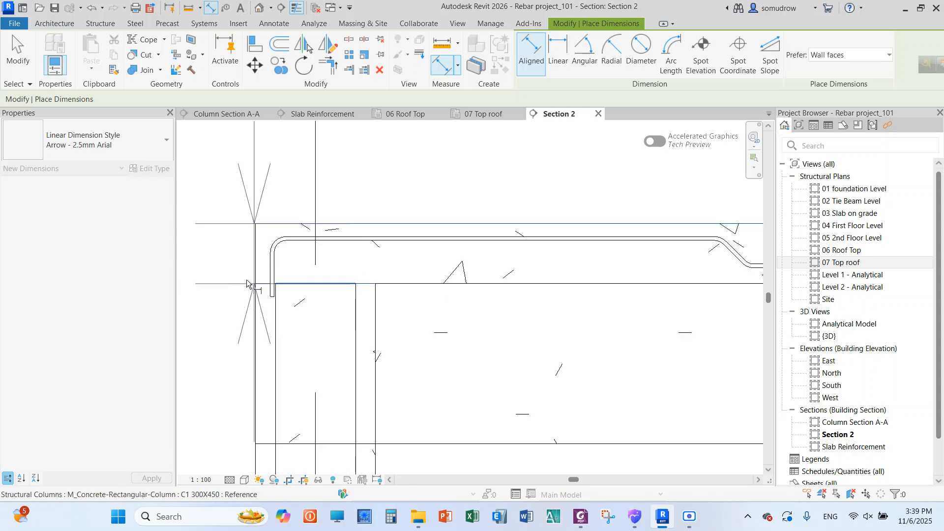
{"action": "left_click", "coordinate": [227, 274]}
{"action": "scroll", "coordinate": [276, 249], "scroll_direction": "down", "scroll_amount": 4}
{"action": "scroll", "coordinate": [213, 236], "scroll_direction": "up", "scroll_amount": 1}
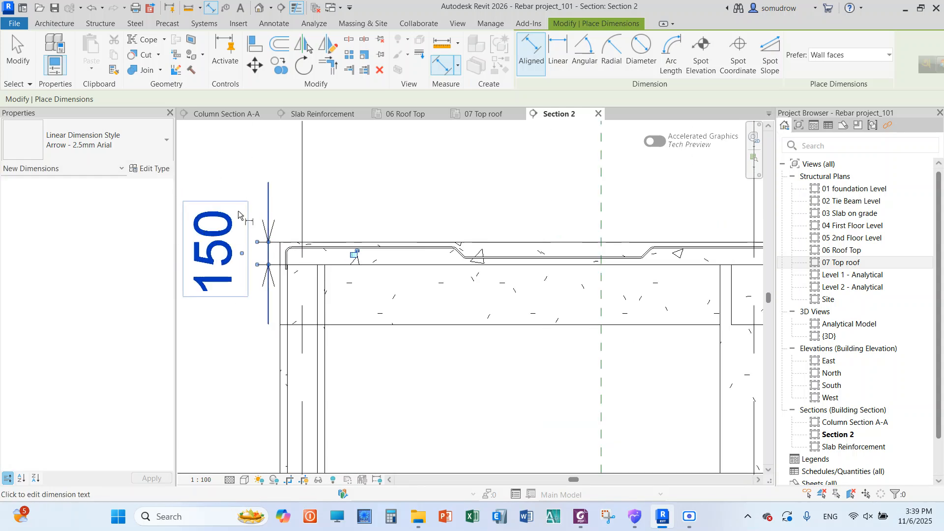
{"action": "right_click", "coordinate": [234, 154]}
{"action": "left_click", "coordinate": [263, 159]}
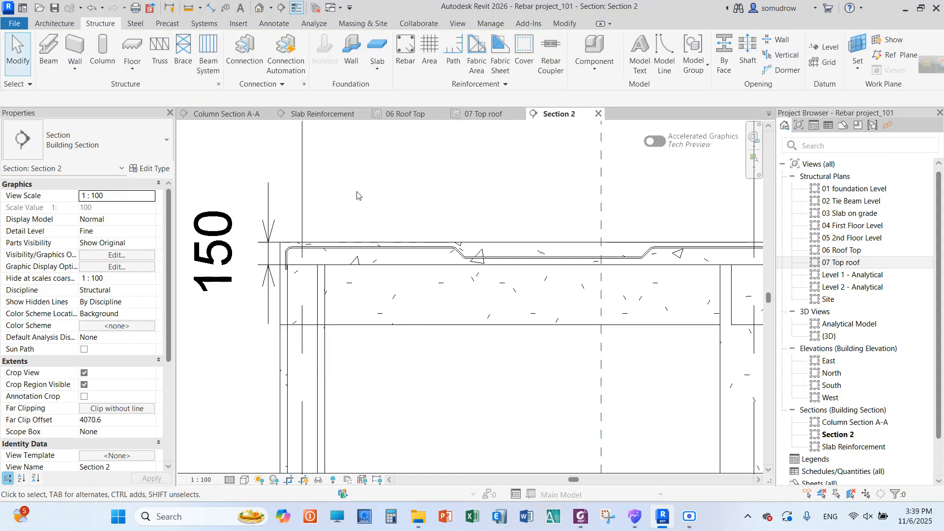
{"action": "left_click", "coordinate": [272, 226]}
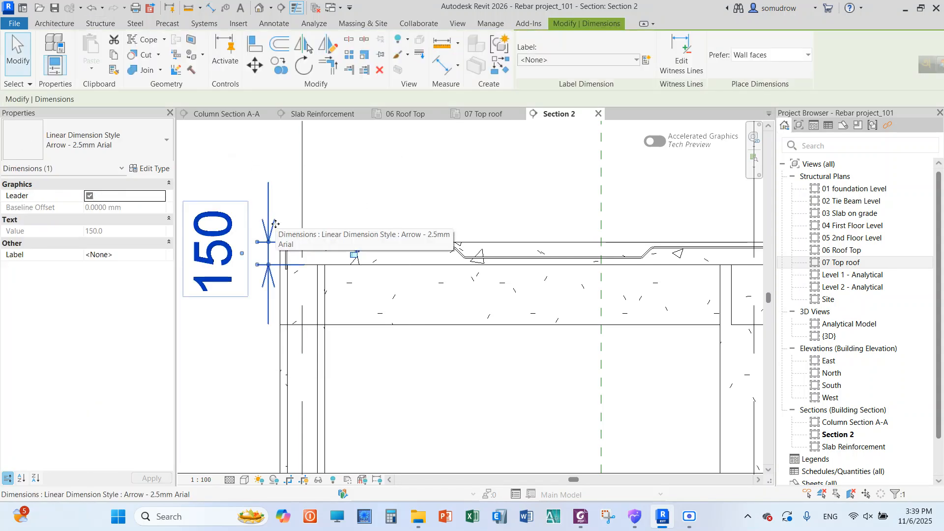
{"action": "key", "text": "Delete"}
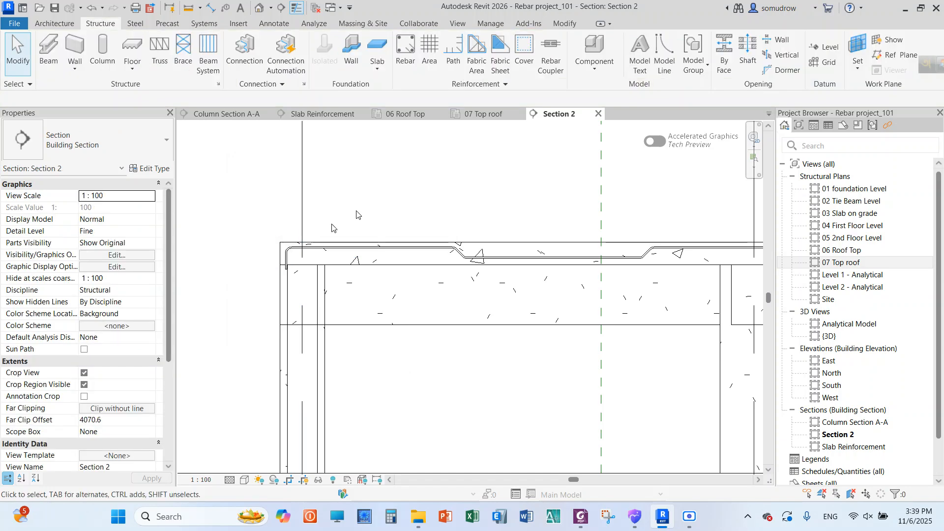
Set the Standard - 90 deg. hook length of the 10M Slab Reinforcement bar type to 75 mm
{"action": "left_click", "coordinate": [372, 251]}
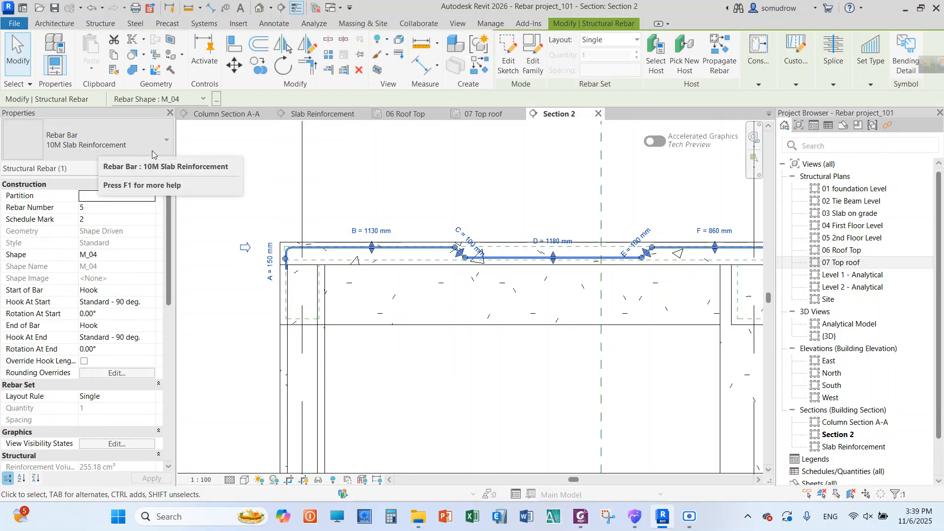
{"action": "left_click", "coordinate": [158, 169]}
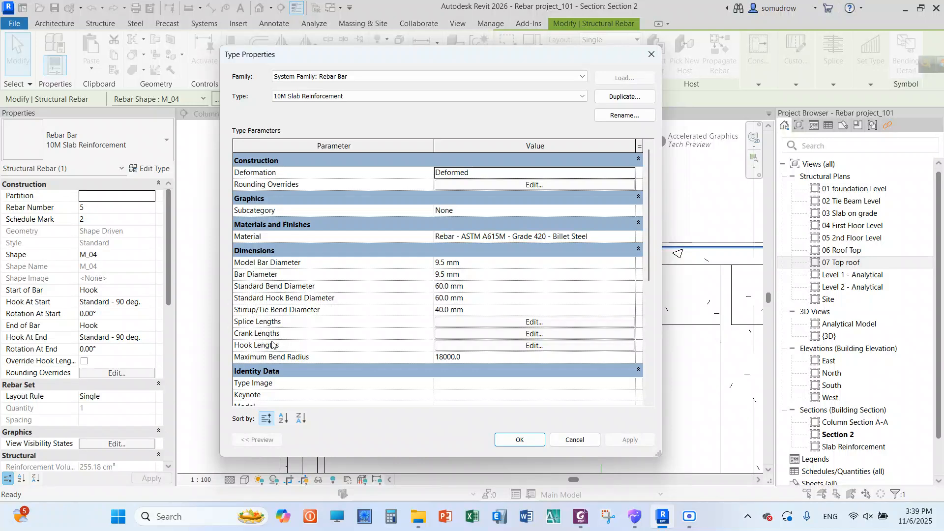
{"action": "left_click", "coordinate": [454, 346]}
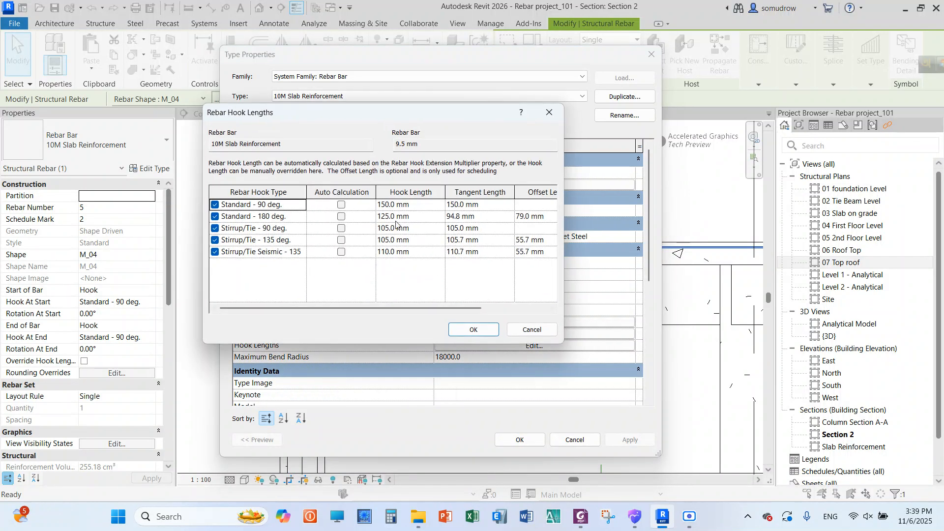
{"action": "left_click_drag", "start_coordinate": [402, 122], "coordinate": [330, 120]}
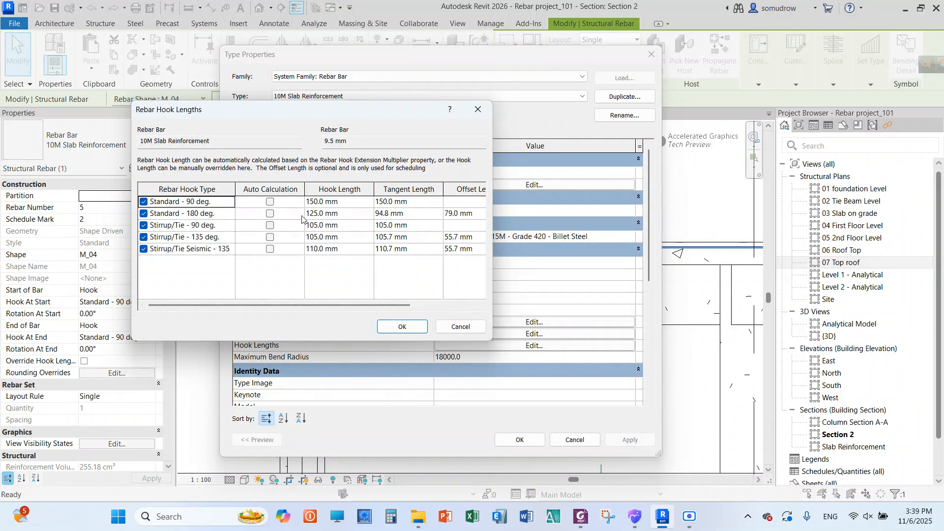
{"action": "mouse_move", "coordinate": [283, 304]}
{"action": "left_mouse_down"}
{"action": "mouse_move", "coordinate": [322, 307]}
{"action": "mouse_move", "coordinate": [276, 303]}
{"action": "left_mouse_up"}
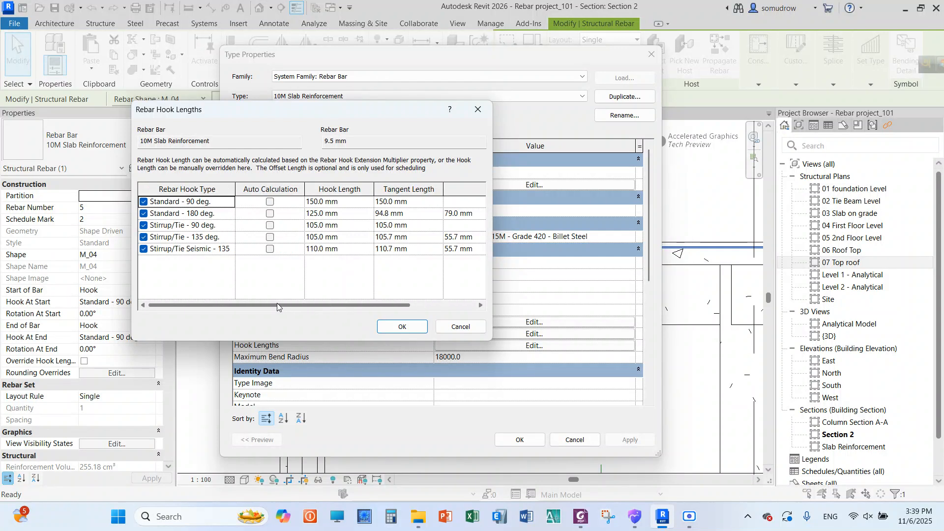
{"action": "left_click", "coordinate": [346, 202]}
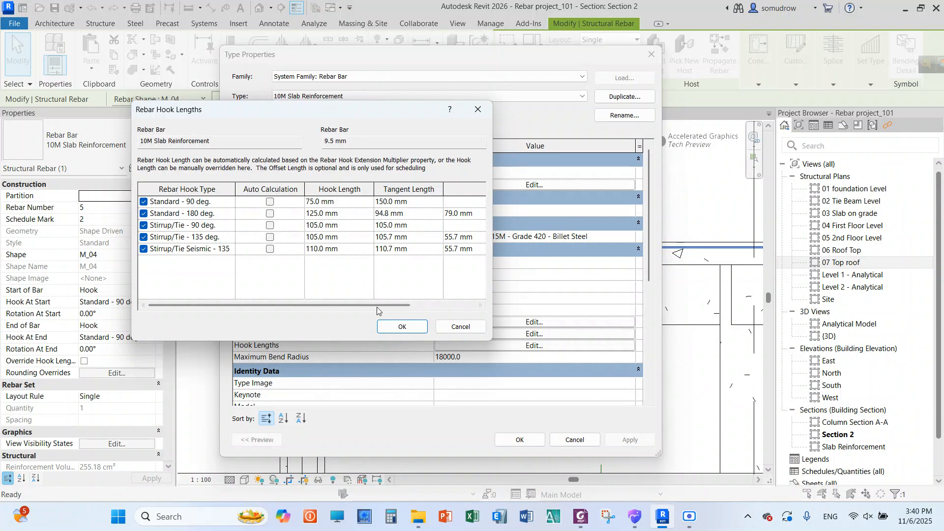
{"action": "left_click", "coordinate": [399, 327]}
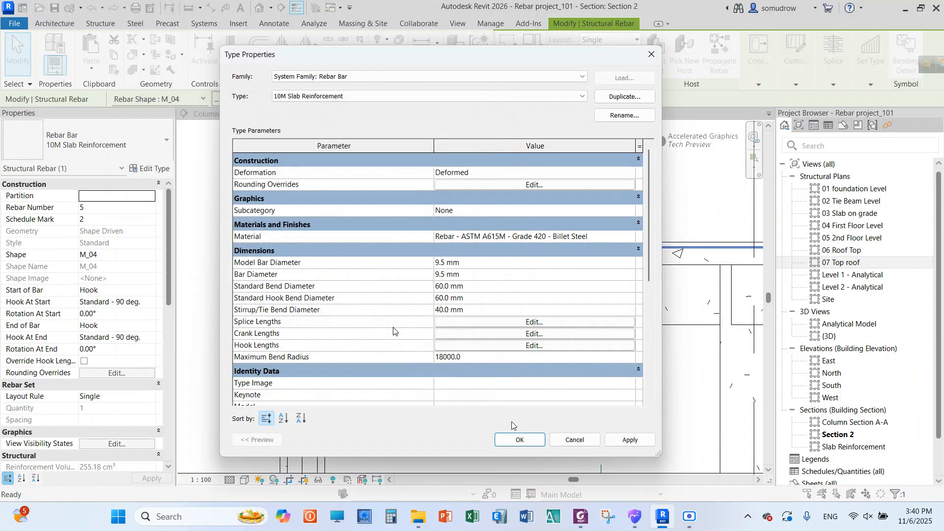
{"action": "left_click", "coordinate": [520, 440]}
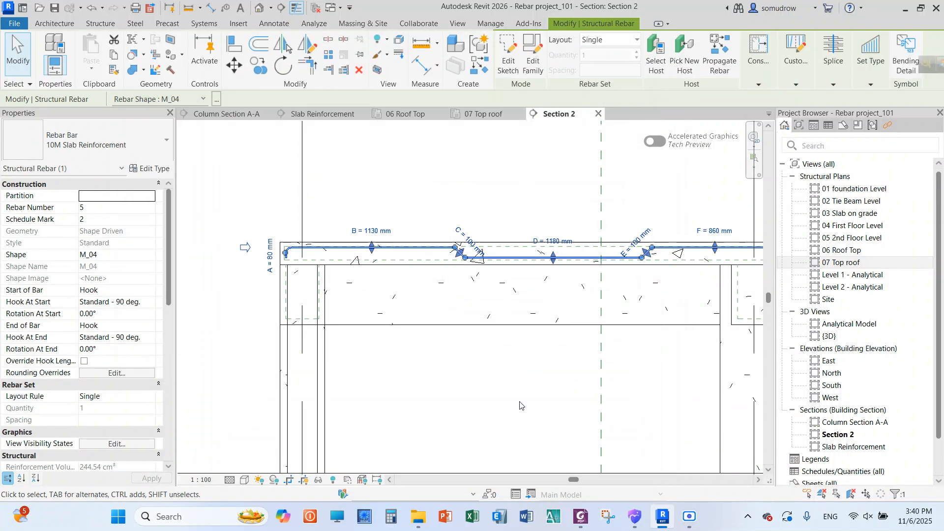
{"action": "scroll", "coordinate": [296, 259], "scroll_direction": "up", "scroll_amount": 5}
{"action": "scroll", "coordinate": [274, 257], "scroll_direction": "down", "scroll_amount": 7}
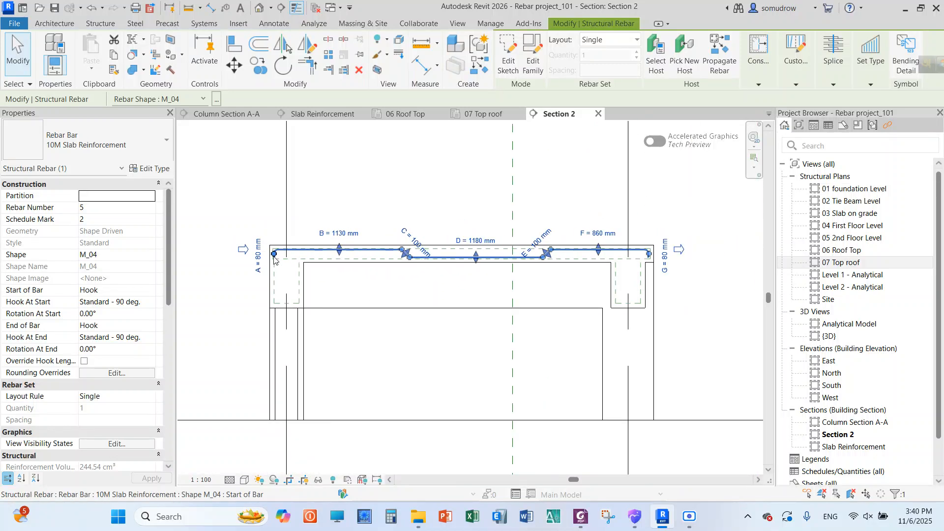
{"action": "scroll", "coordinate": [273, 257], "scroll_direction": "down", "scroll_amount": 1}
{"action": "scroll", "coordinate": [482, 248], "scroll_direction": "up", "scroll_amount": 1}
{"action": "left_click", "coordinate": [606, 195]}
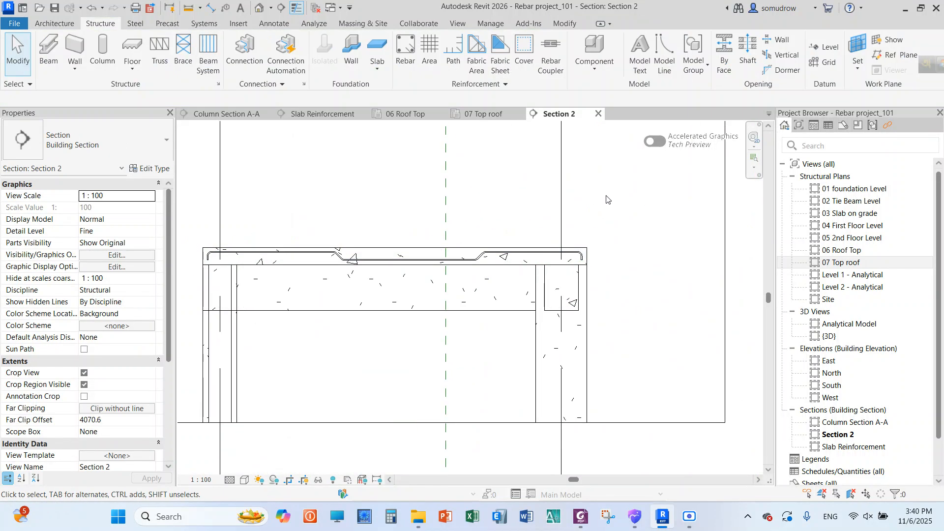
Open the default 3D view and turn off the display of hidden elements
{"action": "scroll", "coordinate": [602, 233], "scroll_direction": "down", "scroll_amount": 1}
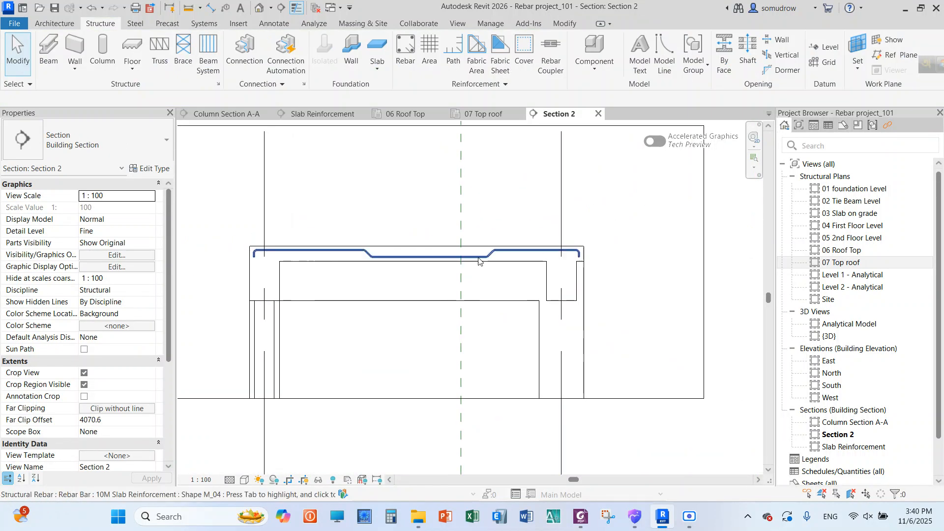
{"action": "scroll", "coordinate": [710, 294], "scroll_direction": "down", "scroll_amount": 1}
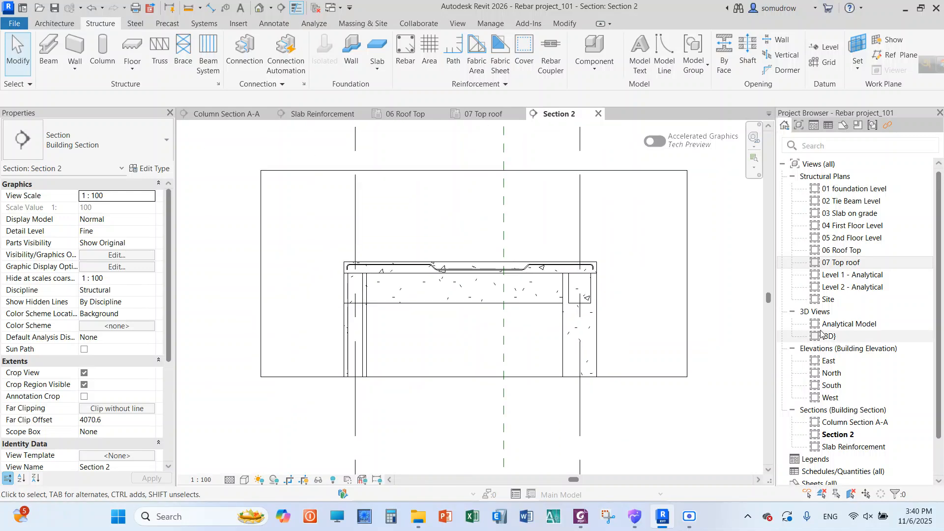
{"action": "left_click", "coordinate": [837, 338]}
{"action": "double_click", "coordinate": [837, 336]}
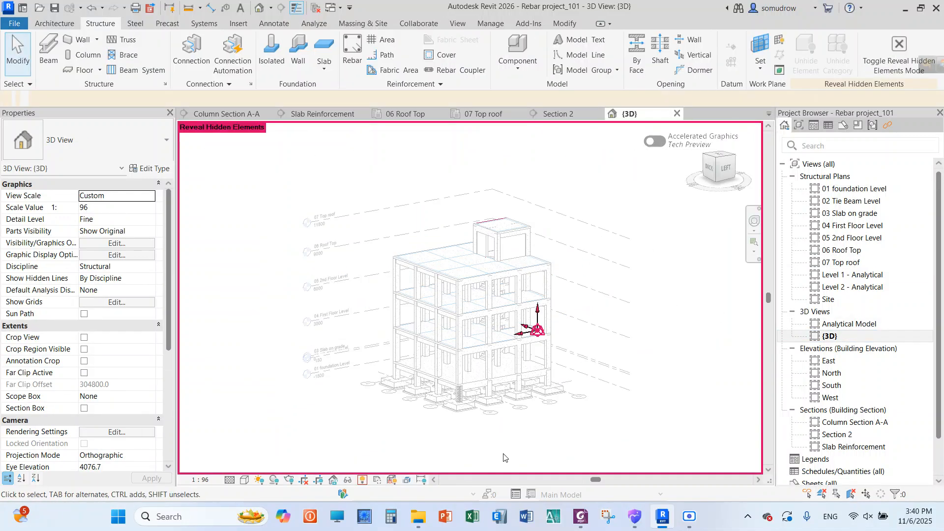
{"action": "left_click", "coordinate": [363, 480]}
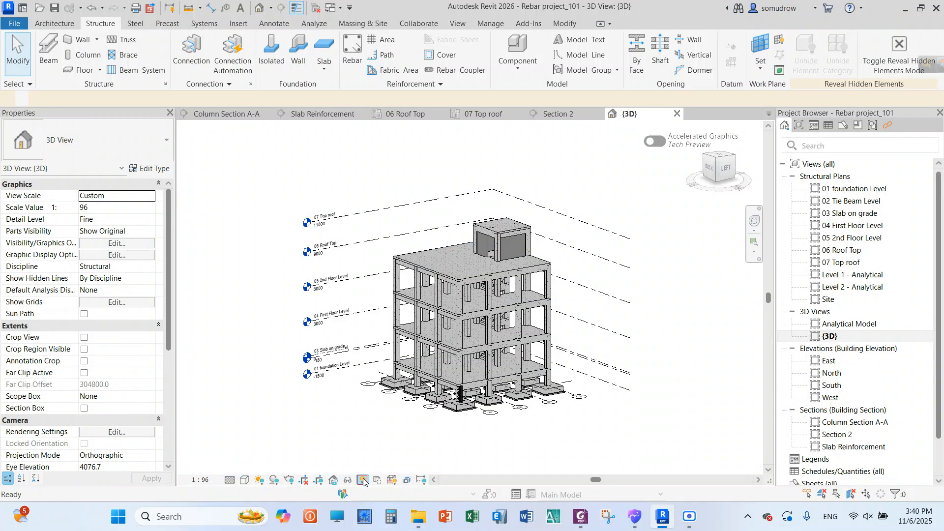
Duplicate the 3D view with detailing
{"action": "right_click", "coordinate": [830, 337]}
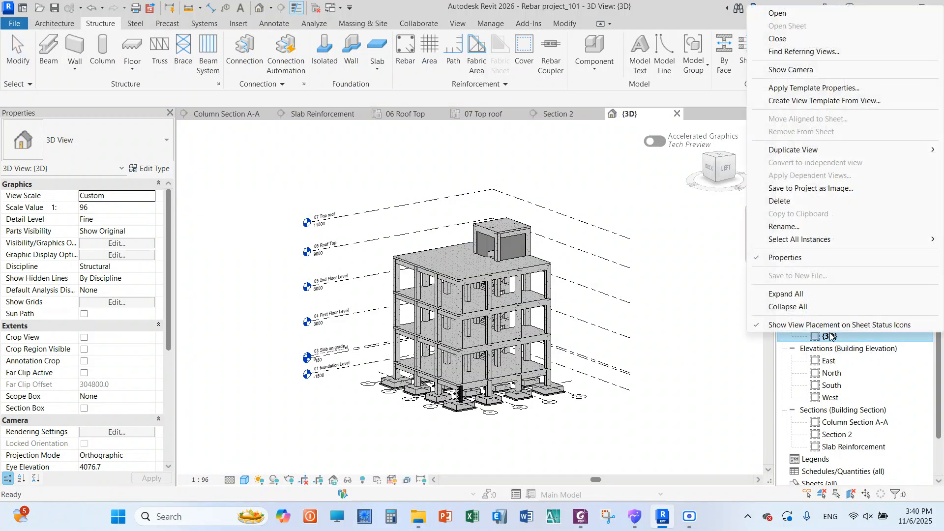
{"action": "mouse_move", "coordinate": [792, 150]}
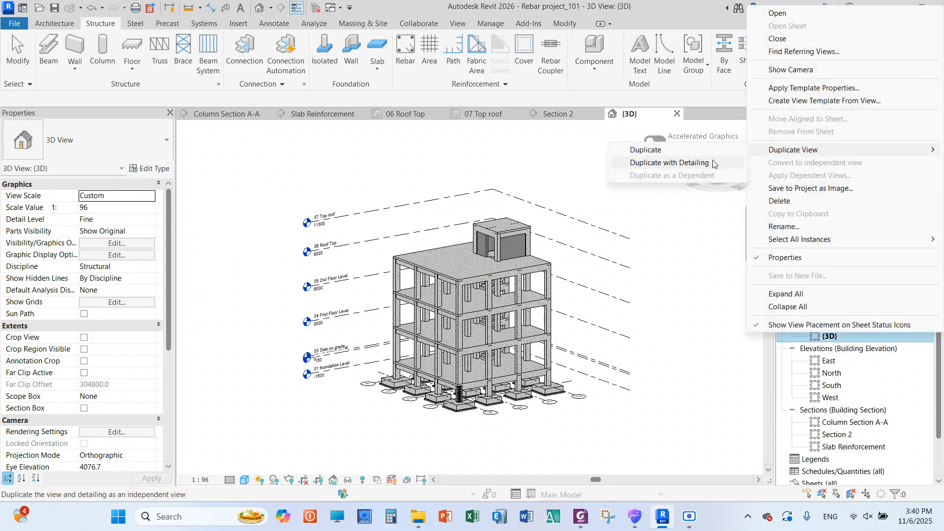
{"action": "left_click", "coordinate": [663, 162]}
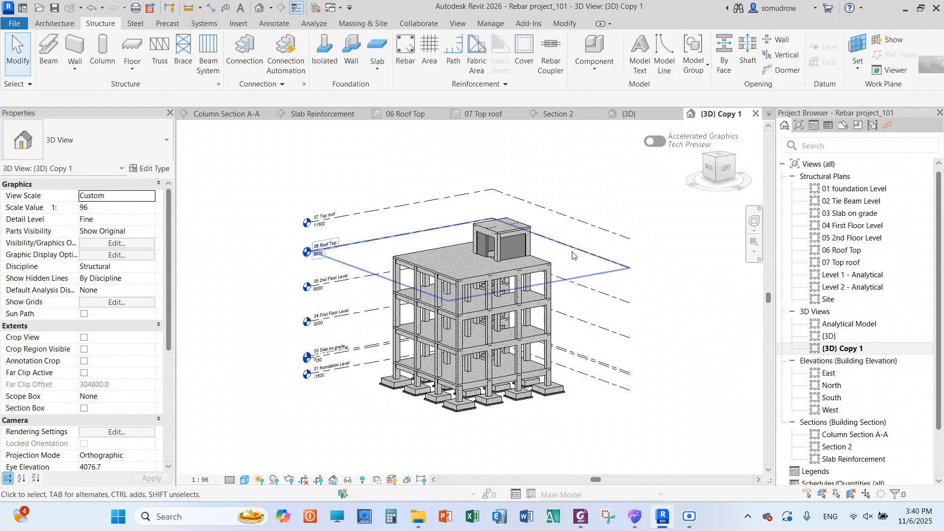
Enable the section box in the 3D view copy and raise its bottom face to about mid-height of the rooftop room
{"action": "scroll", "coordinate": [537, 217], "scroll_direction": "up", "scroll_amount": 3}
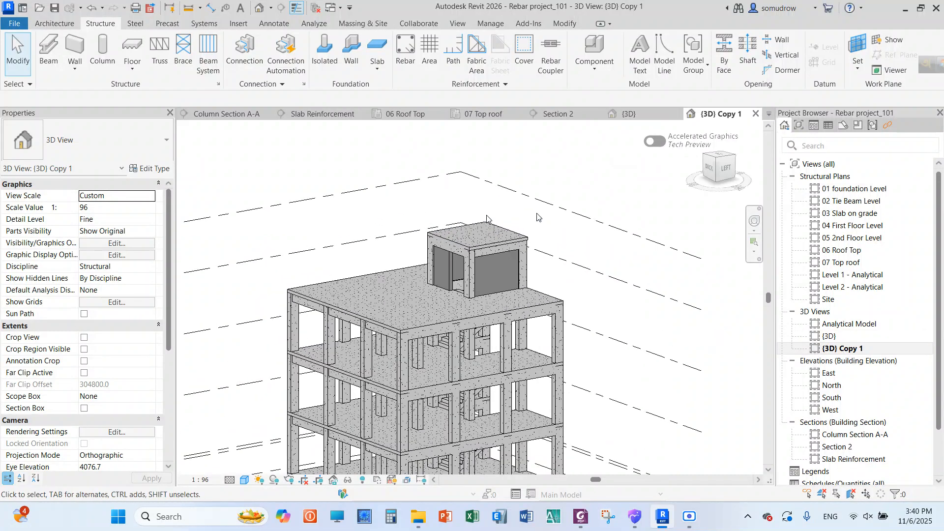
{"action": "scroll", "coordinate": [549, 245], "scroll_direction": "down", "scroll_amount": 3}
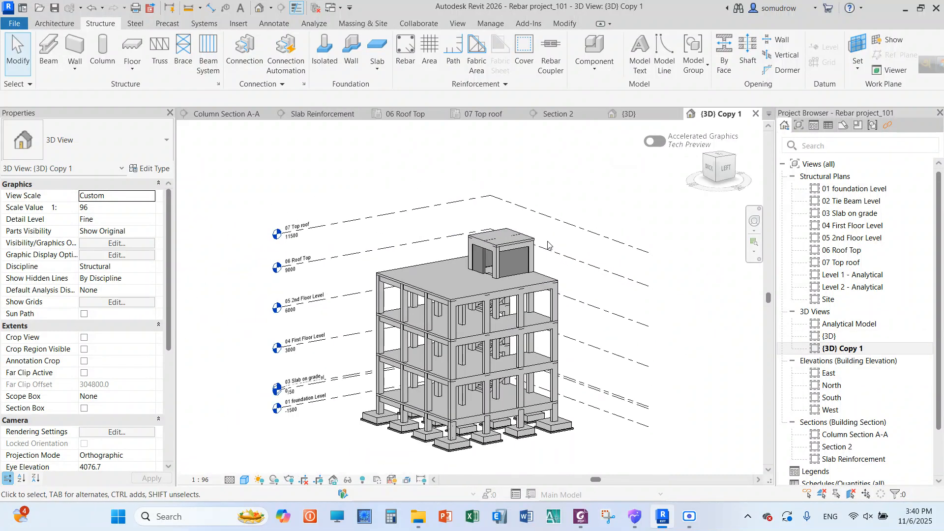
{"action": "middle_click_drag", "start_coordinate": [549, 245], "coordinate": [525, 243]}
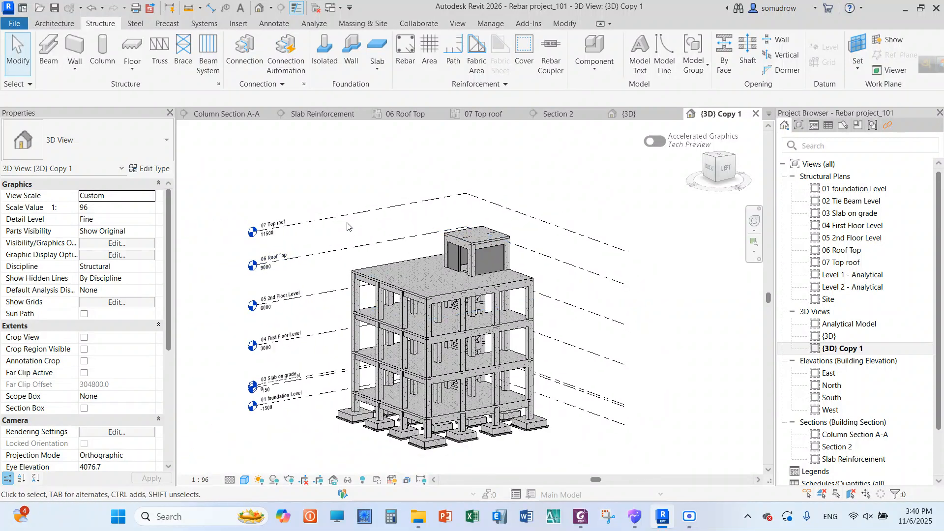
{"action": "left_click", "coordinate": [84, 408]}
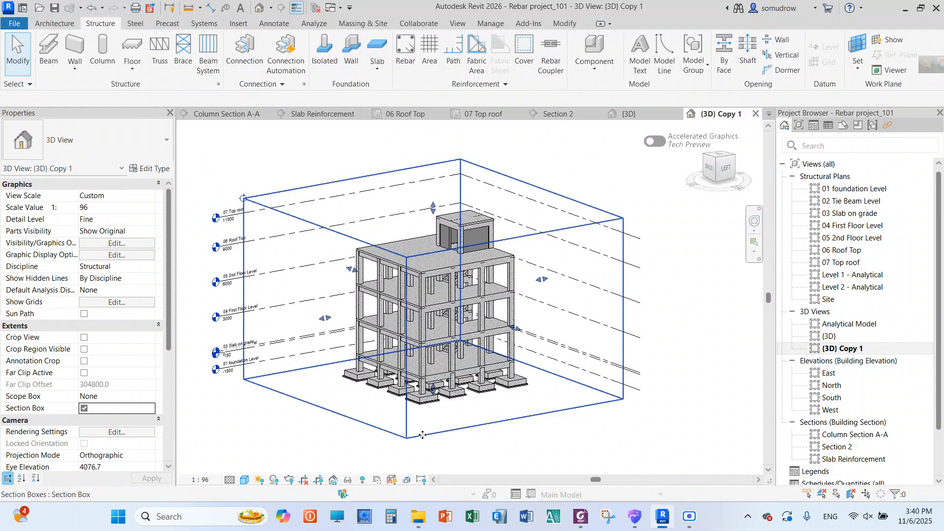
{"action": "left_click", "coordinate": [422, 435]}
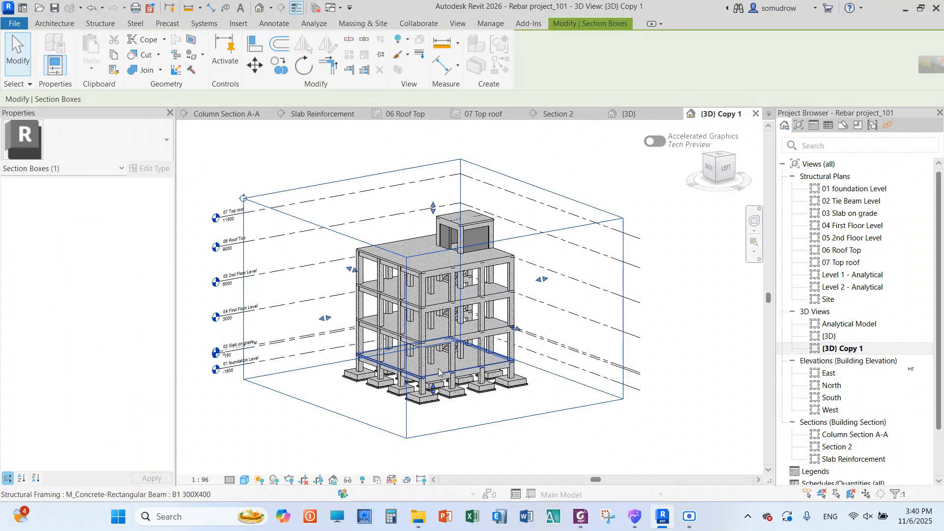
{"action": "left_click_drag", "start_coordinate": [432, 388], "coordinate": [463, 275]}
{"action": "scroll", "coordinate": [413, 342], "scroll_direction": "up", "scroll_amount": 3}
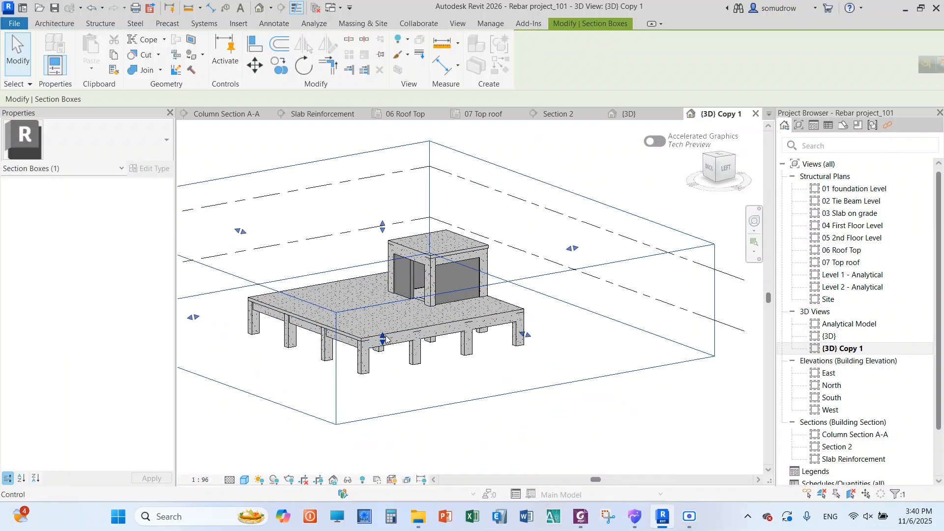
{"action": "left_click_drag", "start_coordinate": [386, 338], "coordinate": [386, 285]}
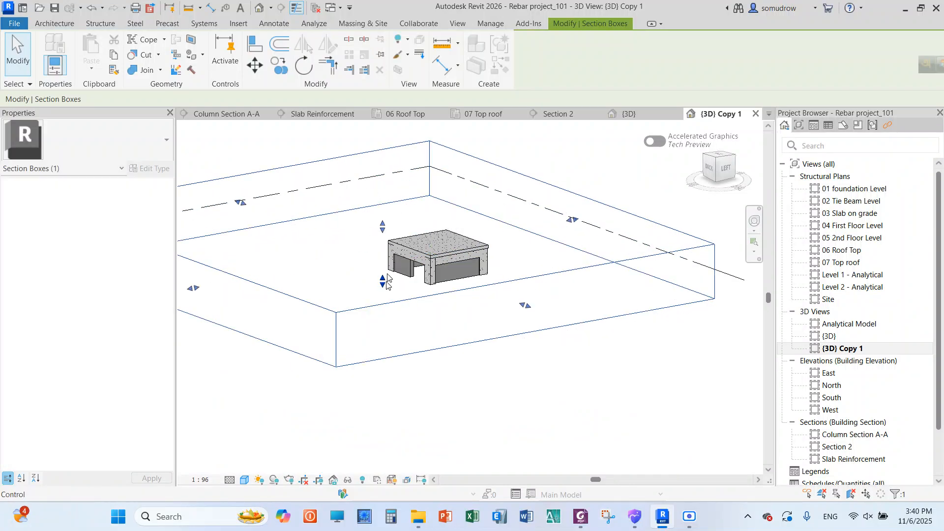
Pull the four side faces of the section box in closer around the rooftop room
{"action": "left_click_drag", "start_coordinate": [243, 205], "coordinate": [318, 231]}
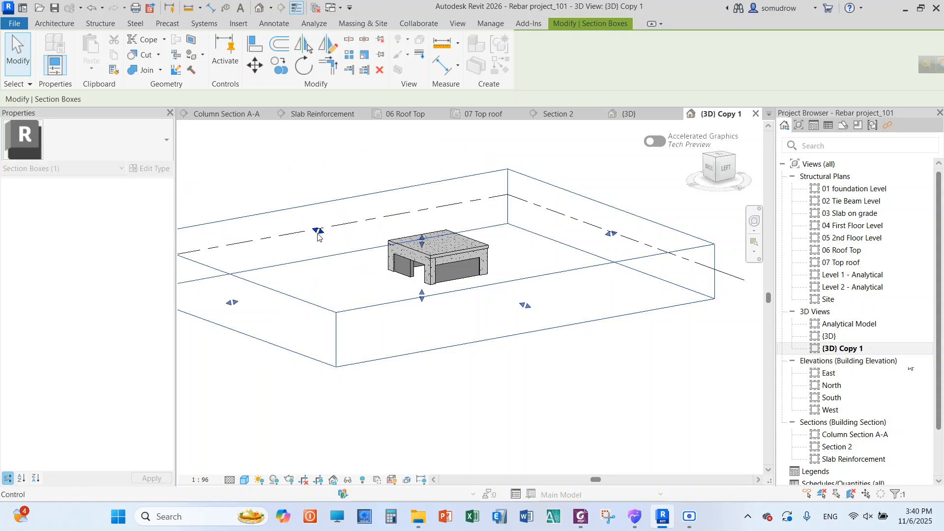
{"action": "left_click_drag", "start_coordinate": [610, 239], "coordinate": [532, 253]}
{"action": "left_click_drag", "start_coordinate": [232, 302], "coordinate": [364, 282]}
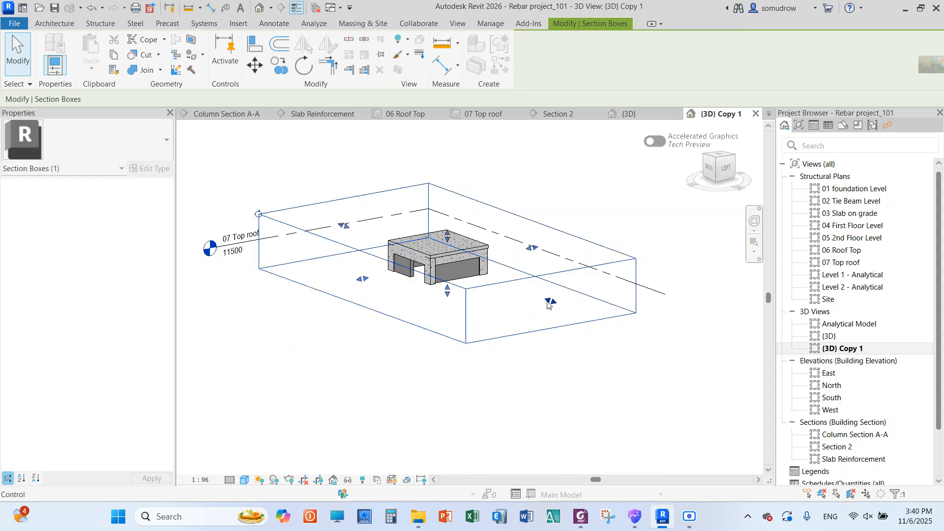
{"action": "left_click_drag", "start_coordinate": [550, 301], "coordinate": [499, 275]}
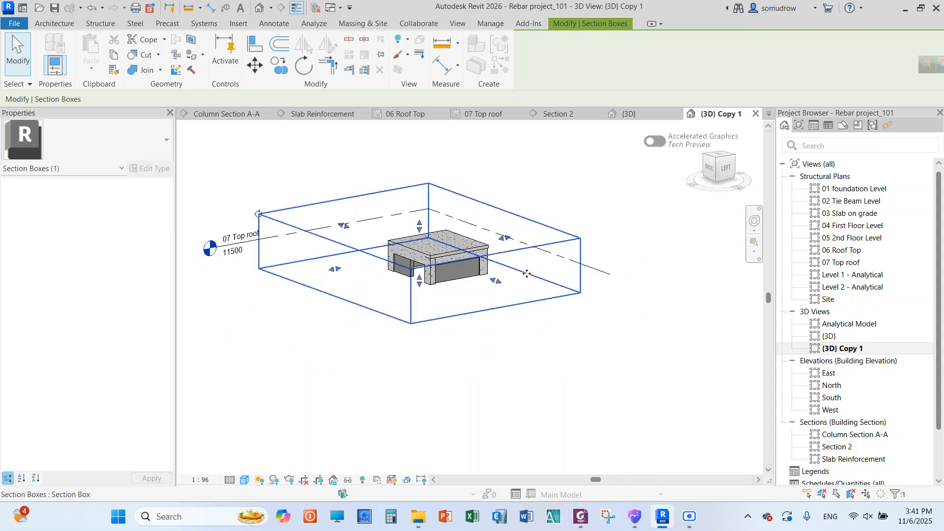
Orbit to the front of the rooftop room and select its roof slab to examine the bar inside
{"action": "middle_click_drag", "start_coordinate": [555, 297], "coordinate": [386, 332], "text": "shift"}
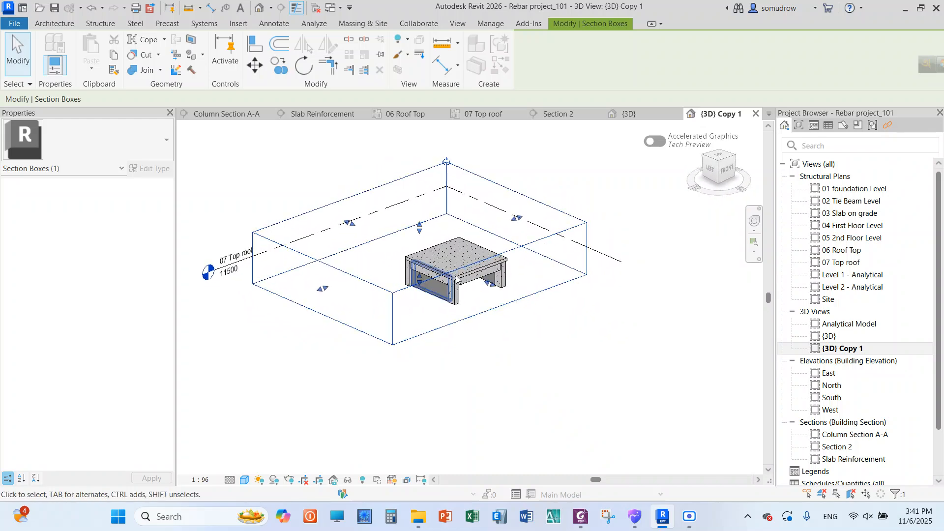
{"action": "scroll", "coordinate": [468, 246], "scroll_direction": "up", "scroll_amount": 2}
{"action": "scroll", "coordinate": [467, 248], "scroll_direction": "up", "scroll_amount": 2}
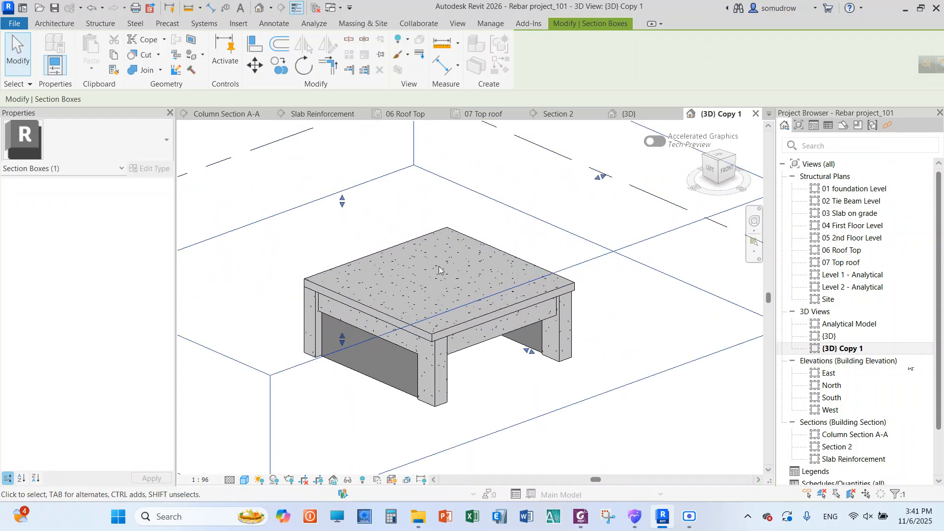
{"action": "left_click", "coordinate": [389, 319]}
{"action": "scroll", "coordinate": [445, 280], "scroll_direction": "up", "scroll_amount": 3}
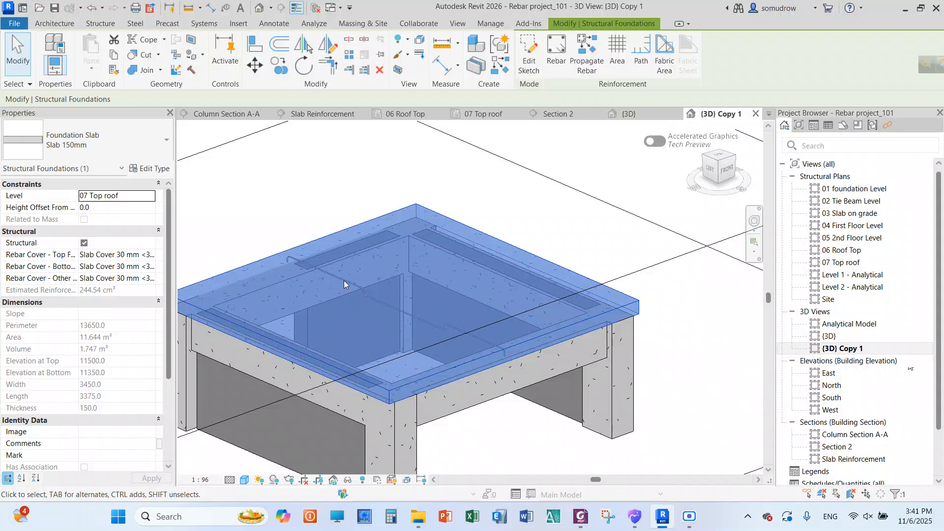
{"action": "left_click", "coordinate": [535, 211]}
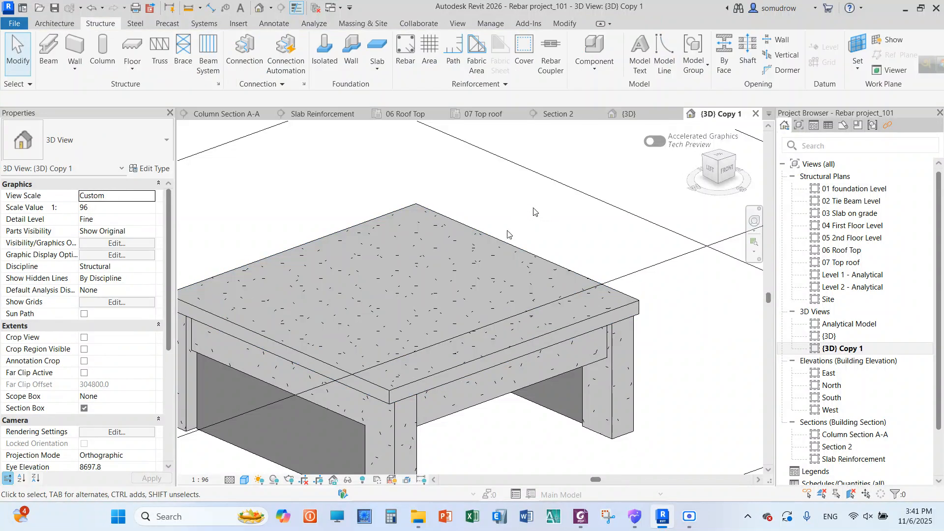
{"action": "scroll", "coordinate": [508, 234], "scroll_direction": "down", "scroll_amount": 6}
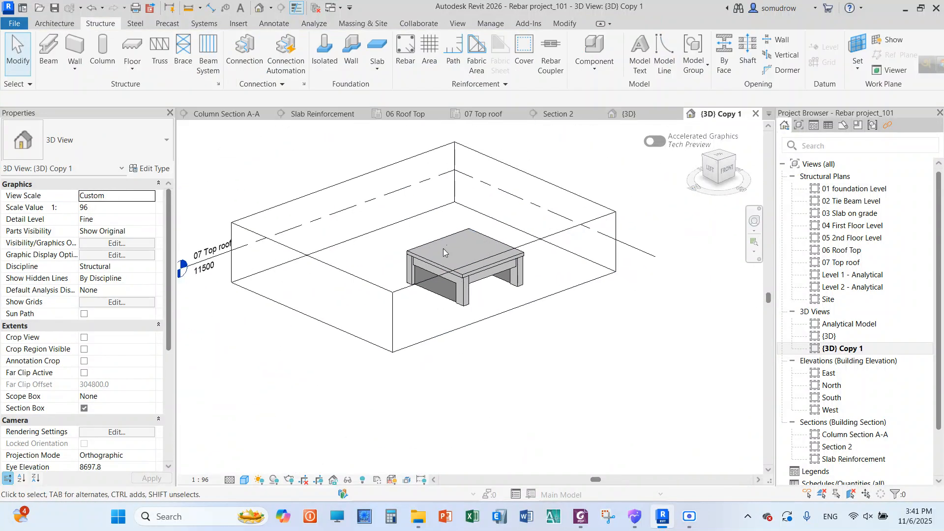
Hide the section box outline and the 07 Top roof level in the 3D view copy
{"action": "scroll", "coordinate": [524, 151], "scroll_direction": "up", "scroll_amount": 1}
{"action": "right_click", "coordinate": [532, 184]}
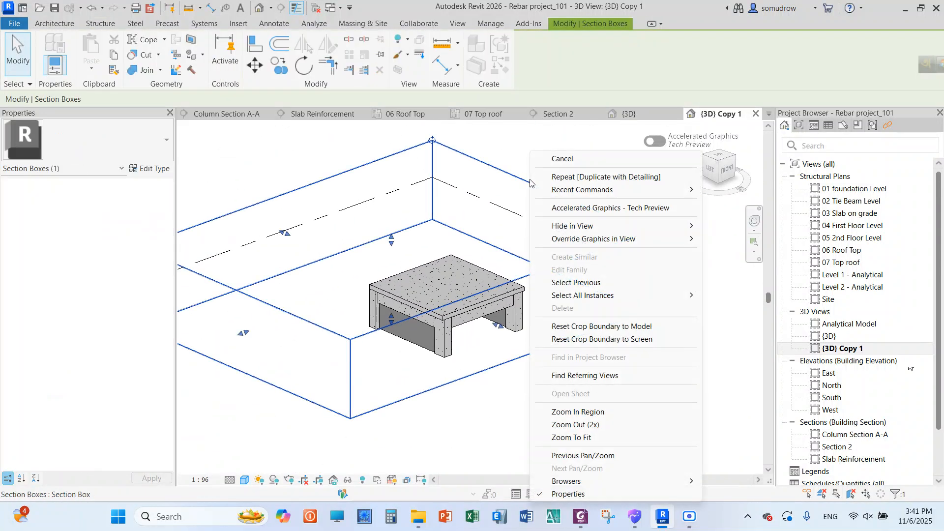
{"action": "mouse_move", "coordinate": [644, 227]}
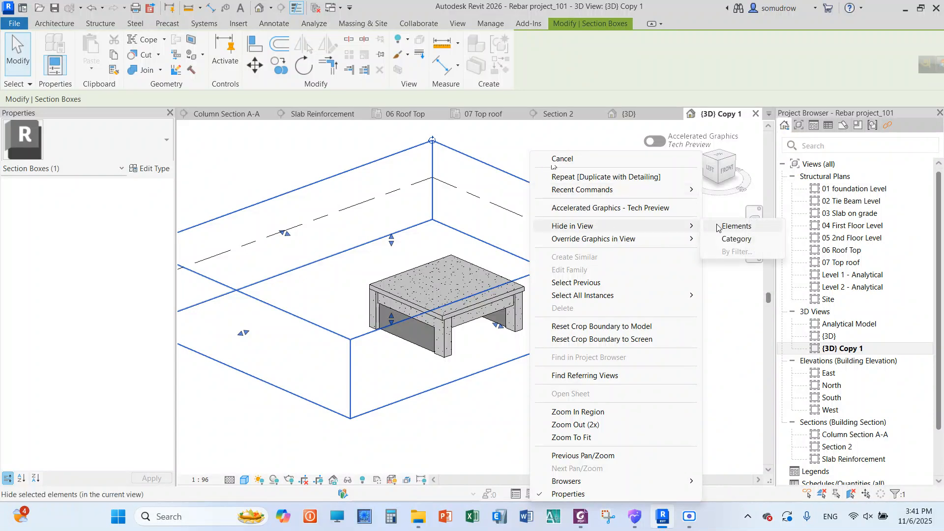
{"action": "left_click", "coordinate": [713, 228]}
{"action": "left_click", "coordinate": [438, 185]}
{"action": "right_click", "coordinate": [437, 185]}
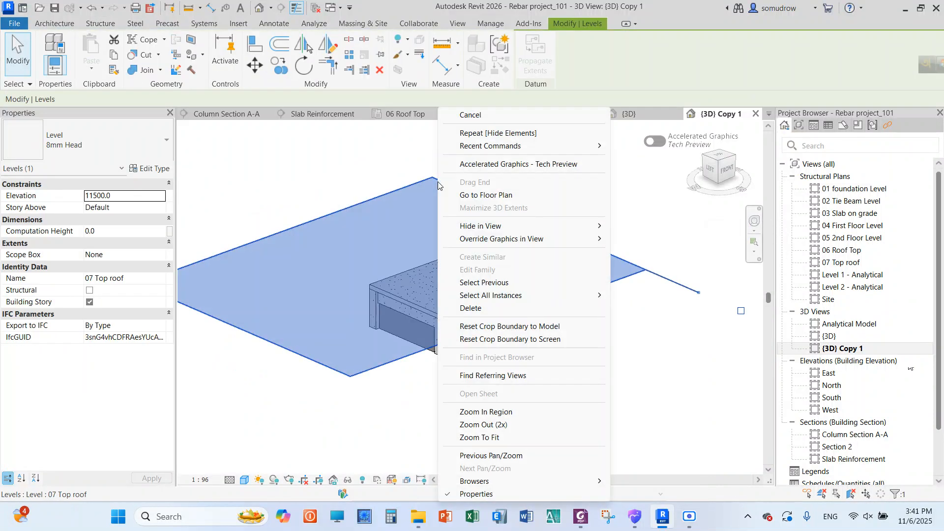
{"action": "mouse_move", "coordinate": [534, 227]}
{"action": "left_click", "coordinate": [639, 226]}
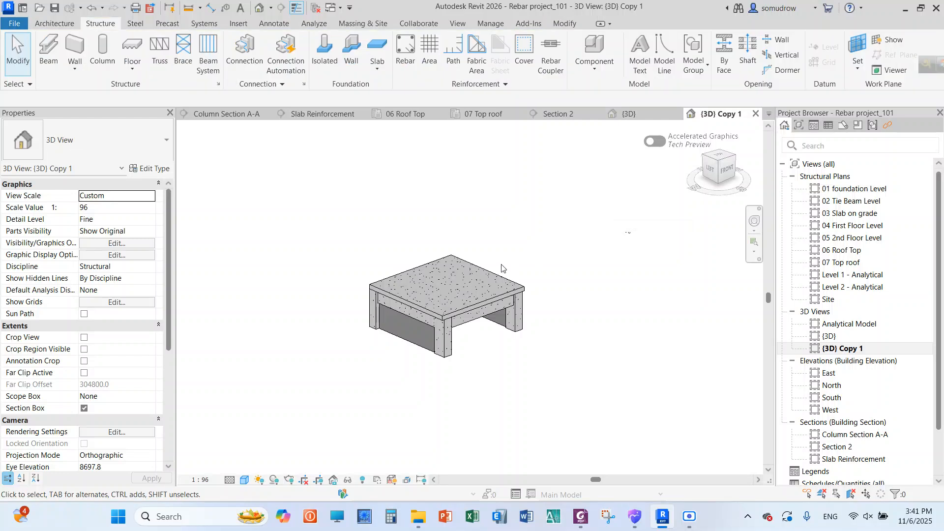
Filter the rooftop room elements down to the structural rebar and set its layout to Maximum Spacing at 300 mm
{"action": "left_click_drag", "start_coordinate": [559, 197], "coordinate": [325, 375]}
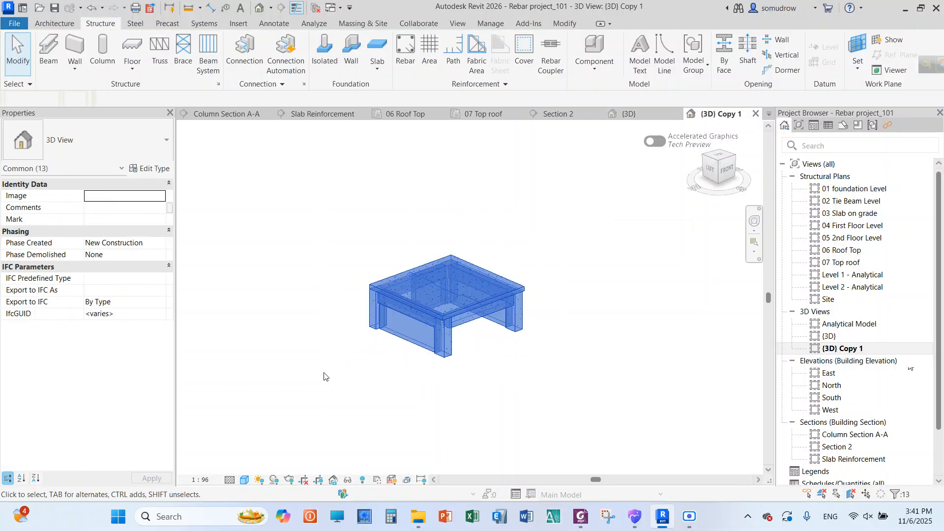
{"action": "left_click", "coordinate": [524, 54]}
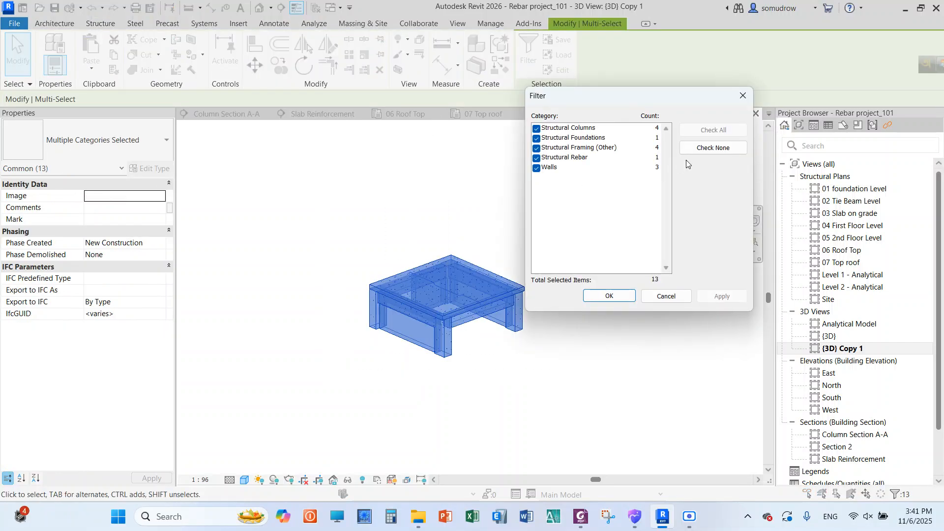
{"action": "left_click", "coordinate": [536, 158]}
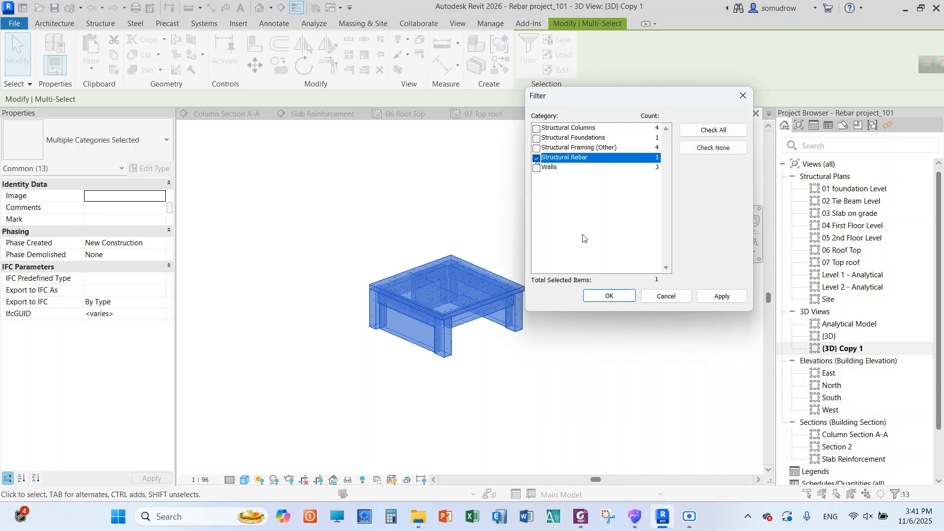
{"action": "left_click", "coordinate": [609, 296]}
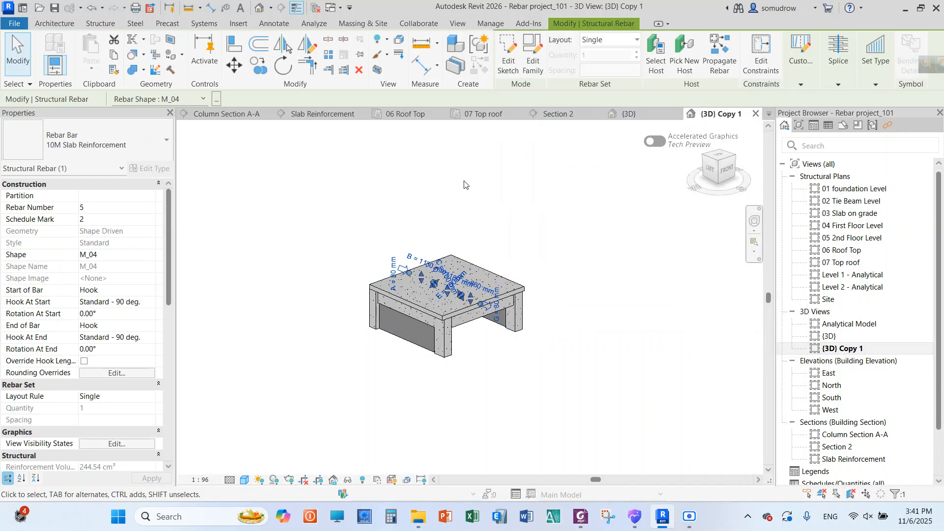
{"action": "scroll", "coordinate": [500, 210], "scroll_direction": "up", "scroll_amount": 1}
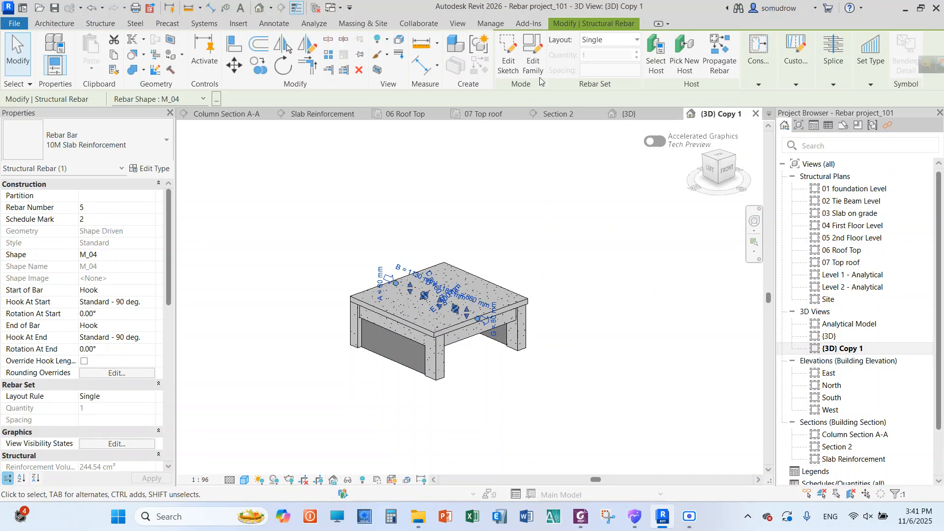
{"action": "left_click", "coordinate": [626, 41]}
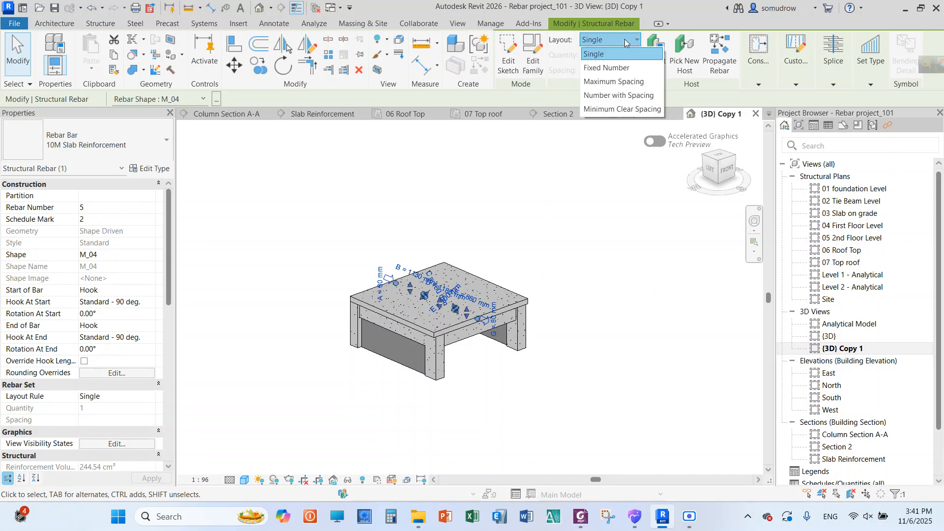
{"action": "left_click", "coordinate": [626, 82]}
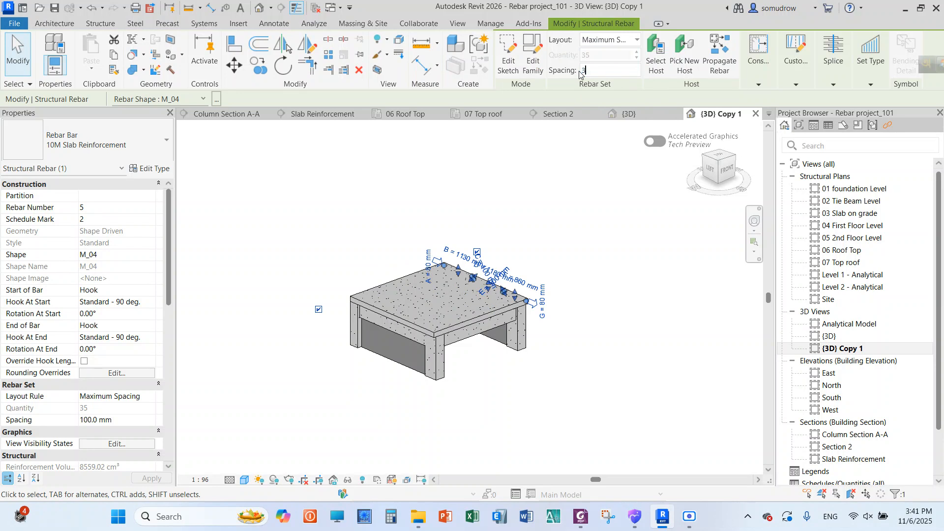
{"action": "left_click", "coordinate": [543, 239]}
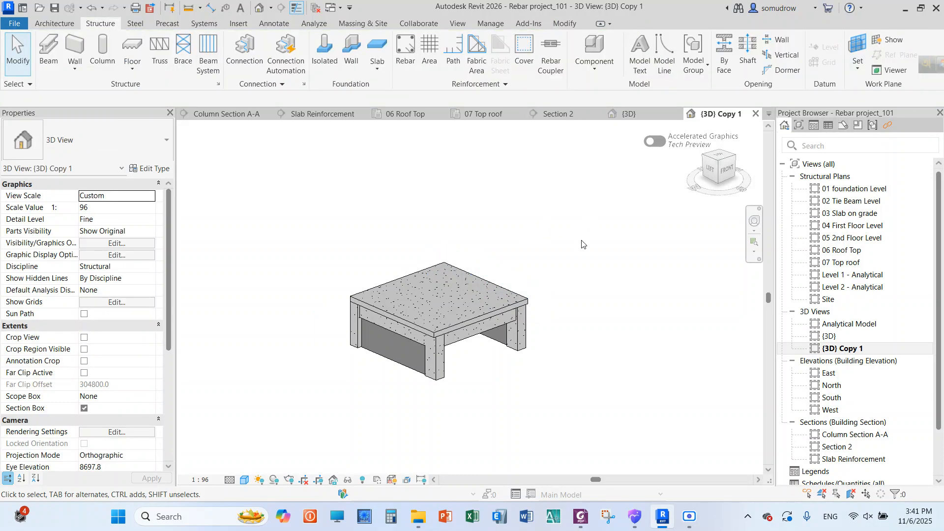
Filter the rooftop room selection down to structural rebar and review the bar set's properties
{"action": "left_click_drag", "start_coordinate": [589, 217], "coordinate": [312, 405]}
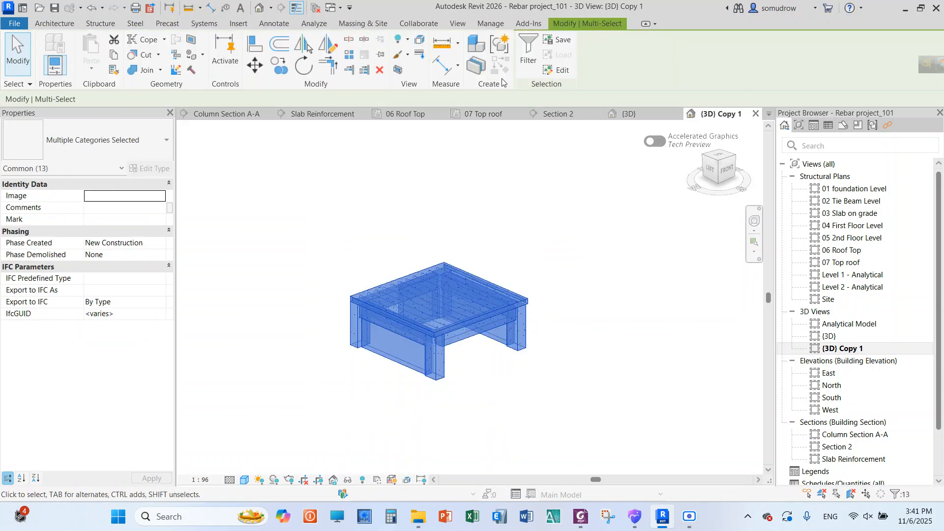
{"action": "left_click", "coordinate": [523, 63]}
{"action": "left_click", "coordinate": [713, 147]}
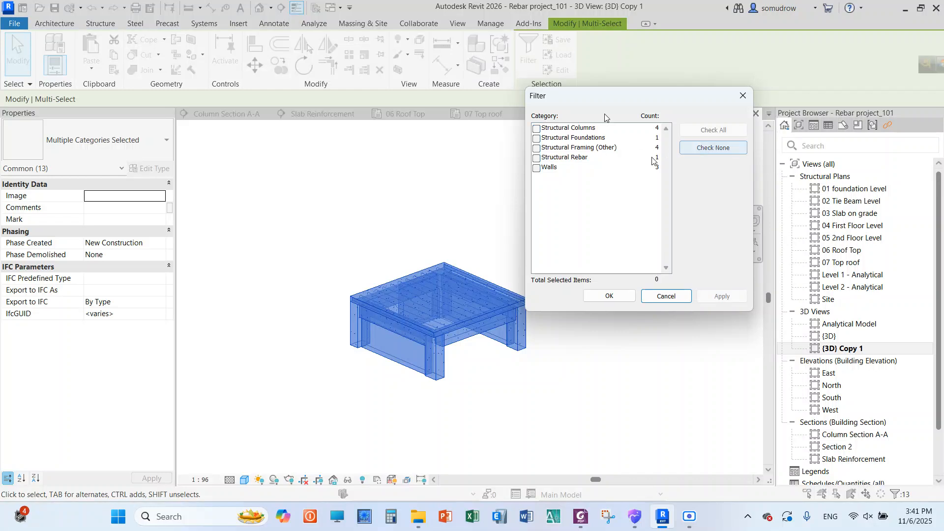
{"action": "left_click", "coordinate": [536, 158]}
{"action": "left_click", "coordinate": [608, 296]}
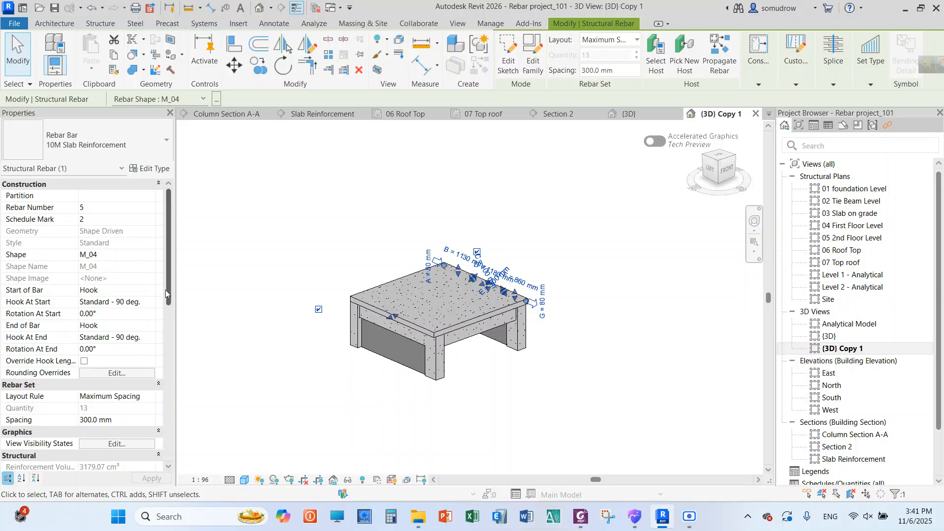
{"action": "mouse_move", "coordinate": [168, 295]}
{"action": "left_mouse_down"}
{"action": "mouse_move", "coordinate": [172, 326]}
{"action": "mouse_move", "coordinate": [171, 287]}
{"action": "left_mouse_up"}
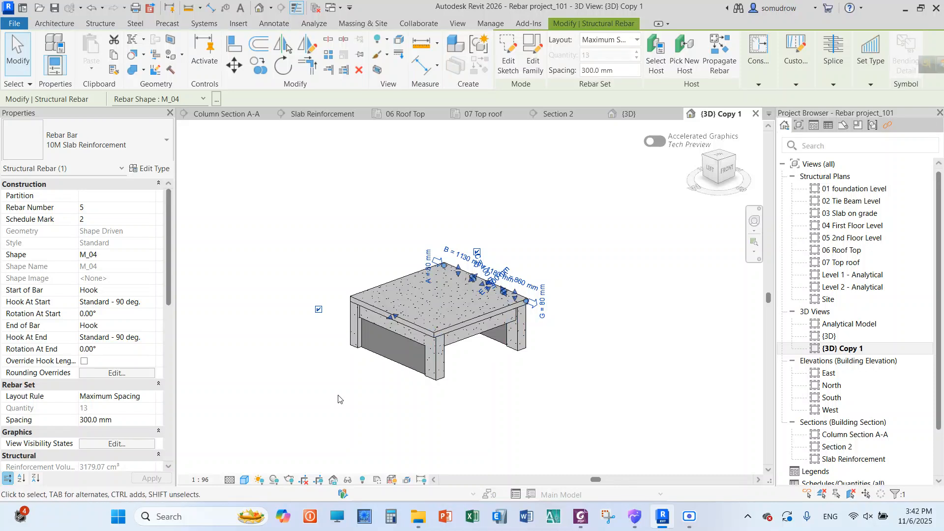
Select only the roof slab's rebar set through the category filter and show it unobscured in the (3D) Copy 1 view
{"action": "left_click_drag", "start_coordinate": [618, 200], "coordinate": [329, 395]}
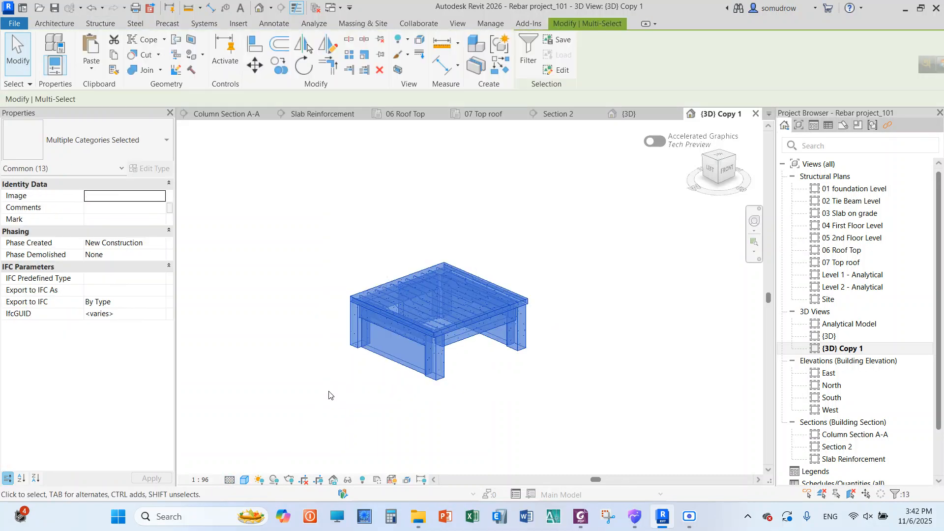
{"action": "left_click", "coordinate": [527, 60]}
{"action": "left_click", "coordinate": [713, 147]}
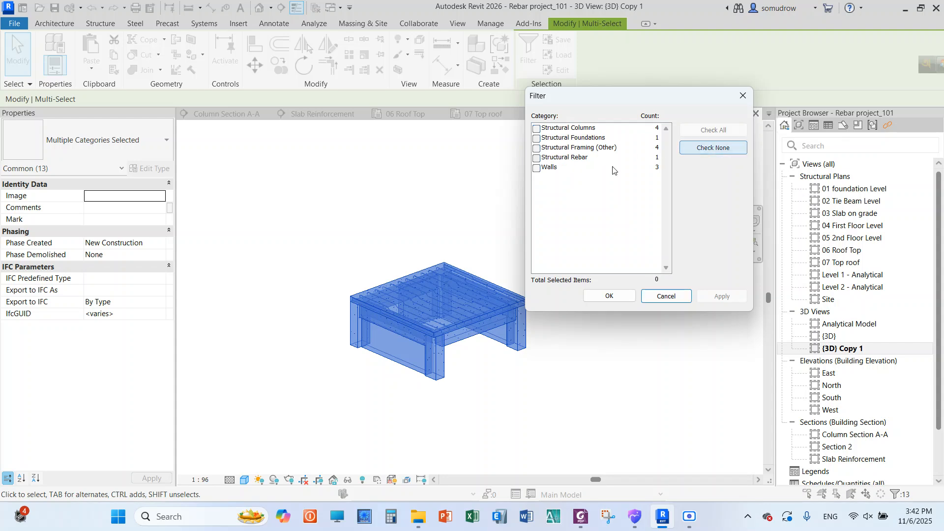
{"action": "left_click", "coordinate": [536, 158]}
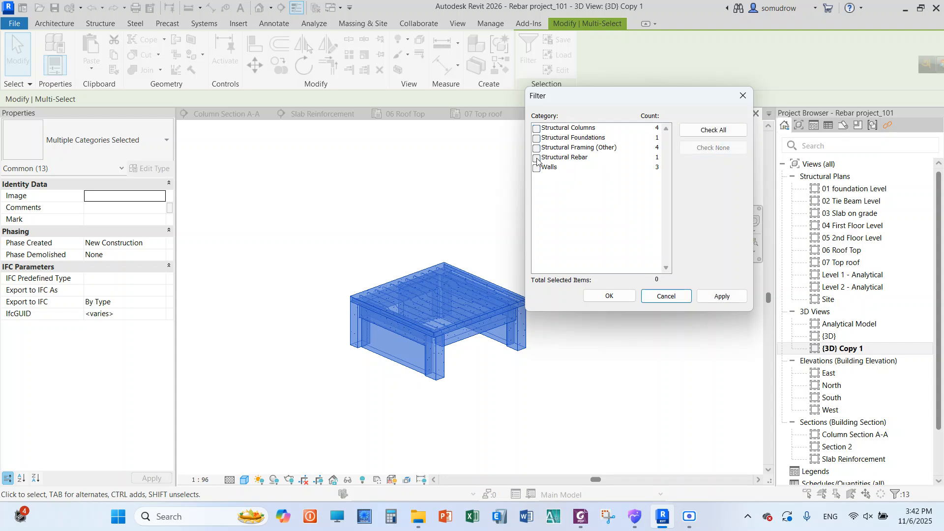
{"action": "left_click", "coordinate": [729, 296]}
{"action": "left_click", "coordinate": [611, 296]}
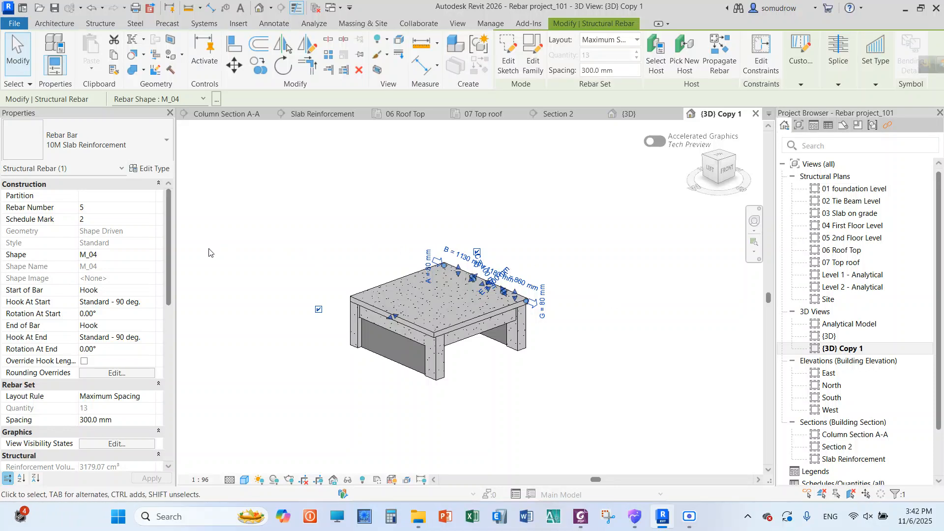
{"action": "left_click", "coordinate": [107, 444]}
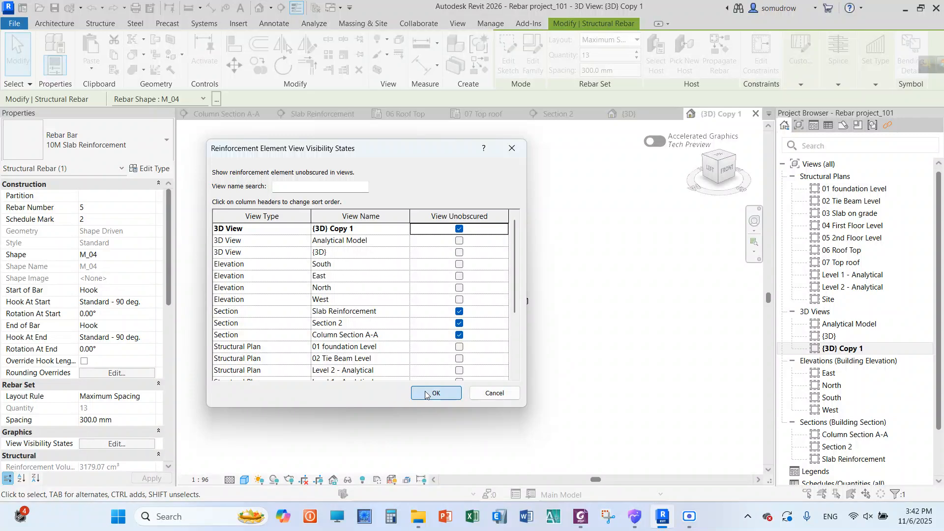
{"action": "left_click", "coordinate": [426, 394]}
{"action": "key", "text": "Escape"}
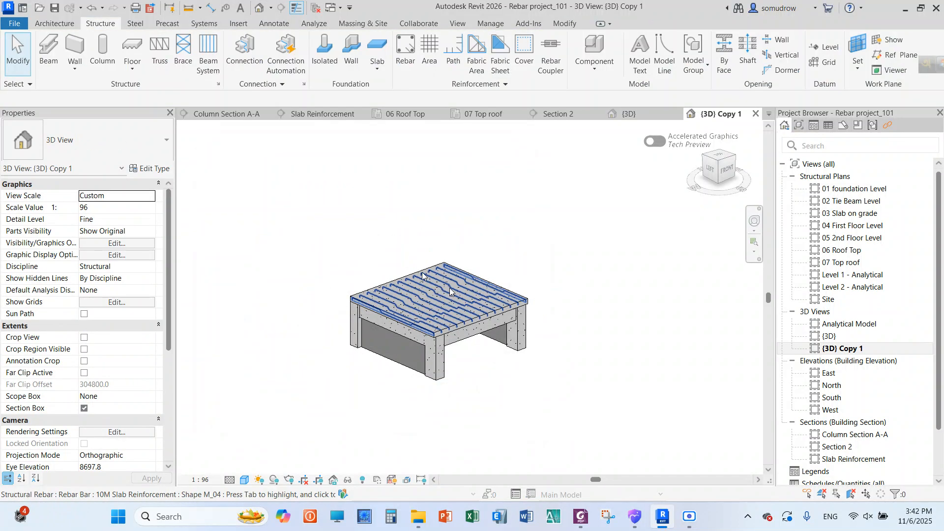
Inspect the bar set across the roof slab and open the Section 2 view
{"action": "scroll", "coordinate": [414, 254], "scroll_direction": "up", "scroll_amount": 3}
{"action": "scroll", "coordinate": [446, 178], "scroll_direction": "down", "scroll_amount": 1}
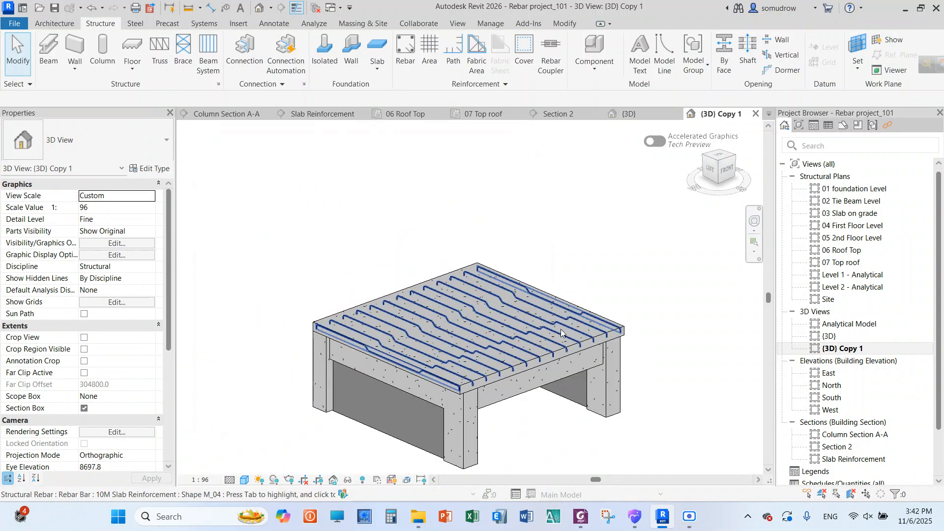
{"action": "scroll", "coordinate": [562, 331], "scroll_direction": "up", "scroll_amount": 1}
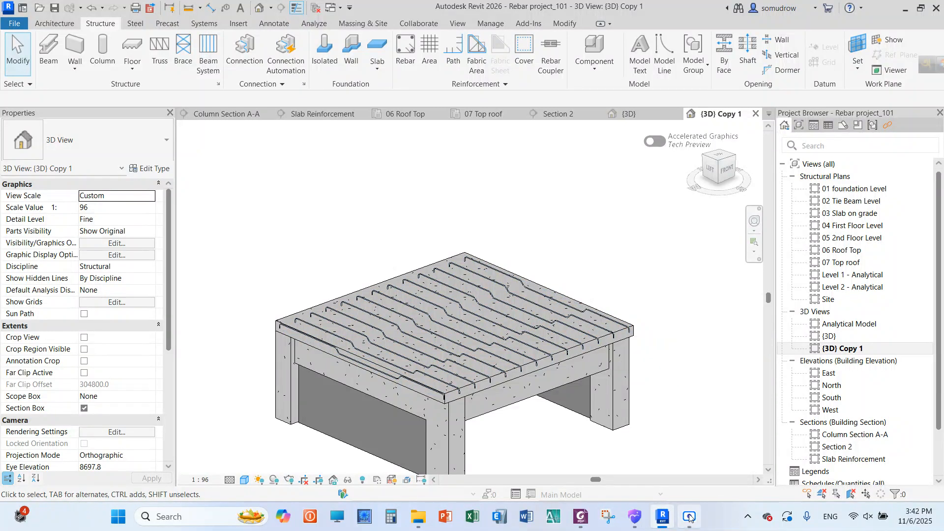
{"action": "double_click", "coordinate": [857, 448]}
{"action": "scroll", "coordinate": [399, 246], "scroll_direction": "up", "scroll_amount": 3}
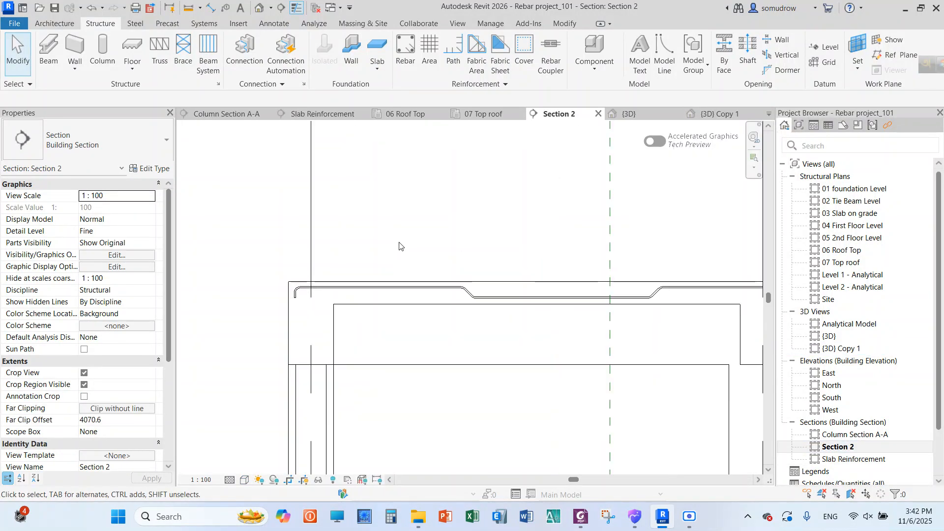
{"action": "scroll", "coordinate": [296, 222], "scroll_direction": "down", "scroll_amount": 4}
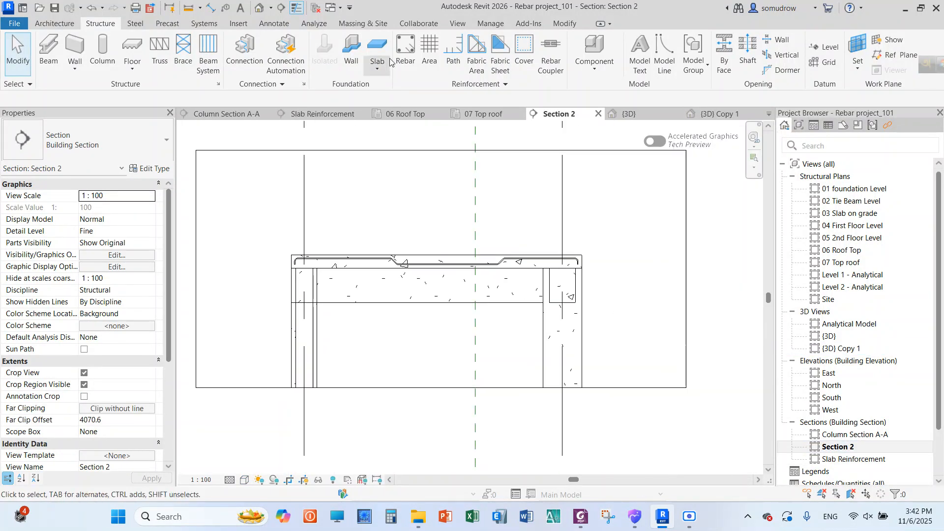
Place an M_04 bar of type 10M Column rebar in the roof slab, expanded to host and oriented perpendicular to cover
{"action": "left_click", "coordinate": [406, 49]}
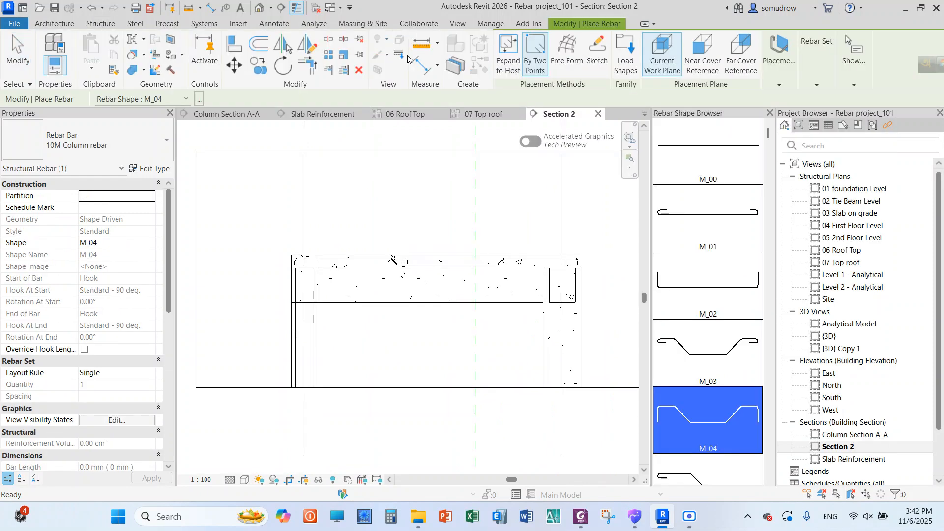
{"action": "left_click", "coordinate": [506, 69]}
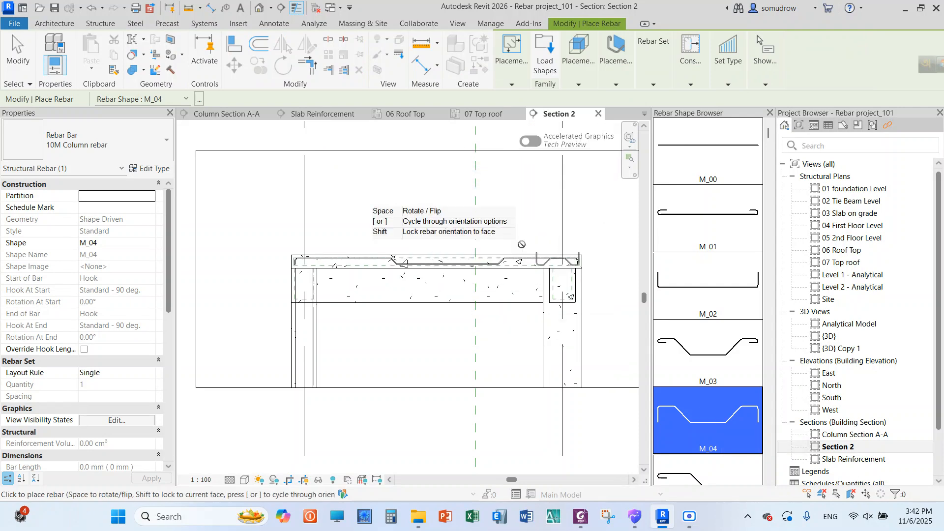
{"action": "scroll", "coordinate": [325, 262], "scroll_direction": "up", "scroll_amount": 1}
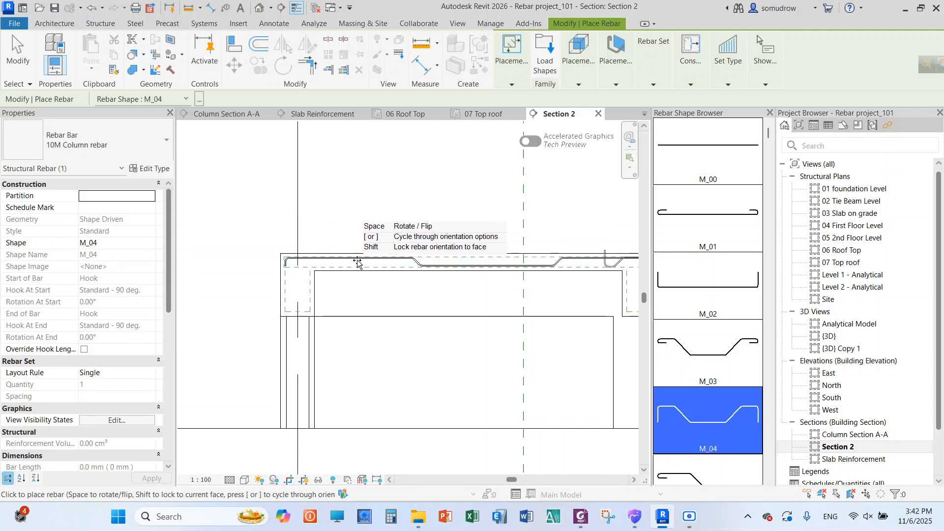
{"action": "mouse_move", "coordinate": [617, 88]}
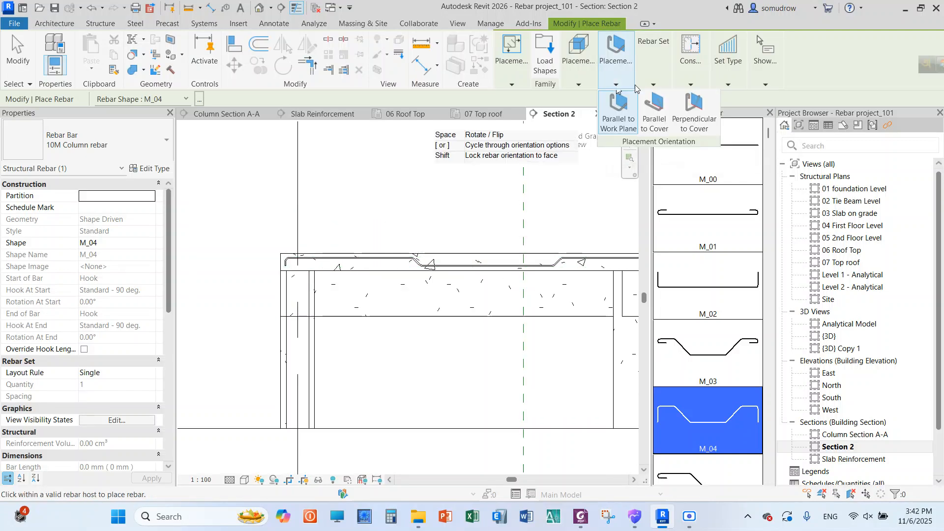
{"action": "left_click", "coordinate": [694, 115]}
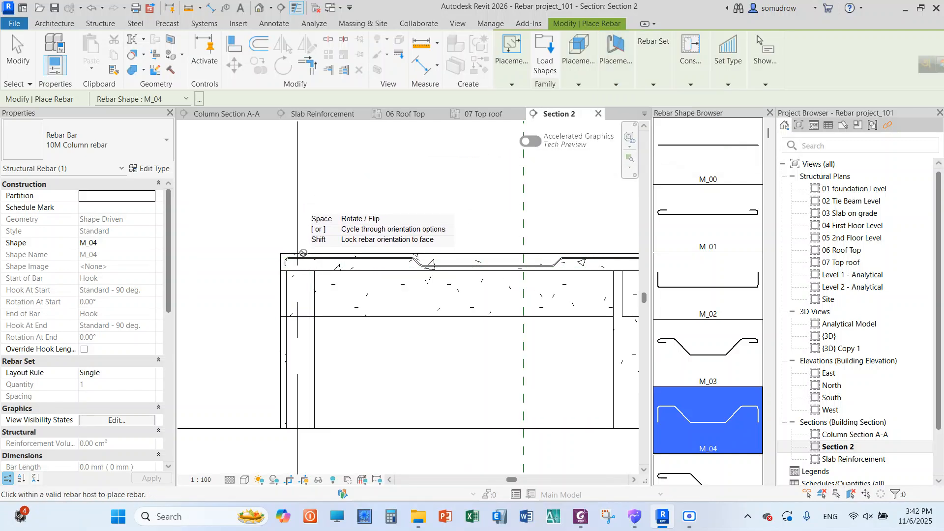
{"action": "scroll", "coordinate": [306, 265], "scroll_direction": "up", "scroll_amount": 2}
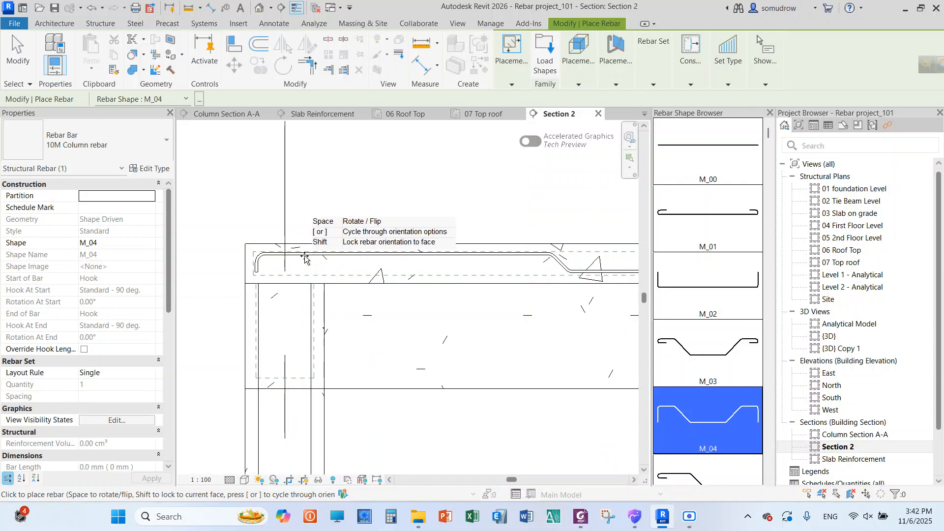
{"action": "scroll", "coordinate": [262, 254], "scroll_direction": "down", "scroll_amount": 2}
{"action": "scroll", "coordinate": [262, 255], "scroll_direction": "down", "scroll_amount": 2}
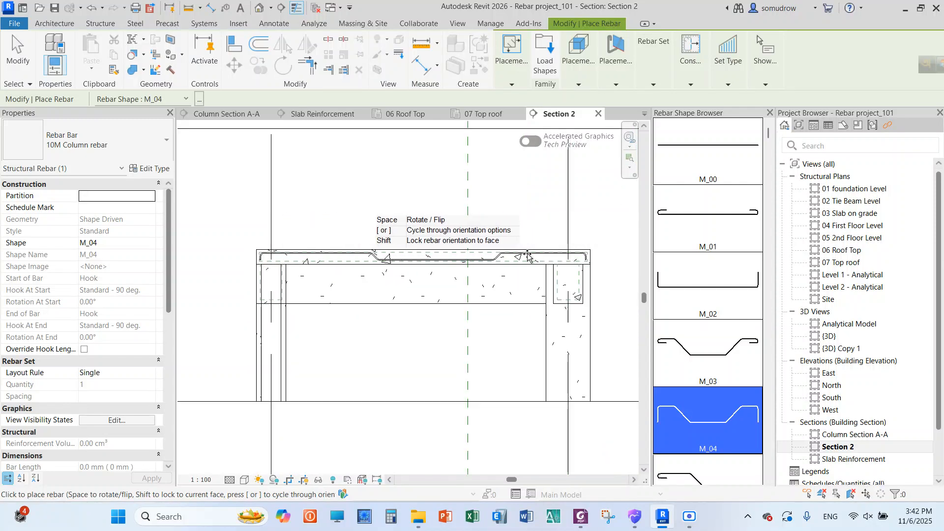
{"action": "scroll", "coordinate": [373, 261], "scroll_direction": "up", "scroll_amount": 2}
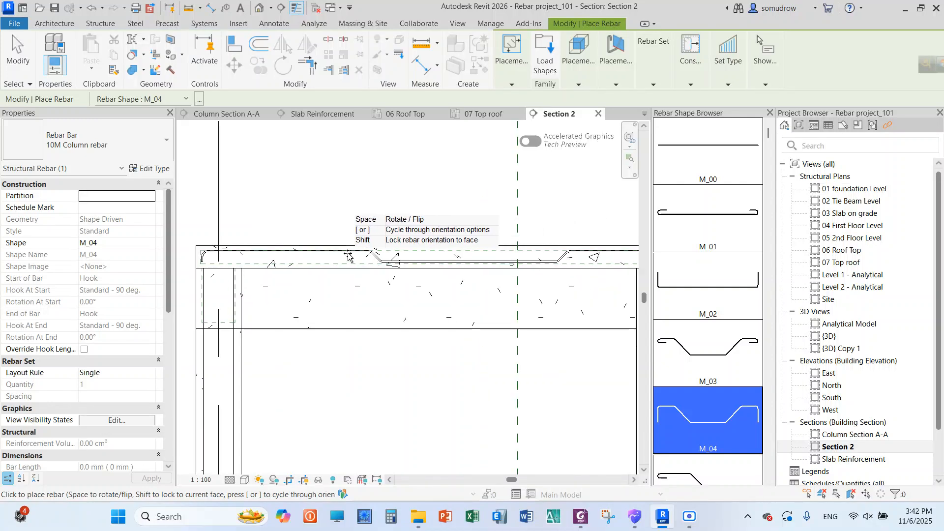
{"action": "left_click", "coordinate": [371, 255]}
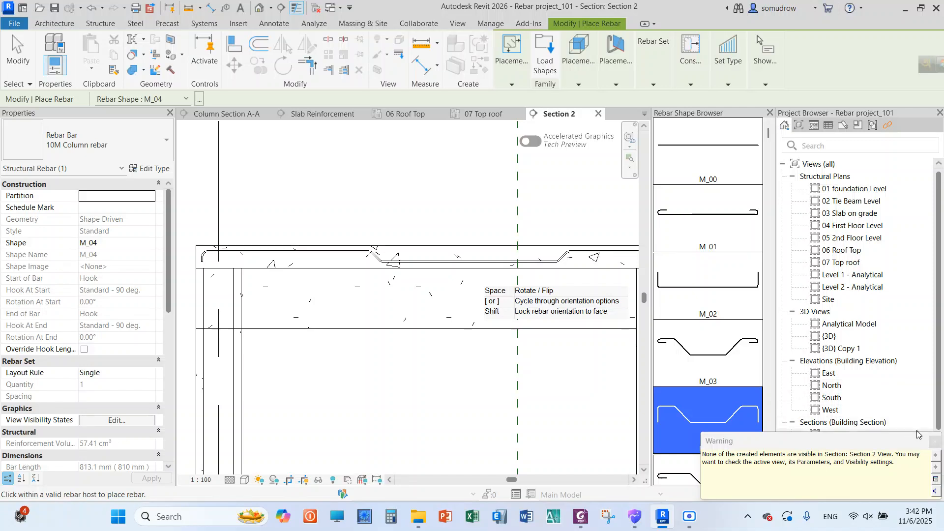
Dismiss the element visibility warning and end the rebar placement
{"action": "left_click", "coordinate": [934, 442]}
{"action": "scroll", "coordinate": [379, 250], "scroll_direction": "down", "scroll_amount": 3}
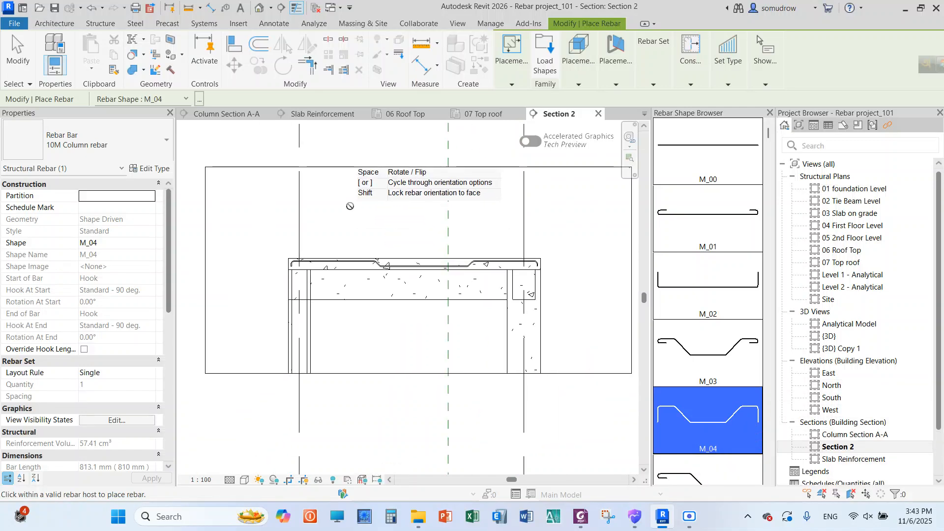
{"action": "right_click", "coordinate": [361, 213]}
{"action": "left_click", "coordinate": [363, 214]}
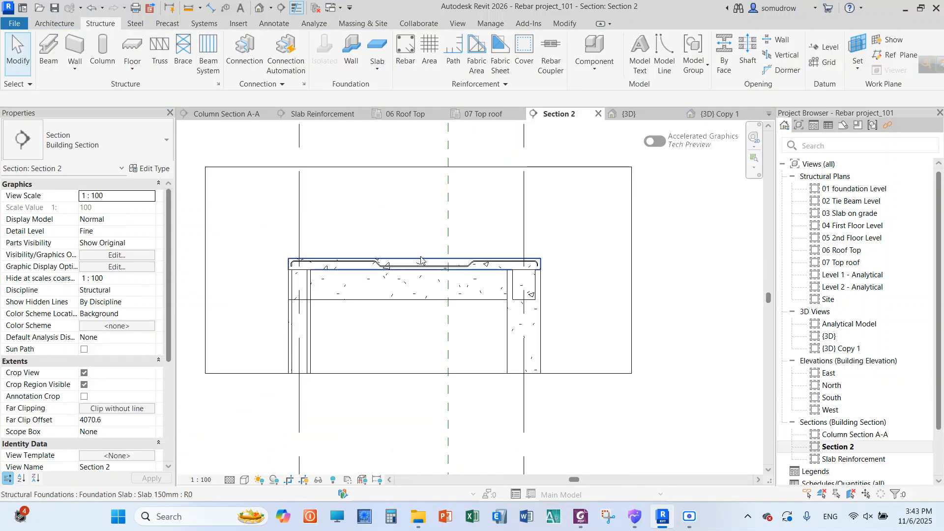
{"action": "scroll", "coordinate": [421, 259], "scroll_direction": "up", "scroll_amount": 2}
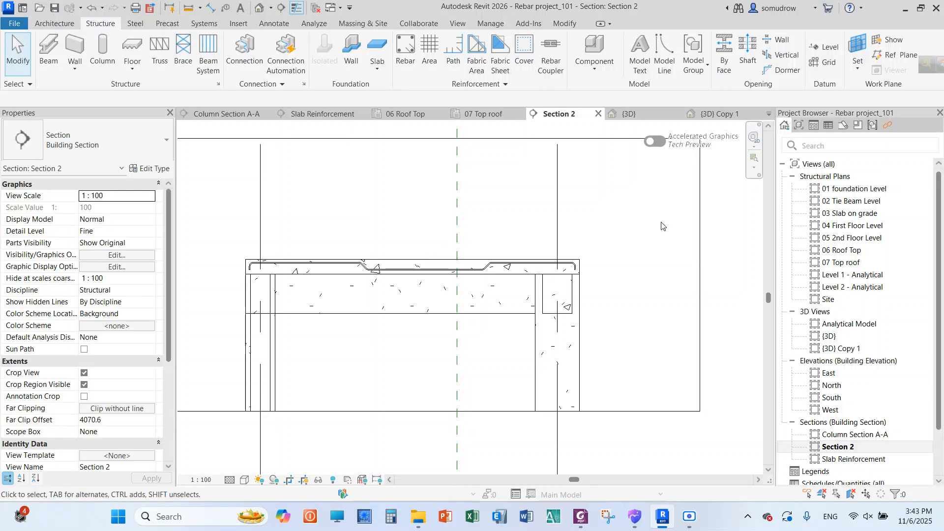
Place another M_04 bar of type 10M Column rebar in the roof slab in the Section 2 view
{"action": "left_click", "coordinate": [406, 50]}
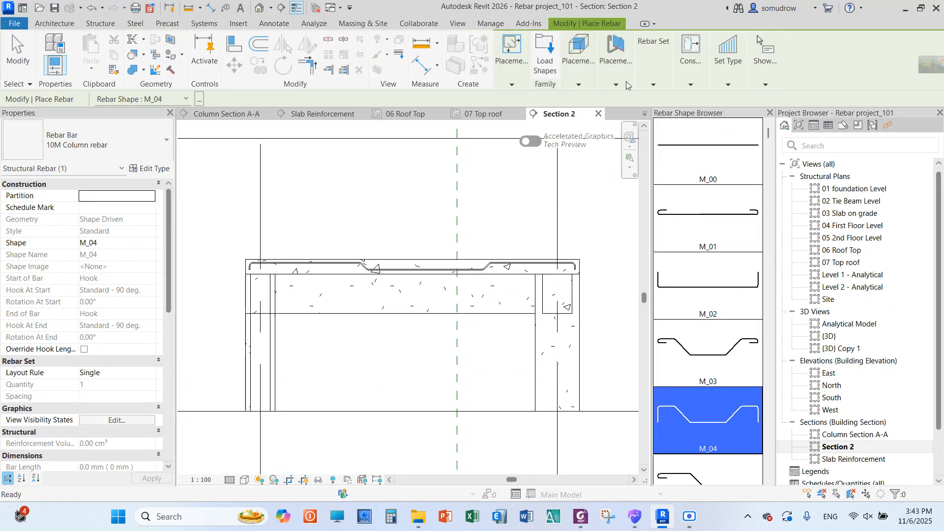
{"action": "left_click", "coordinate": [621, 84]}
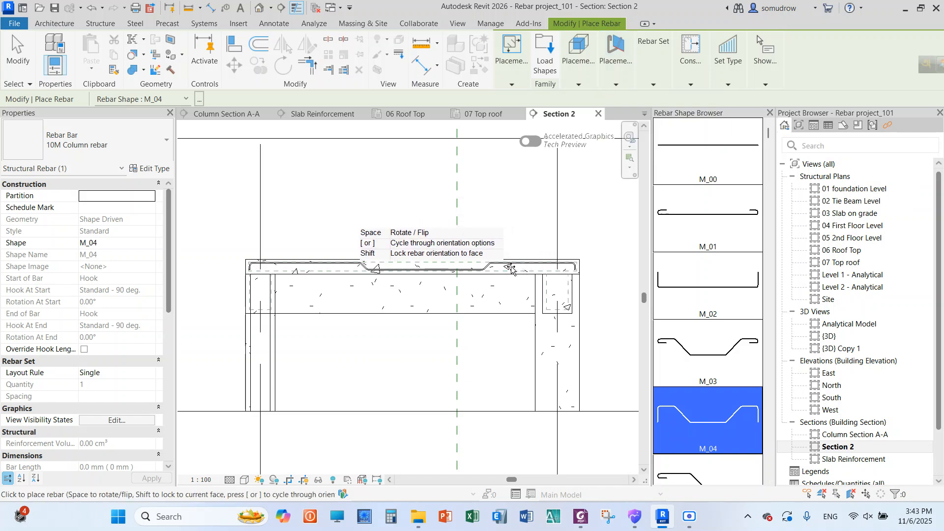
{"action": "left_click", "coordinate": [351, 269]}
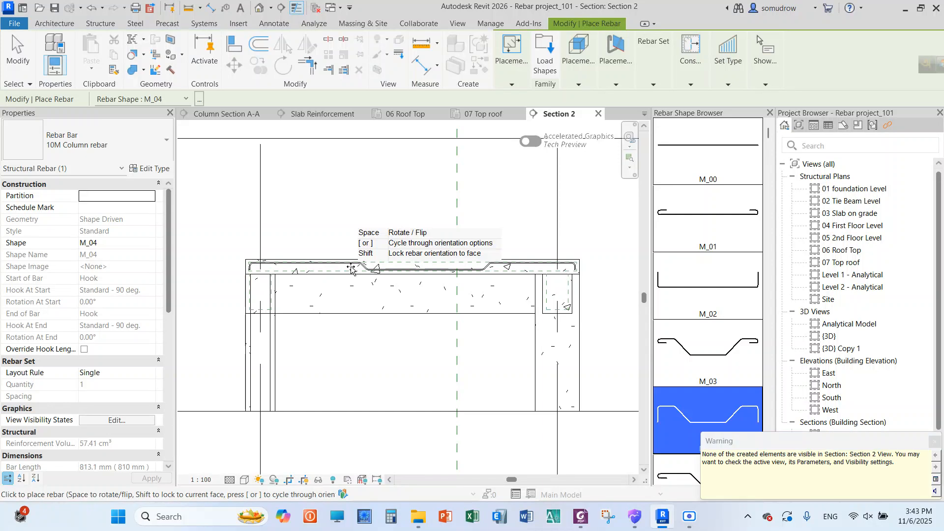
{"action": "key", "text": "Escape"}
{"action": "right_click", "coordinate": [353, 191]}
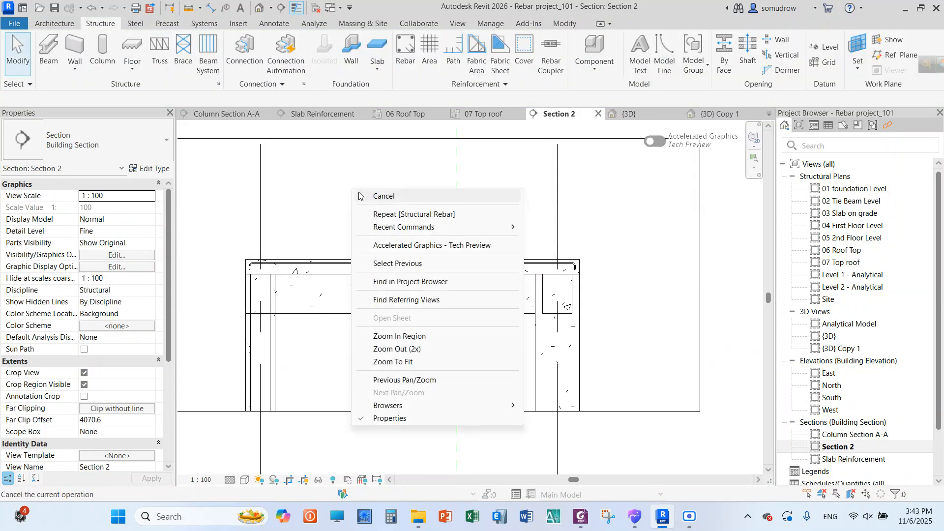
{"action": "left_click", "coordinate": [361, 196]}
{"action": "scroll", "coordinate": [464, 221], "scroll_direction": "down", "scroll_amount": 2}
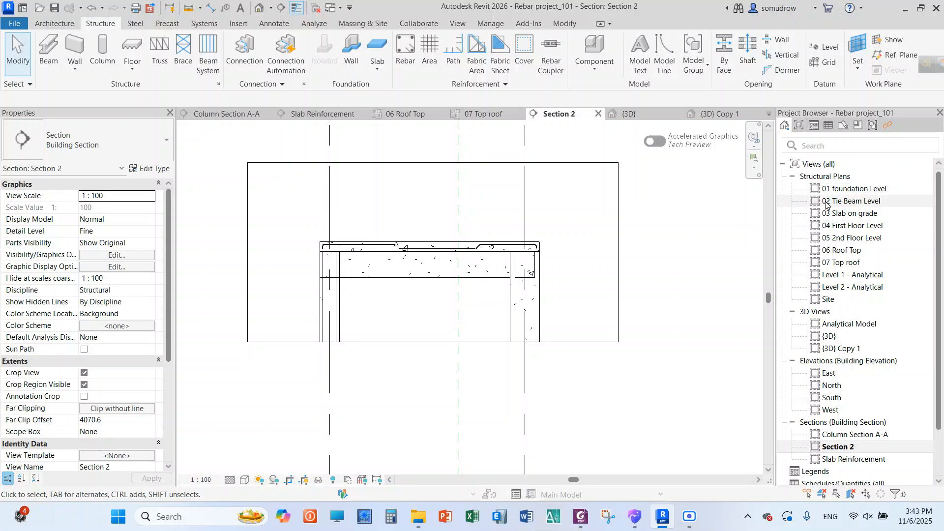
Delete the two short, misplaced M_04 column rebars from the roof slab in the (3D) Copy 1 view
{"action": "double_click", "coordinate": [844, 349]}
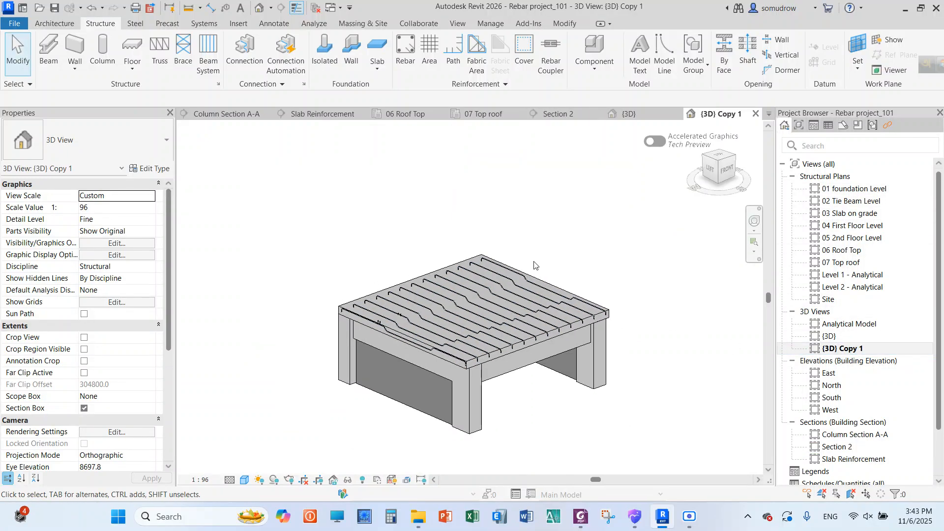
{"action": "scroll", "coordinate": [386, 327], "scroll_direction": "up", "scroll_amount": 2}
{"action": "scroll", "coordinate": [386, 327], "scroll_direction": "up", "scroll_amount": 2}
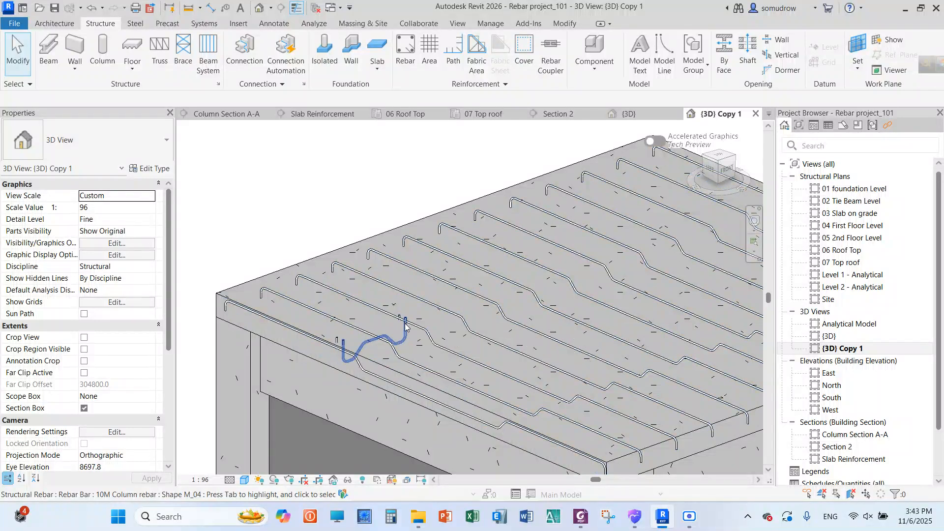
{"action": "scroll", "coordinate": [404, 325], "scroll_direction": "up", "scroll_amount": 1}
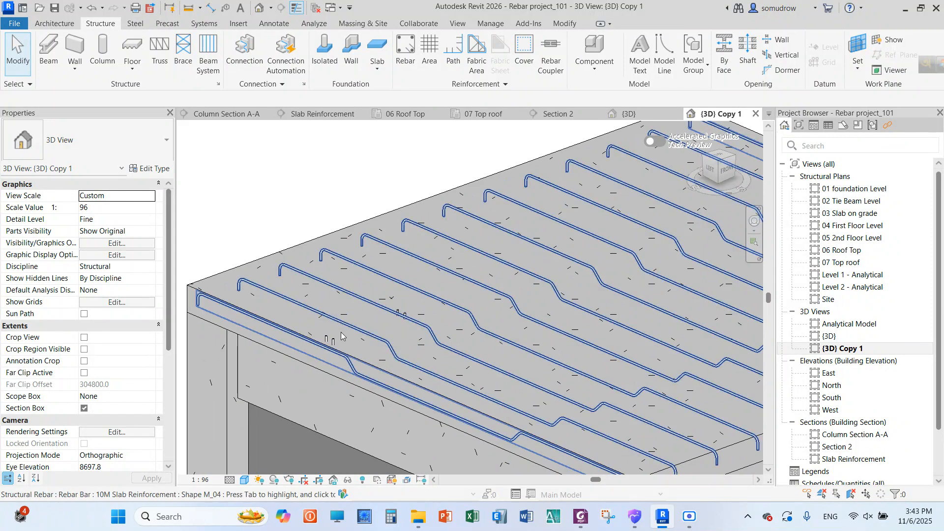
{"action": "left_click", "coordinate": [330, 342]}
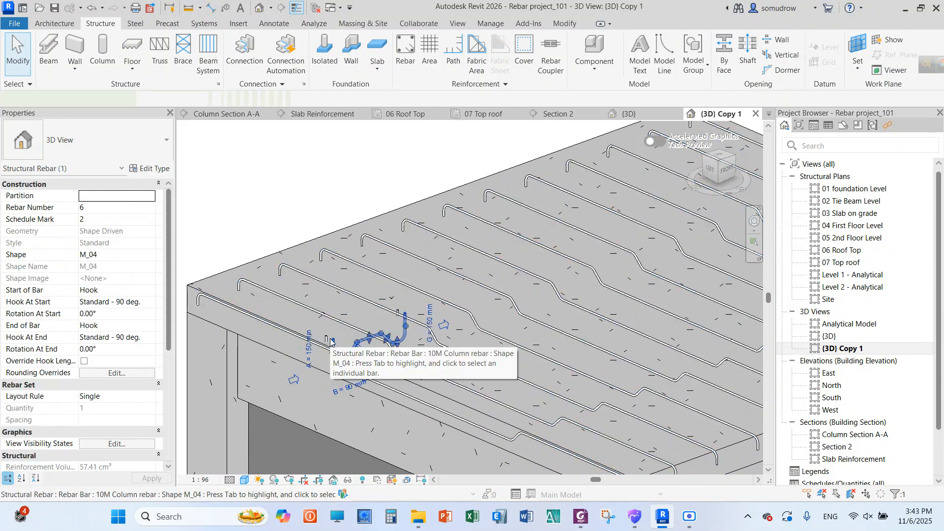
{"action": "key", "text": "Escape"}
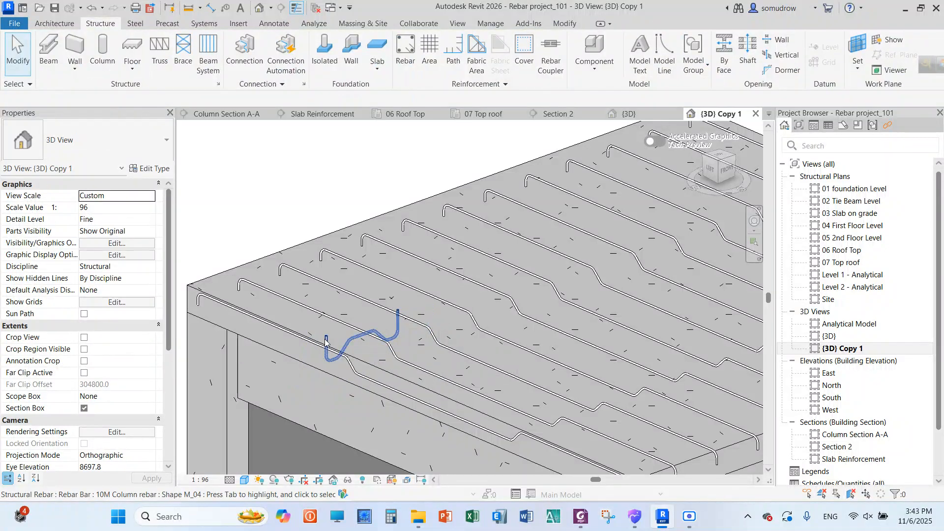
{"action": "left_click", "coordinate": [325, 343]}
{"action": "key", "text": "Escape"}
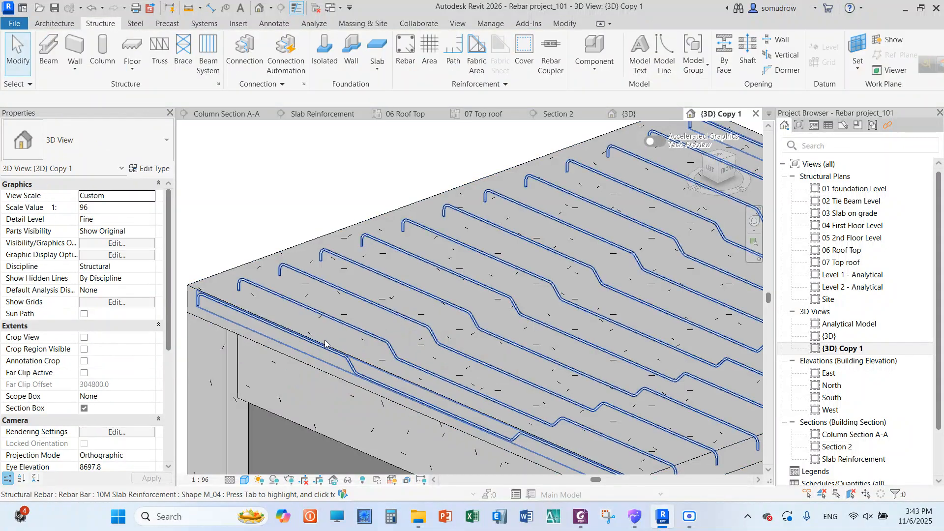
{"action": "scroll", "coordinate": [318, 258], "scroll_direction": "down", "scroll_amount": 3}
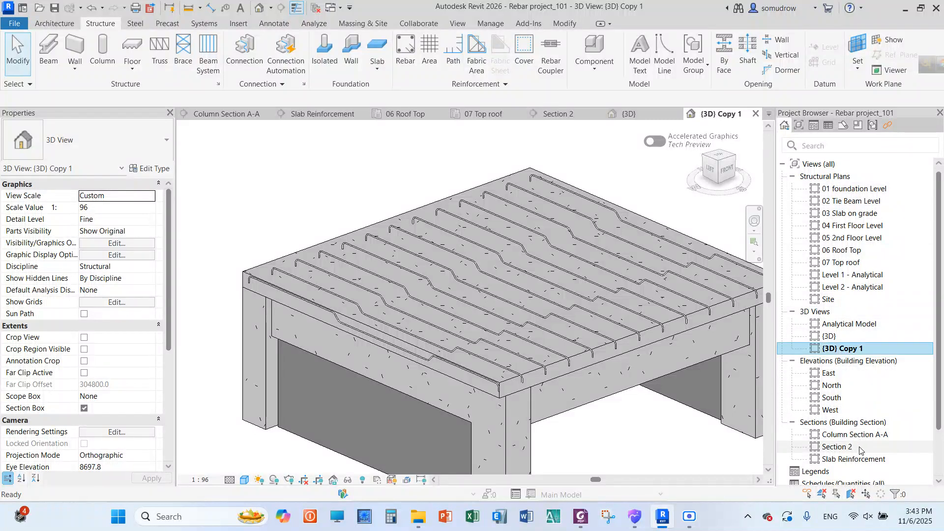
{"action": "double_click", "coordinate": [837, 446]}
{"action": "scroll", "coordinate": [490, 250], "scroll_direction": "up", "scroll_amount": 5}
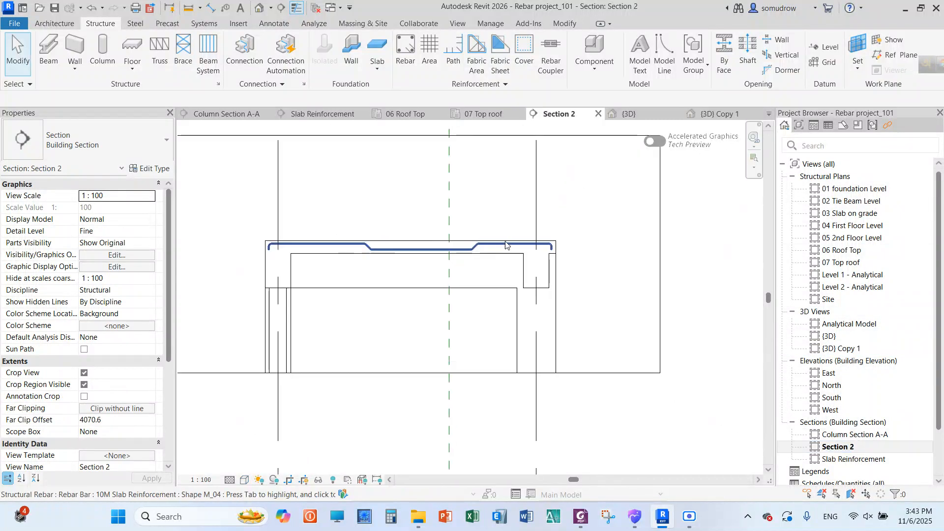
{"action": "scroll", "coordinate": [572, 242], "scroll_direction": "down", "scroll_amount": 9}
{"action": "scroll", "coordinate": [499, 256], "scroll_direction": "up", "scroll_amount": 5}
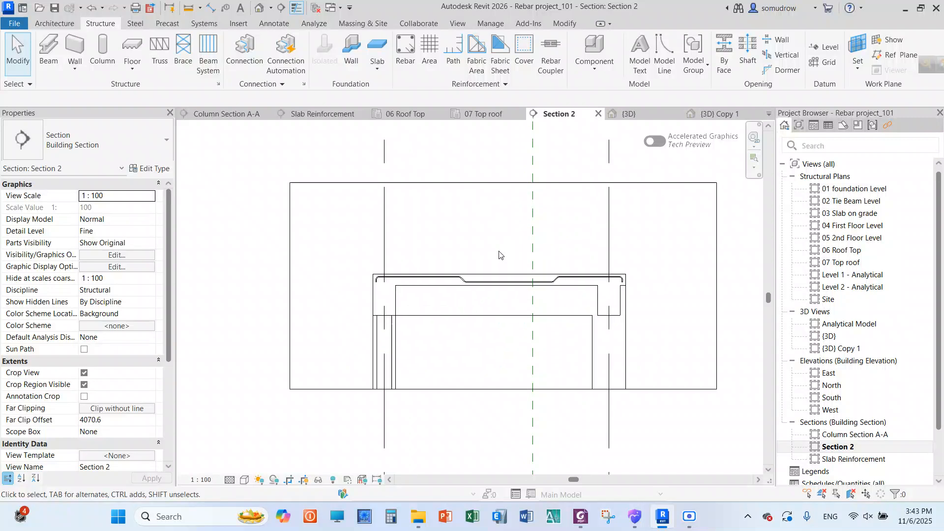
{"action": "left_click", "coordinate": [403, 58]}
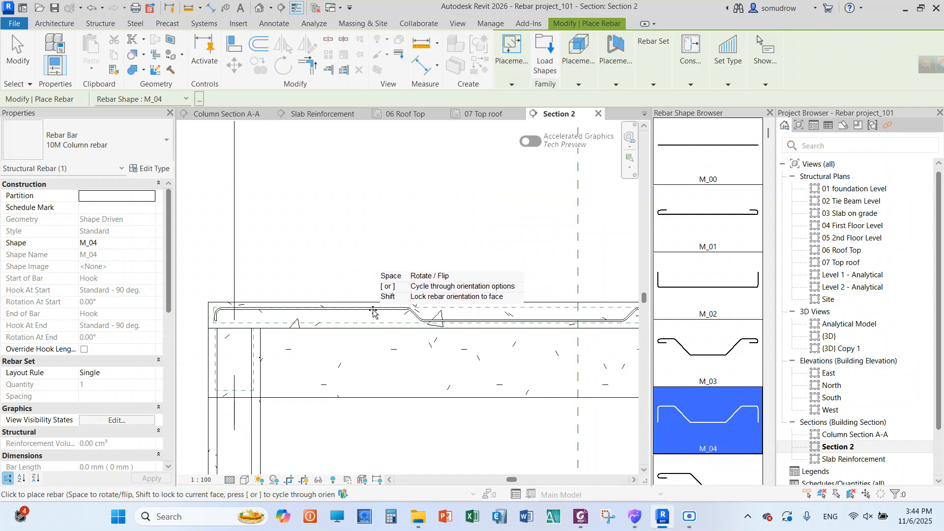
{"action": "scroll", "coordinate": [375, 309], "scroll_direction": "down", "scroll_amount": 3}
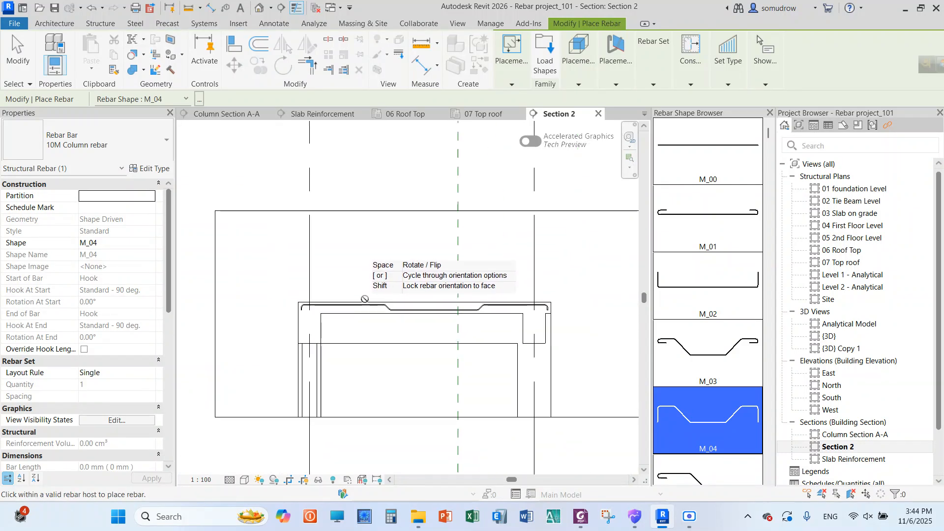
{"action": "right_click", "coordinate": [411, 233]}
{"action": "left_click", "coordinate": [429, 236]}
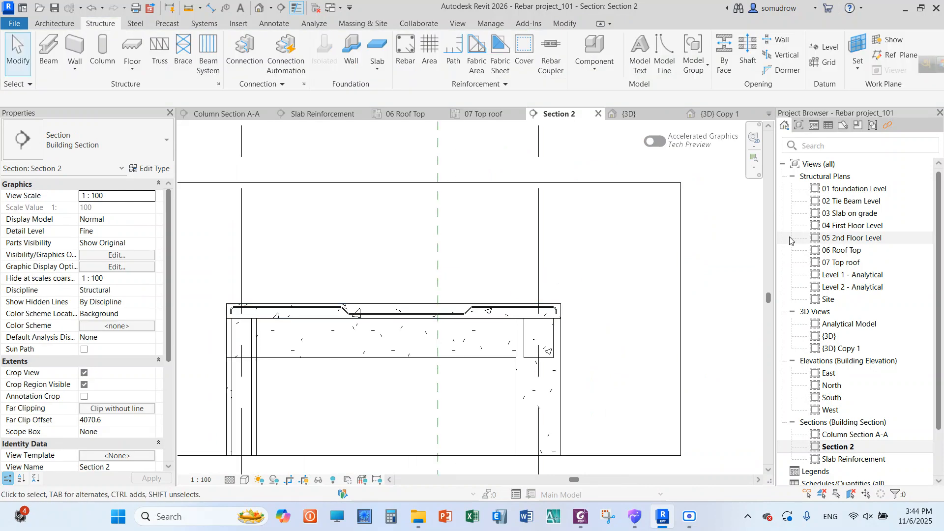
Open Section 2 from its marker in the 07 Top roof plan to check where it cuts the slab
{"action": "double_click", "coordinate": [858, 263]}
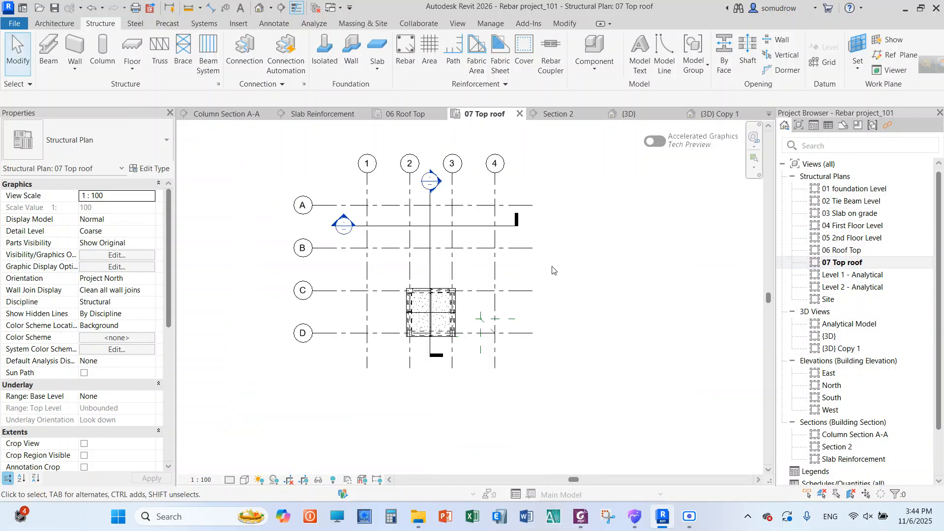
{"action": "scroll", "coordinate": [426, 311], "scroll_direction": "up", "scroll_amount": 5}
{"action": "scroll", "coordinate": [425, 311], "scroll_direction": "down", "scroll_amount": 5}
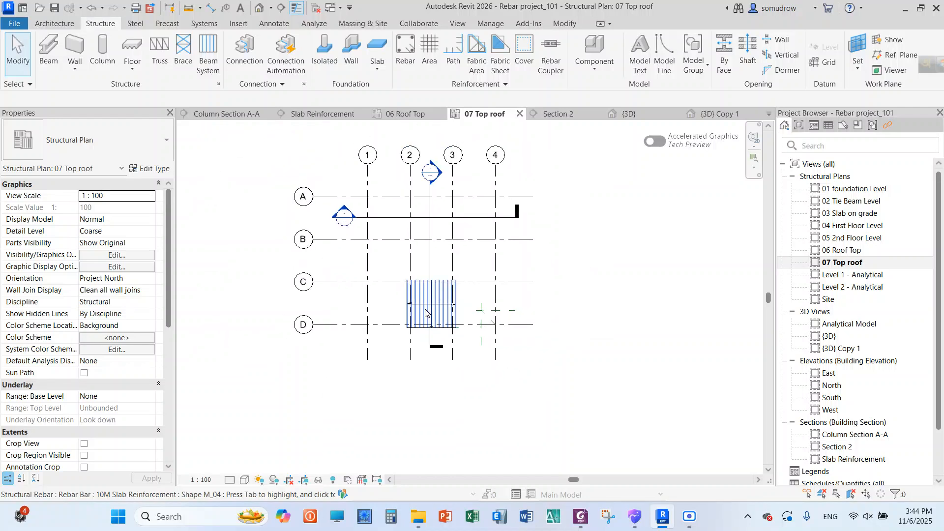
{"action": "double_click", "coordinate": [440, 176]}
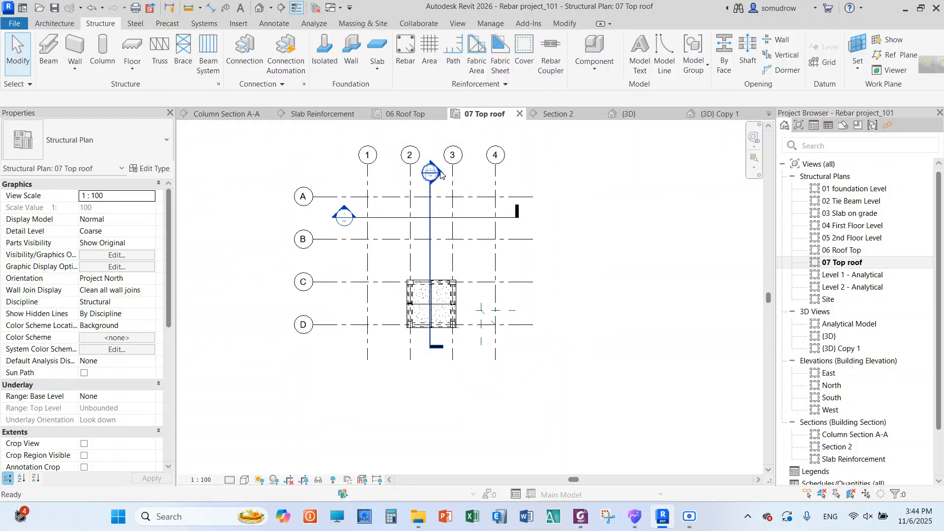
{"action": "scroll", "coordinate": [488, 253], "scroll_direction": "down", "scroll_amount": 5}
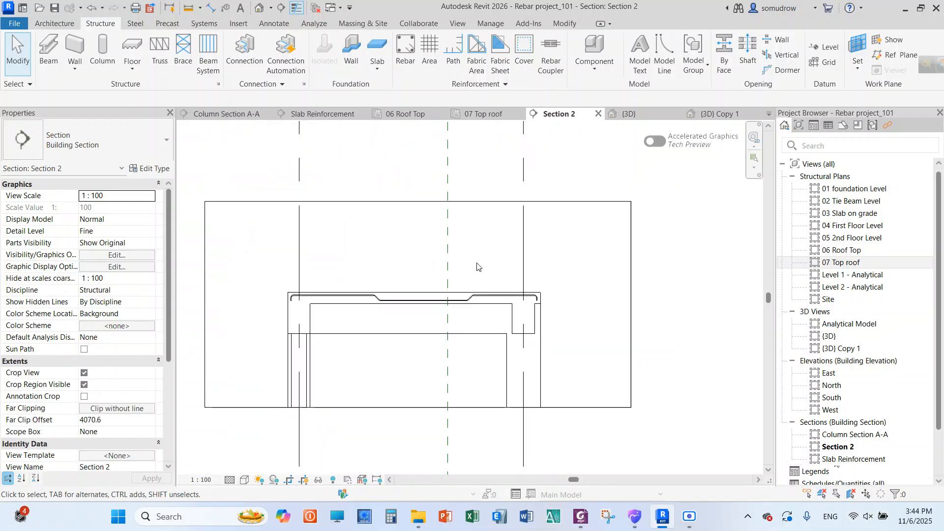
Draw a building section across the roof slab midway between grids C and D in the 07 Top roof plan, looking towards grid C
{"action": "double_click", "coordinate": [846, 263]}
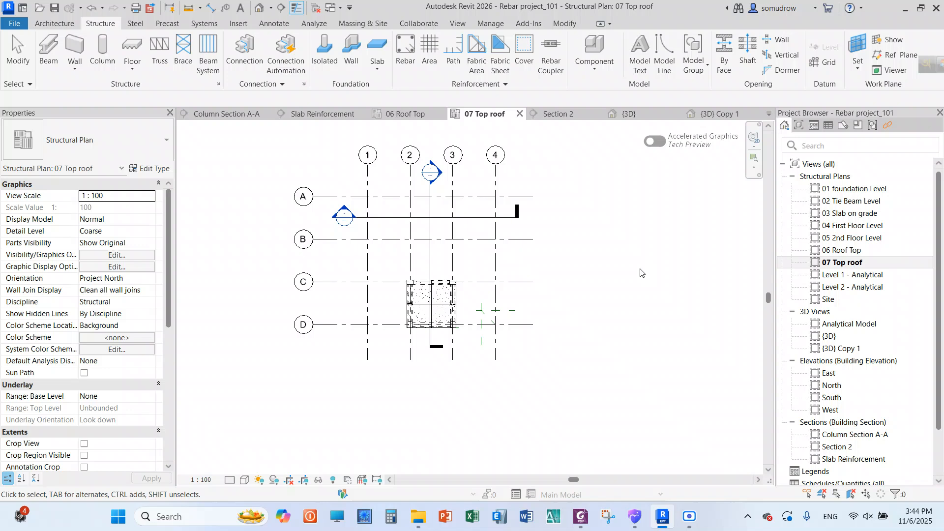
{"action": "scroll", "coordinate": [438, 306], "scroll_direction": "up", "scroll_amount": 4}
{"action": "scroll", "coordinate": [437, 307], "scroll_direction": "up", "scroll_amount": 1}
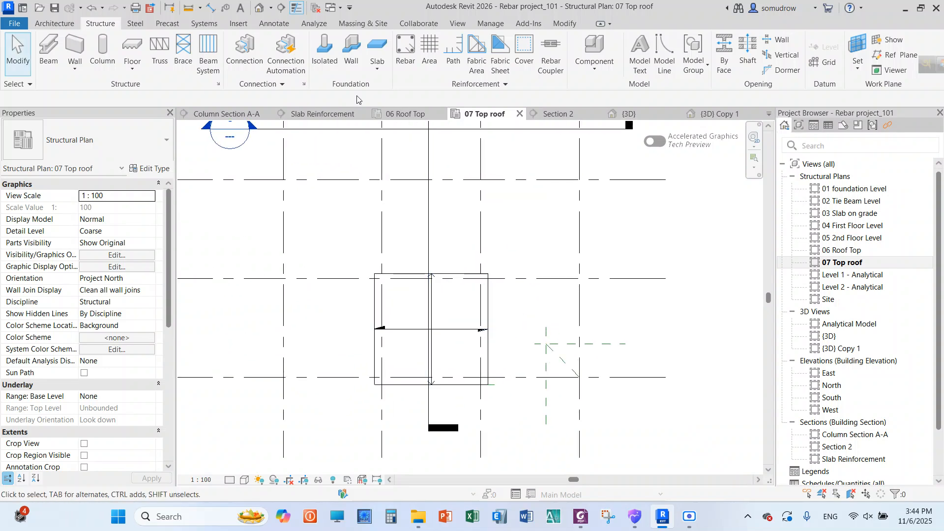
{"action": "left_click", "coordinate": [282, 7]}
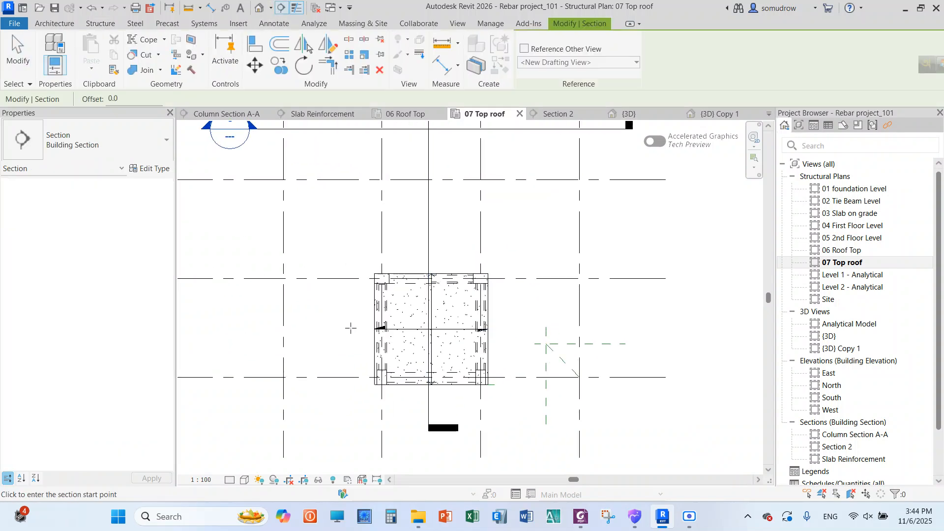
{"action": "left_click", "coordinate": [349, 328]}
{"action": "left_click", "coordinate": [513, 328]}
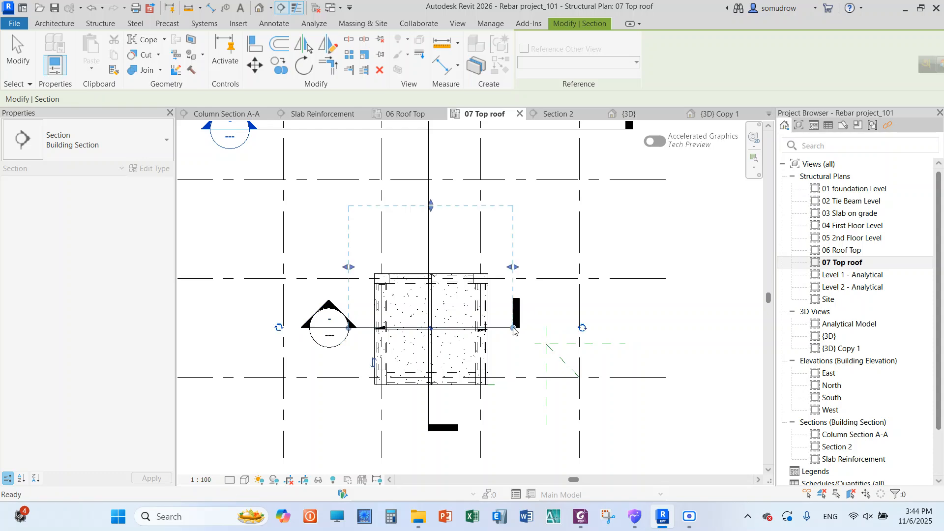
{"action": "right_click", "coordinate": [552, 133]}
{"action": "left_click", "coordinate": [585, 141]}
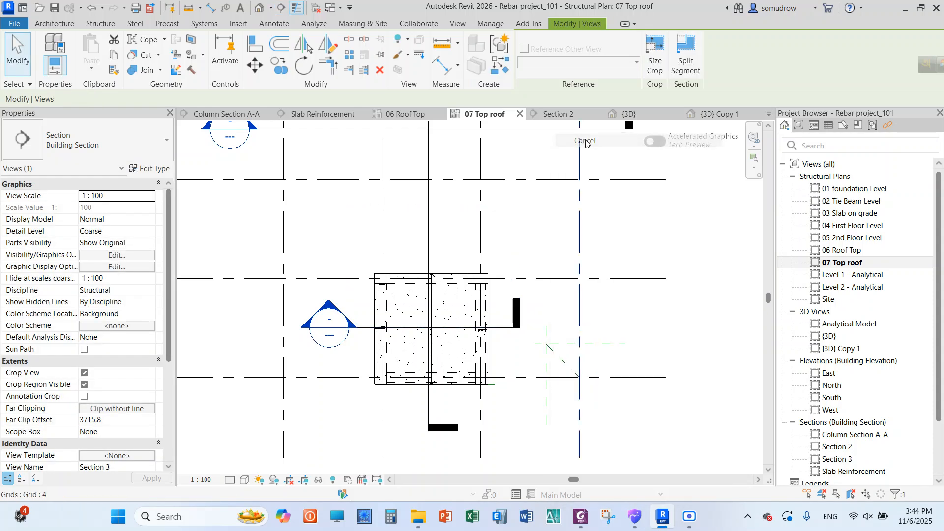
Open the new section through the roof slab and crop it vertically to the area around the 07 Top roof level
{"action": "scroll", "coordinate": [361, 354], "scroll_direction": "up", "scroll_amount": 2}
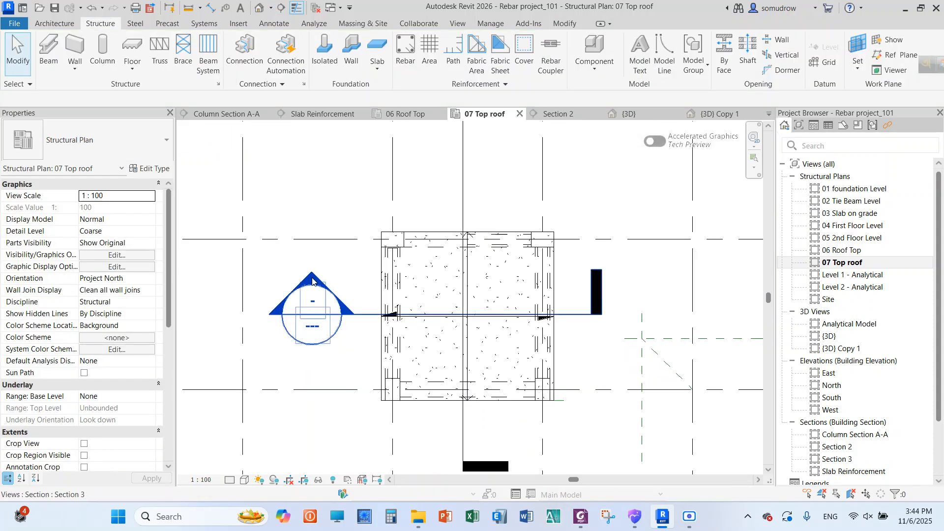
{"action": "double_click", "coordinate": [313, 282]}
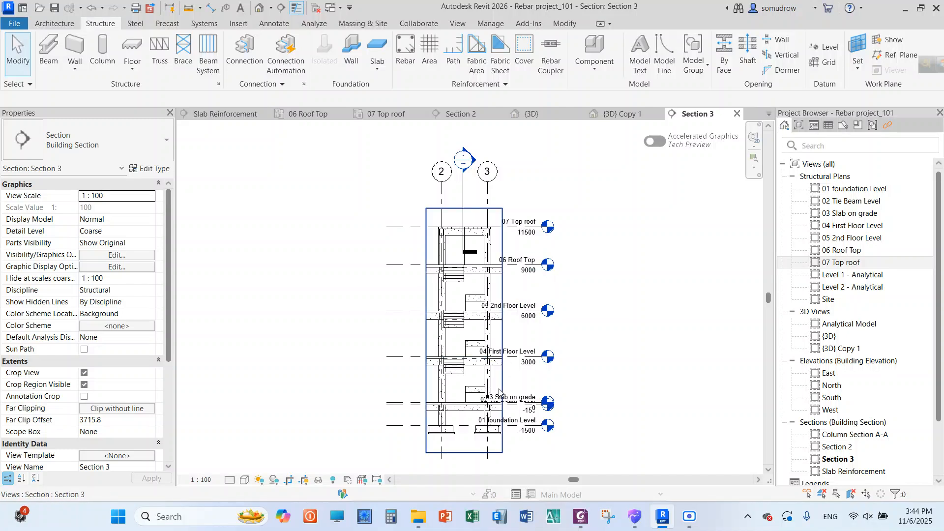
{"action": "scroll", "coordinate": [458, 231], "scroll_direction": "up", "scroll_amount": 5}
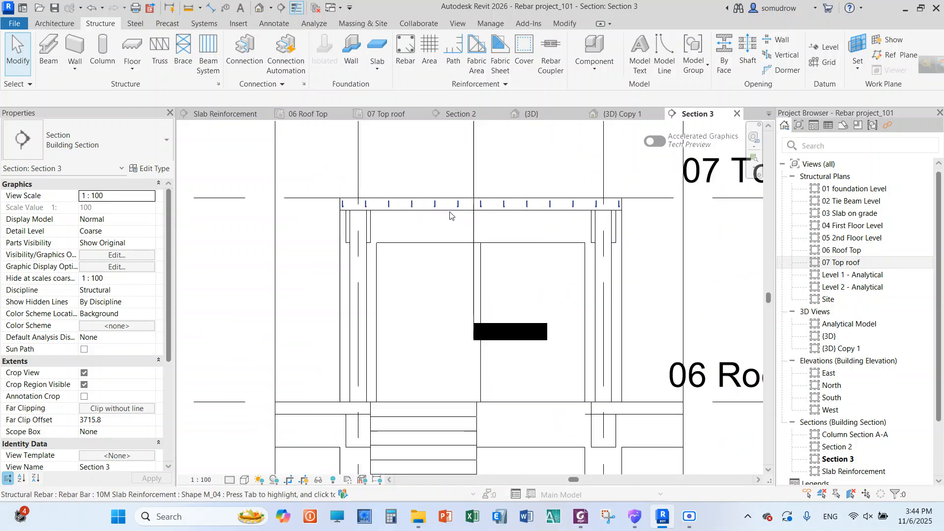
{"action": "scroll", "coordinate": [449, 216], "scroll_direction": "down", "scroll_amount": 5}
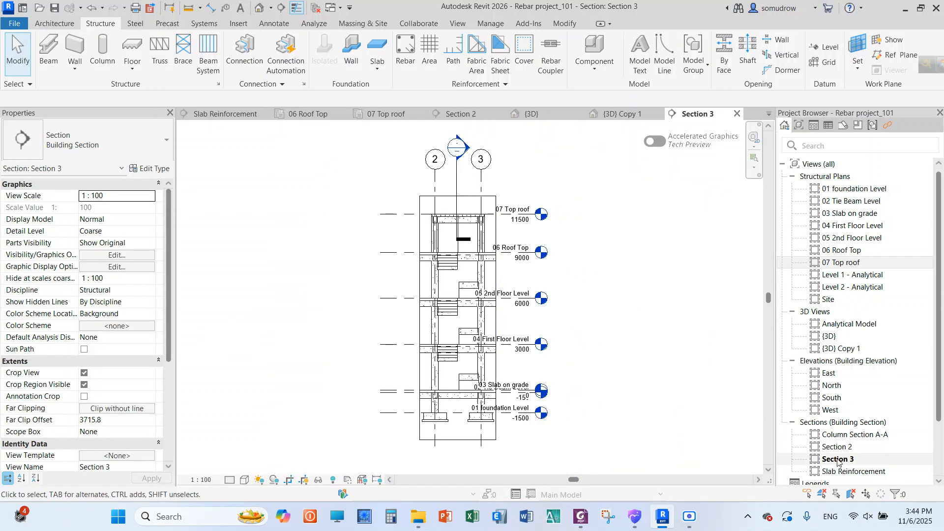
{"action": "left_click", "coordinate": [497, 406]}
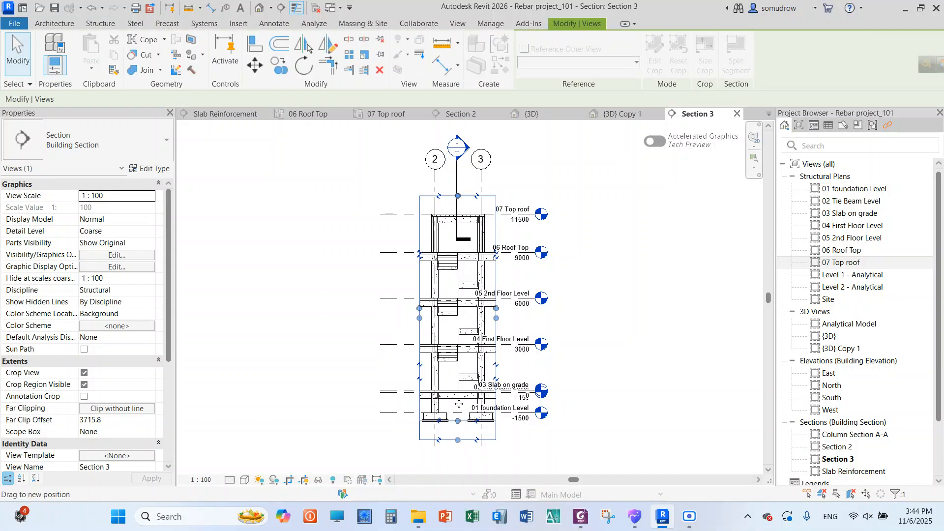
{"action": "left_click_drag", "start_coordinate": [458, 269], "coordinate": [457, 234]}
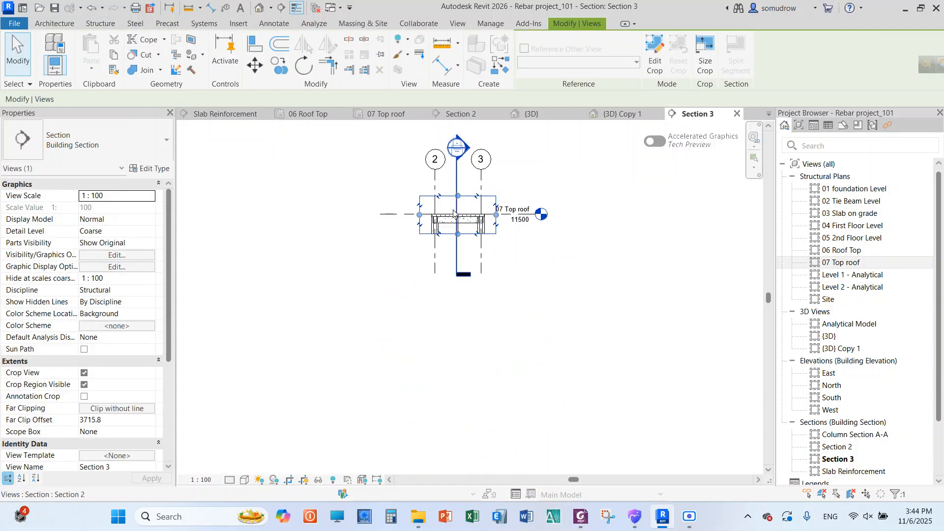
Hide the 07 Top roof level line in the Section 3 view
{"action": "scroll", "coordinate": [451, 196], "scroll_direction": "up", "scroll_amount": 4}
{"action": "scroll", "coordinate": [455, 187], "scroll_direction": "up", "scroll_amount": 4}
{"action": "scroll", "coordinate": [314, 215], "scroll_direction": "down", "scroll_amount": 5}
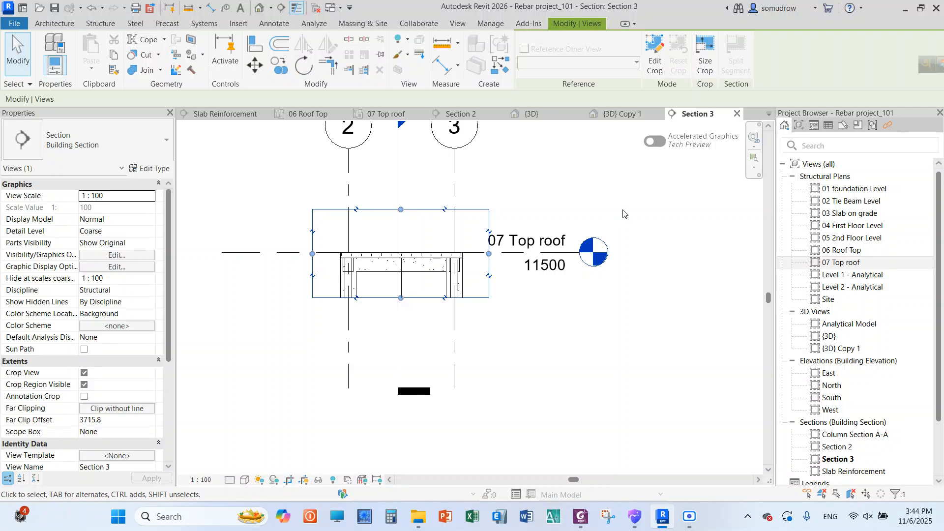
{"action": "left_click_drag", "start_coordinate": [618, 197], "coordinate": [532, 317]}
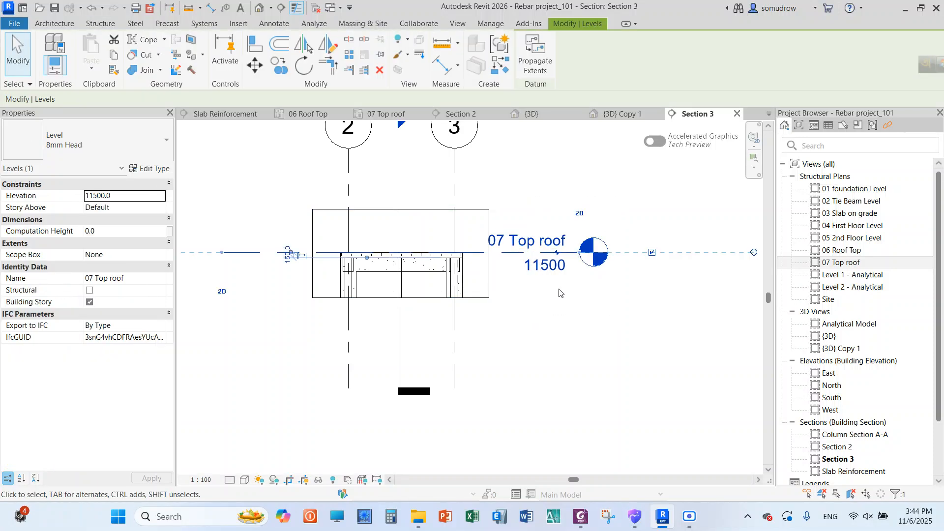
{"action": "left_click", "coordinate": [398, 39]}
{"action": "left_click", "coordinate": [425, 59]}
Hide the Section 2 marker crossing the slab in the Section 3 view
{"action": "scroll", "coordinate": [454, 226], "scroll_direction": "down", "scroll_amount": 2}
{"action": "scroll", "coordinate": [455, 226], "scroll_direction": "up", "scroll_amount": 1}
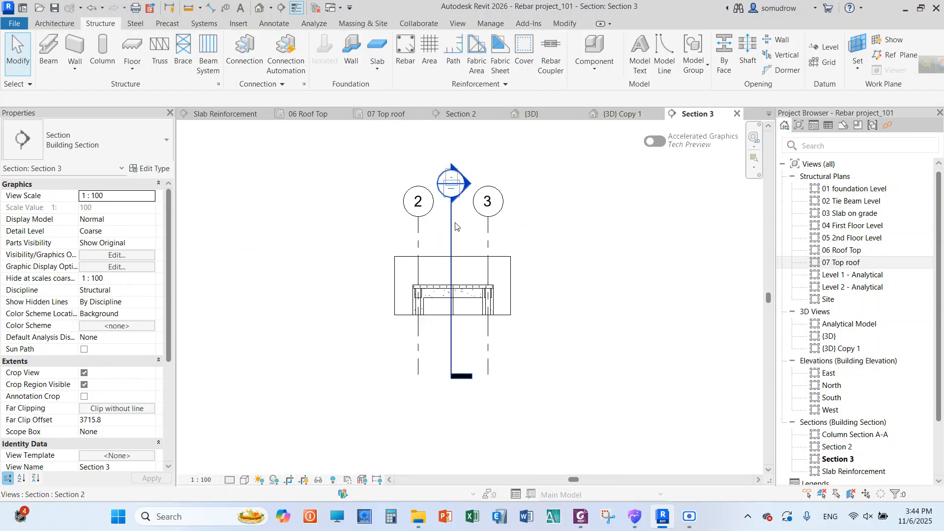
{"action": "left_click", "coordinate": [455, 226]}
{"action": "left_click", "coordinate": [397, 43]}
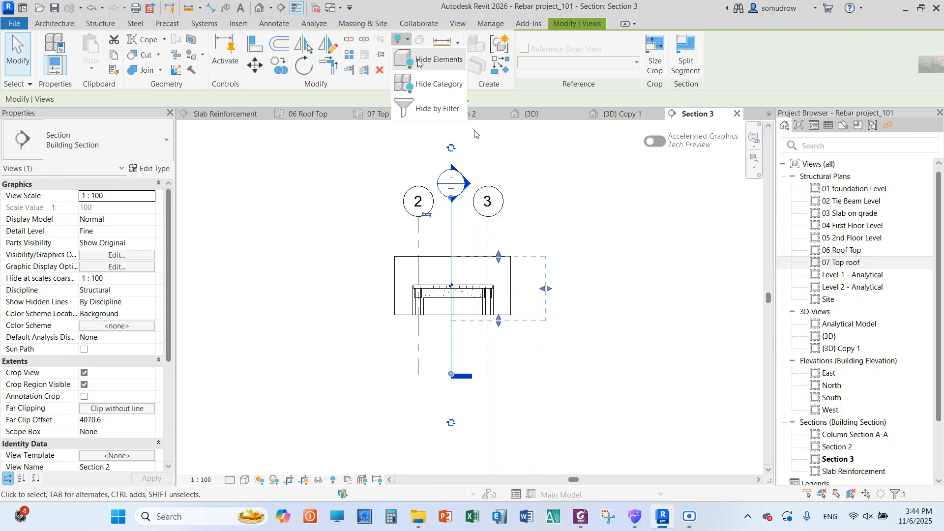
{"action": "left_click", "coordinate": [421, 64]}
Place a single M_04 bar of type 10M Column rebar in the top roof slab at the grid 2 end, parallel to the work plane
{"action": "scroll", "coordinate": [470, 300], "scroll_direction": "up", "scroll_amount": 4}
{"action": "scroll", "coordinate": [470, 301], "scroll_direction": "up", "scroll_amount": 1}
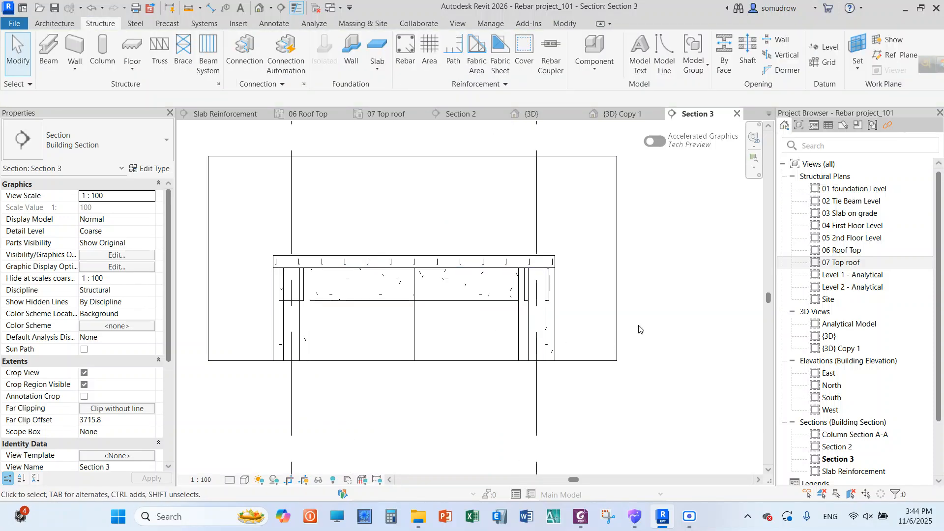
{"action": "left_click", "coordinate": [485, 256]}
{"action": "key", "text": "Escape"}
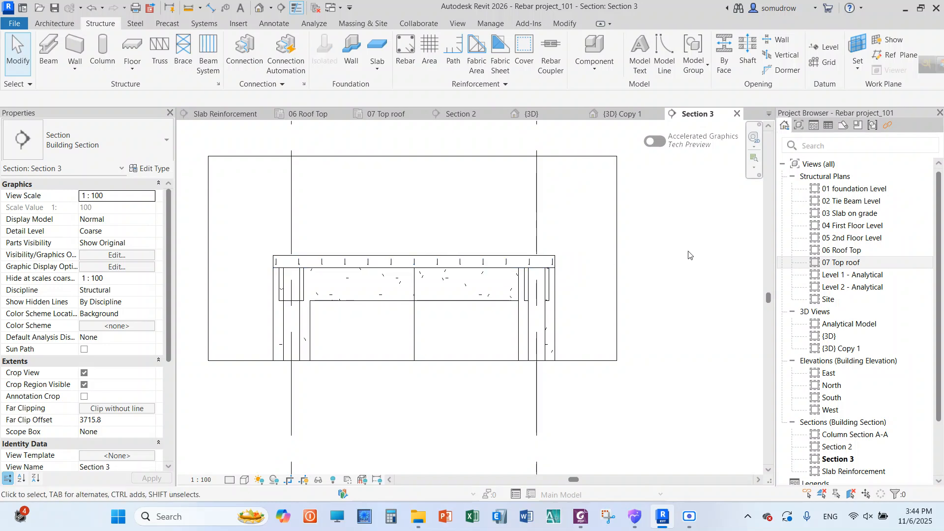
{"action": "left_click", "coordinate": [501, 261]}
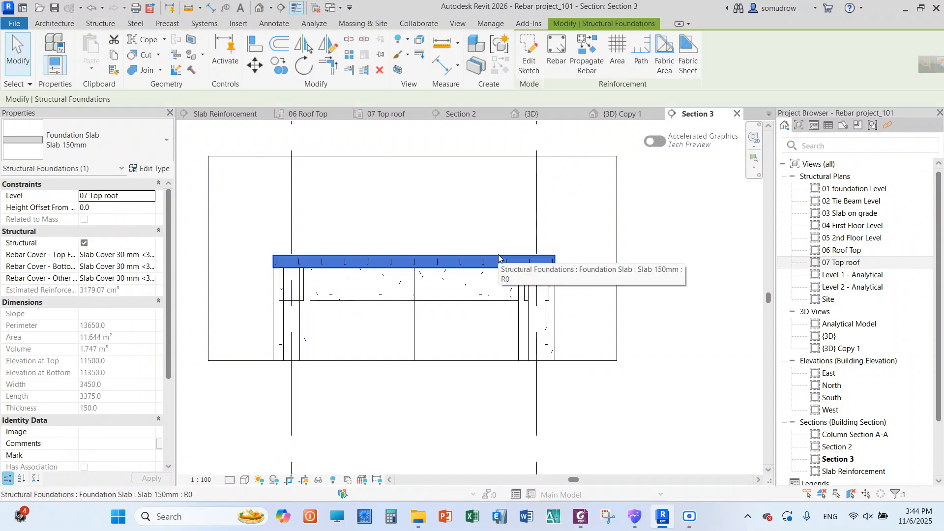
{"action": "left_click", "coordinate": [555, 66]}
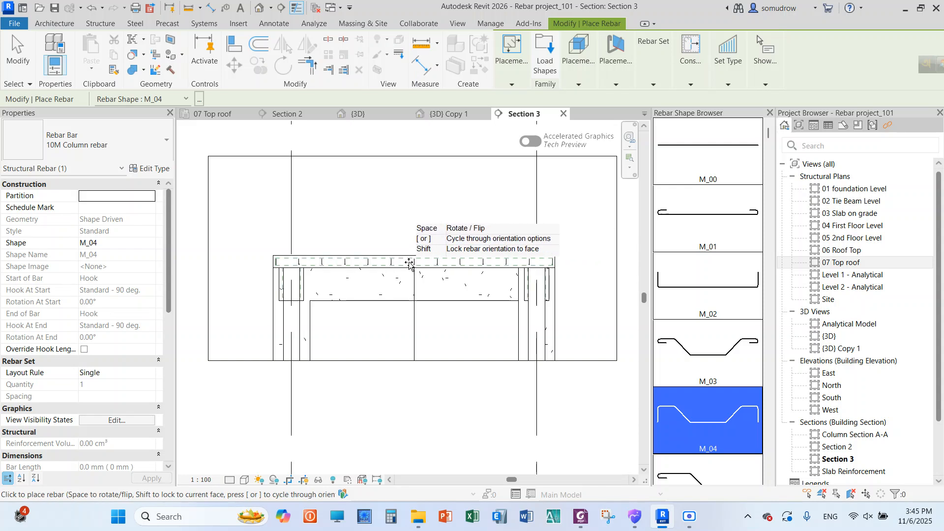
{"action": "left_click", "coordinate": [617, 85]}
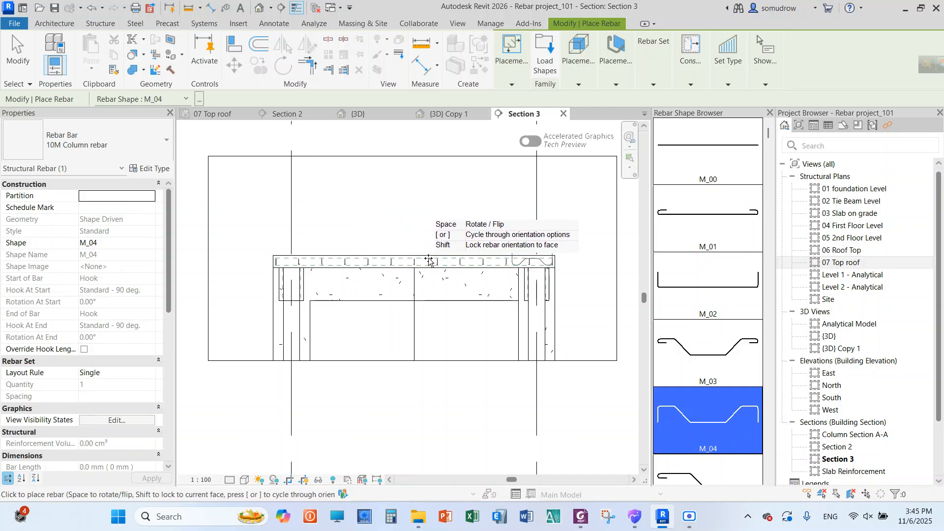
{"action": "scroll", "coordinate": [460, 264], "scroll_direction": "up", "scroll_amount": 2}
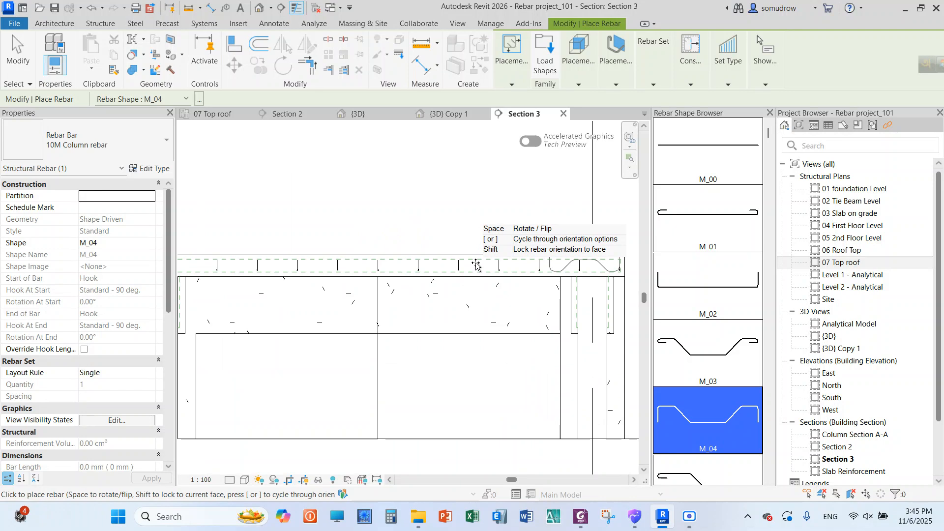
{"action": "scroll", "coordinate": [470, 265], "scroll_direction": "down", "scroll_amount": 4}
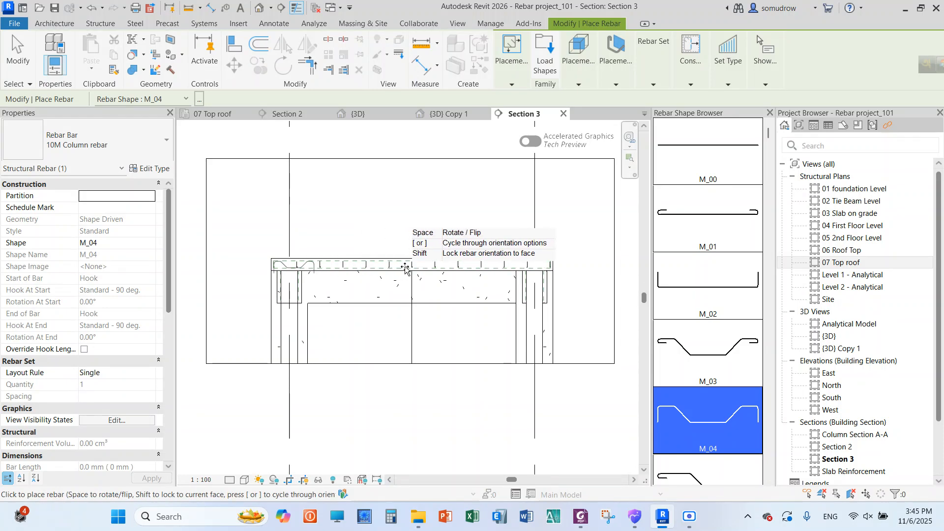
{"action": "right_click", "coordinate": [383, 214]}
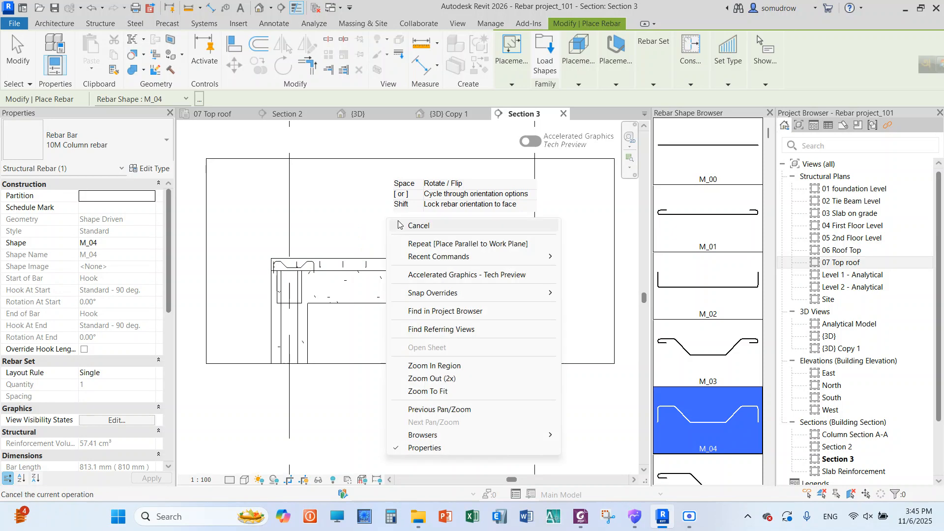
{"action": "left_click", "coordinate": [400, 222]}
{"action": "right_click", "coordinate": [382, 213]}
{"action": "left_click", "coordinate": [396, 221]}
{"action": "scroll", "coordinate": [317, 265], "scroll_direction": "up", "scroll_amount": 2}
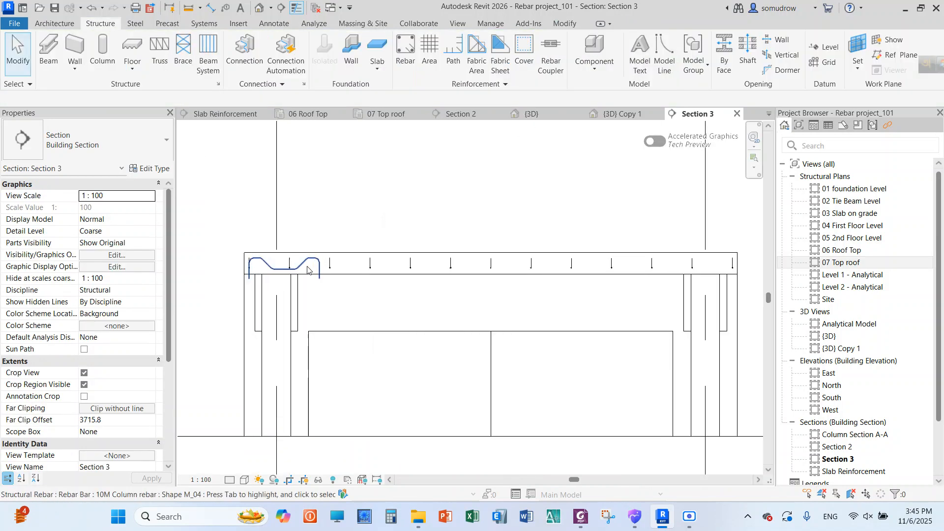
Stretch the M_04 bar across the full slab and reposition its bends, giving segments of about B 1060, D 1320 and F 880 mm
{"action": "left_click", "coordinate": [320, 272]}
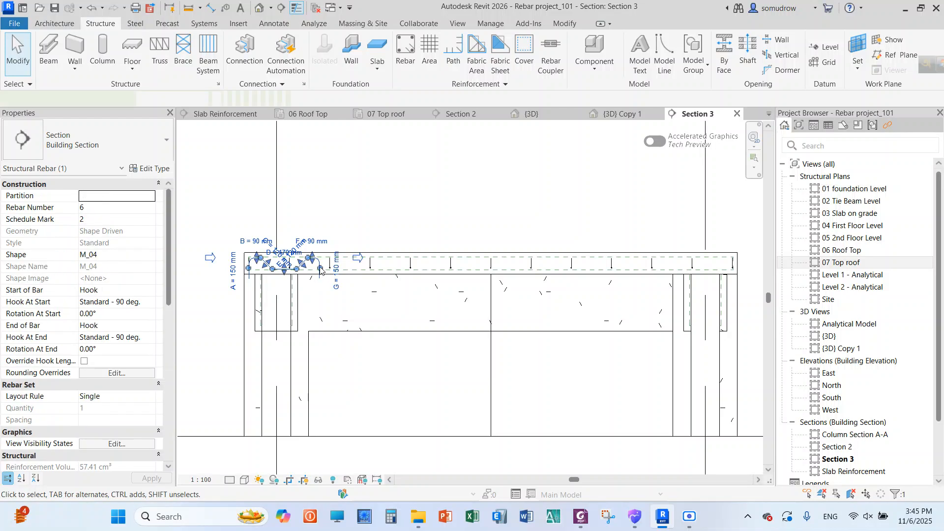
{"action": "left_click_drag", "start_coordinate": [320, 267], "coordinate": [734, 266]}
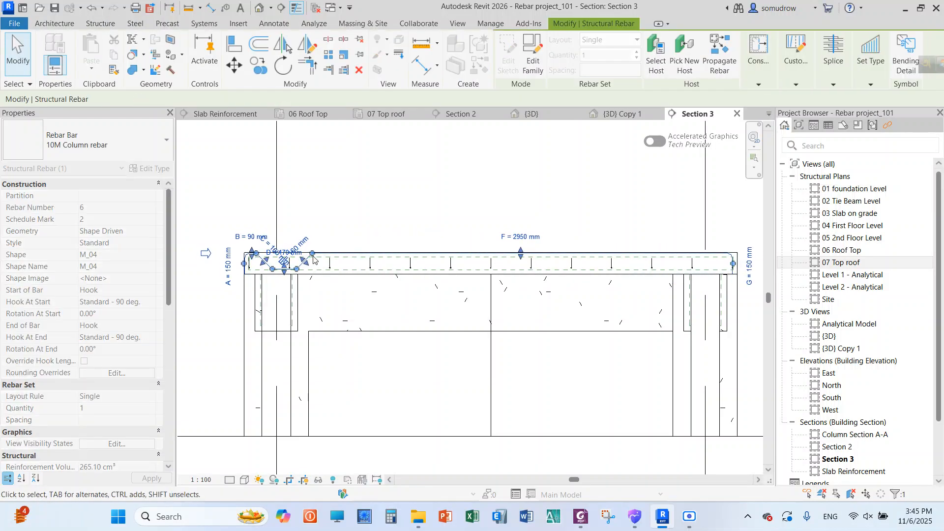
{"action": "left_click_drag", "start_coordinate": [353, 265], "coordinate": [608, 260]}
{"action": "left_click_drag", "start_coordinate": [263, 264], "coordinate": [400, 260]}
{"action": "left_click", "coordinate": [456, 172]}
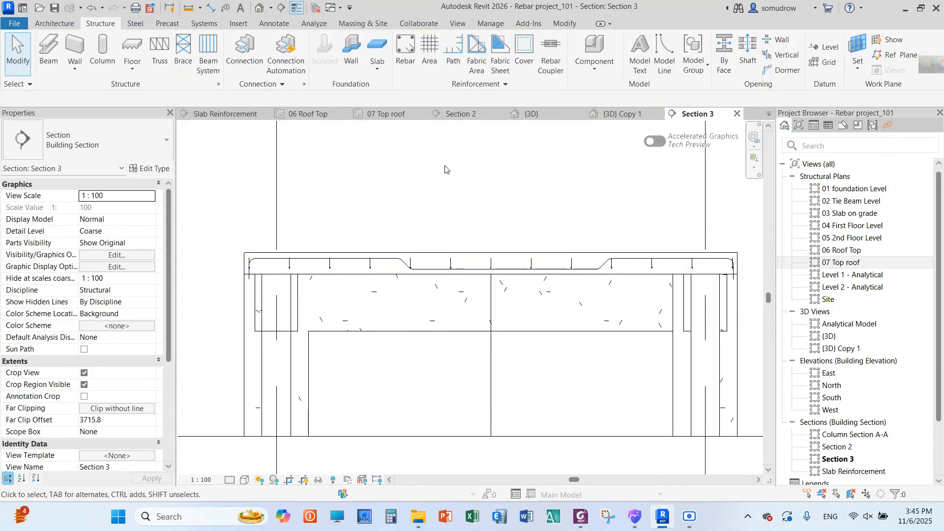
Duplicate the bar's 10M Column rebar type and rename the copy 10M Slab rebar 2
{"action": "left_click", "coordinate": [344, 262]}
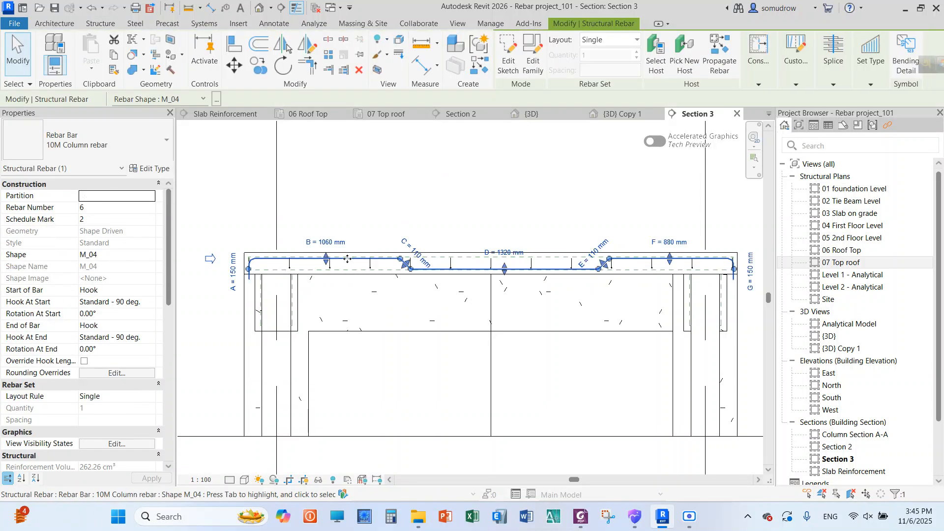
{"action": "left_click", "coordinate": [151, 169]}
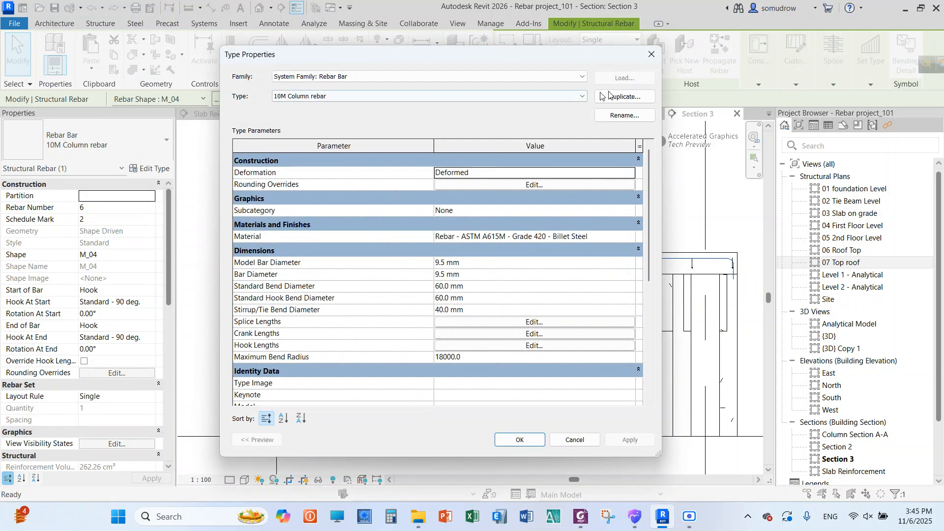
{"action": "left_click", "coordinate": [632, 97]}
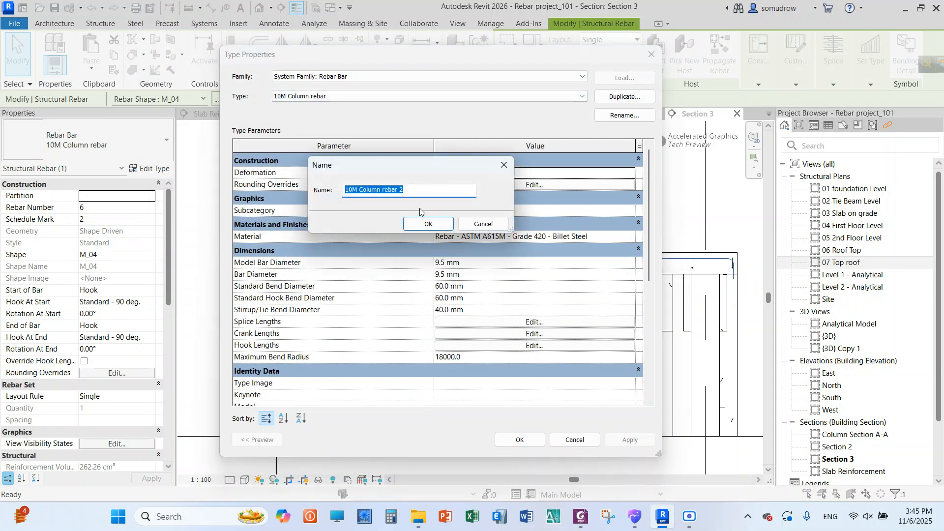
{"action": "left_click", "coordinate": [424, 224]}
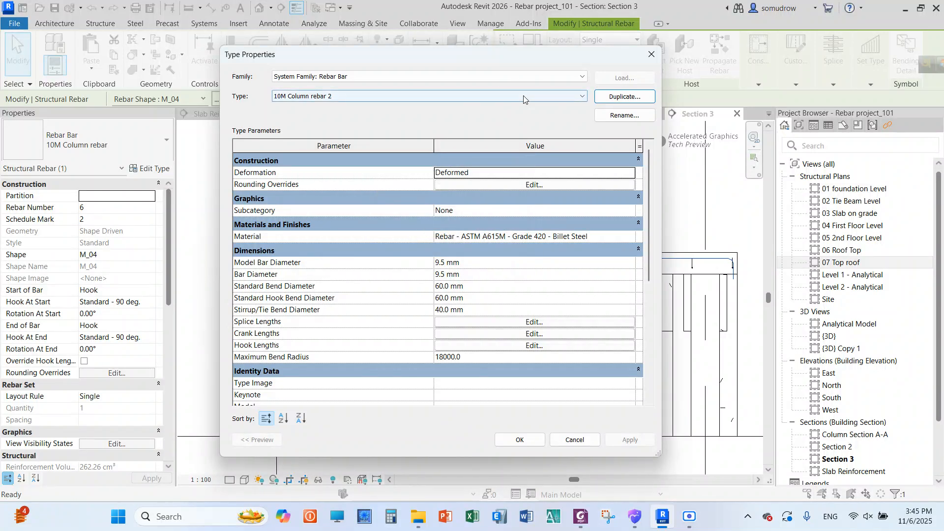
{"action": "left_click", "coordinate": [637, 115]}
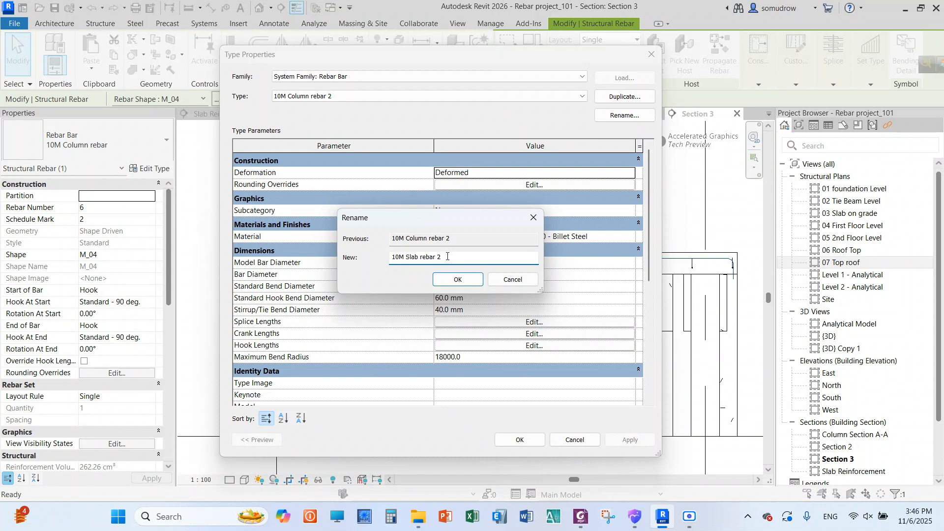
{"action": "left_click", "coordinate": [450, 277]}
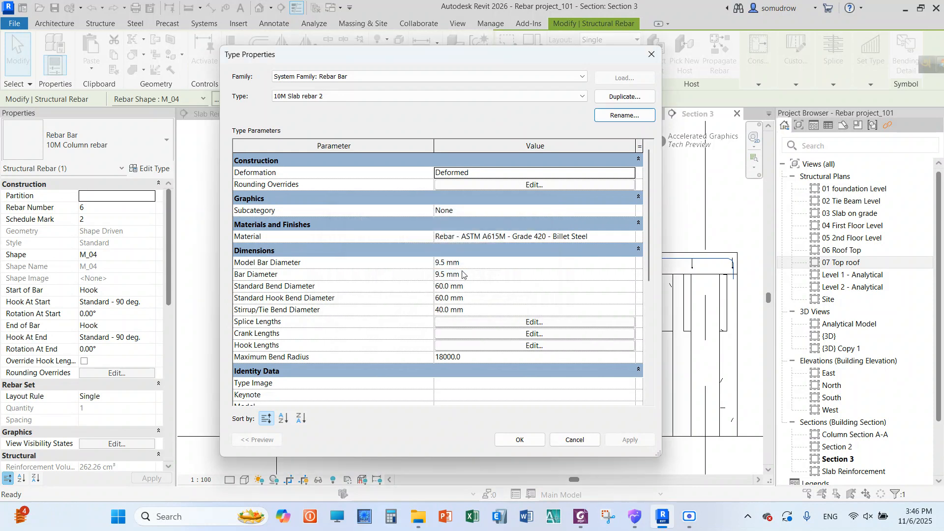
Set the Standard - 90 deg. hook length of the 10M Slab rebar 2 type to 75 mm and apply it
{"action": "left_click", "coordinate": [447, 346]}
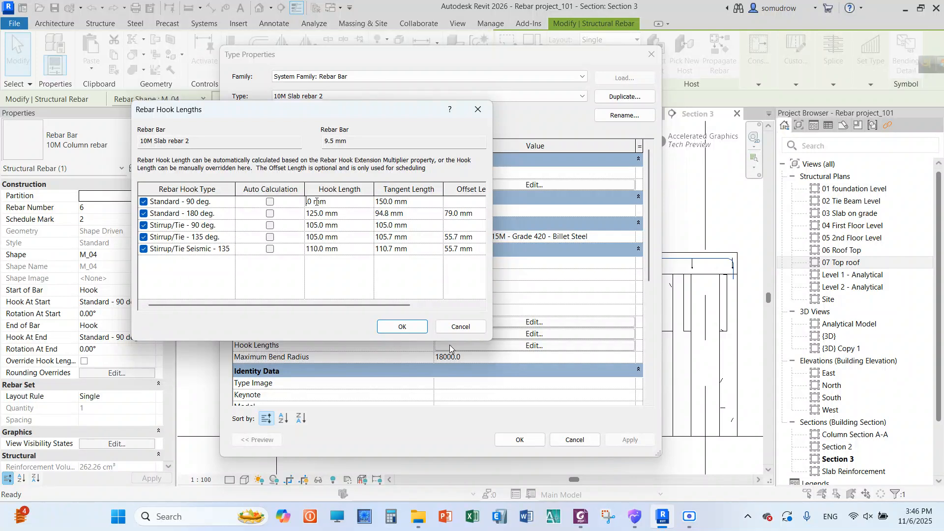
{"action": "type", "text": "75"}
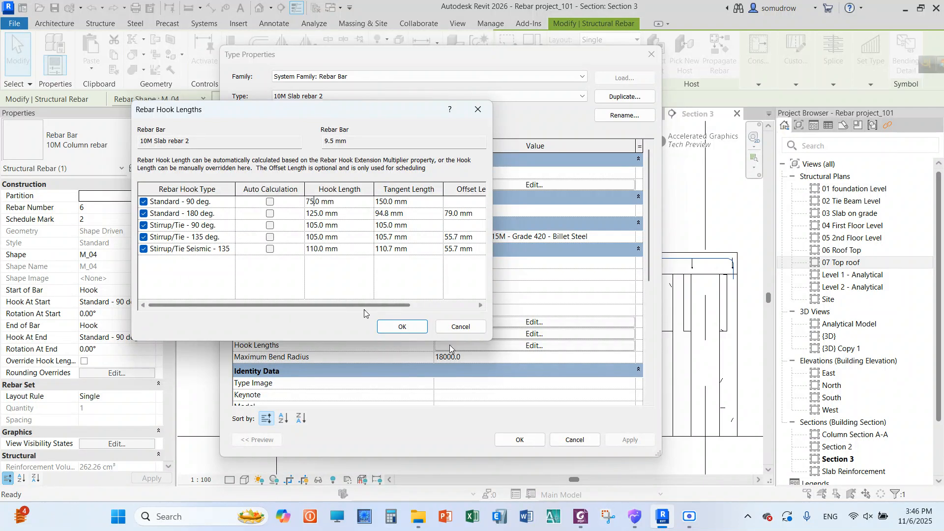
{"action": "left_click", "coordinate": [401, 327]}
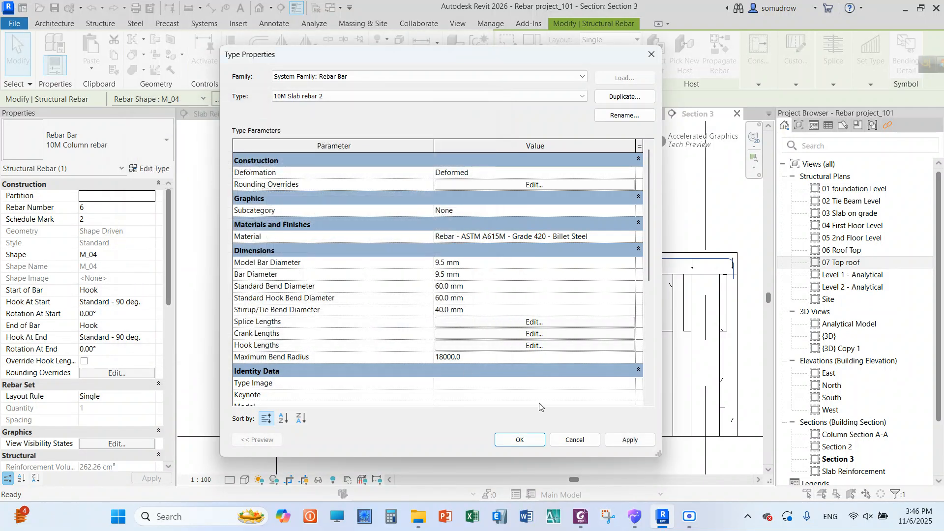
{"action": "left_click", "coordinate": [624, 439]}
{"action": "left_click", "coordinate": [522, 440]}
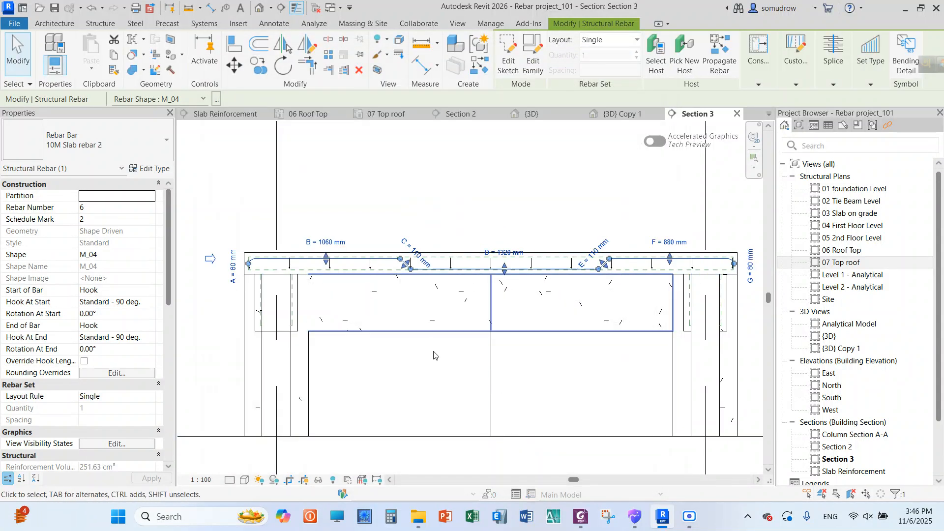
Set the detail level of the Section 3 view to Fine
{"action": "left_click", "coordinate": [232, 481]}
{"action": "left_click", "coordinate": [246, 471]}
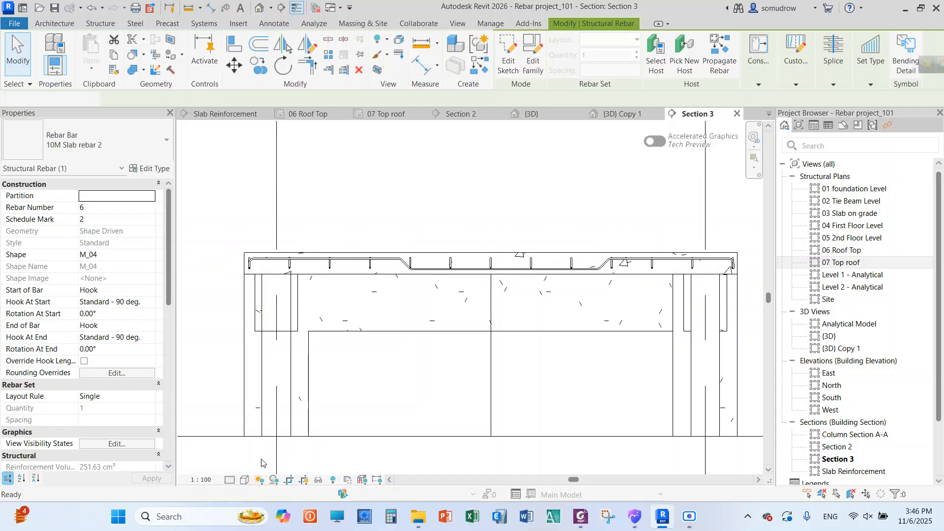
{"action": "key", "text": "Escape"}
Lay out the new M_04 slab bar as a rebar set with Maximum Spacing of 300 mm
{"action": "scroll", "coordinate": [409, 281], "scroll_direction": "down", "scroll_amount": 3}
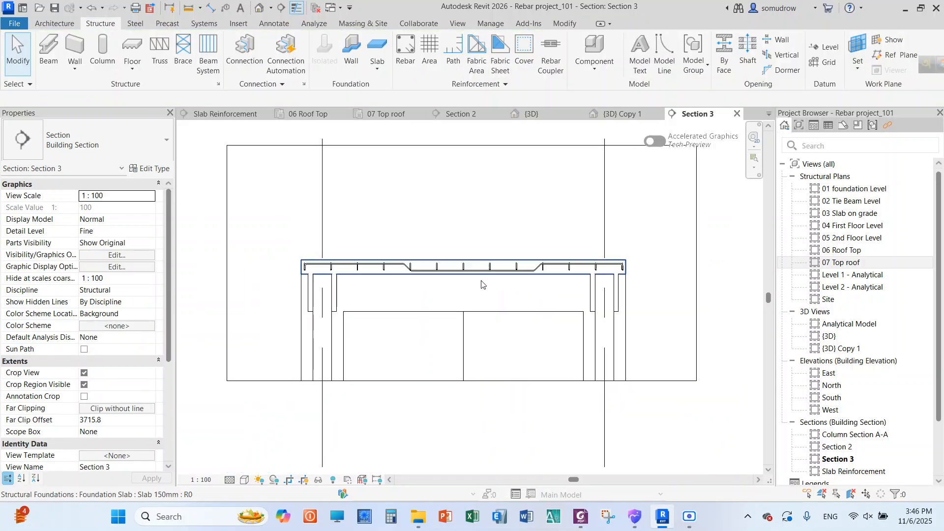
{"action": "scroll", "coordinate": [499, 270], "scroll_direction": "up", "scroll_amount": 1}
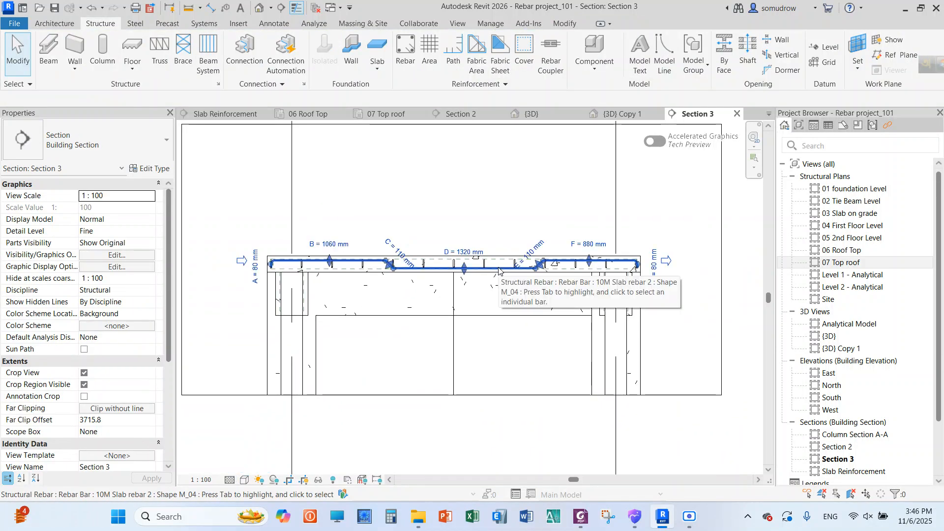
{"action": "left_click", "coordinate": [499, 270]}
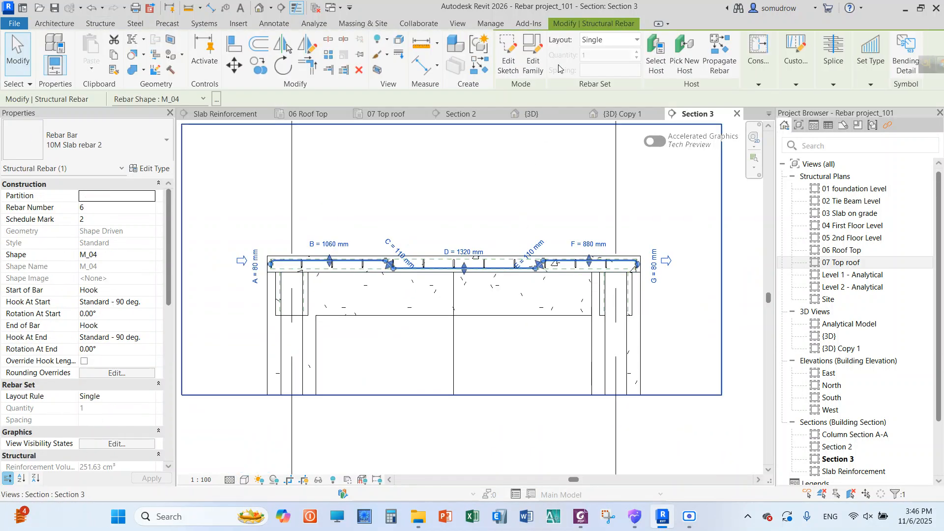
{"action": "left_click", "coordinate": [603, 41]}
{"action": "left_click", "coordinate": [605, 68]}
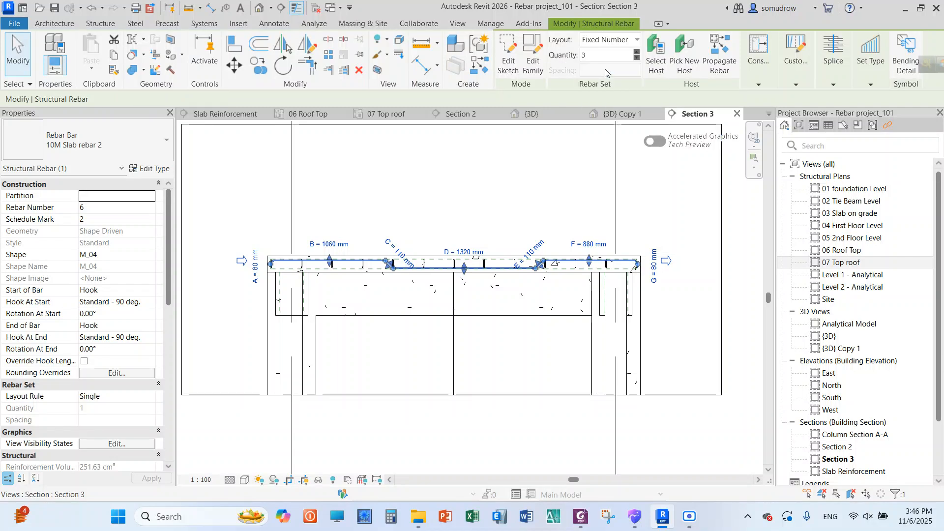
{"action": "left_click", "coordinate": [615, 40]}
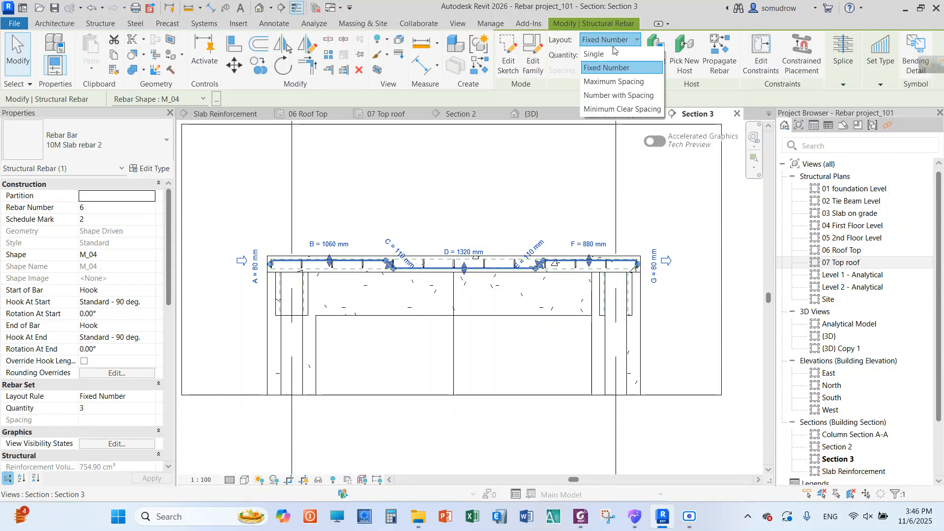
{"action": "left_click", "coordinate": [614, 82]}
{"action": "left_click", "coordinate": [646, 70]}
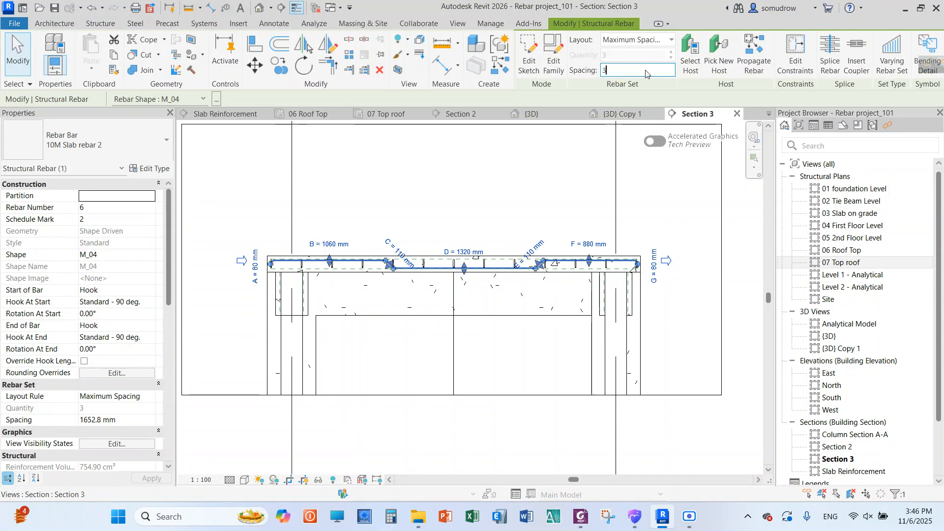
{"action": "type", "text": "300"}
{"action": "key", "text": "Return"}
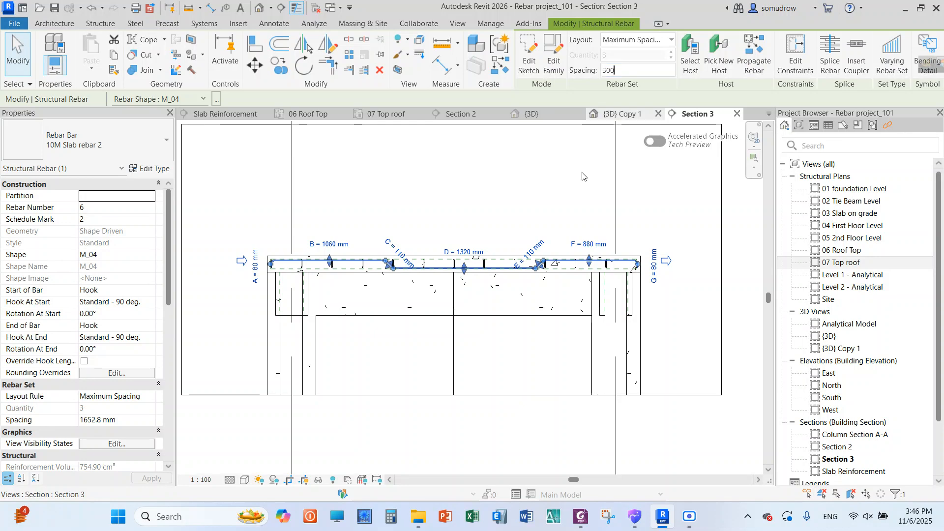
{"action": "key", "text": "Escape"}
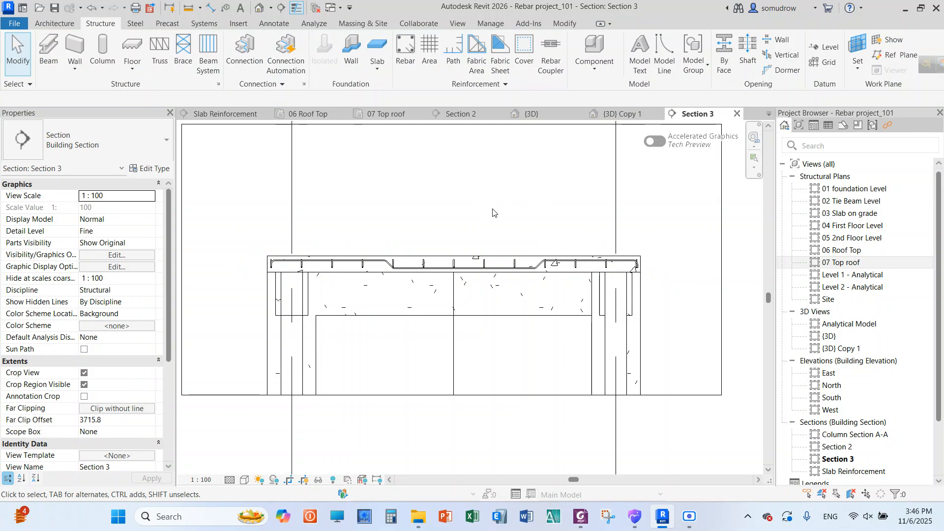
{"action": "scroll", "coordinate": [426, 266], "scroll_direction": "up", "scroll_amount": 3}
{"action": "scroll", "coordinate": [428, 234], "scroll_direction": "down", "scroll_amount": 4}
{"action": "scroll", "coordinate": [418, 233], "scroll_direction": "up", "scroll_amount": 1}
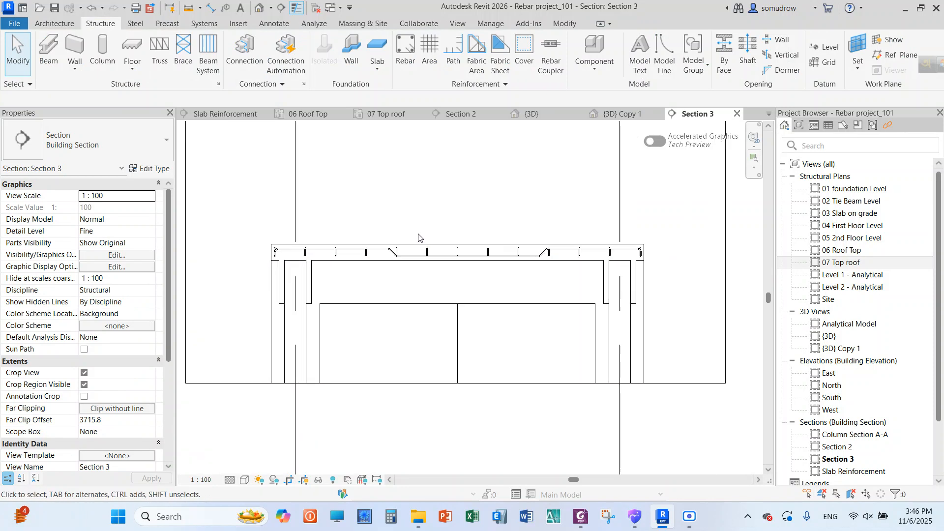
{"action": "scroll", "coordinate": [418, 238], "scroll_direction": "up", "scroll_amount": 1}
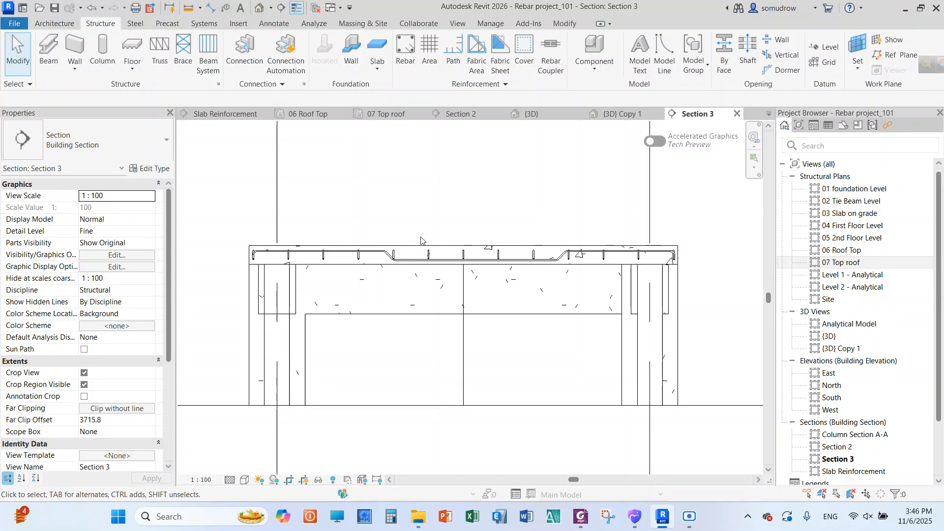
In the (3D) Copy 1 view, isolate the structural rebar by category filter and set it to show unobscured in that view
{"action": "double_click", "coordinate": [841, 349]}
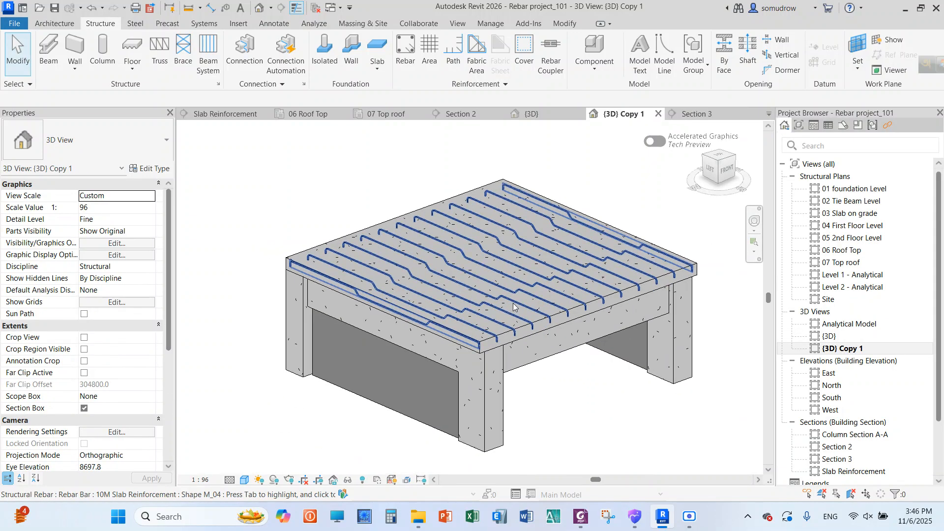
{"action": "scroll", "coordinate": [368, 301], "scroll_direction": "down", "scroll_amount": 2}
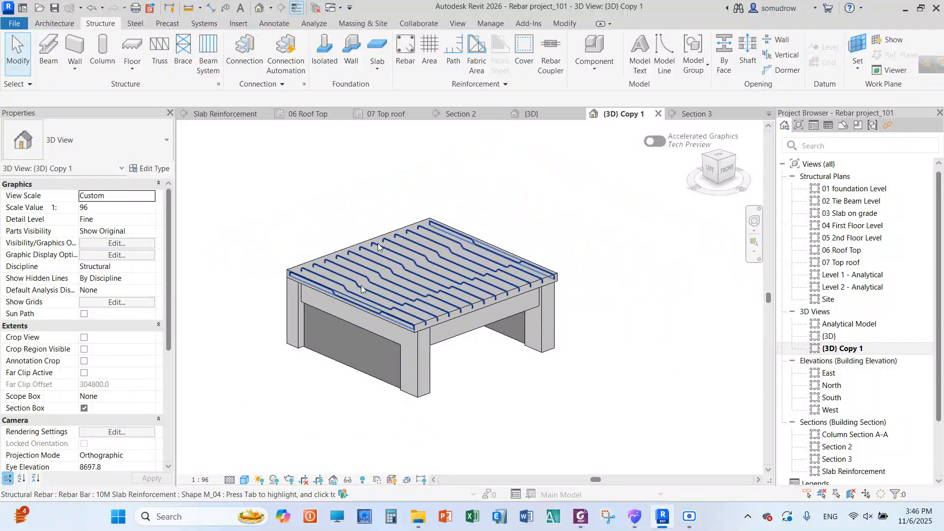
{"action": "left_click_drag", "start_coordinate": [524, 313], "coordinate": [257, 414]}
{"action": "left_click", "coordinate": [527, 54]}
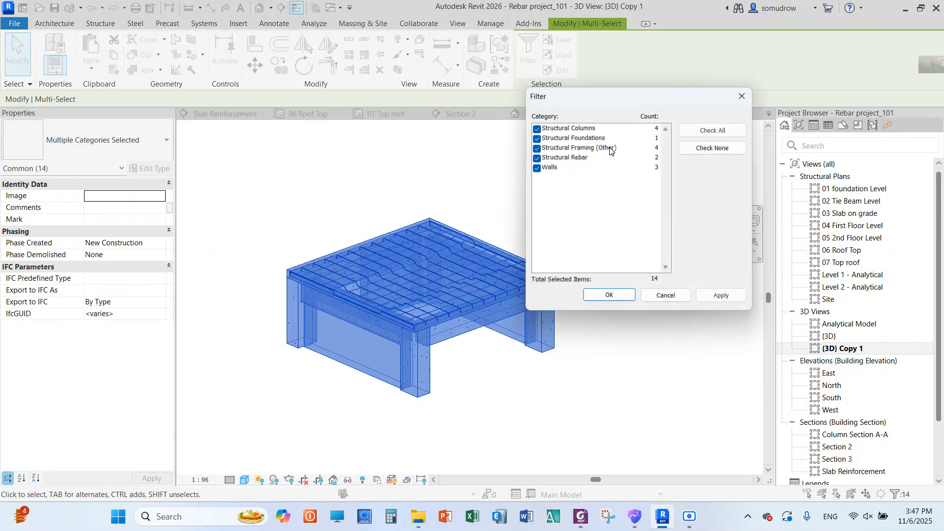
{"action": "left_click", "coordinate": [577, 158]}
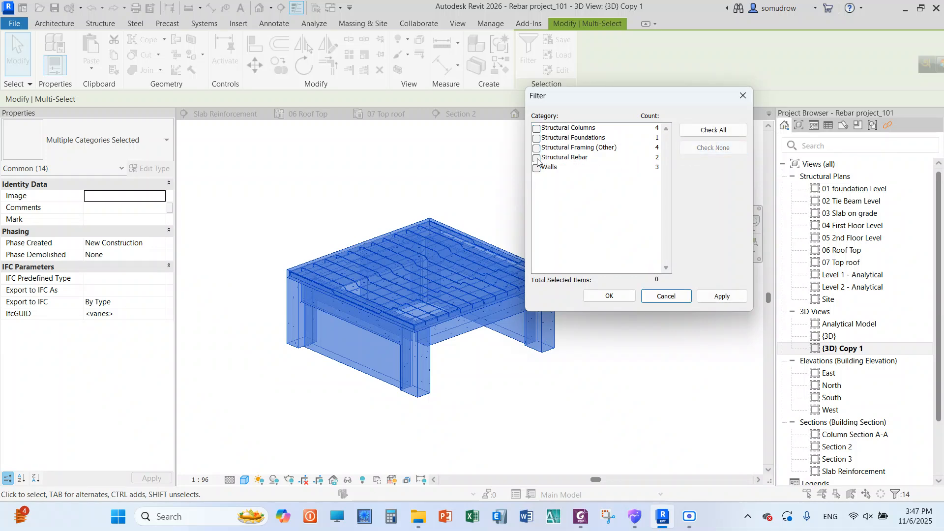
{"action": "left_click", "coordinate": [608, 296]}
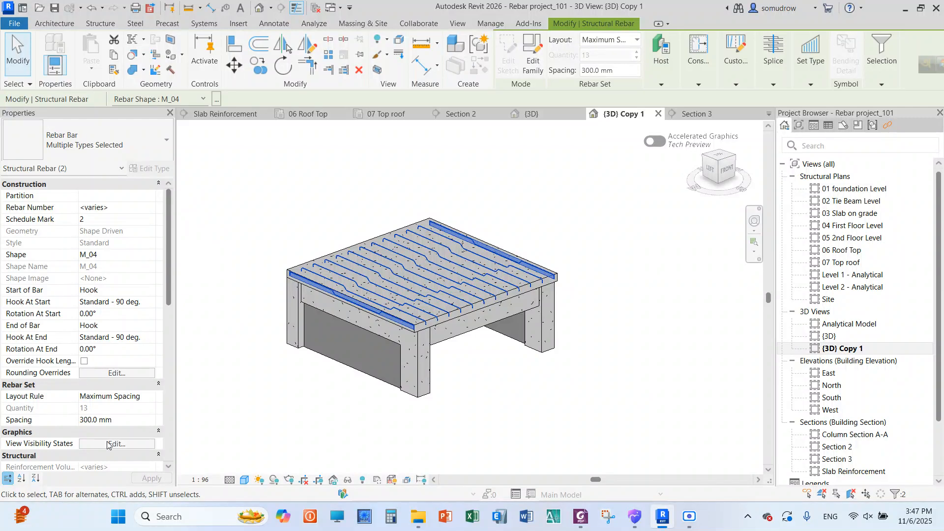
{"action": "left_click", "coordinate": [108, 444]}
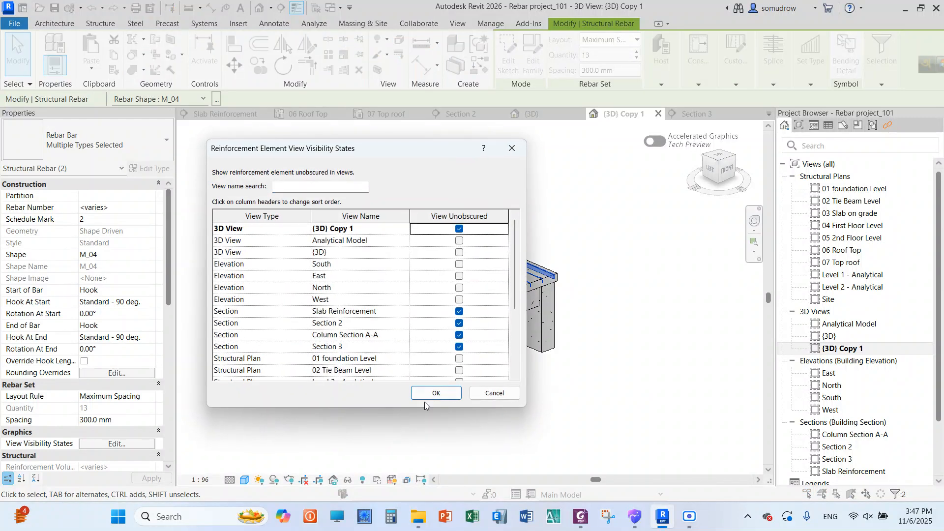
{"action": "left_click", "coordinate": [453, 392]}
{"action": "left_click", "coordinate": [590, 254]}
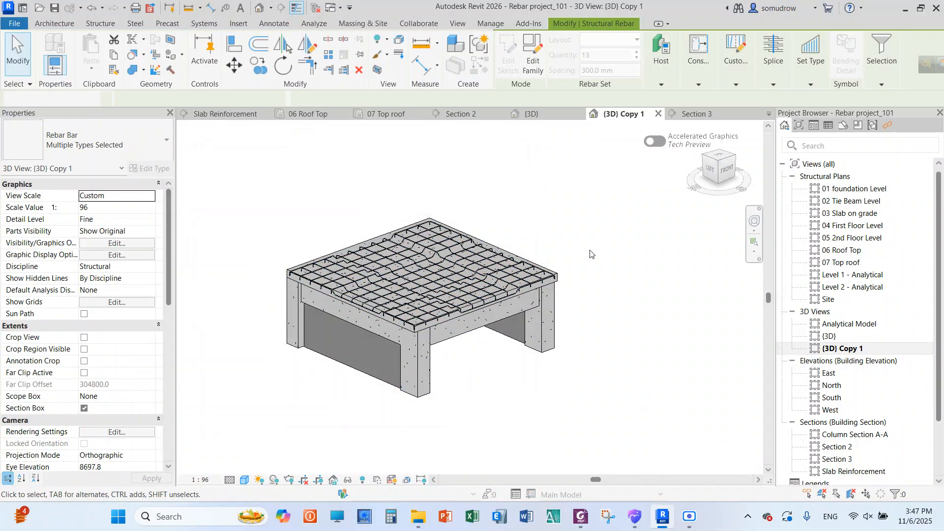
Examine the two-way reinforcement mesh of the top roof slab in the 3D view
{"action": "scroll", "coordinate": [402, 253], "scroll_direction": "up", "scroll_amount": 3}
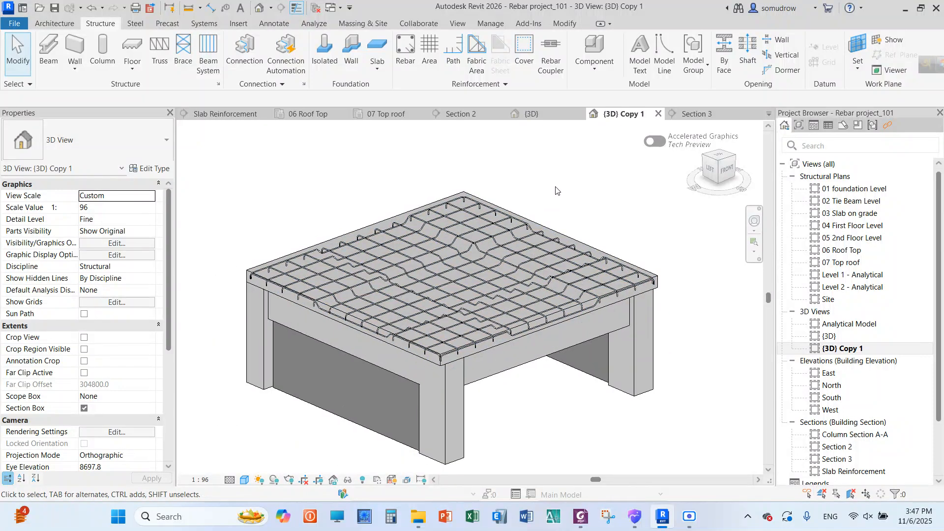
{"action": "scroll", "coordinate": [377, 217], "scroll_direction": "up", "scroll_amount": 1}
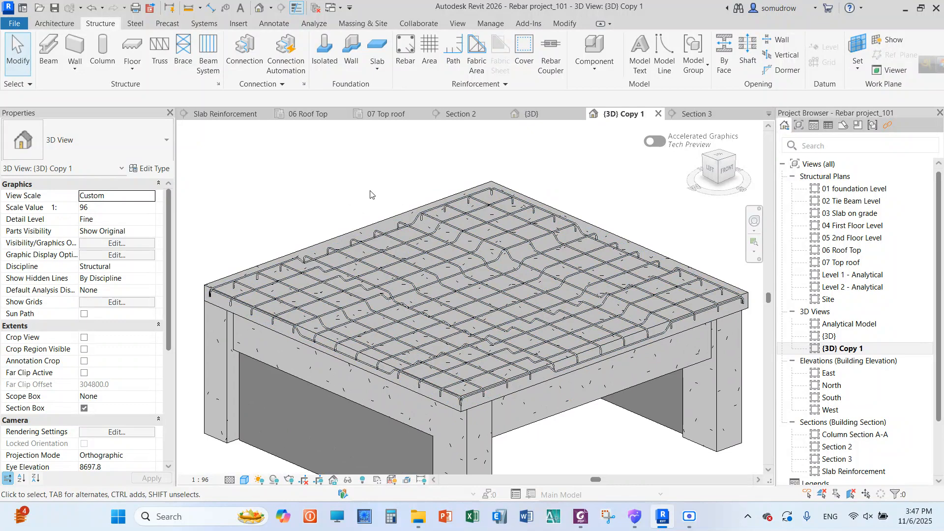
{"action": "scroll", "coordinate": [358, 192], "scroll_direction": "down", "scroll_amount": 2}
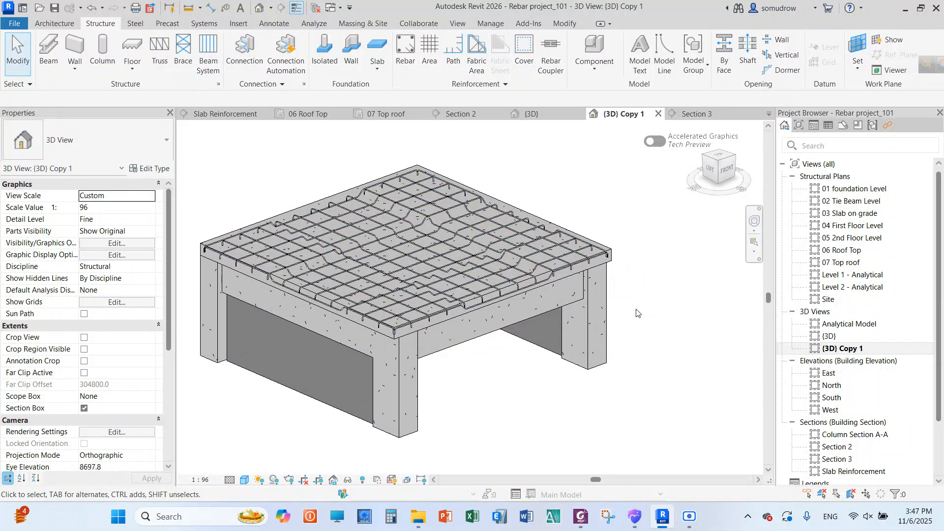
{"action": "scroll", "coordinate": [422, 215], "scroll_direction": "up", "scroll_amount": 3}
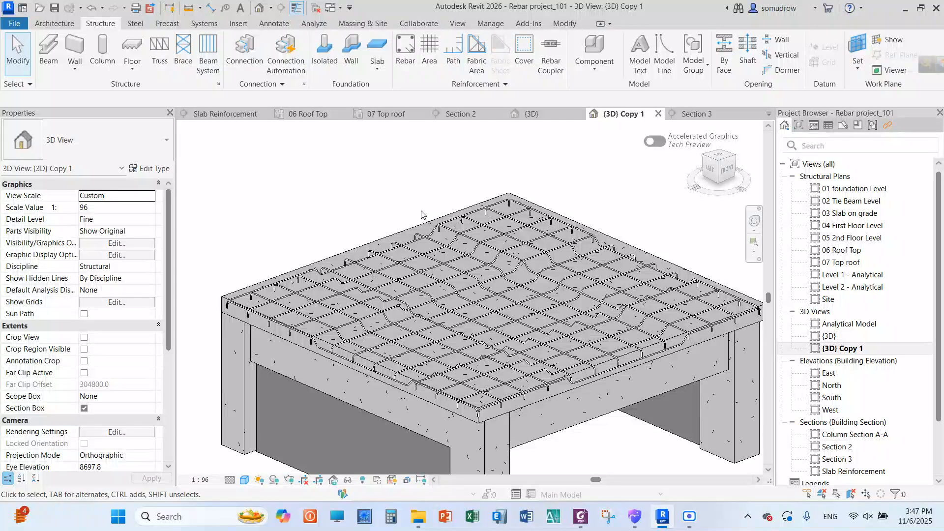
{"action": "scroll", "coordinate": [411, 208], "scroll_direction": "down", "scroll_amount": 2}
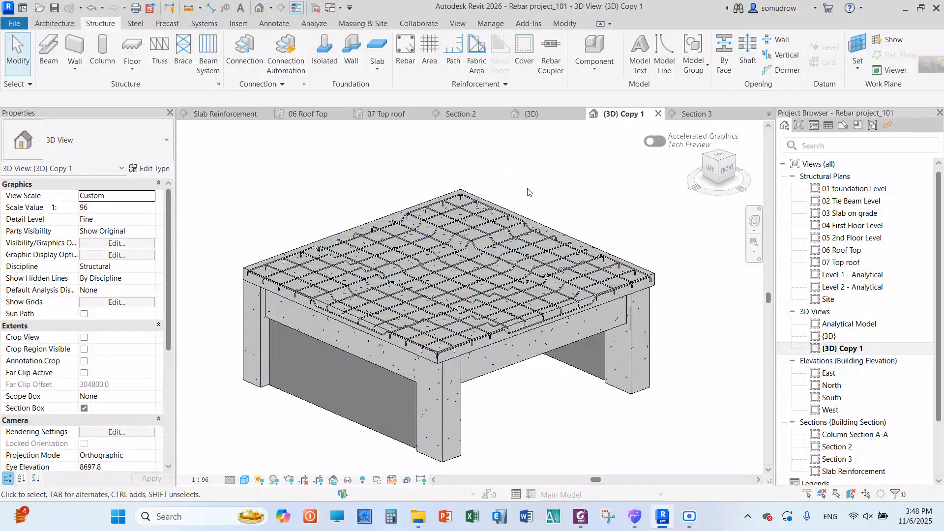
Examine the 01 foundation Level and 07 Top roof plans and the Slab Reinforcement section
{"action": "double_click", "coordinate": [852, 189]}
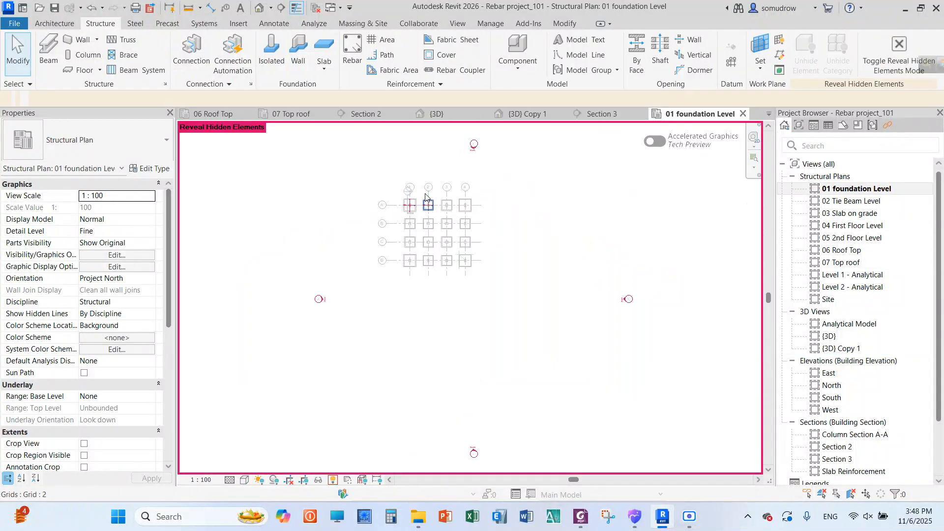
{"action": "scroll", "coordinate": [425, 197], "scroll_direction": "up", "scroll_amount": 4}
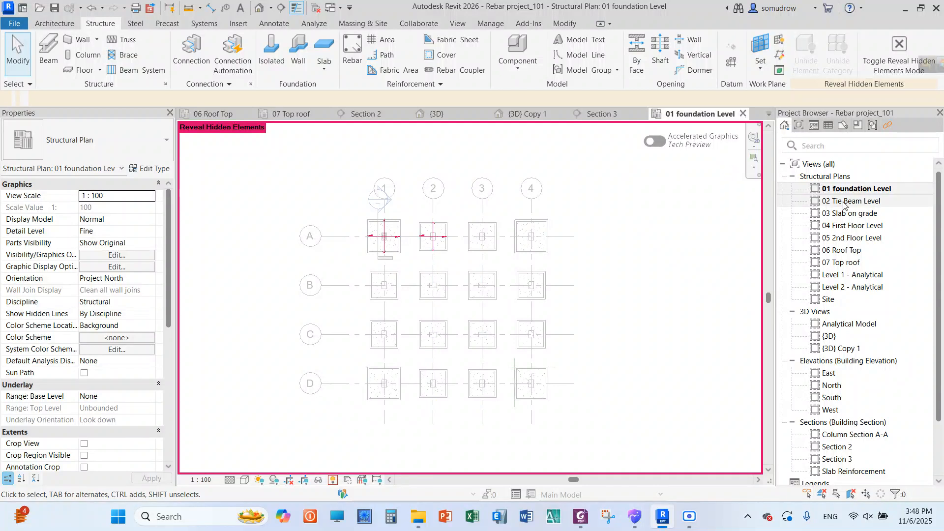
{"action": "double_click", "coordinate": [842, 263]}
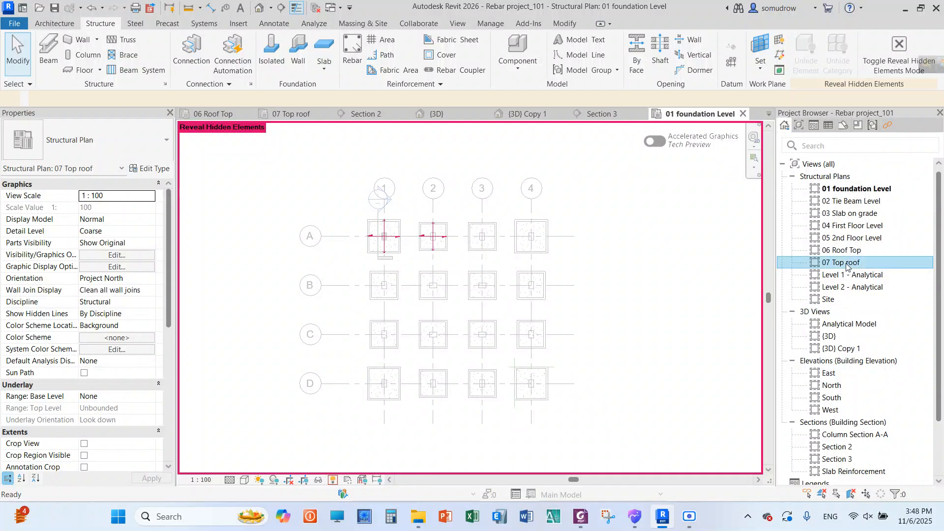
{"action": "scroll", "coordinate": [439, 251], "scroll_direction": "up", "scroll_amount": 1}
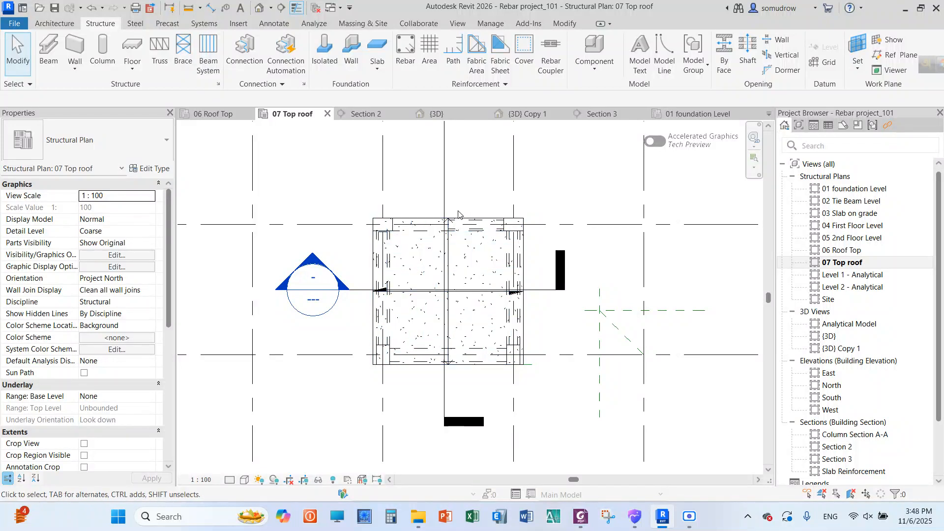
{"action": "scroll", "coordinate": [420, 287], "scroll_direction": "down", "scroll_amount": 3}
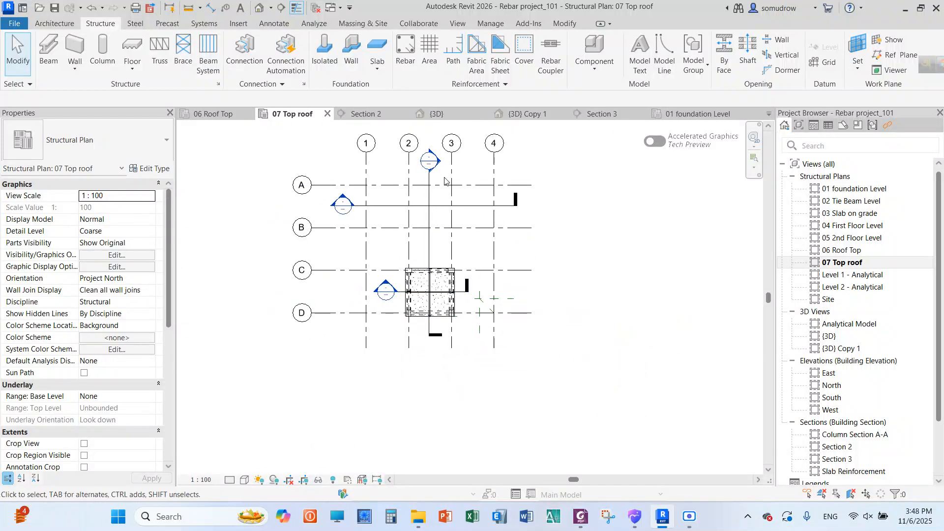
{"action": "scroll", "coordinate": [431, 281], "scroll_direction": "up", "scroll_amount": 2}
{"action": "scroll", "coordinate": [430, 281], "scroll_direction": "up", "scroll_amount": 2}
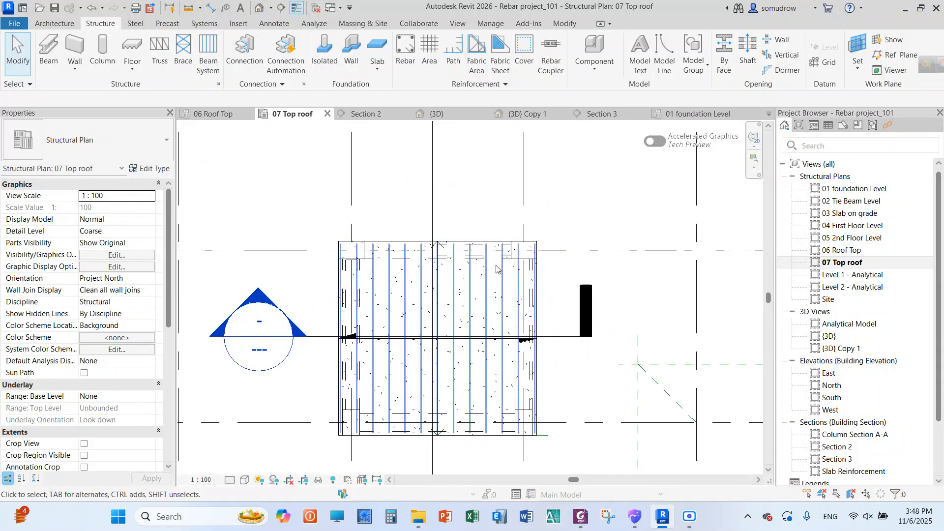
{"action": "double_click", "coordinate": [854, 471]}
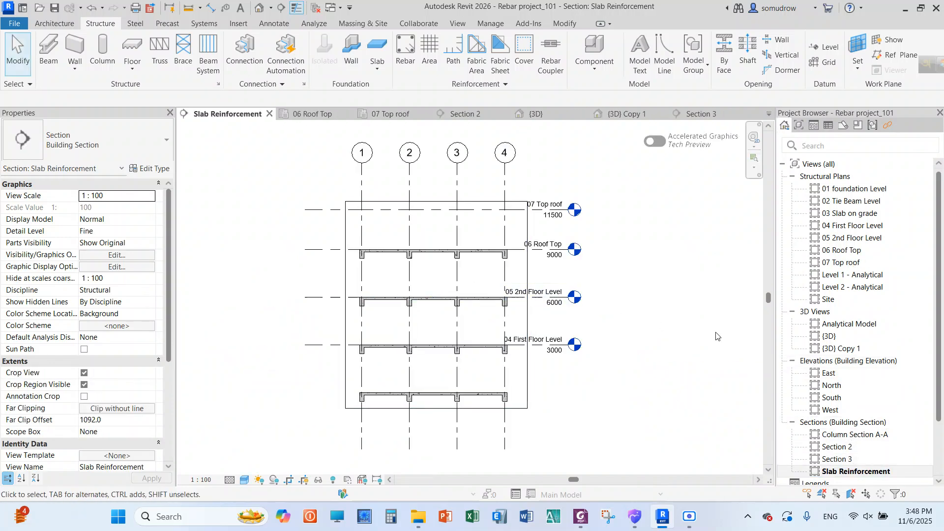
Examine the shape and type of the long M_04 slab bar in the Section 3 view
{"action": "double_click", "coordinate": [866, 458]}
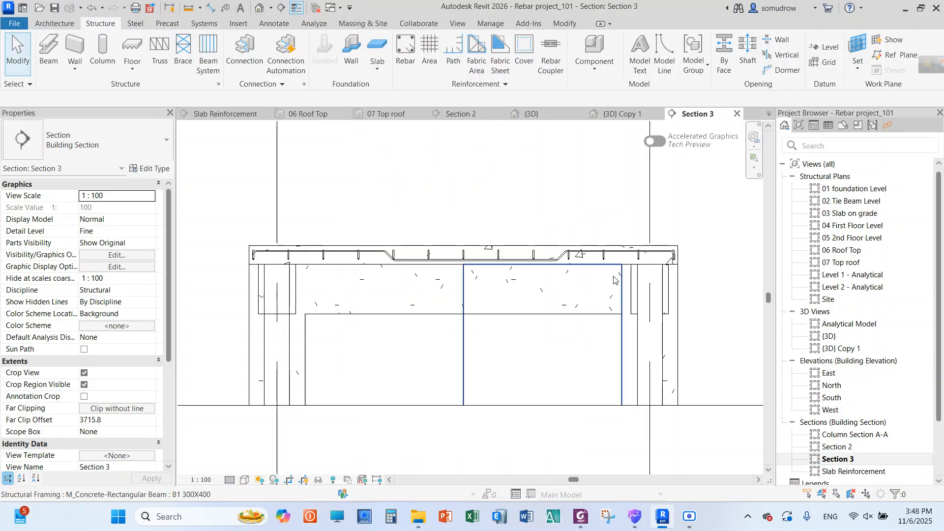
{"action": "scroll", "coordinate": [585, 257], "scroll_direction": "down", "scroll_amount": 3}
{"action": "scroll", "coordinate": [623, 230], "scroll_direction": "up", "scroll_amount": 5}
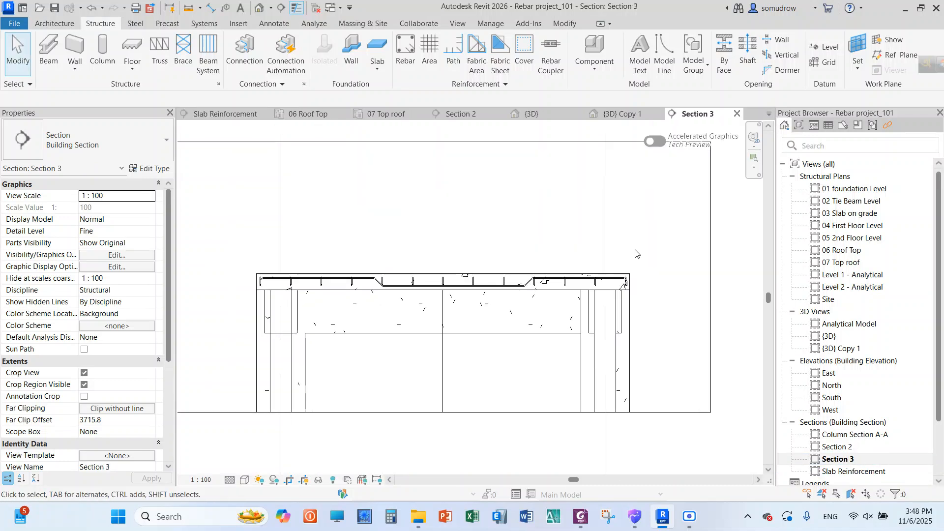
{"action": "scroll", "coordinate": [287, 294], "scroll_direction": "up", "scroll_amount": 2}
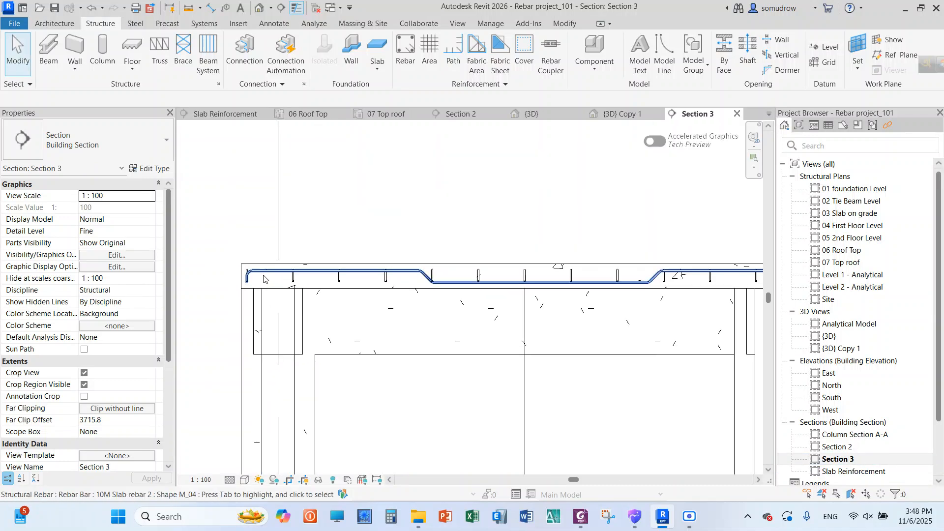
{"action": "left_click", "coordinate": [407, 276]}
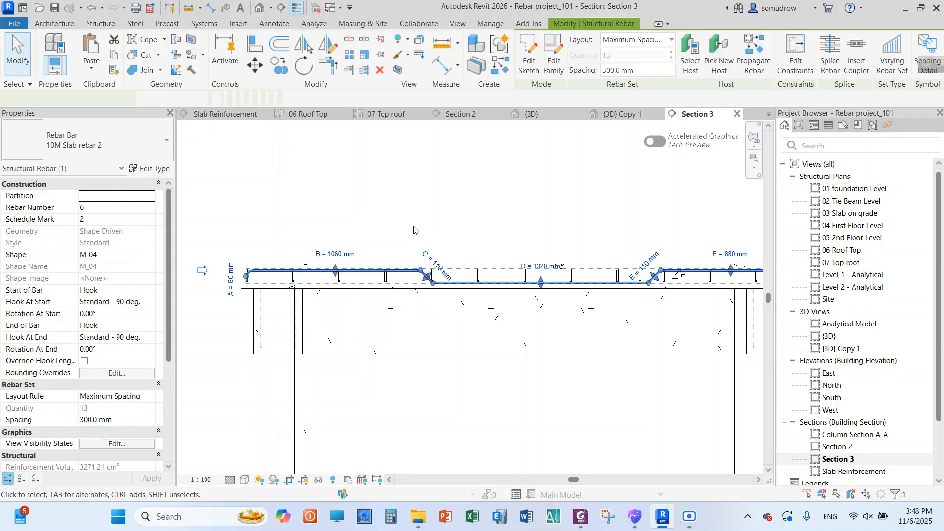
{"action": "key", "text": "Escape"}
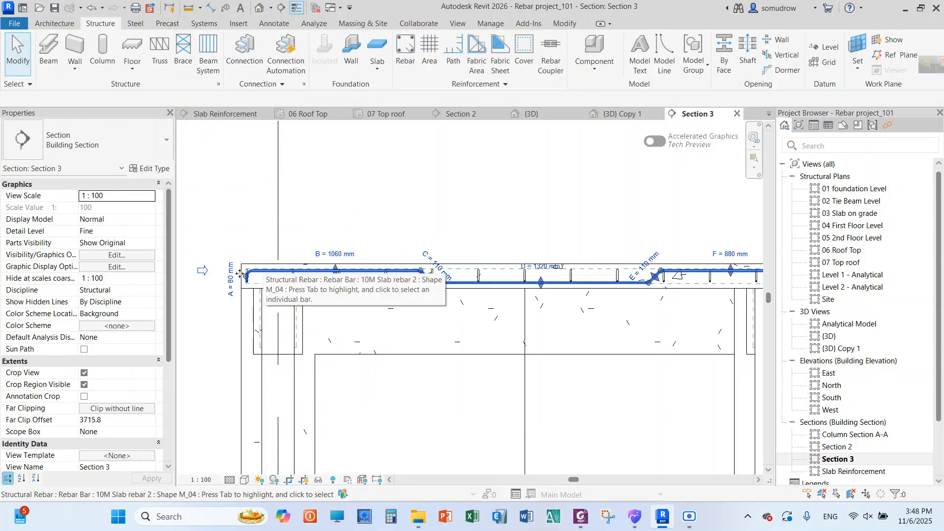
{"action": "left_click", "coordinate": [263, 273]}
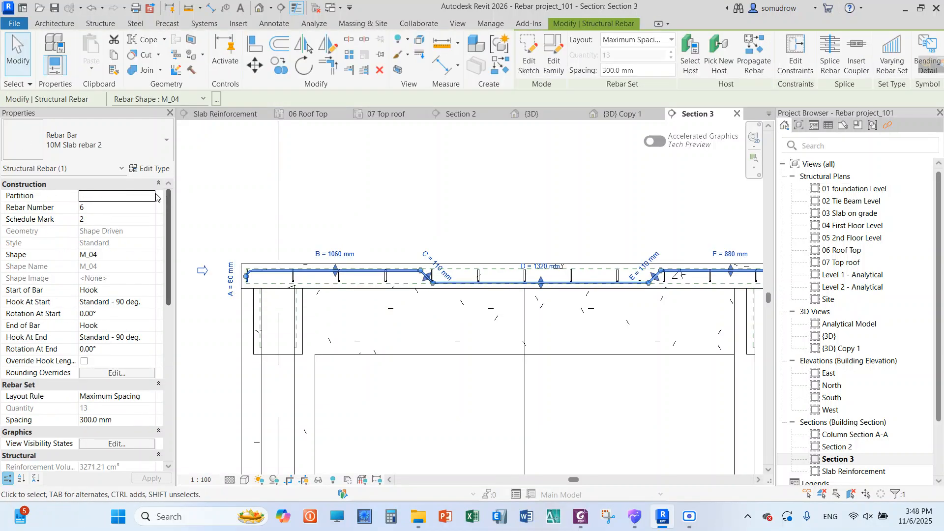
{"action": "left_click", "coordinate": [359, 244]}
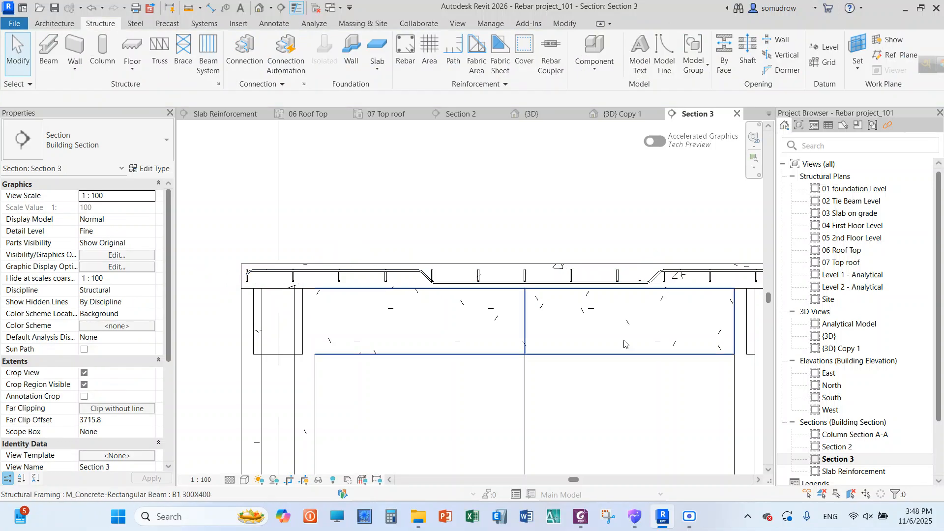
Open Section 2 and begin placing structural rebar in the roof slab with the straight M_00 shape
{"action": "scroll", "coordinate": [398, 255], "scroll_direction": "down", "scroll_amount": 2}
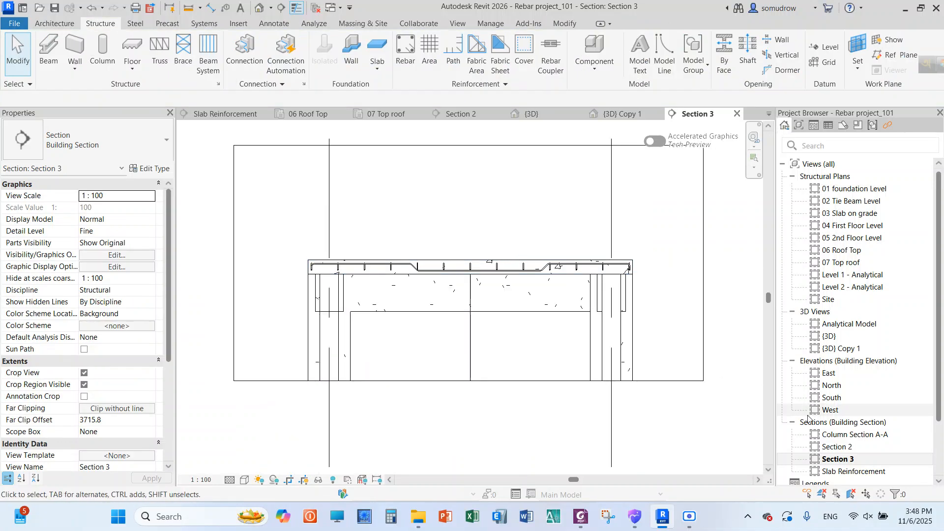
{"action": "double_click", "coordinate": [837, 447]}
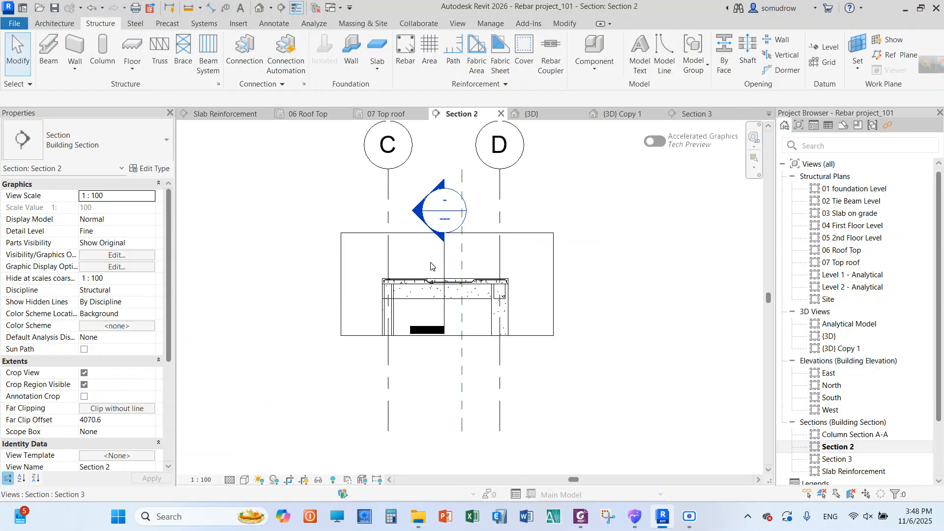
{"action": "scroll", "coordinate": [435, 276], "scroll_direction": "up", "scroll_amount": 5}
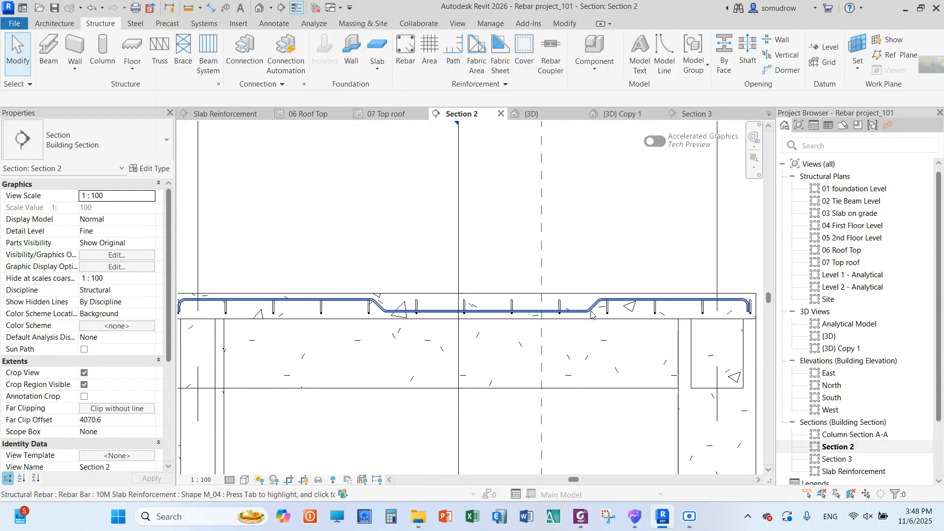
{"action": "scroll", "coordinate": [570, 275], "scroll_direction": "down", "scroll_amount": 5}
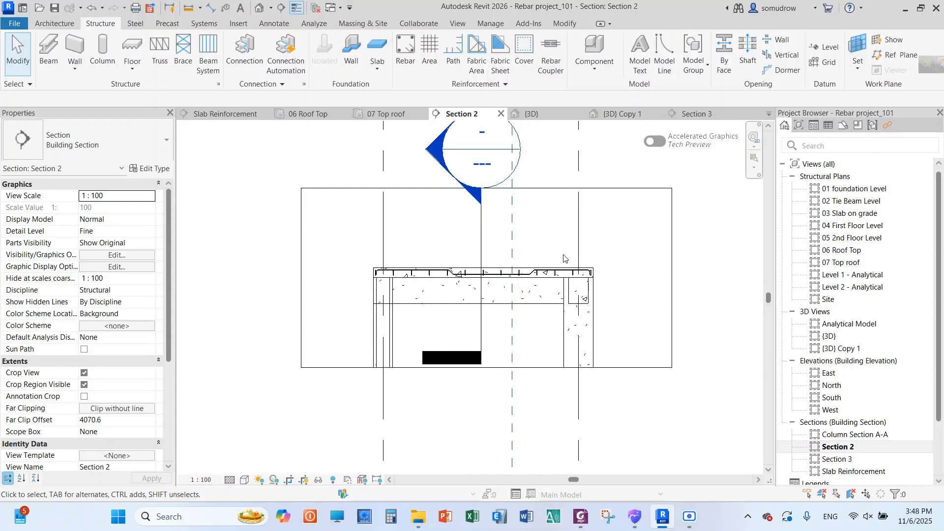
{"action": "scroll", "coordinate": [564, 258], "scroll_direction": "up", "scroll_amount": 2}
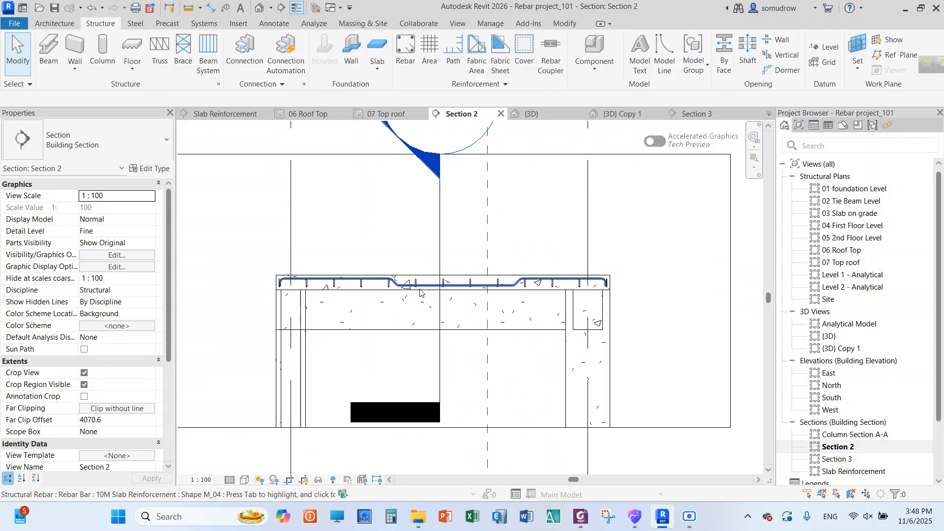
{"action": "scroll", "coordinate": [351, 270], "scroll_direction": "up", "scroll_amount": 2}
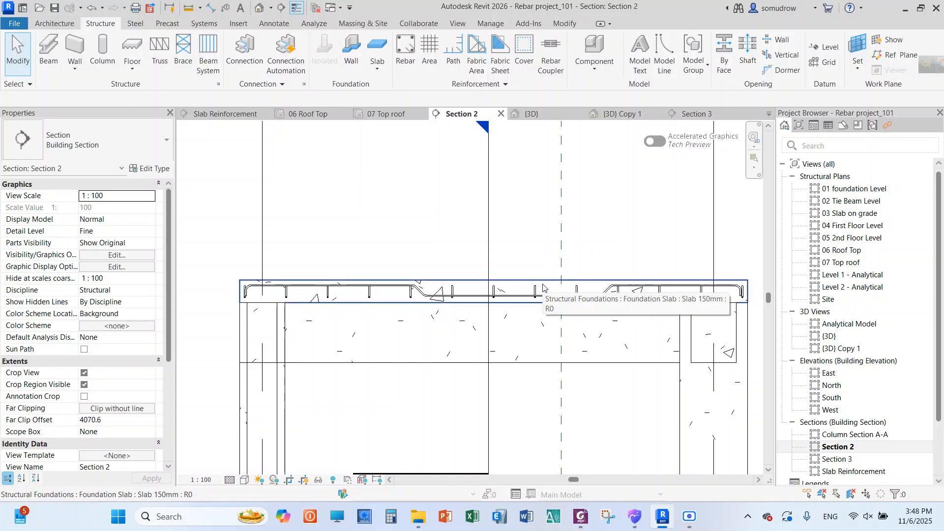
{"action": "left_click", "coordinate": [405, 49]}
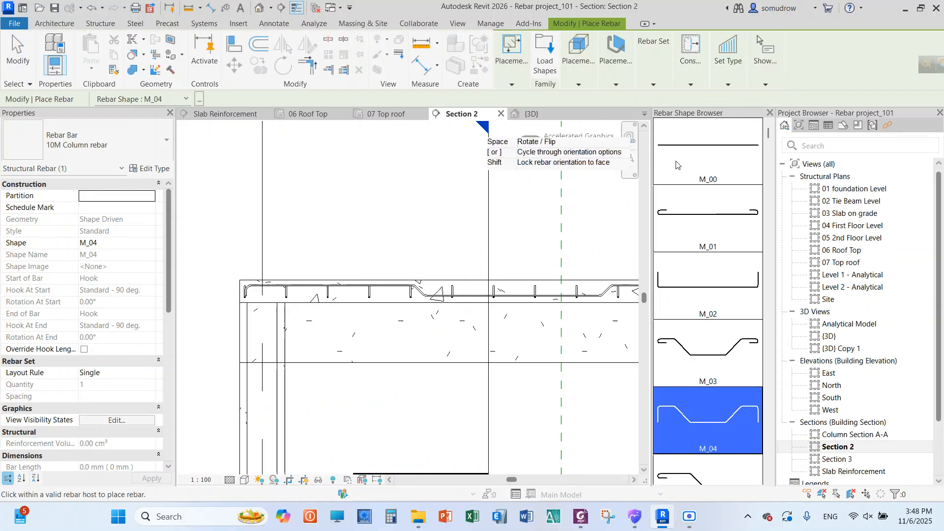
{"action": "left_click", "coordinate": [699, 145]}
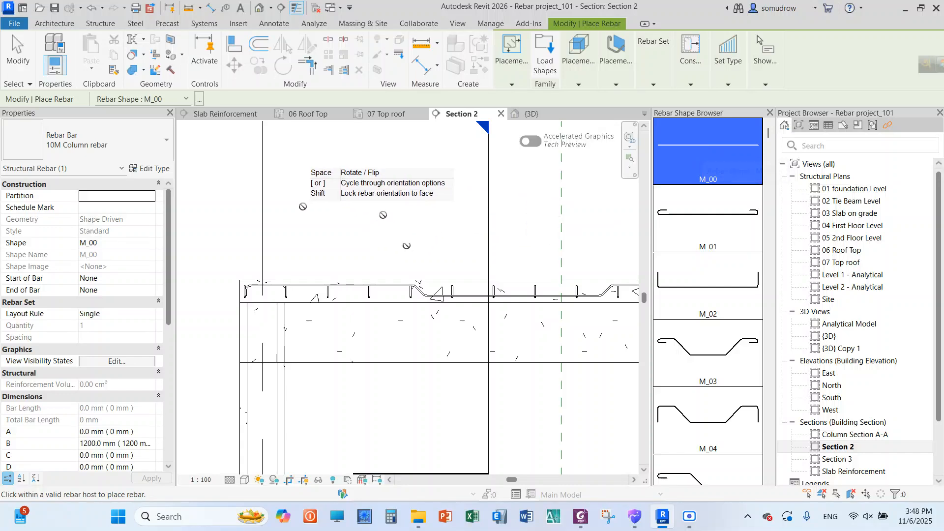
{"action": "scroll", "coordinate": [303, 207], "scroll_direction": "down", "scroll_amount": 3}
{"action": "scroll", "coordinate": [322, 266], "scroll_direction": "up", "scroll_amount": 2}
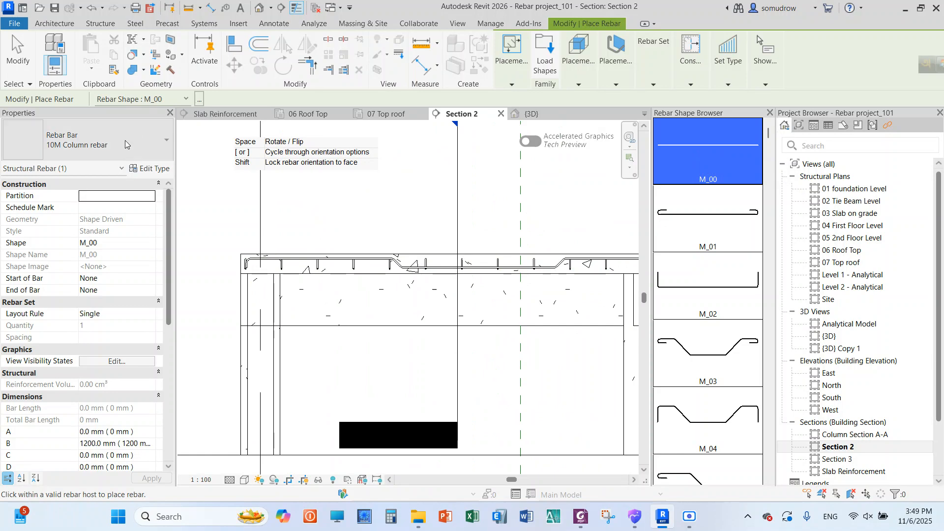
Duplicate the 10M Column rebar type as a new rebar type named "10M slab bar"
{"action": "left_click", "coordinate": [153, 169]}
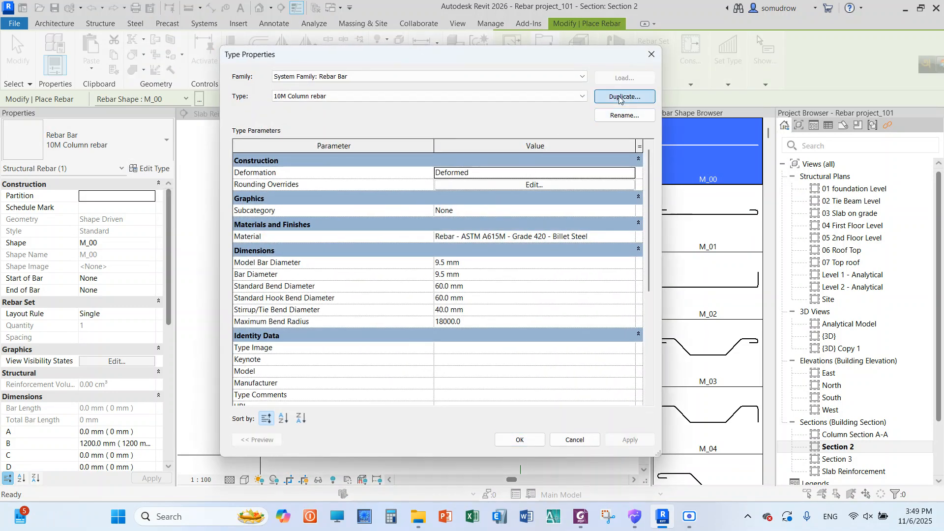
{"action": "left_click", "coordinate": [612, 97]}
{"action": "left_click", "coordinate": [407, 188]}
{"action": "left_click_drag", "start_coordinate": [408, 188], "coordinate": [364, 191]}
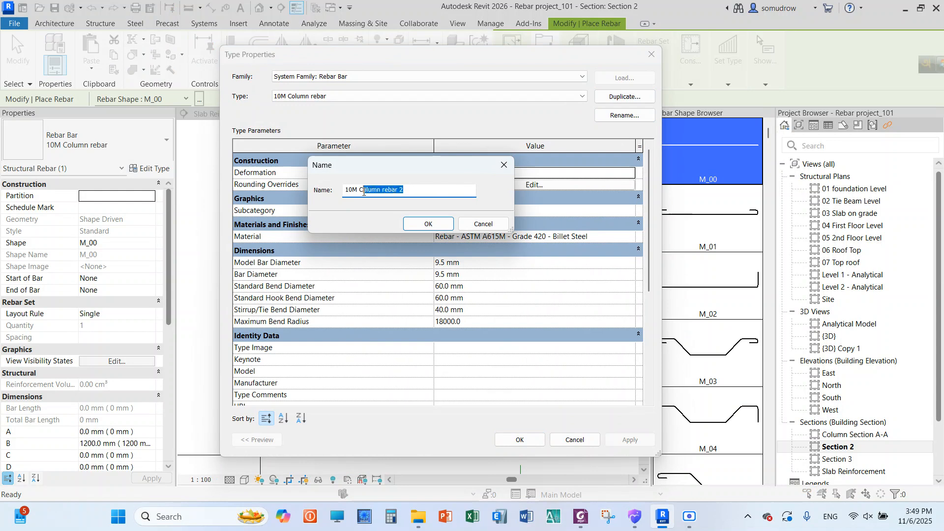
{"action": "type", "text": "slab"}
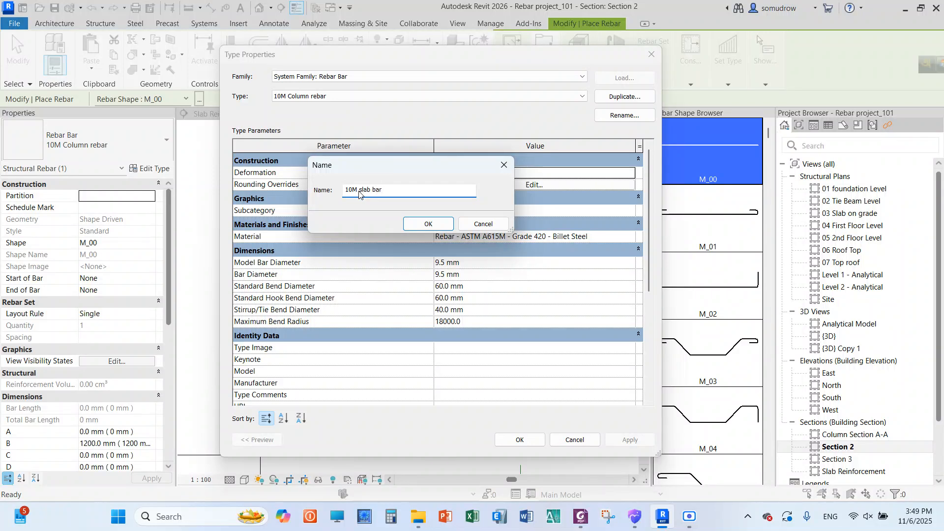
{"action": "left_click", "coordinate": [427, 224]}
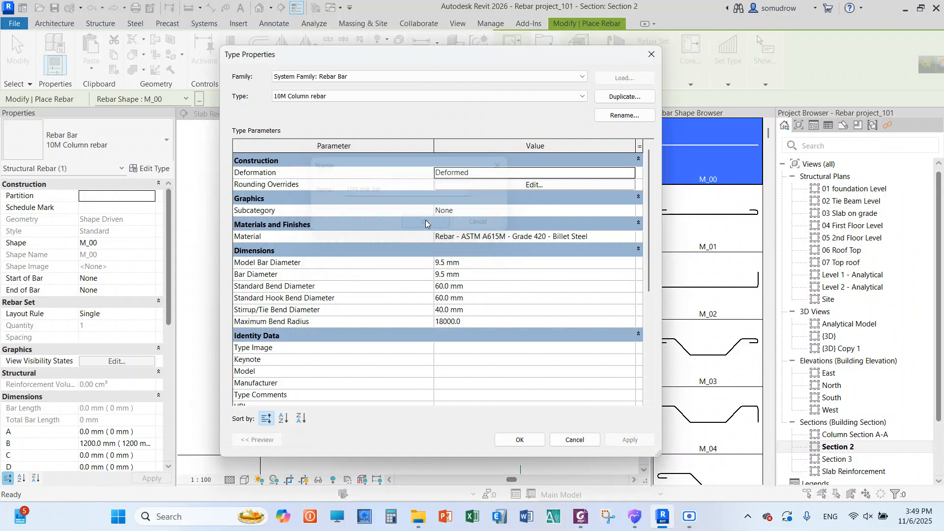
{"action": "left_click", "coordinate": [519, 440]}
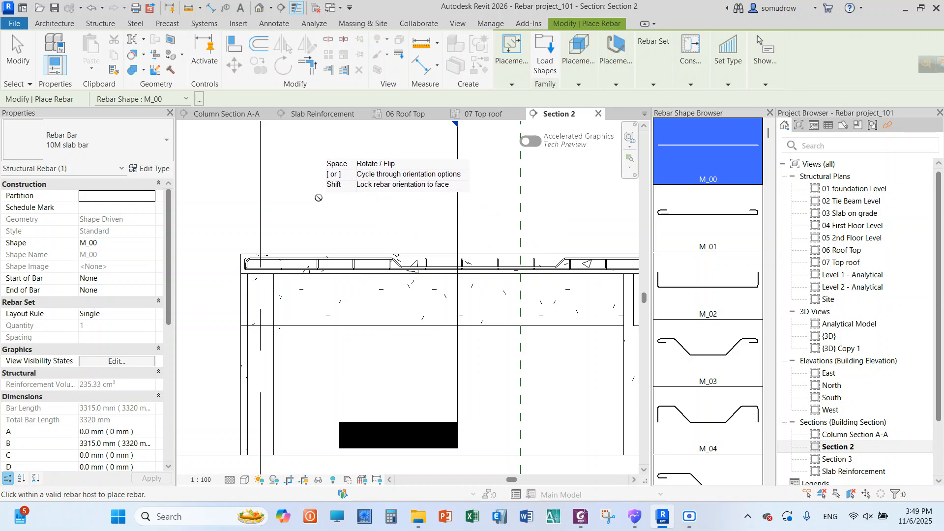
Place single straight M_00 10M slab bars along the top and bottom of the roof slab, then end rebar placement
{"action": "scroll", "coordinate": [367, 207], "scroll_direction": "down", "scroll_amount": 2}
{"action": "scroll", "coordinate": [366, 207], "scroll_direction": "up", "scroll_amount": 3}
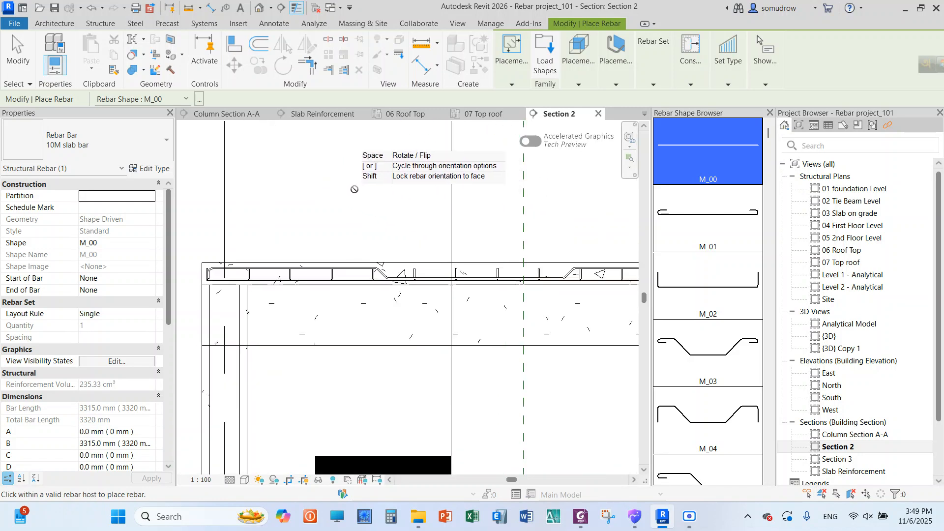
{"action": "scroll", "coordinate": [320, 236], "scroll_direction": "down", "scroll_amount": 2}
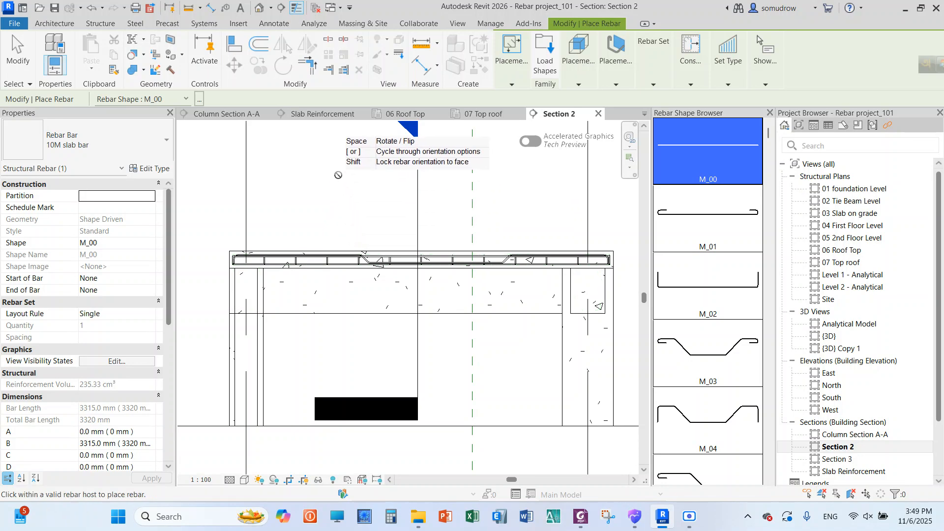
{"action": "right_click", "coordinate": [339, 165]}
{"action": "left_click", "coordinate": [362, 169]}
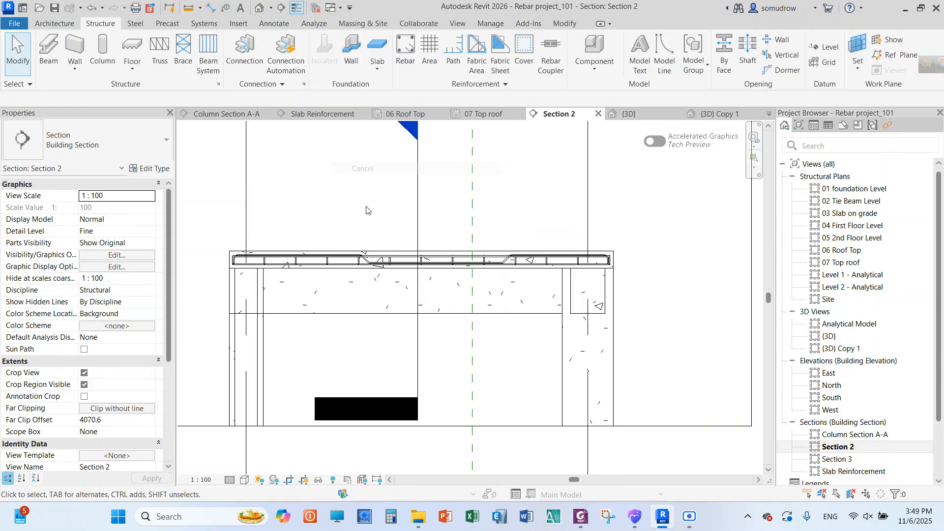
Shorten the straight top bar to about 1180 mm so it ends at the M_04 bend nearer grid C
{"action": "left_click", "coordinate": [402, 260]}
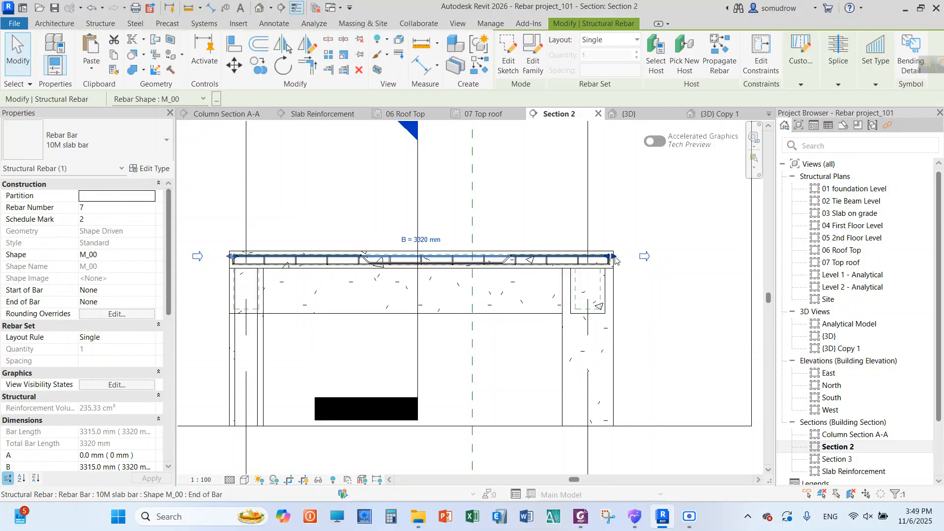
{"action": "left_click_drag", "start_coordinate": [520, 261], "coordinate": [366, 258]}
{"action": "left_click", "coordinate": [369, 242]}
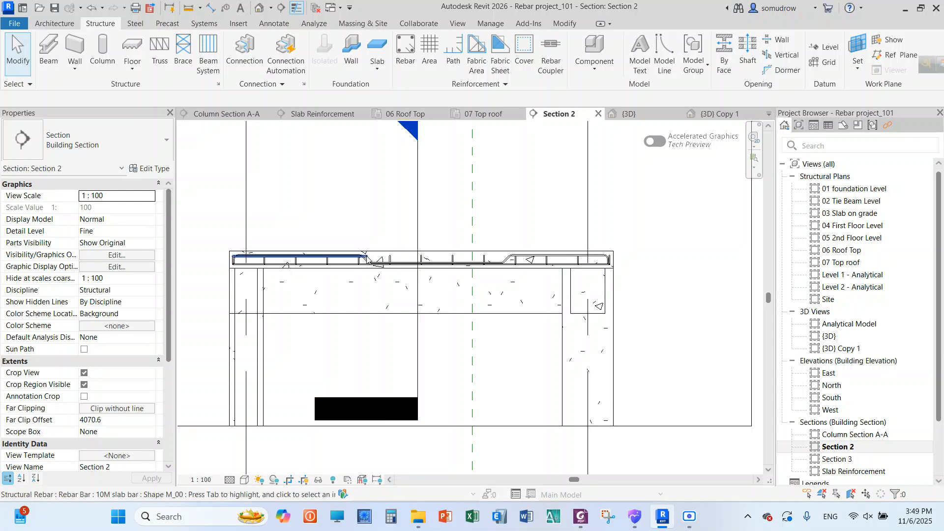
{"action": "left_click", "coordinate": [367, 259]}
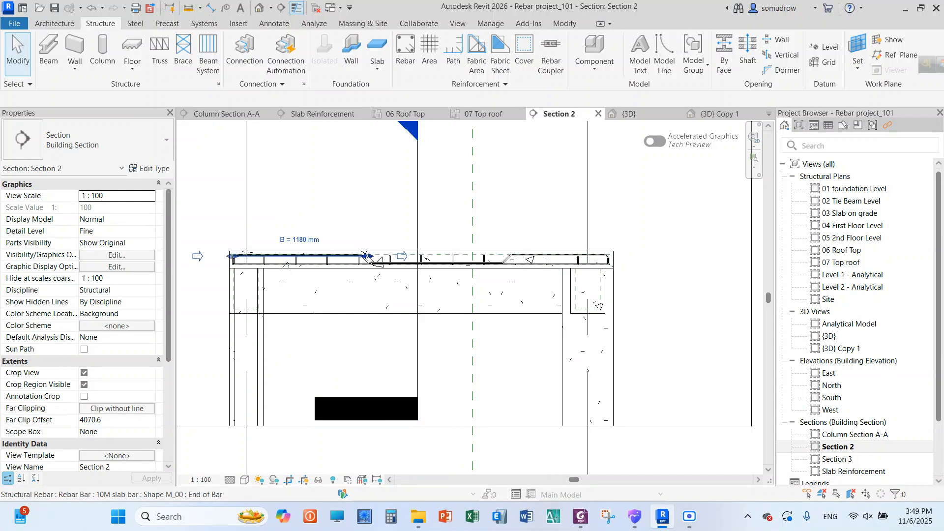
{"action": "left_click", "coordinate": [491, 229]}
Place a second straight M_00 top bar and shorten it to about 940 mm, from the grid D edge to the nearer M_04 bend
{"action": "left_click", "coordinate": [405, 53]}
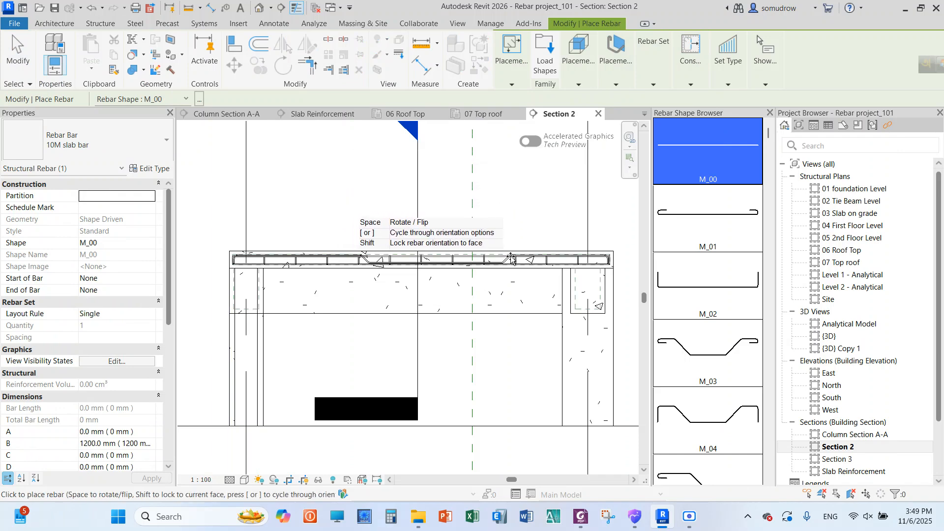
{"action": "right_click", "coordinate": [516, 201]}
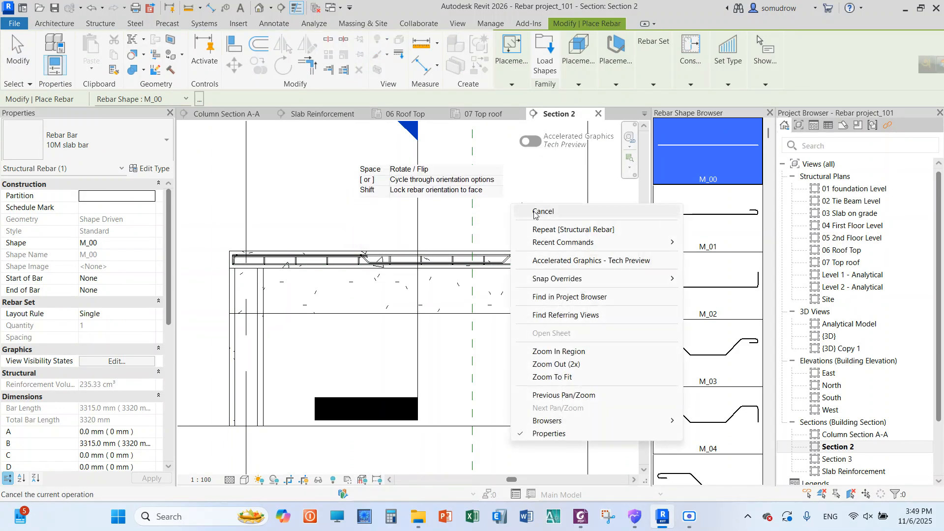
{"action": "left_click", "coordinate": [541, 211]}
{"action": "left_click", "coordinate": [415, 258]}
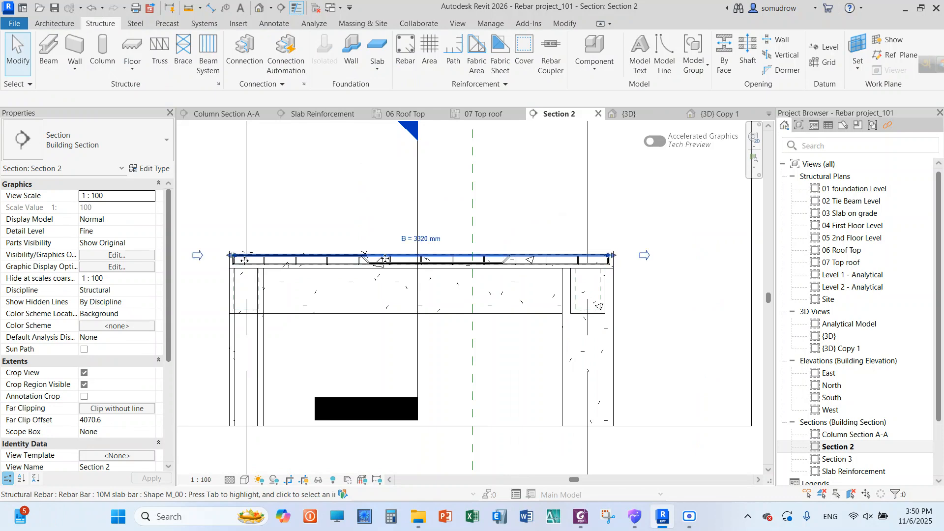
{"action": "left_click_drag", "start_coordinate": [244, 260], "coordinate": [516, 261]}
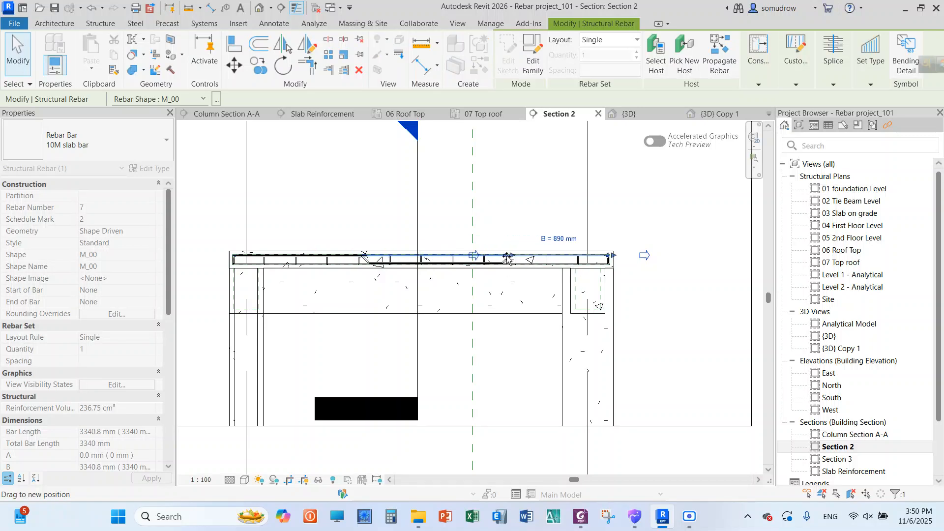
{"action": "left_click", "coordinate": [519, 201]}
Examine the straight bottom bar and the bent M_04 bar set near the slab's bend in close-up
{"action": "scroll", "coordinate": [529, 216], "scroll_direction": "down", "scroll_amount": 4}
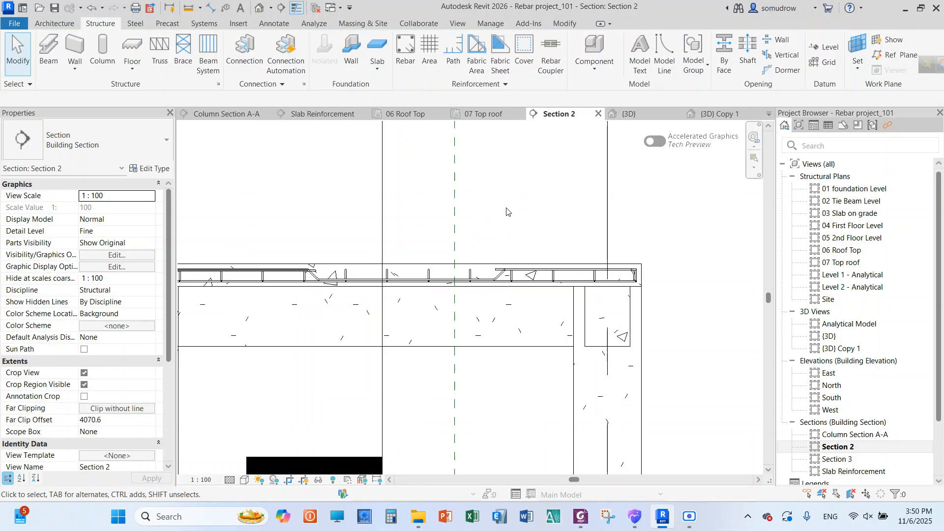
{"action": "scroll", "coordinate": [476, 214], "scroll_direction": "up", "scroll_amount": 2}
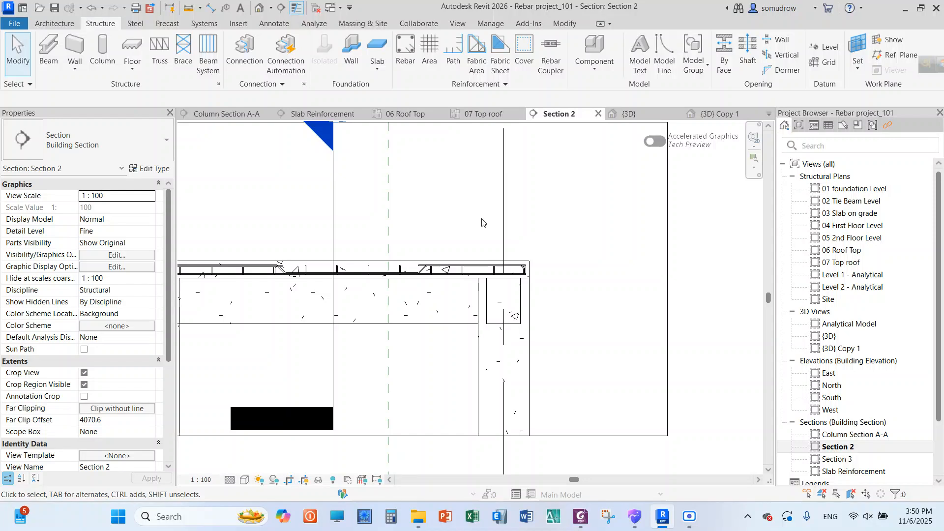
{"action": "scroll", "coordinate": [465, 226], "scroll_direction": "up", "scroll_amount": 6}
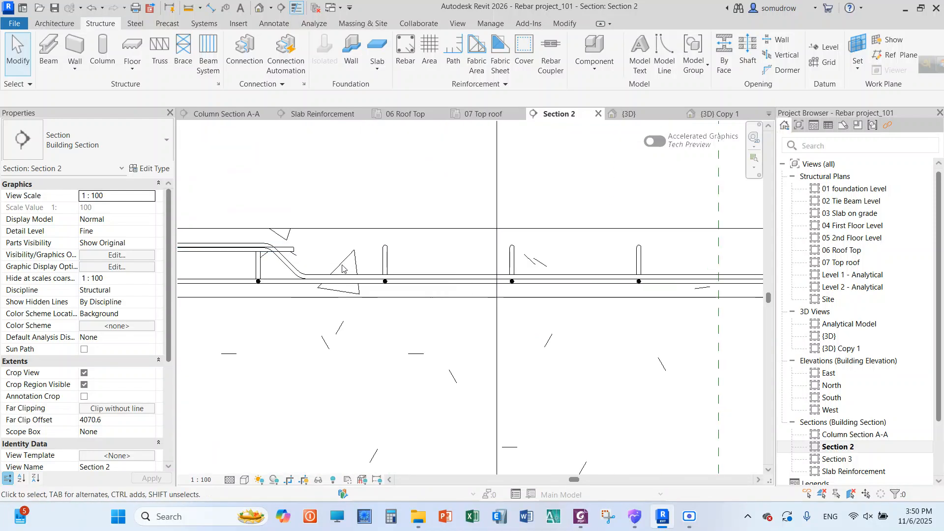
{"action": "left_click", "coordinate": [337, 279]}
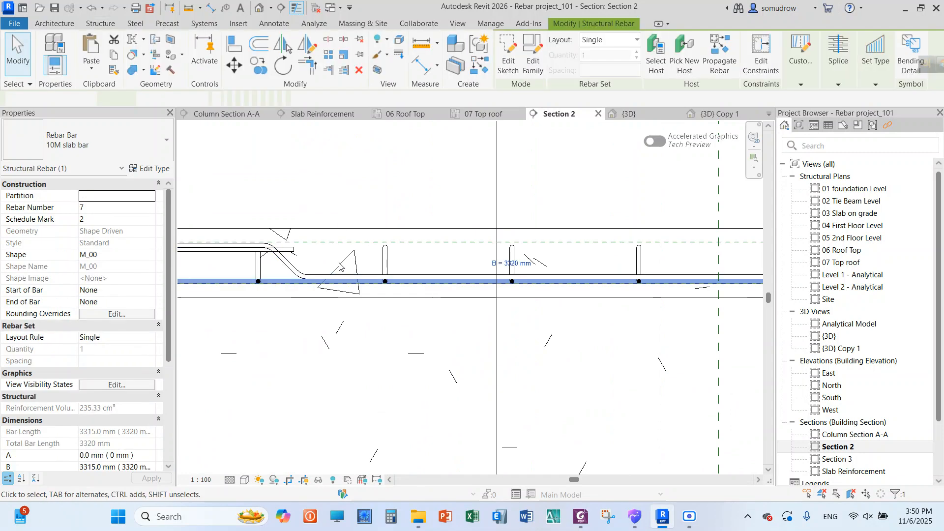
{"action": "scroll", "coordinate": [345, 214], "scroll_direction": "up", "scroll_amount": 1}
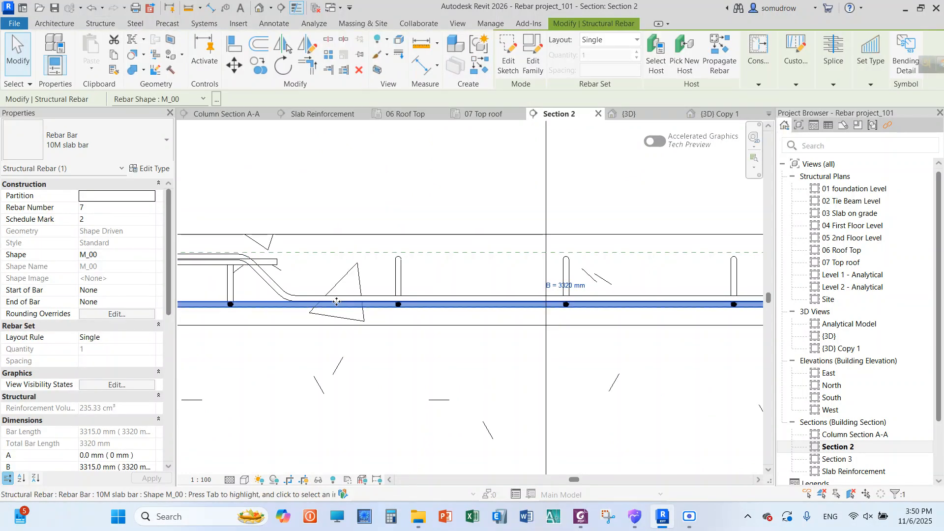
{"action": "left_click", "coordinate": [284, 296]}
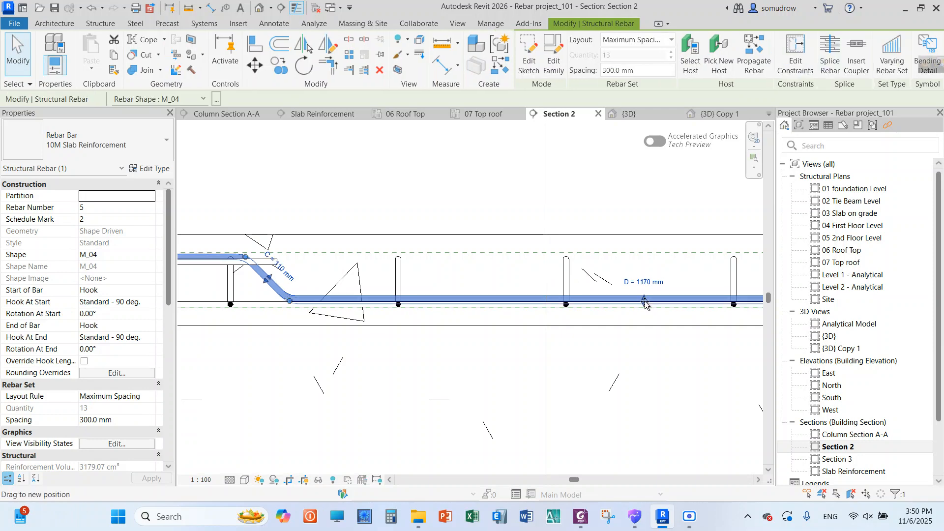
{"action": "key", "text": "Escape"}
Nudge the short straight top bar near grid C upward by two increments to line up with the M_04 bar's top run
{"action": "scroll", "coordinate": [451, 225], "scroll_direction": "down", "scroll_amount": 5}
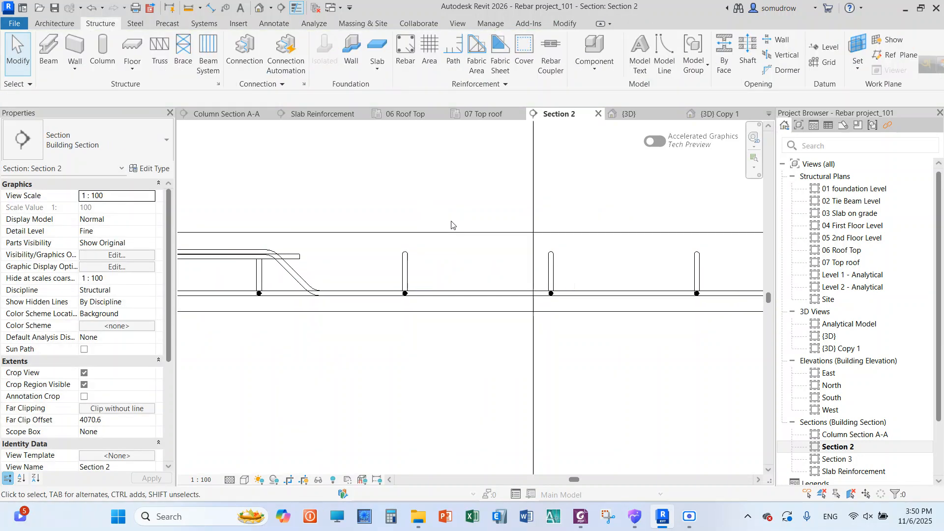
{"action": "scroll", "coordinate": [224, 240], "scroll_direction": "up", "scroll_amount": 3}
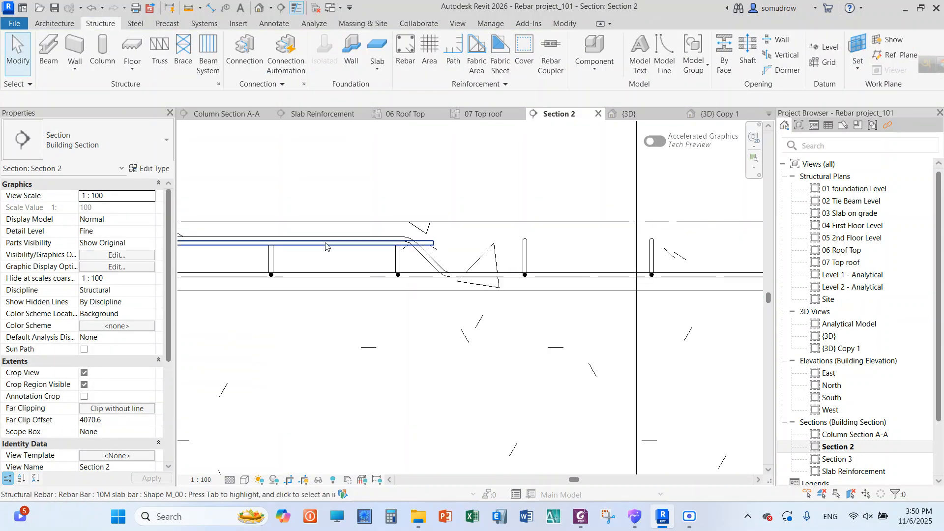
{"action": "left_click", "coordinate": [362, 242]}
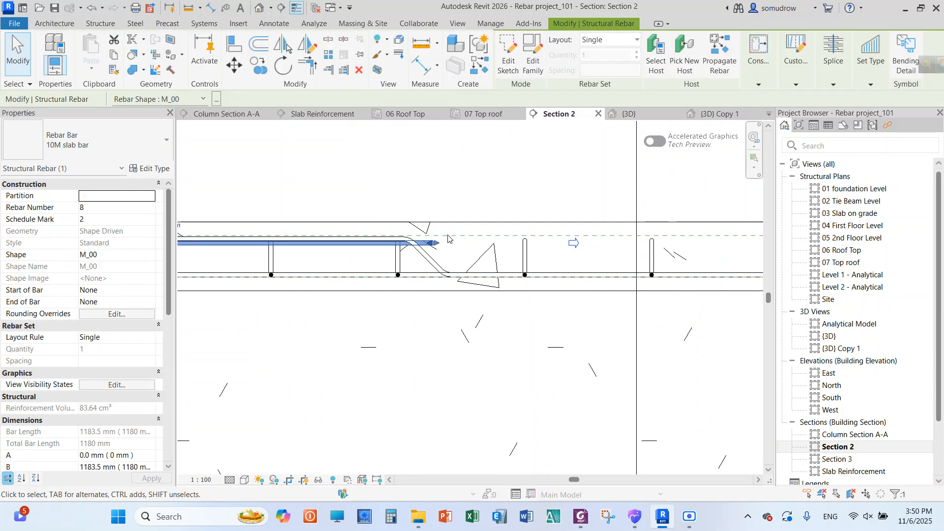
{"action": "key", "text": "Up"}
{"action": "key", "text": "Up"}
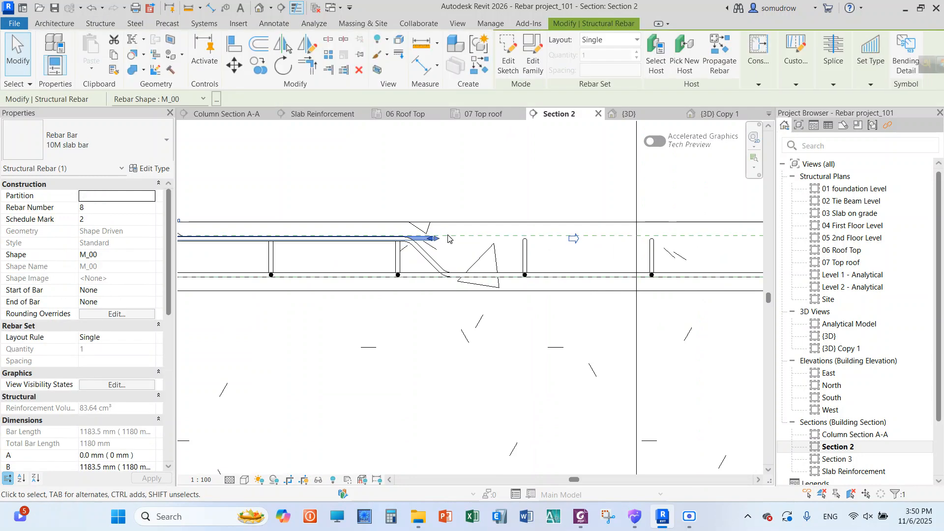
{"action": "scroll", "coordinate": [339, 280], "scroll_direction": "down", "scroll_amount": 7}
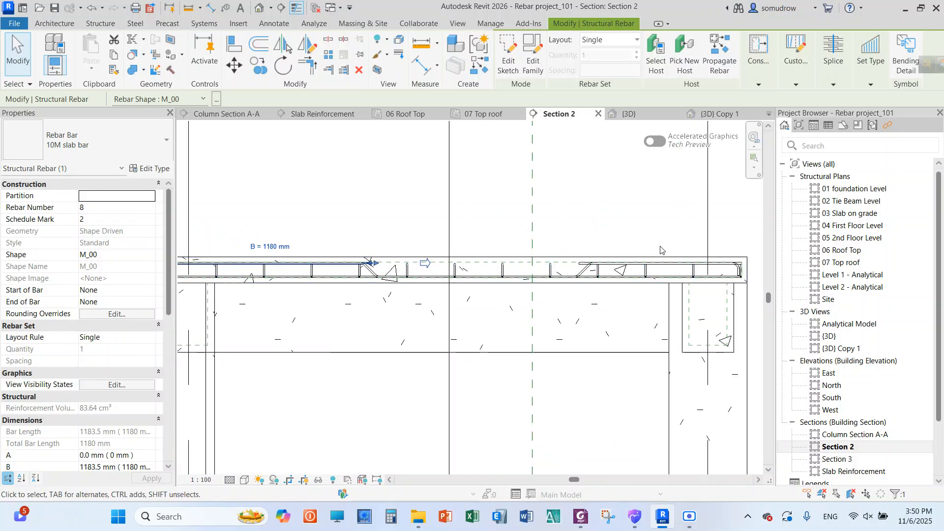
Distribute the straight M_00 bottom bar of the top roof slab using the Maximum Spacing layout with 250 mm spacing
{"action": "scroll", "coordinate": [664, 267], "scroll_direction": "up", "scroll_amount": 3}
{"action": "scroll", "coordinate": [664, 275], "scroll_direction": "up", "scroll_amount": 1}
{"action": "left_click", "coordinate": [530, 223]}
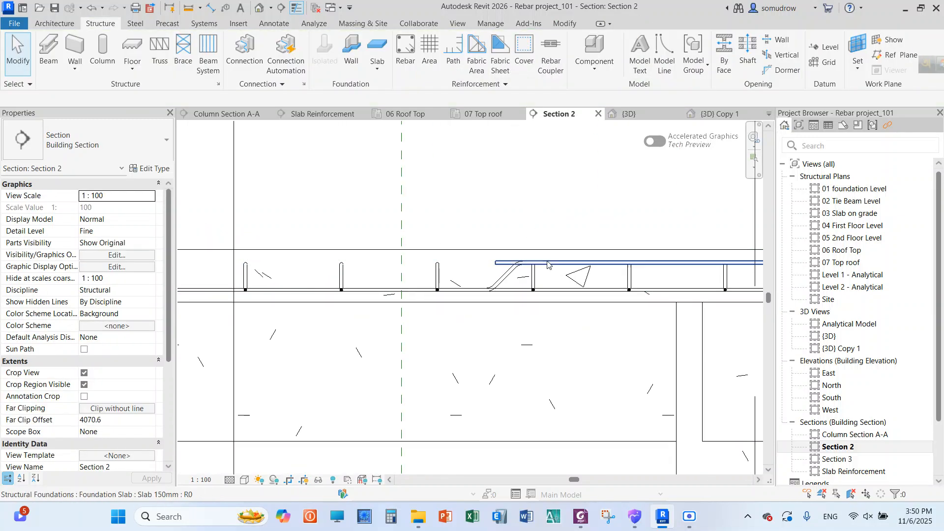
{"action": "scroll", "coordinate": [582, 277], "scroll_direction": "down", "scroll_amount": 2}
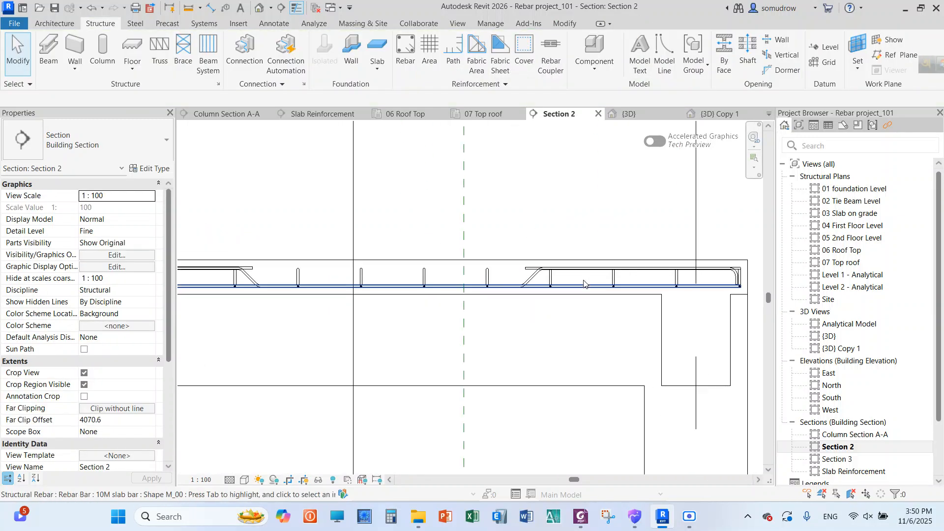
{"action": "left_click", "coordinate": [392, 288]}
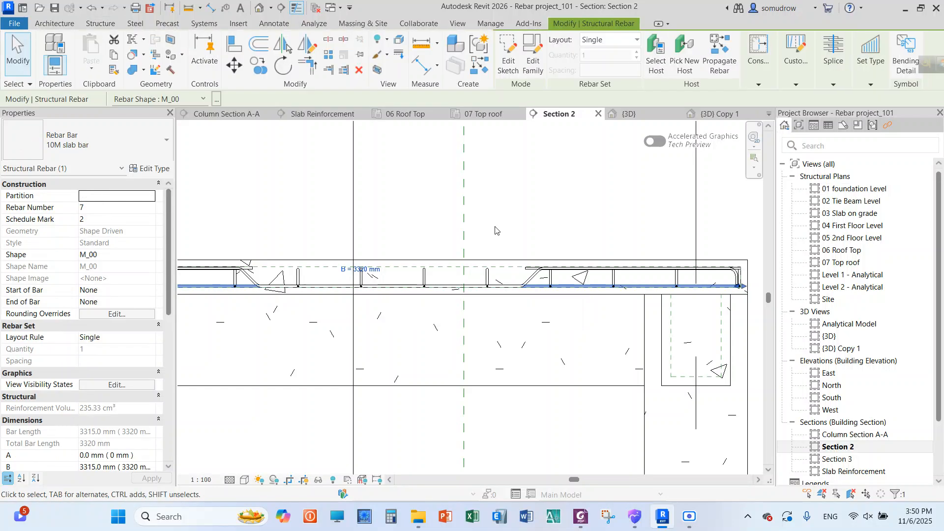
{"action": "left_click", "coordinate": [614, 40]}
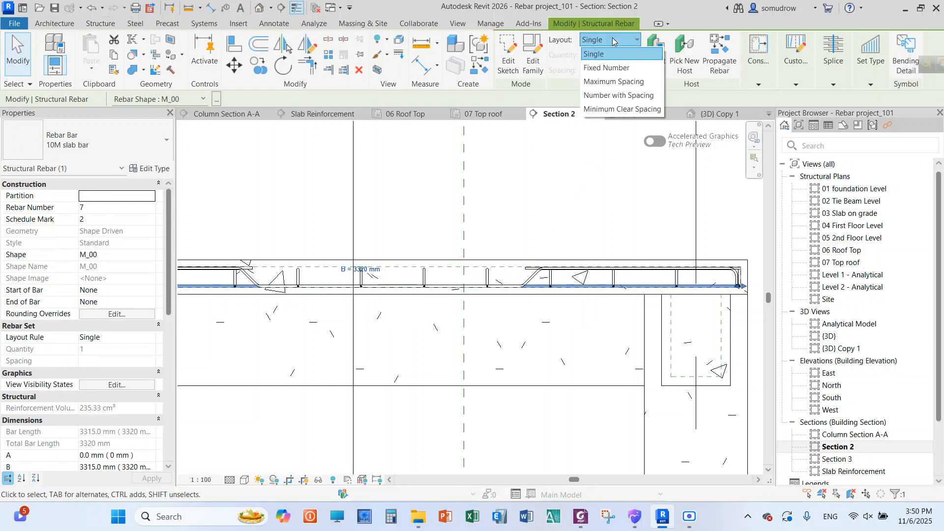
{"action": "left_click", "coordinate": [615, 82]}
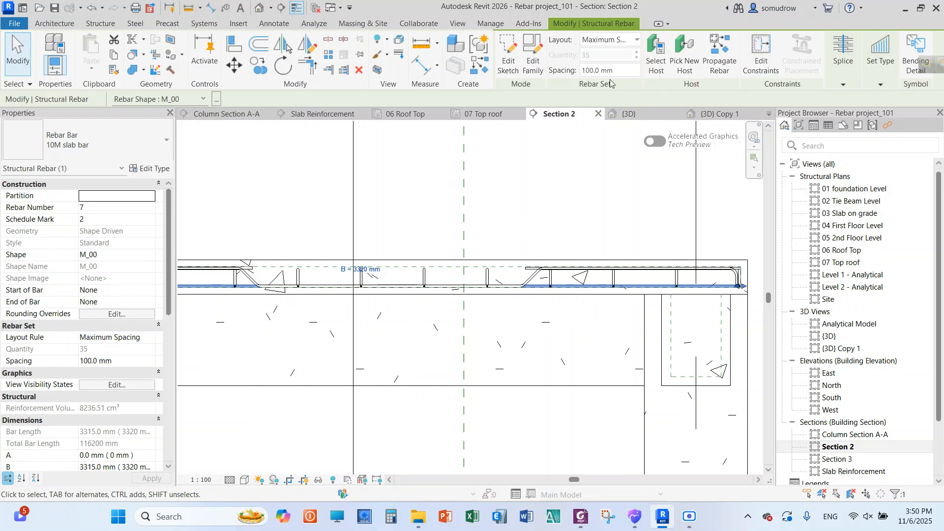
{"action": "left_click_drag", "start_coordinate": [636, 69], "coordinate": [598, 72]}
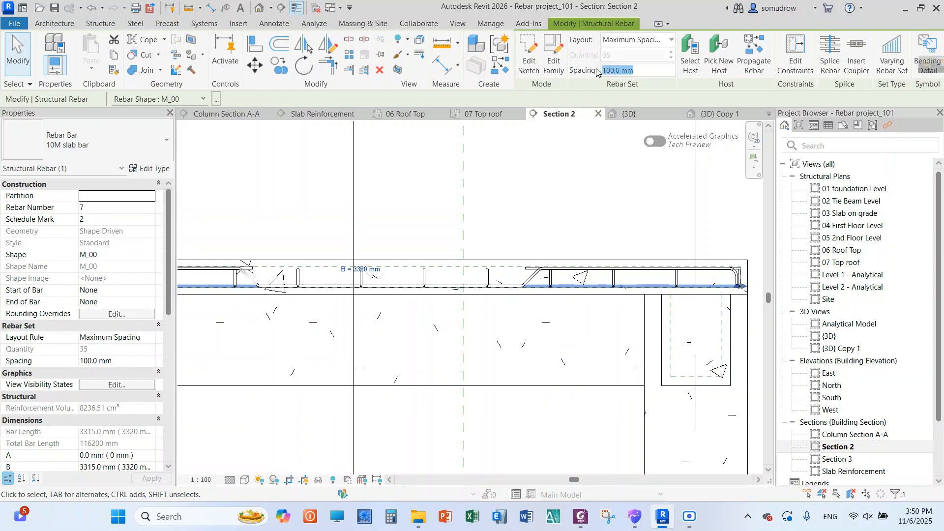
{"action": "type", "text": "2"}
{"action": "key", "text": "BackSpace"}
{"action": "type", "text": "250"}
{"action": "left_click", "coordinate": [521, 225]}
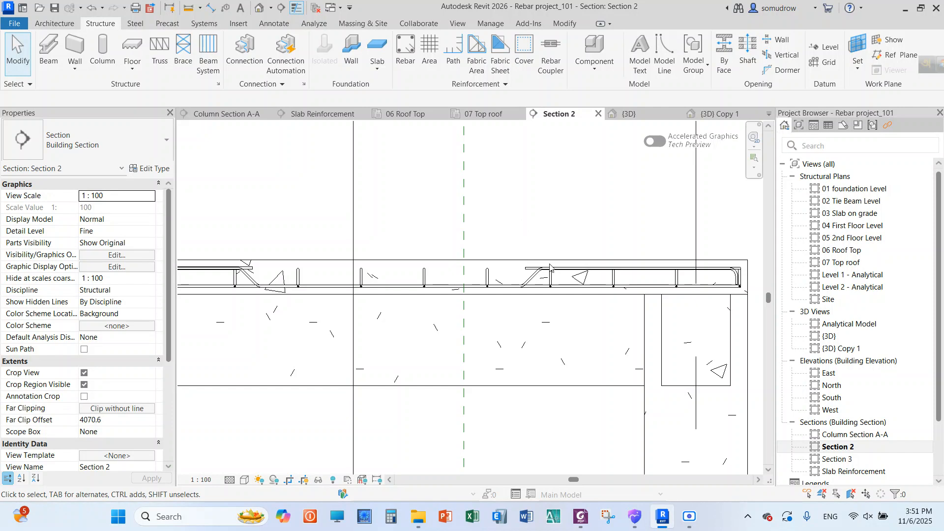
{"action": "scroll", "coordinate": [436, 264], "scroll_direction": "down", "scroll_amount": 2}
{"action": "scroll", "coordinate": [316, 258], "scroll_direction": "up", "scroll_amount": 1}
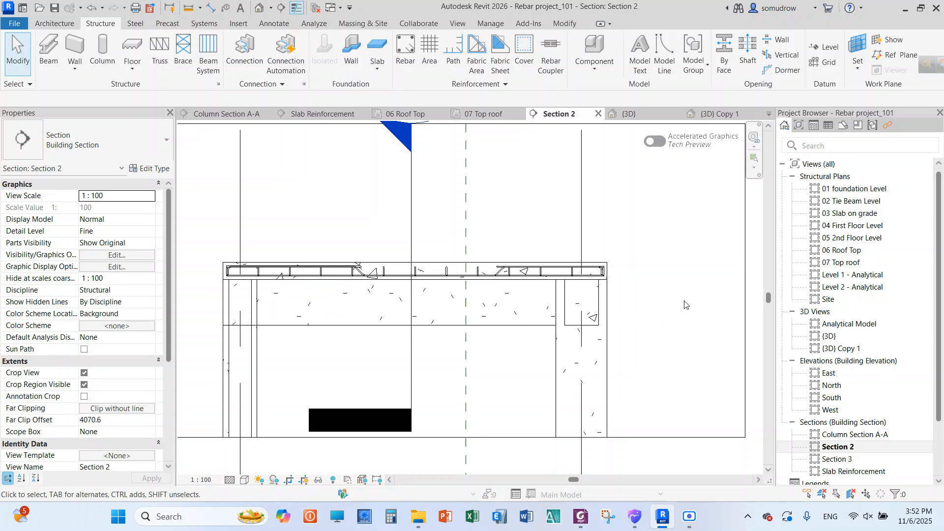
{"action": "left_click", "coordinate": [512, 323]}
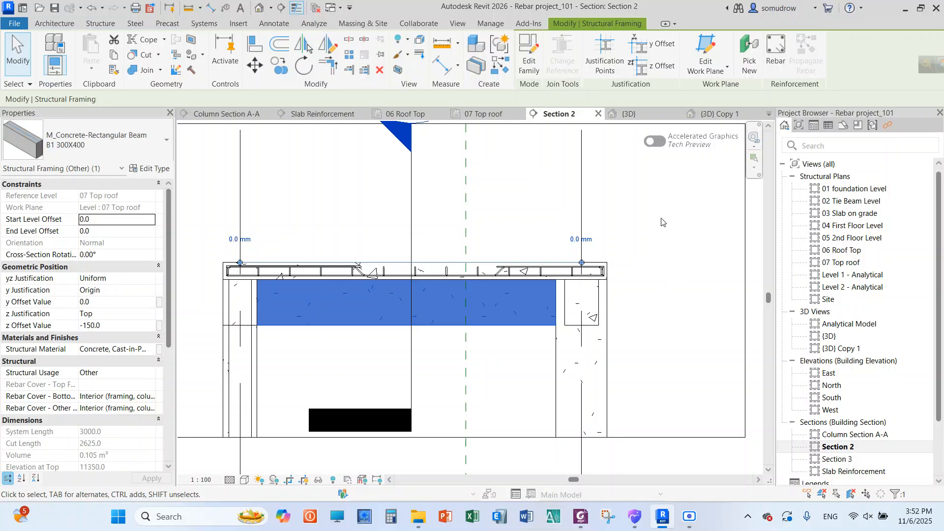
{"action": "left_click", "coordinate": [666, 218]}
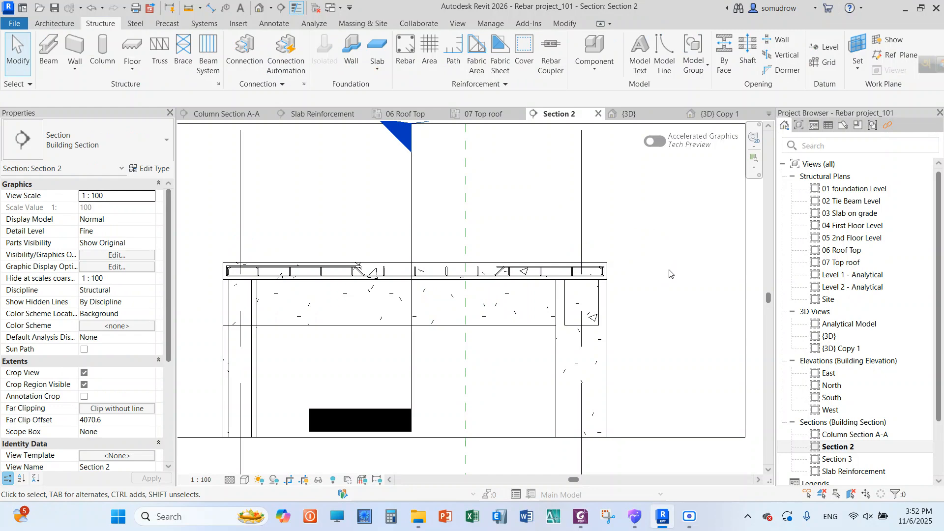
{"action": "left_click", "coordinate": [513, 322]}
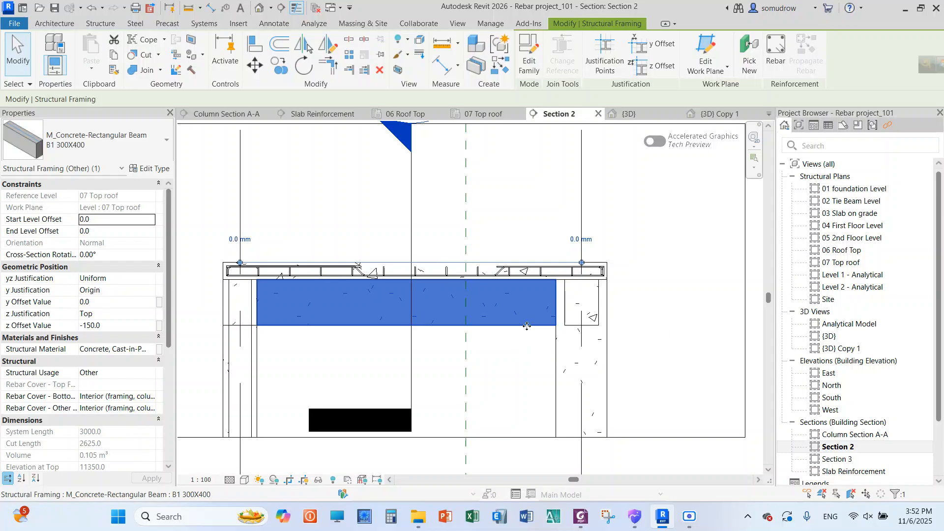
{"action": "right_click", "coordinate": [654, 208]}
{"action": "left_click", "coordinate": [663, 157]}
{"action": "right_click", "coordinate": [623, 192]}
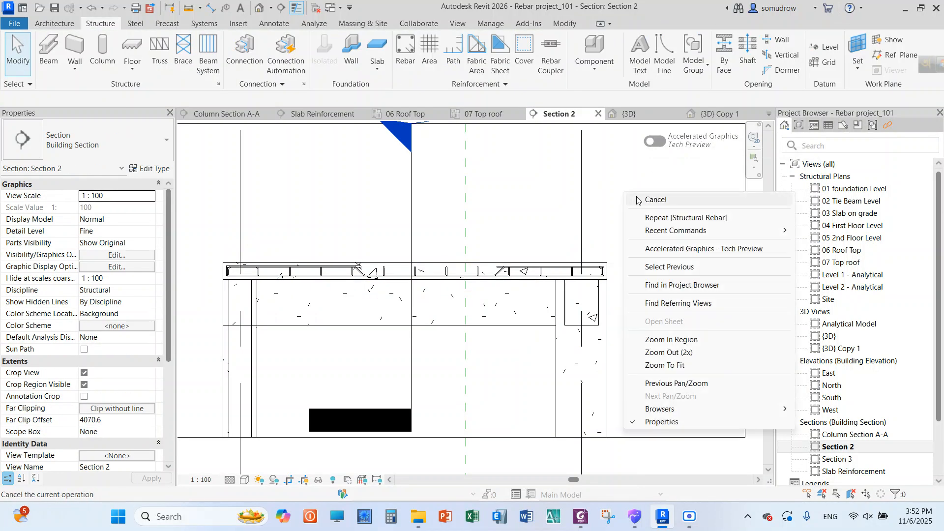
{"action": "left_click", "coordinate": [638, 198]}
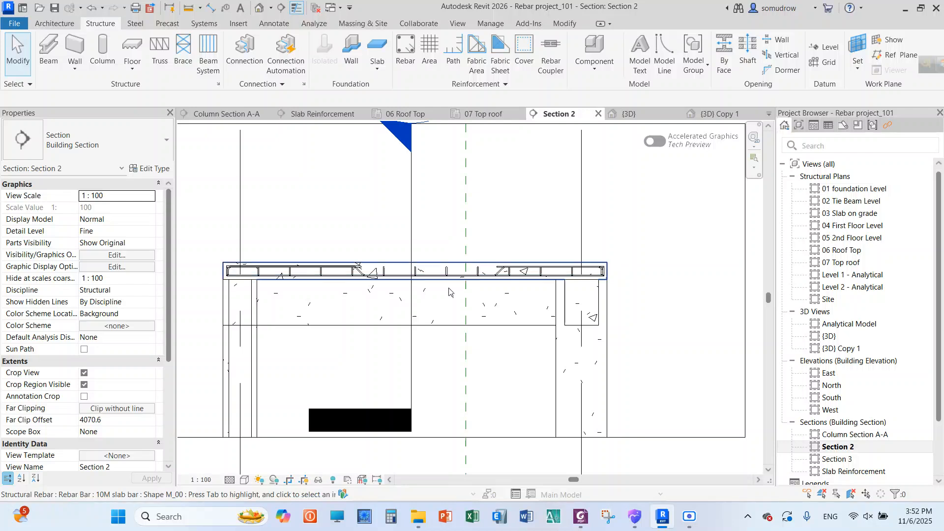
Array the shorter straight top slab bar in Section 2 with a Maximum Spacing layout at 250 mm
{"action": "scroll", "coordinate": [527, 272], "scroll_direction": "up", "scroll_amount": 3}
{"action": "left_click", "coordinate": [529, 270]}
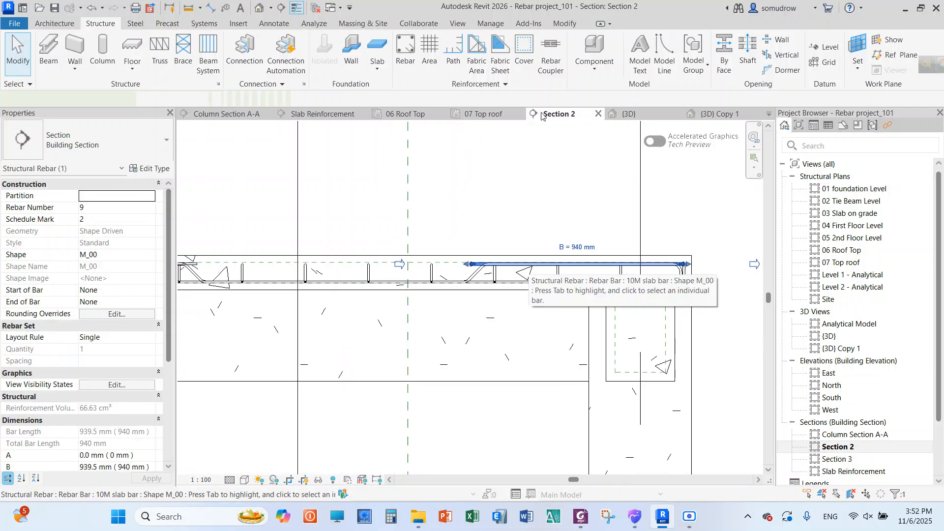
{"action": "left_click", "coordinate": [621, 43]}
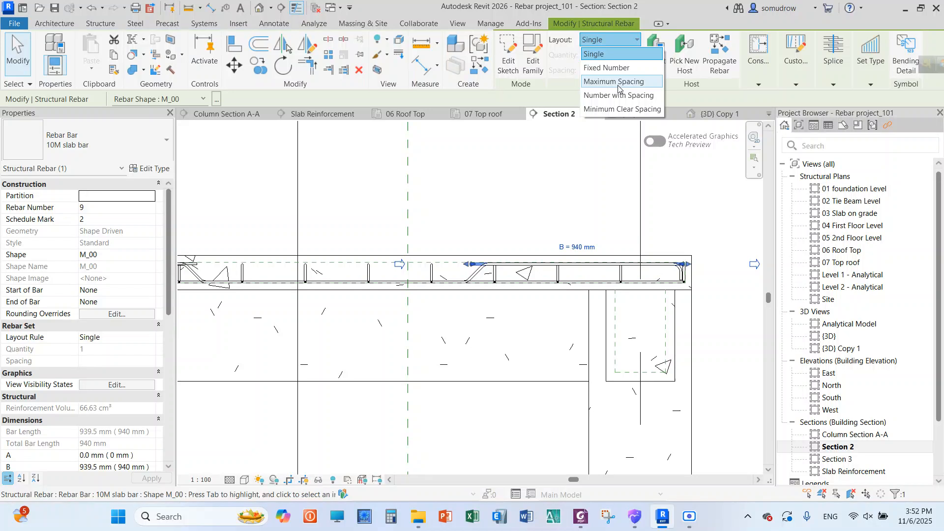
{"action": "left_click", "coordinate": [618, 85]}
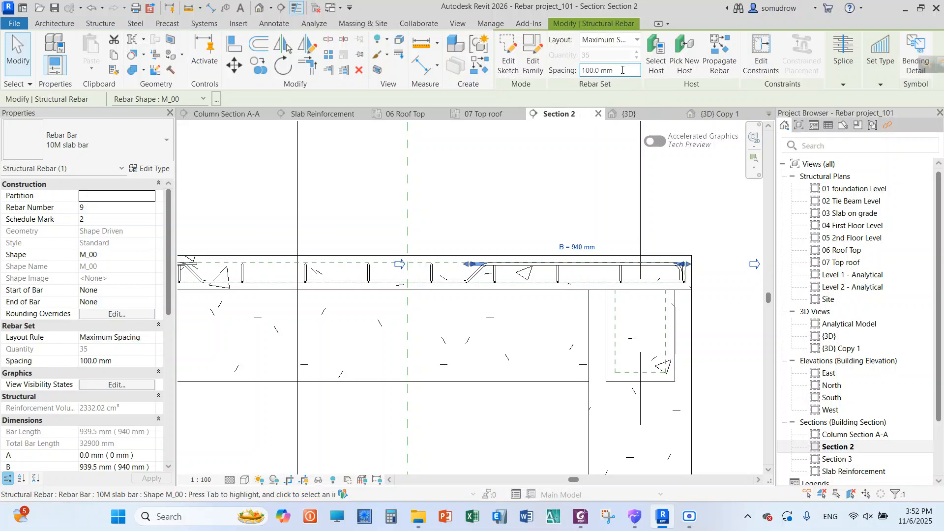
{"action": "double_click", "coordinate": [601, 70]}
{"action": "left_click_drag", "start_coordinate": [599, 71], "coordinate": [599, 71]}
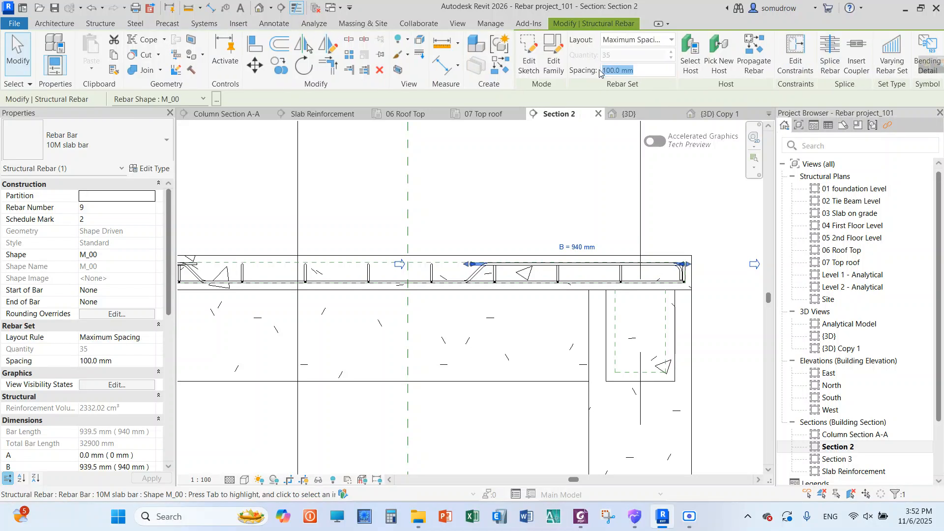
{"action": "type", "text": "2500"}
{"action": "key", "text": "BackSpace"}
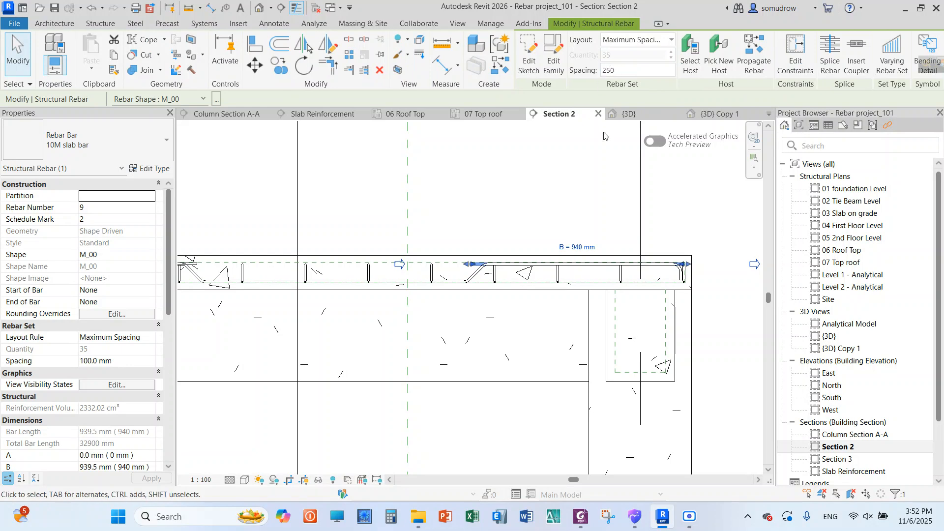
{"action": "left_click", "coordinate": [576, 189]}
Give the longer straight top bar at the slab's opposite end a Maximum Spacing layout of 250 mm
{"action": "scroll", "coordinate": [576, 192], "scroll_direction": "down", "scroll_amount": 2}
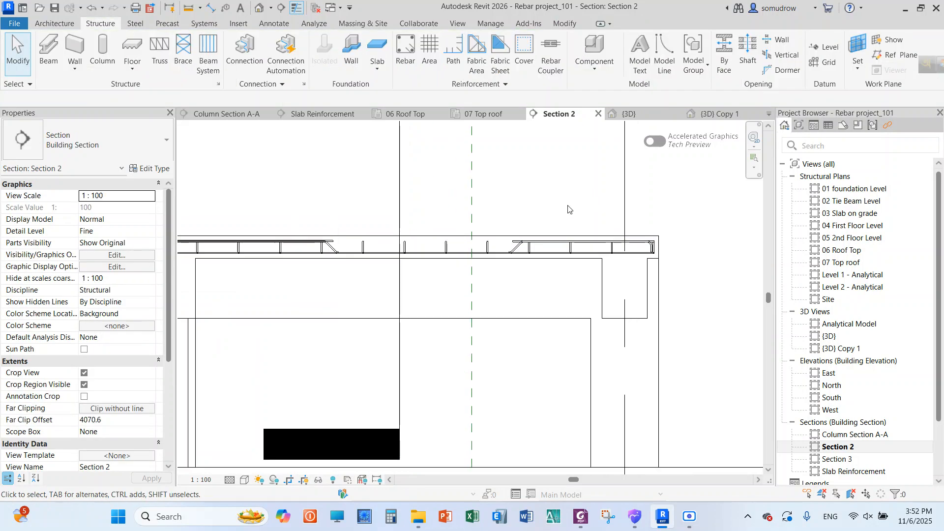
{"action": "scroll", "coordinate": [496, 198], "scroll_direction": "down", "scroll_amount": 2}
{"action": "scroll", "coordinate": [352, 225], "scroll_direction": "up", "scroll_amount": 5}
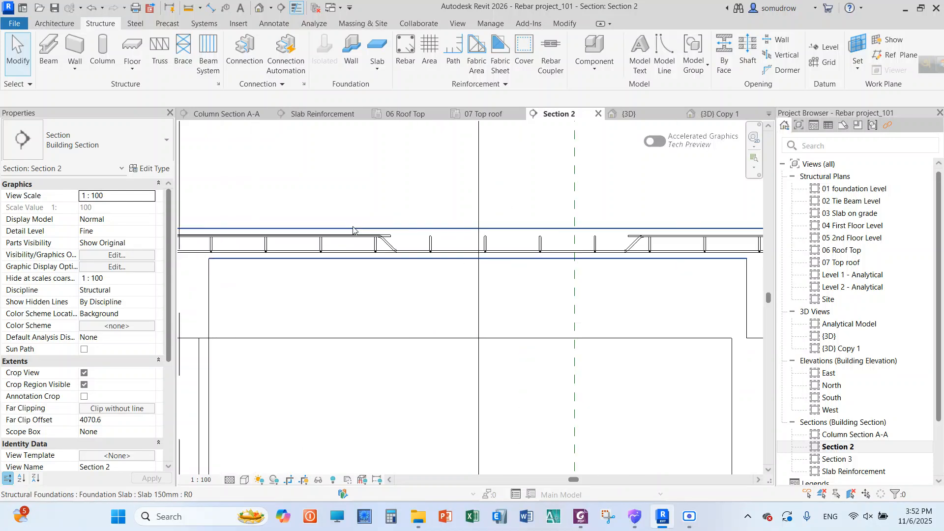
{"action": "left_click", "coordinate": [394, 238]}
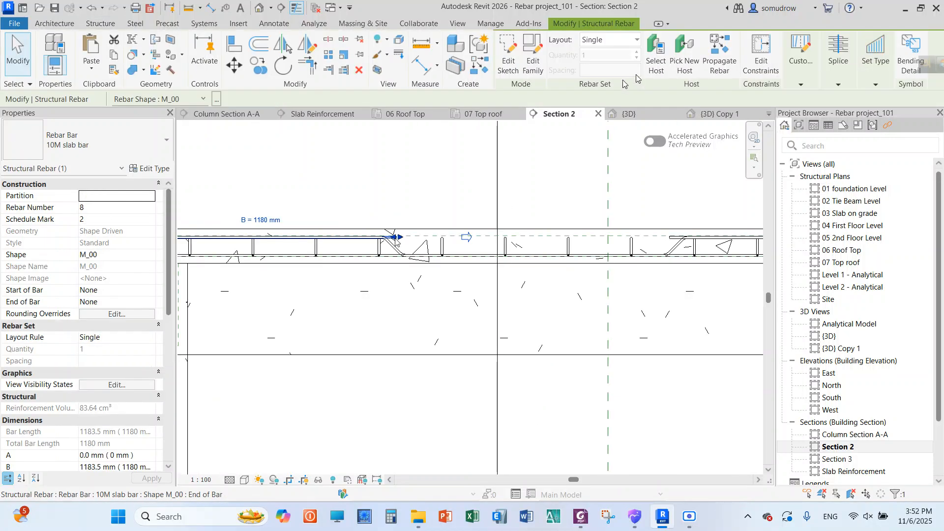
{"action": "left_click", "coordinate": [617, 41]}
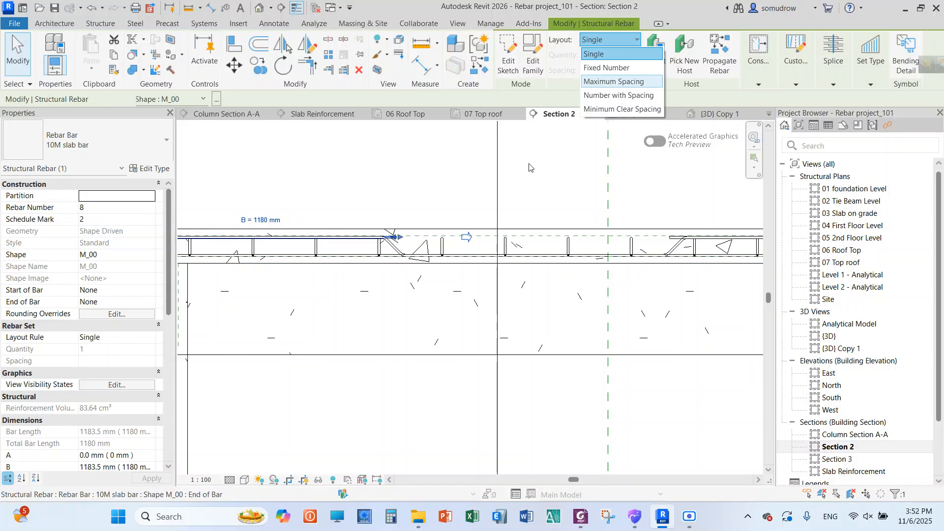
{"action": "left_click", "coordinate": [613, 82]}
{"action": "left_click", "coordinate": [622, 70]}
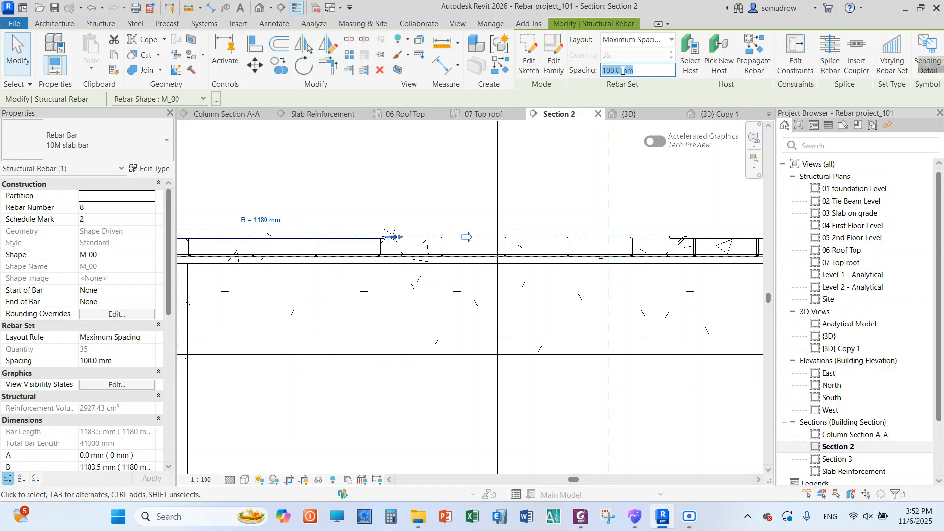
{"action": "type", "text": "250"}
{"action": "key", "text": "Return"}
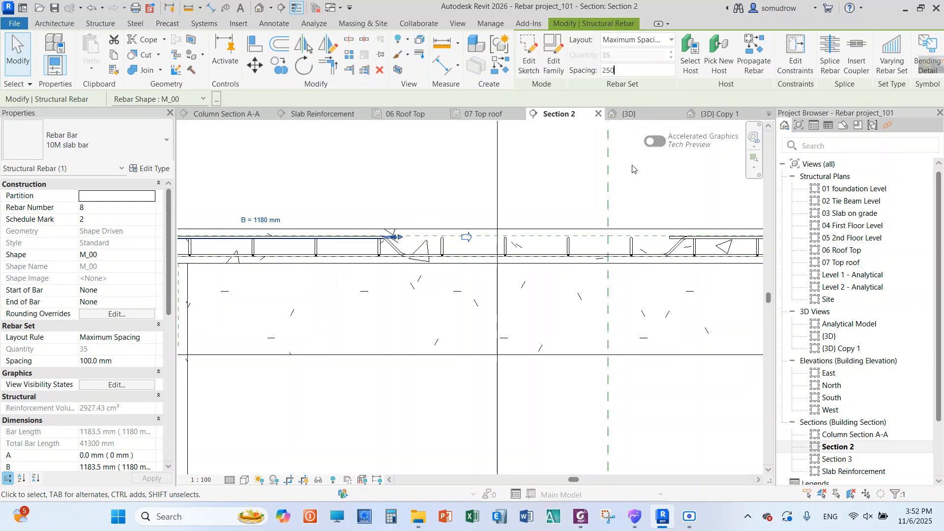
{"action": "left_click", "coordinate": [635, 192]}
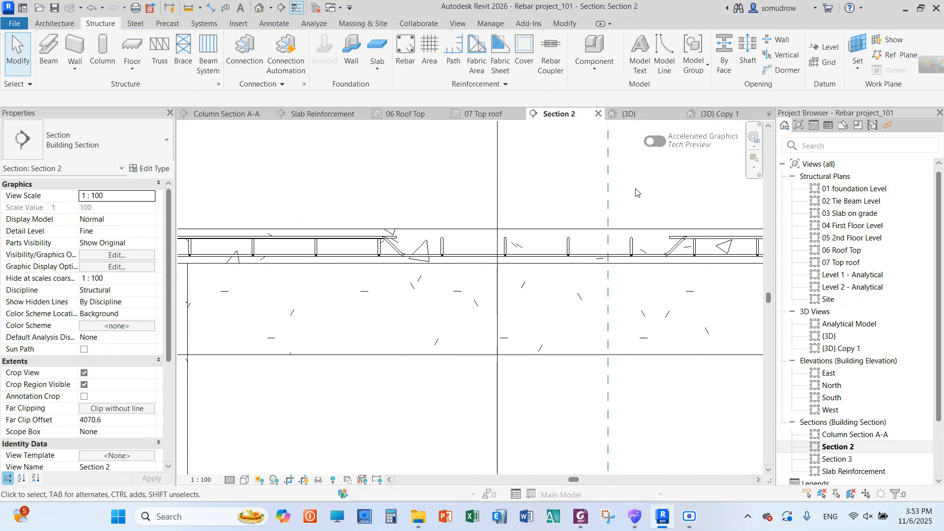
Open the North elevation and check the rebar cover setting of the 150 mm slab on grade
{"action": "scroll", "coordinate": [432, 270], "scroll_direction": "down", "scroll_amount": 4}
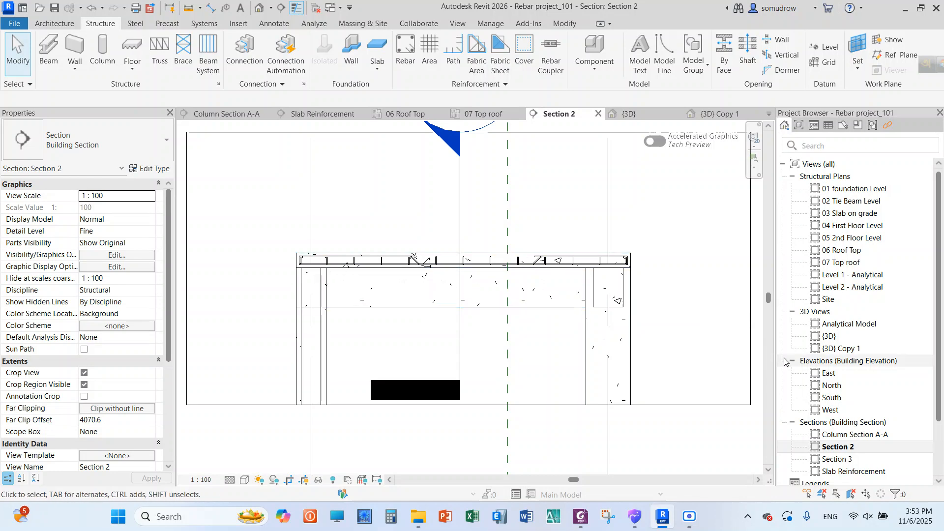
{"action": "left_click", "coordinate": [846, 387]}
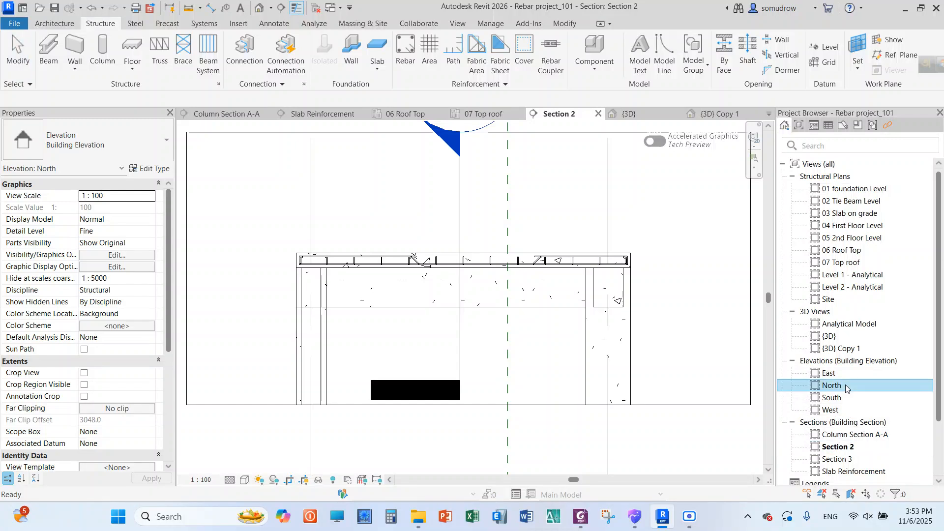
{"action": "double_click", "coordinate": [845, 387]}
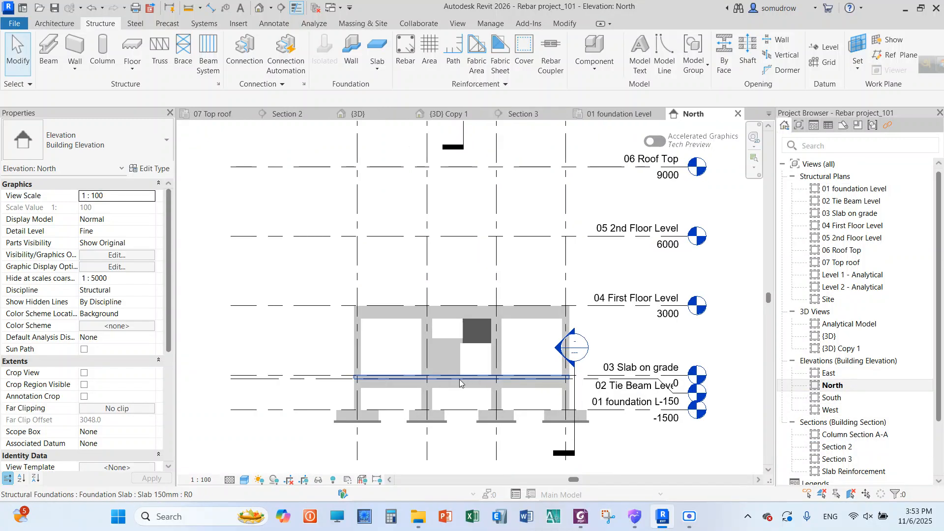
{"action": "scroll", "coordinate": [459, 380], "scroll_direction": "up", "scroll_amount": 4}
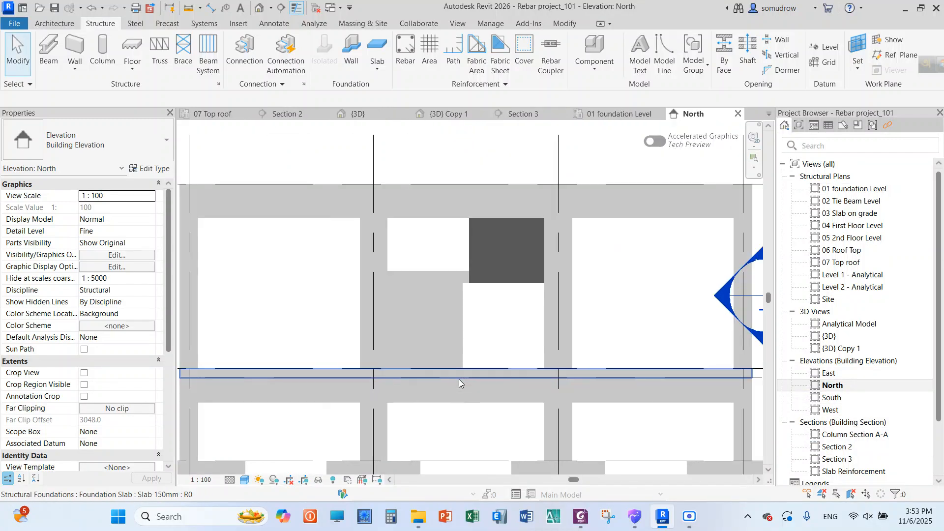
{"action": "left_click", "coordinate": [340, 375]}
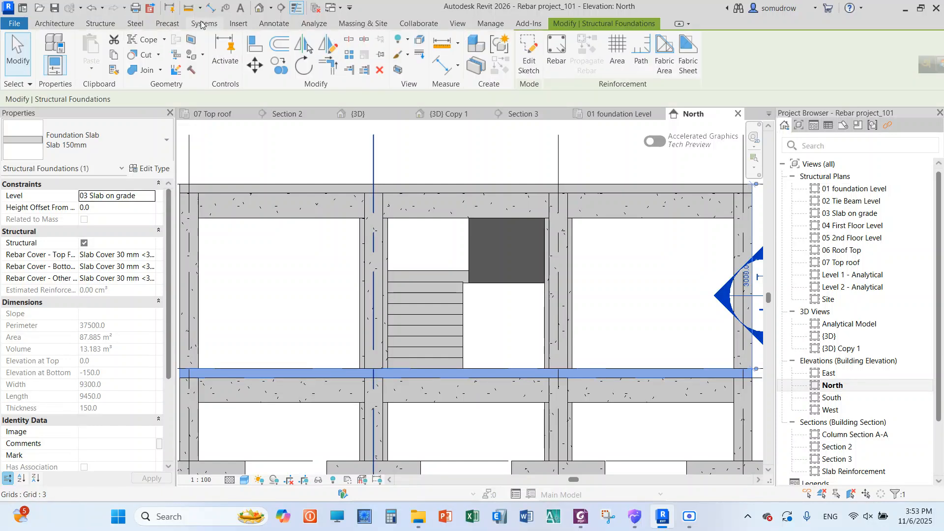
{"action": "left_click", "coordinate": [100, 23]}
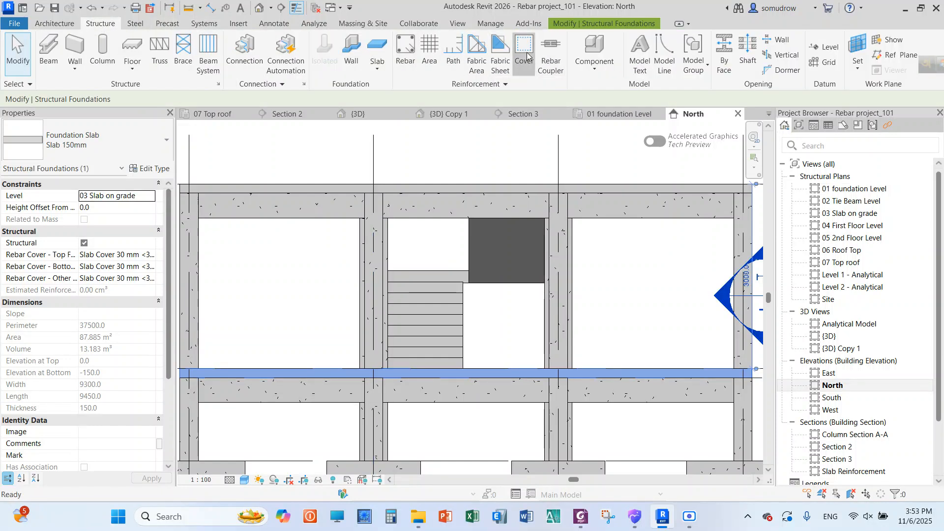
{"action": "left_click", "coordinate": [524, 54]}
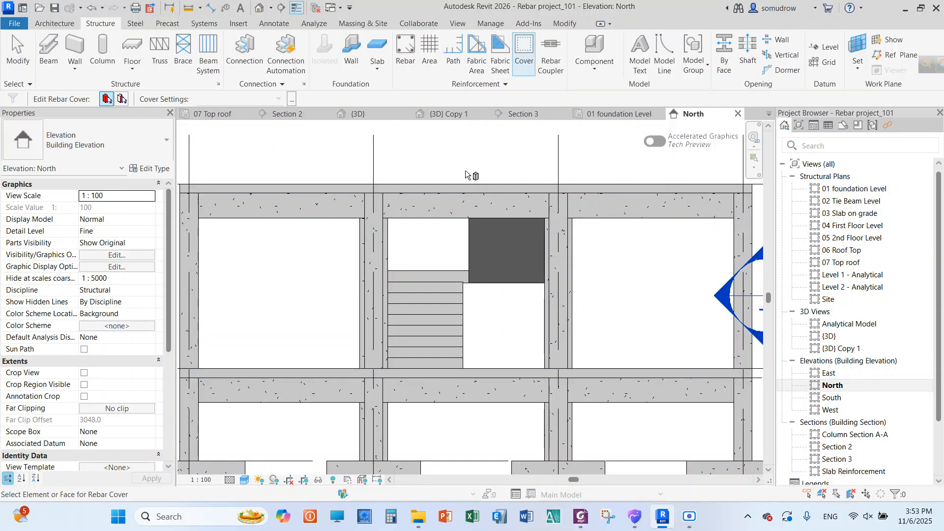
{"action": "left_click", "coordinate": [309, 372]}
{"action": "right_click", "coordinate": [316, 166]}
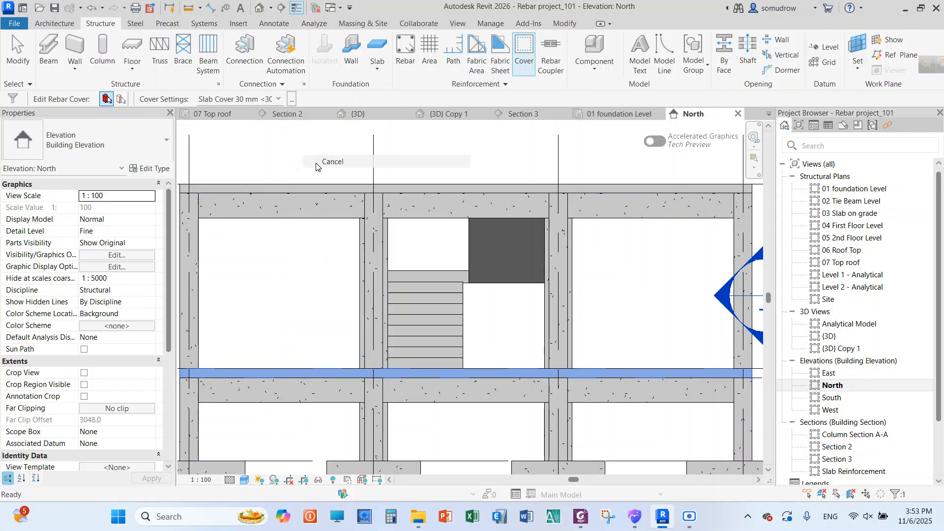
{"action": "left_click", "coordinate": [317, 163]}
{"action": "left_click", "coordinate": [347, 373]}
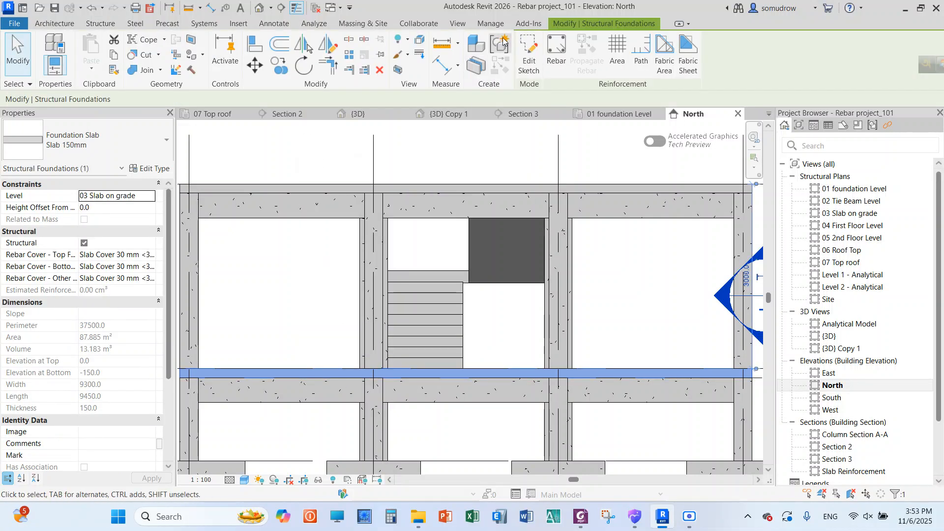
{"action": "left_click", "coordinate": [556, 55]}
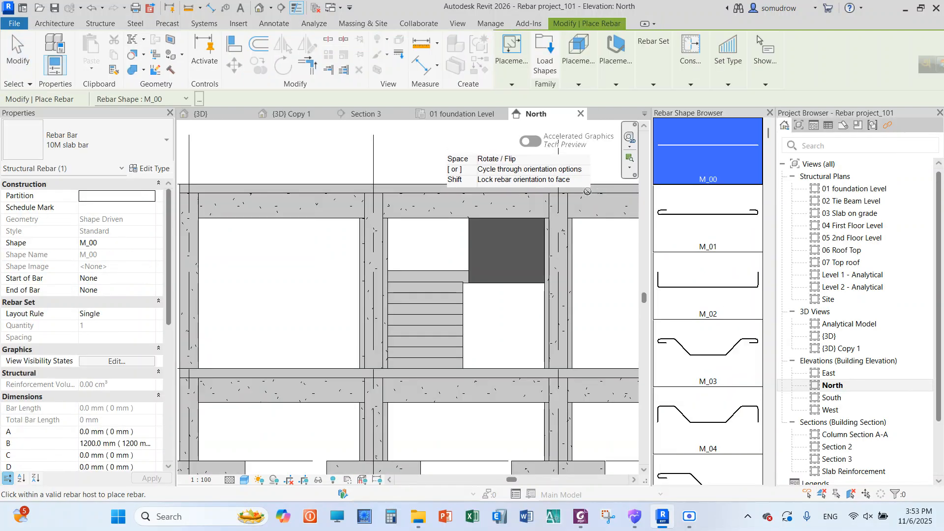
{"action": "left_click", "coordinate": [702, 412]}
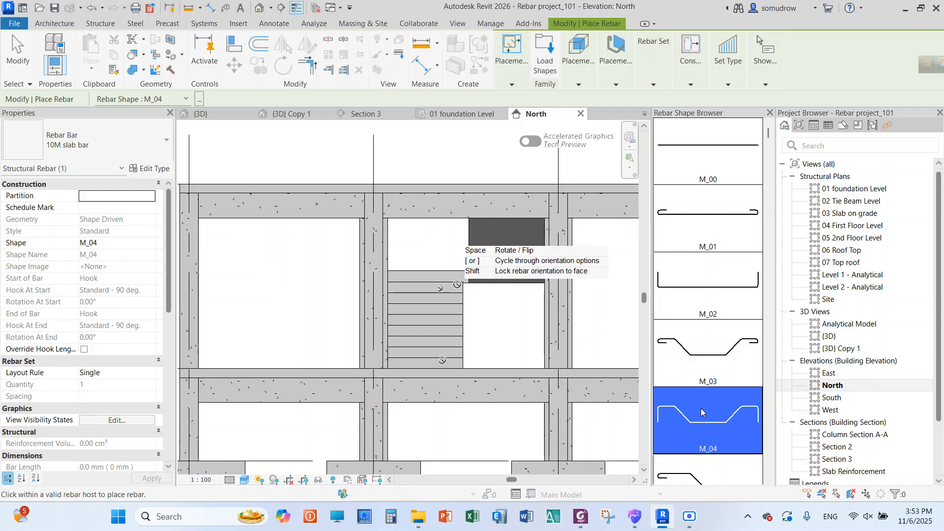
{"action": "scroll", "coordinate": [457, 284], "scroll_direction": "down", "scroll_amount": 3}
{"action": "scroll", "coordinate": [354, 332], "scroll_direction": "up", "scroll_amount": 4}
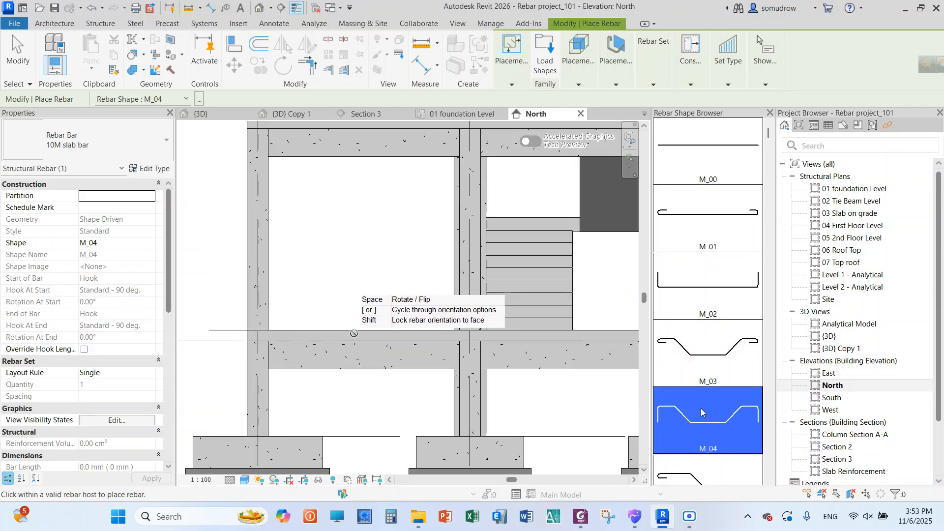
{"action": "scroll", "coordinate": [354, 333], "scroll_direction": "down", "scroll_amount": 5}
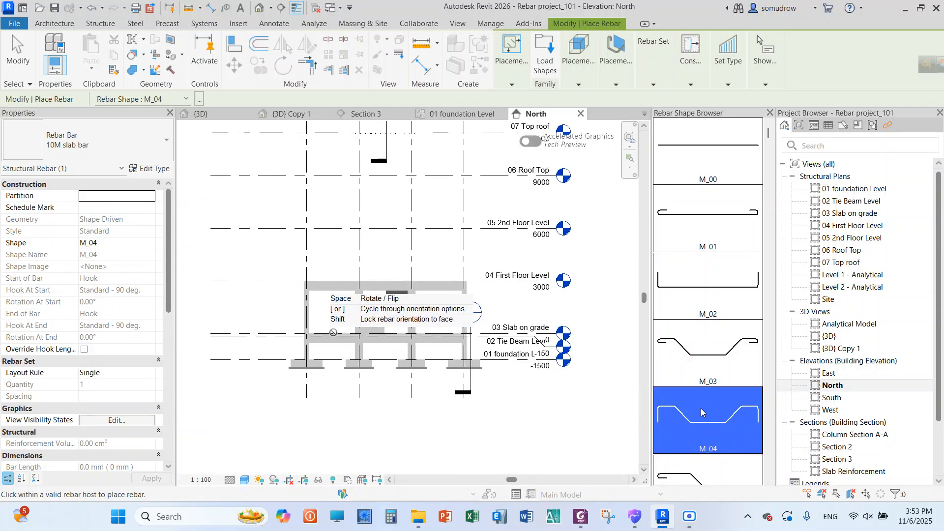
{"action": "scroll", "coordinate": [463, 222], "scroll_direction": "down", "scroll_amount": 4}
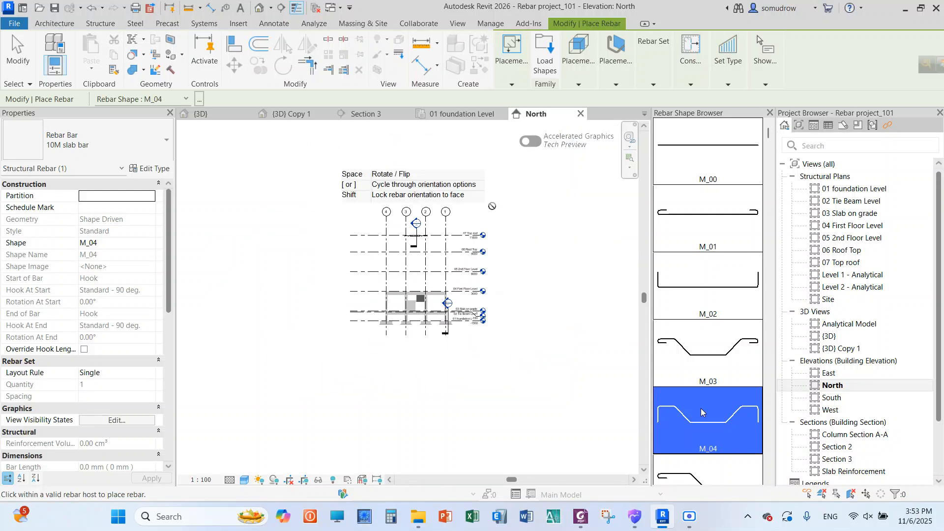
{"action": "right_click", "coordinate": [493, 206]}
{"action": "left_click", "coordinate": [516, 204]}
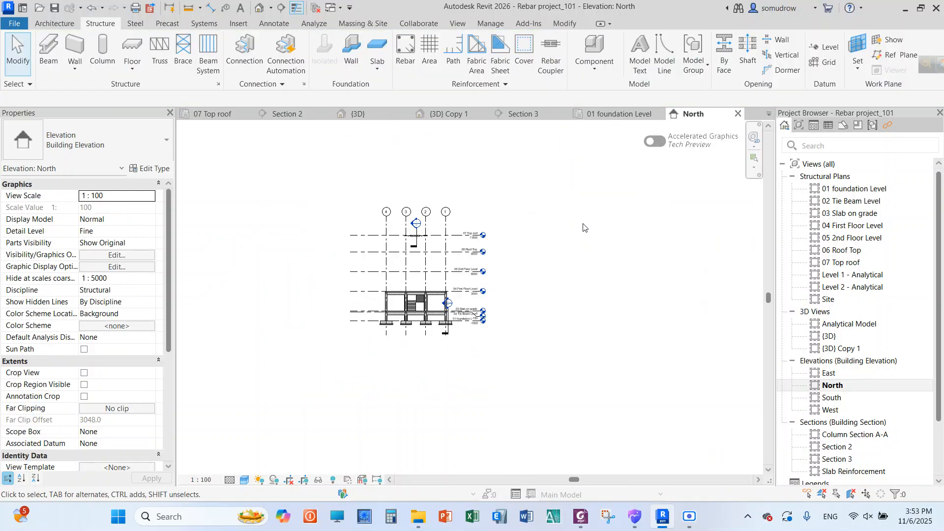
Close the North elevation and open the 01 foundation Level structural plan
{"action": "left_click", "coordinate": [738, 113]}
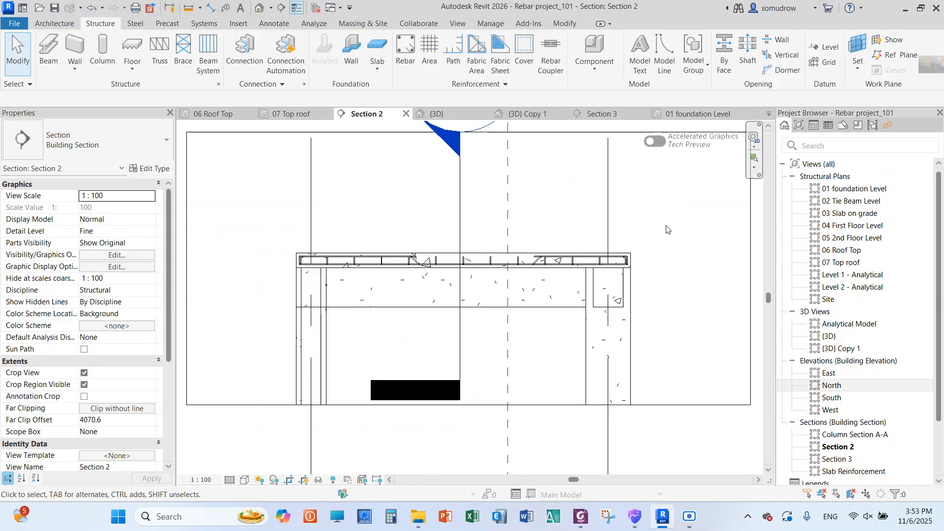
{"action": "double_click", "coordinate": [851, 188]}
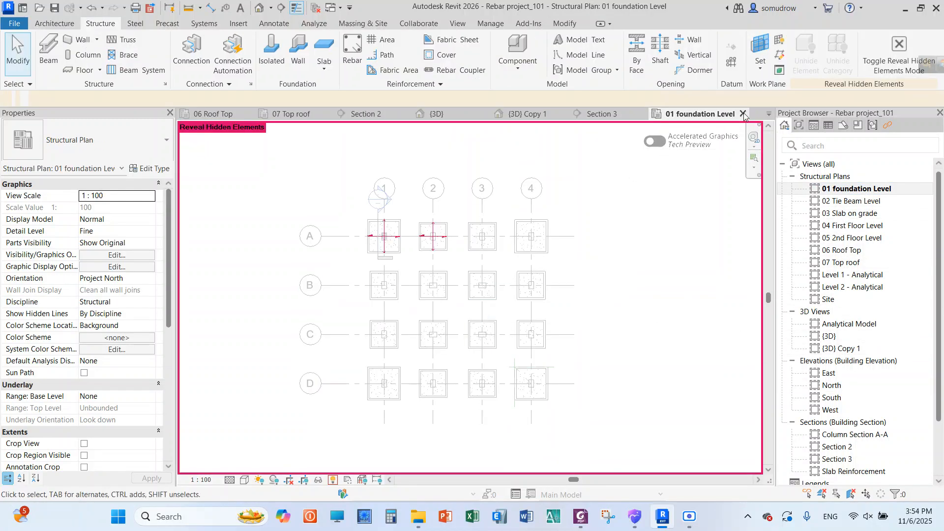
Turn off Reveal Hidden Elements in the foundation plan and open the 04 First Floor Level structural plan
{"action": "left_click", "coordinate": [333, 480]}
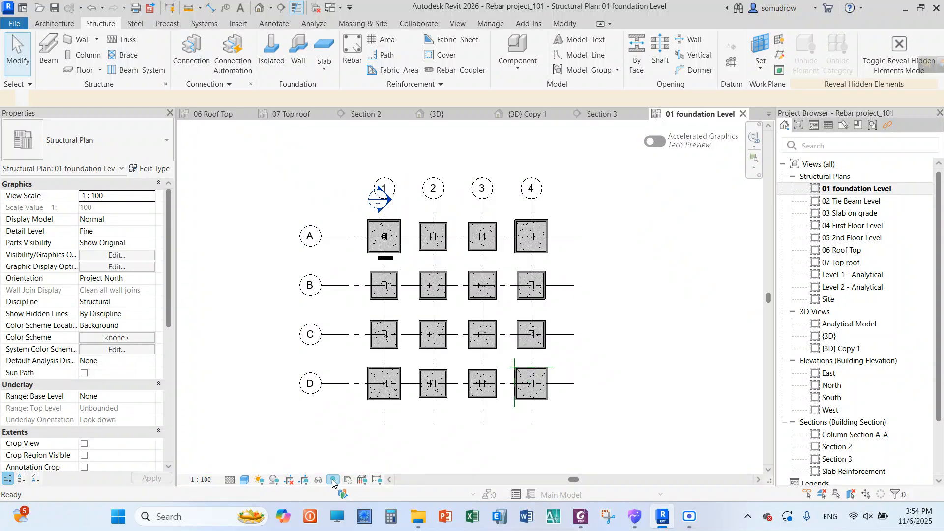
{"action": "double_click", "coordinate": [855, 225]}
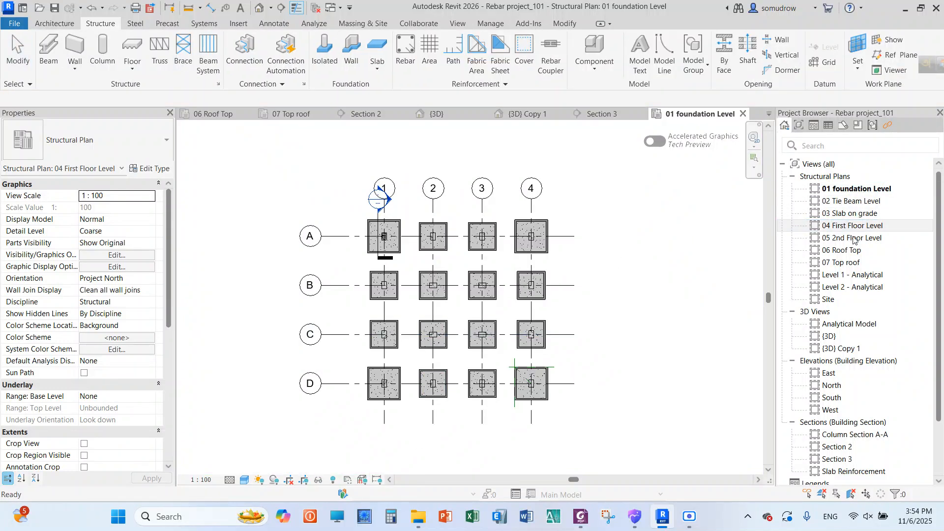
Hide the 150 mm foundation slab in the 04 First Floor Level plan view
{"action": "scroll", "coordinate": [388, 256], "scroll_direction": "up", "scroll_amount": 3}
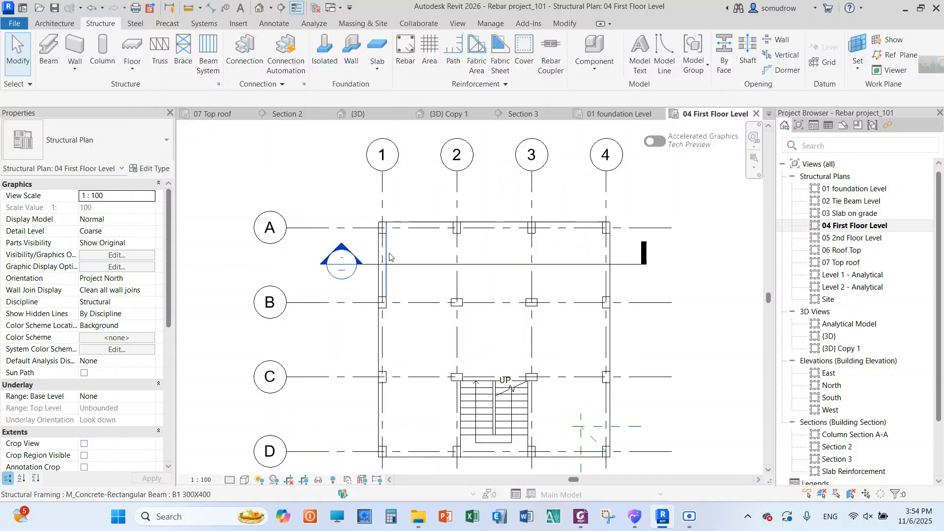
{"action": "left_click", "coordinate": [414, 221]}
{"action": "scroll", "coordinate": [319, 206], "scroll_direction": "down", "scroll_amount": 3}
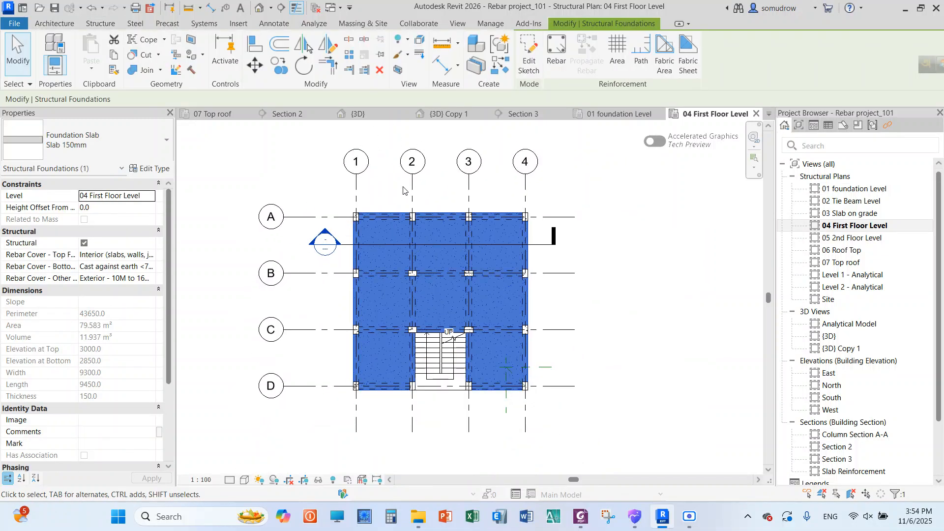
{"action": "scroll", "coordinate": [403, 191], "scroll_direction": "up", "scroll_amount": 2}
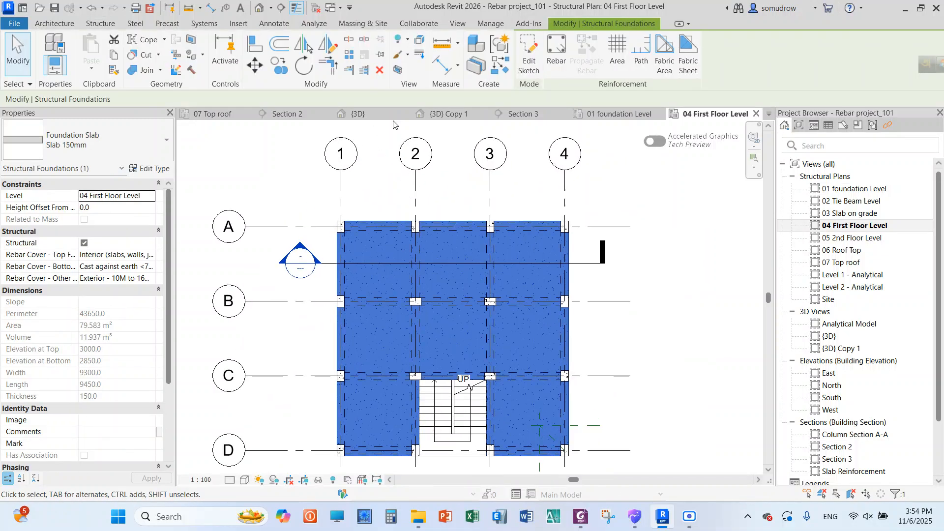
{"action": "left_click", "coordinate": [398, 44]}
{"action": "left_click", "coordinate": [418, 62]}
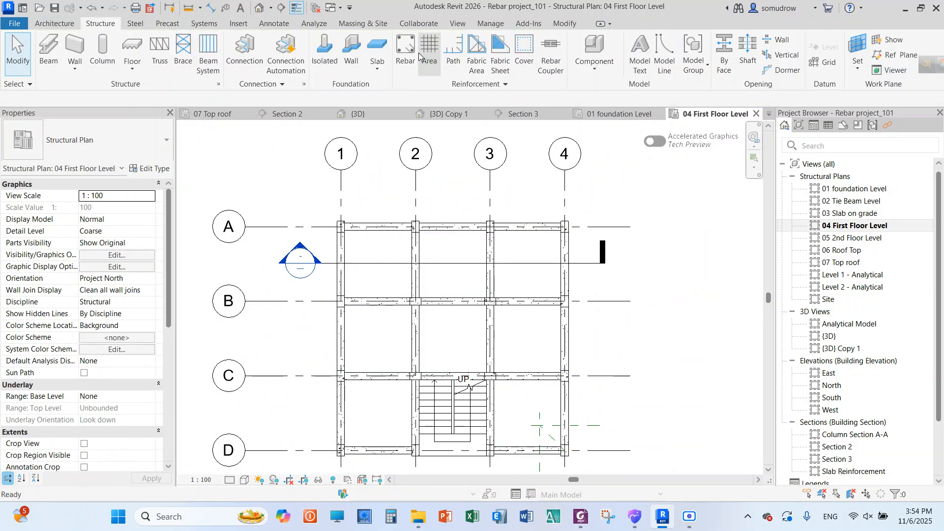
Open the Slab Reinforcement section and check the level and rebar cover of the lowest 150 mm slab
{"action": "scroll", "coordinate": [349, 266], "scroll_direction": "up", "scroll_amount": 1}
{"action": "scroll", "coordinate": [319, 207], "scroll_direction": "down", "scroll_amount": 3}
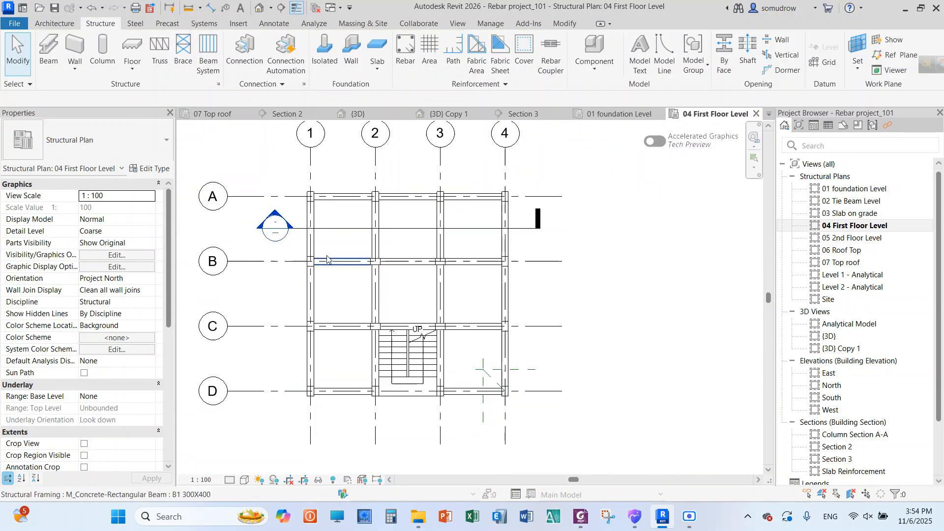
{"action": "scroll", "coordinate": [306, 178], "scroll_direction": "up", "scroll_amount": 2}
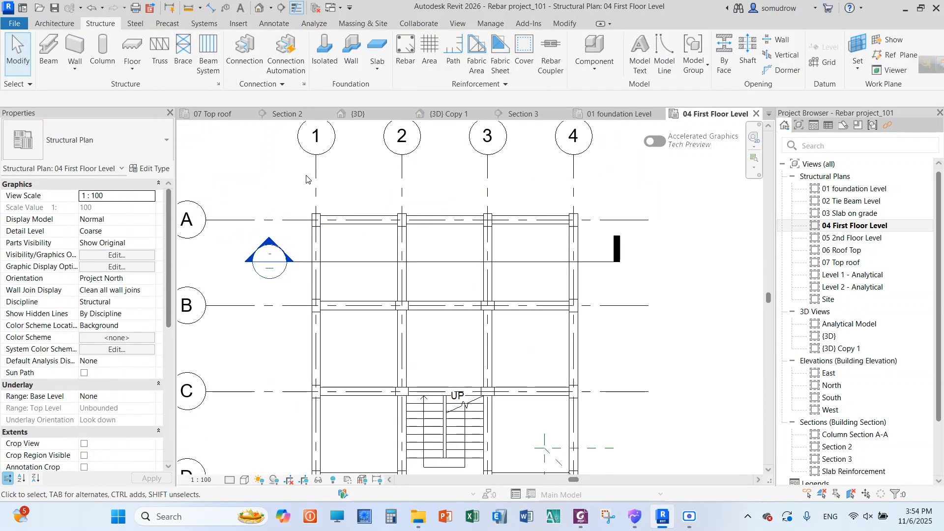
{"action": "double_click", "coordinate": [269, 244]}
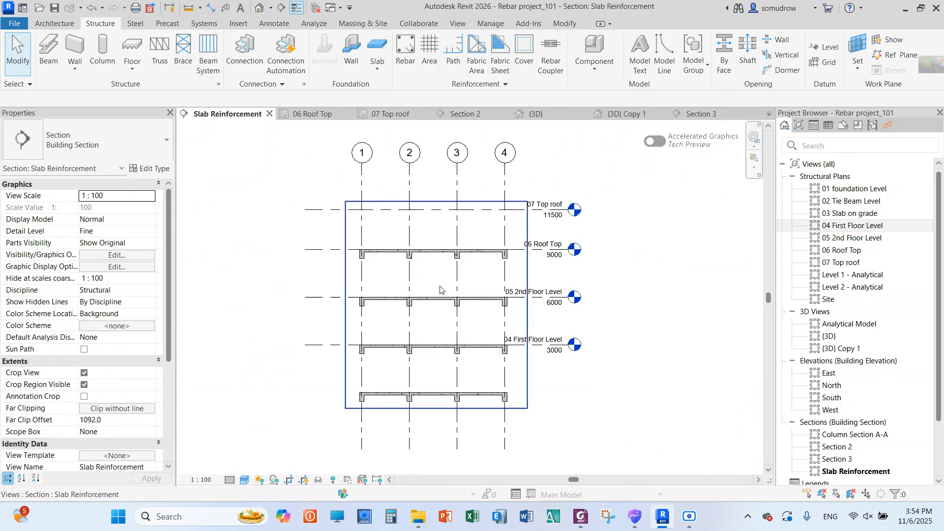
{"action": "scroll", "coordinate": [463, 392], "scroll_direction": "up", "scroll_amount": 5}
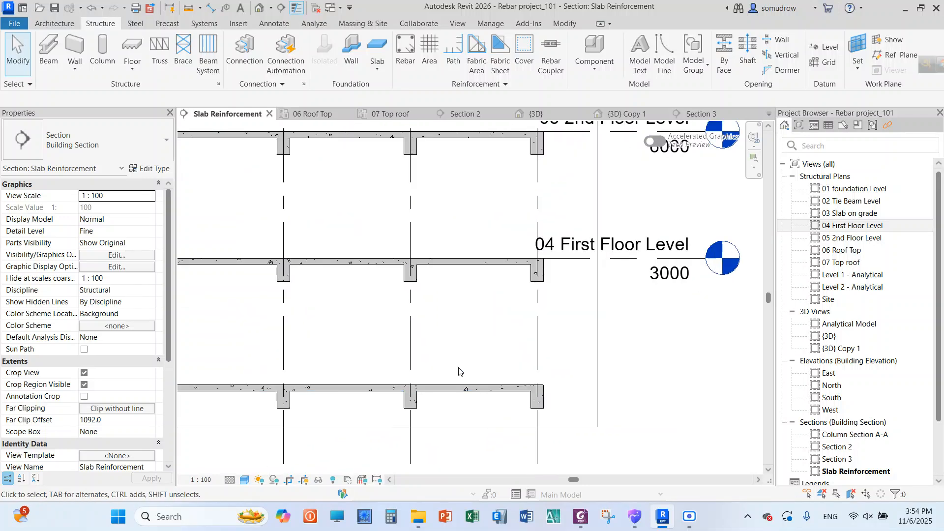
{"action": "left_click", "coordinate": [458, 390]}
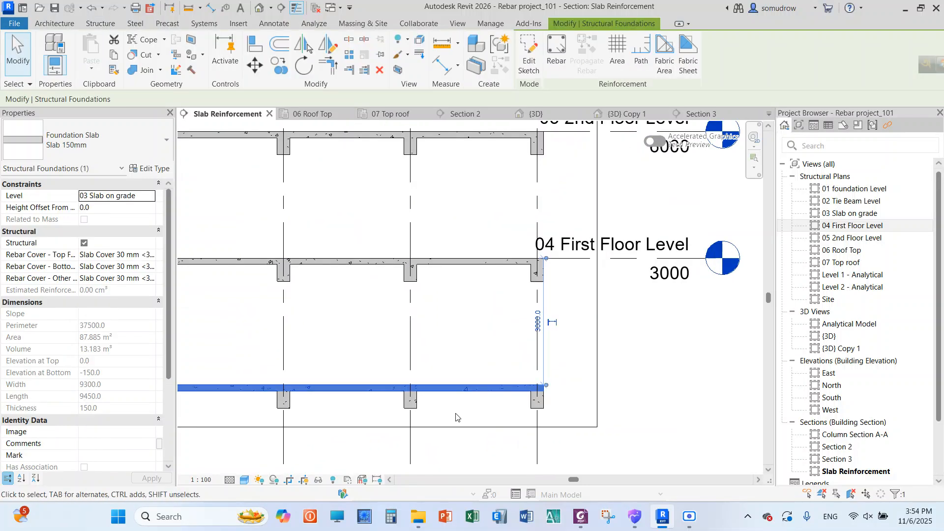
{"action": "scroll", "coordinate": [451, 415], "scroll_direction": "up", "scroll_amount": 3}
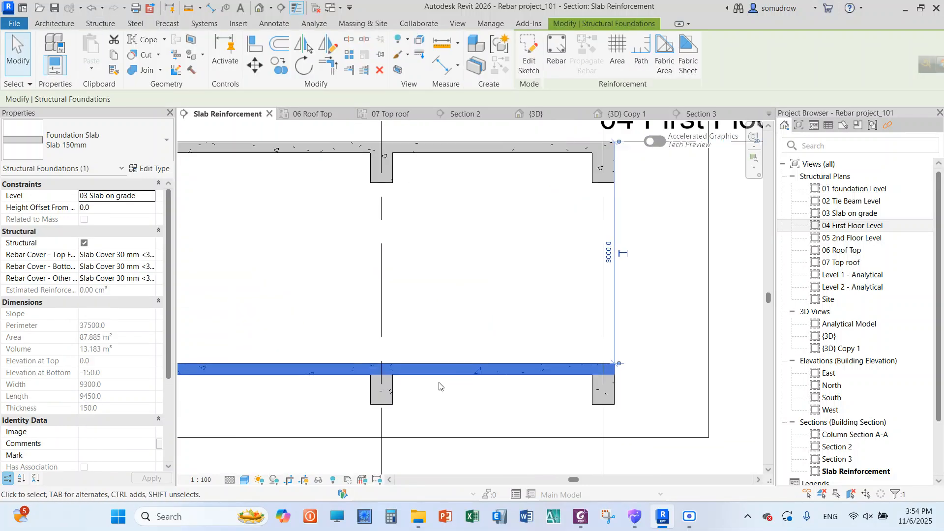
{"action": "scroll", "coordinate": [439, 384], "scroll_direction": "down", "scroll_amount": 6}
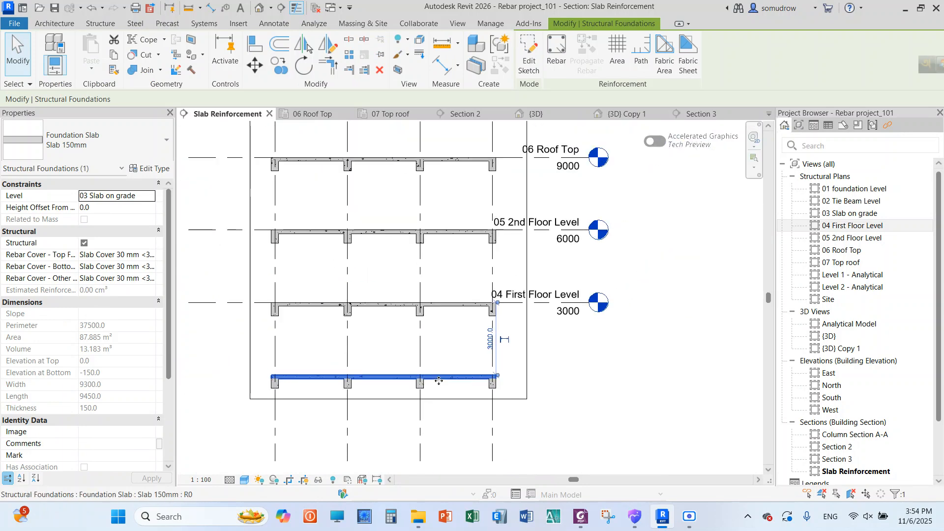
{"action": "scroll", "coordinate": [439, 381], "scroll_direction": "down", "scroll_amount": 1}
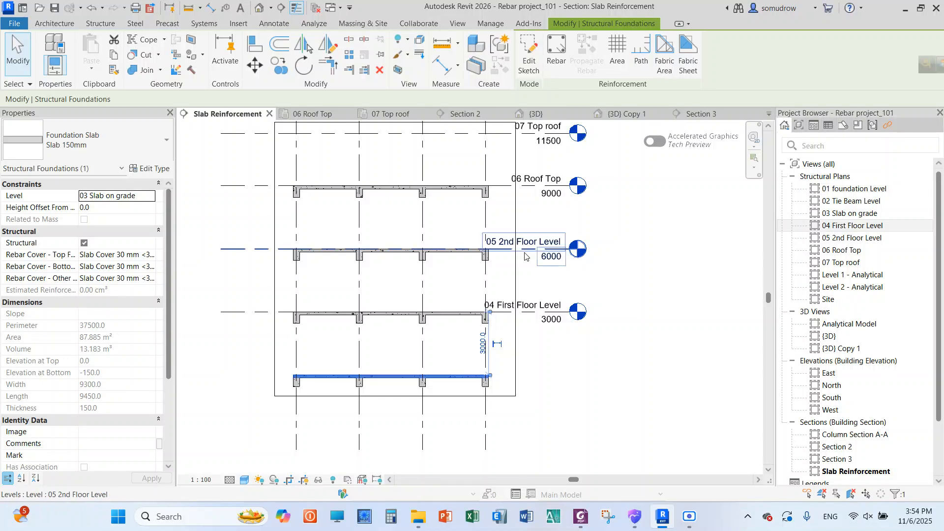
{"action": "scroll", "coordinate": [472, 417], "scroll_direction": "down", "scroll_amount": 1}
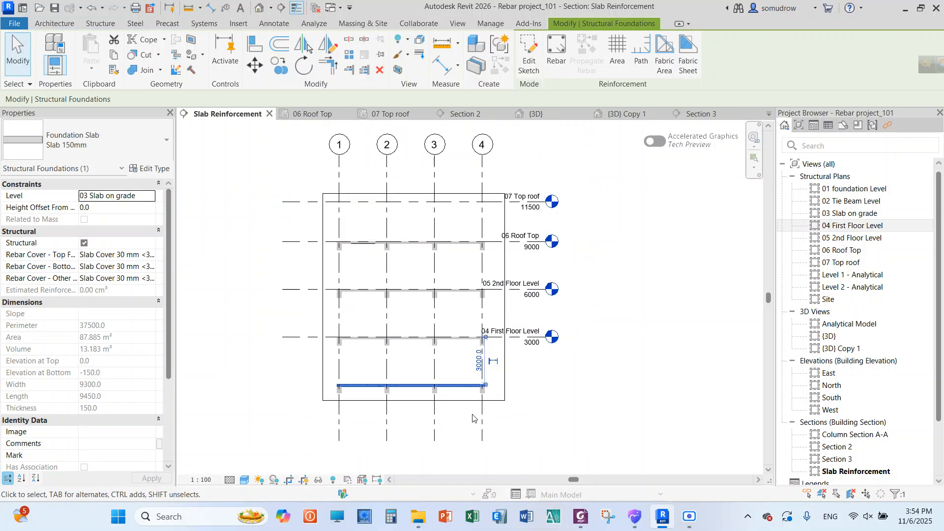
In the 04 First Floor Level plan, draw a section along grid 1 from about 1500 mm beyond grid A to just past grid D
{"action": "double_click", "coordinate": [853, 225]}
{"action": "scroll", "coordinate": [418, 285], "scroll_direction": "up", "scroll_amount": 2}
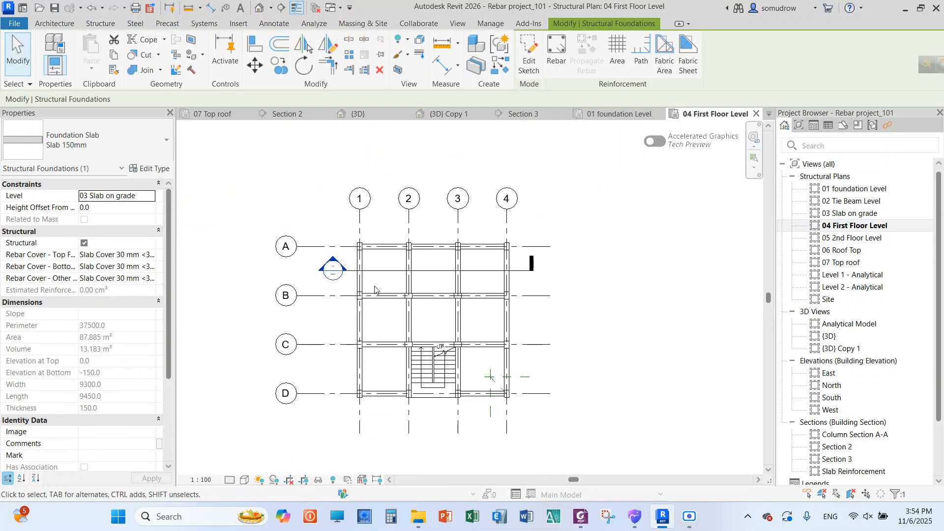
{"action": "left_click", "coordinate": [281, 8]}
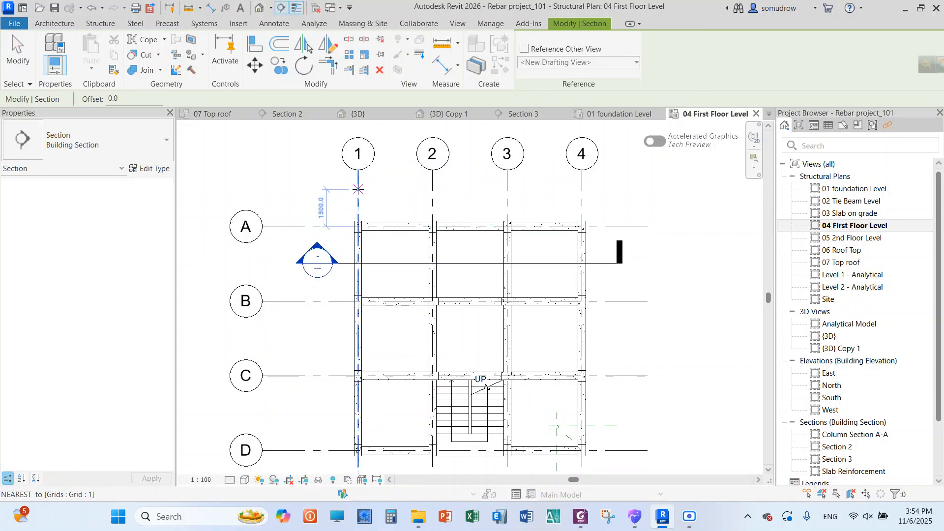
{"action": "left_click", "coordinate": [358, 189]}
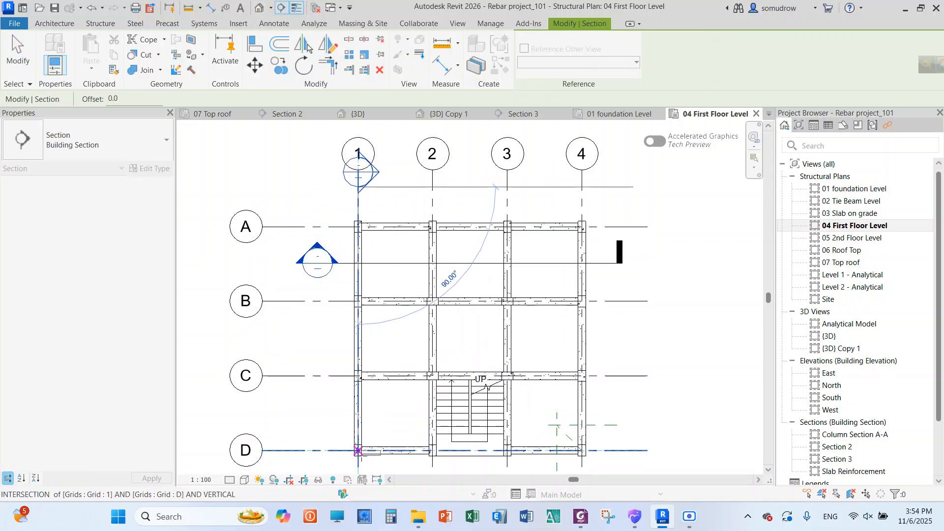
{"action": "scroll", "coordinate": [371, 332], "scroll_direction": "down", "scroll_amount": 2}
{"action": "left_click", "coordinate": [364, 404]}
{"action": "scroll", "coordinate": [364, 393], "scroll_direction": "up", "scroll_amount": 2}
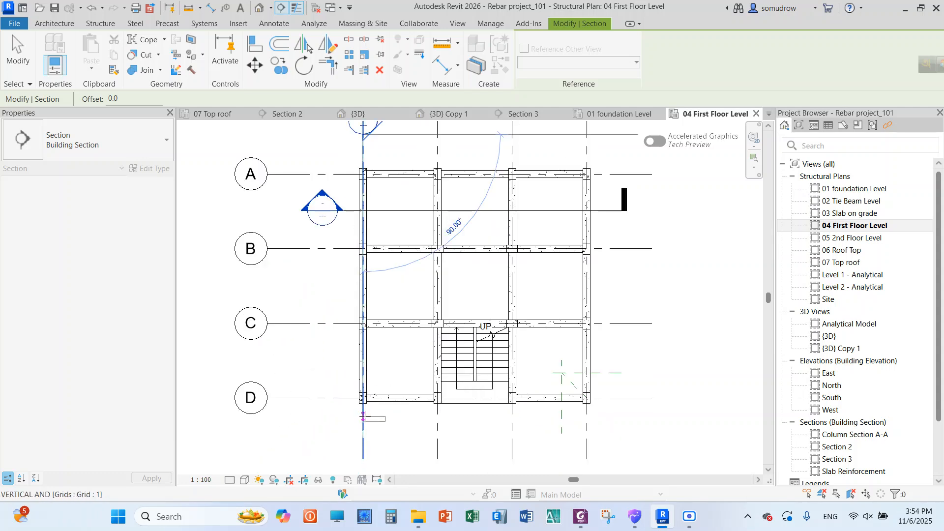
{"action": "right_click", "coordinate": [396, 235]}
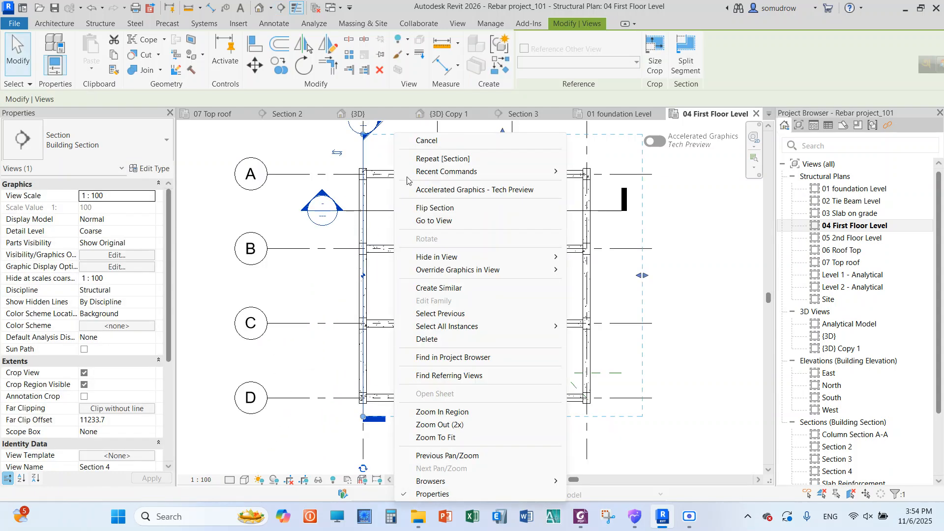
{"action": "left_click", "coordinate": [418, 141]}
{"action": "right_click", "coordinate": [397, 227]}
{"action": "left_click", "coordinate": [420, 233]}
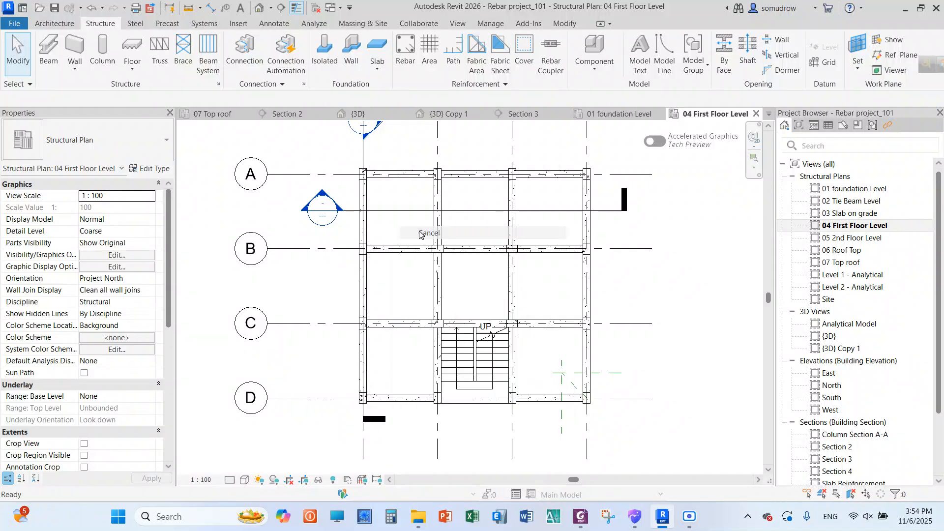
Open the view of the new section along grid 1
{"action": "scroll", "coordinate": [374, 170], "scroll_direction": "down", "scroll_amount": 2}
{"action": "scroll", "coordinate": [381, 172], "scroll_direction": "up", "scroll_amount": 1}
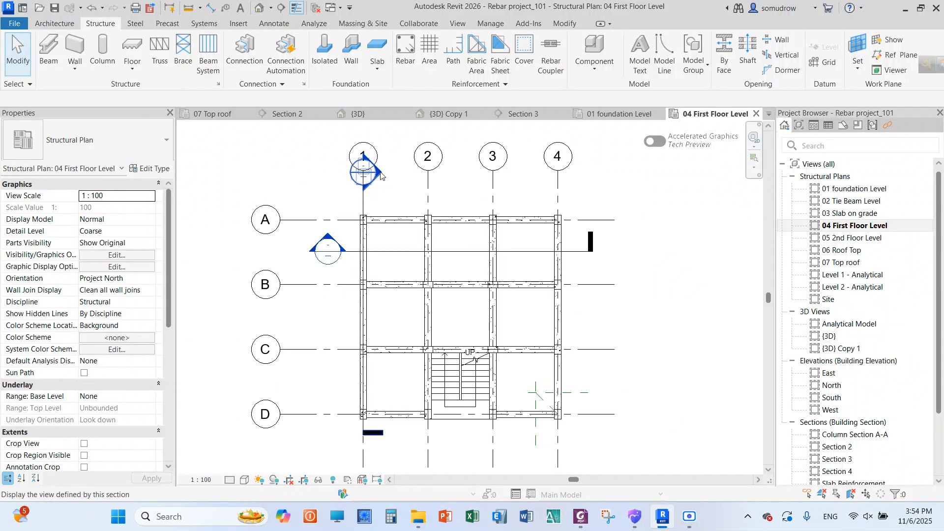
{"action": "double_click", "coordinate": [380, 174]}
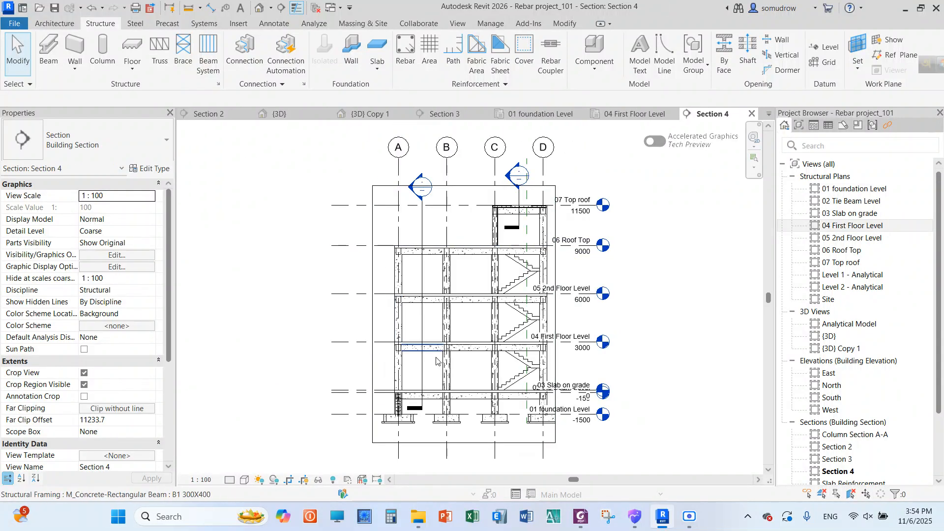
Hide all the level lines in the new section view along grid 1
{"action": "scroll", "coordinate": [454, 419], "scroll_direction": "up", "scroll_amount": 3}
{"action": "scroll", "coordinate": [456, 425], "scroll_direction": "down", "scroll_amount": 1}
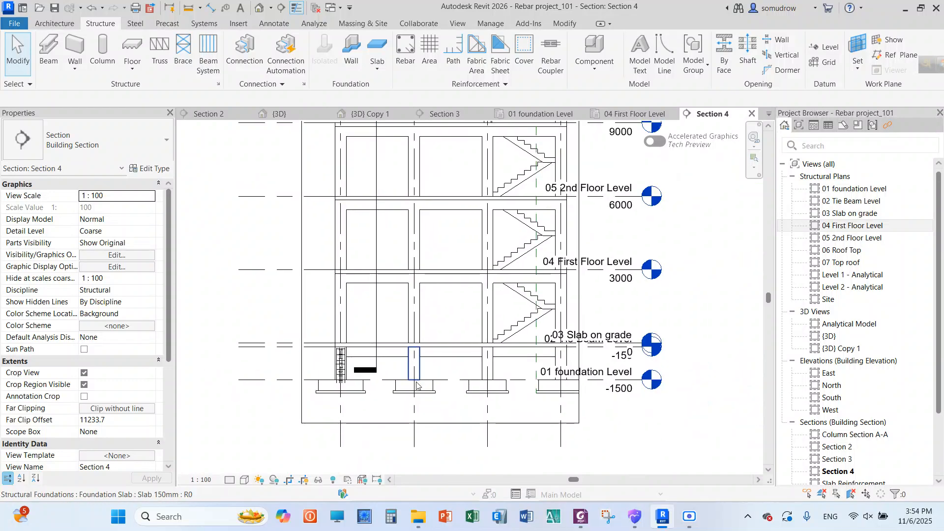
{"action": "scroll", "coordinate": [457, 431], "scroll_direction": "down", "scroll_amount": 2}
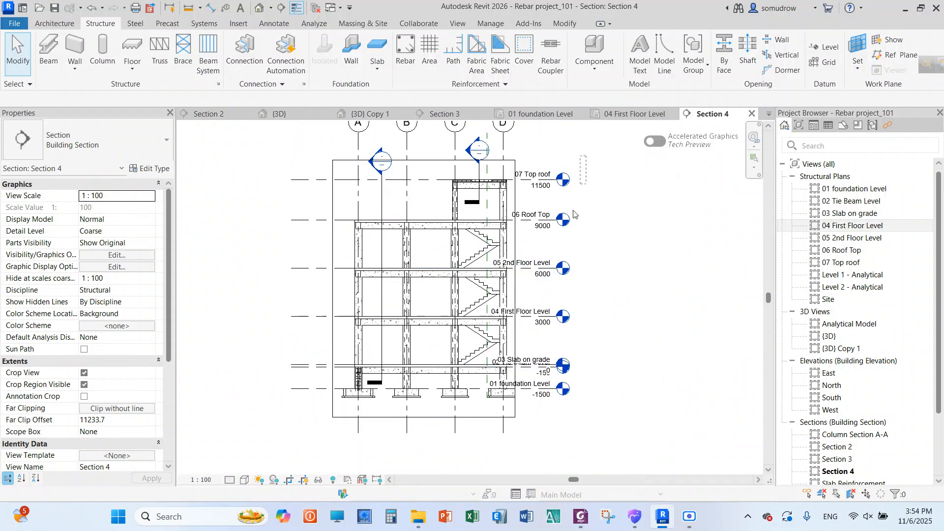
{"action": "left_click_drag", "start_coordinate": [534, 424], "coordinate": [533, 423]}
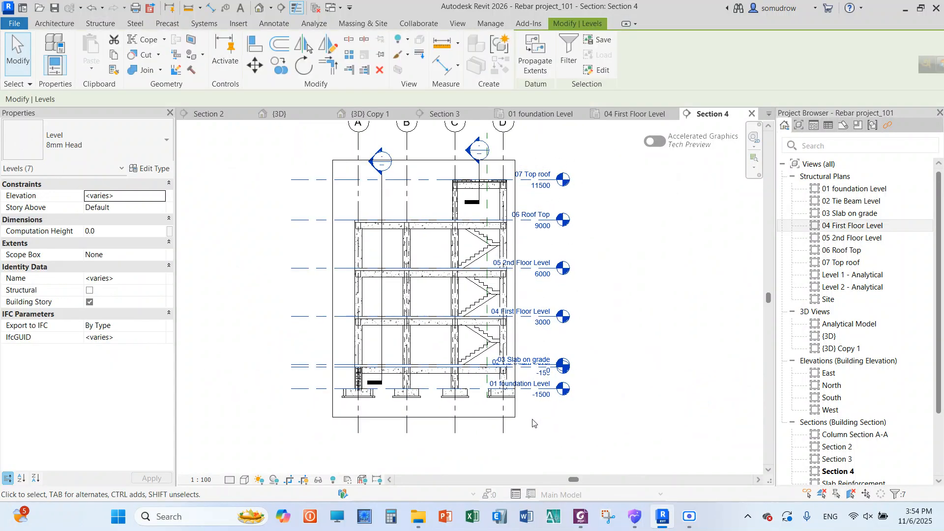
{"action": "left_click", "coordinate": [399, 52]}
{"action": "left_click", "coordinate": [420, 65]}
{"action": "scroll", "coordinate": [417, 311], "scroll_direction": "down", "scroll_amount": 2}
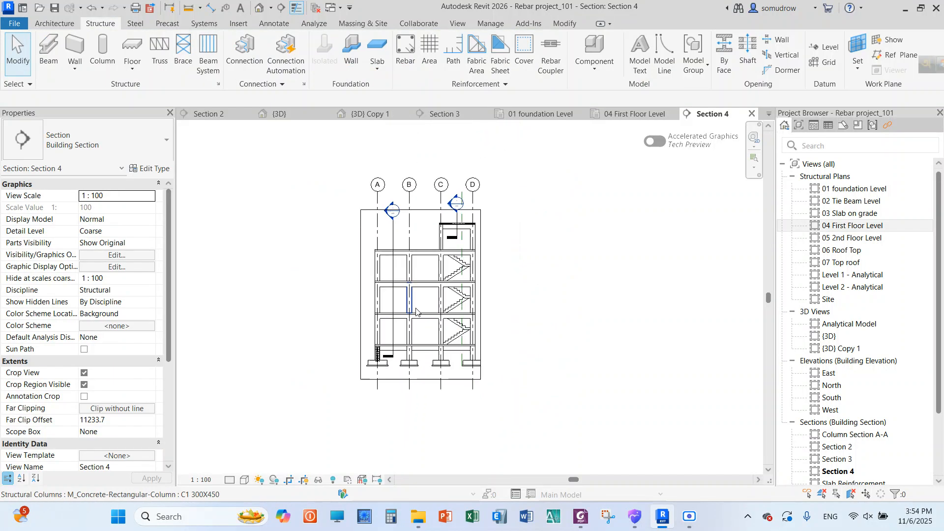
Tighten the section's crop region, raising its lower edge above the footings and lowering its upper edge below the top roof slab
{"action": "scroll", "coordinate": [420, 249], "scroll_direction": "up", "scroll_amount": 2}
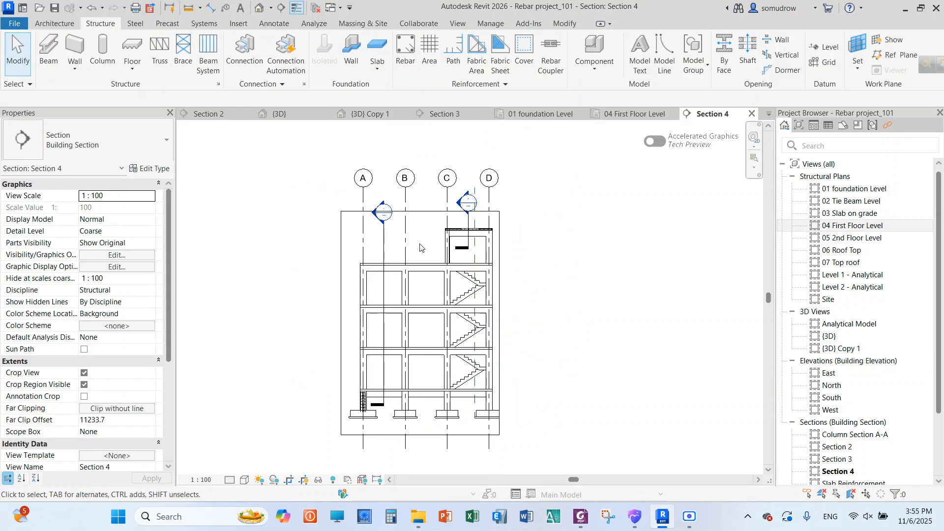
{"action": "left_click", "coordinate": [418, 463]}
{"action": "left_click_drag", "start_coordinate": [420, 463], "coordinate": [420, 430]}
{"action": "left_click_drag", "start_coordinate": [421, 209], "coordinate": [419, 211]}
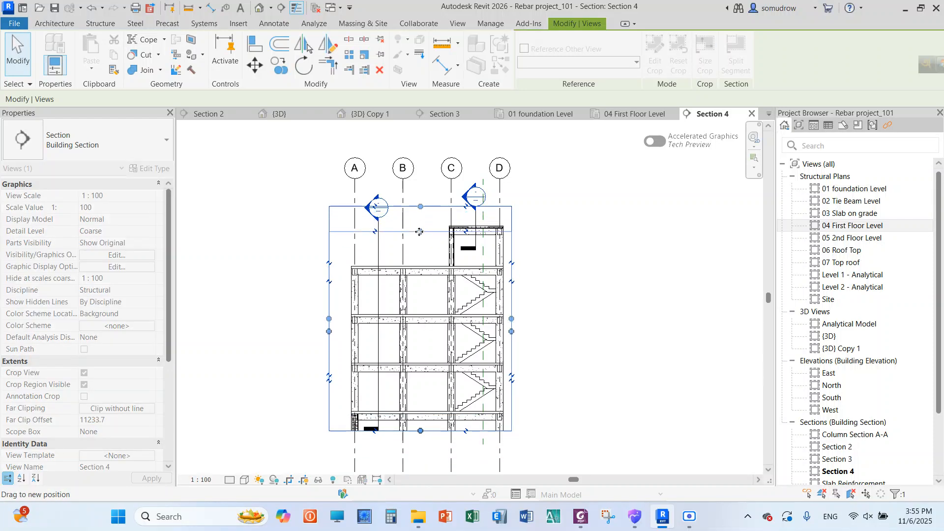
{"action": "left_click_drag", "start_coordinate": [420, 244], "coordinate": [419, 244]}
{"action": "scroll", "coordinate": [416, 388], "scroll_direction": "up", "scroll_amount": 3}
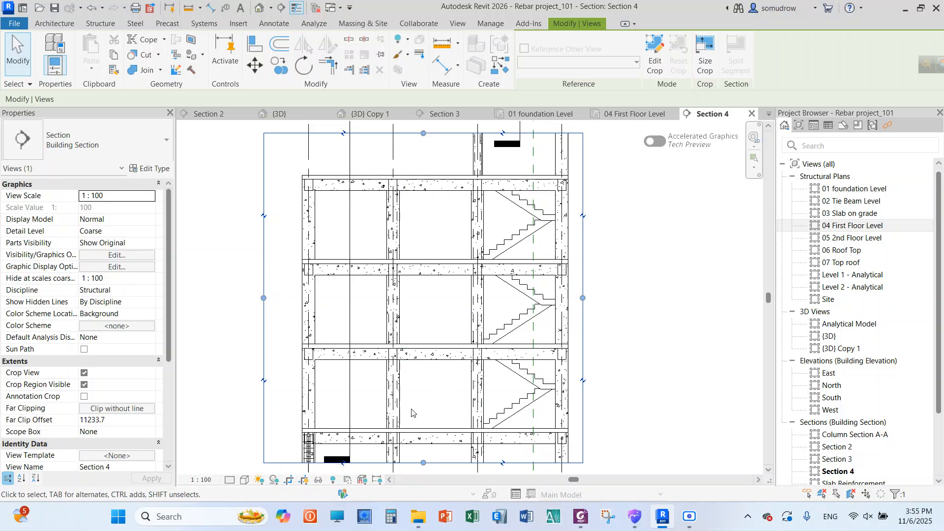
Inspect the B1 300X400 beams at the first floor between grids A and C, then clear the selection
{"action": "left_click", "coordinate": [429, 359]}
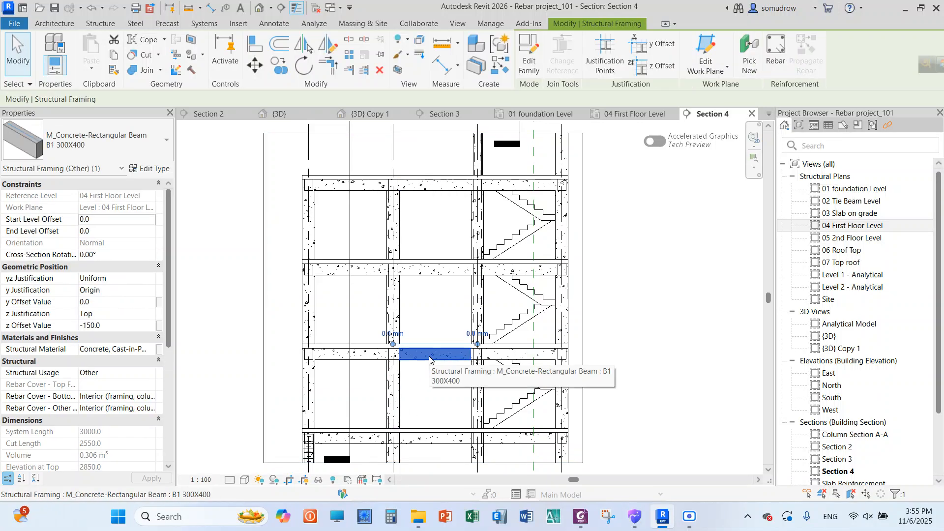
{"action": "left_click", "coordinate": [362, 363]}
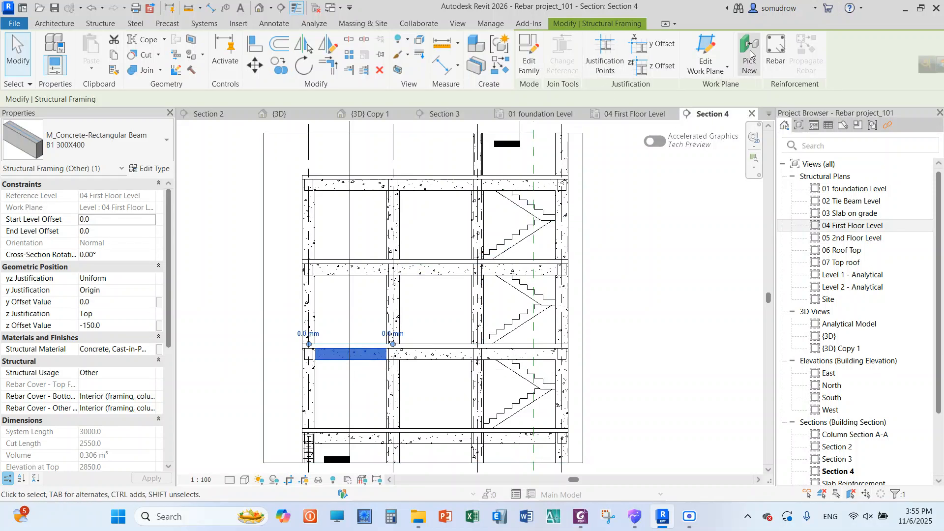
{"action": "right_click", "coordinate": [629, 215]}
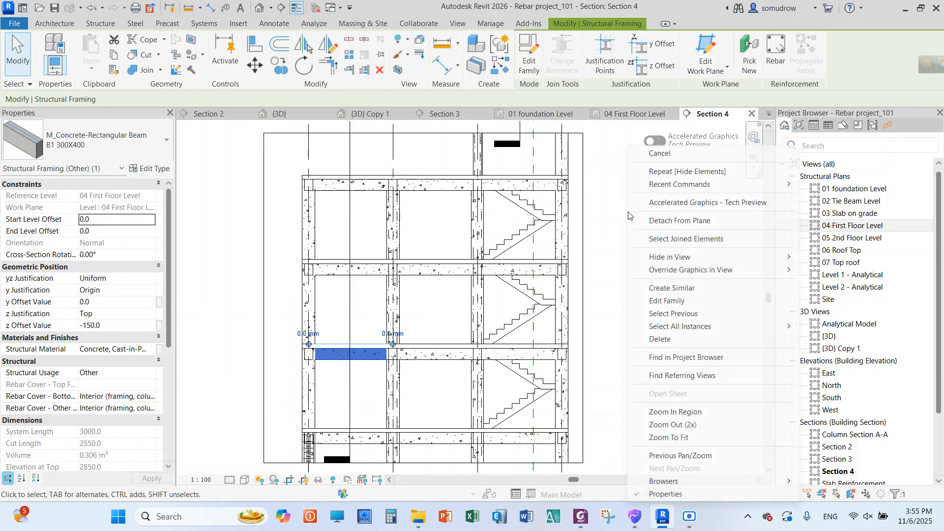
{"action": "left_click", "coordinate": [661, 153]}
{"action": "right_click", "coordinate": [628, 239]}
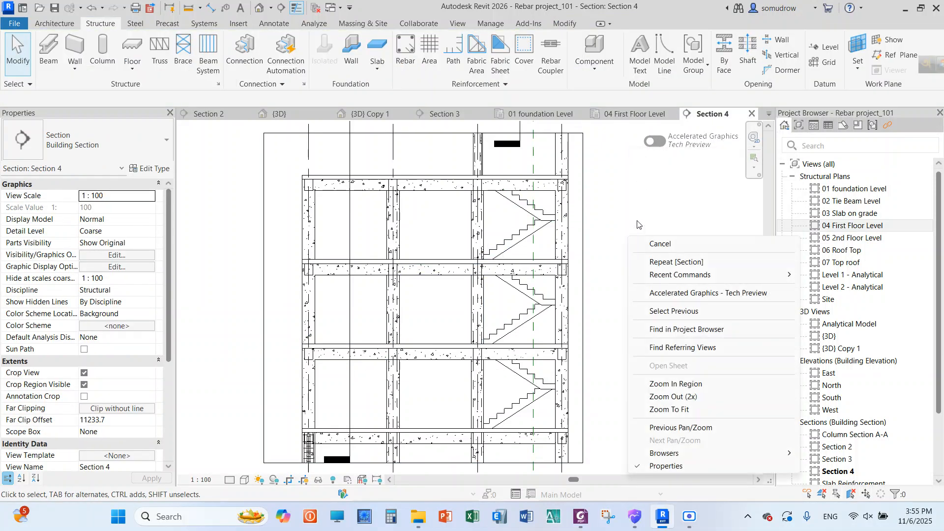
{"action": "left_click", "coordinate": [648, 244]}
{"action": "scroll", "coordinate": [339, 363], "scroll_direction": "up", "scroll_amount": 2}
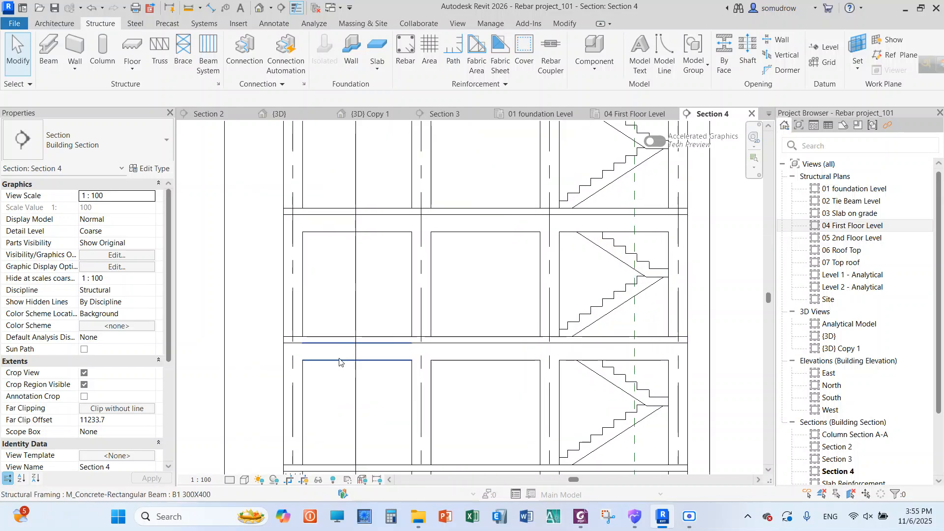
{"action": "left_click", "coordinate": [406, 49]}
{"action": "right_click", "coordinate": [255, 173]}
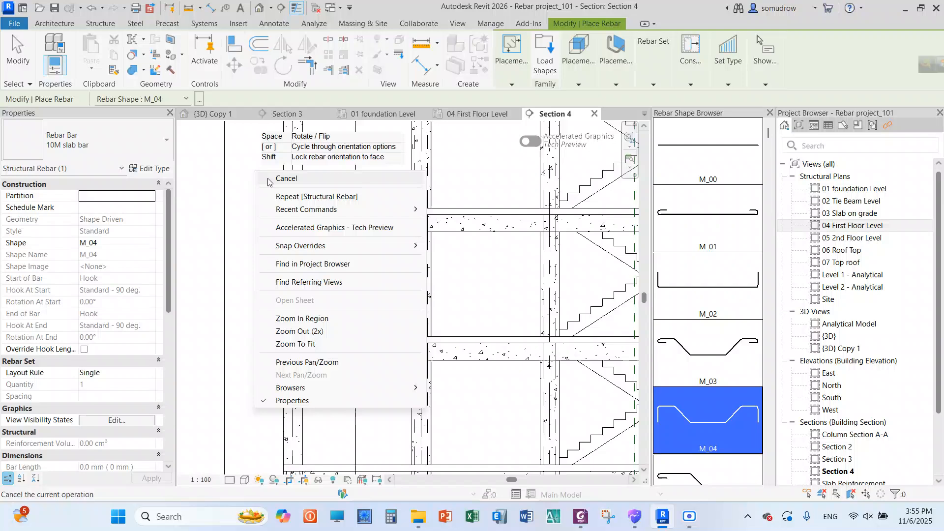
{"action": "left_click", "coordinate": [286, 178]}
Review the project's rebar cover settings, closing the list without changes
{"action": "left_click", "coordinate": [315, 352]}
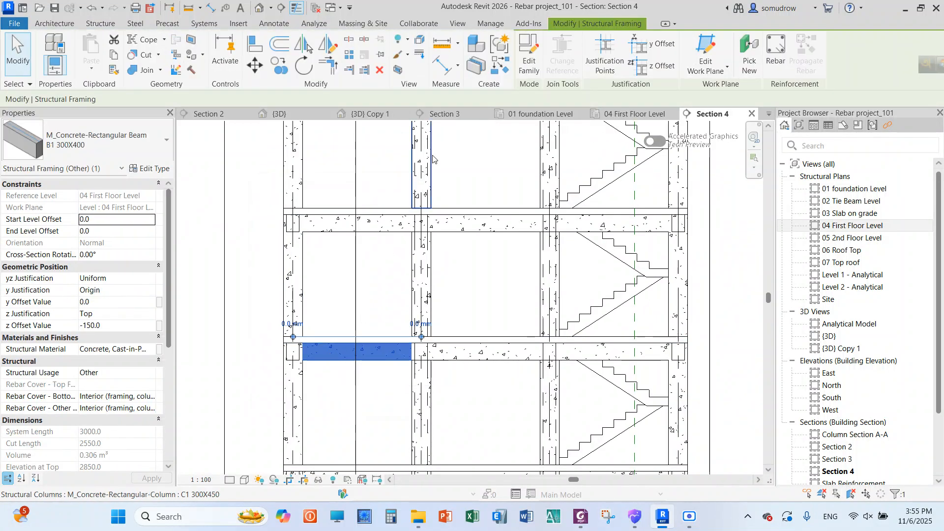
{"action": "left_click", "coordinate": [98, 25]}
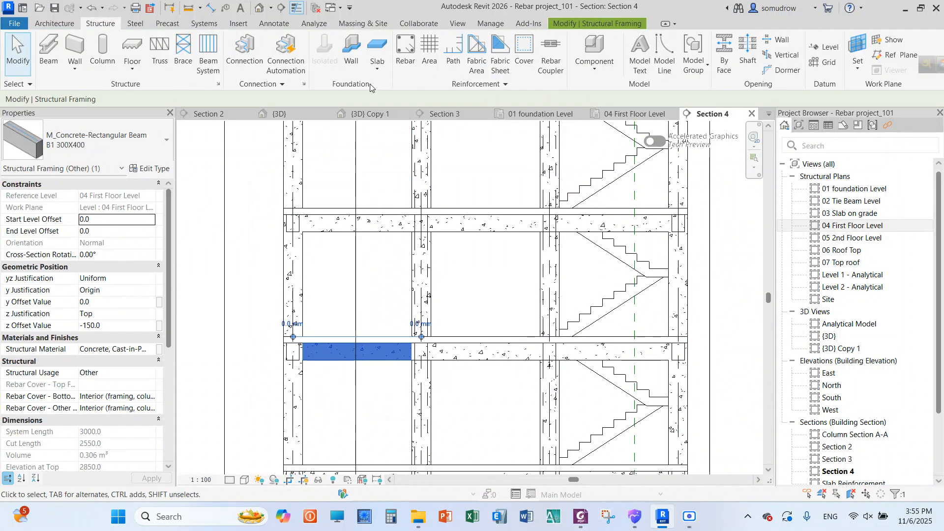
{"action": "left_click", "coordinate": [520, 57]}
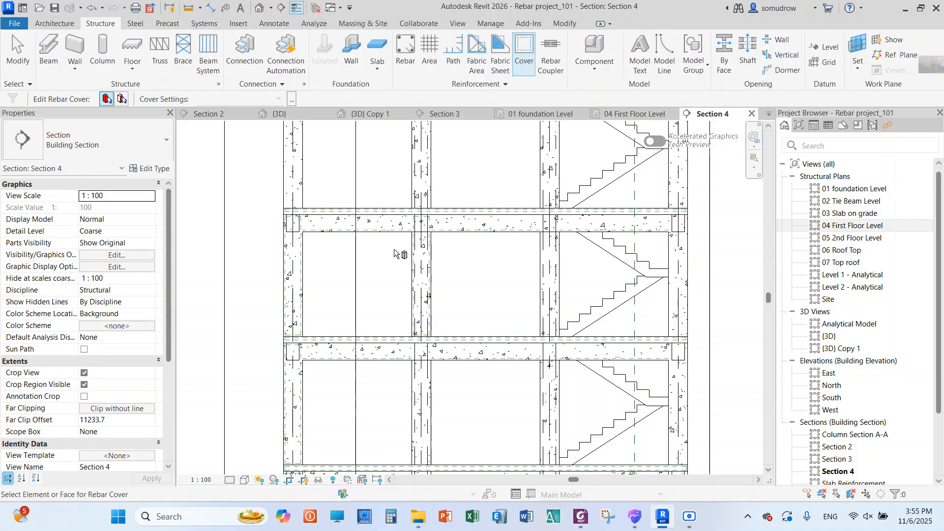
{"action": "left_click", "coordinate": [292, 98]}
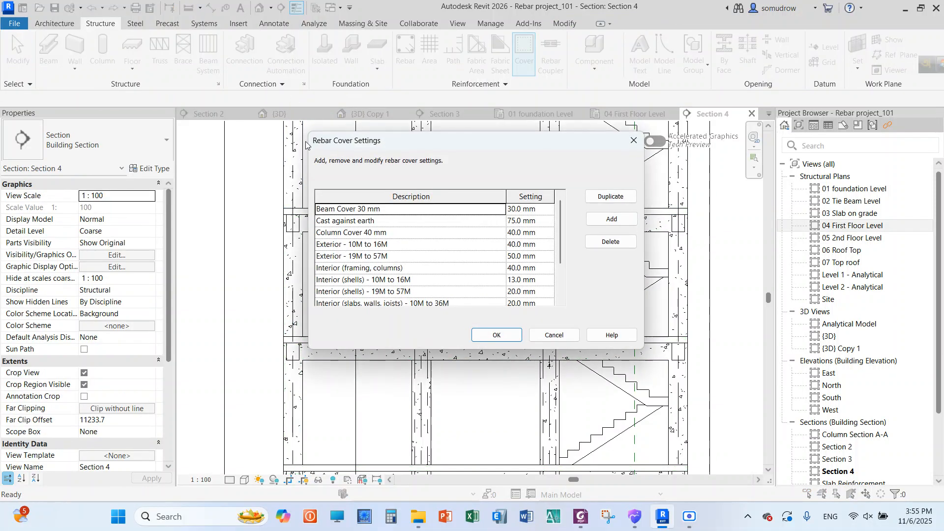
{"action": "left_click", "coordinate": [632, 142]}
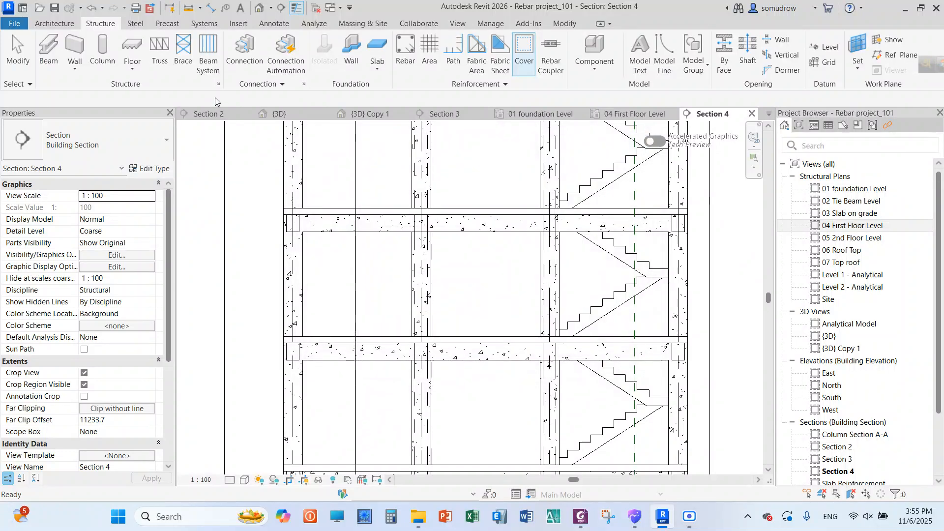
Assign the Beam Cover 30 mm rebar cover setting to the three first-floor beams between grids A and D
{"action": "left_click", "coordinate": [324, 355]}
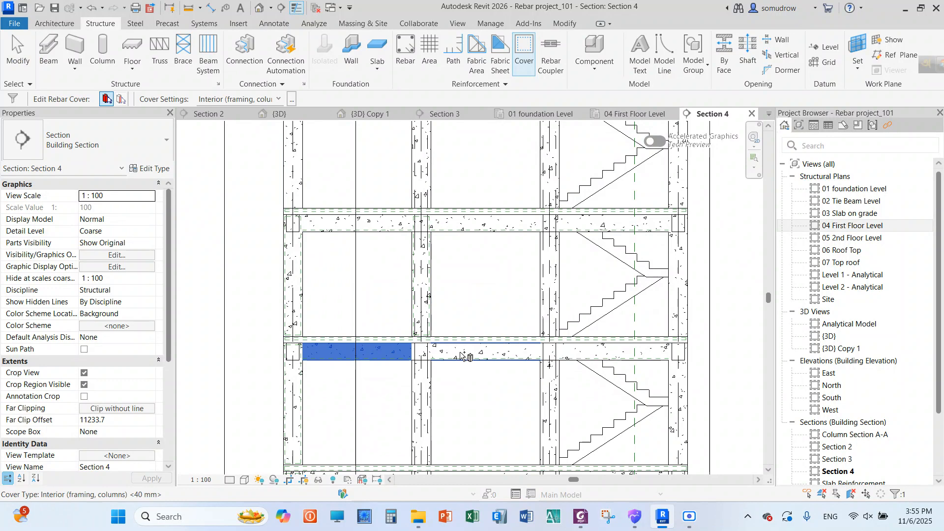
{"action": "left_click", "coordinate": [521, 352], "text": "ctrl"}
{"action": "left_click", "coordinate": [593, 358], "text": "ctrl"}
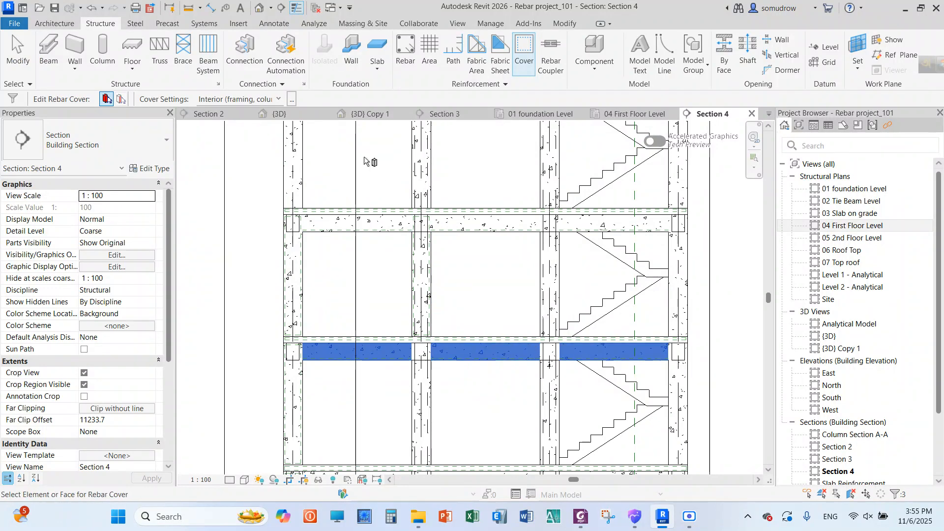
{"action": "left_click", "coordinate": [275, 99]}
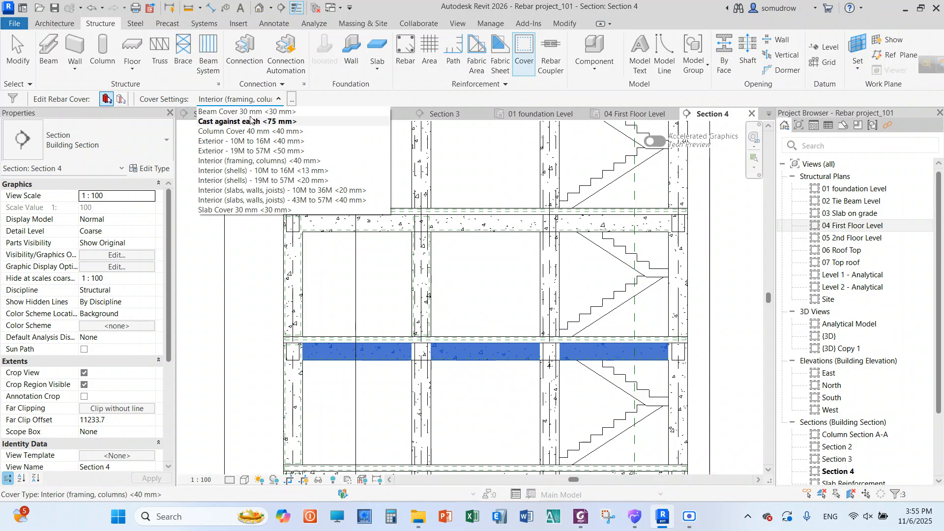
{"action": "left_click", "coordinate": [248, 112]}
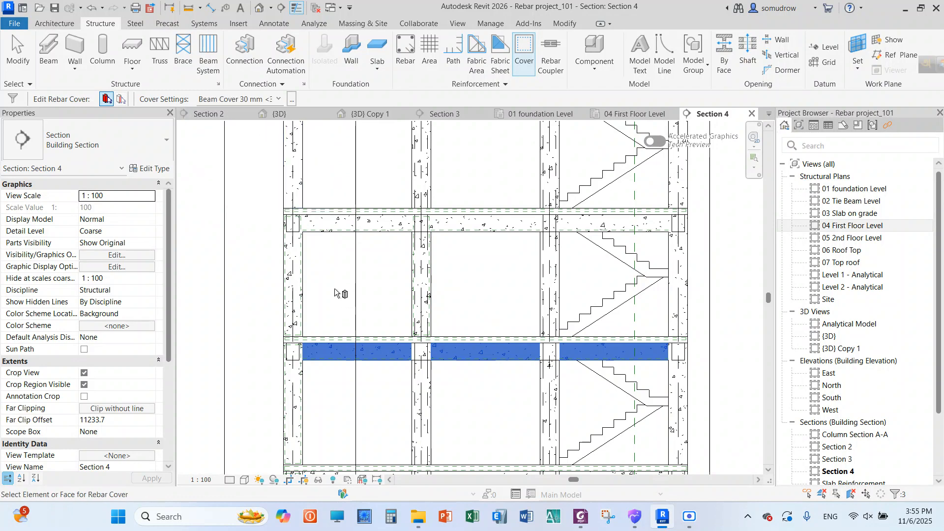
{"action": "right_click", "coordinate": [336, 276]}
{"action": "left_click", "coordinate": [358, 280]}
{"action": "right_click", "coordinate": [334, 252]}
{"action": "left_click", "coordinate": [355, 257]}
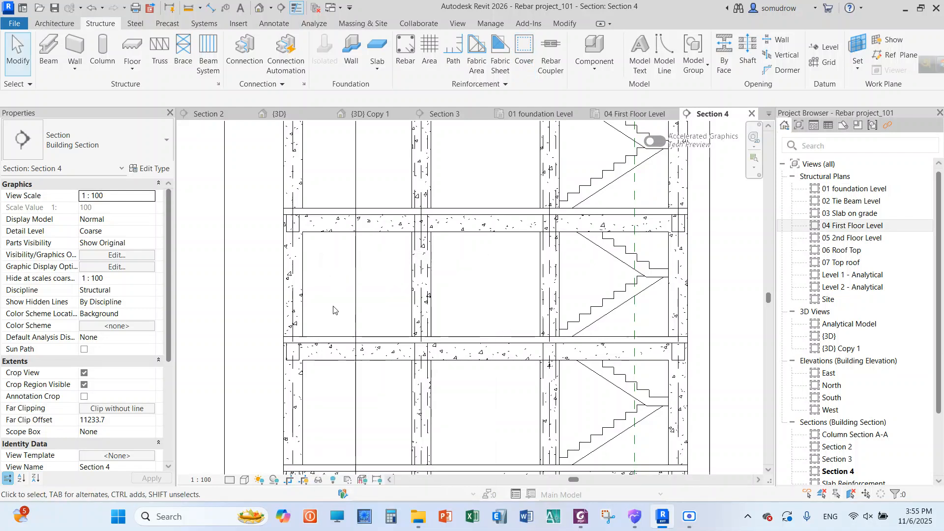
Check the rebar cover properties of the first-floor beam between grids A and B, then clear the selection
{"action": "left_click", "coordinate": [339, 360]}
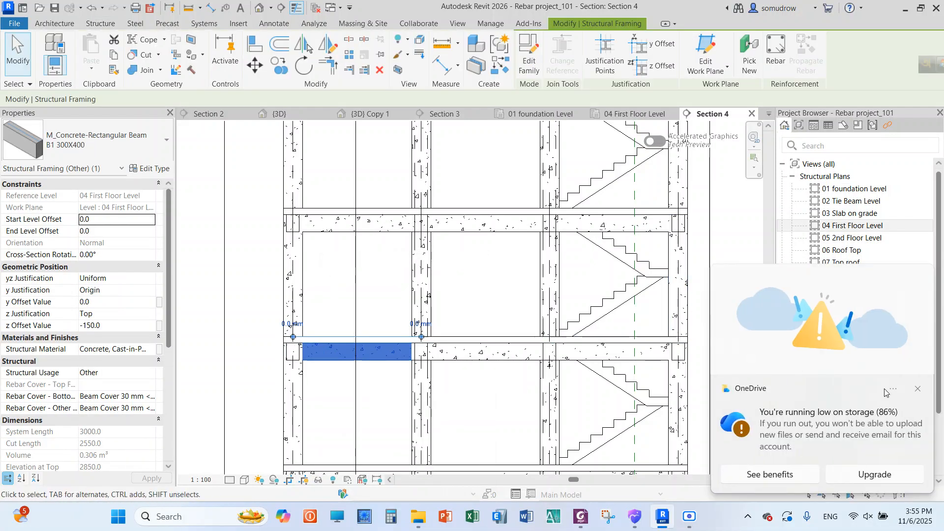
{"action": "left_click", "coordinate": [916, 389]}
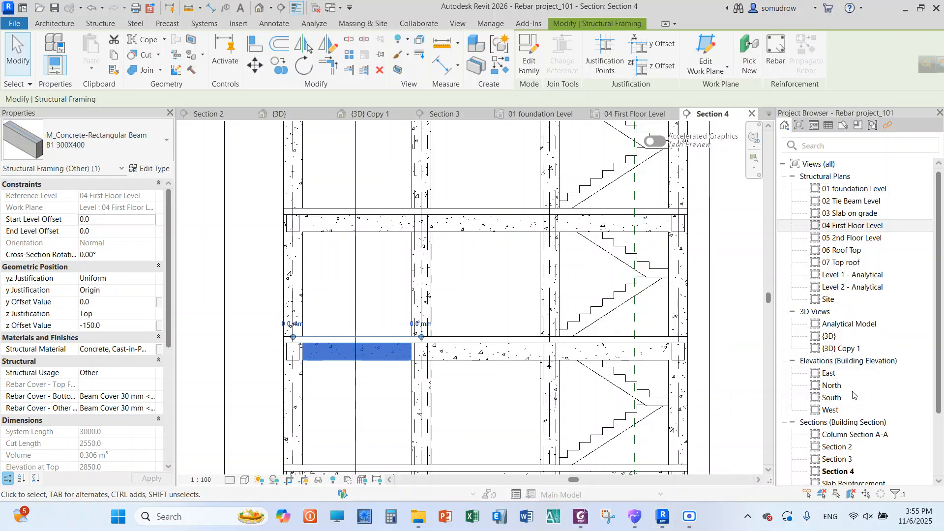
{"action": "left_click", "coordinate": [338, 291]}
{"action": "left_click", "coordinate": [324, 354]}
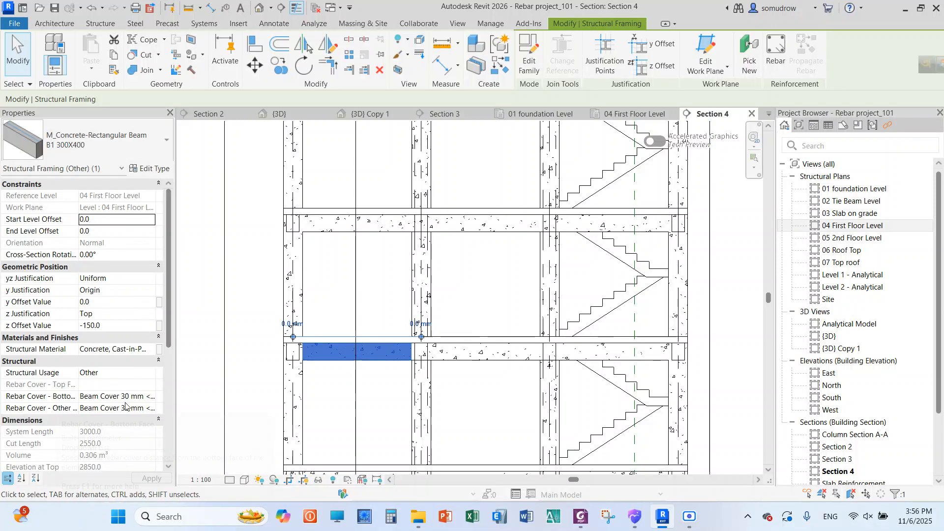
{"action": "left_click", "coordinate": [244, 365]}
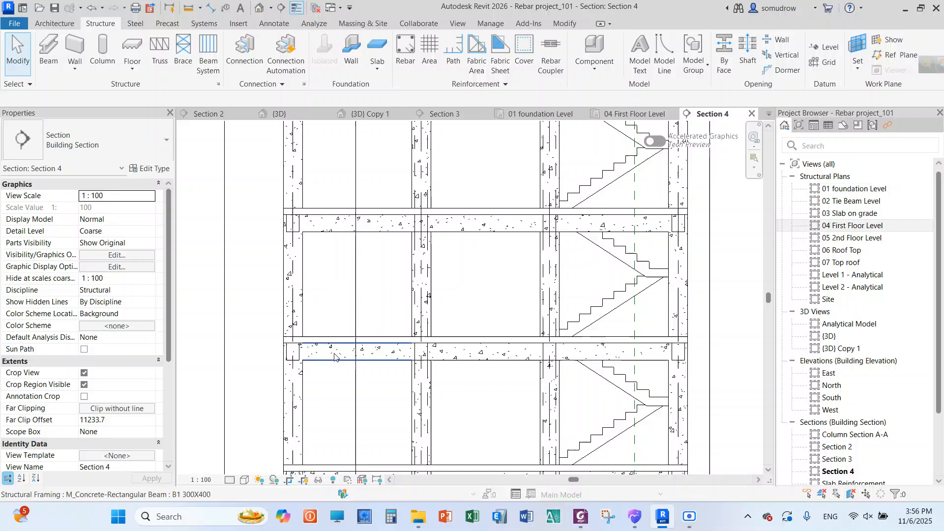
{"action": "left_click", "coordinate": [405, 51]}
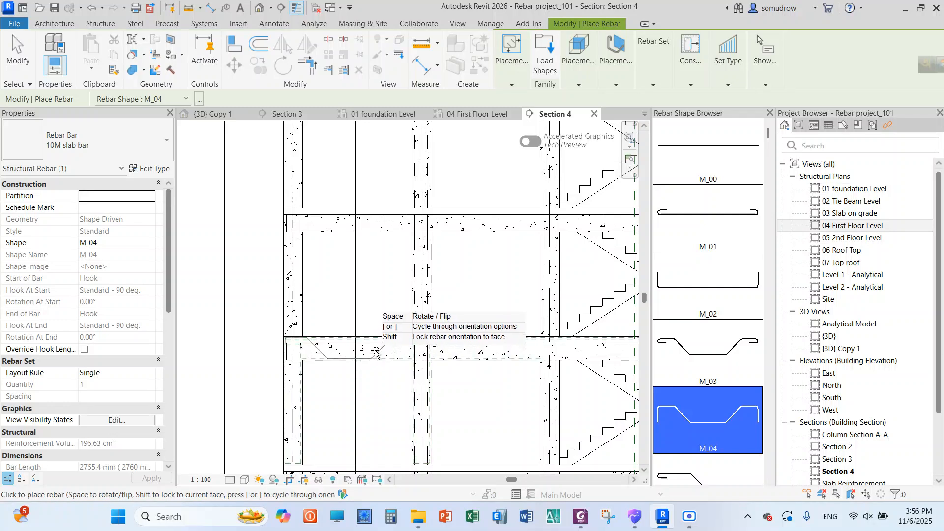
{"action": "scroll", "coordinate": [377, 349], "scroll_direction": "down", "scroll_amount": 5}
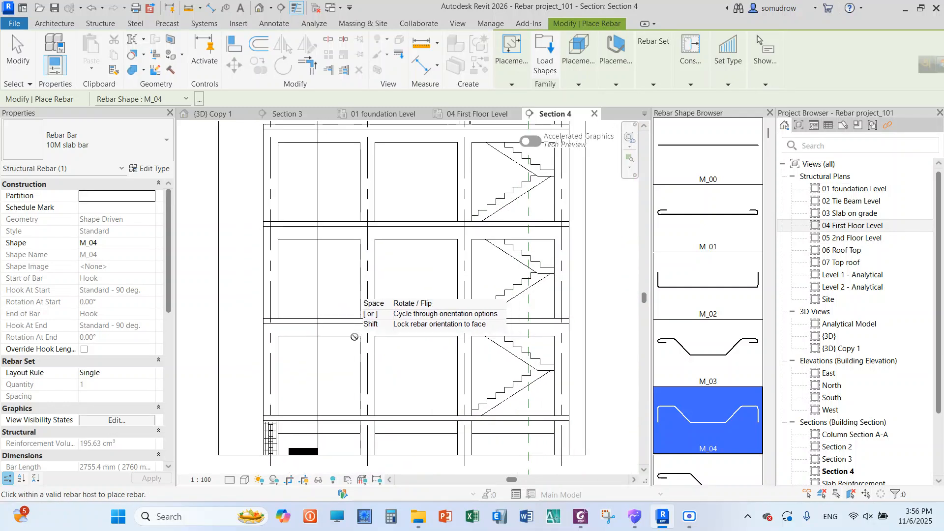
{"action": "scroll", "coordinate": [383, 342], "scroll_direction": "up", "scroll_amount": 4}
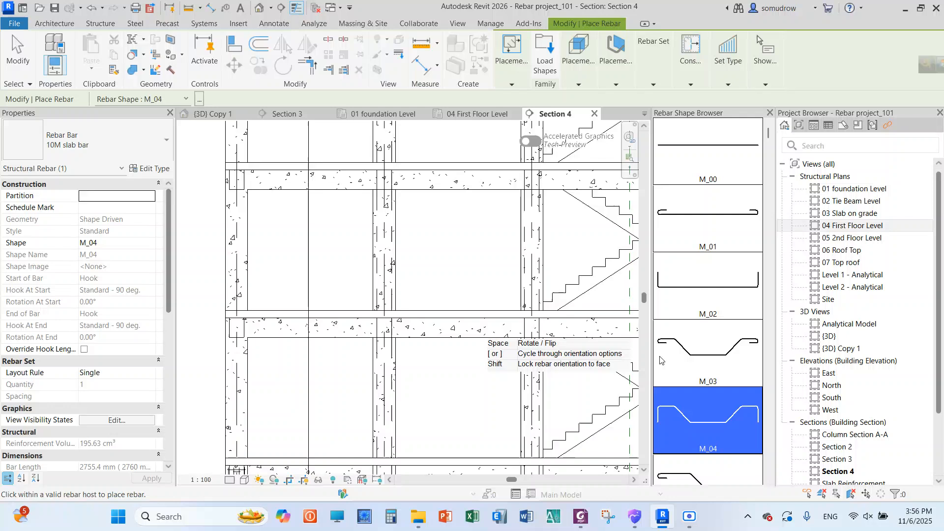
{"action": "scroll", "coordinate": [401, 317], "scroll_direction": "up", "scroll_amount": 5}
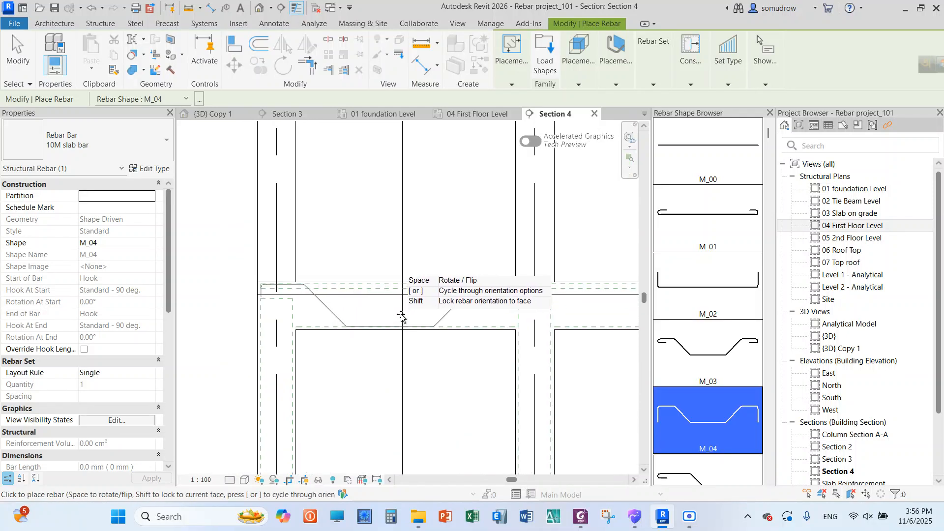
{"action": "scroll", "coordinate": [402, 317], "scroll_direction": "up", "scroll_amount": 2}
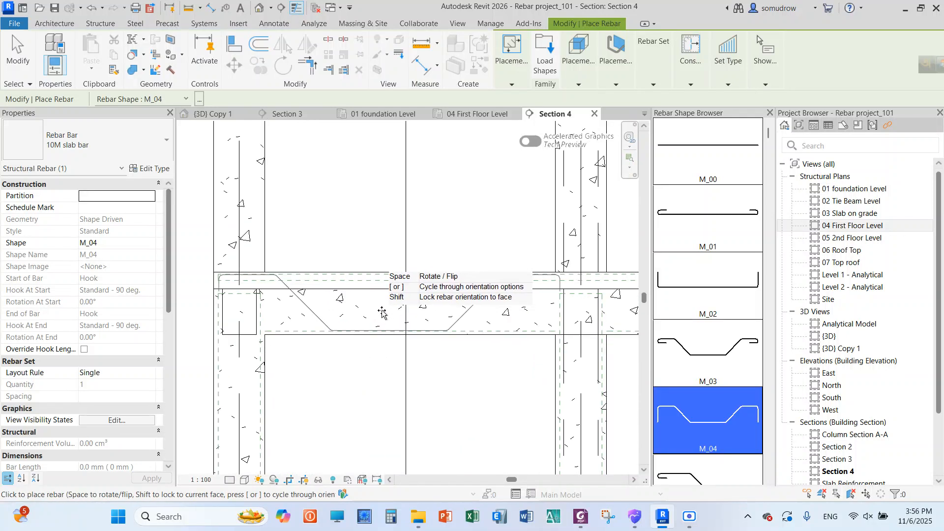
{"action": "scroll", "coordinate": [315, 307], "scroll_direction": "down", "scroll_amount": 2}
{"action": "scroll", "coordinate": [337, 308], "scroll_direction": "up", "scroll_amount": 2}
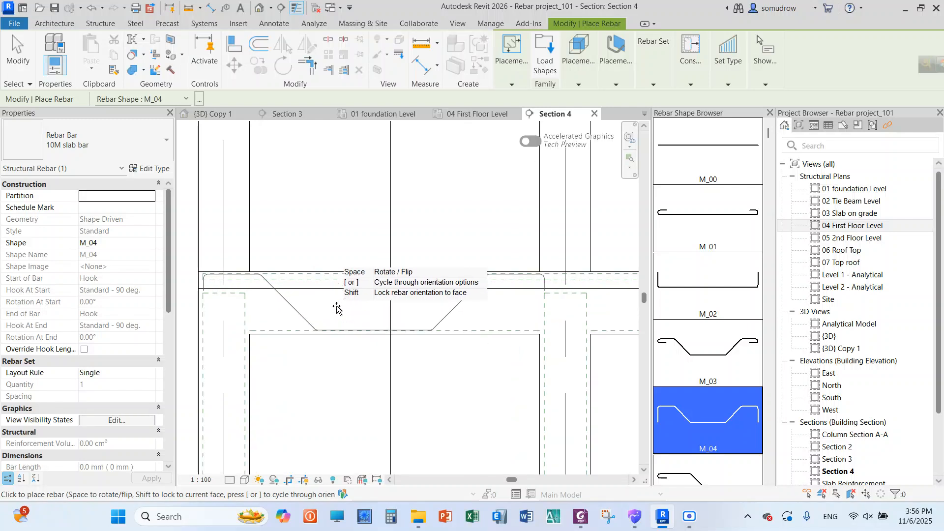
{"action": "scroll", "coordinate": [336, 308], "scroll_direction": "up", "scroll_amount": 2}
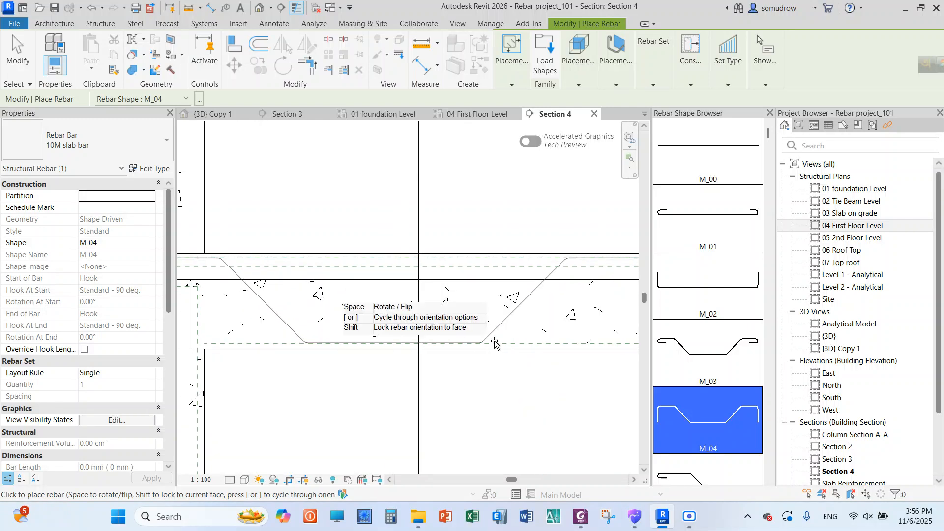
{"action": "scroll", "coordinate": [278, 304], "scroll_direction": "down", "scroll_amount": 2}
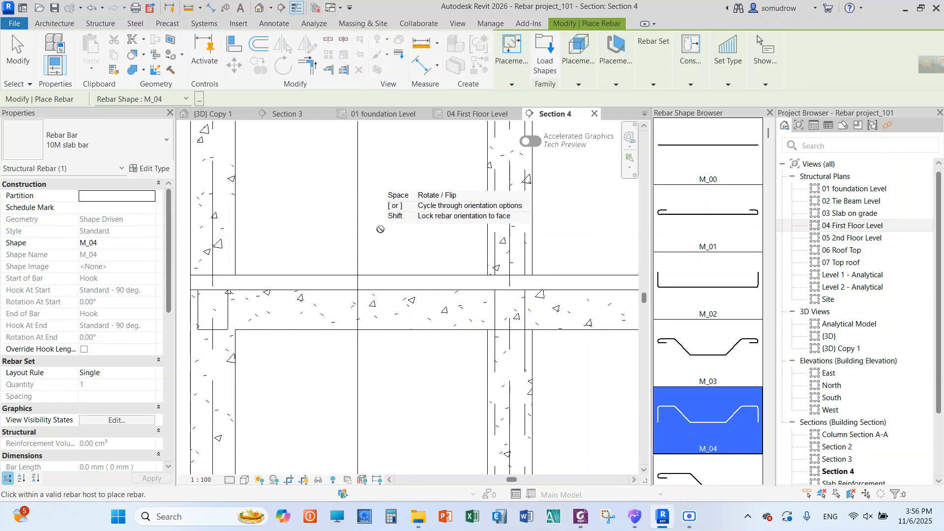
{"action": "right_click", "coordinate": [391, 178]}
{"action": "left_click", "coordinate": [418, 138]}
{"action": "right_click", "coordinate": [394, 178]}
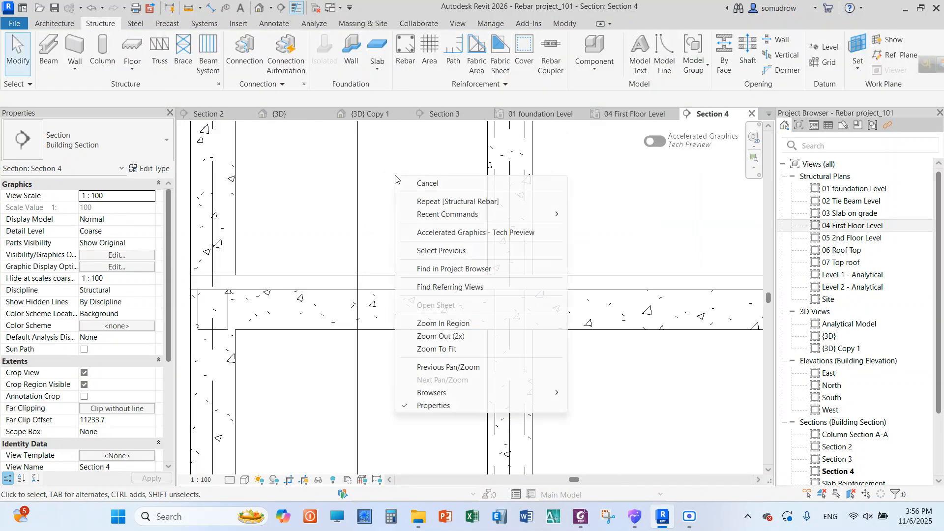
{"action": "left_click", "coordinate": [402, 183]}
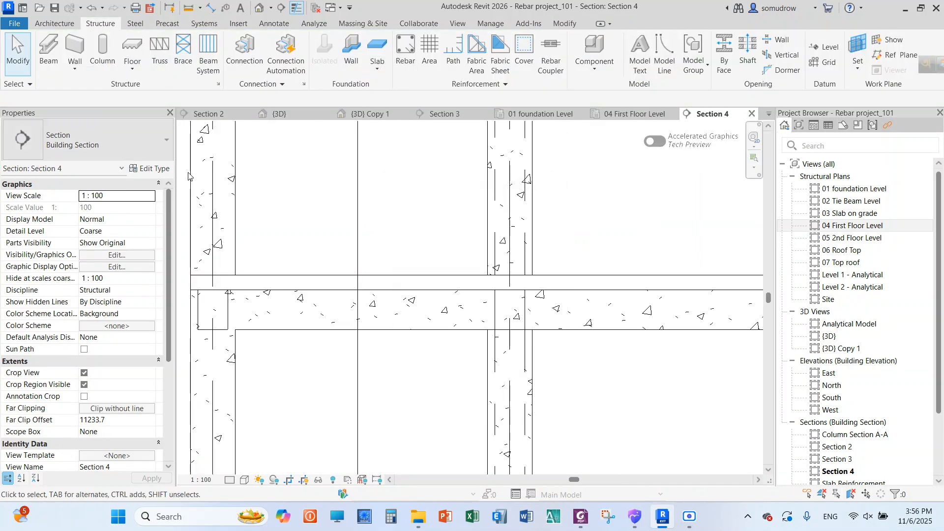
Place a single 10M slab bar of shape M_04 in the first-floor beam between grids A and B, and end the placement
{"action": "left_click", "coordinate": [291, 328]}
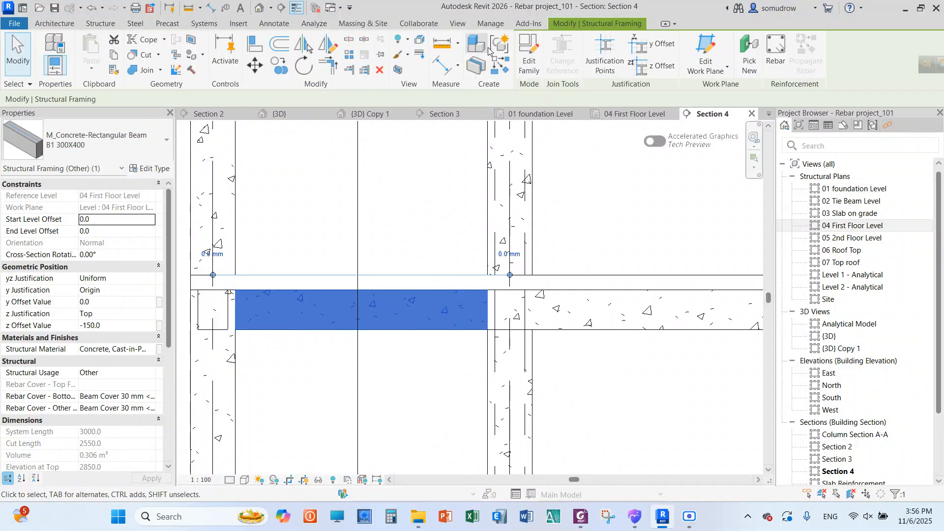
{"action": "left_click", "coordinate": [100, 23]}
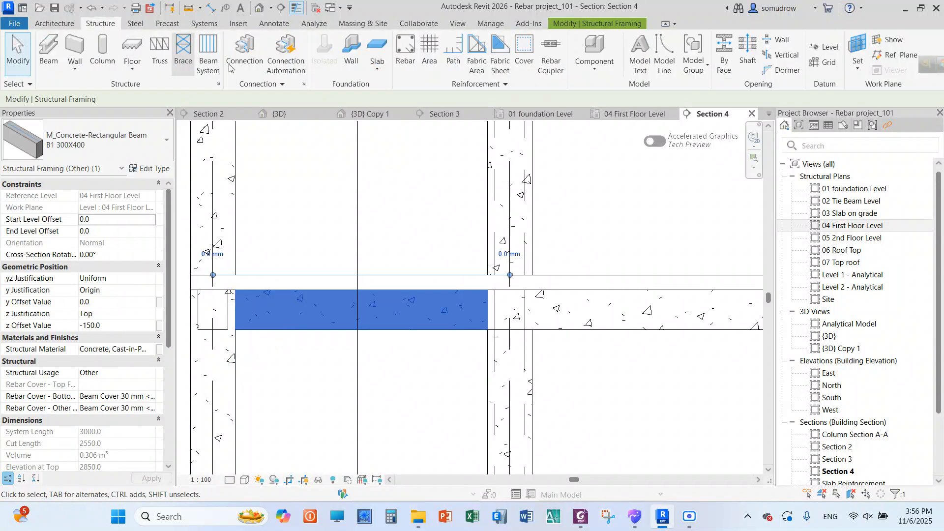
{"action": "left_click", "coordinate": [404, 61]}
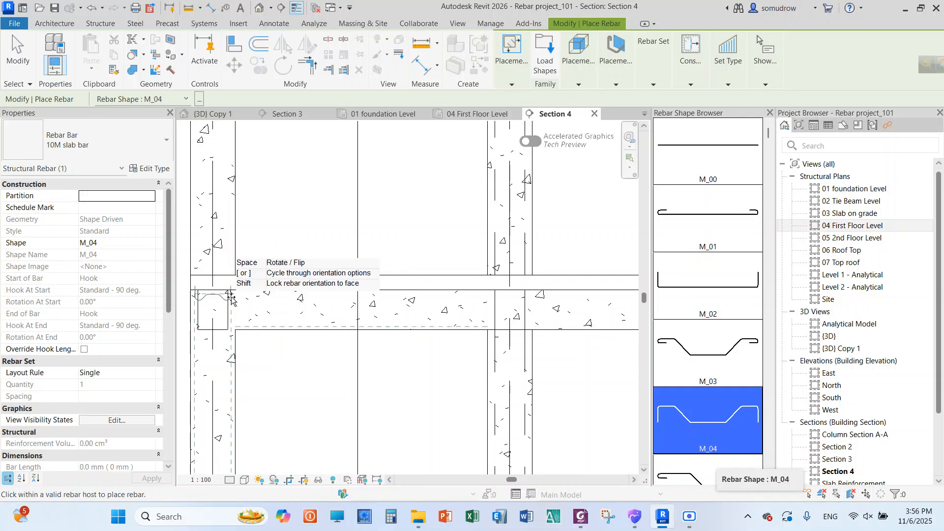
{"action": "scroll", "coordinate": [250, 309], "scroll_direction": "down", "scroll_amount": 3}
{"action": "scroll", "coordinate": [250, 309], "scroll_direction": "down", "scroll_amount": 5}
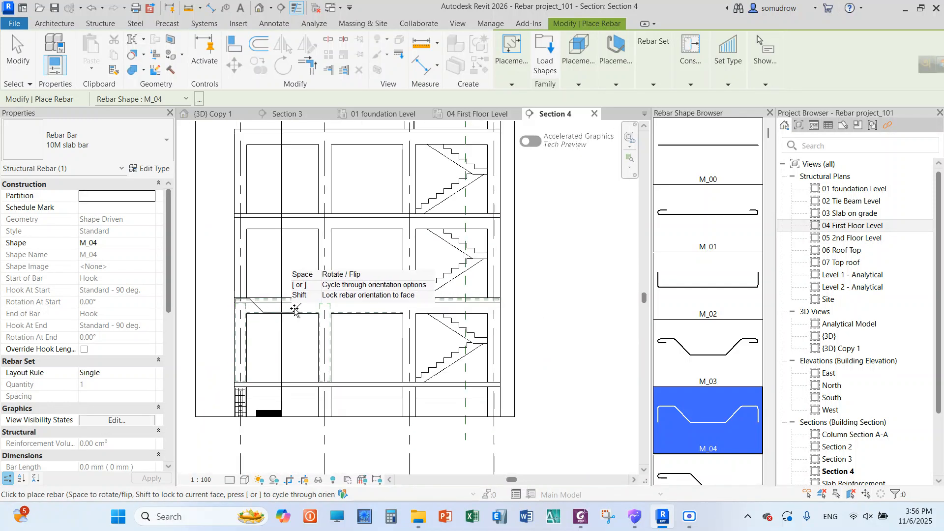
{"action": "scroll", "coordinate": [355, 310], "scroll_direction": "down", "scroll_amount": 3}
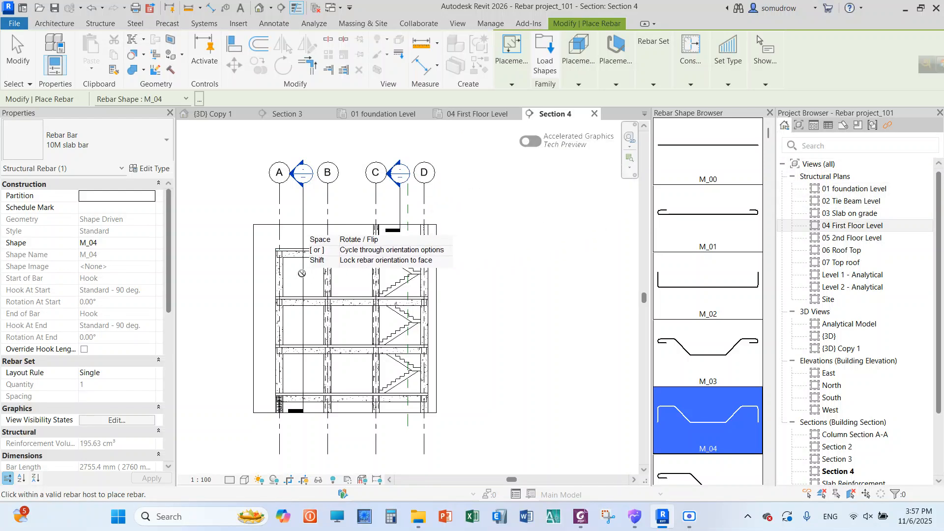
{"action": "scroll", "coordinate": [295, 265], "scroll_direction": "up", "scroll_amount": 2}
{"action": "scroll", "coordinate": [295, 265], "scroll_direction": "down", "scroll_amount": 1}
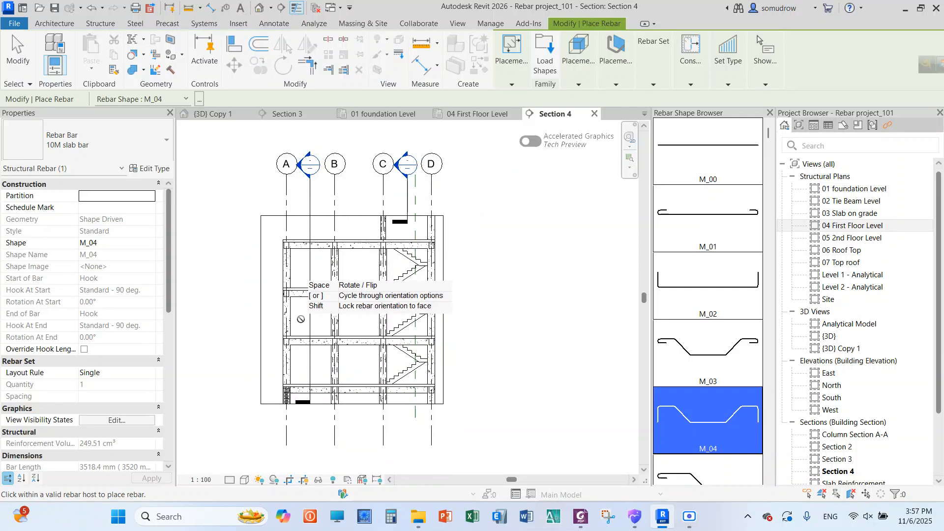
{"action": "scroll", "coordinate": [313, 367], "scroll_direction": "up", "scroll_amount": 4}
{"action": "scroll", "coordinate": [313, 366], "scroll_direction": "up", "scroll_amount": 1}
{"action": "scroll", "coordinate": [281, 336], "scroll_direction": "down", "scroll_amount": 1}
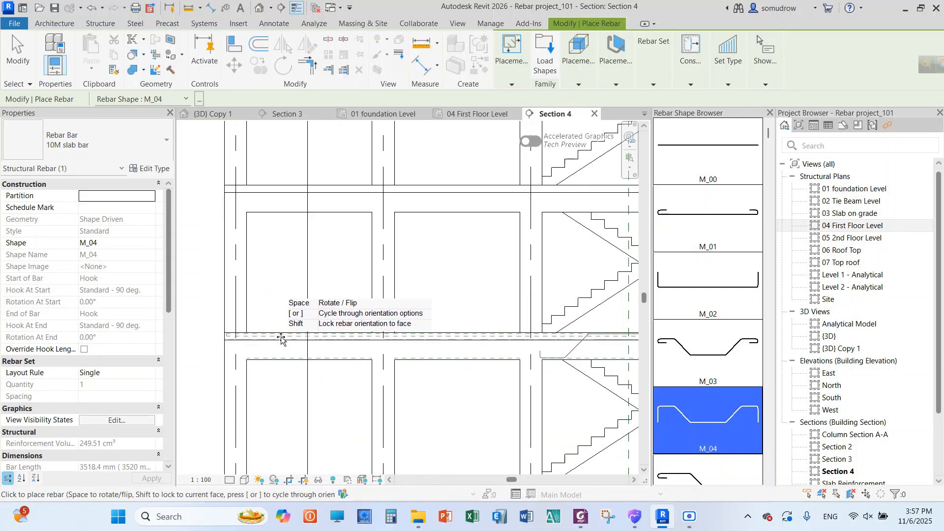
{"action": "scroll", "coordinate": [280, 362], "scroll_direction": "up", "scroll_amount": 1}
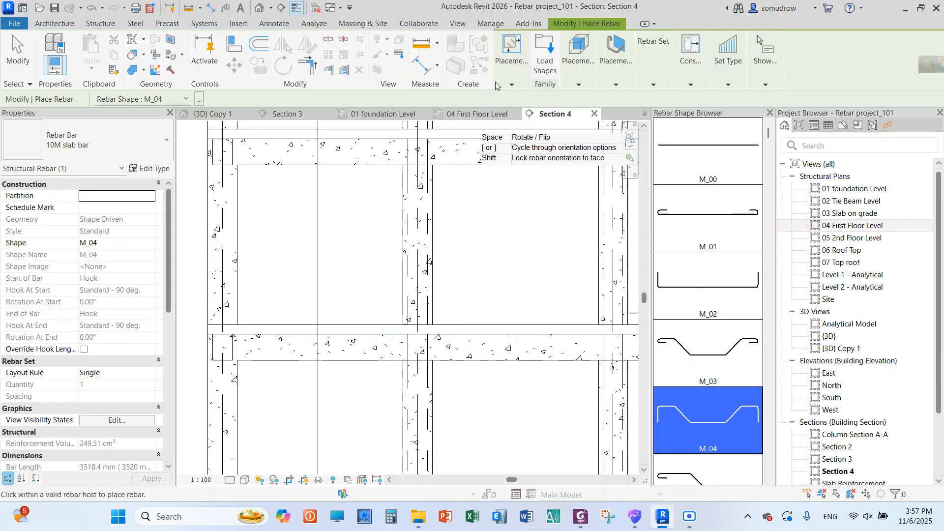
{"action": "left_click", "coordinate": [508, 86]}
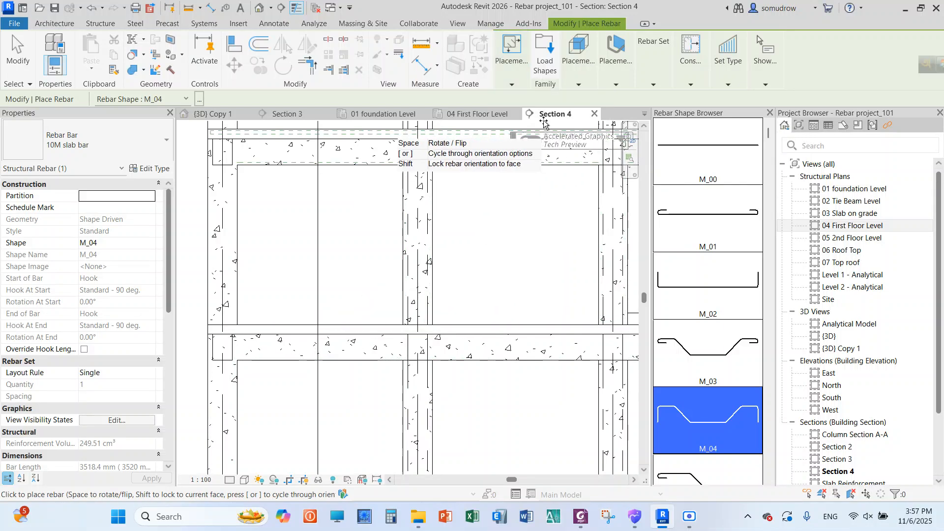
{"action": "mouse_move", "coordinate": [511, 81]}
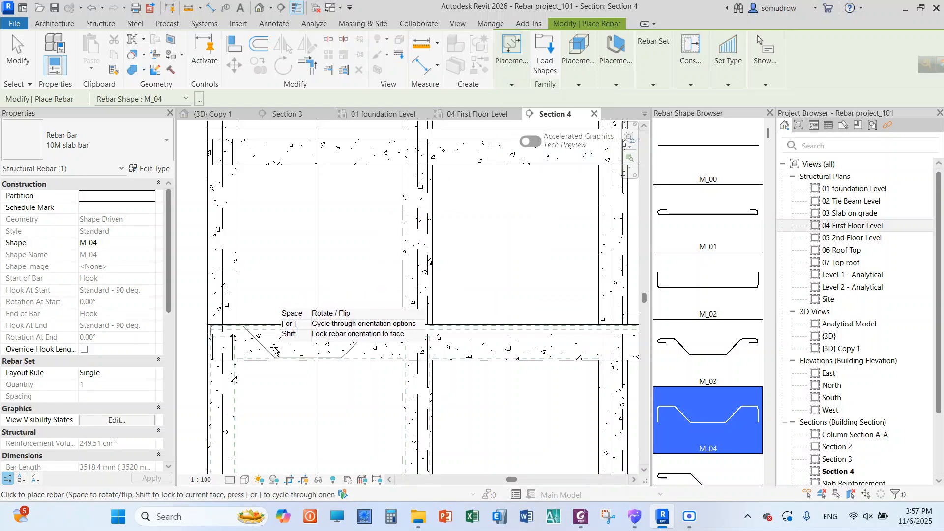
{"action": "scroll", "coordinate": [275, 350], "scroll_direction": "up", "scroll_amount": 2}
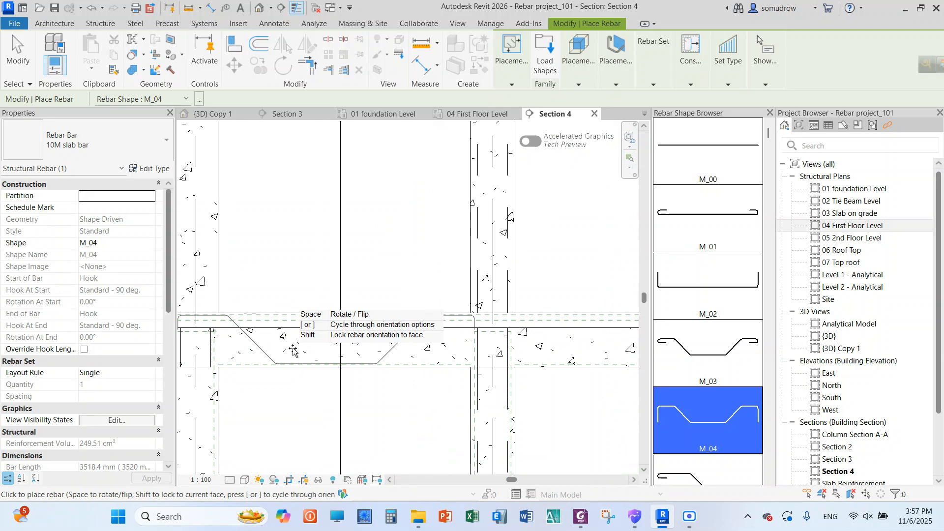
{"action": "left_click", "coordinate": [288, 350]}
{"action": "right_click", "coordinate": [366, 223]}
{"action": "left_click", "coordinate": [386, 222]}
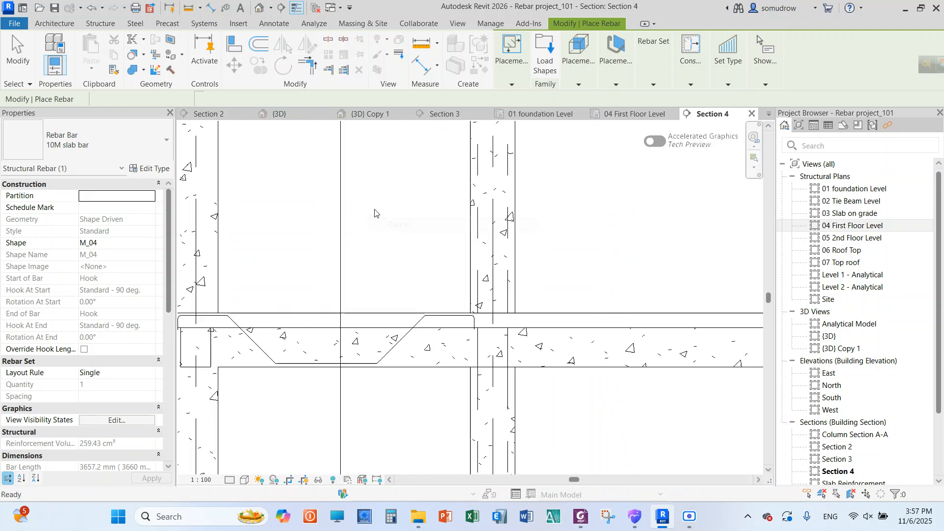
Lower the bent bar's upper leg near grid A from the slab into the beam, making segment B about 690 mm long
{"action": "scroll", "coordinate": [356, 294], "scroll_direction": "down", "scroll_amount": 1}
{"action": "scroll", "coordinate": [356, 293], "scroll_direction": "up", "scroll_amount": 2}
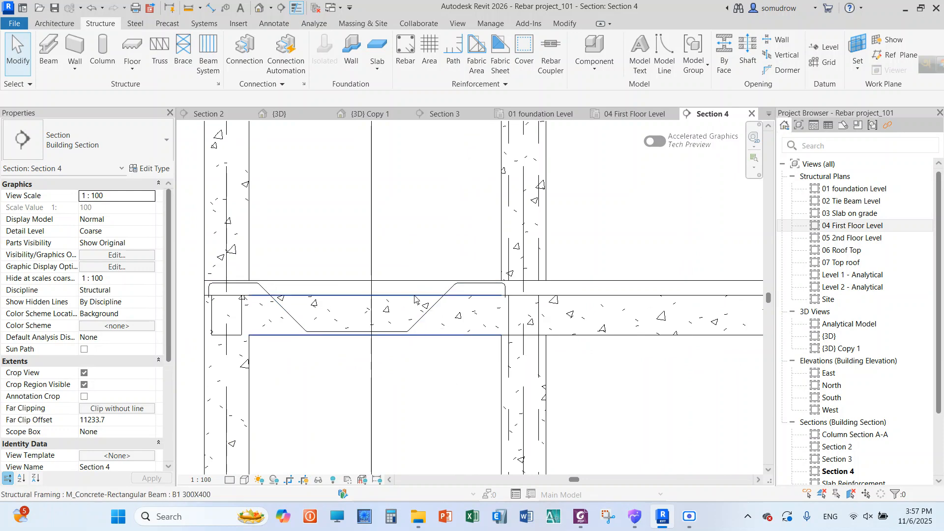
{"action": "scroll", "coordinate": [334, 316], "scroll_direction": "down", "scroll_amount": 2}
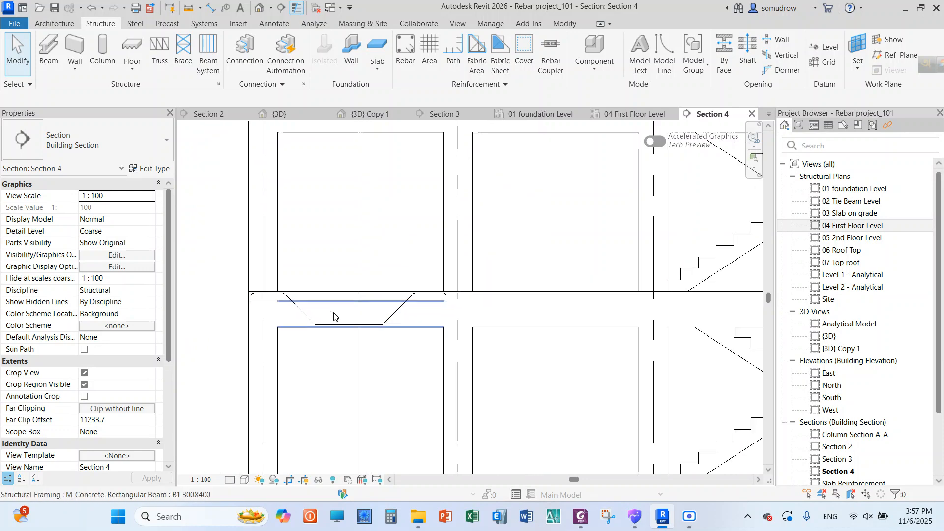
{"action": "scroll", "coordinate": [334, 316], "scroll_direction": "up", "scroll_amount": 3}
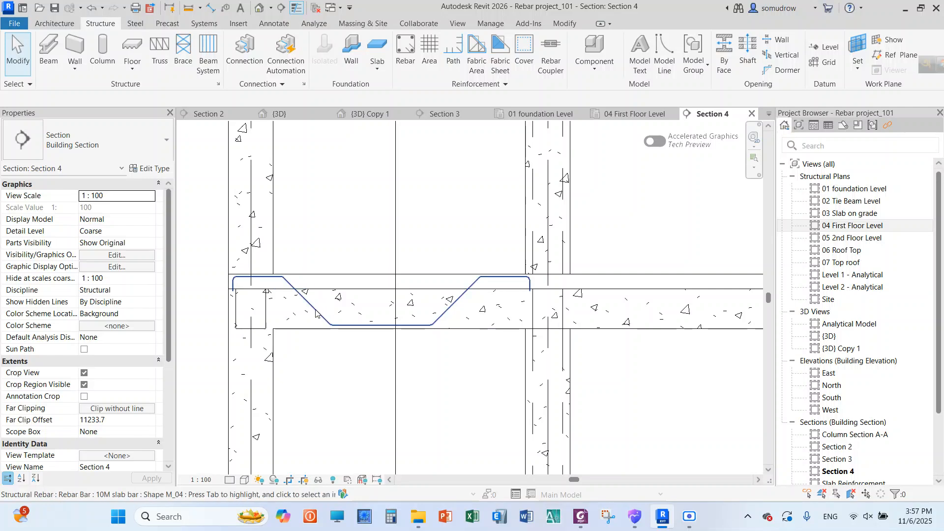
{"action": "left_click", "coordinate": [359, 294]}
{"action": "scroll", "coordinate": [310, 281], "scroll_direction": "up", "scroll_amount": 1}
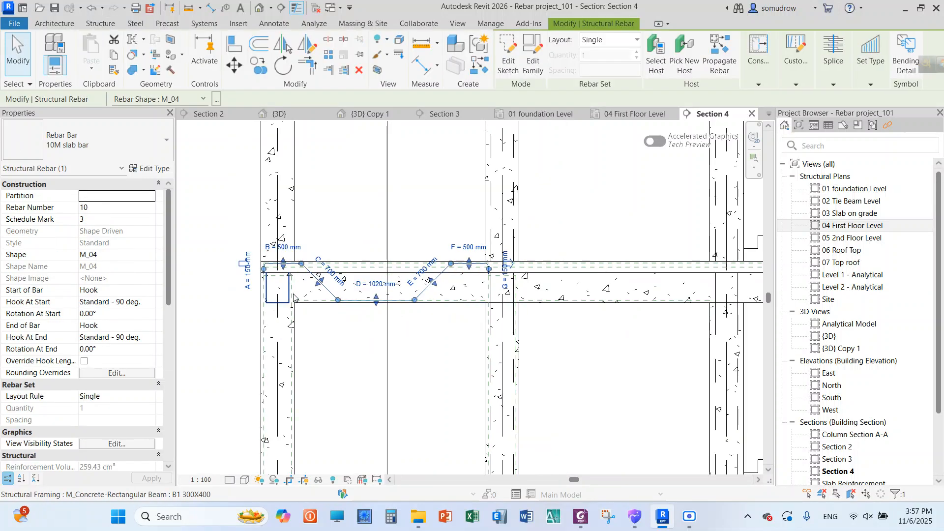
{"action": "scroll", "coordinate": [310, 281], "scroll_direction": "up", "scroll_amount": 1}
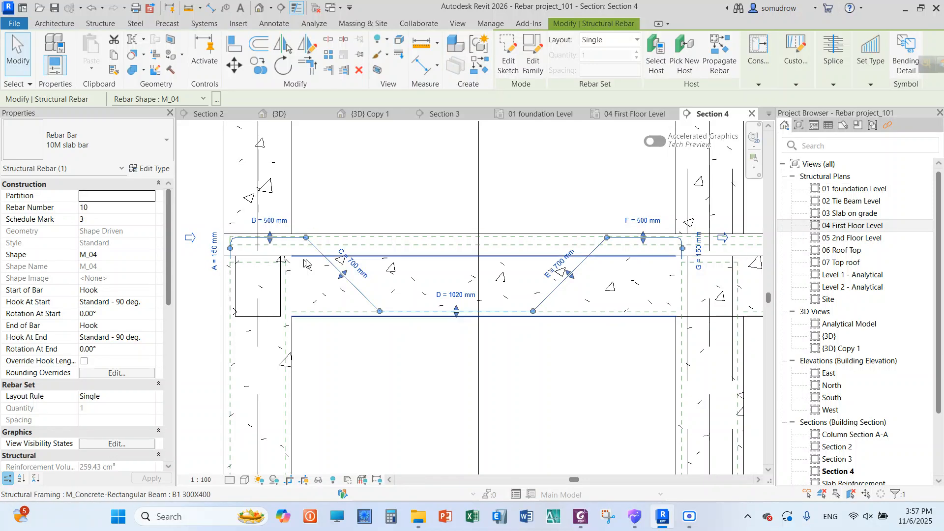
{"action": "scroll", "coordinate": [221, 246], "scroll_direction": "down", "scroll_amount": 3}
{"action": "scroll", "coordinate": [453, 245], "scroll_direction": "up", "scroll_amount": 1}
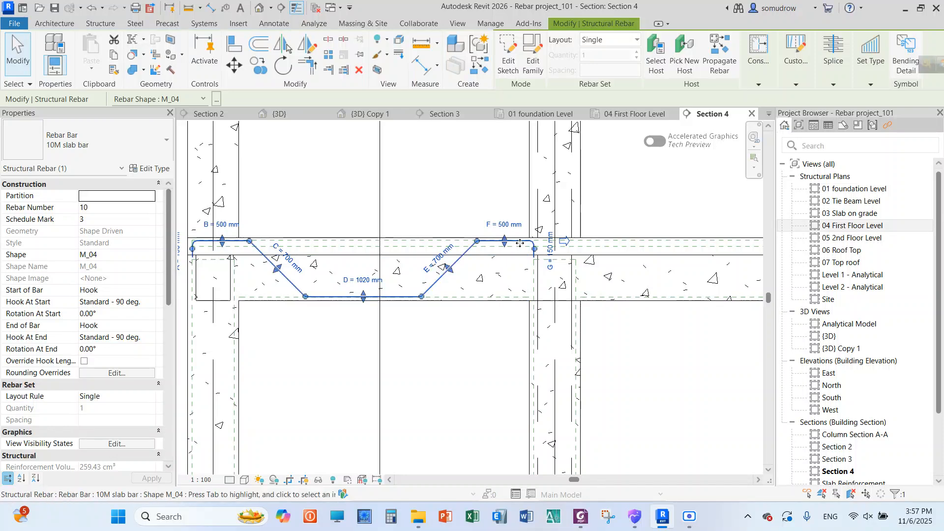
{"action": "scroll", "coordinate": [382, 252], "scroll_direction": "down", "scroll_amount": 2}
{"action": "scroll", "coordinate": [279, 241], "scroll_direction": "up", "scroll_amount": 3}
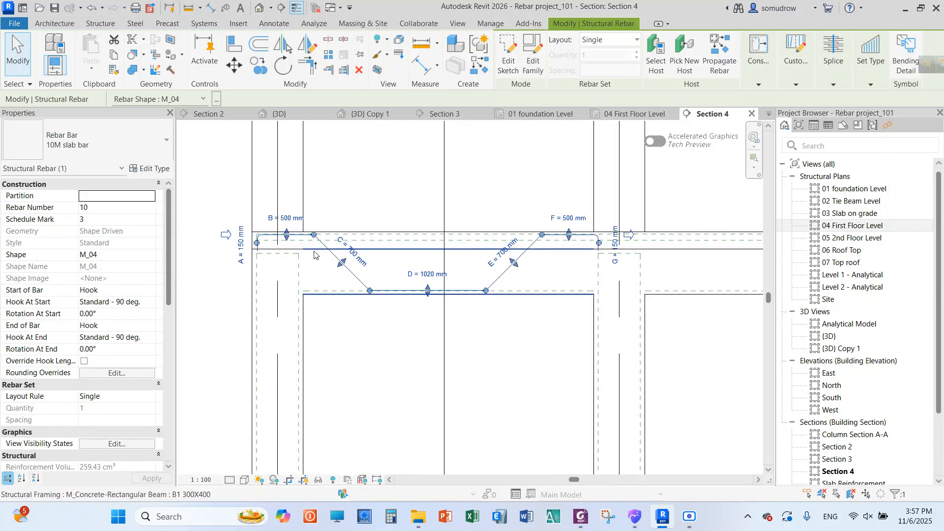
{"action": "left_click_drag", "start_coordinate": [282, 239], "coordinate": [282, 258]}
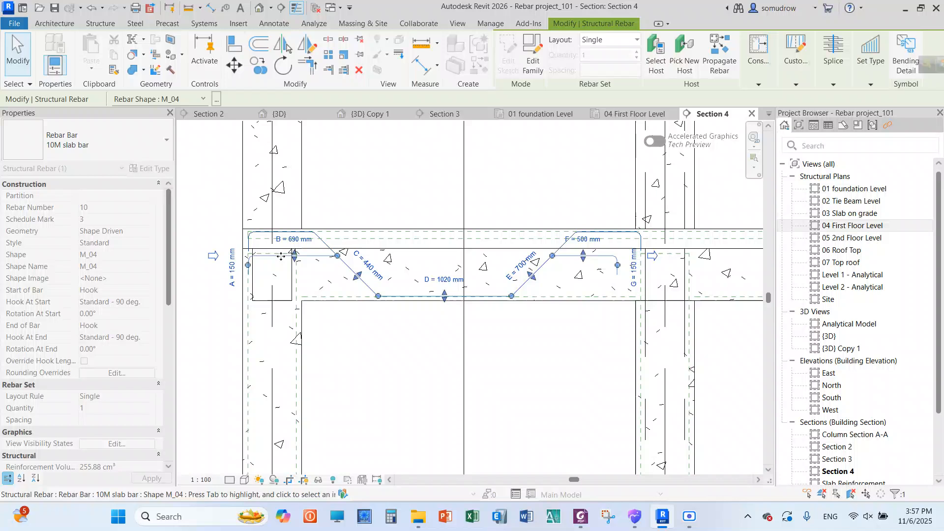
Extend the bent bar's other end into the column at grid B, making segment F about 960 mm long, and deselect the bar
{"action": "scroll", "coordinate": [572, 258], "scroll_direction": "up", "scroll_amount": 3}
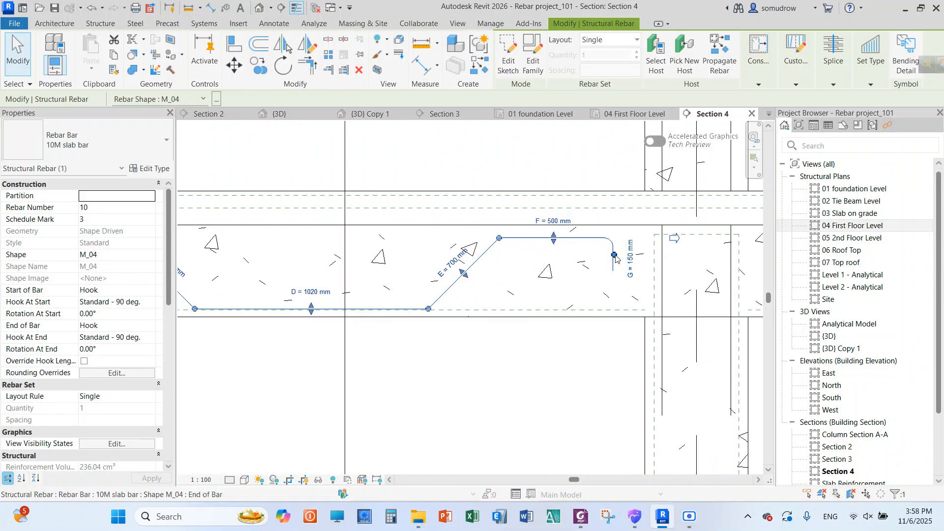
{"action": "left_click_drag", "start_coordinate": [614, 258], "coordinate": [723, 253]}
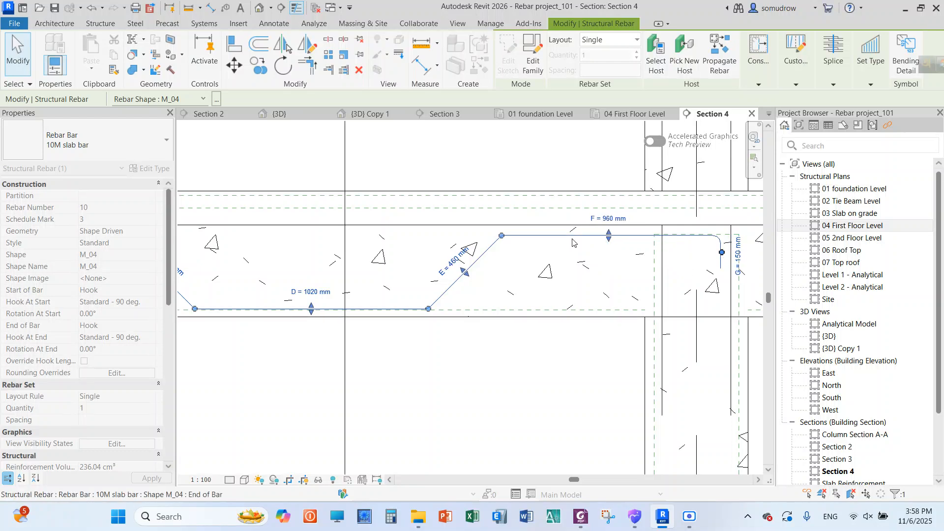
{"action": "scroll", "coordinate": [440, 185], "scroll_direction": "down", "scroll_amount": 4}
{"action": "left_click", "coordinate": [440, 184]}
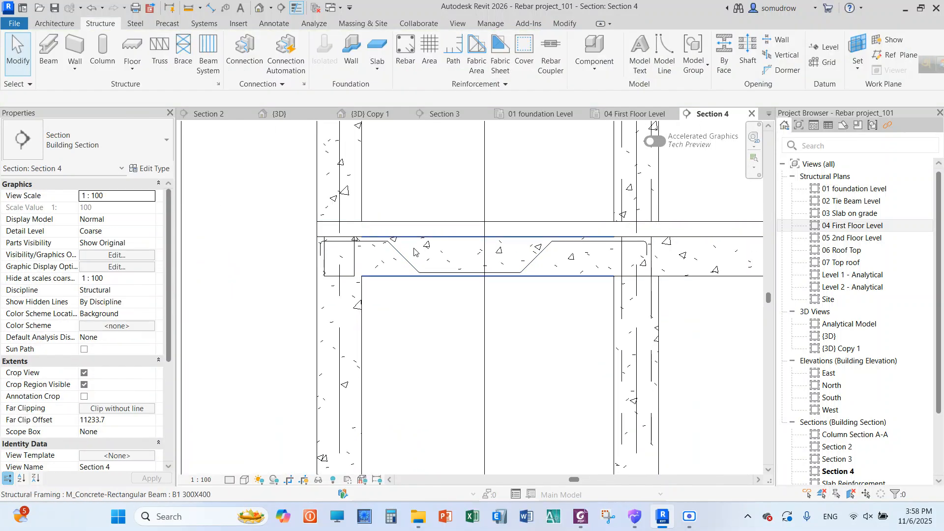
Check the segment lengths of the reshaped M_04 bar in the beam, then clear the selection
{"action": "scroll", "coordinate": [411, 249], "scroll_direction": "up", "scroll_amount": 3}
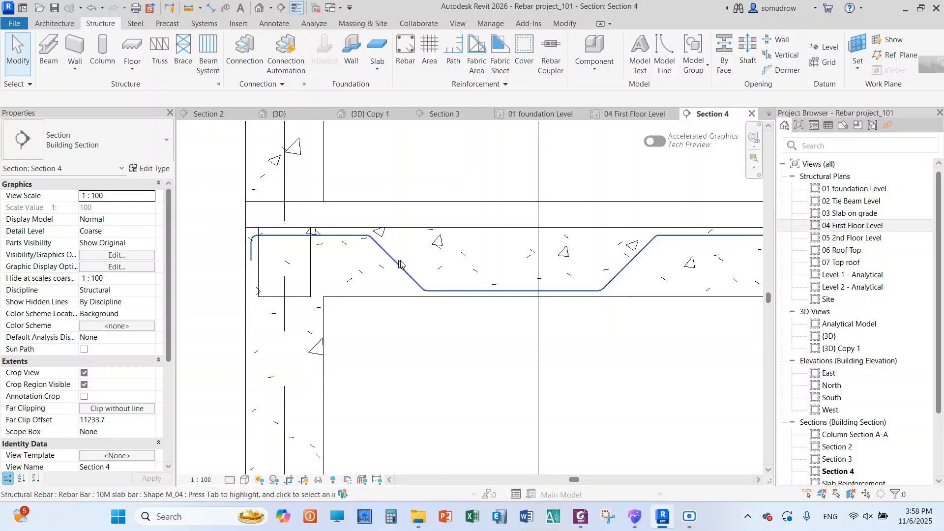
{"action": "left_click", "coordinate": [400, 264]}
{"action": "right_click", "coordinate": [426, 168]}
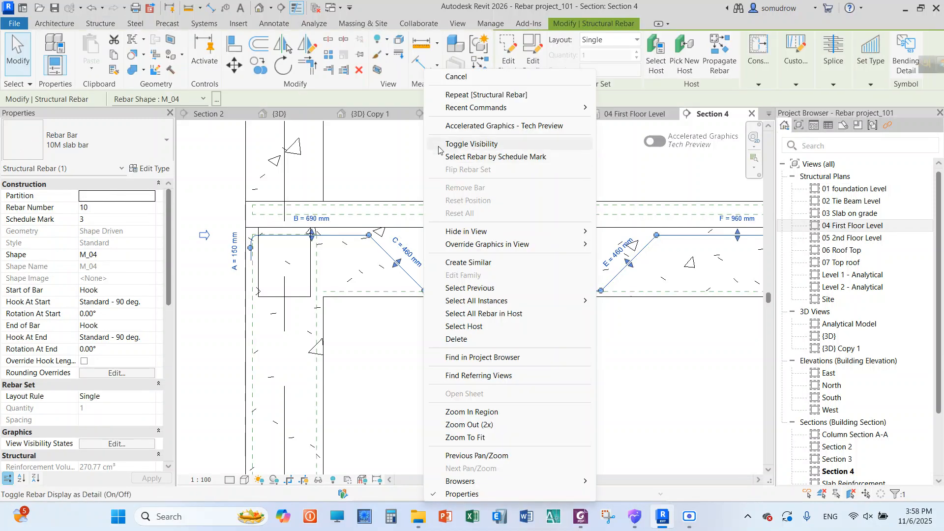
{"action": "left_click", "coordinate": [455, 77]}
{"action": "scroll", "coordinate": [369, 213], "scroll_direction": "down", "scroll_amount": 2}
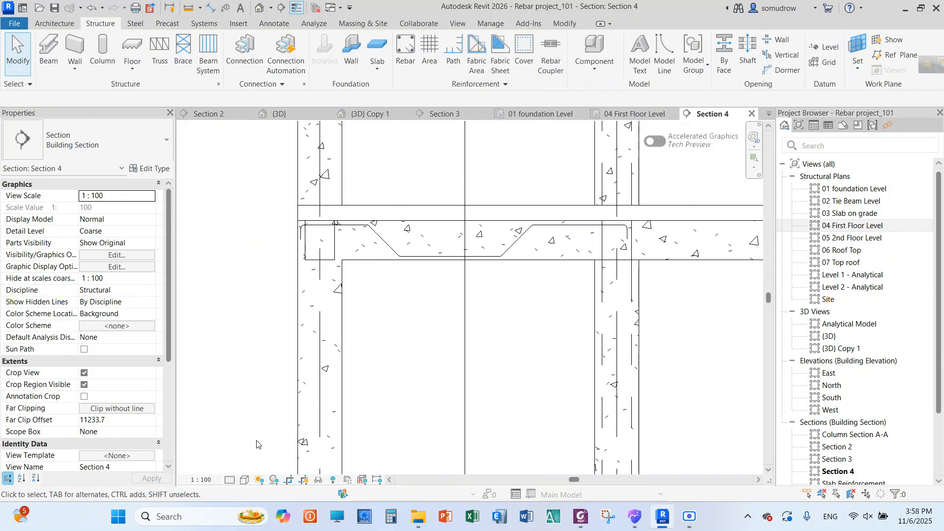
Set the section view's detail level to Fine and look over the bent bar in the beam
{"action": "left_click", "coordinate": [230, 479]}
{"action": "left_click", "coordinate": [248, 469]}
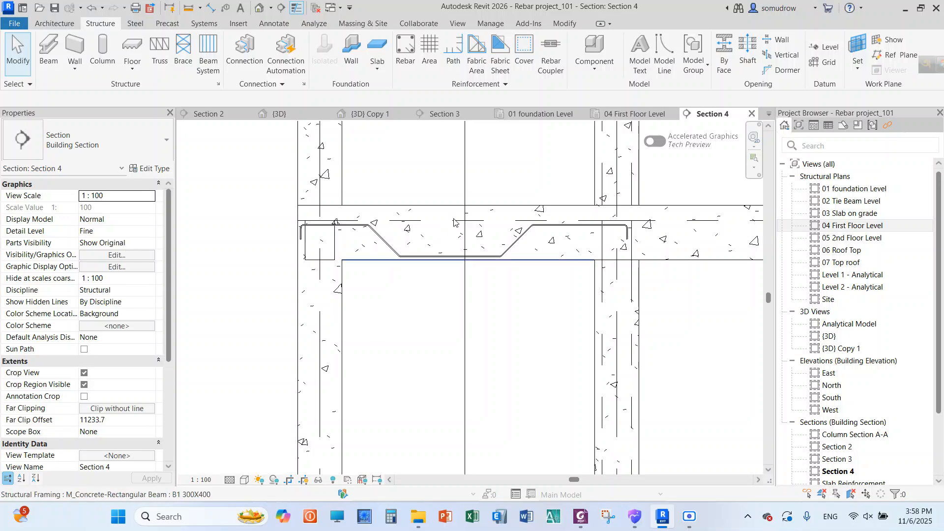
{"action": "scroll", "coordinate": [454, 219], "scroll_direction": "up", "scroll_amount": 2}
{"action": "scroll", "coordinate": [401, 240], "scroll_direction": "down", "scroll_amount": 3}
{"action": "scroll", "coordinate": [392, 267], "scroll_direction": "up", "scroll_amount": 1}
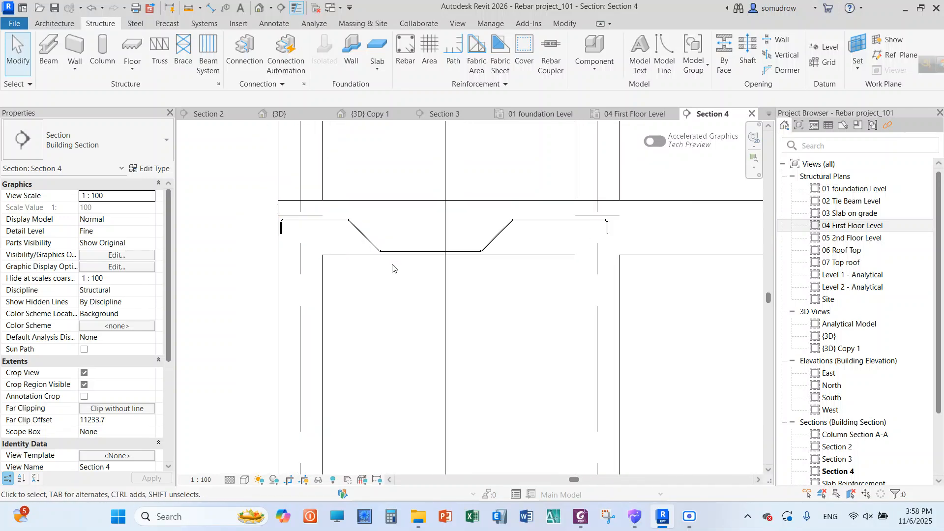
Duplicate the bent bar's type as "10M Beam Rebar", apply it to the bar and clear the selection
{"action": "left_click", "coordinate": [368, 244]}
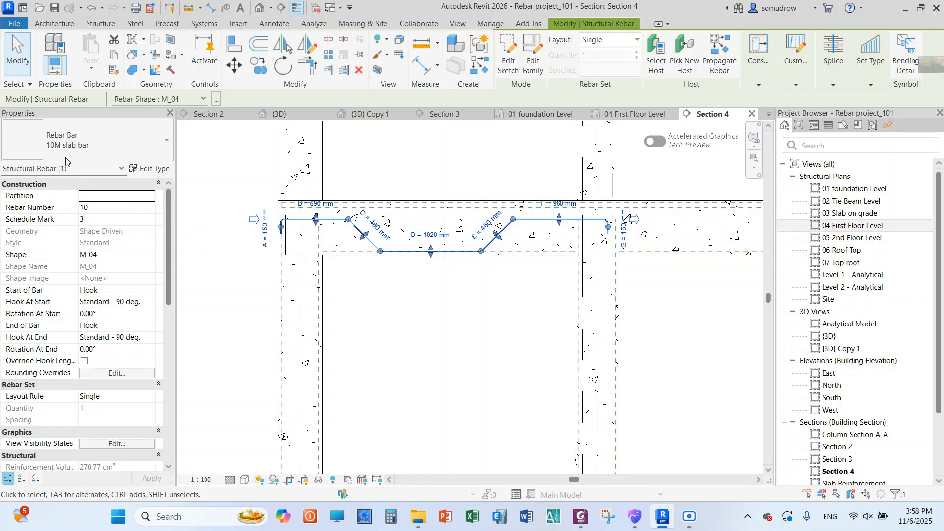
{"action": "left_click", "coordinate": [141, 169]}
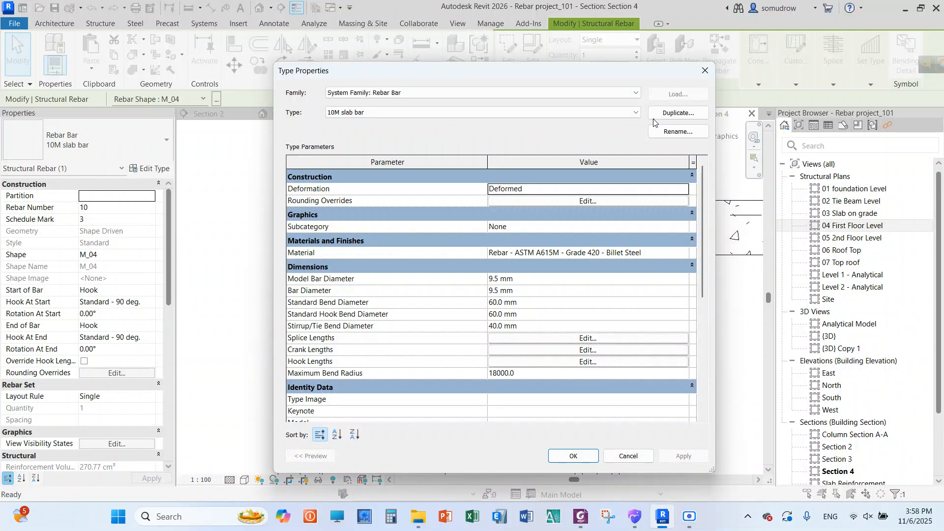
{"action": "left_click", "coordinate": [654, 116]}
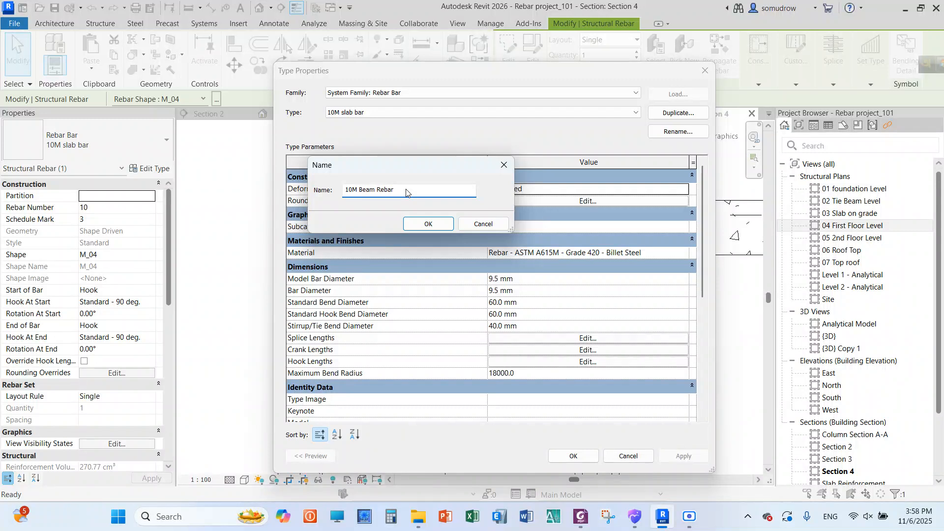
{"action": "left_click", "coordinate": [428, 224]}
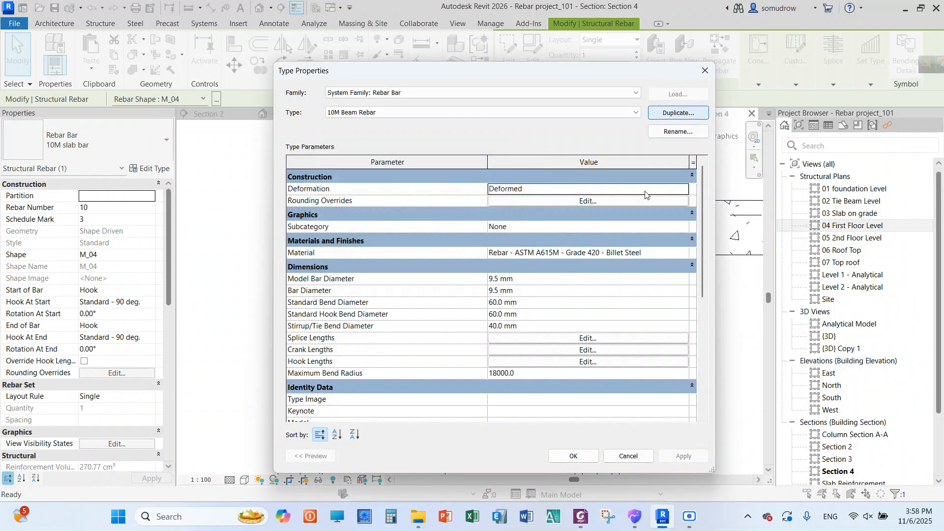
{"action": "left_click", "coordinate": [573, 456]}
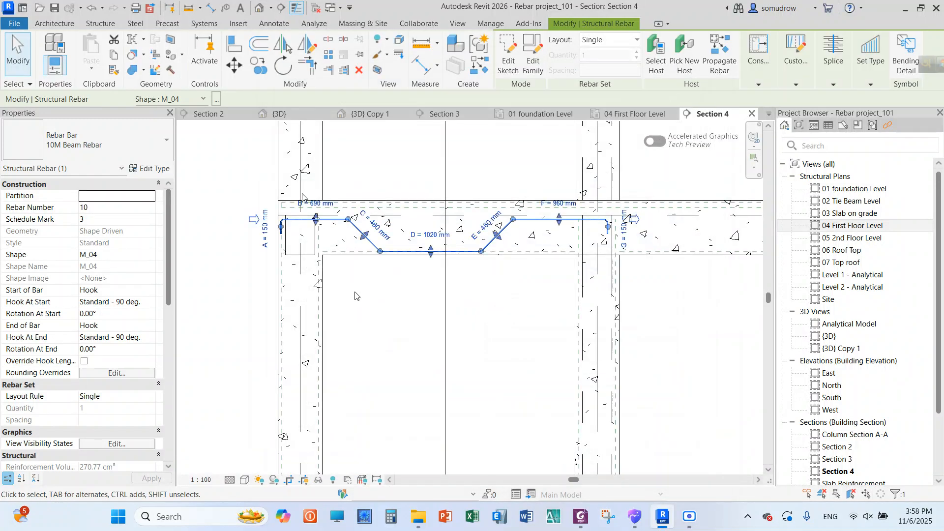
{"action": "left_click", "coordinate": [228, 228]}
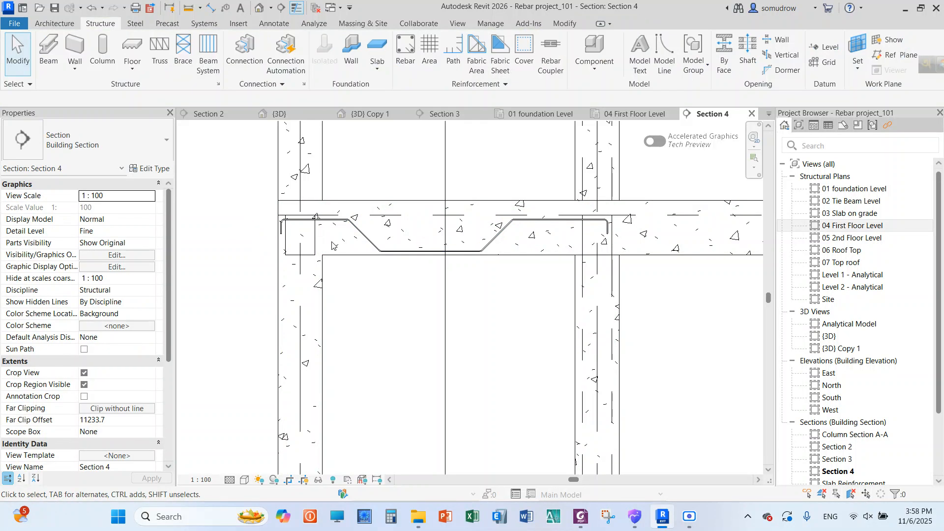
Remove the hook at the end of the bent bar in the first-span beam by setting End of Bar to None
{"action": "left_click", "coordinate": [366, 238]}
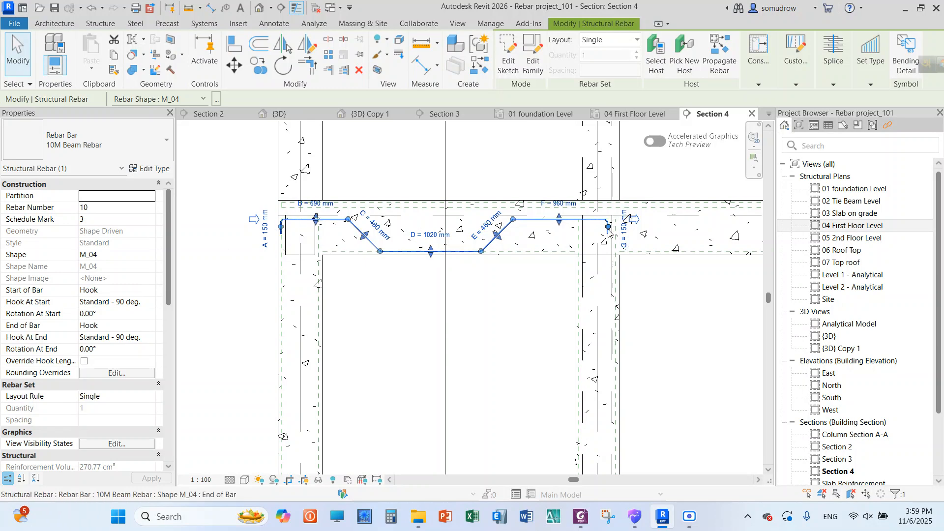
{"action": "left_click", "coordinate": [151, 326]}
{"action": "left_click", "coordinate": [89, 337]}
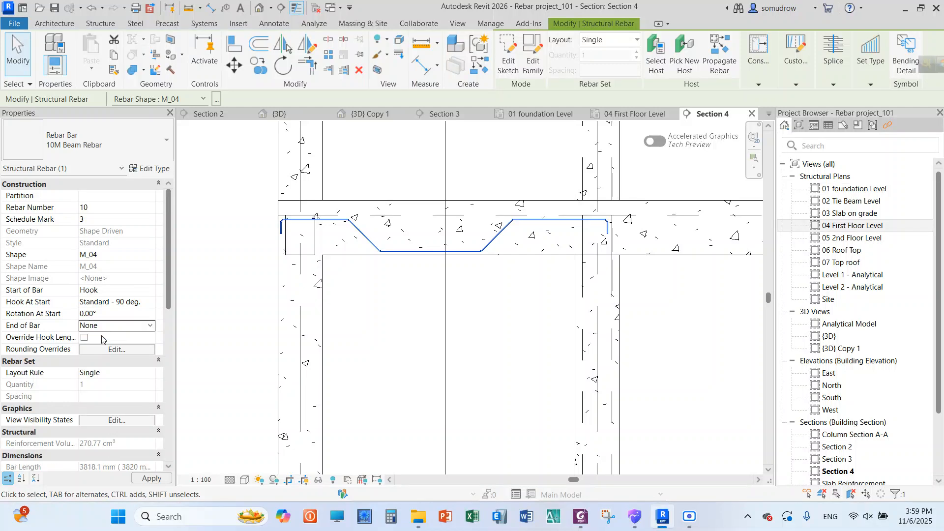
{"action": "scroll", "coordinate": [610, 220], "scroll_direction": "up", "scroll_amount": 3}
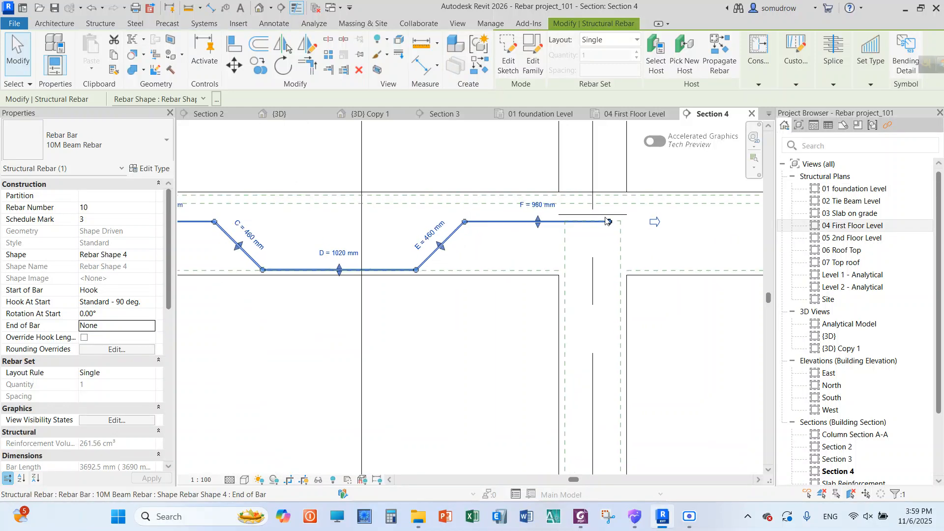
{"action": "scroll", "coordinate": [553, 226], "scroll_direction": "down", "scroll_amount": 7}
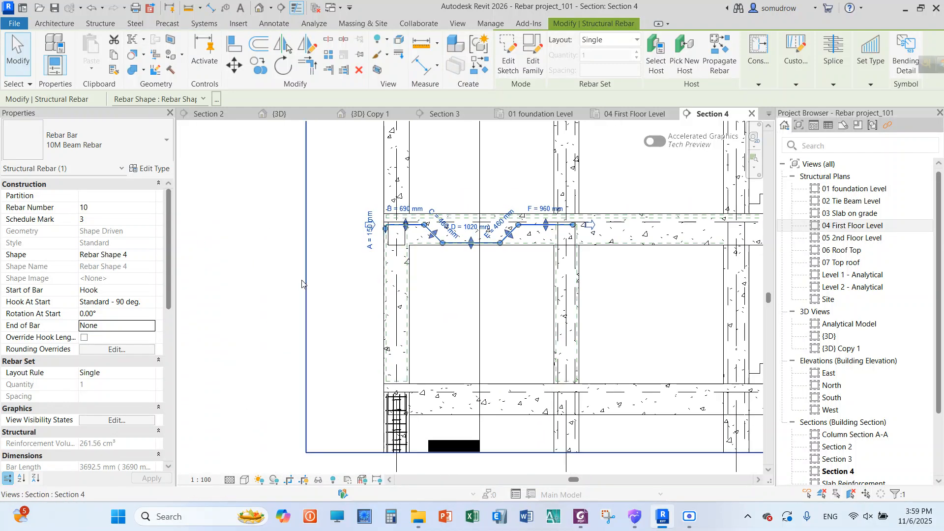
{"action": "scroll", "coordinate": [484, 247], "scroll_direction": "up", "scroll_amount": 3}
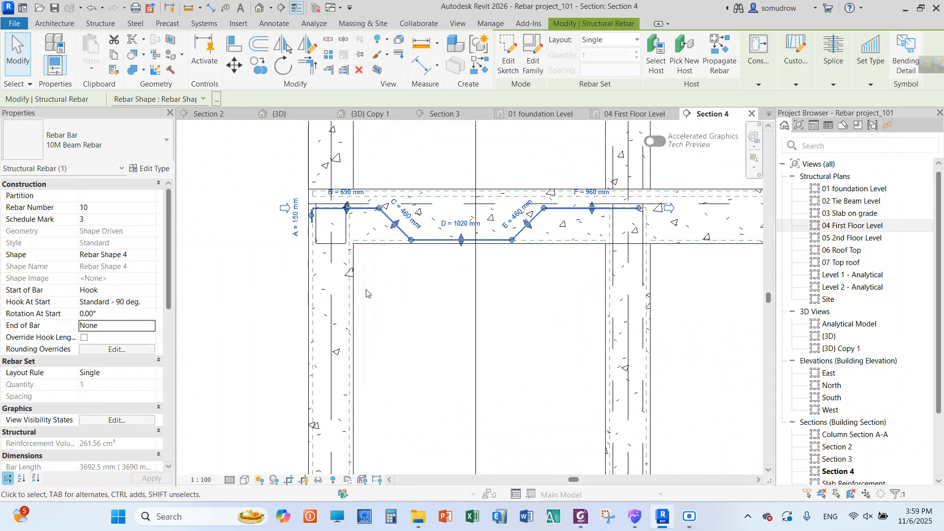
{"action": "left_click", "coordinate": [416, 288]}
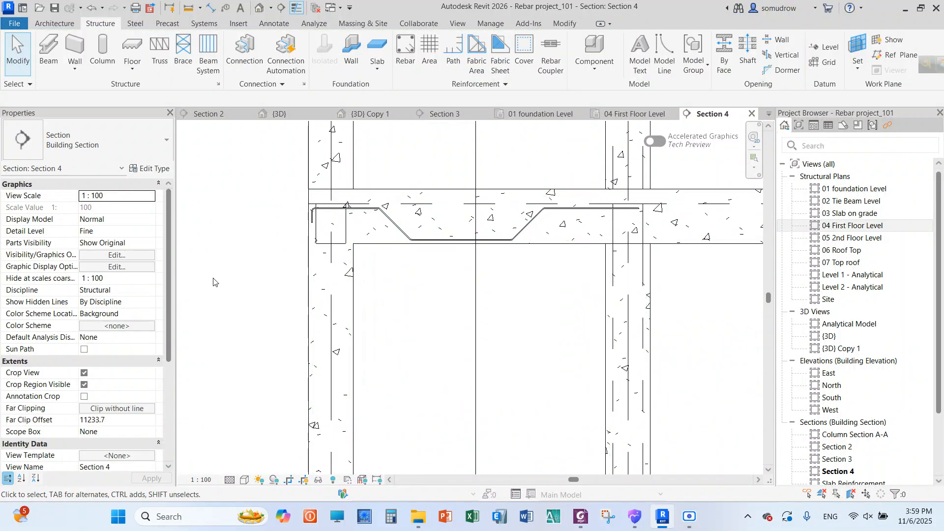
{"action": "scroll", "coordinate": [422, 280], "scroll_direction": "down", "scroll_amount": 2}
{"action": "scroll", "coordinate": [427, 271], "scroll_direction": "down", "scroll_amount": 3}
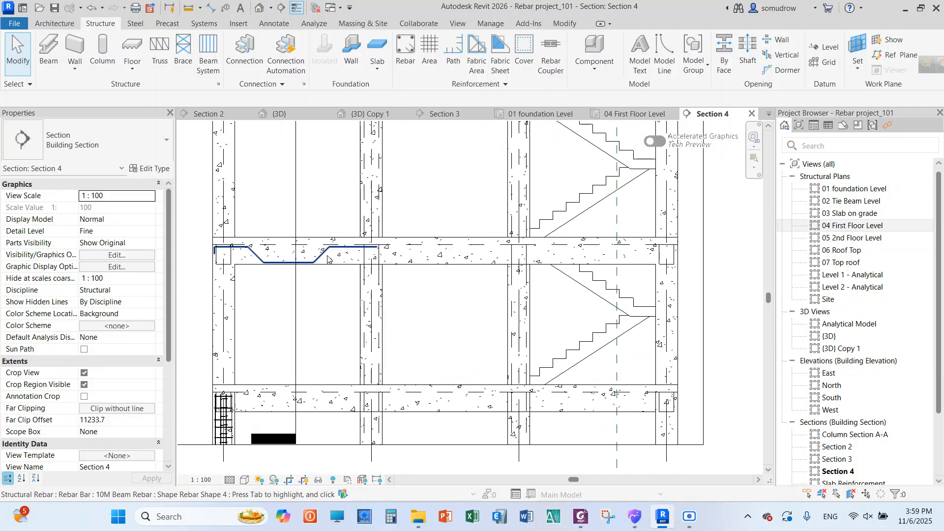
{"action": "left_click", "coordinate": [330, 264]}
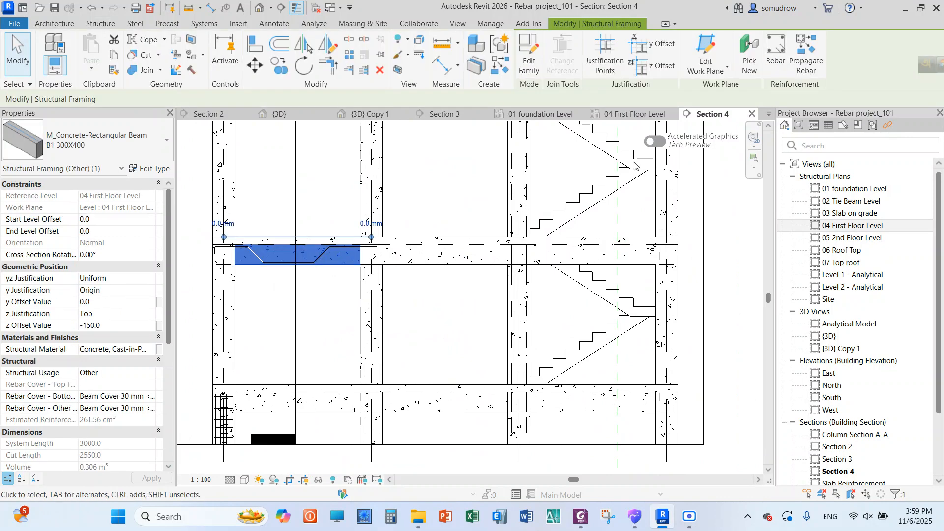
{"action": "left_click", "coordinate": [807, 56]}
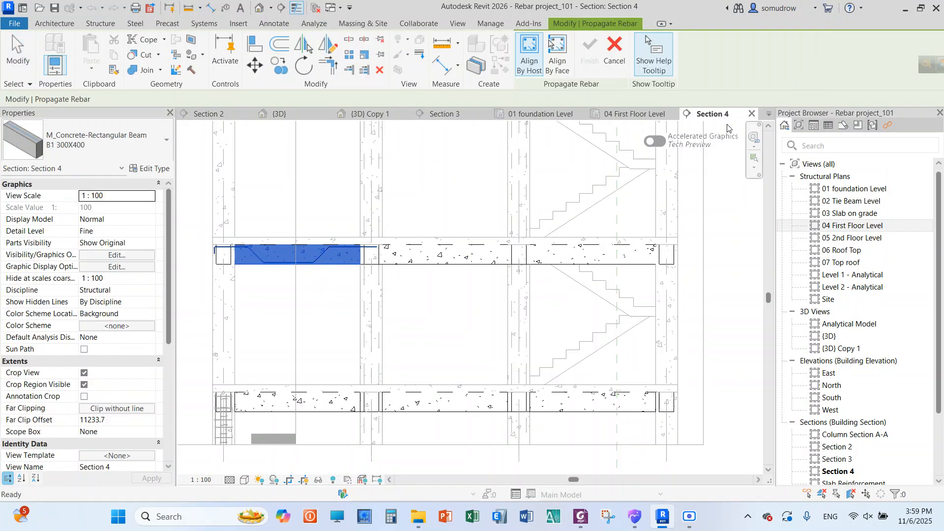
{"action": "left_click", "coordinate": [437, 263]}
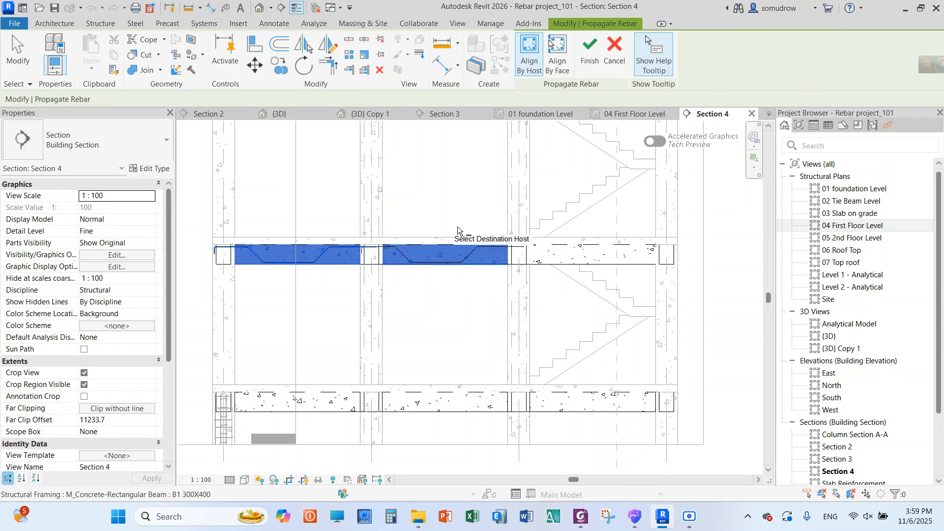
{"action": "left_click", "coordinate": [569, 262]}
{"action": "right_click", "coordinate": [421, 171]}
{"action": "left_click", "coordinate": [436, 178]}
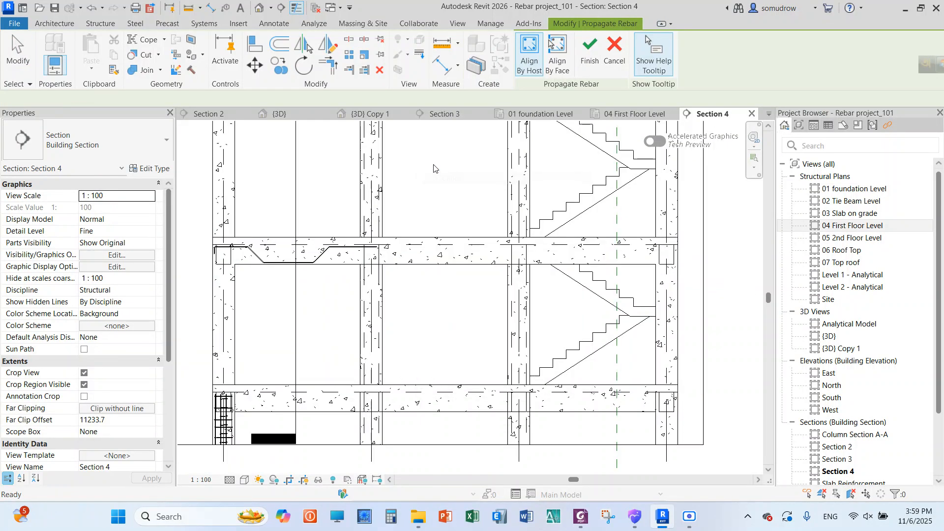
Propagate the first-span beam's bent bar to the other two first-floor beams, aligned by host
{"action": "left_click", "coordinate": [330, 266]}
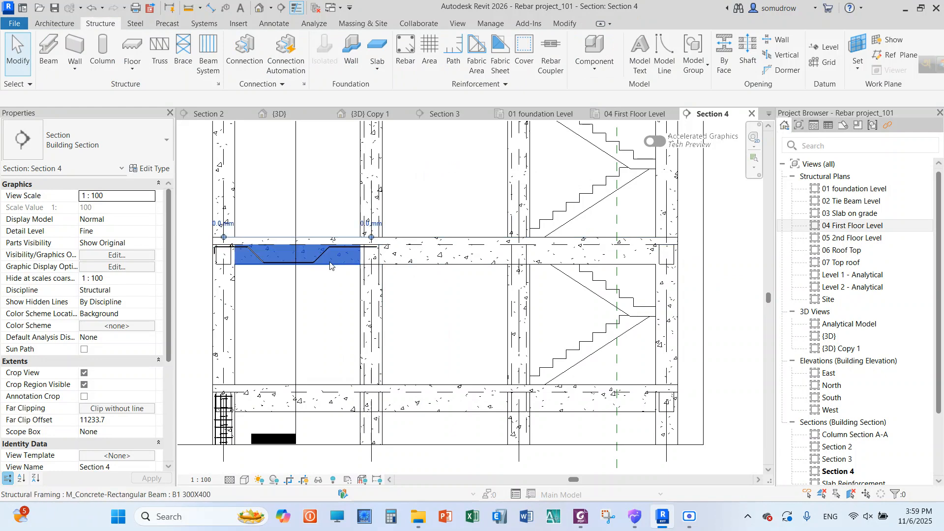
{"action": "left_click", "coordinate": [807, 56]}
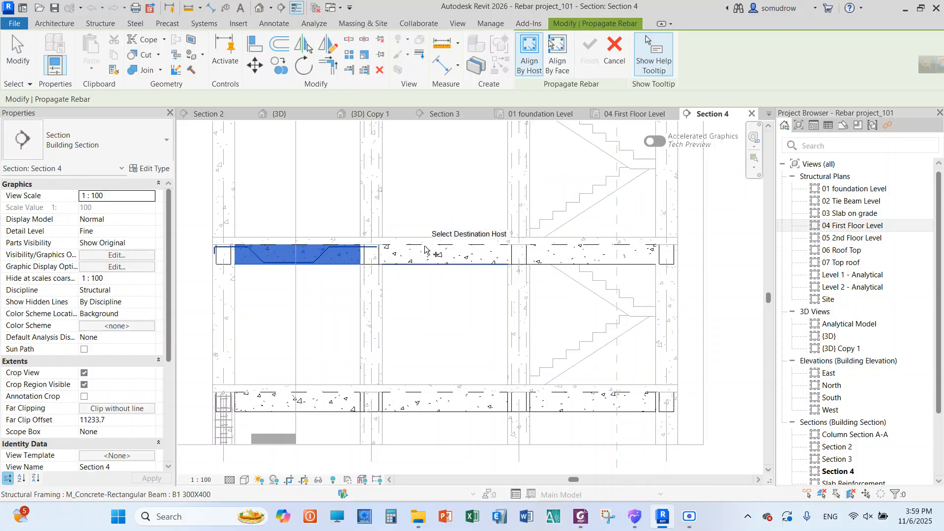
{"action": "left_click", "coordinate": [386, 254]}
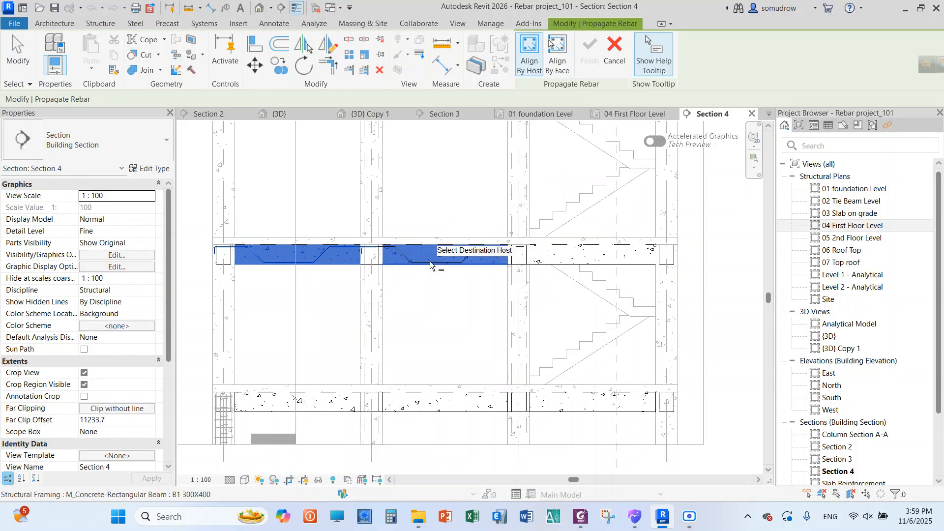
{"action": "left_click", "coordinate": [573, 261]}
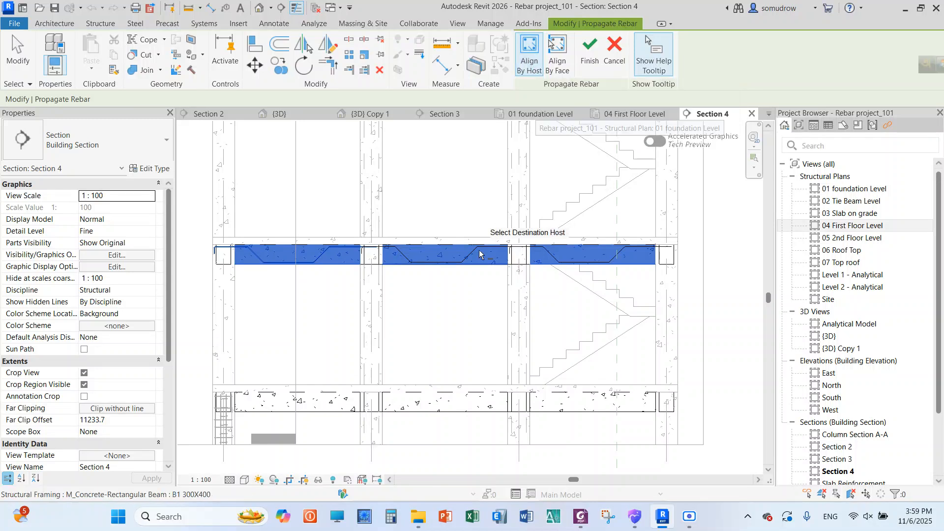
{"action": "left_click", "coordinate": [590, 67]}
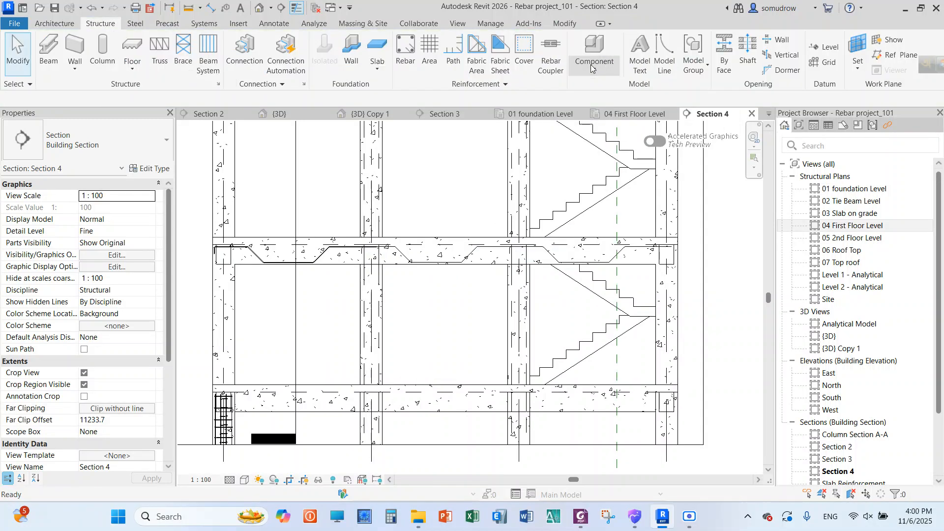
Remove the start hook of the propagated bent bar in the middle-span beam by setting Start of Bar to None
{"action": "scroll", "coordinate": [379, 246], "scroll_direction": "up", "scroll_amount": 4}
{"action": "scroll", "coordinate": [358, 240], "scroll_direction": "up", "scroll_amount": 2}
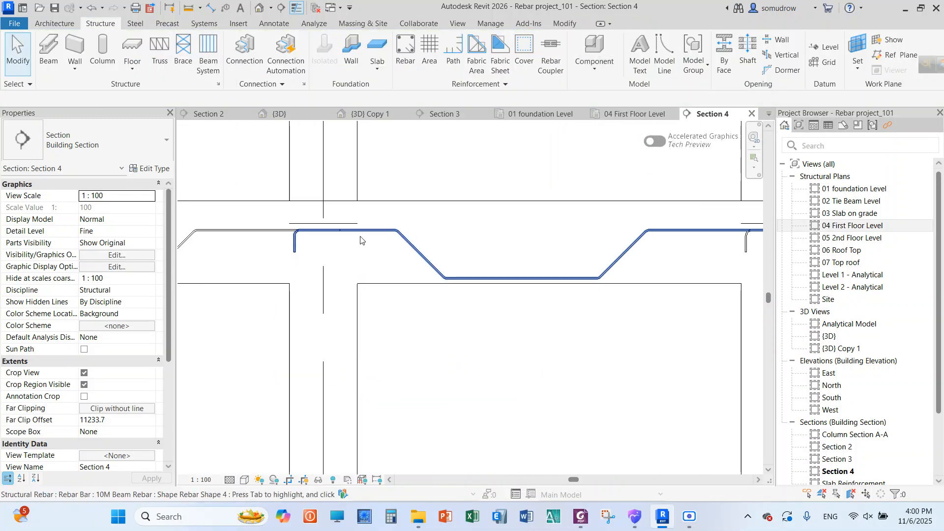
{"action": "scroll", "coordinate": [457, 227], "scroll_direction": "down", "scroll_amount": 2}
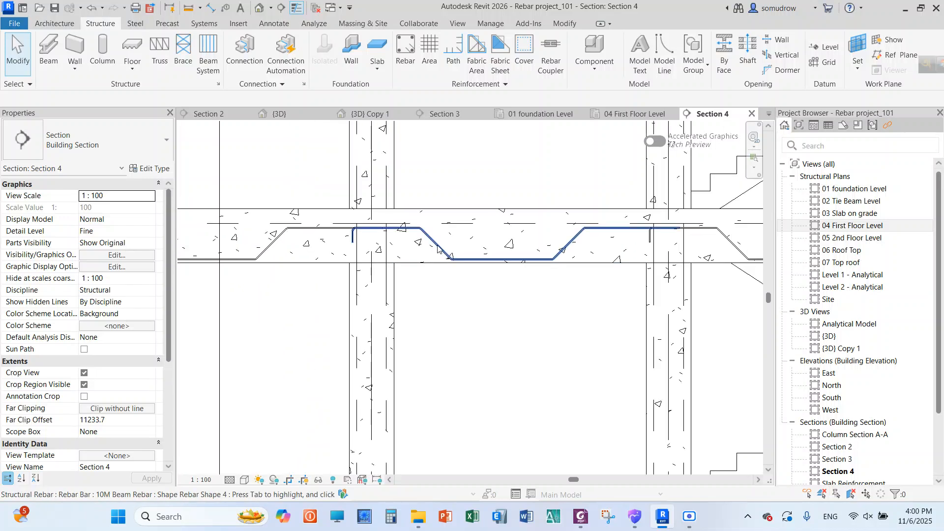
{"action": "left_click", "coordinate": [438, 248]}
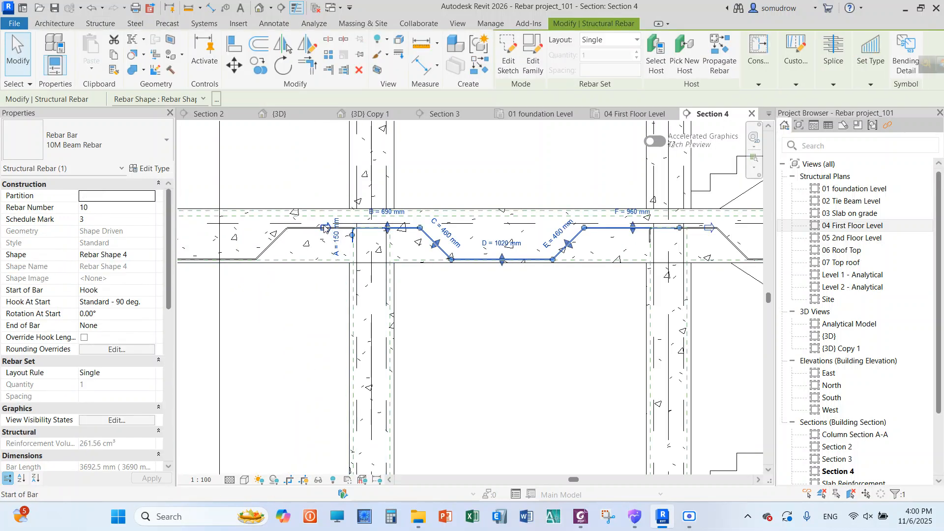
{"action": "scroll", "coordinate": [325, 228], "scroll_direction": "down", "scroll_amount": 4}
{"action": "scroll", "coordinate": [487, 234], "scroll_direction": "up", "scroll_amount": 1}
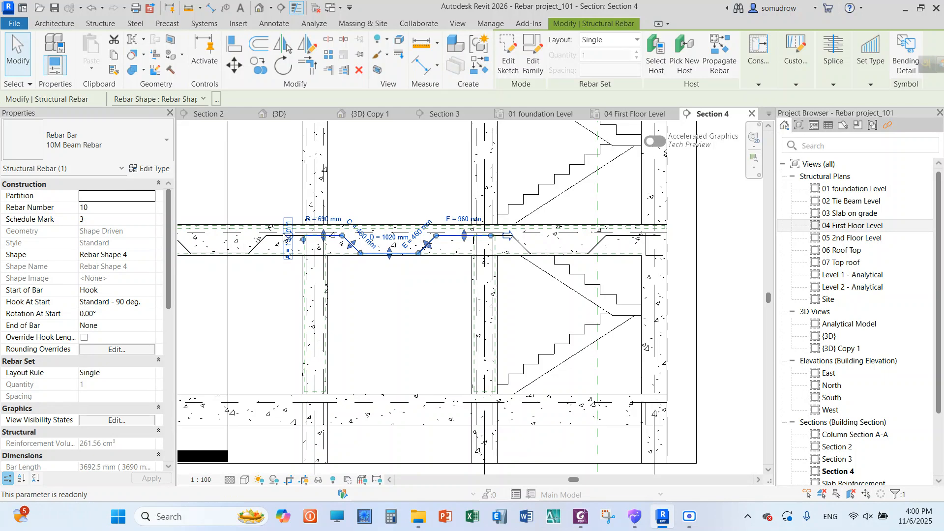
{"action": "scroll", "coordinate": [287, 237], "scroll_direction": "up", "scroll_amount": 3}
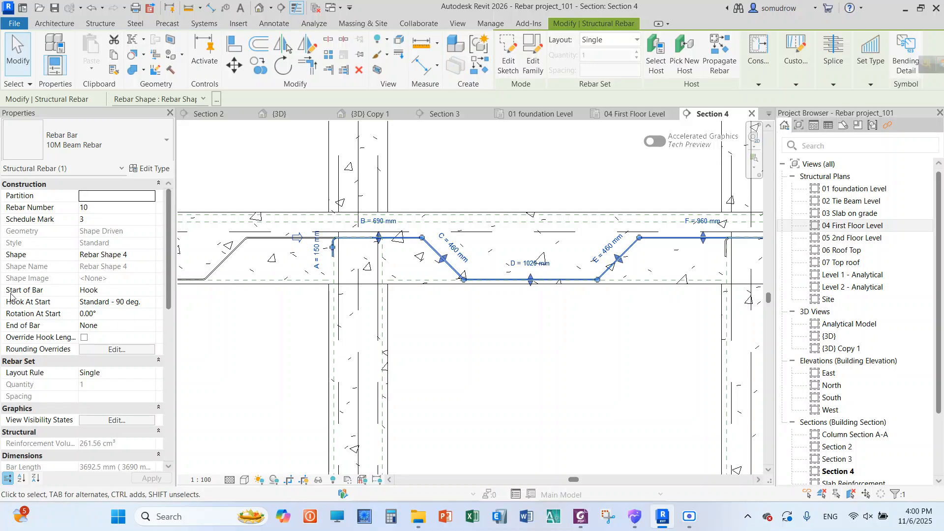
{"action": "left_click", "coordinate": [131, 290]}
{"action": "left_click", "coordinate": [150, 293]}
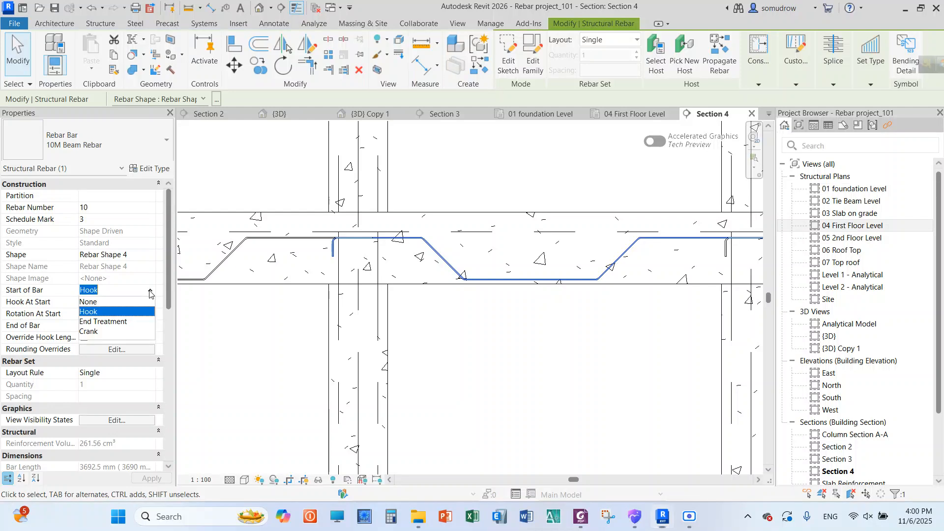
{"action": "left_click", "coordinate": [114, 302]}
{"action": "left_click", "coordinate": [428, 315]}
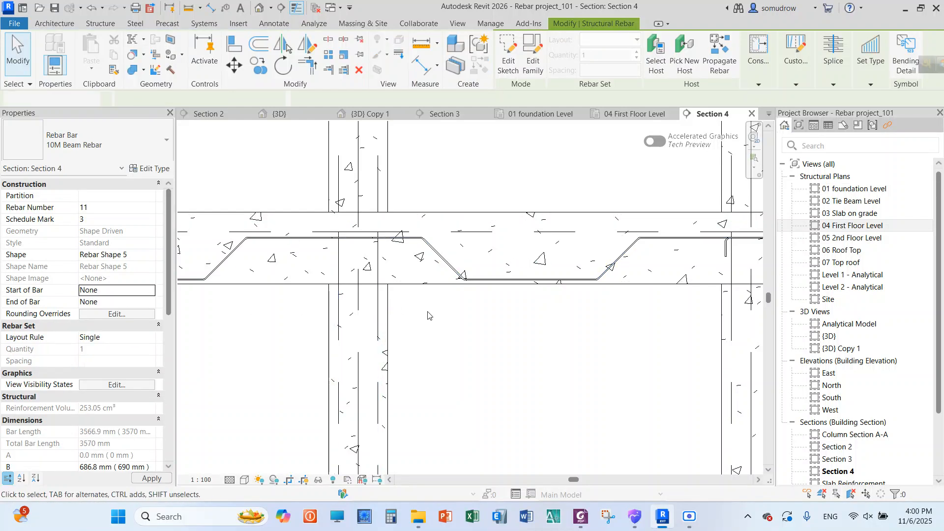
Move the middle-span bar's second upper bend toward the far column, making bottom segment D about 1290 mm long
{"action": "scroll", "coordinate": [392, 255], "scroll_direction": "down", "scroll_amount": 3}
{"action": "scroll", "coordinate": [355, 238], "scroll_direction": "up", "scroll_amount": 3}
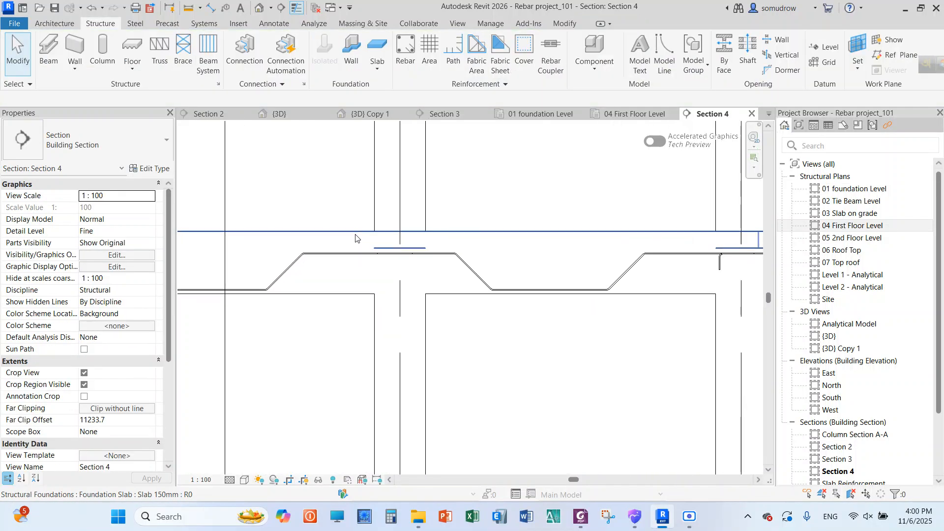
{"action": "scroll", "coordinate": [348, 237], "scroll_direction": "down", "scroll_amount": 4}
{"action": "scroll", "coordinate": [466, 258], "scroll_direction": "up", "scroll_amount": 3}
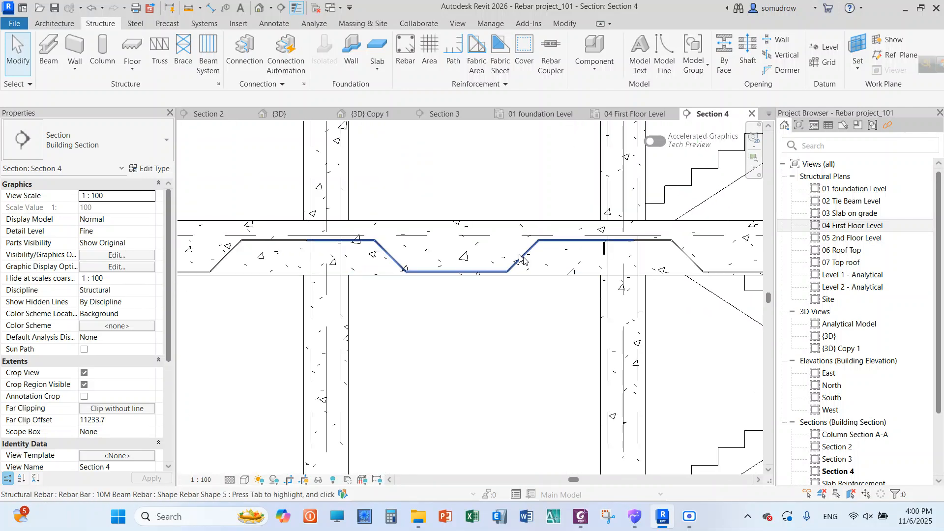
{"action": "left_click", "coordinate": [522, 260]}
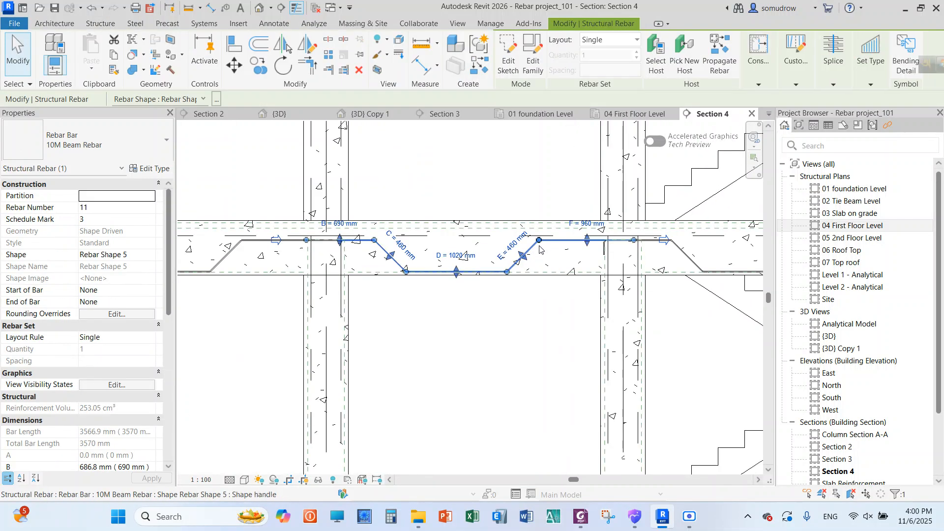
{"action": "left_click_drag", "start_coordinate": [540, 246], "coordinate": [568, 242]}
{"action": "key", "text": "Escape"}
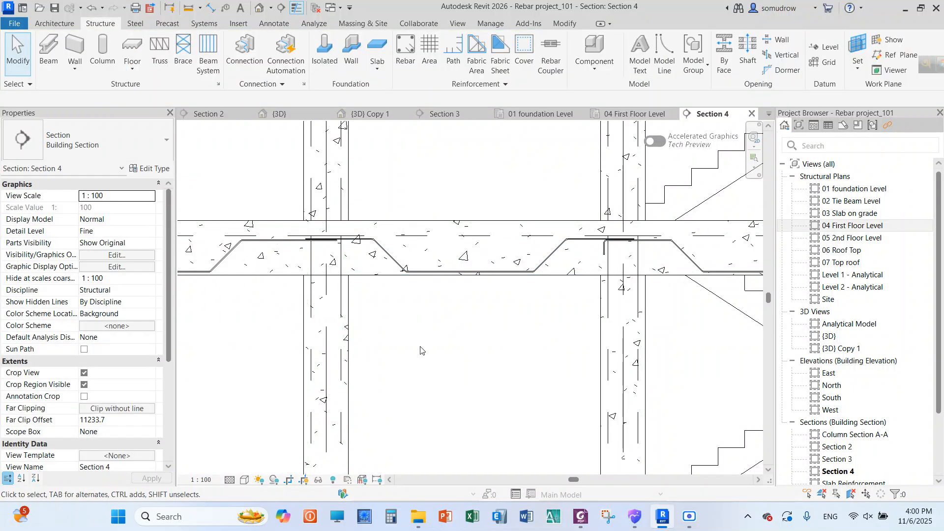
Lower segment B of the middle-span bar to line up with the first-span bar's end over the column, making B about 700 mm
{"action": "scroll", "coordinate": [309, 247], "scroll_direction": "up", "scroll_amount": 1}
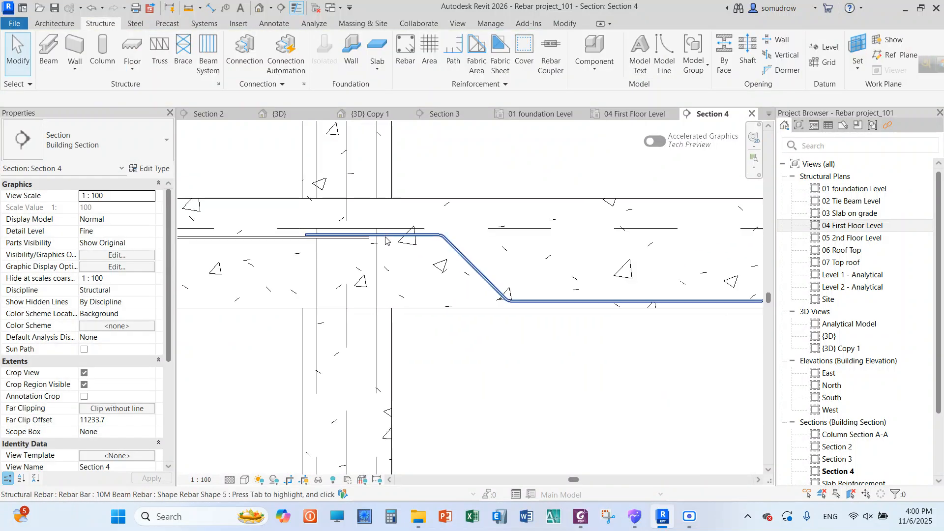
{"action": "left_click", "coordinate": [366, 240]}
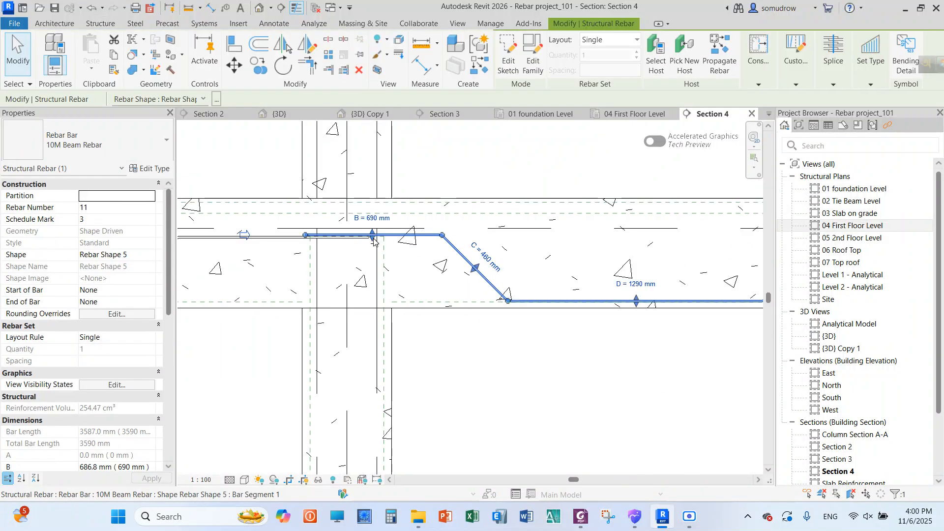
{"action": "left_click_drag", "start_coordinate": [373, 240], "coordinate": [373, 244]}
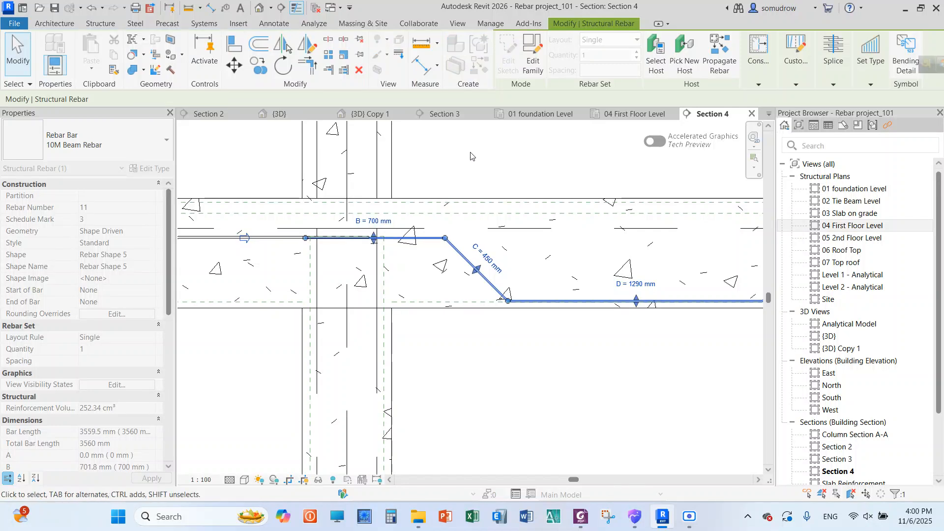
{"action": "left_click", "coordinate": [471, 156]}
{"action": "scroll", "coordinate": [344, 236], "scroll_direction": "up", "scroll_amount": 2}
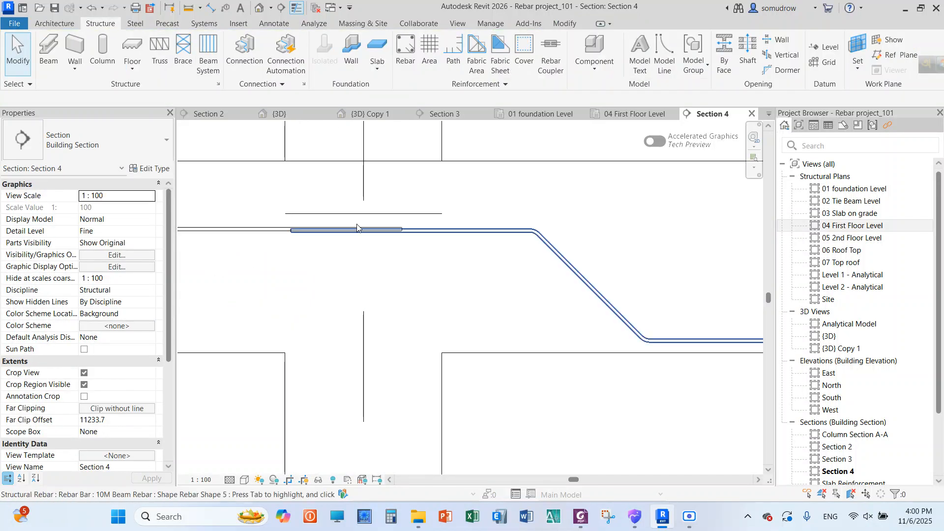
{"action": "left_click", "coordinate": [382, 229]}
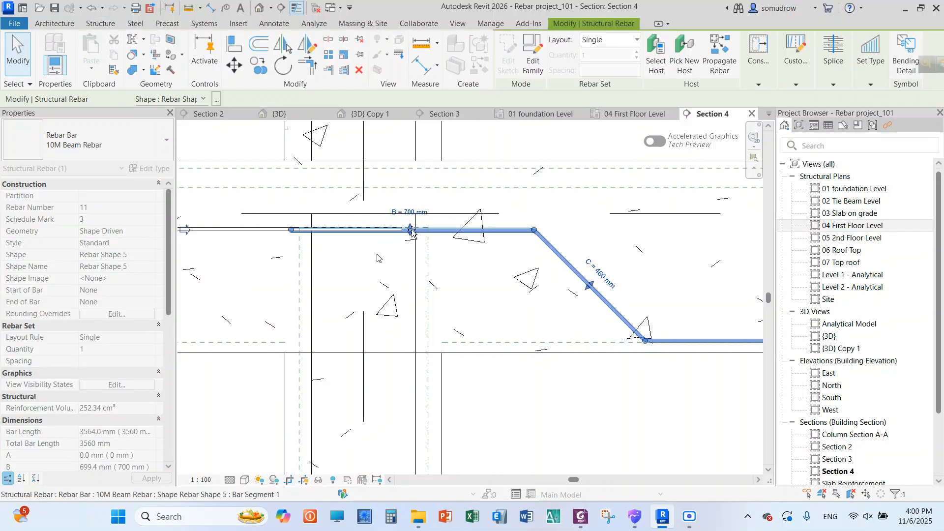
{"action": "scroll", "coordinate": [360, 236], "scroll_direction": "down", "scroll_amount": 4}
{"action": "left_click", "coordinate": [507, 358]}
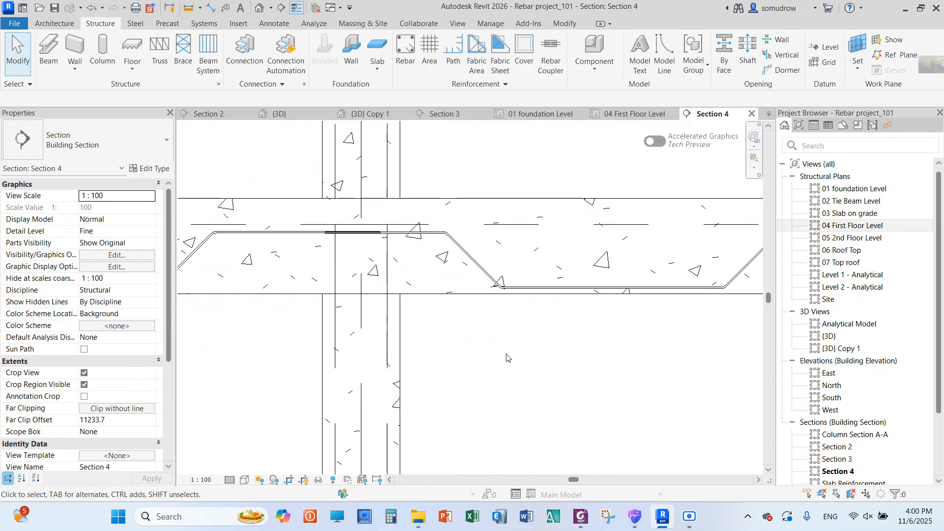
Move the middle-span bar's first upper bend away from the near column, making segment B about 970 mm and bottom segment D about 1050 mm
{"action": "scroll", "coordinate": [502, 337], "scroll_direction": "down", "scroll_amount": 3}
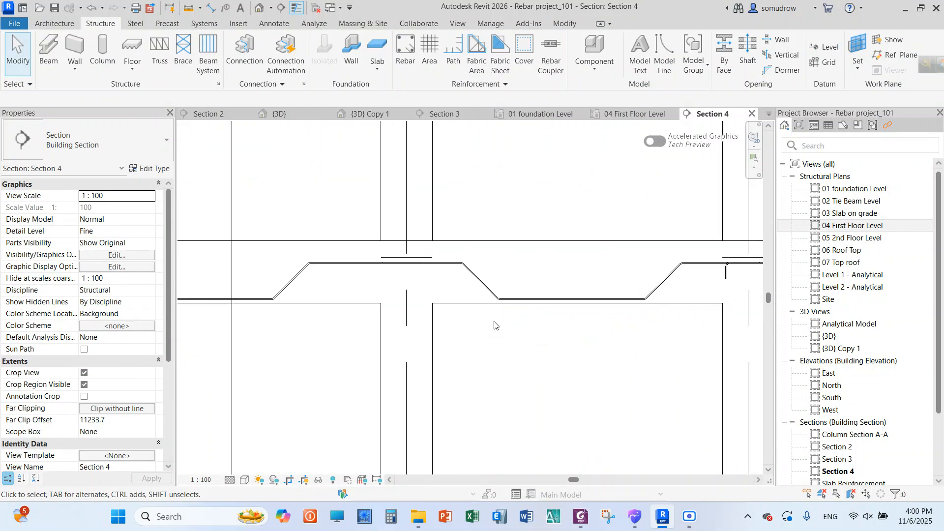
{"action": "left_click", "coordinate": [481, 289]}
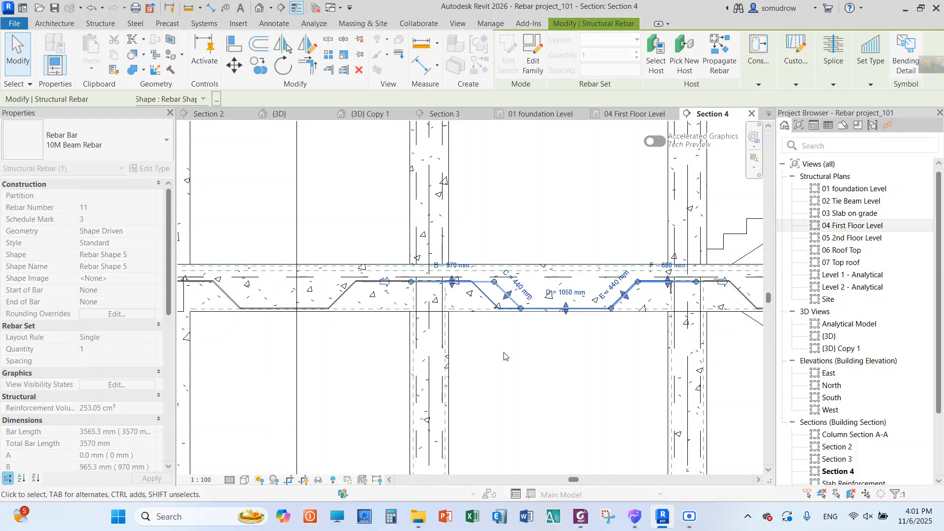
{"action": "key", "text": "Escape"}
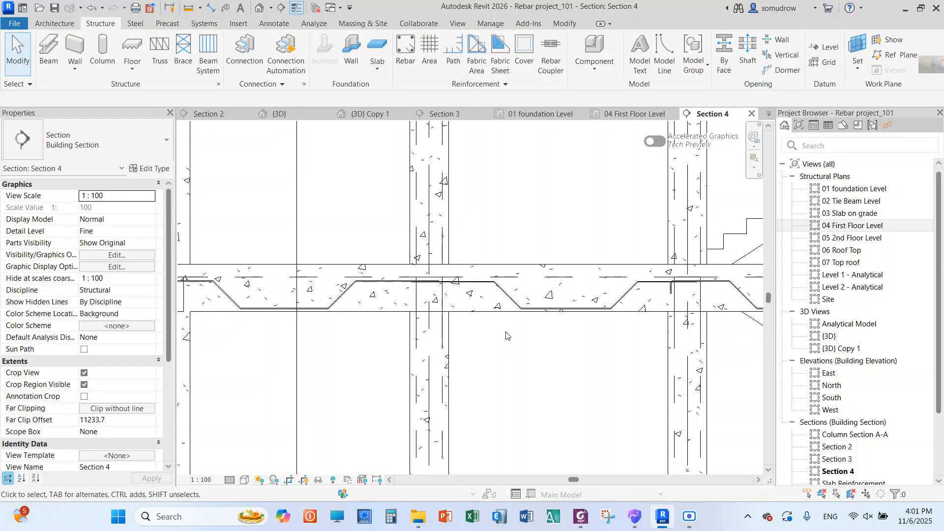
{"action": "left_click", "coordinate": [501, 291]}
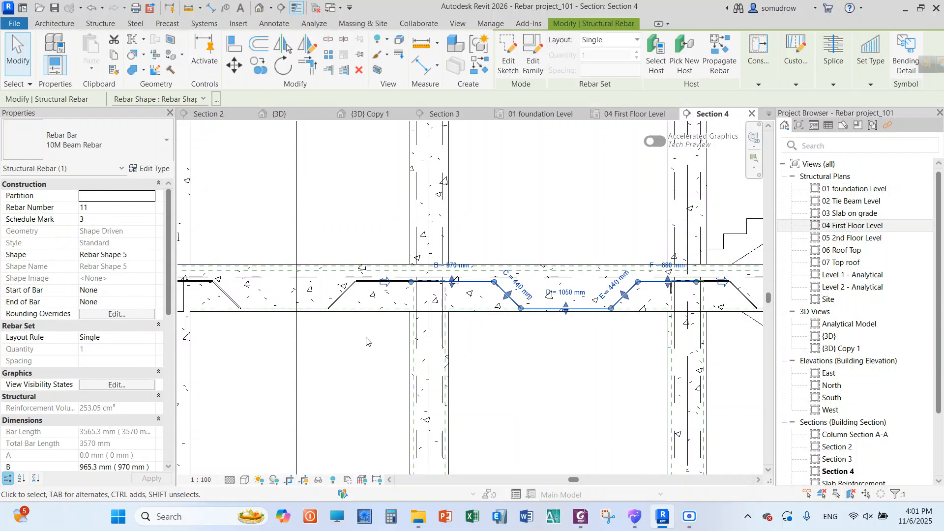
{"action": "key", "text": "Escape"}
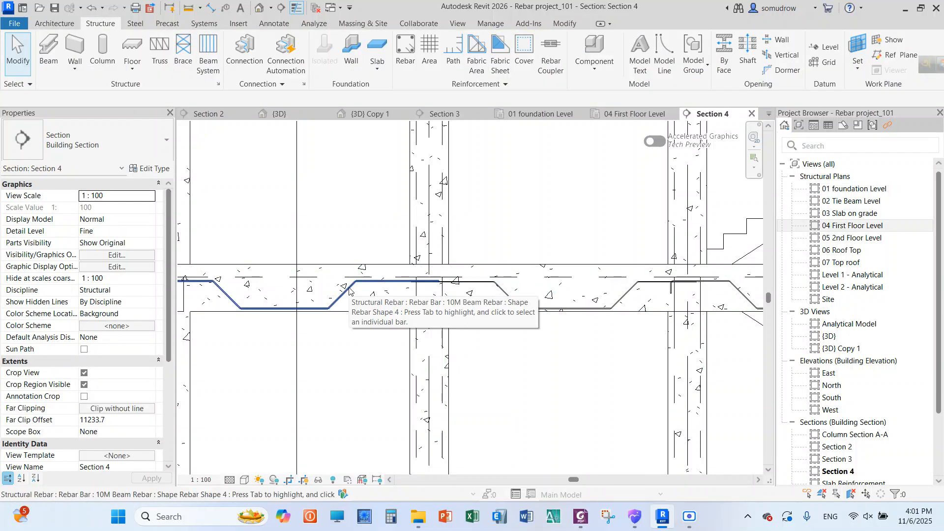
Give the first-span beam's bent bar a crank at its far end by setting End of Bar to Crank
{"action": "left_click", "coordinate": [349, 291]}
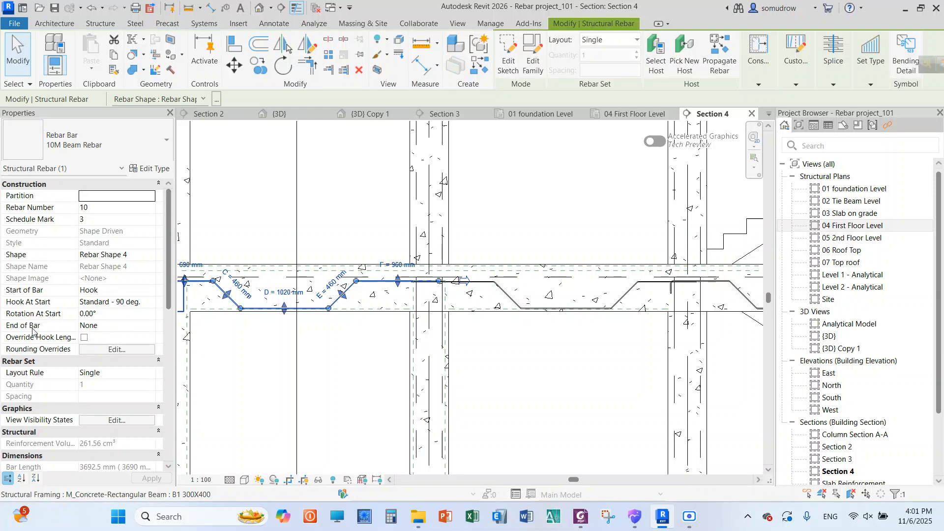
{"action": "left_click", "coordinate": [150, 326]}
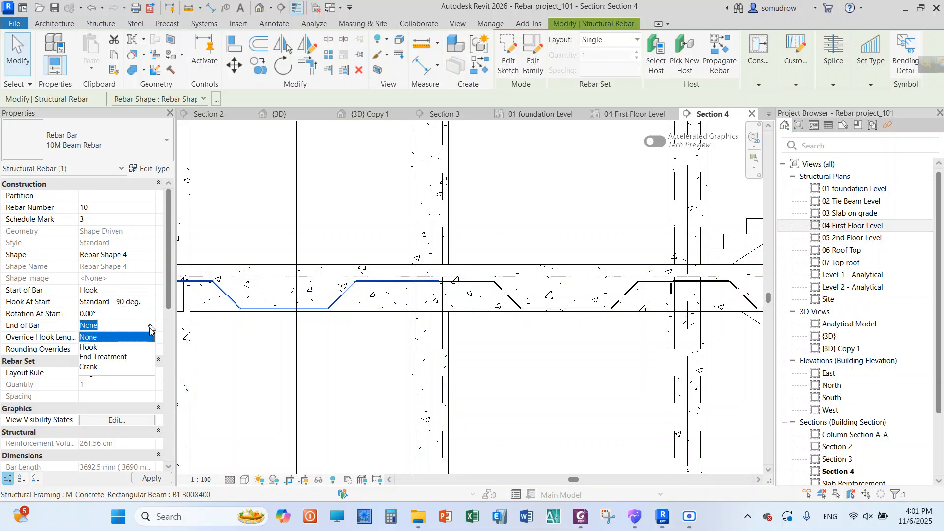
{"action": "left_click", "coordinate": [98, 368]}
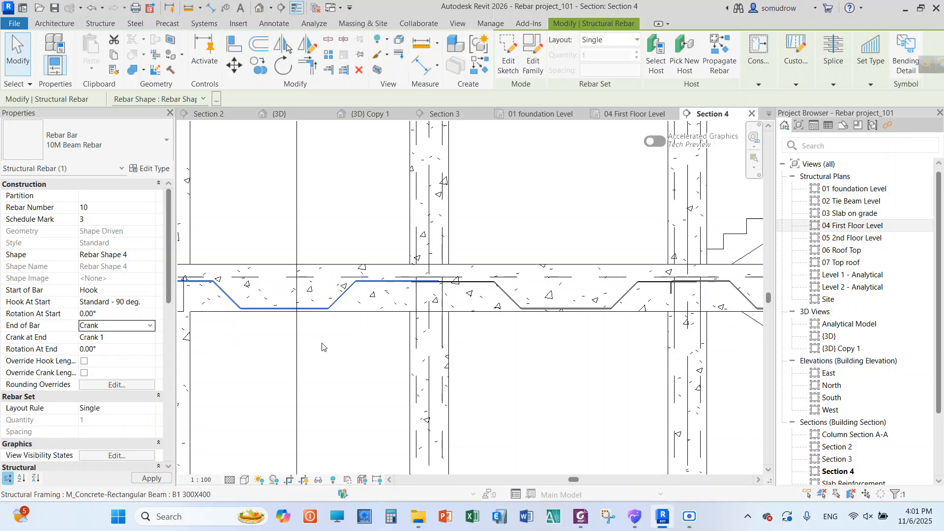
{"action": "scroll", "coordinate": [398, 288], "scroll_direction": "up", "scroll_amount": 5}
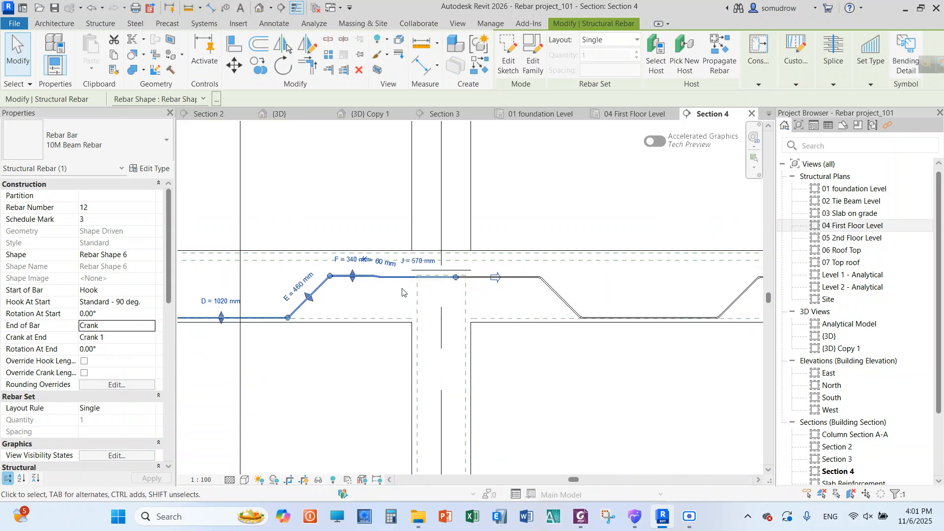
{"action": "scroll", "coordinate": [398, 289], "scroll_direction": "up", "scroll_amount": 2}
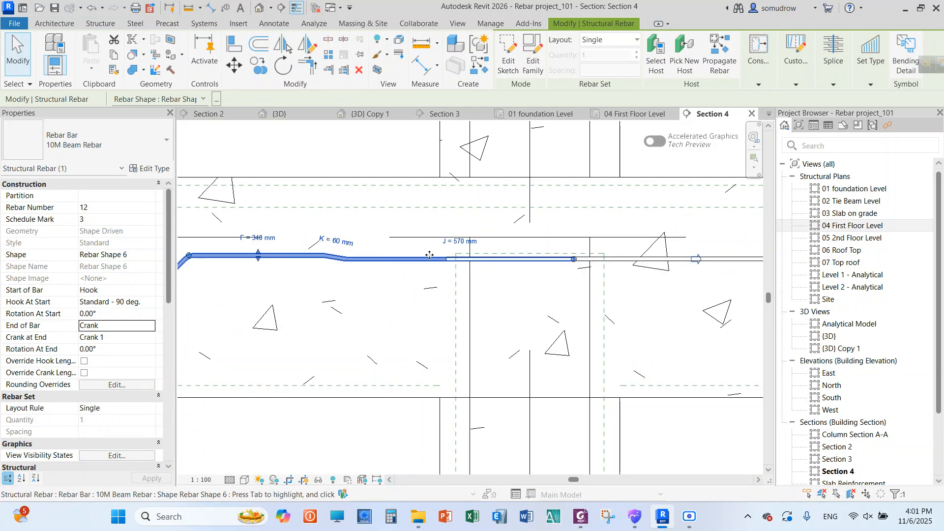
{"action": "scroll", "coordinate": [297, 257], "scroll_direction": "down", "scroll_amount": 3}
{"action": "scroll", "coordinate": [434, 246], "scroll_direction": "up", "scroll_amount": 2}
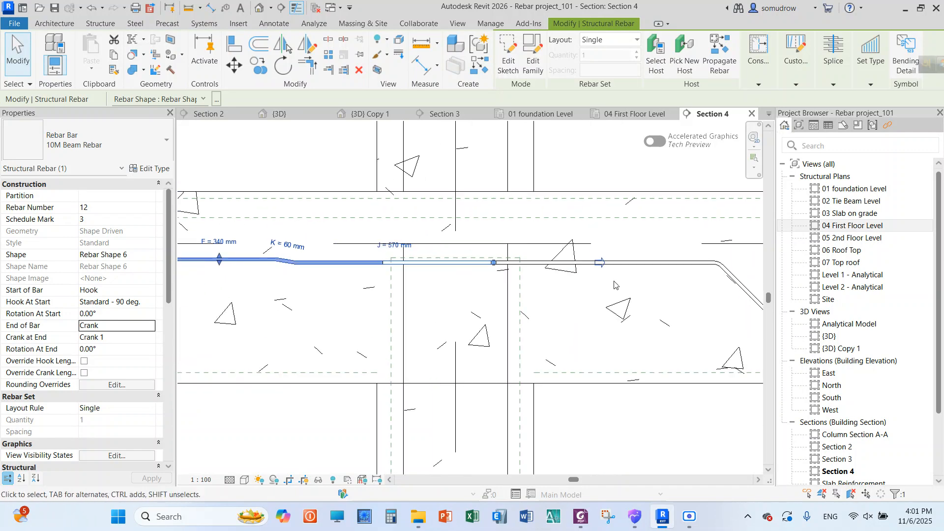
Raise segment B of the middle-span bar slightly so it laps above the first-span bar's cranked end
{"action": "left_click", "coordinate": [308, 163]}
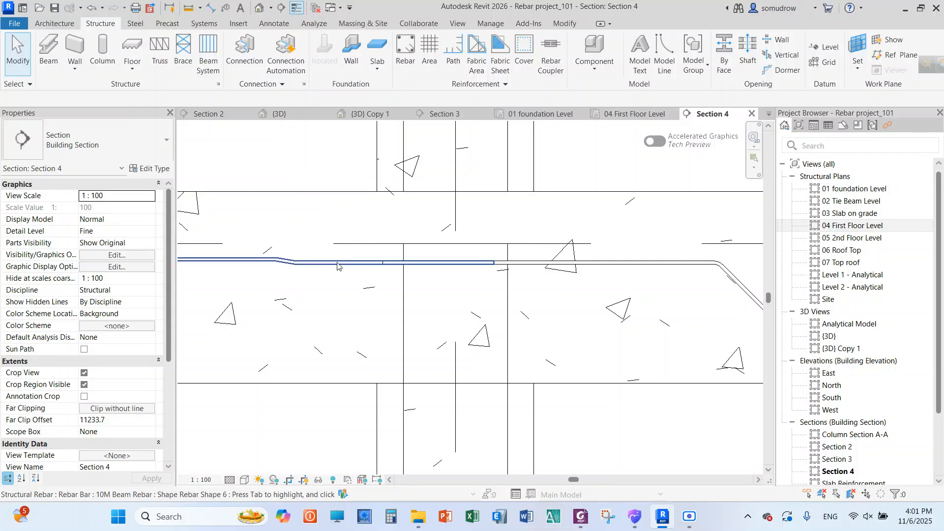
{"action": "left_click", "coordinate": [358, 265]}
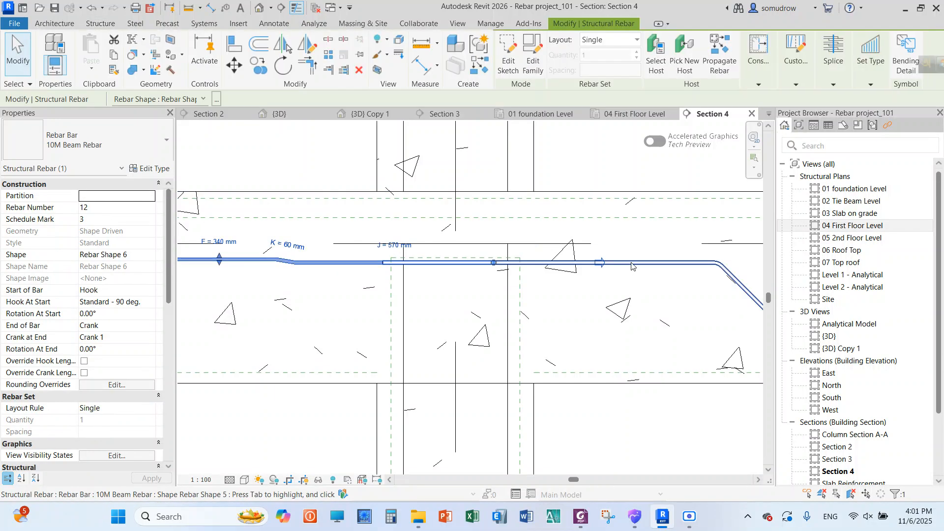
{"action": "left_click", "coordinate": [633, 264]}
{"action": "middle_click_drag", "start_coordinate": [323, 266], "coordinate": [265, 264]}
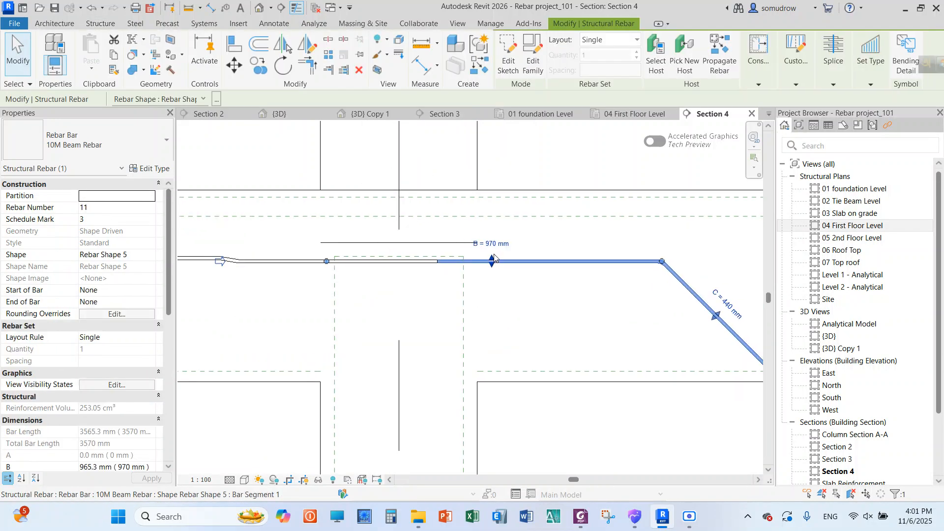
{"action": "left_click_drag", "start_coordinate": [490, 258], "coordinate": [491, 261]}
{"action": "left_click", "coordinate": [488, 303]}
{"action": "scroll", "coordinate": [518, 294], "scroll_direction": "down", "scroll_amount": 2}
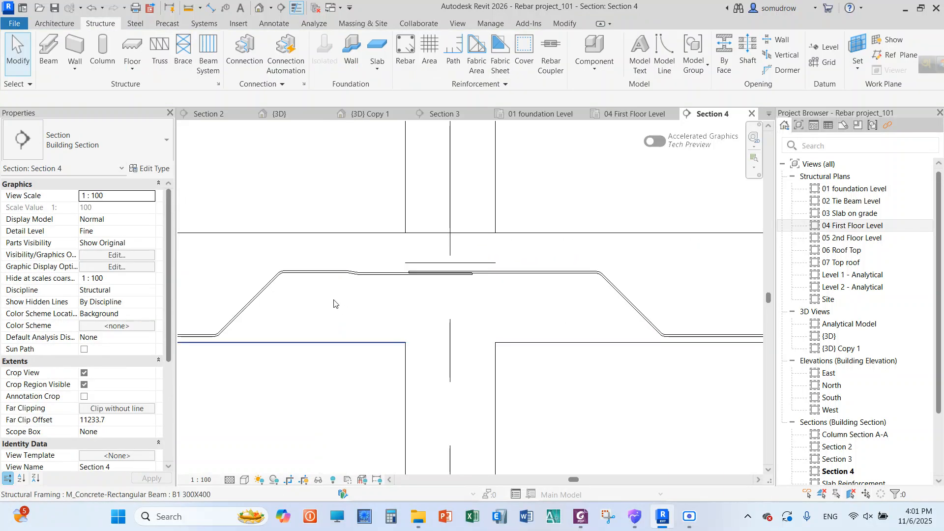
Turn off auto calculation for Crank 1 in the first-span bar's 10M Beam Rebar type and set the crank length to 170 mm
{"action": "scroll", "coordinate": [334, 299], "scroll_direction": "up", "scroll_amount": 1}
{"action": "left_click", "coordinate": [391, 269]}
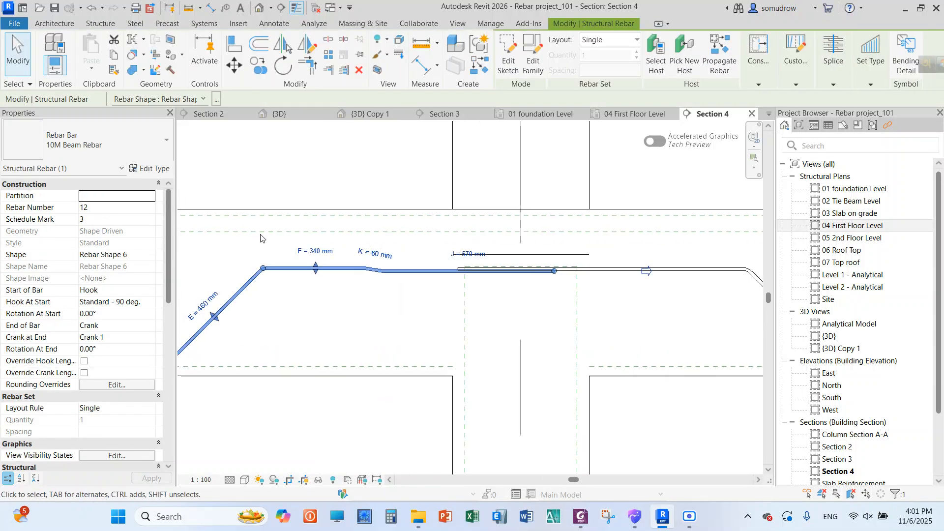
{"action": "scroll", "coordinate": [427, 261], "scroll_direction": "up", "scroll_amount": 2}
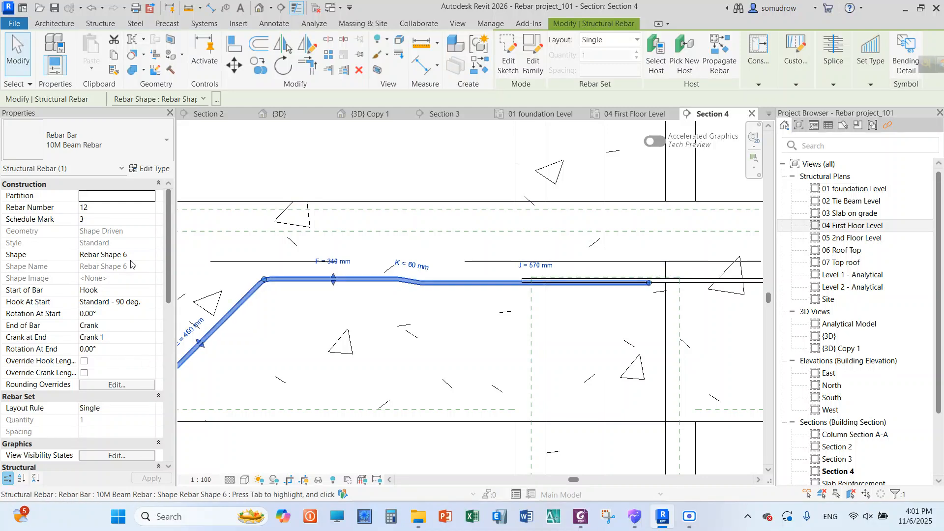
{"action": "left_click", "coordinate": [146, 169]}
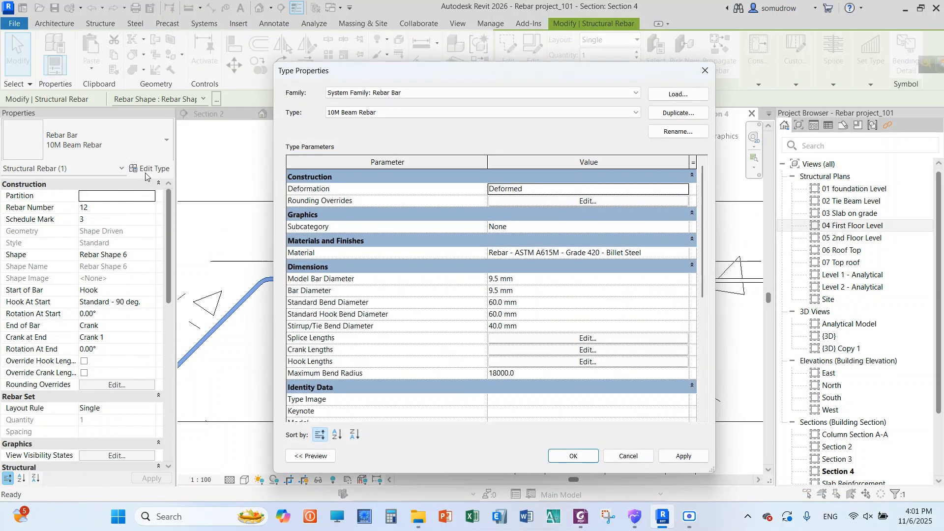
{"action": "left_click_drag", "start_coordinate": [475, 70], "coordinate": [236, 64]}
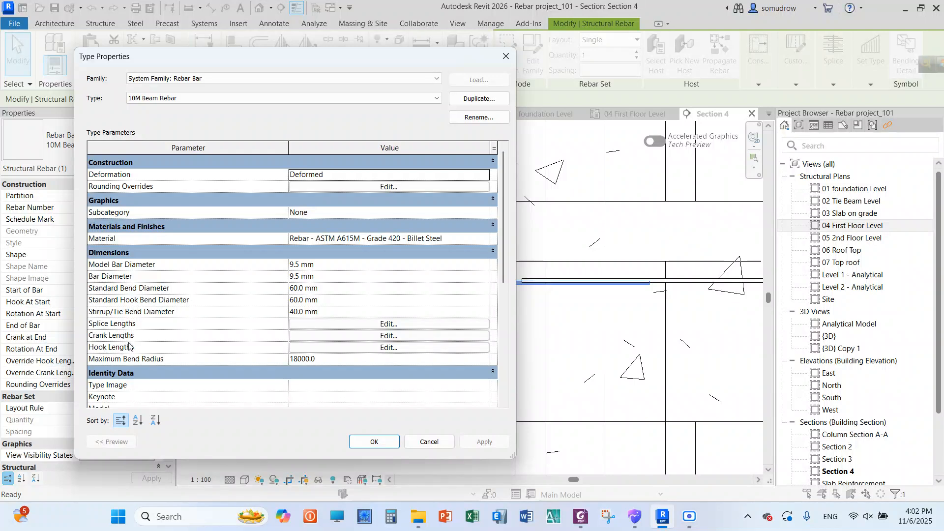
{"action": "left_click", "coordinate": [316, 335]}
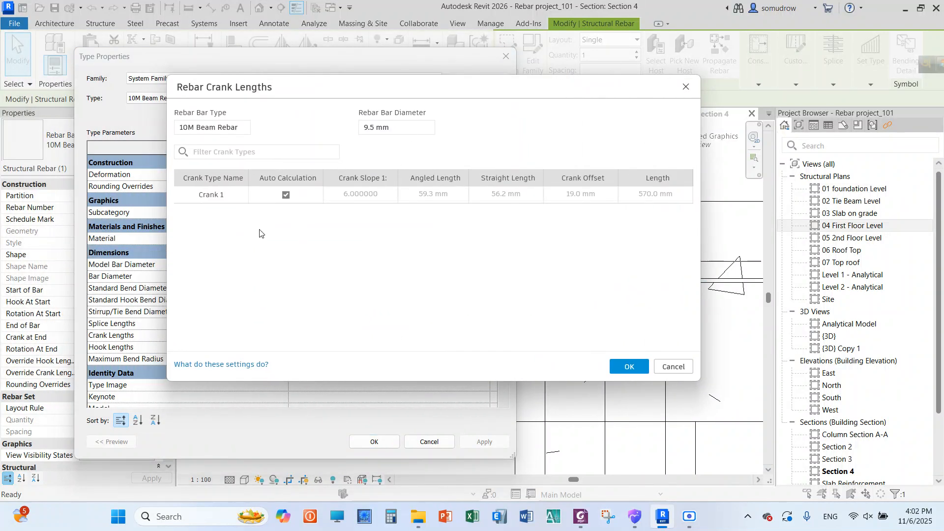
{"action": "left_click", "coordinate": [286, 195]}
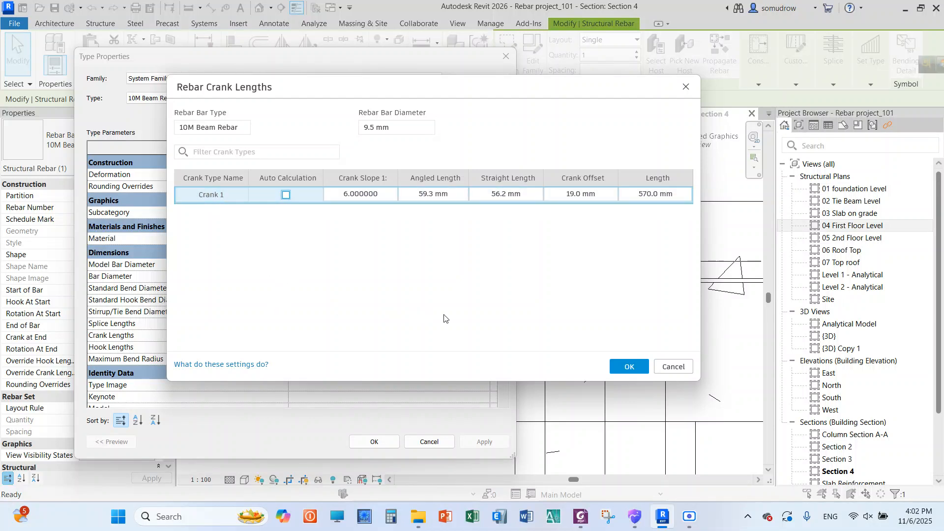
{"action": "left_click_drag", "start_coordinate": [544, 89], "coordinate": [445, 353]}
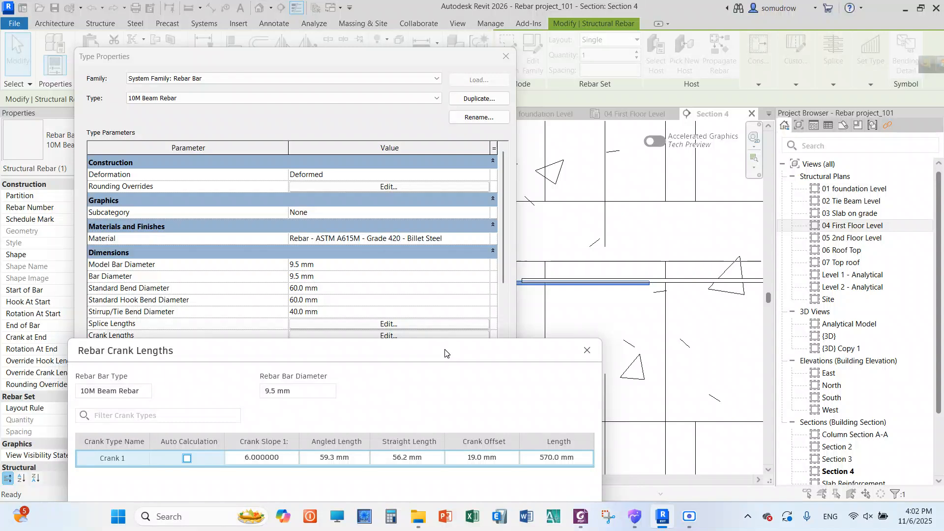
{"action": "left_click_drag", "start_coordinate": [504, 352], "coordinate": [547, 168]}
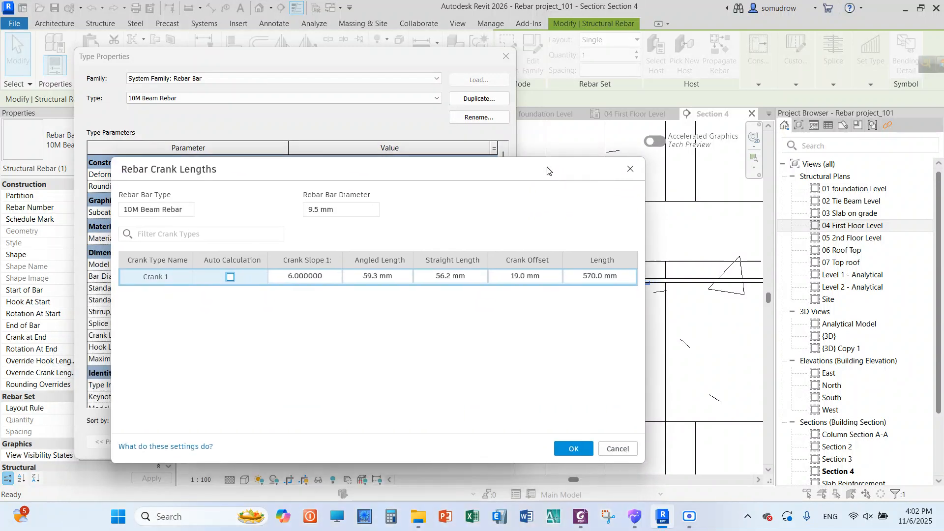
{"action": "left_click", "coordinate": [591, 274]}
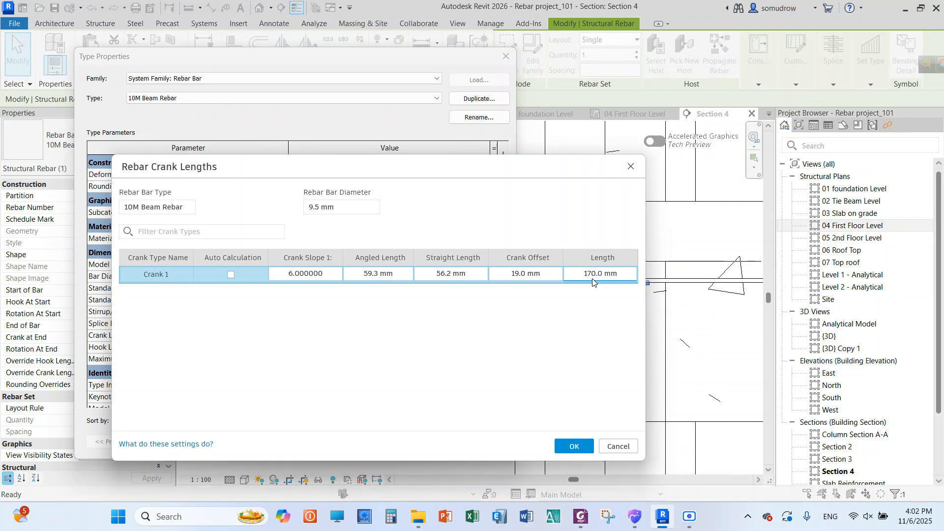
{"action": "left_click", "coordinate": [587, 446]}
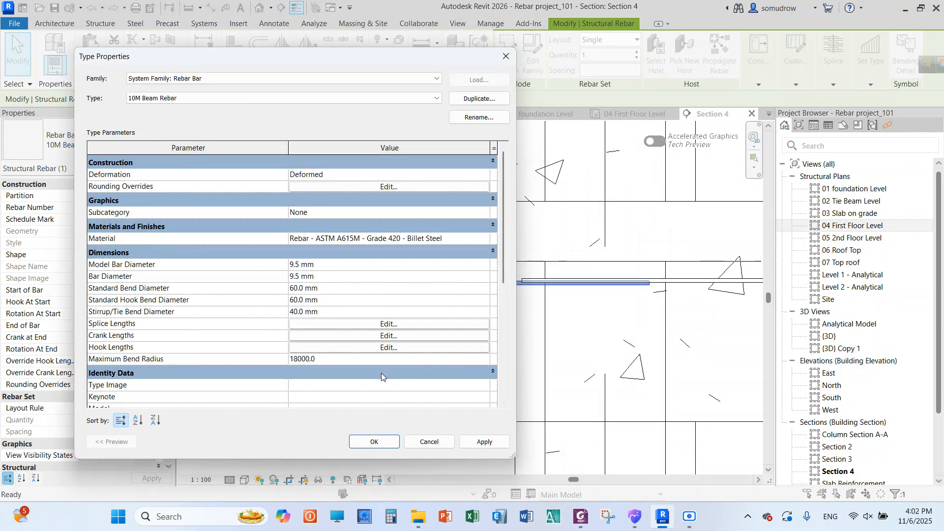
{"action": "left_click", "coordinate": [474, 440]}
{"action": "left_click", "coordinate": [383, 446]}
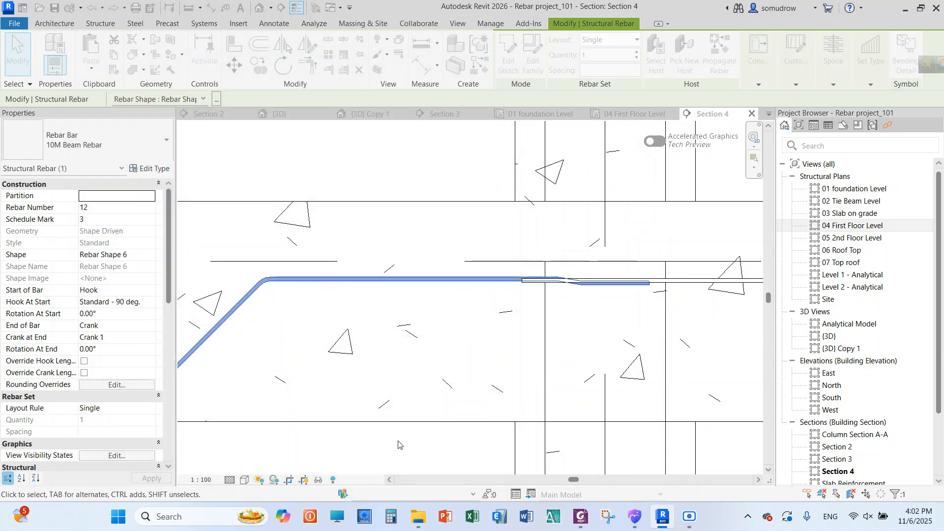
Set the Crank 1 length of the 10M Beam Rebar type to 370 mm
{"action": "scroll", "coordinate": [665, 284], "scroll_direction": "up", "scroll_amount": 4}
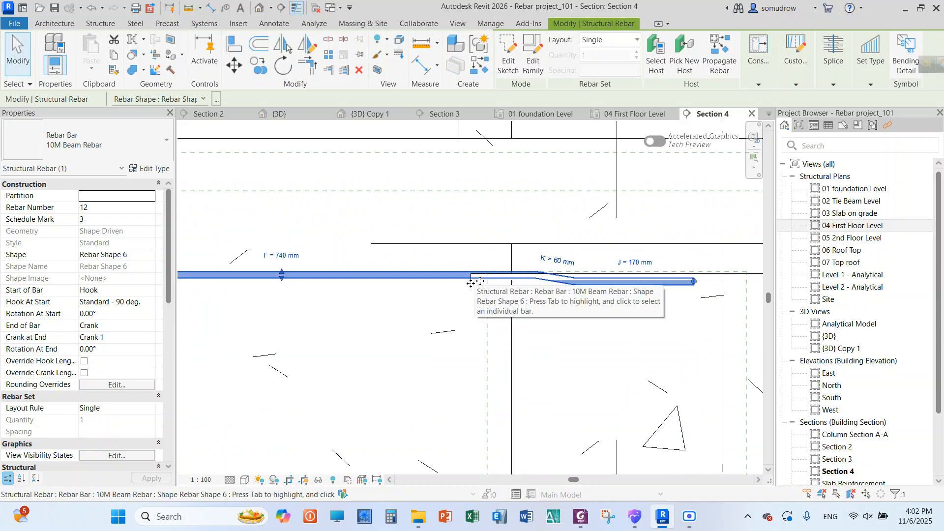
{"action": "left_click", "coordinate": [150, 168]}
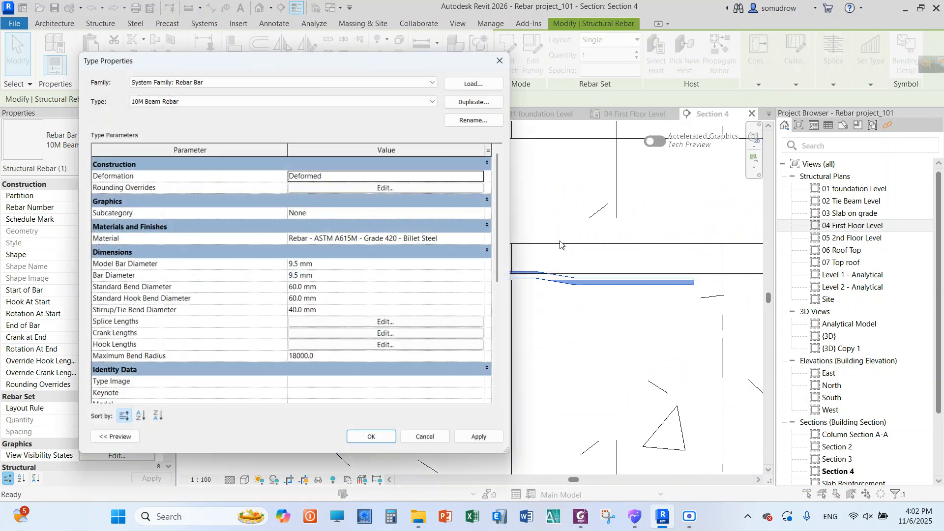
{"action": "left_click", "coordinate": [396, 335]}
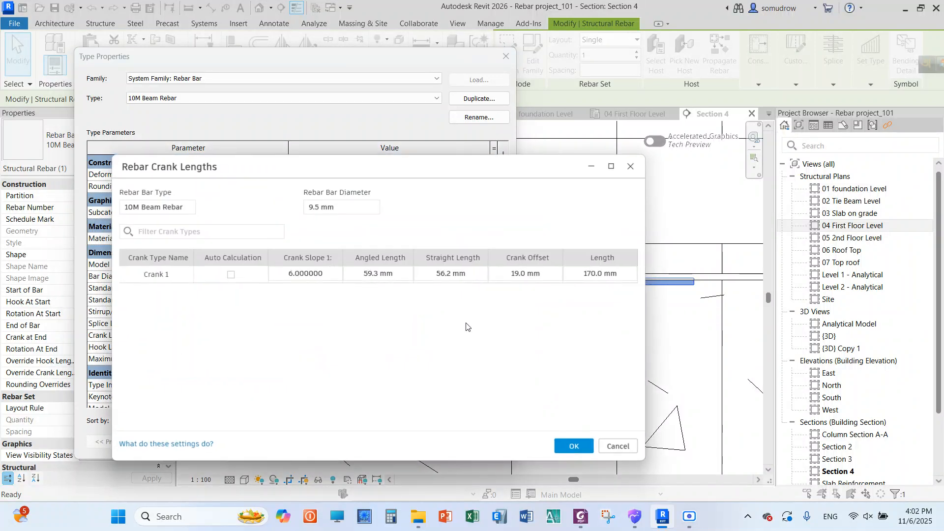
{"action": "left_click", "coordinate": [587, 274]}
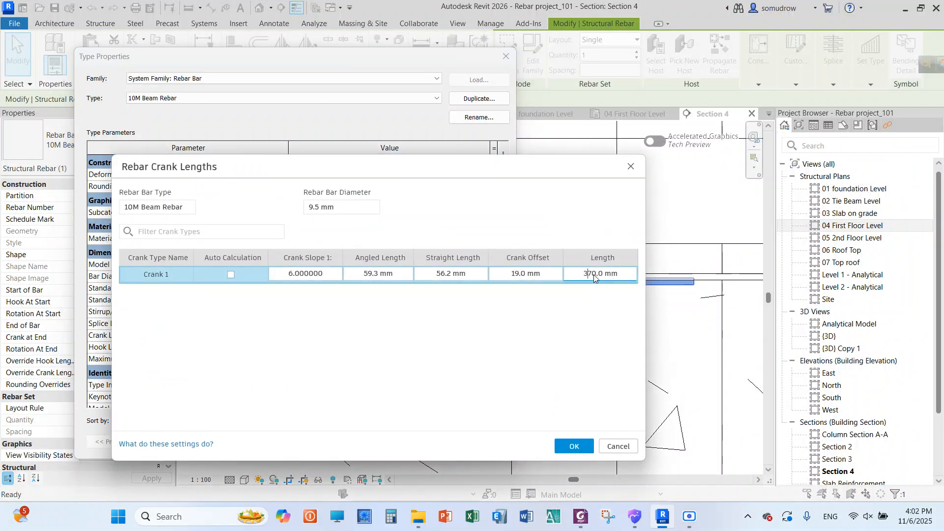
{"action": "left_click", "coordinate": [589, 339]}
{"action": "left_click", "coordinate": [574, 446]}
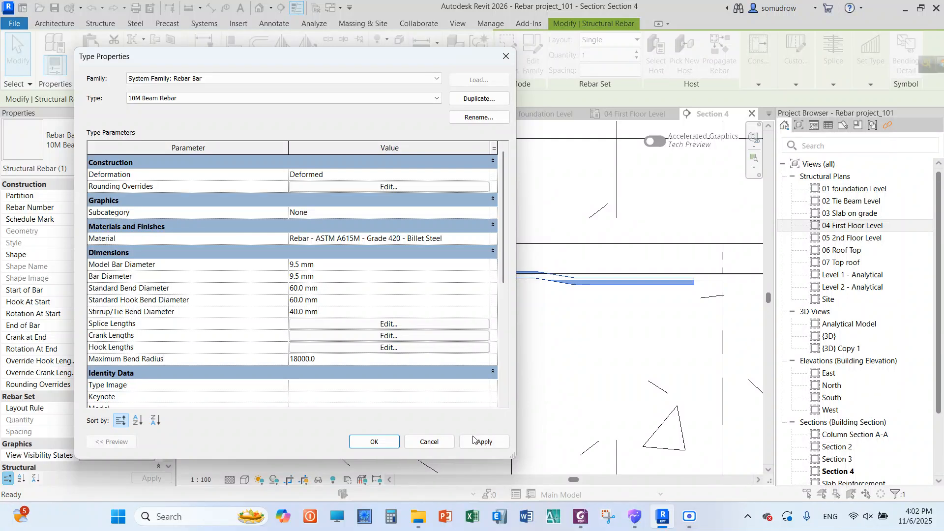
{"action": "left_click", "coordinate": [474, 440]}
{"action": "left_click", "coordinate": [374, 442]}
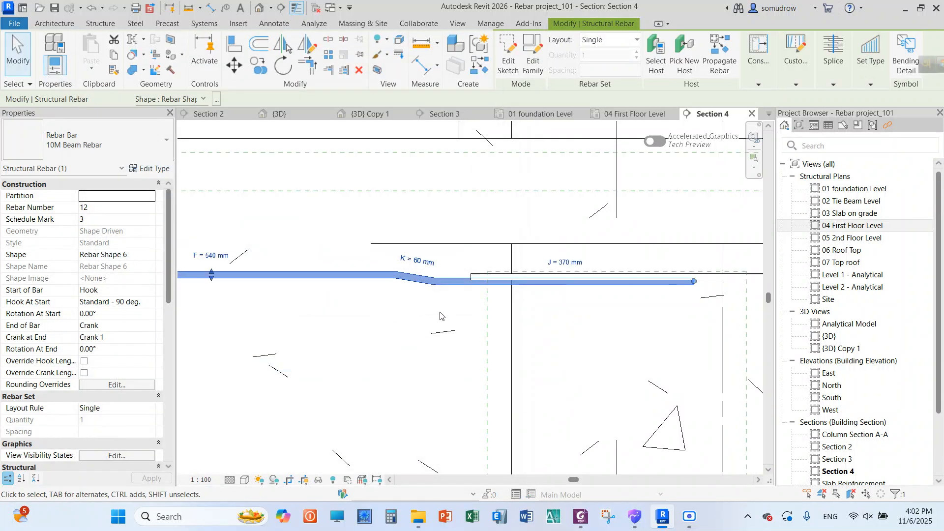
Remove the starting hook from the last-span beam's bent bar by setting Start of Bar to None
{"action": "scroll", "coordinate": [440, 316], "scroll_direction": "down", "scroll_amount": 5}
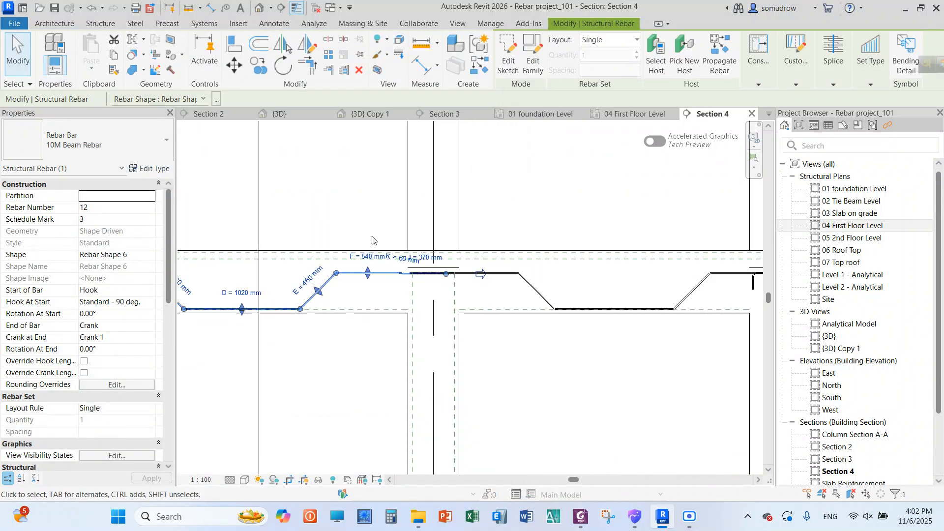
{"action": "scroll", "coordinate": [372, 240], "scroll_direction": "down", "scroll_amount": 3}
{"action": "scroll", "coordinate": [605, 254], "scroll_direction": "up", "scroll_amount": 4}
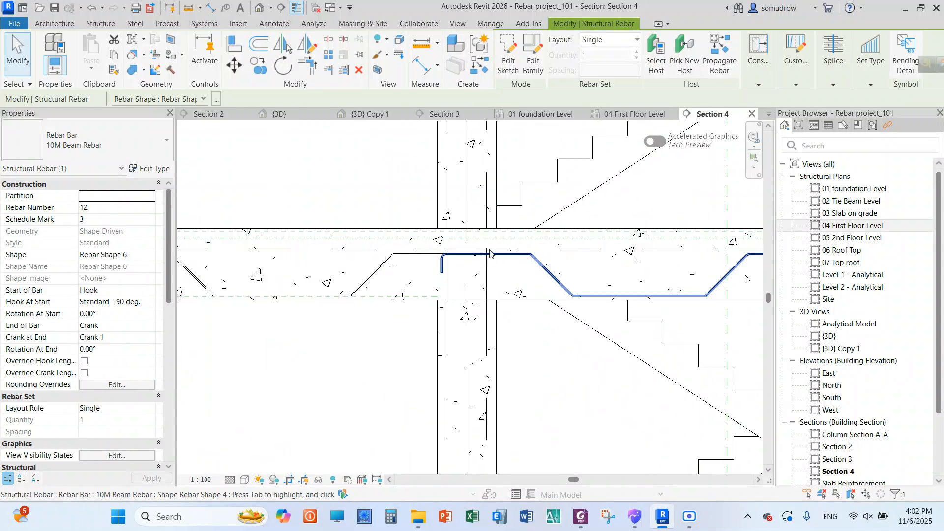
{"action": "left_click", "coordinate": [489, 253]}
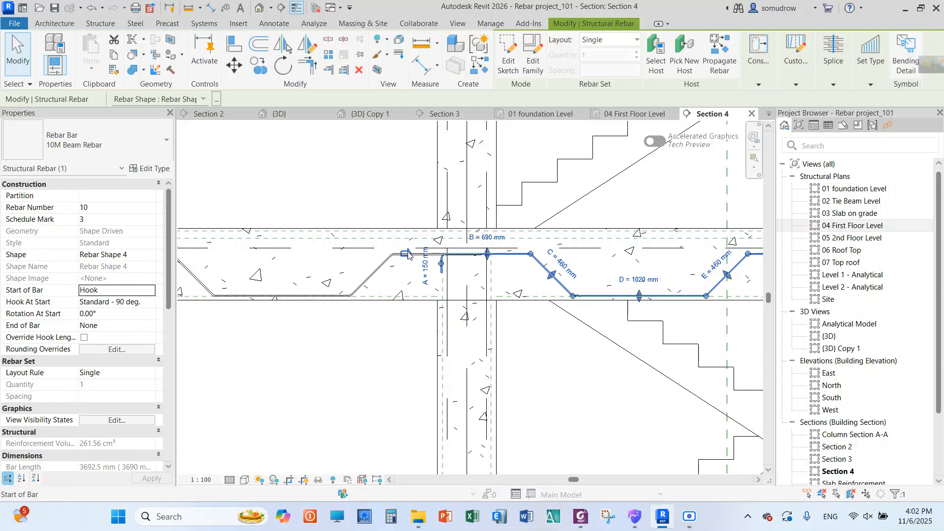
{"action": "left_click", "coordinate": [150, 293]}
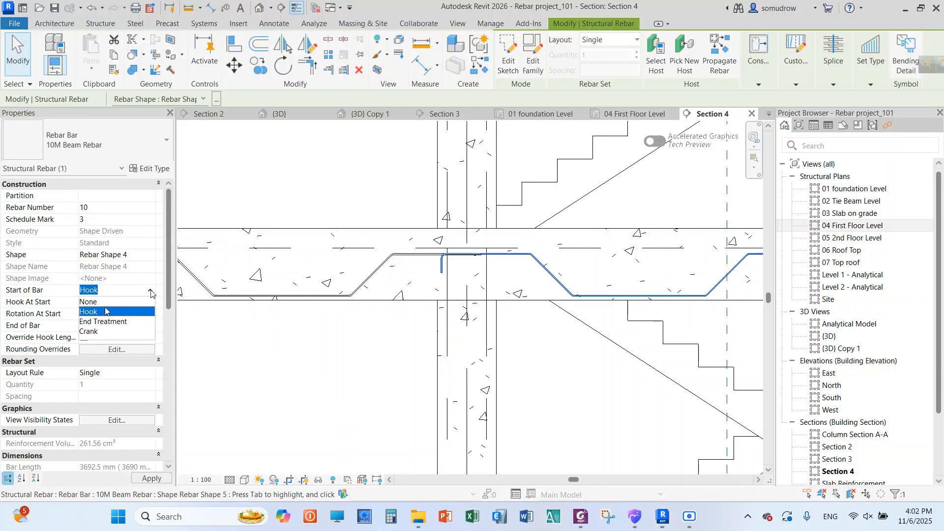
{"action": "left_click", "coordinate": [90, 301]}
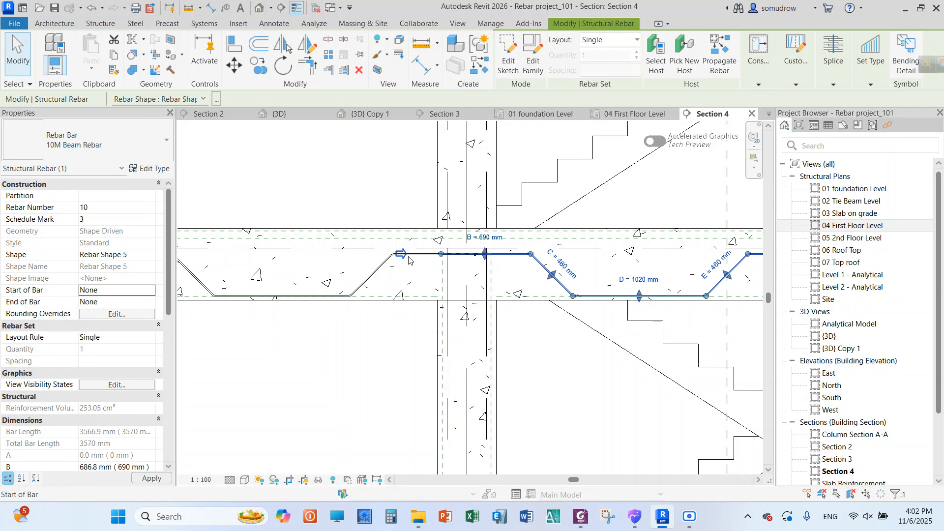
Give the middle-span beam's bent bar a crank at its far end by setting End of Bar to Crank
{"action": "left_click", "coordinate": [373, 276]}
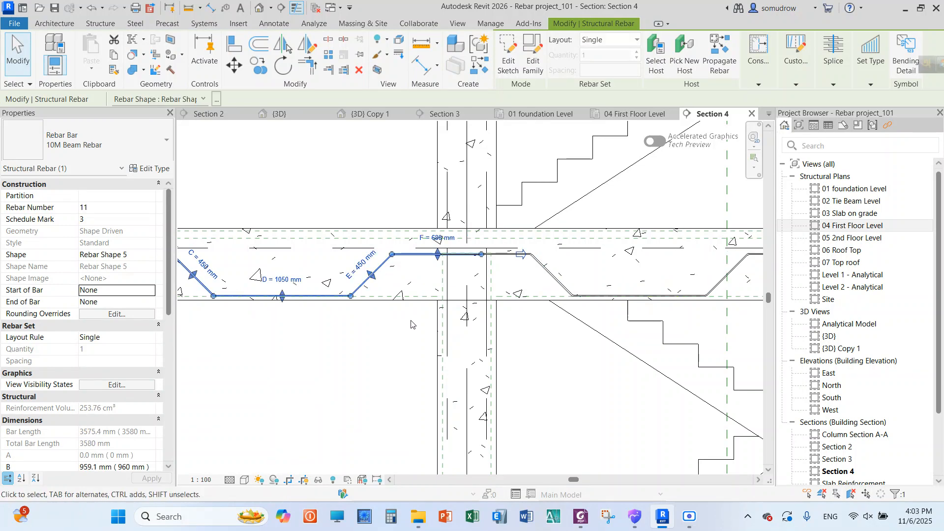
{"action": "scroll", "coordinate": [432, 252], "scroll_direction": "down", "scroll_amount": 2}
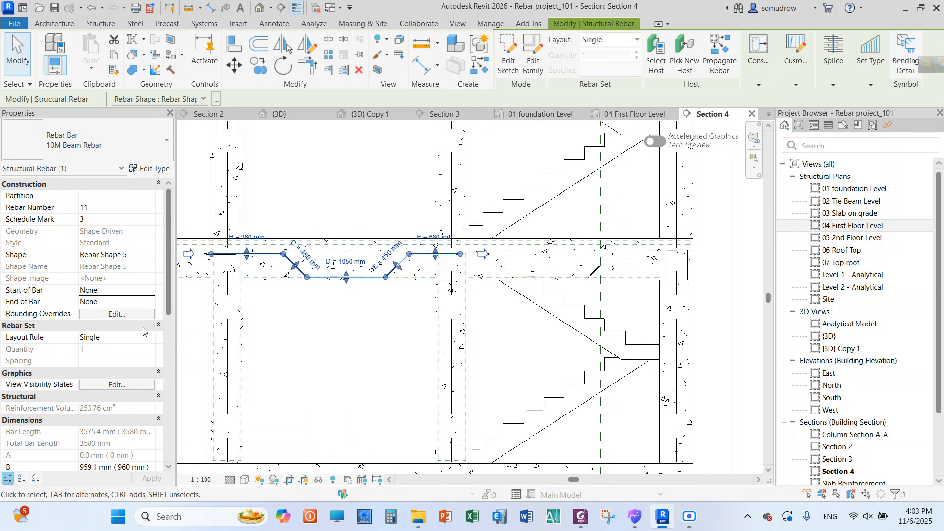
{"action": "left_click", "coordinate": [147, 303]}
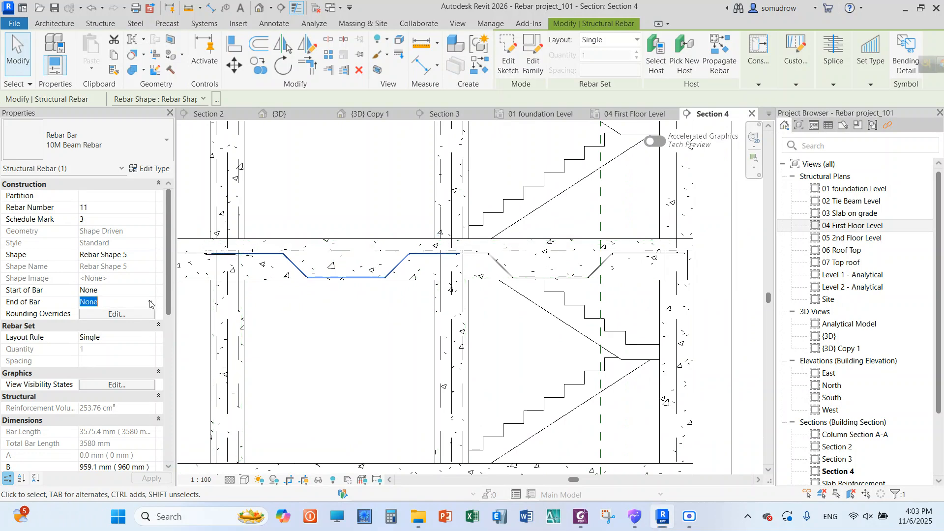
{"action": "left_click", "coordinate": [149, 302]}
{"action": "left_click", "coordinate": [93, 343]}
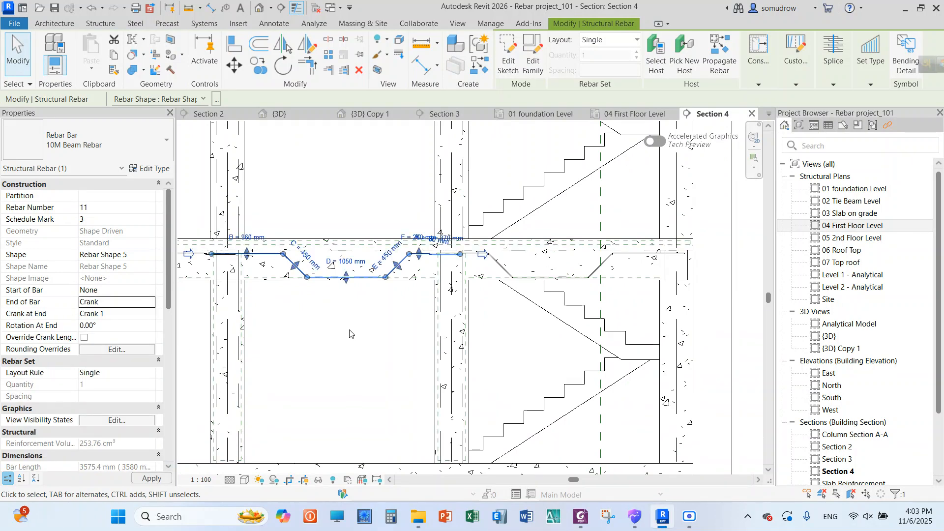
{"action": "left_click", "coordinate": [376, 315]}
{"action": "scroll", "coordinate": [401, 279], "scroll_direction": "up", "scroll_amount": 3}
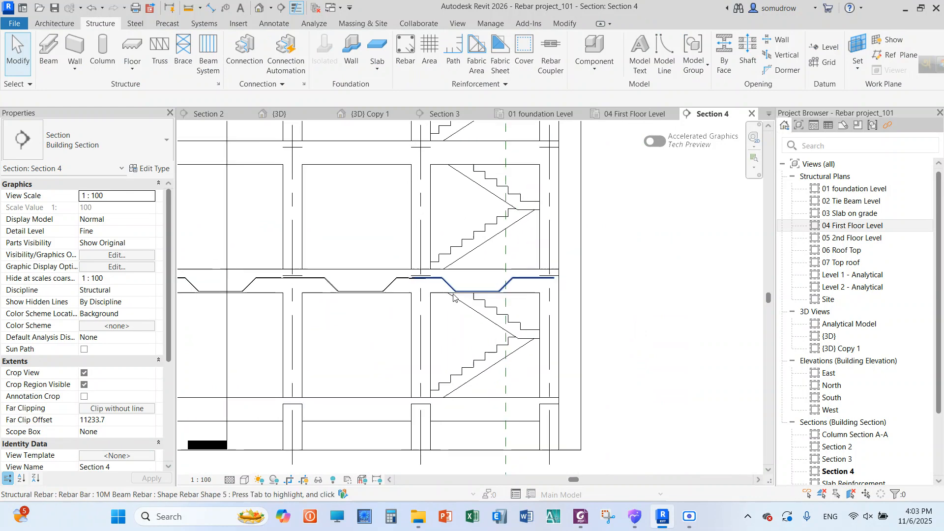
Set the middle-span bent bar's layout to Fixed Number with a quantity of 2
{"action": "left_click", "coordinate": [401, 278]}
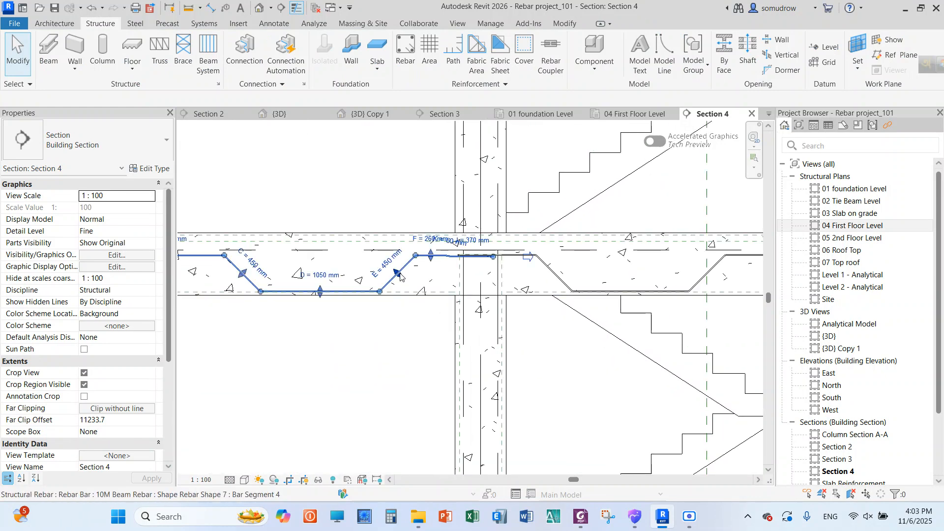
{"action": "left_click", "coordinate": [617, 40]}
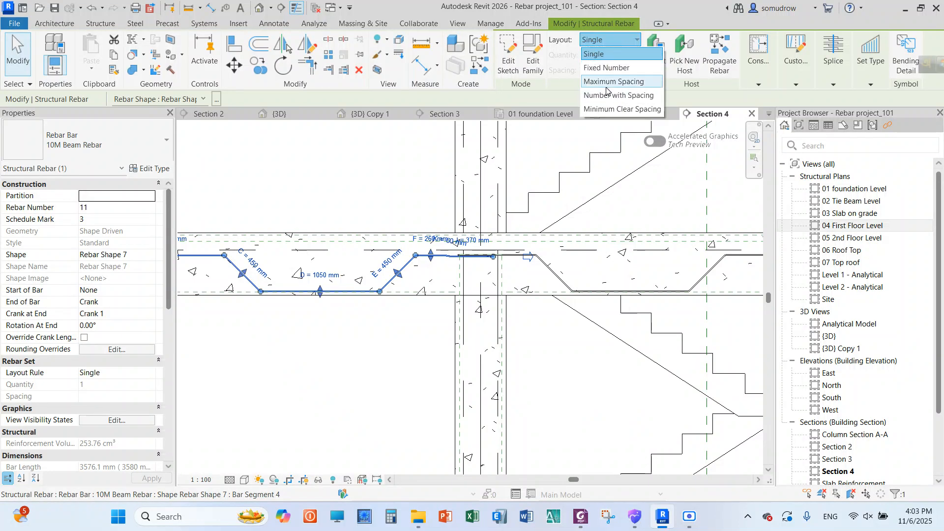
{"action": "left_click", "coordinate": [606, 67]}
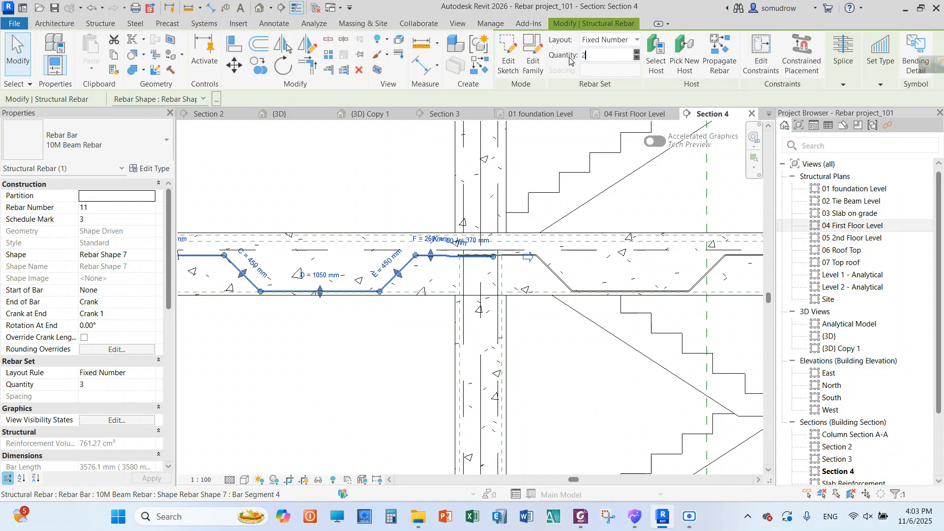
{"action": "left_click", "coordinate": [362, 335]}
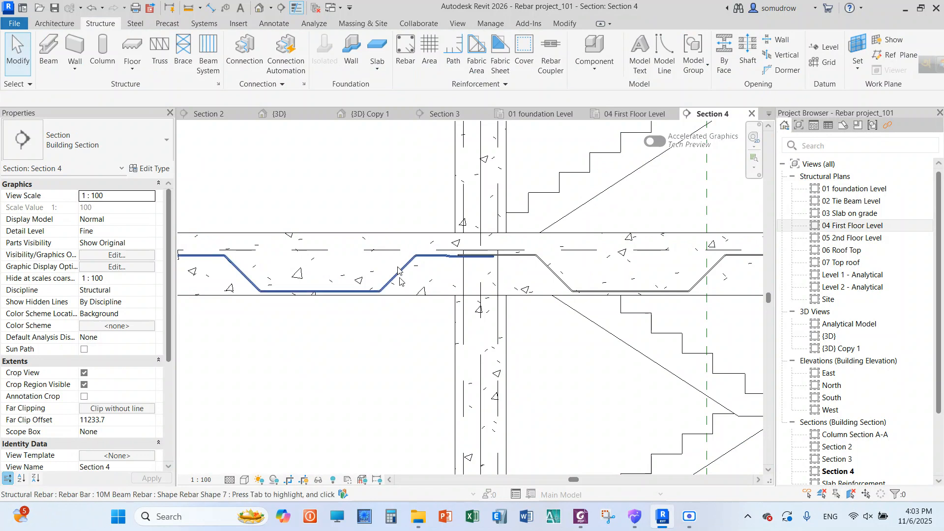
Examine the cranked lap between the middle-span and last-span bent bars over the column in Section 4
{"action": "scroll", "coordinate": [399, 294], "scroll_direction": "down", "scroll_amount": 4}
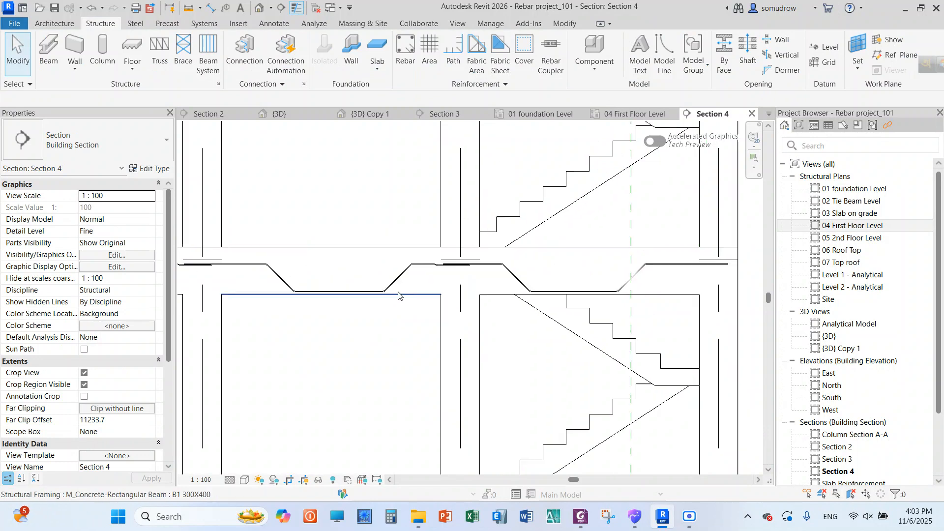
{"action": "scroll", "coordinate": [392, 290], "scroll_direction": "up", "scroll_amount": 4}
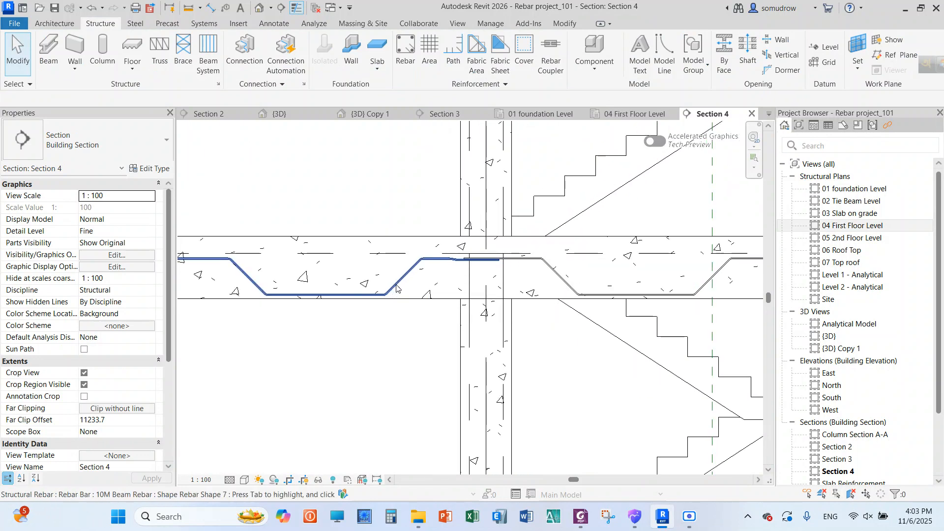
{"action": "scroll", "coordinate": [402, 278], "scroll_direction": "down", "scroll_amount": 2}
{"action": "scroll", "coordinate": [403, 265], "scroll_direction": "up", "scroll_amount": 4}
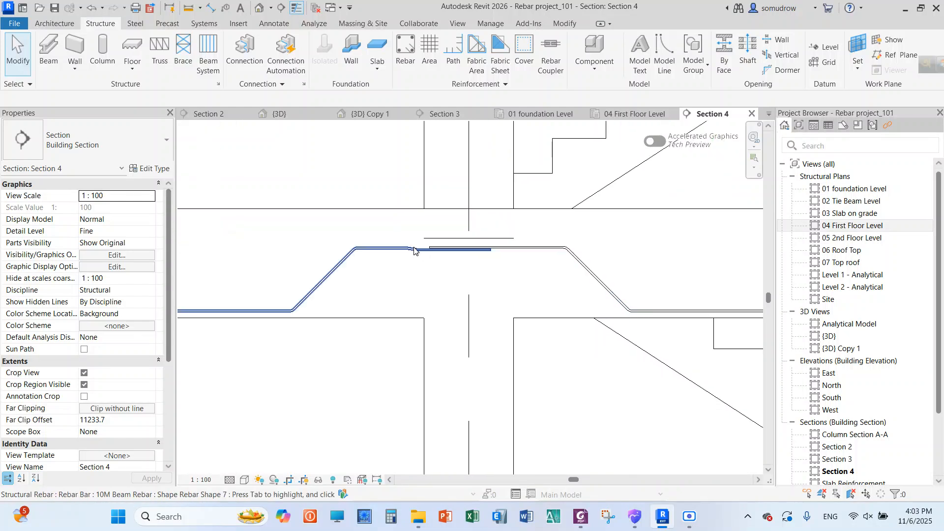
{"action": "scroll", "coordinate": [380, 252], "scroll_direction": "down", "scroll_amount": 2}
{"action": "scroll", "coordinate": [423, 255], "scroll_direction": "up", "scroll_amount": 3}
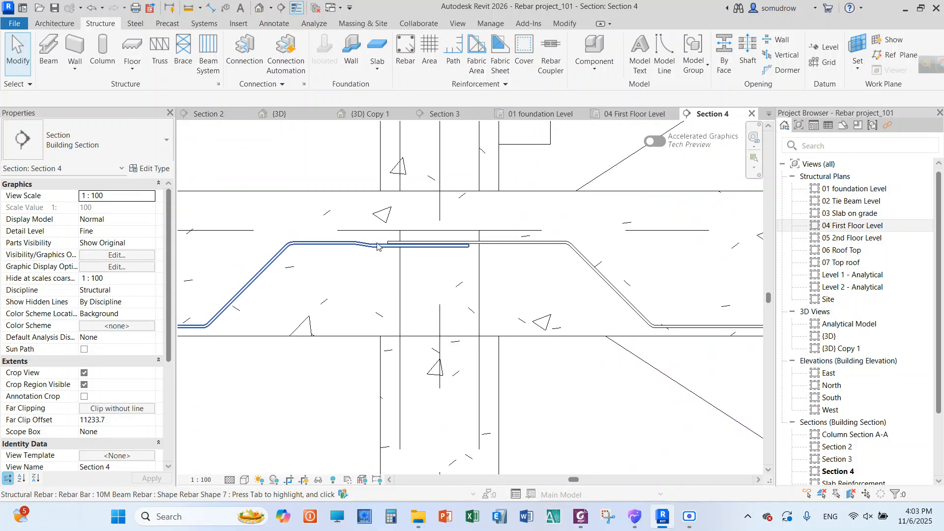
{"action": "scroll", "coordinate": [377, 246], "scroll_direction": "down", "scroll_amount": 6}
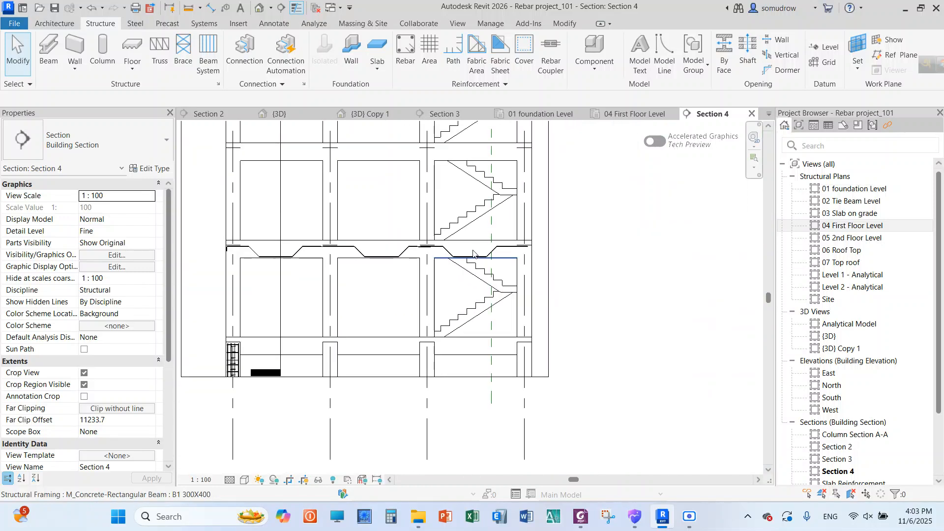
Open the {3D} view and orbit the building to face the side with the reinforced first-floor beams
{"action": "double_click", "coordinate": [855, 340]}
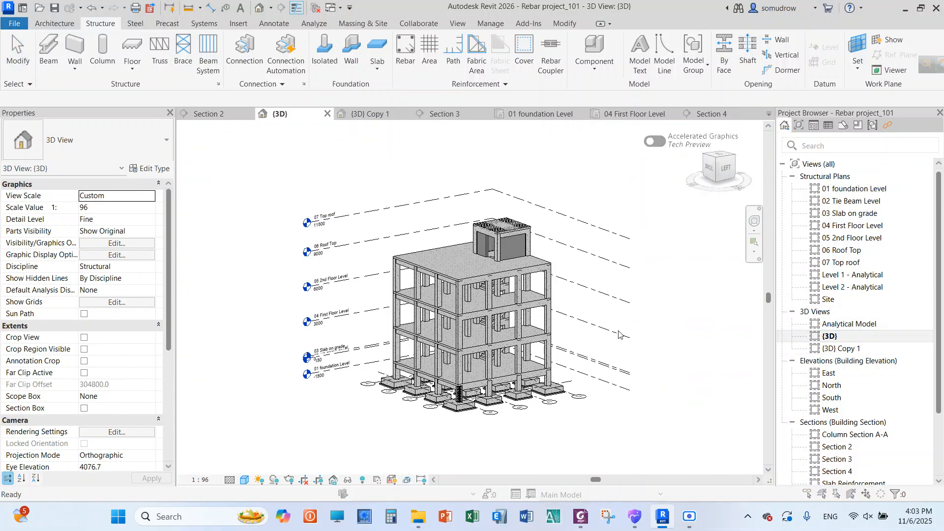
{"action": "left_click", "coordinate": [570, 153]}
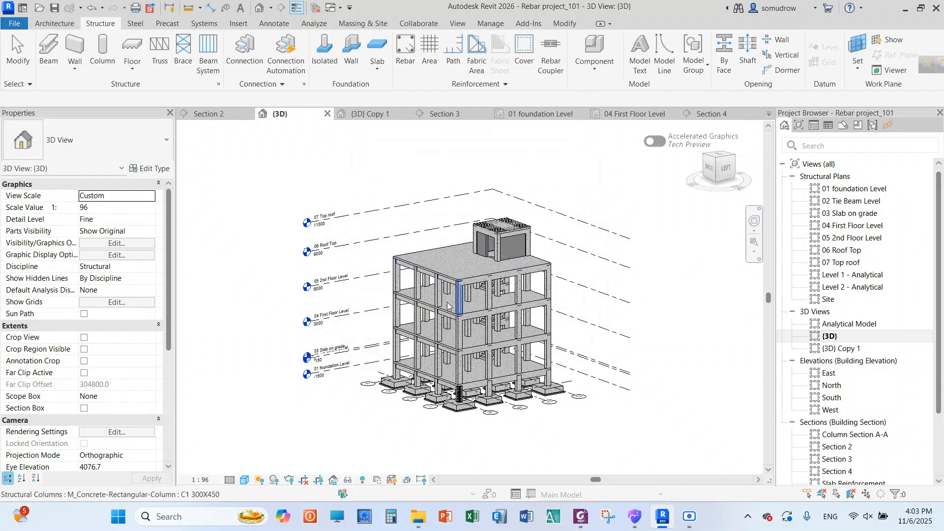
{"action": "middle_click_drag", "start_coordinate": [336, 319], "coordinate": [641, 343], "text": "shift"}
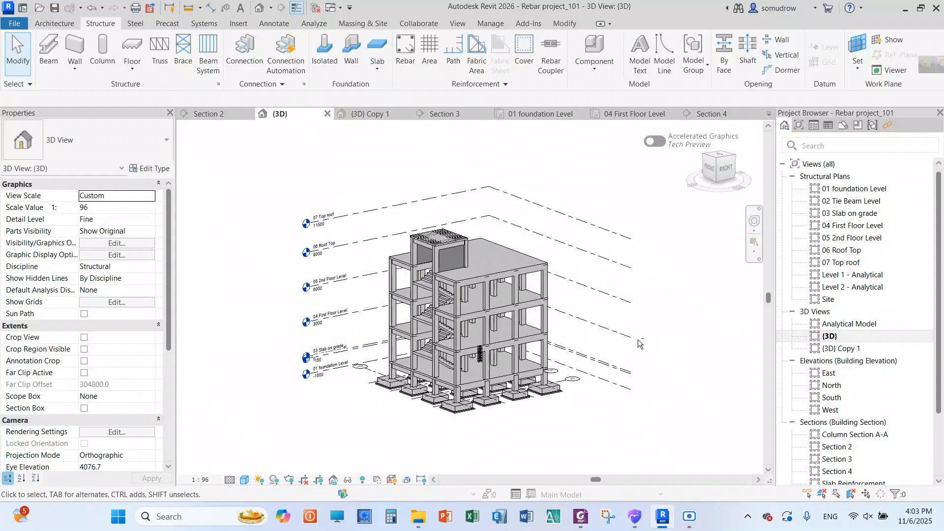
{"action": "middle_click_drag", "start_coordinate": [389, 378], "coordinate": [614, 404], "text": "shift"}
{"action": "scroll", "coordinate": [447, 359], "scroll_direction": "up", "scroll_amount": 2}
{"action": "scroll", "coordinate": [447, 358], "scroll_direction": "up", "scroll_amount": 3}
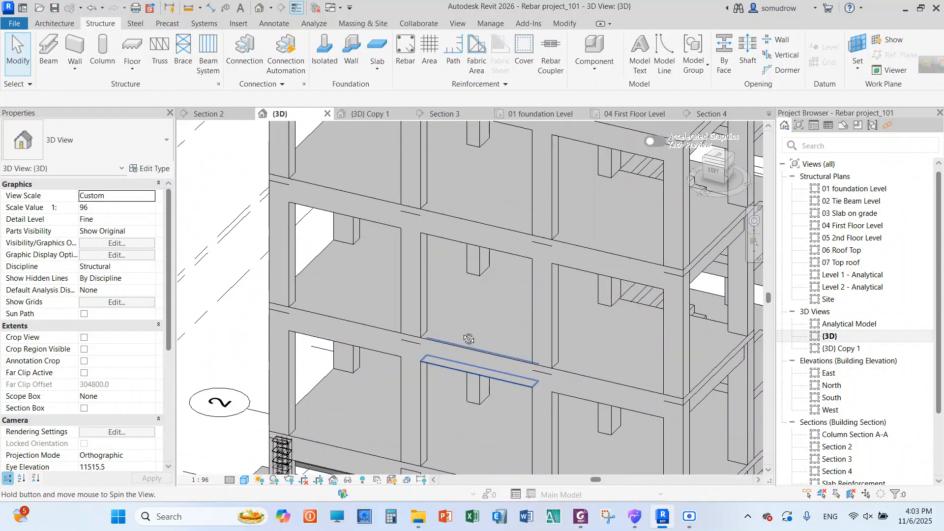
{"action": "scroll", "coordinate": [448, 330], "scroll_direction": "down", "scroll_amount": 3}
{"action": "scroll", "coordinate": [448, 330], "scroll_direction": "down", "scroll_amount": 4}
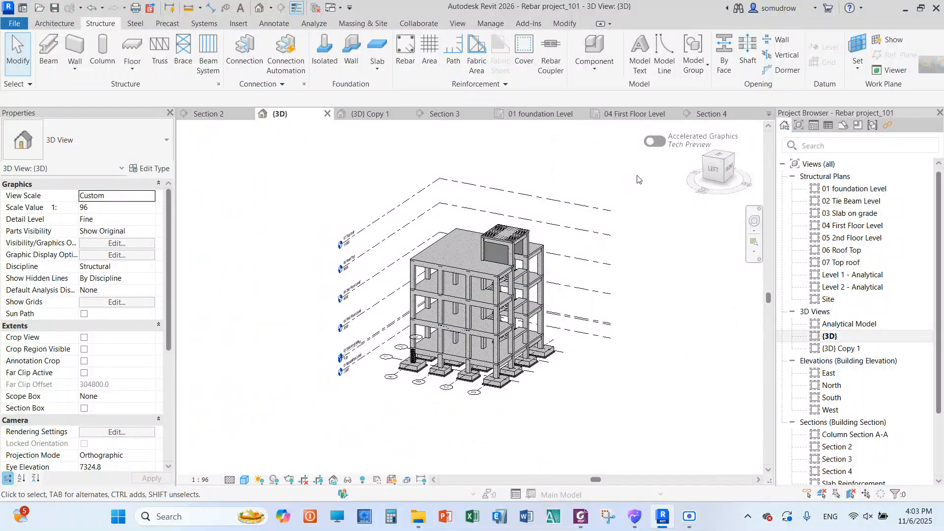
Select the whole building and filter the selection down to the Structural Rebar category only
{"action": "left_click_drag", "start_coordinate": [637, 175], "coordinate": [377, 397]}
{"action": "left_click_drag", "start_coordinate": [310, 414], "coordinate": [310, 415]}
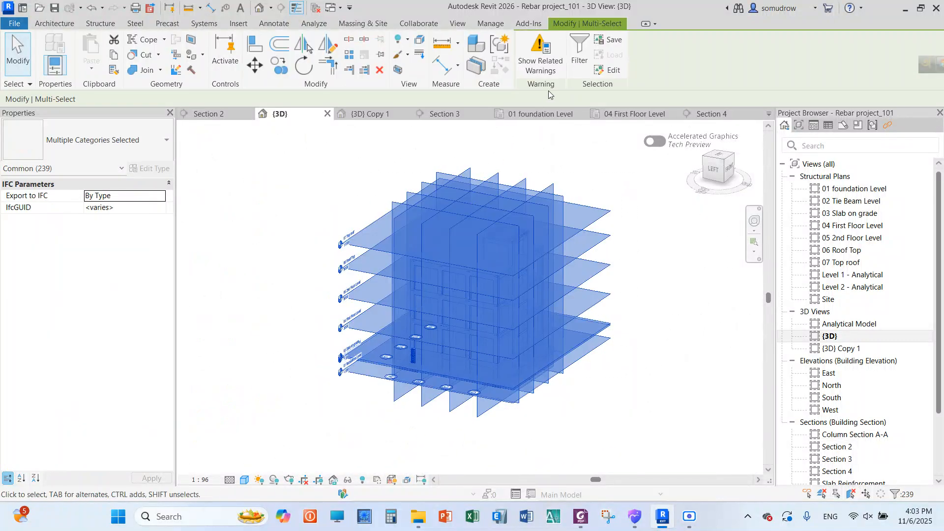
{"action": "left_click", "coordinate": [579, 54]}
{"action": "left_click", "coordinate": [713, 147]}
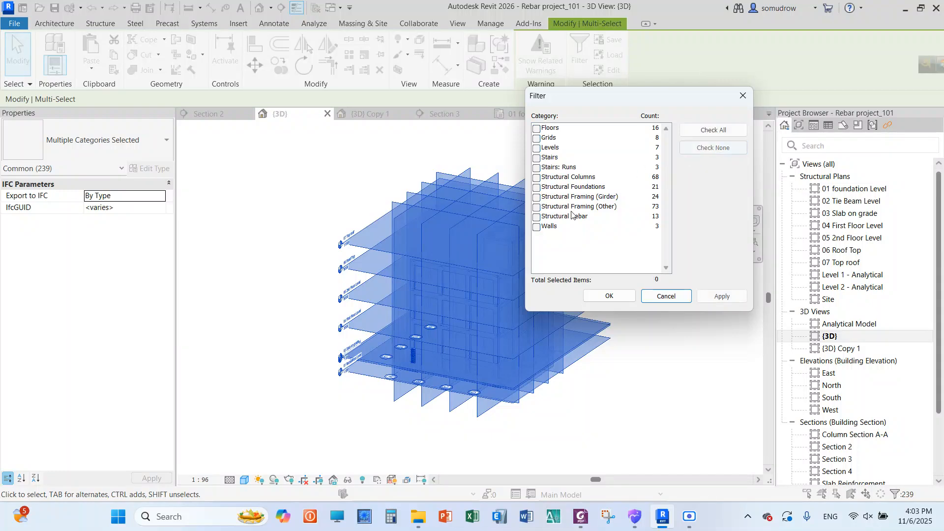
{"action": "left_click", "coordinate": [536, 216]}
{"action": "left_click", "coordinate": [609, 296]}
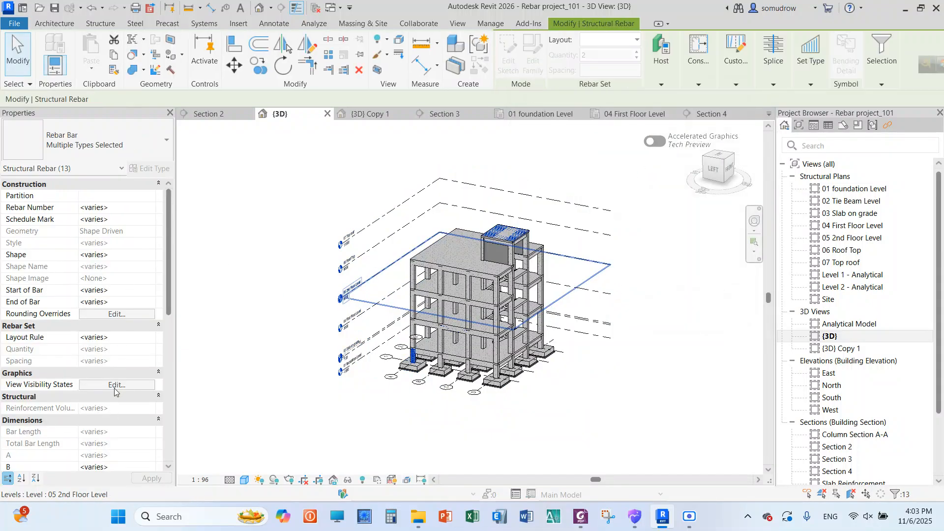
Turn on View Unobscured for the selected rebar in the {3D} view's visibility states
{"action": "left_click", "coordinate": [117, 385]}
{"action": "left_click", "coordinate": [459, 229]}
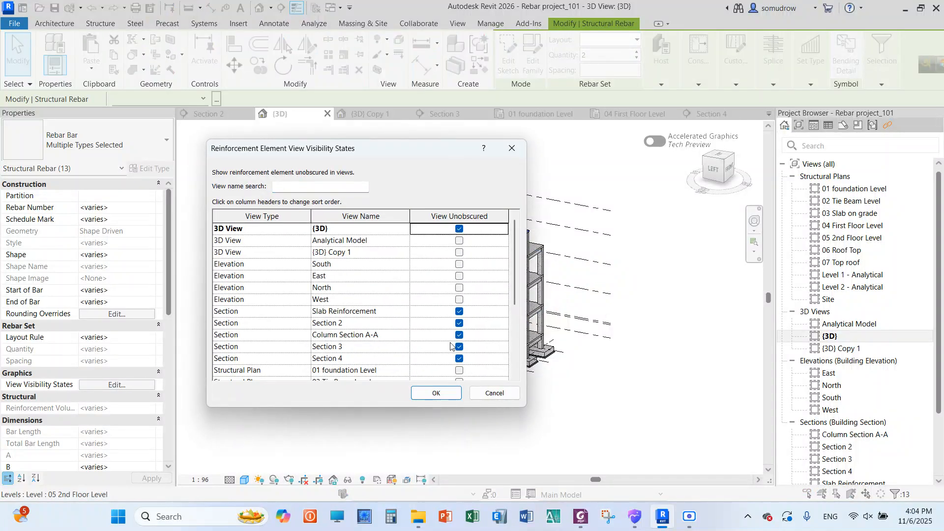
{"action": "left_click", "coordinate": [436, 393]}
Clear the selection and examine the bent bars and their laps along the first-floor beams in the 3D view
{"action": "scroll", "coordinate": [468, 371], "scroll_direction": "up", "scroll_amount": 10}
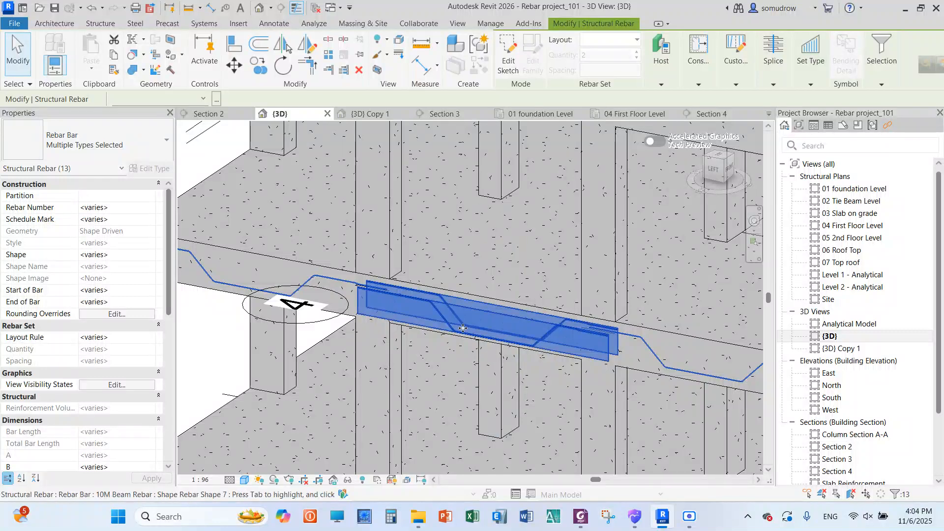
{"action": "scroll", "coordinate": [381, 390], "scroll_direction": "down", "scroll_amount": 3}
{"action": "left_click", "coordinate": [200, 170]}
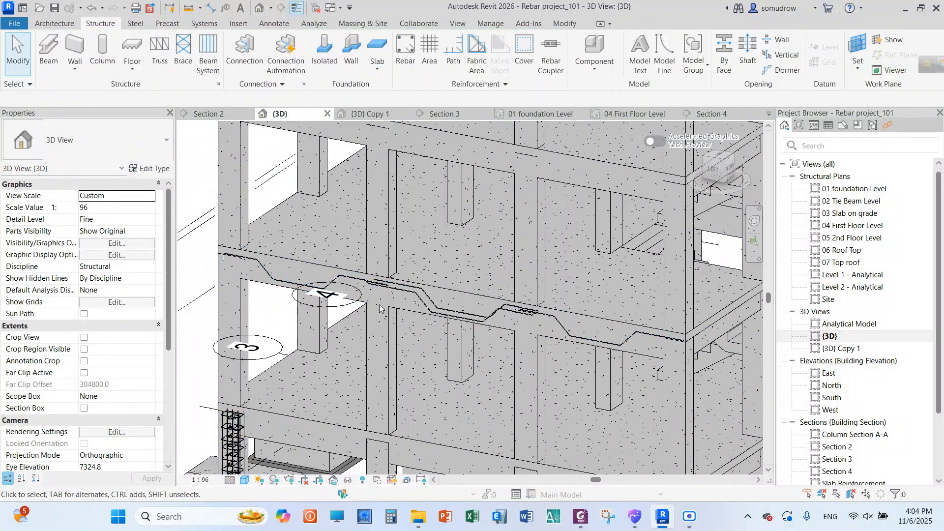
{"action": "scroll", "coordinate": [437, 308], "scroll_direction": "up", "scroll_amount": 4}
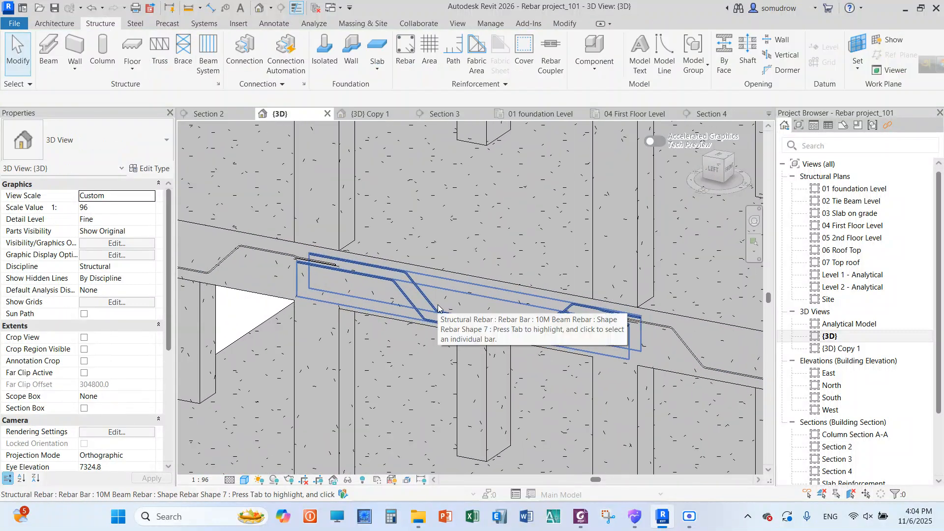
{"action": "scroll", "coordinate": [437, 309], "scroll_direction": "down", "scroll_amount": 5}
{"action": "scroll", "coordinate": [391, 281], "scroll_direction": "down", "scroll_amount": 1}
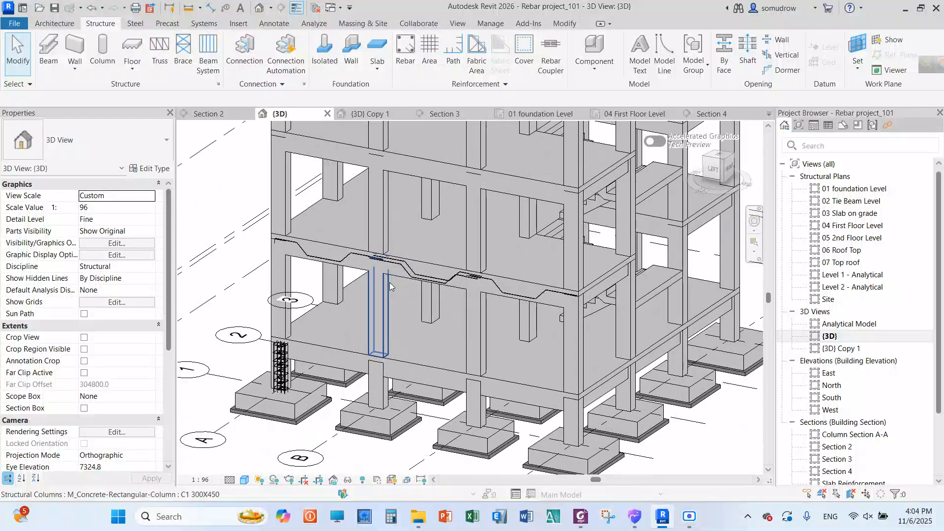
{"action": "scroll", "coordinate": [338, 300], "scroll_direction": "down", "scroll_amount": 1}
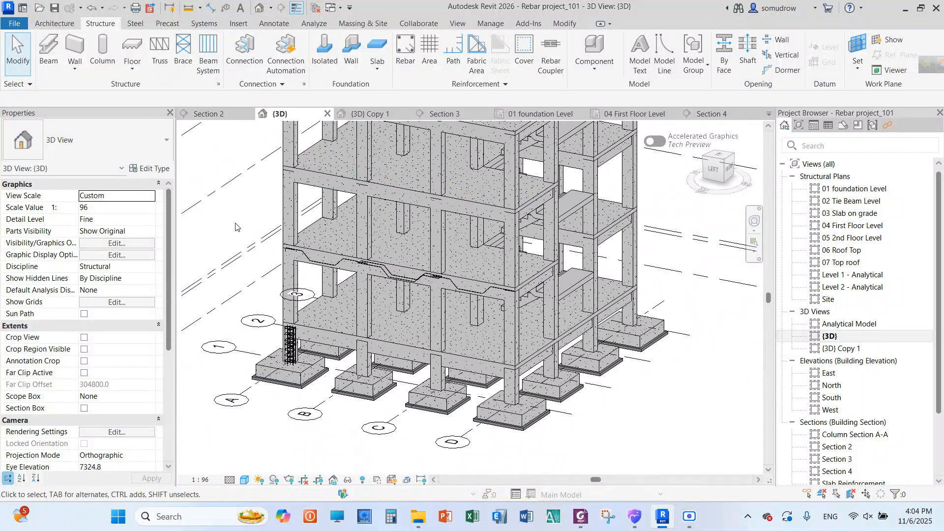
{"action": "scroll", "coordinate": [231, 228], "scroll_direction": "down", "scroll_amount": 2}
{"action": "scroll", "coordinate": [230, 227], "scroll_direction": "up", "scroll_amount": 1}
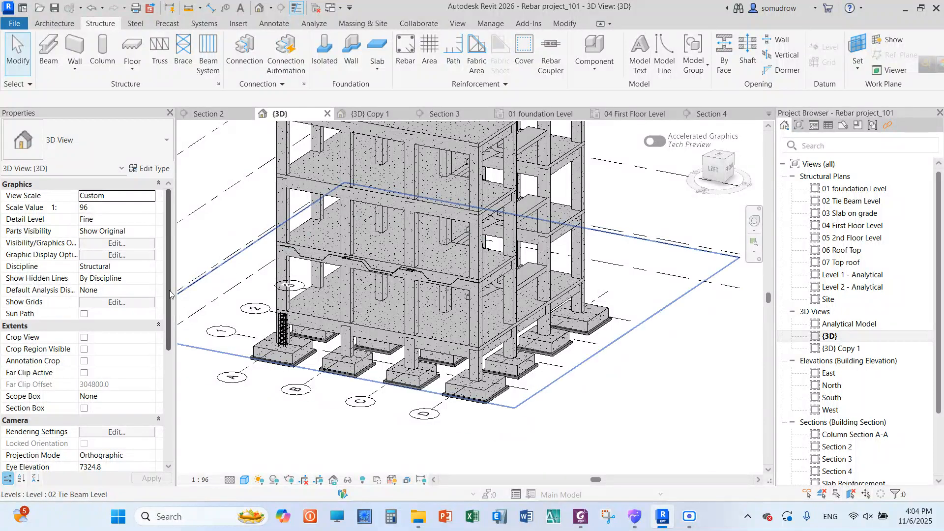
{"action": "scroll", "coordinate": [248, 304], "scroll_direction": "down", "scroll_amount": 3}
{"action": "scroll", "coordinate": [274, 312], "scroll_direction": "down", "scroll_amount": 1}
{"action": "scroll", "coordinate": [376, 305], "scroll_direction": "down", "scroll_amount": 3}
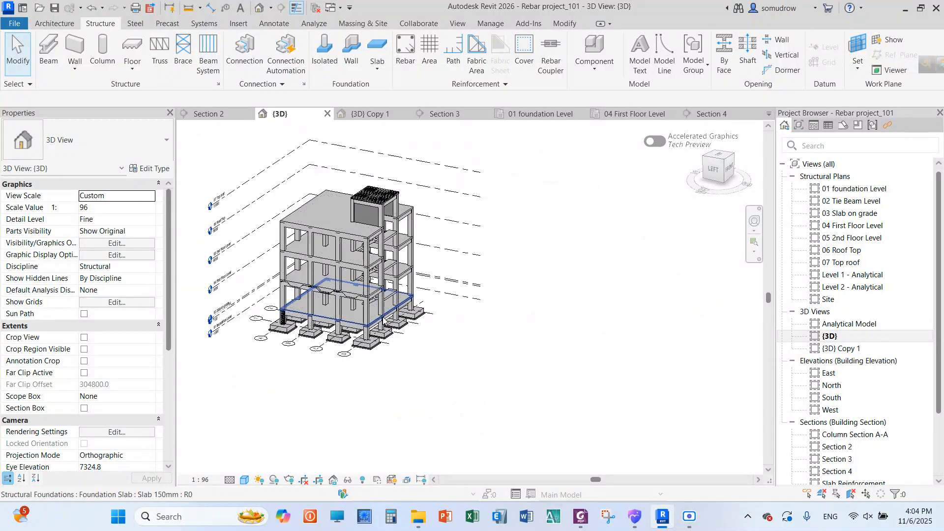
{"action": "scroll", "coordinate": [266, 203], "scroll_direction": "up", "scroll_amount": 1}
{"action": "scroll", "coordinate": [266, 203], "scroll_direction": "up", "scroll_amount": 1}
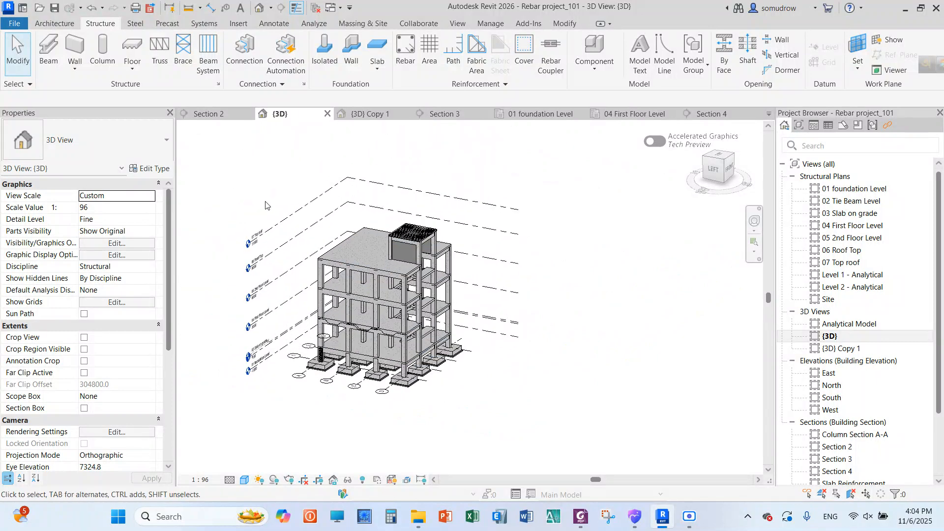